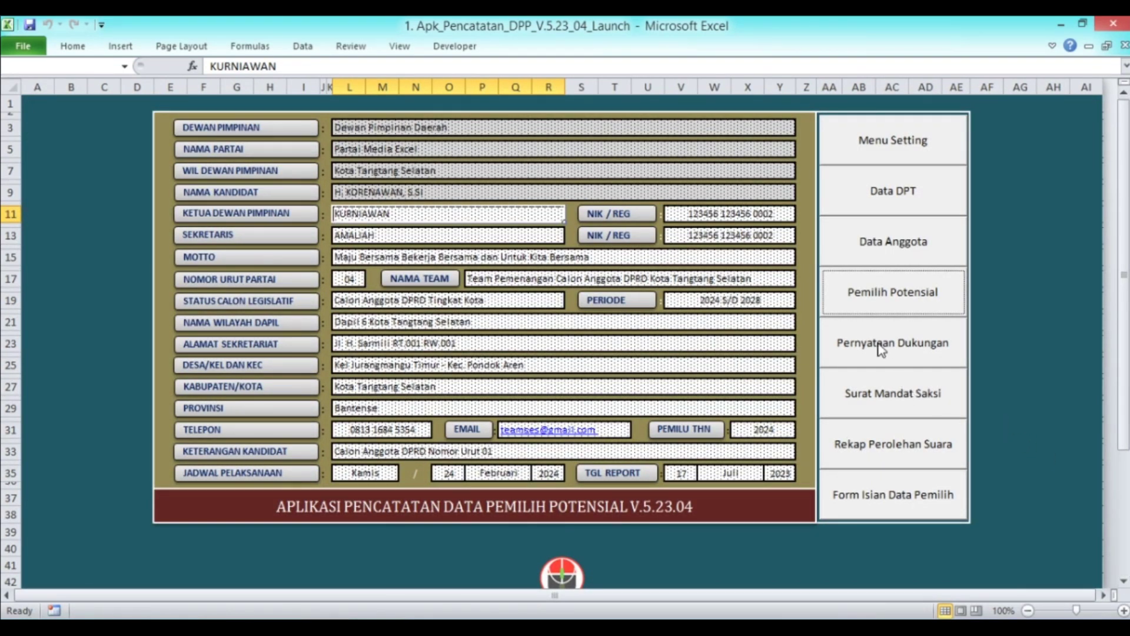
Preview the voter support statement letter
left_click(936, 361)
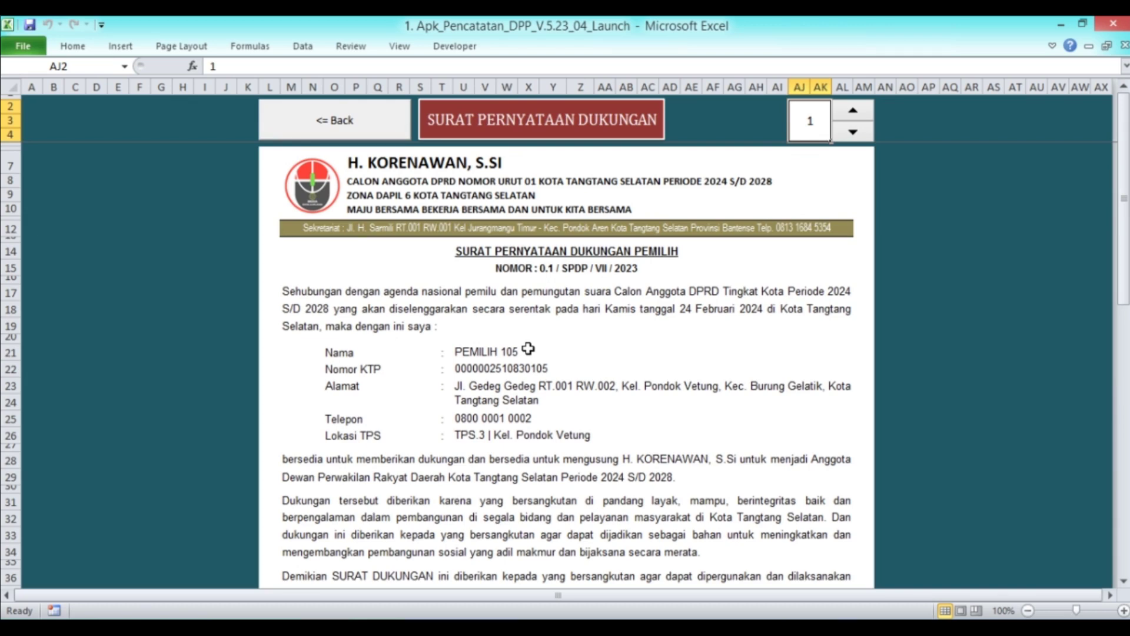
scroll(528, 348, "down", 3)
scroll(528, 349, "up", 3)
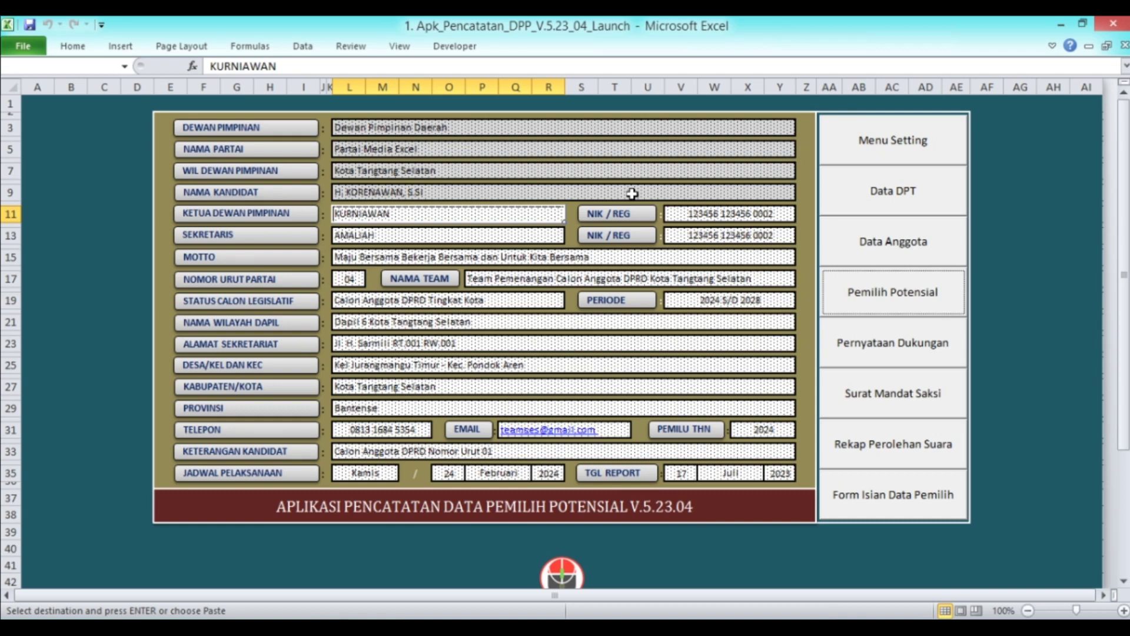
Change CALEG 6's vote in I53 to 100 and regenerate the vote results report
left_click(832, 434)
scroll(822, 439, "up", 1)
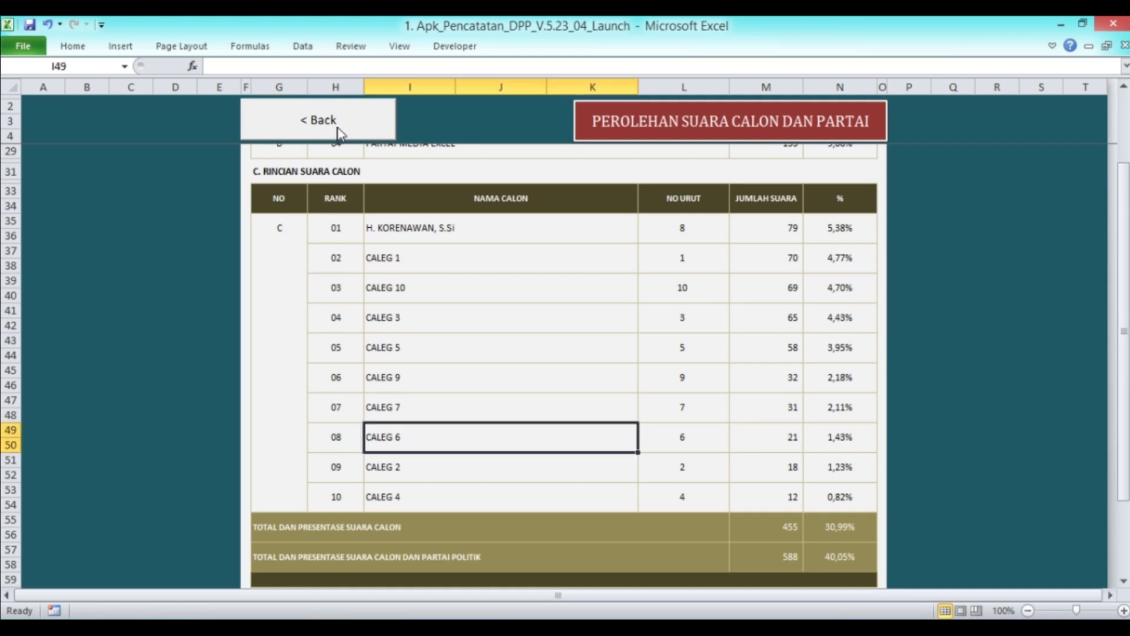
left_click(340, 133)
scroll(405, 348, "down", 6)
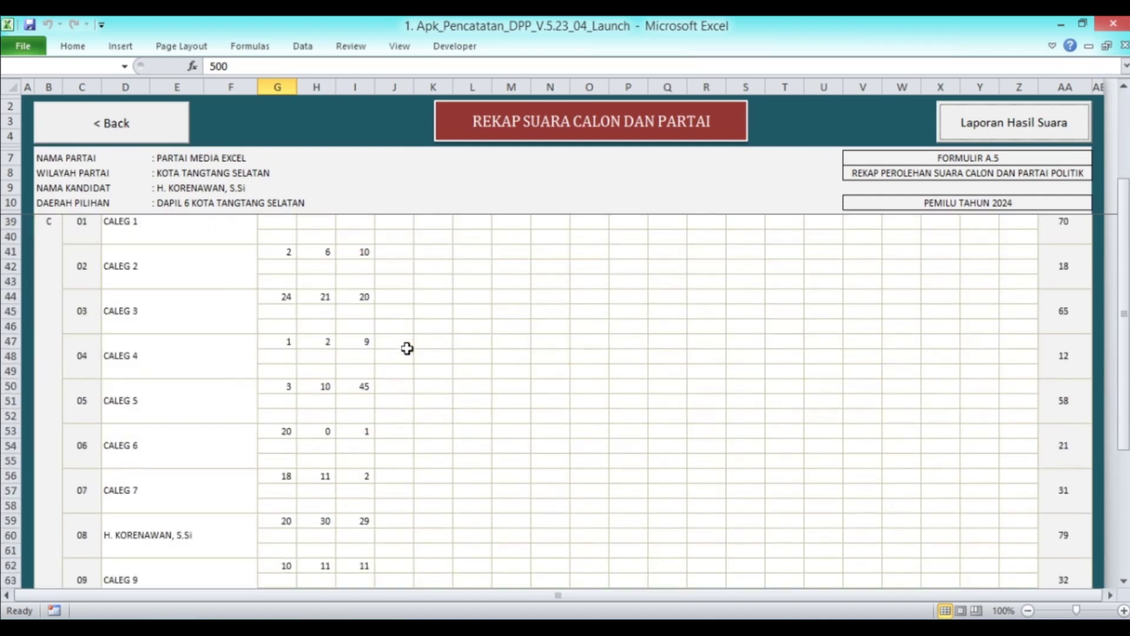
left_click(351, 434)
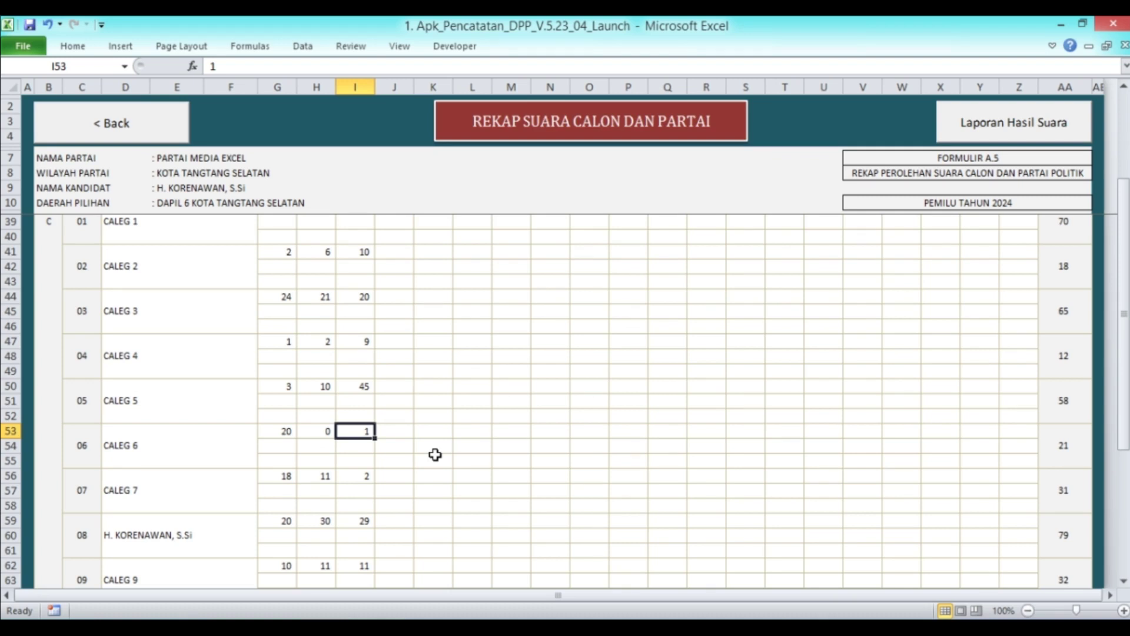
type("100")
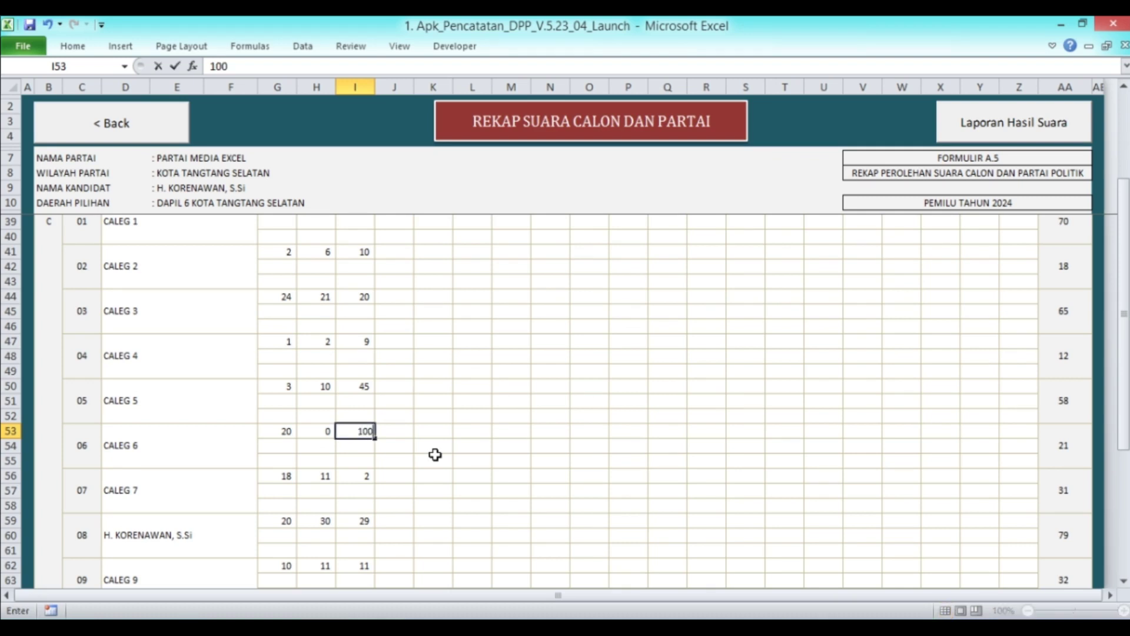
key("Return")
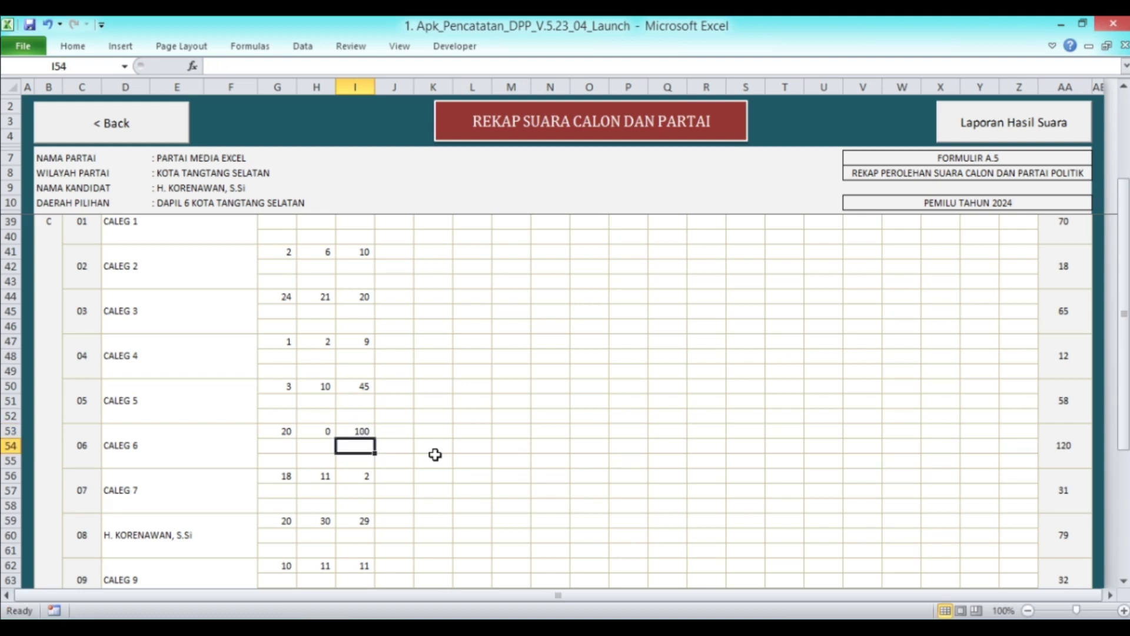
left_click(961, 127)
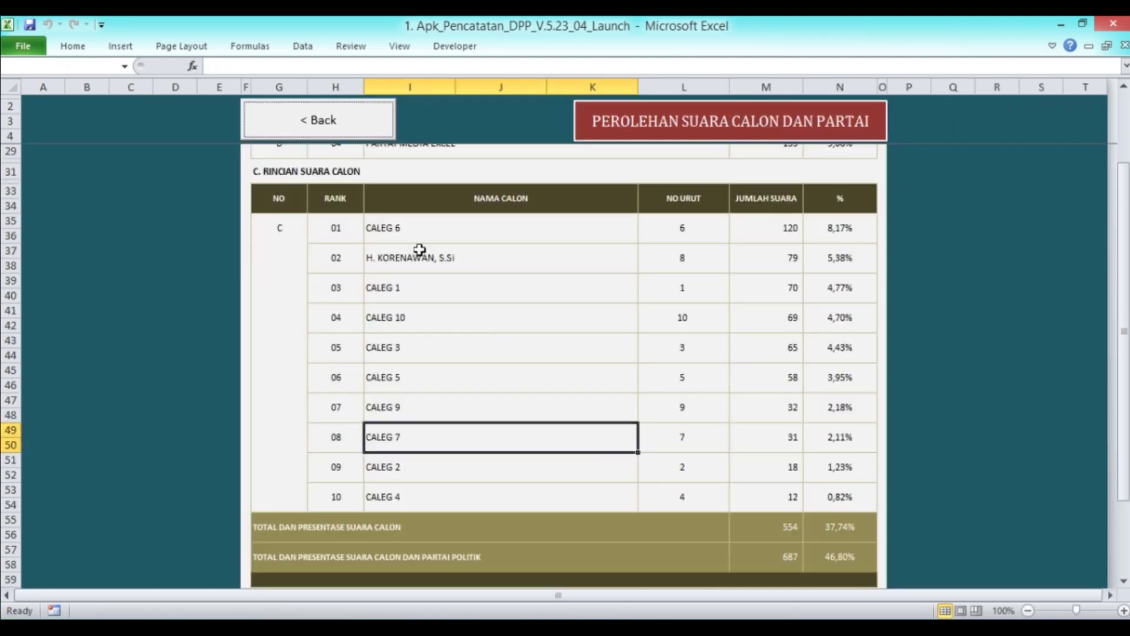
Point out CALEG 6 now ranked first with 120 votes in the report
left_click(412, 237)
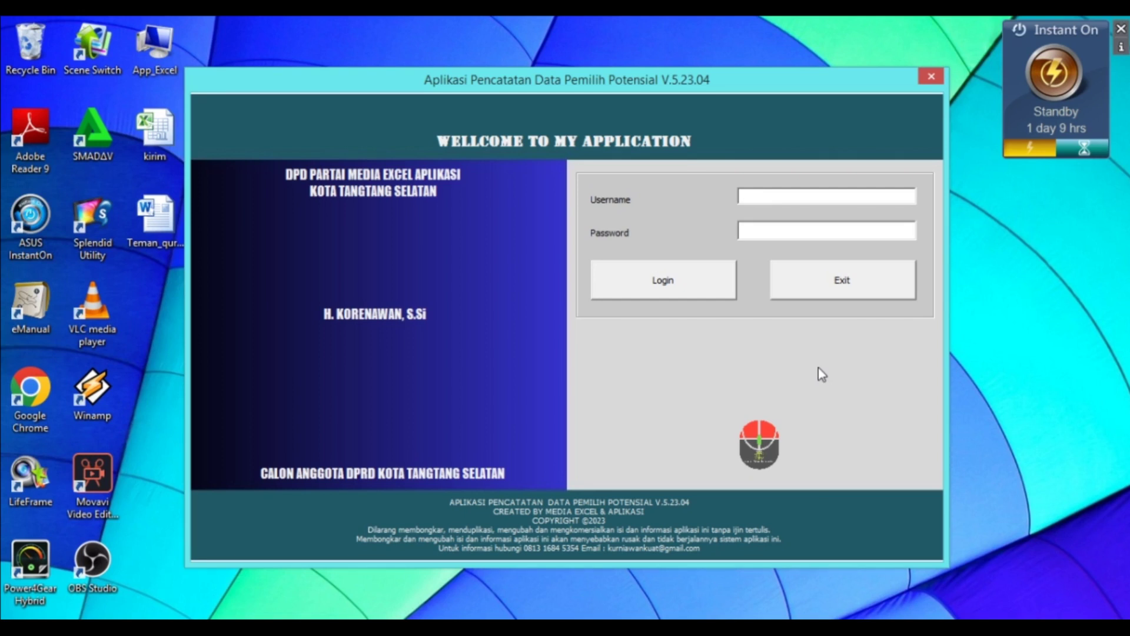
Log in with username 'user' and the account password, then dismiss Login Sukses
type("user")
key("Tab")
type("***")
left_click(663, 279)
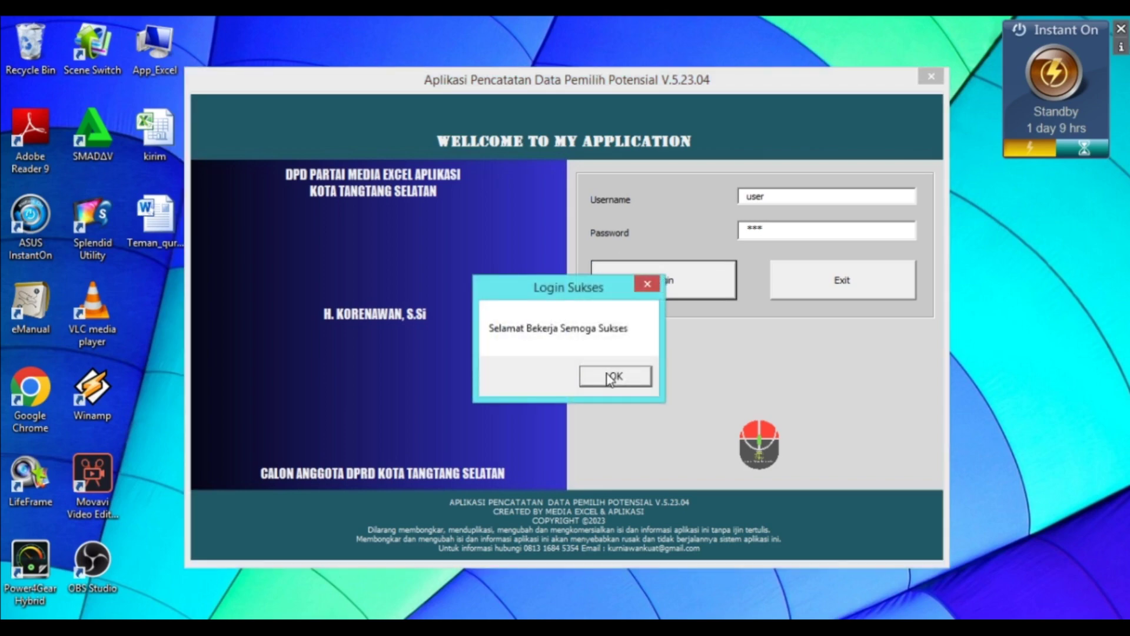
left_click(613, 375)
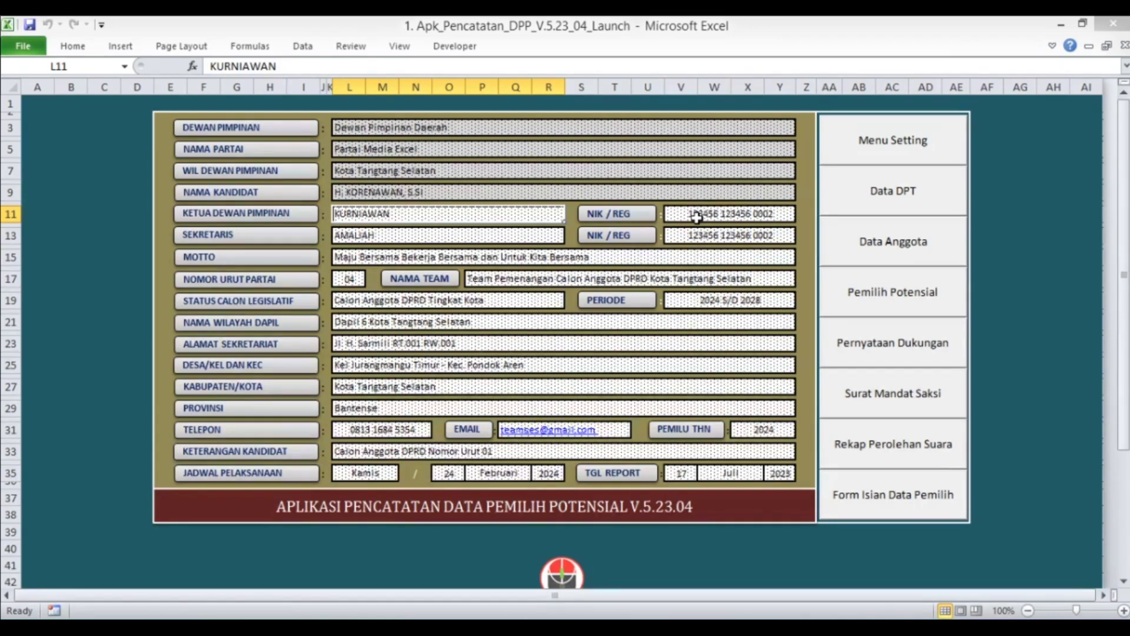
Enter KOTA TANGTANG SELATAN in Data Kabupaten as code 3.1, then go back to settings
left_click(865, 149)
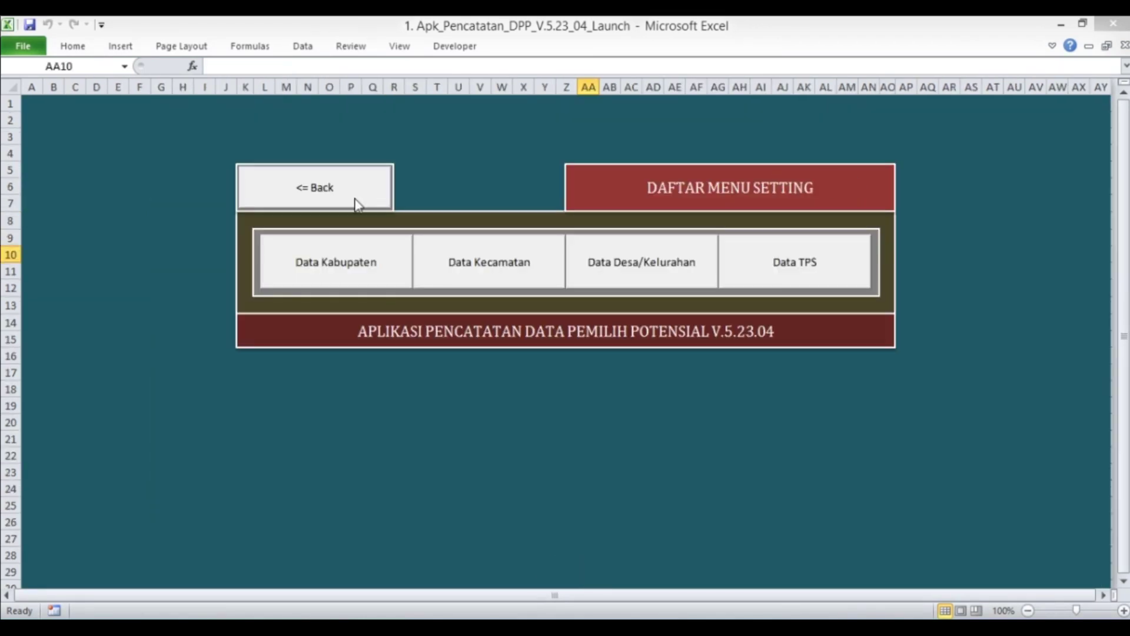
left_click(339, 268)
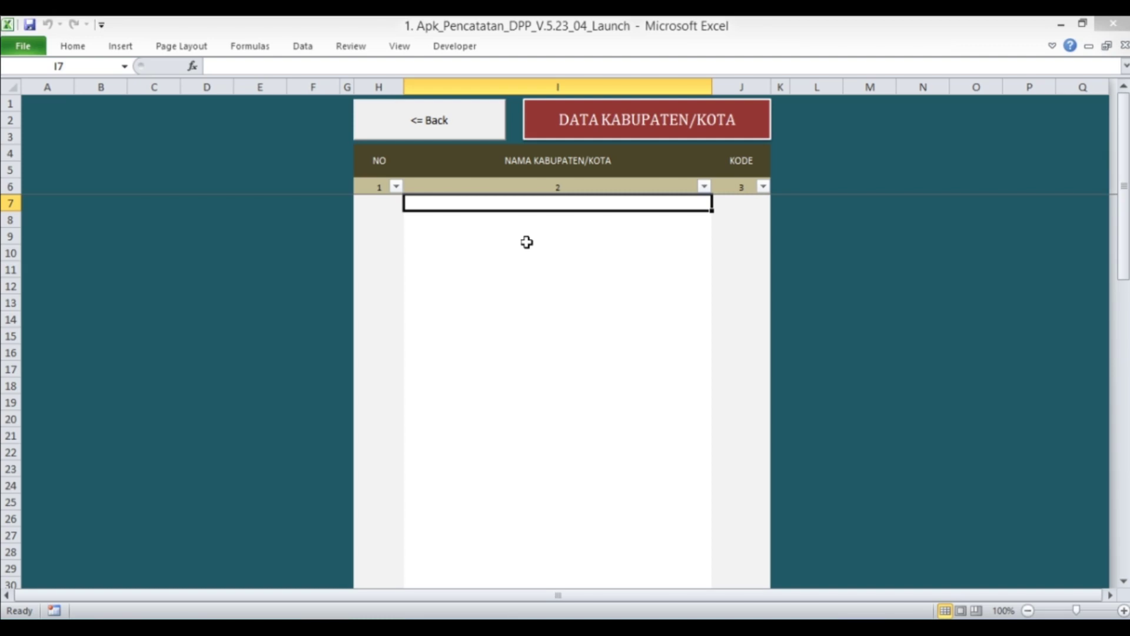
type("KOTA")
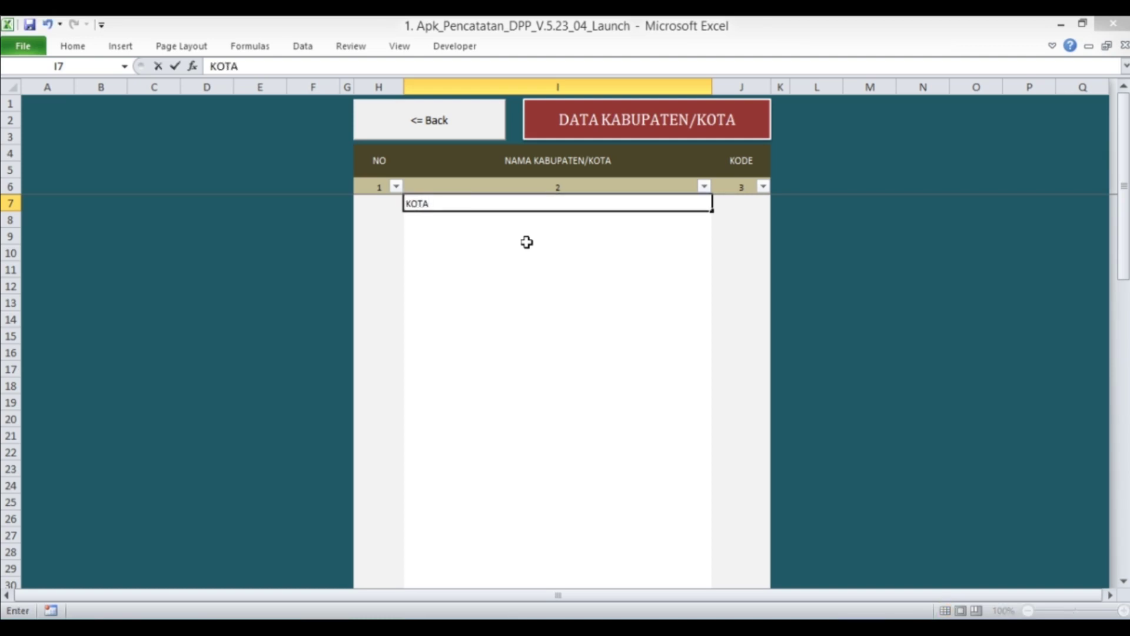
type(" TANGTANG SELATAN")
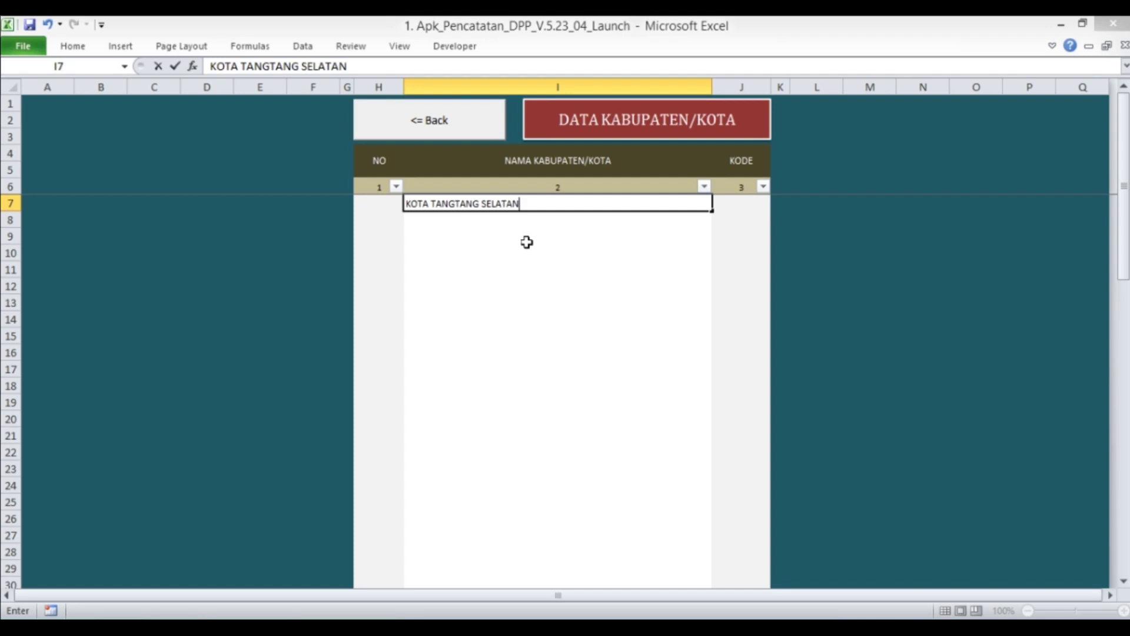
key("Return")
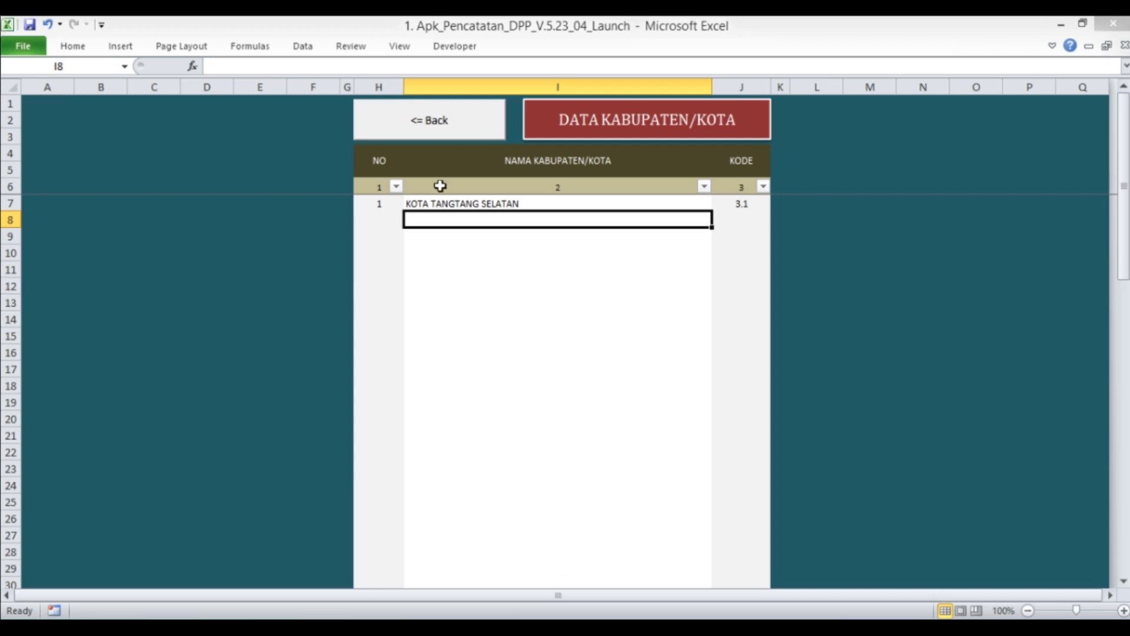
left_click(443, 122)
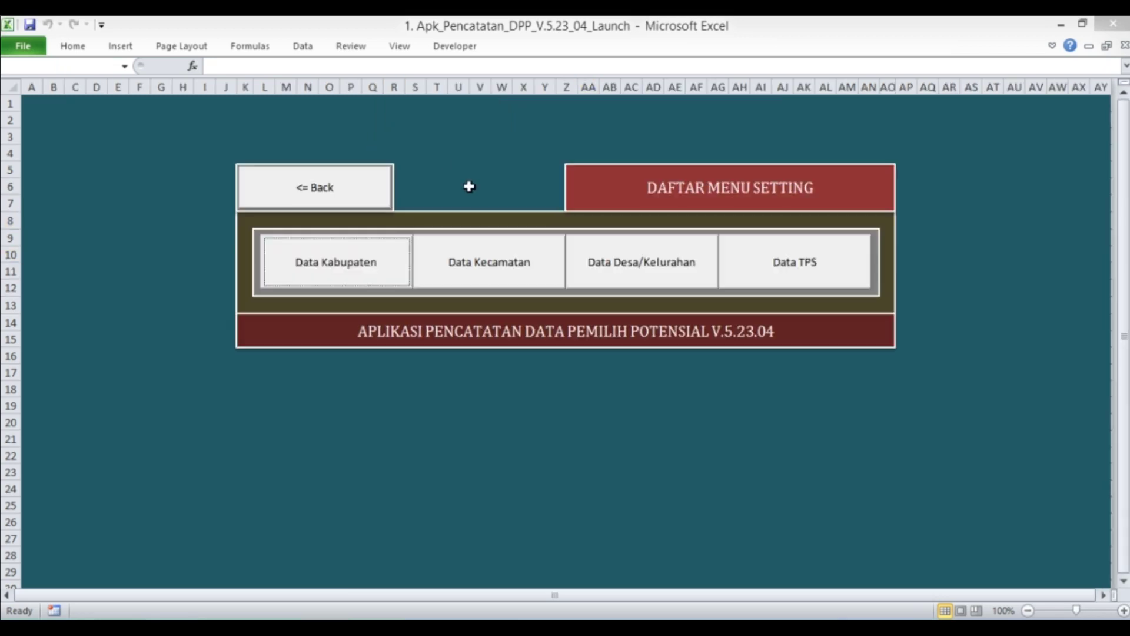
Add KEC. BURUNG GELATIK as sub-district code 2.1 and return to the settings menu
left_click(486, 271)
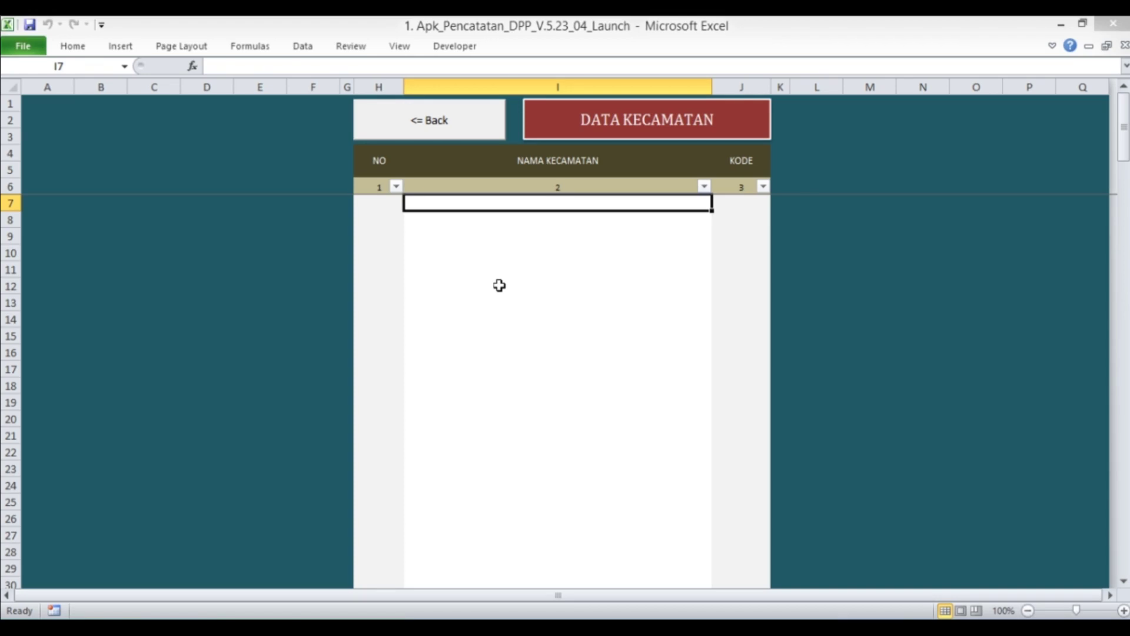
type("KEC")
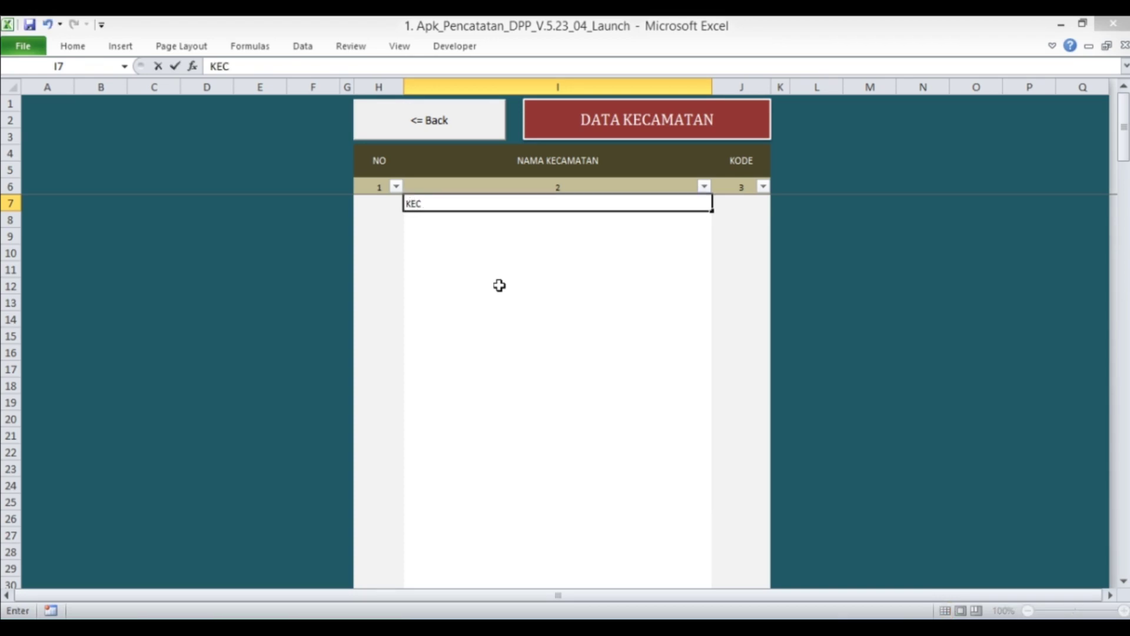
type(".")
type("BURUNG GEL")
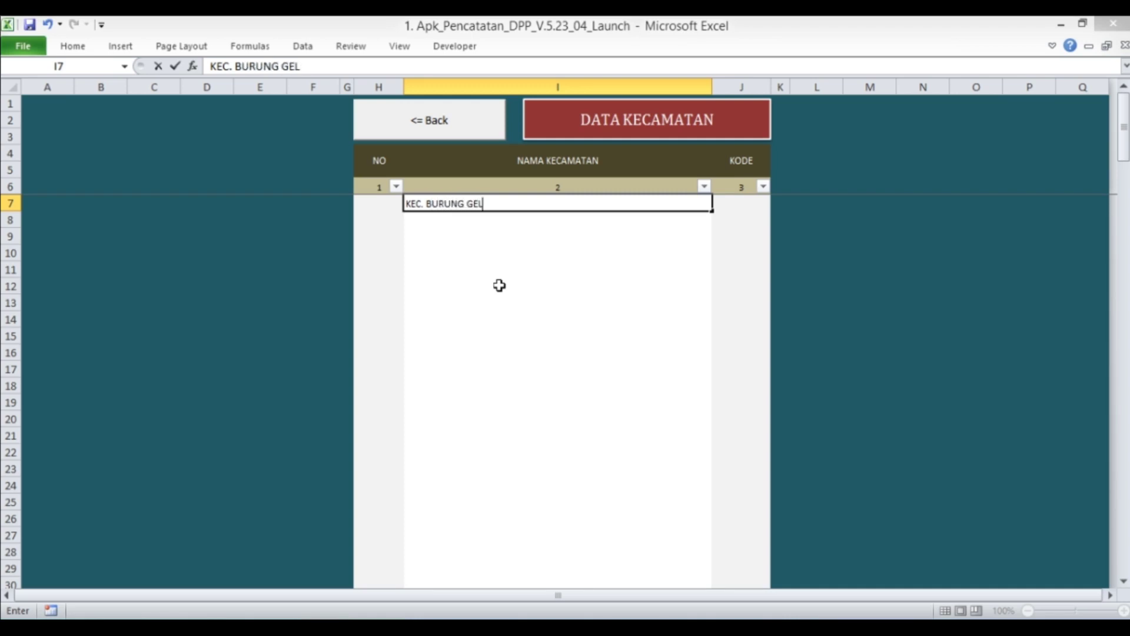
type("ATIK")
key("Return")
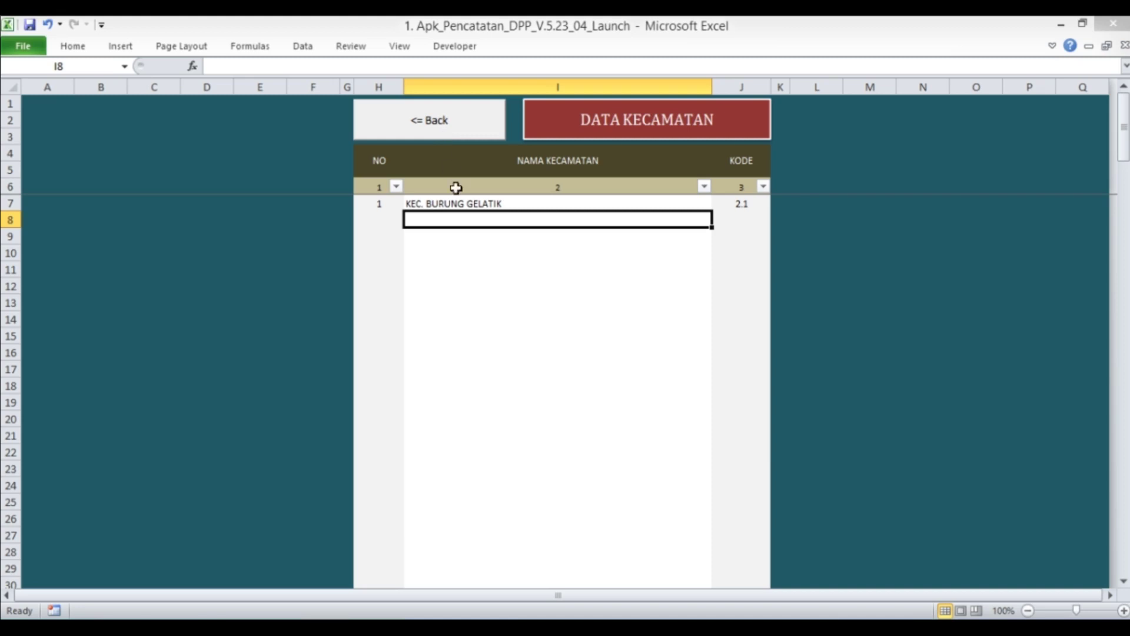
left_click(465, 206)
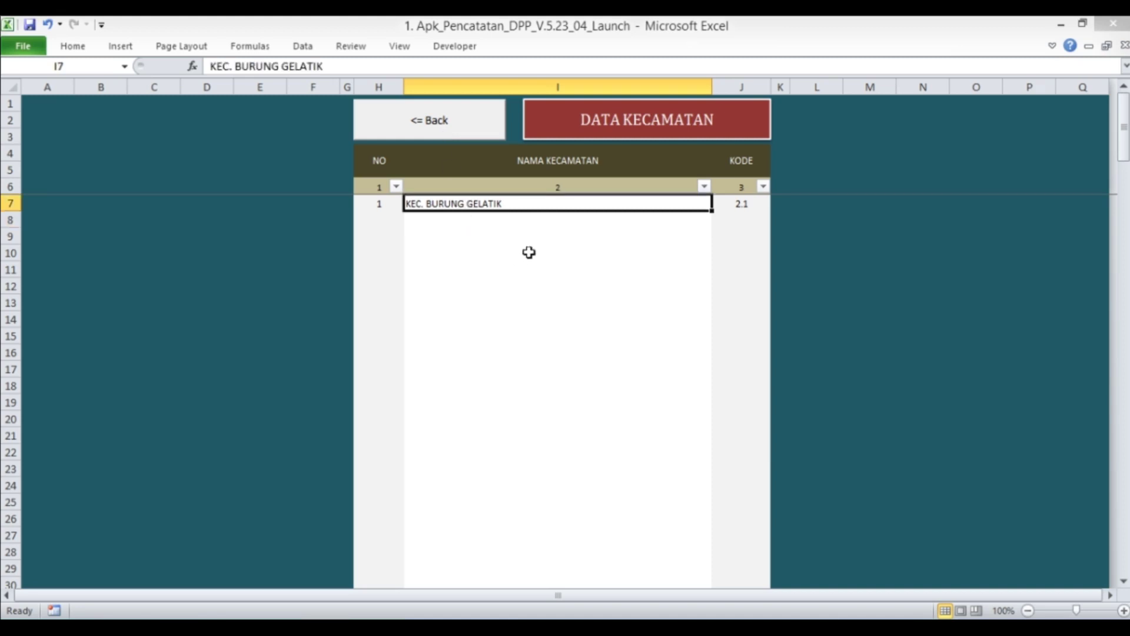
left_click(465, 133)
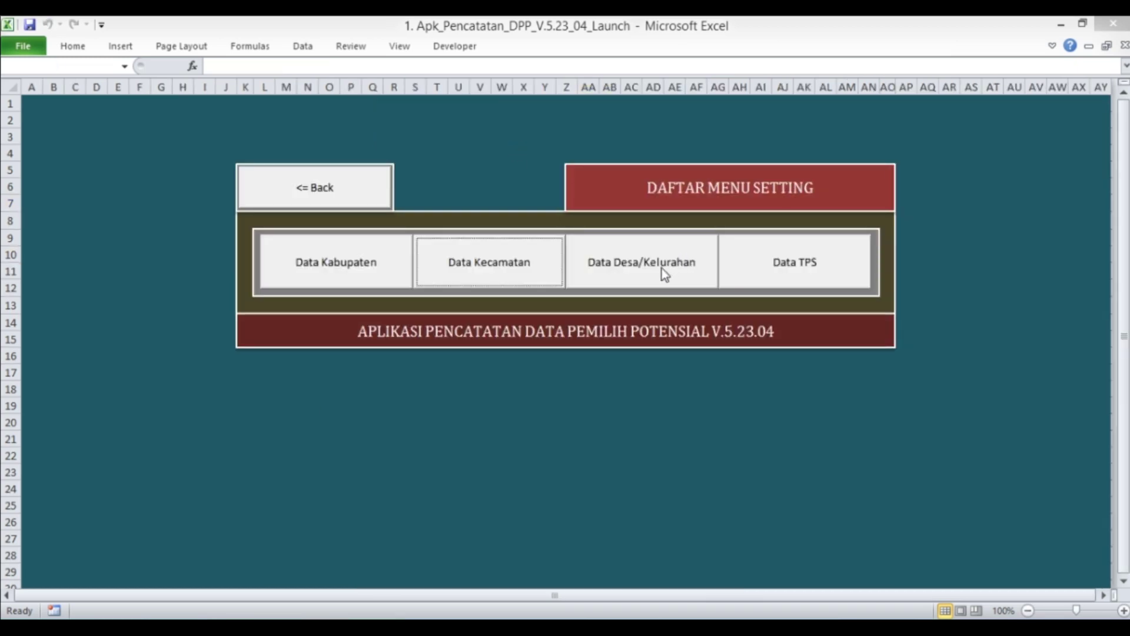
Open the village table, then open the 3. Format_Sumber_Data_DPT workbook from the app folder
left_click(661, 269)
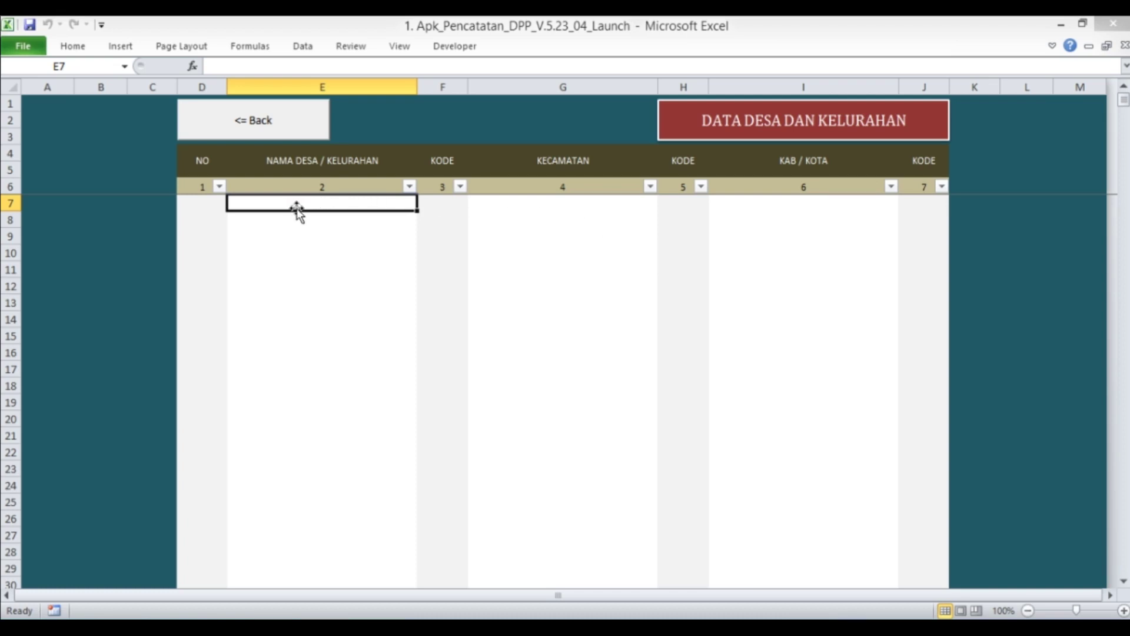
left_click(154, 626)
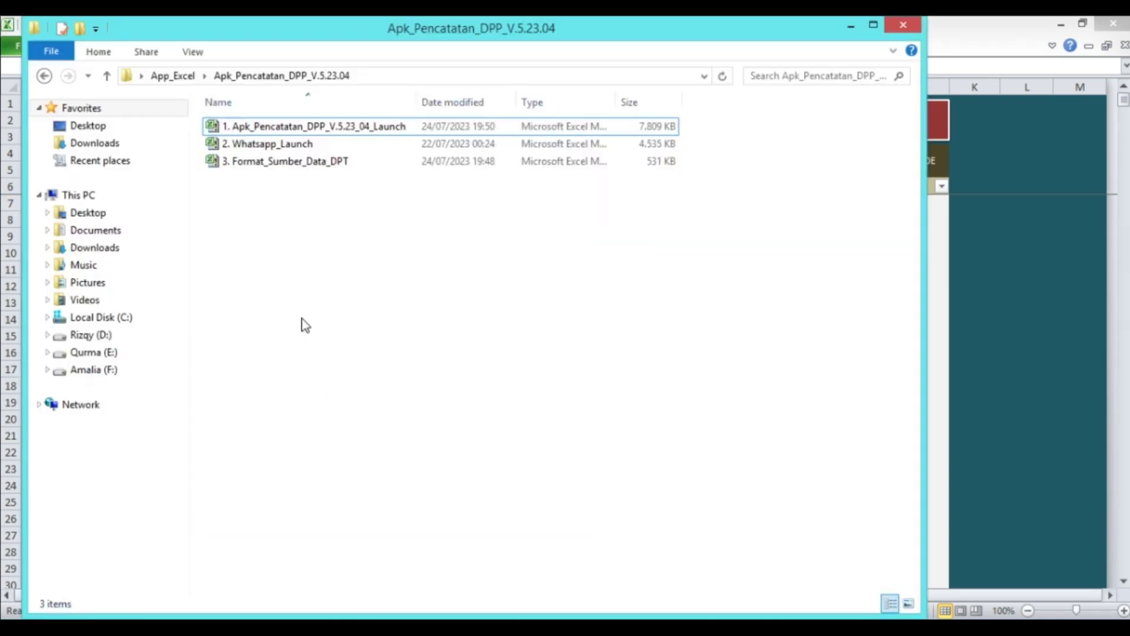
left_click(306, 166)
right_click(306, 167)
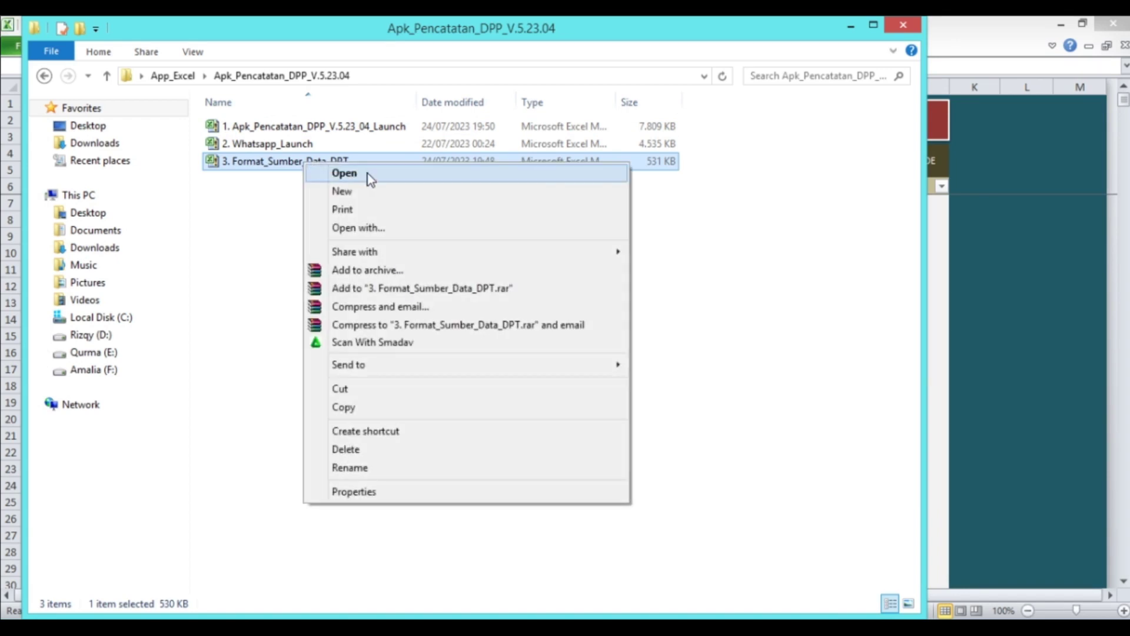
left_click(365, 173)
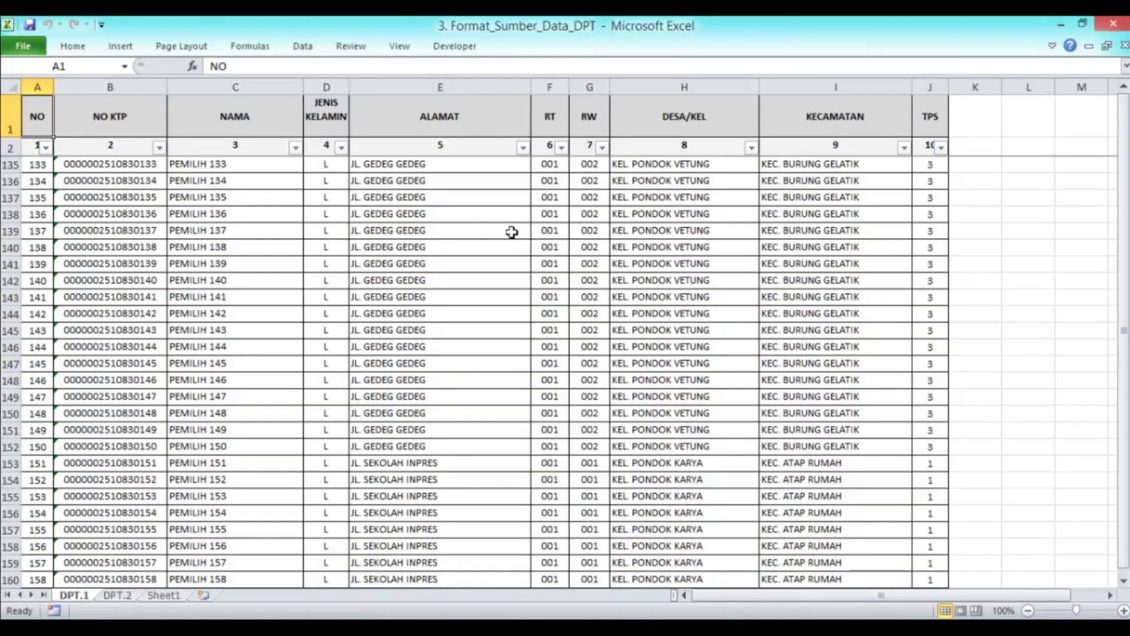
Filter the DPT.1 KECAMATAN column to KEC. BURUNG GELATIK, showing 157 of 475 voters
left_click_drag(1125, 312, 1124, 303)
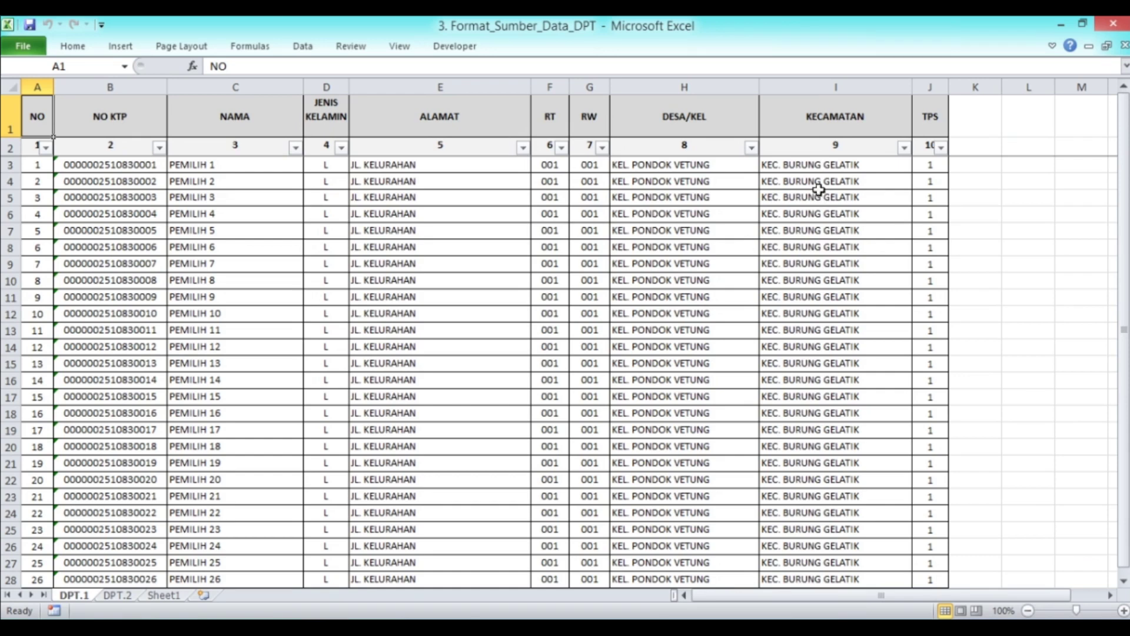
left_click(904, 147)
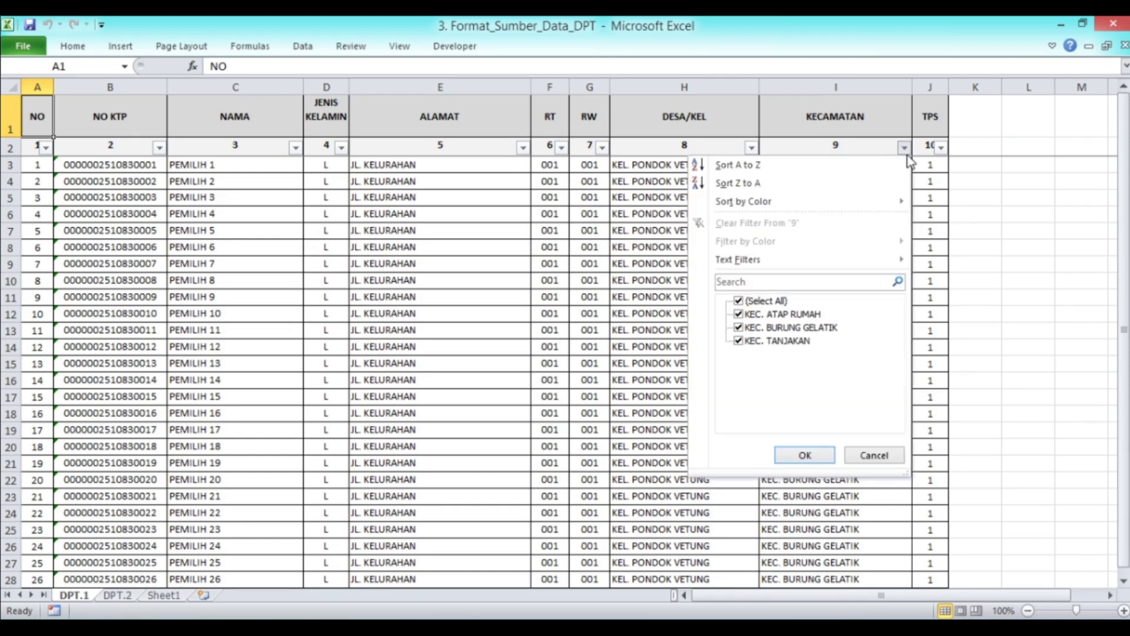
left_click(738, 301)
left_click(750, 302)
left_click(740, 328)
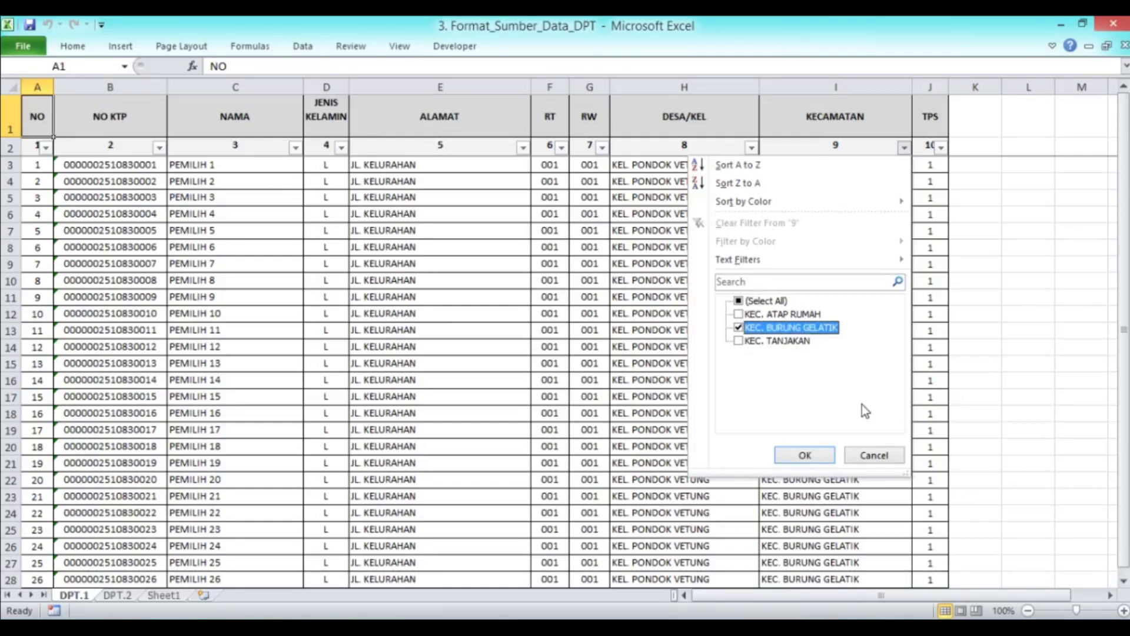
left_click(805, 457)
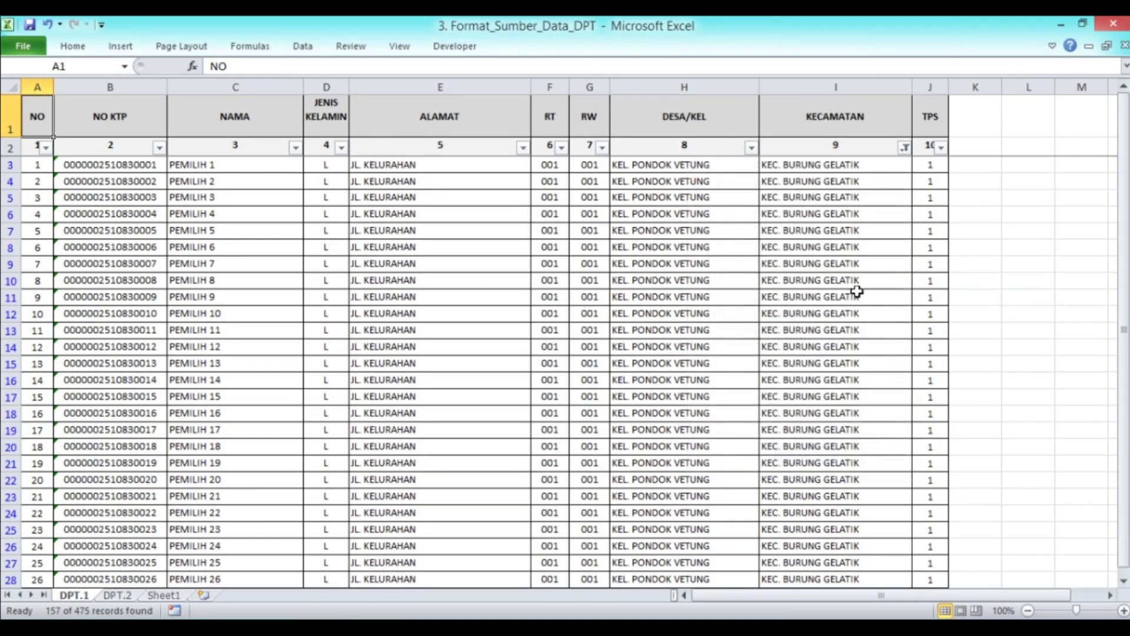
scroll(783, 271, "down", 20)
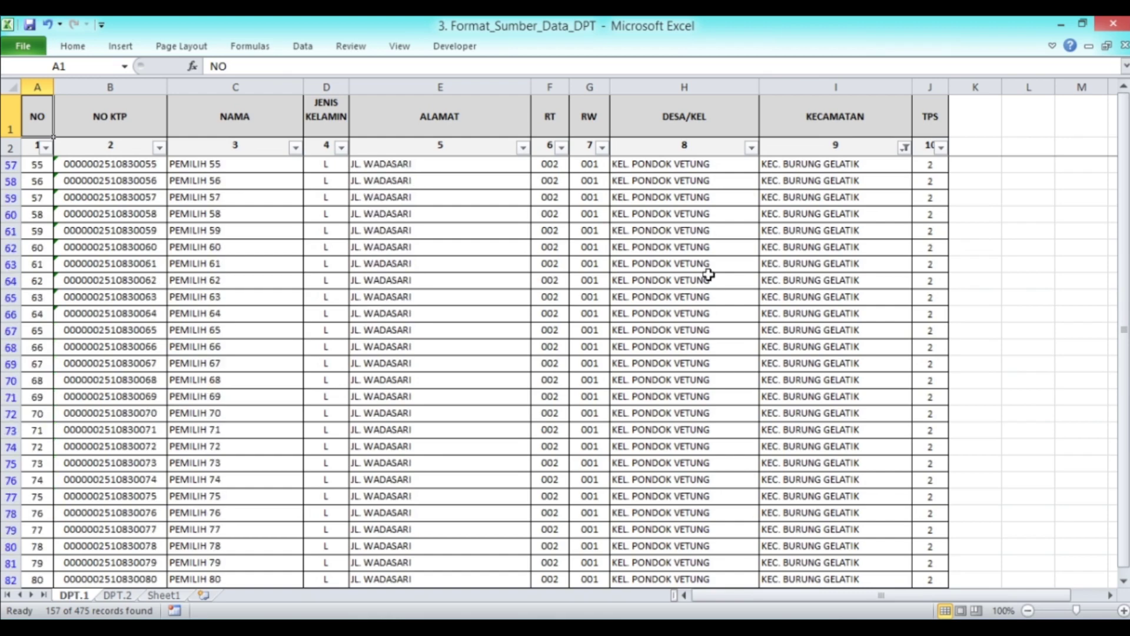
scroll(709, 274, "down", 20)
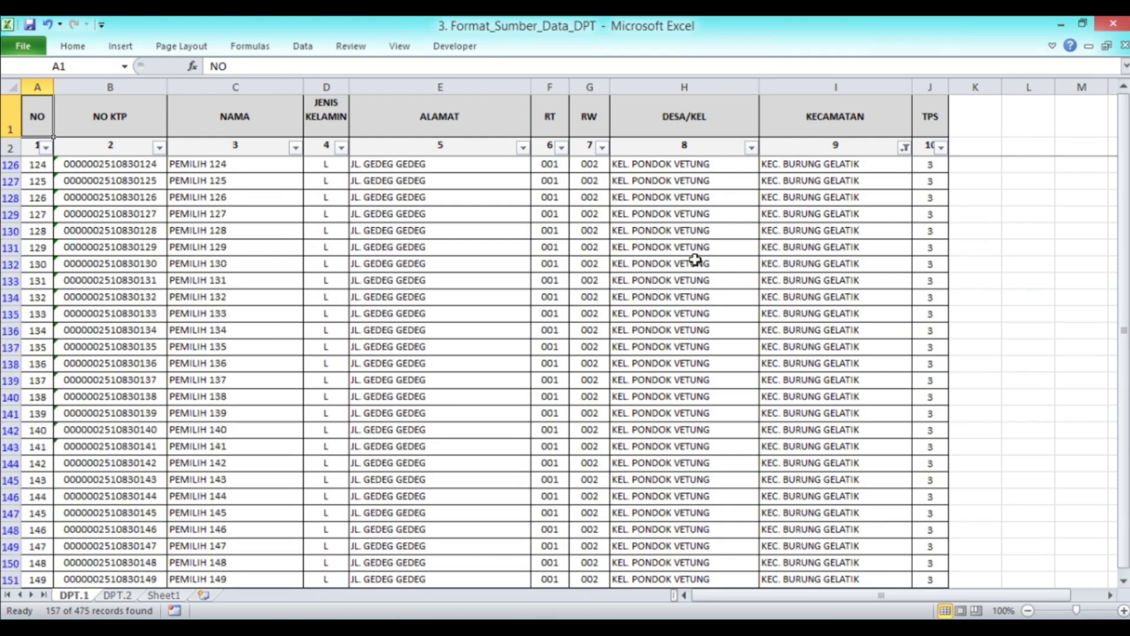
scroll(695, 260, "up", 20)
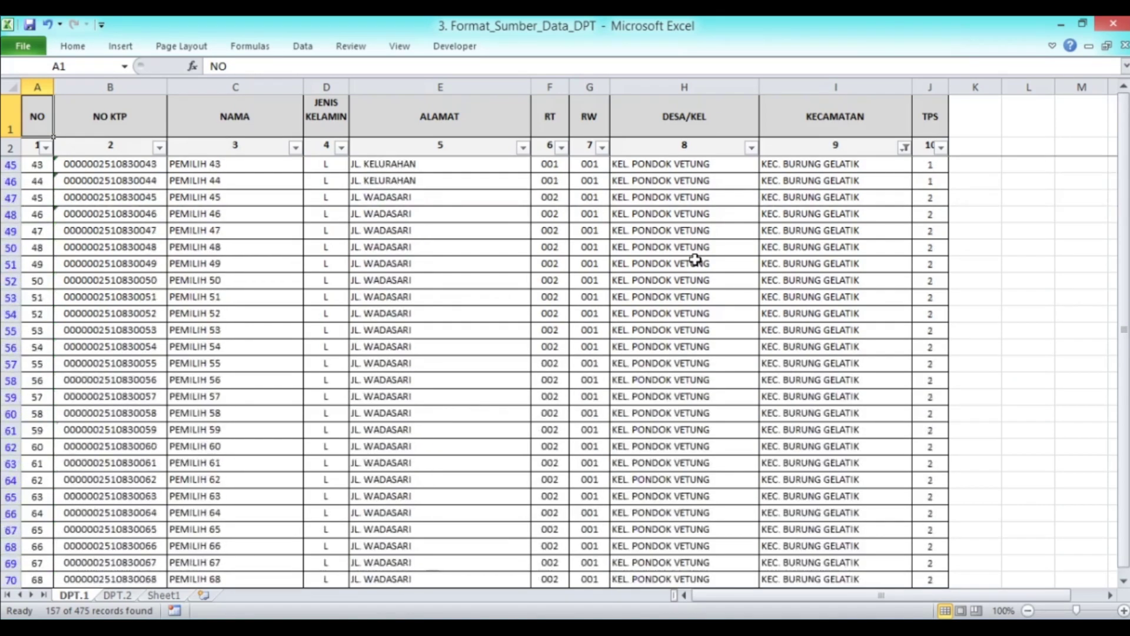
scroll(695, 259, "up", 5)
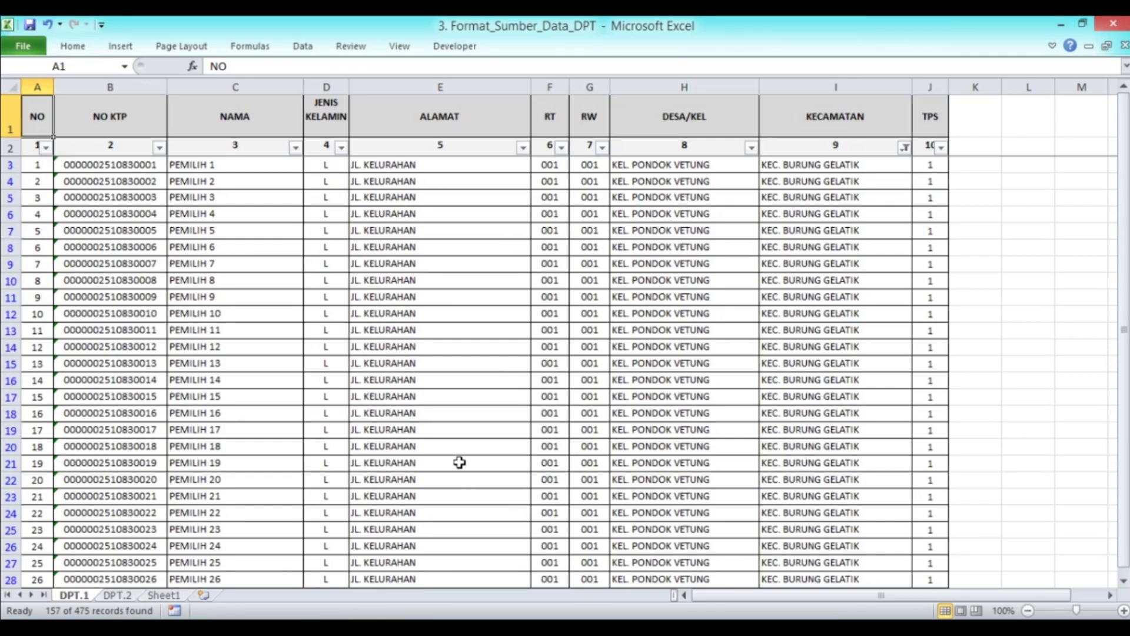
left_click(290, 616)
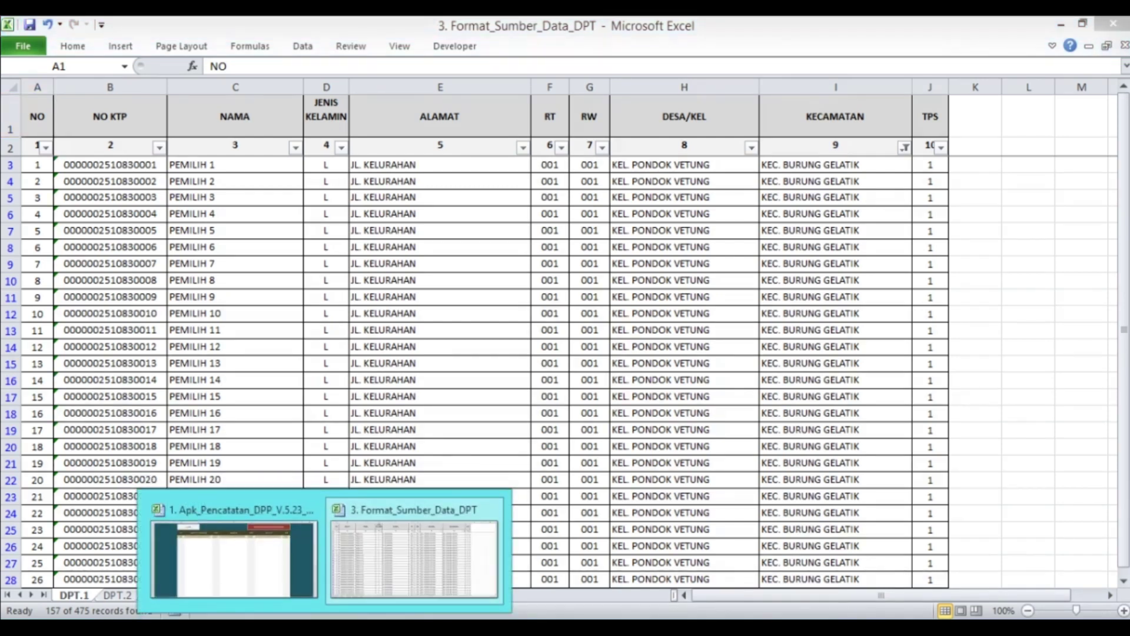
Enter KEL. PONDOK VETUNG as the new village name in cell E7
left_click(239, 581)
type("KEL.")
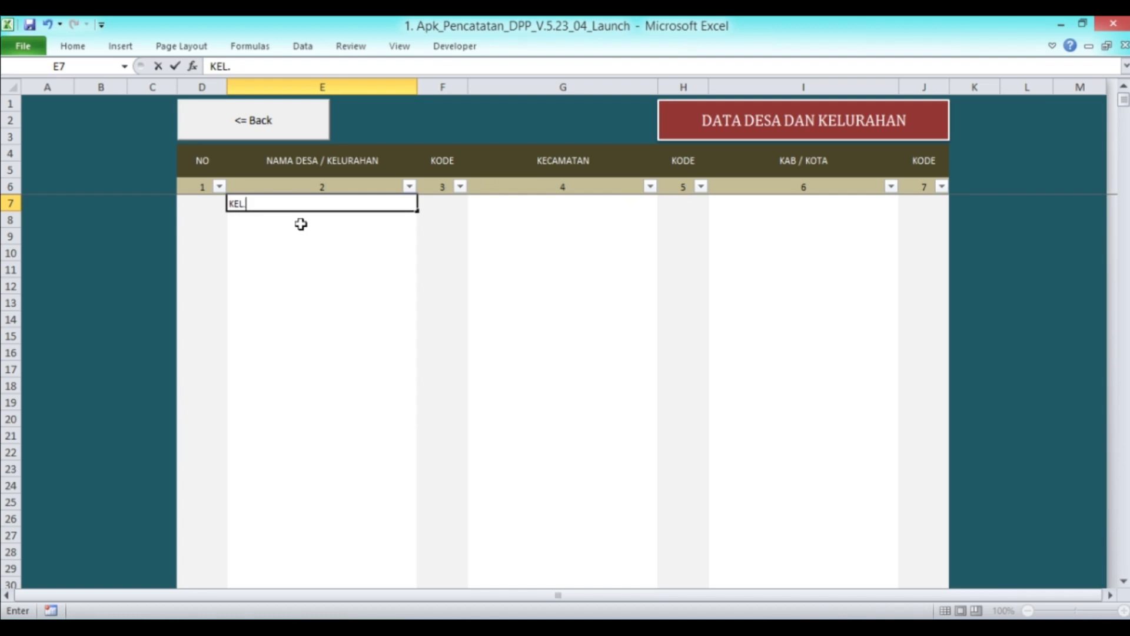
type(" PONDOK VETUNG")
key("Return")
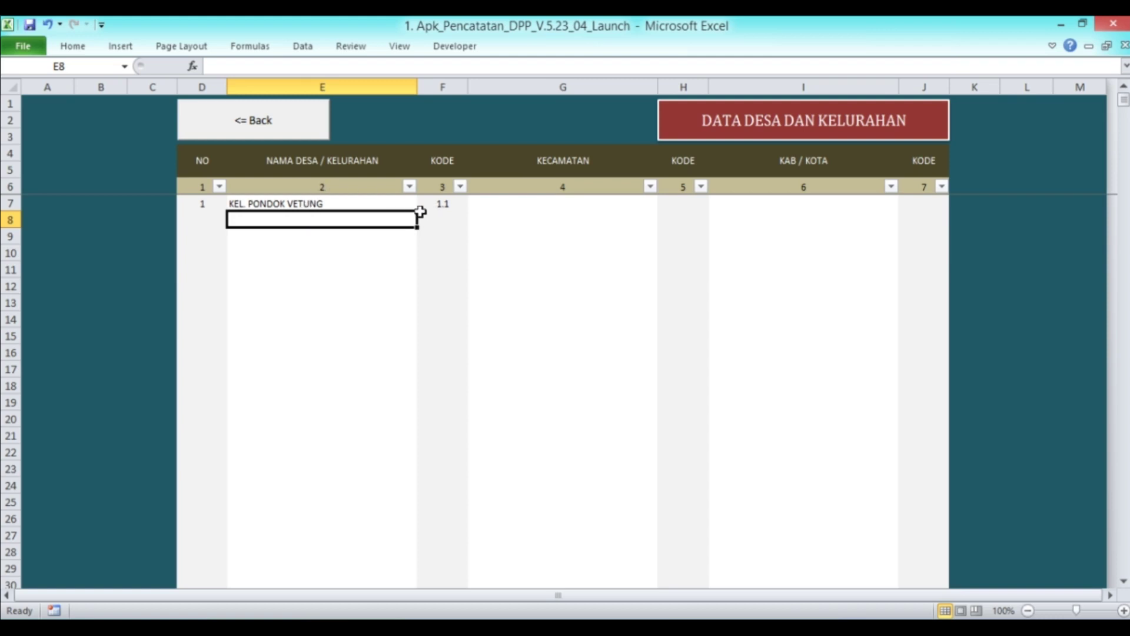
left_click(379, 206)
key("Tab")
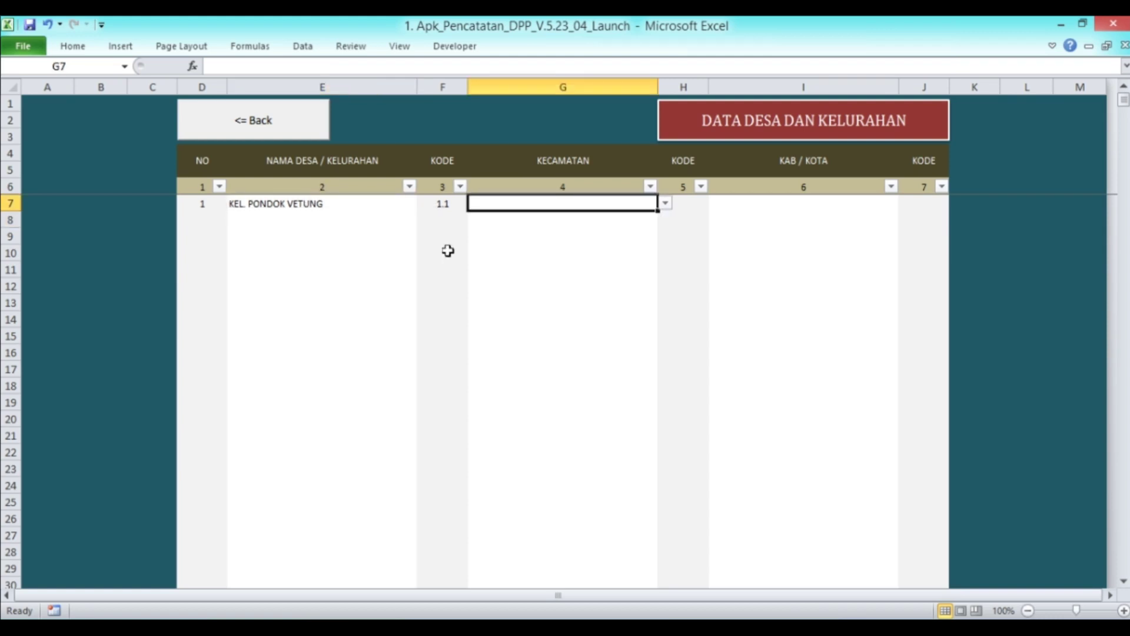
Link the village to KEC. BURUNG GELATIK and KOTA TANGTANG SELATAN, then return to settings
left_click(665, 205)
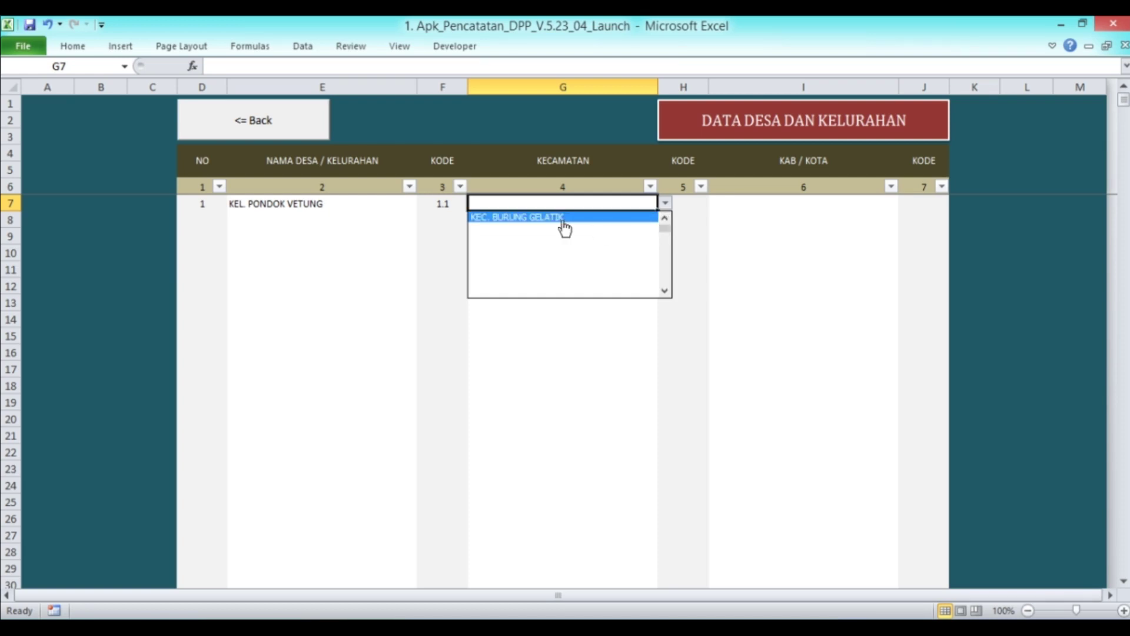
left_click(563, 223)
left_click(787, 206)
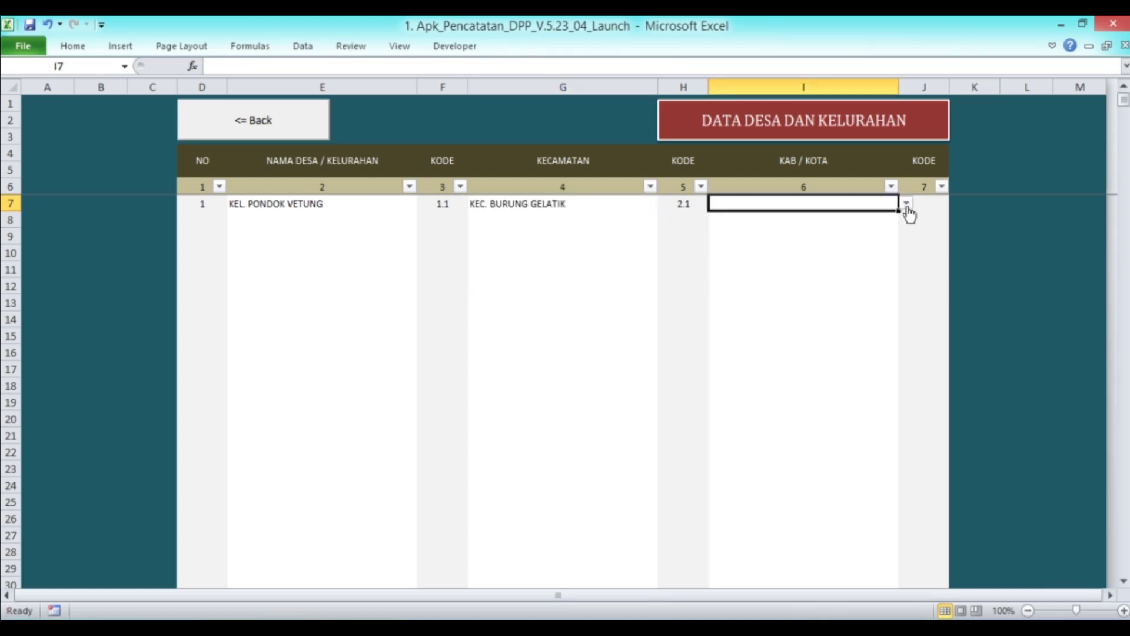
left_click(907, 204)
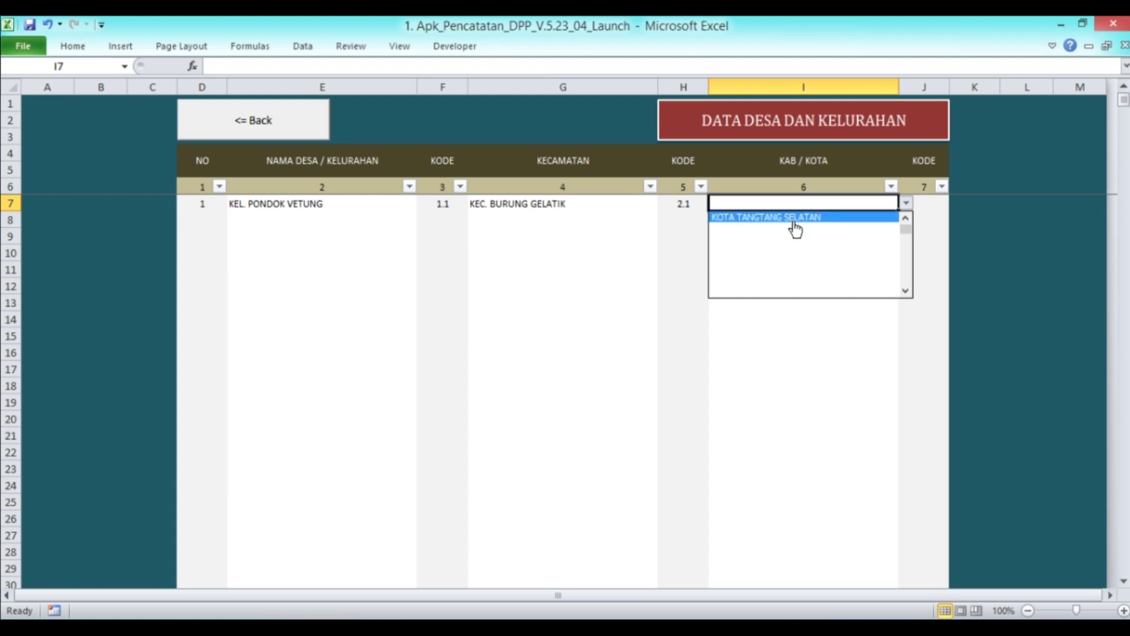
left_click(795, 217)
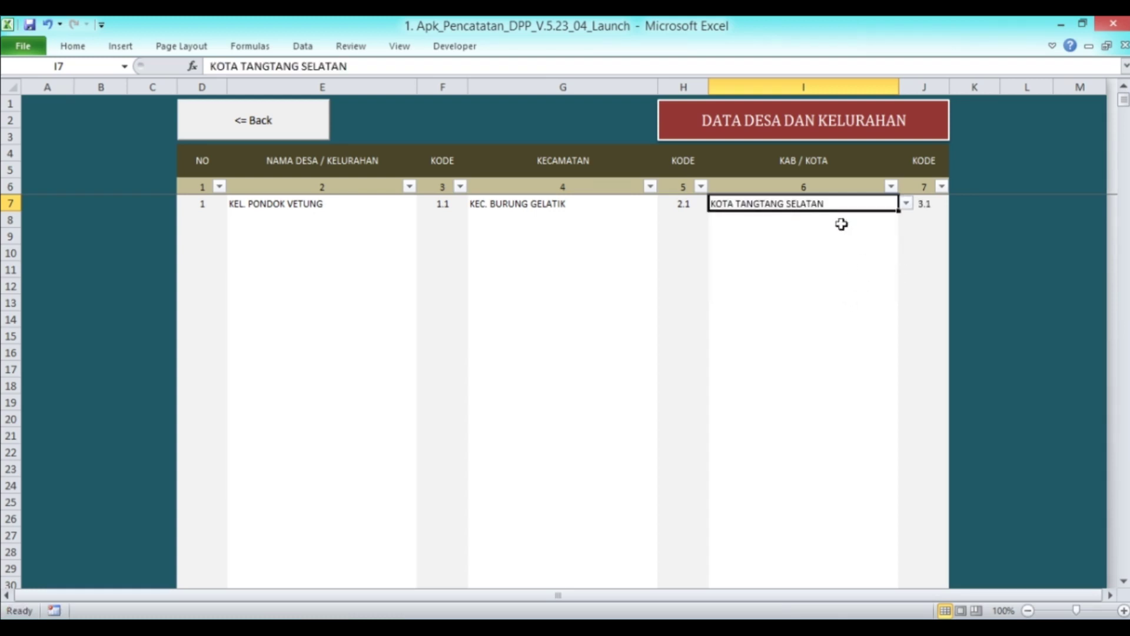
left_click(604, 227)
left_click(317, 226)
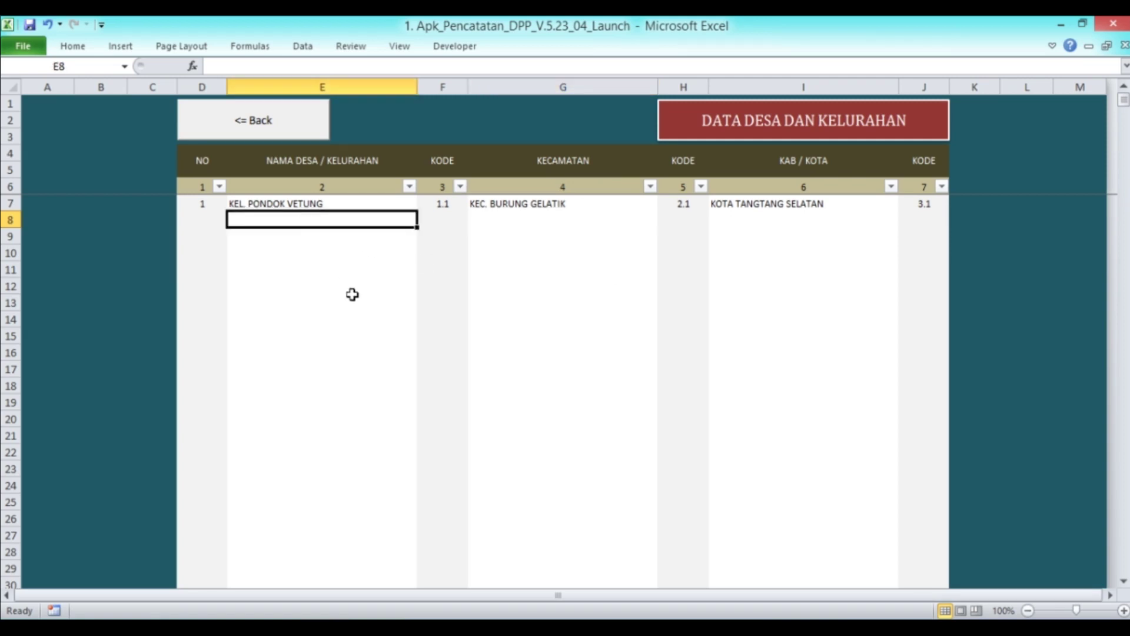
left_click(262, 128)
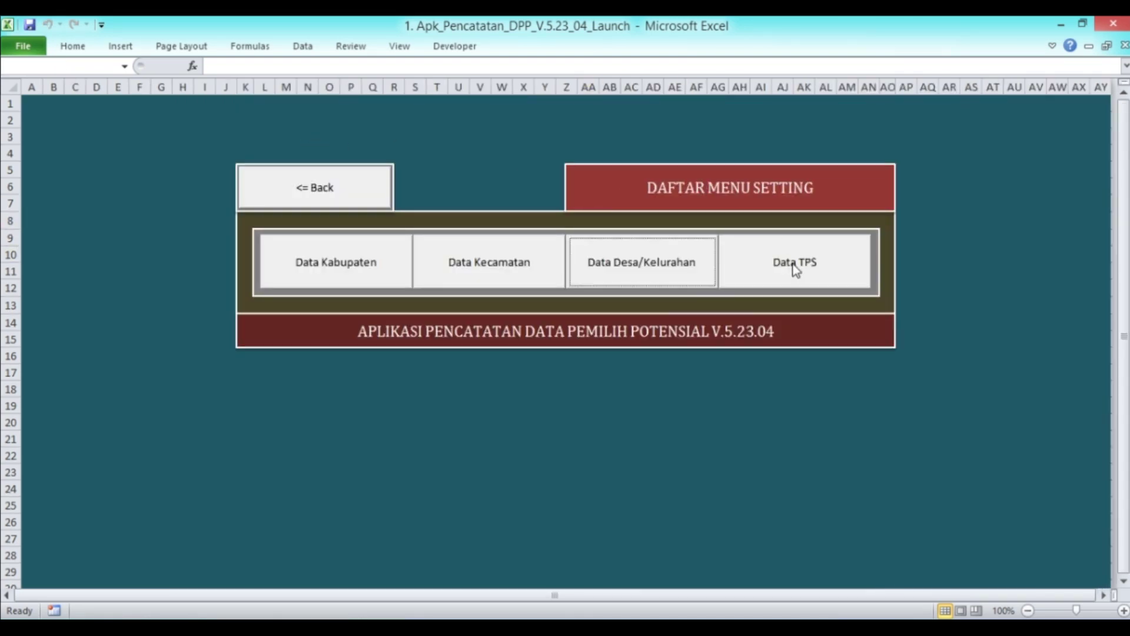
Open the Data TPS table, then switch to the Format_Sumber_Data_DPT voter list
left_click(794, 265)
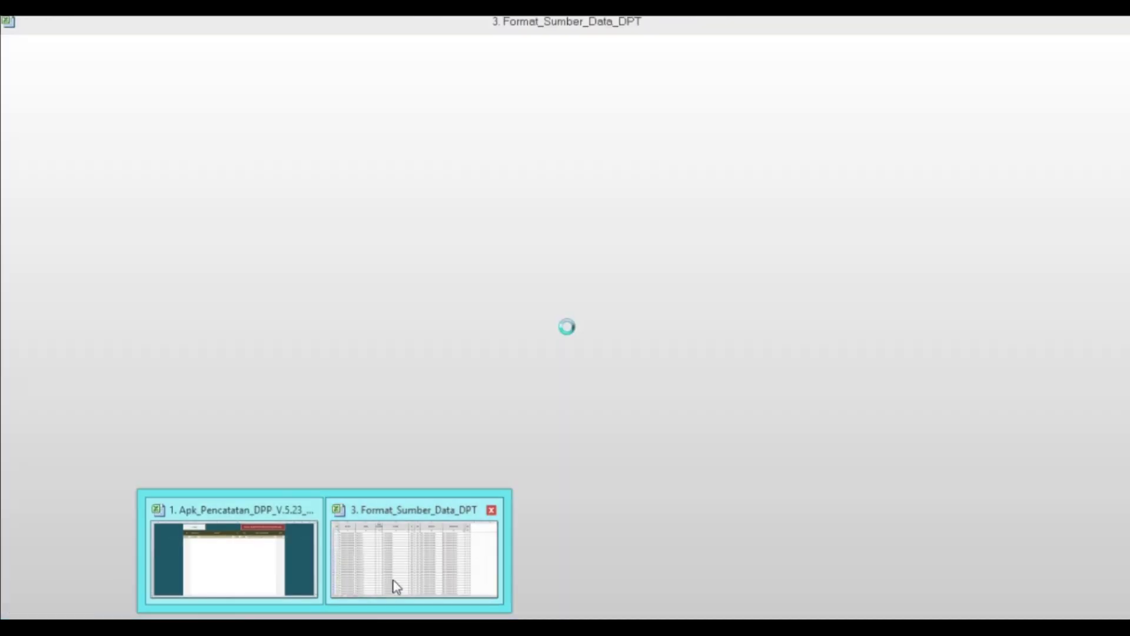
left_click(391, 585)
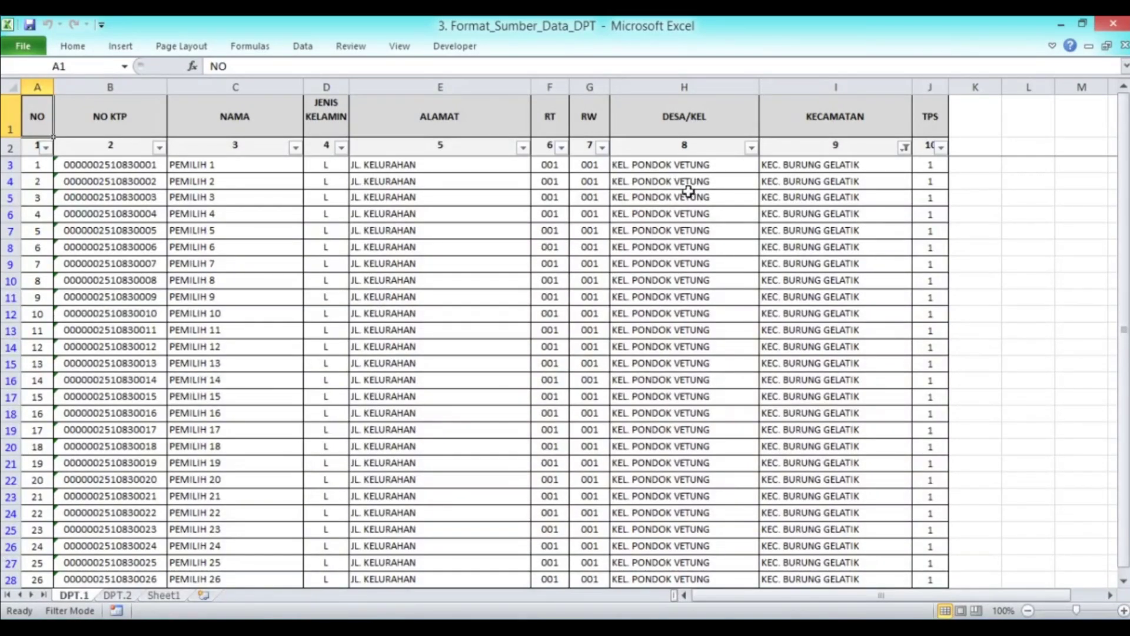
scroll(929, 248, "down", 14)
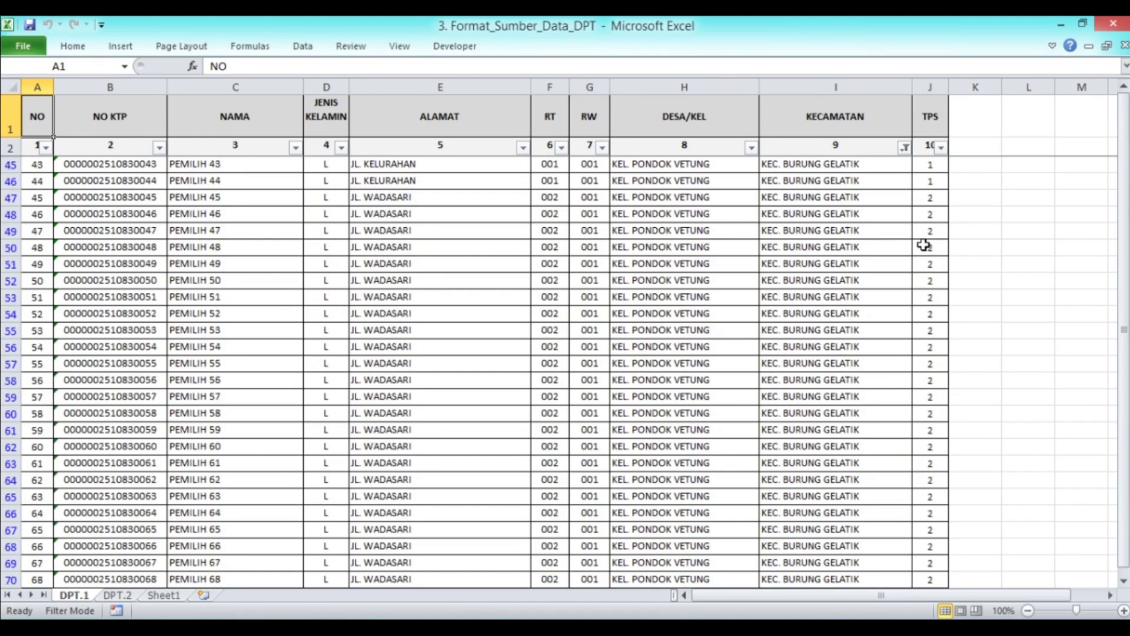
scroll(923, 244, "up", 8)
scroll(923, 245, "down", 10)
scroll(934, 288, "down", 17)
scroll(937, 333, "down", 13)
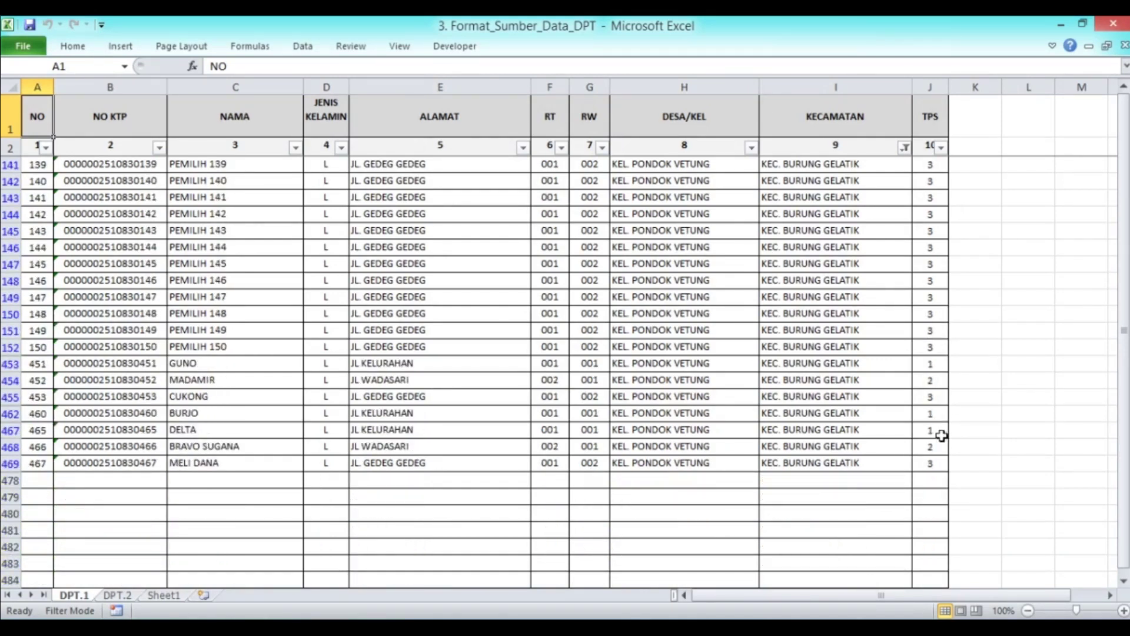
scroll(942, 436, "up", 20)
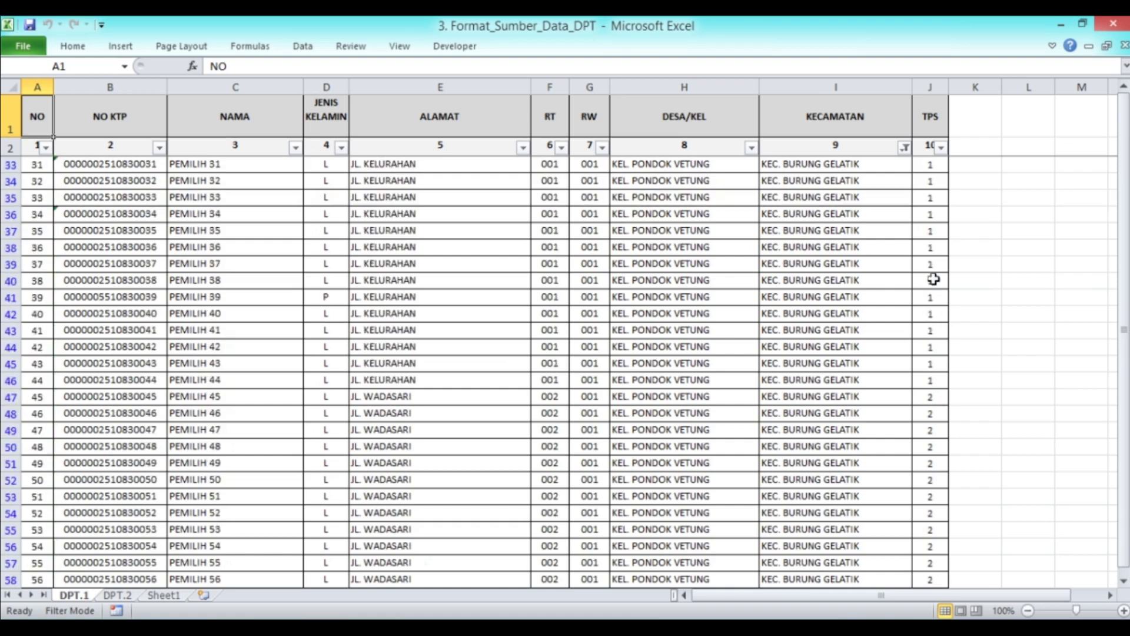
Filter the DPT.1 TPS column to 1, leaving 47 of 475 voters
left_click(941, 147)
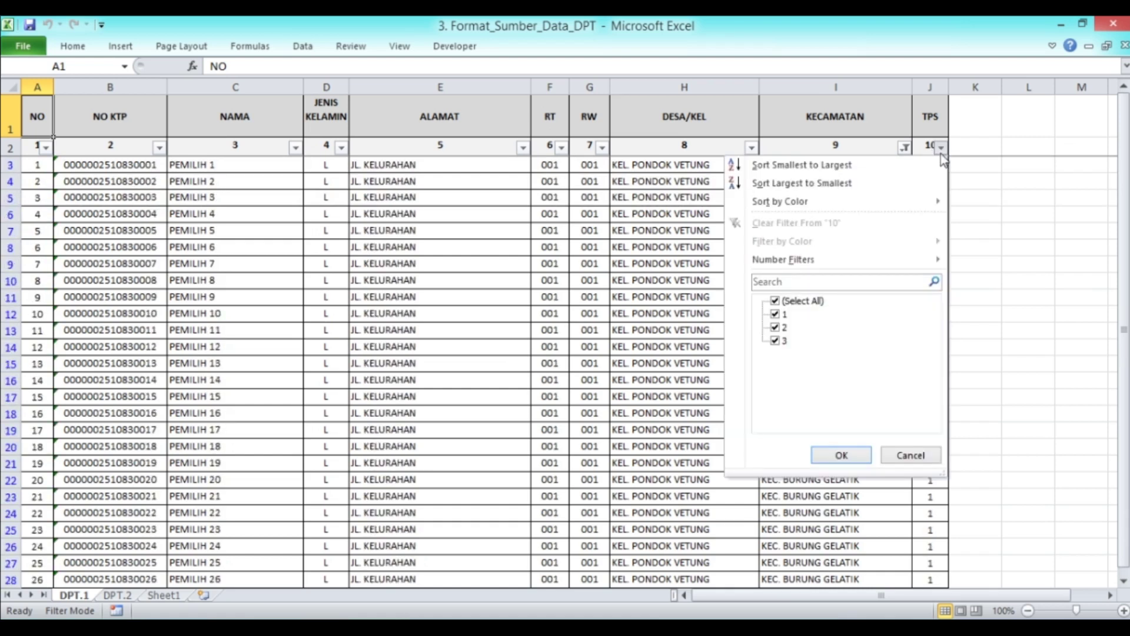
left_click(776, 301)
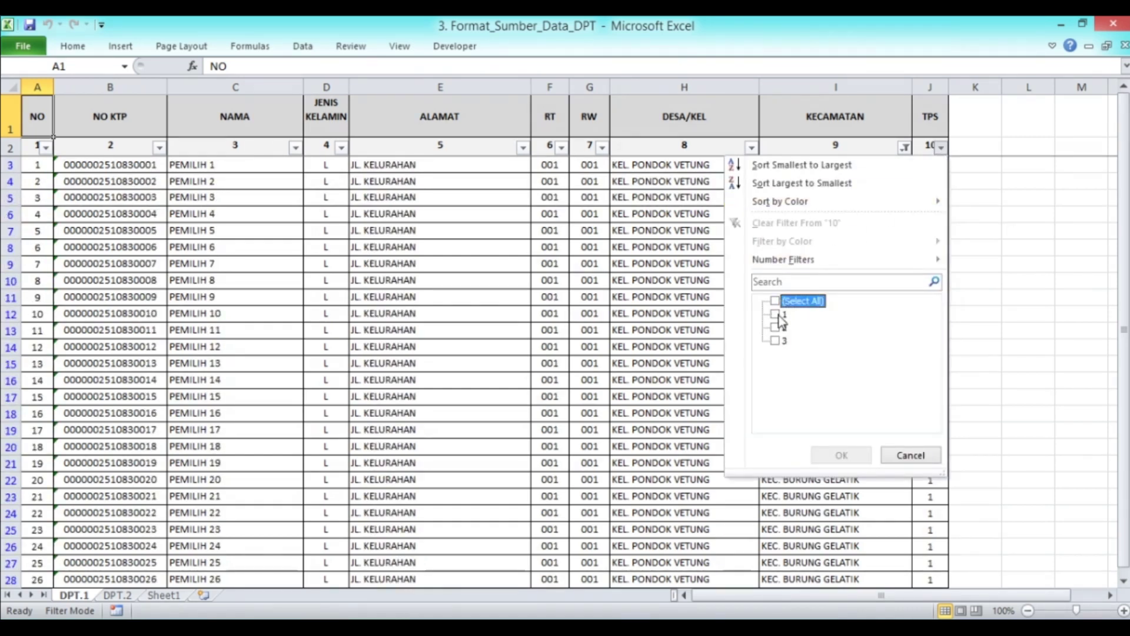
left_click(777, 315)
left_click(840, 455)
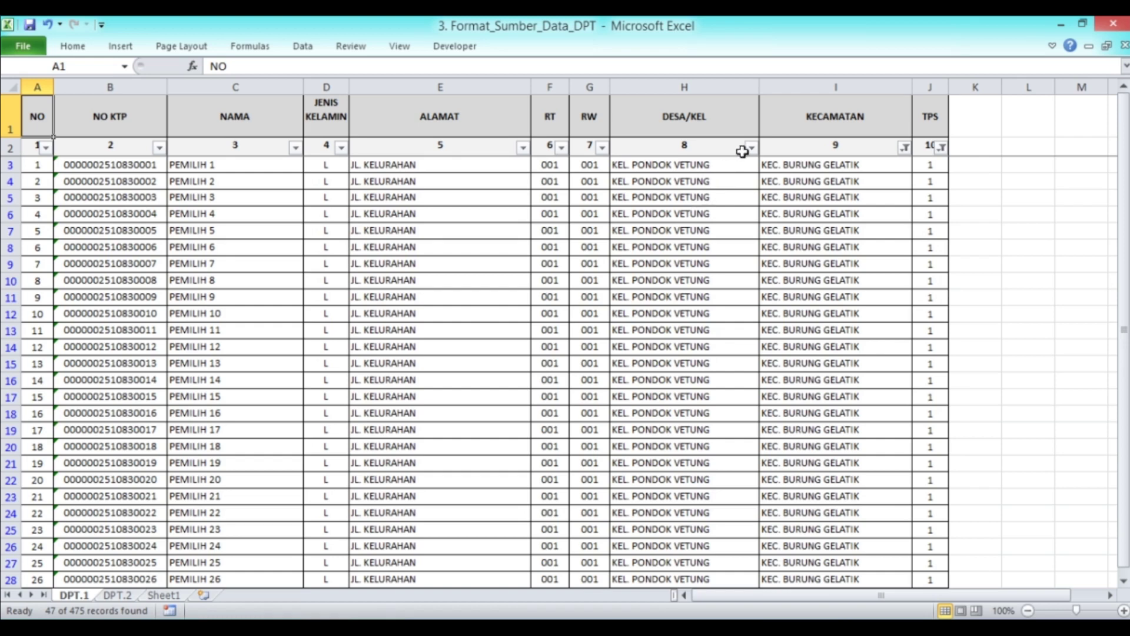
scroll(708, 218, "down", 13)
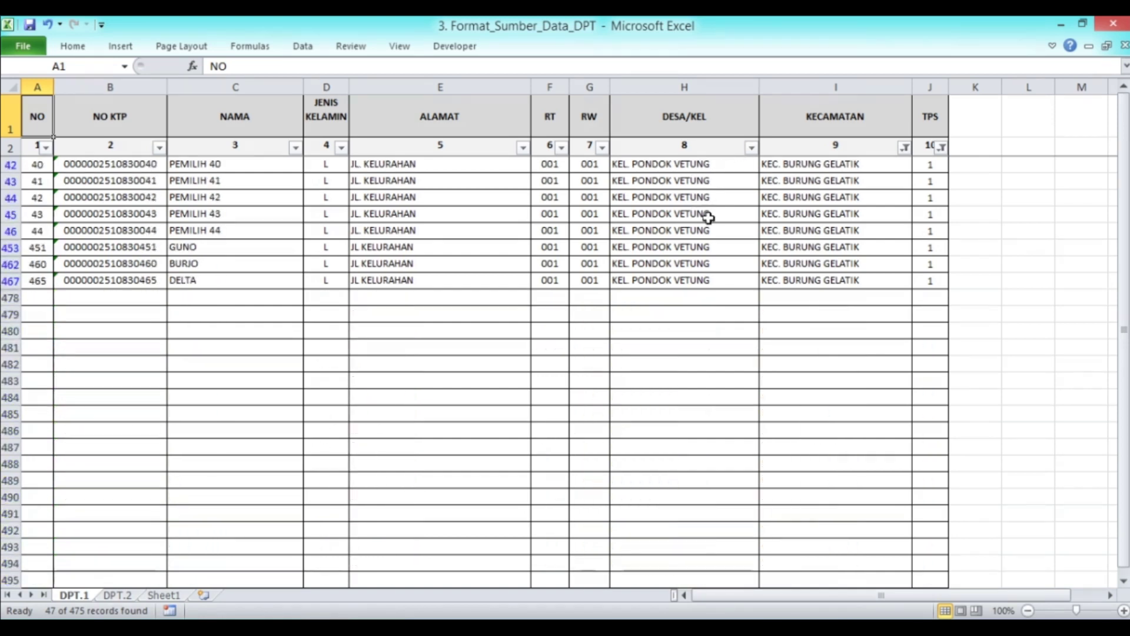
scroll(708, 217, "up", 13)
scroll(708, 217, "down", 13)
scroll(708, 218, "up", 12)
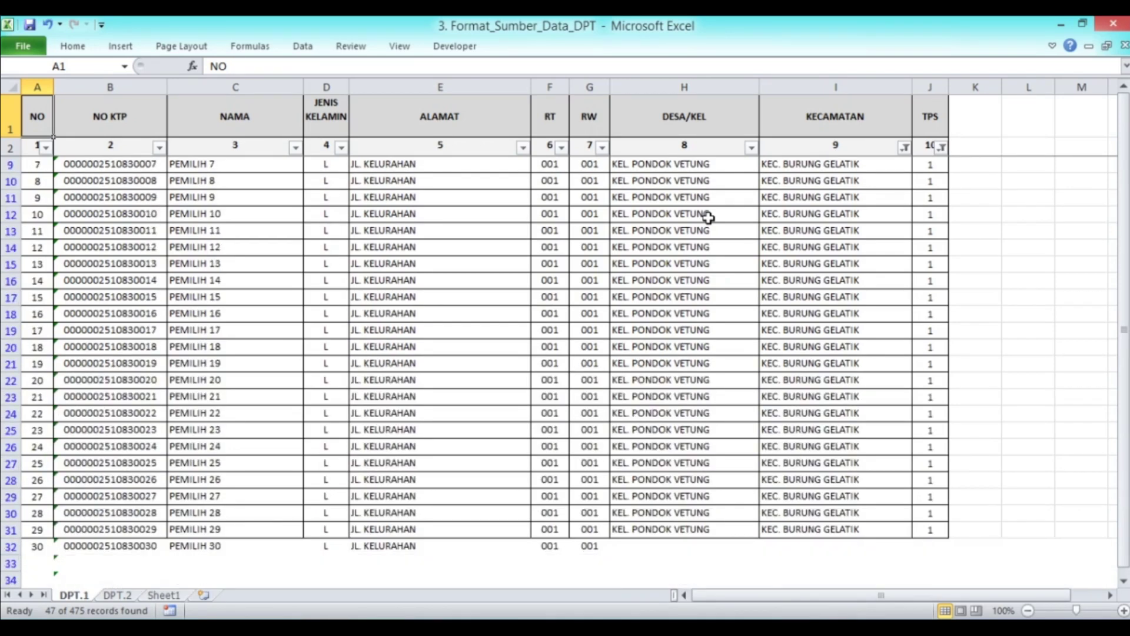
scroll(708, 218, "up", 2)
left_click(324, 627)
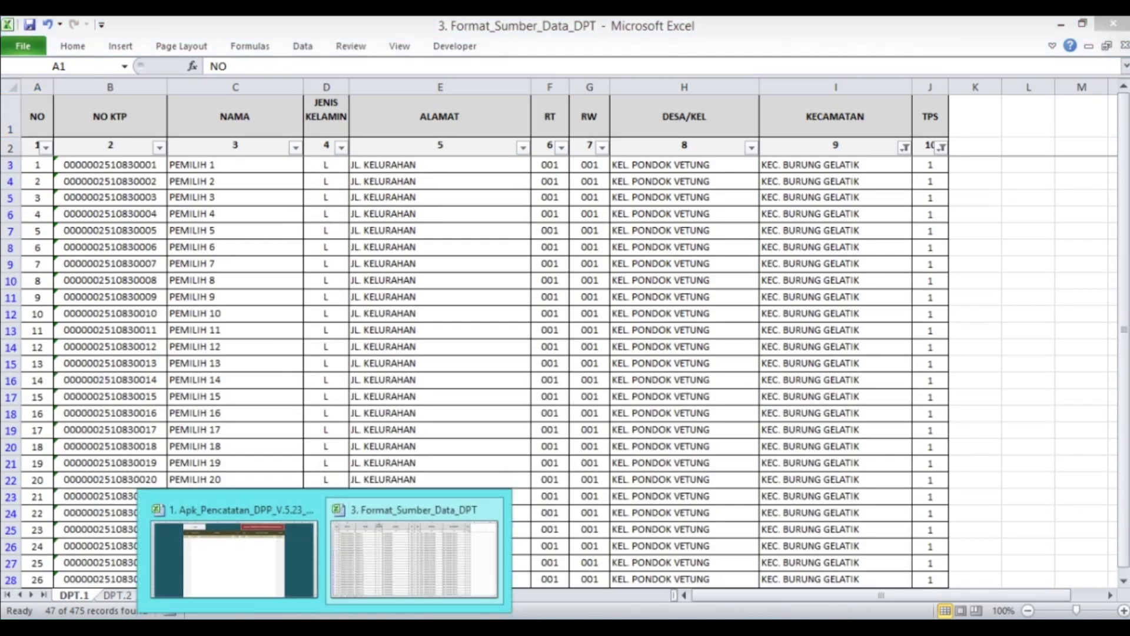
Enter TPS 1 with the address JL. PONDOK VETUNG
left_click(293, 594)
type("1")
key("Tab")
type("JL")
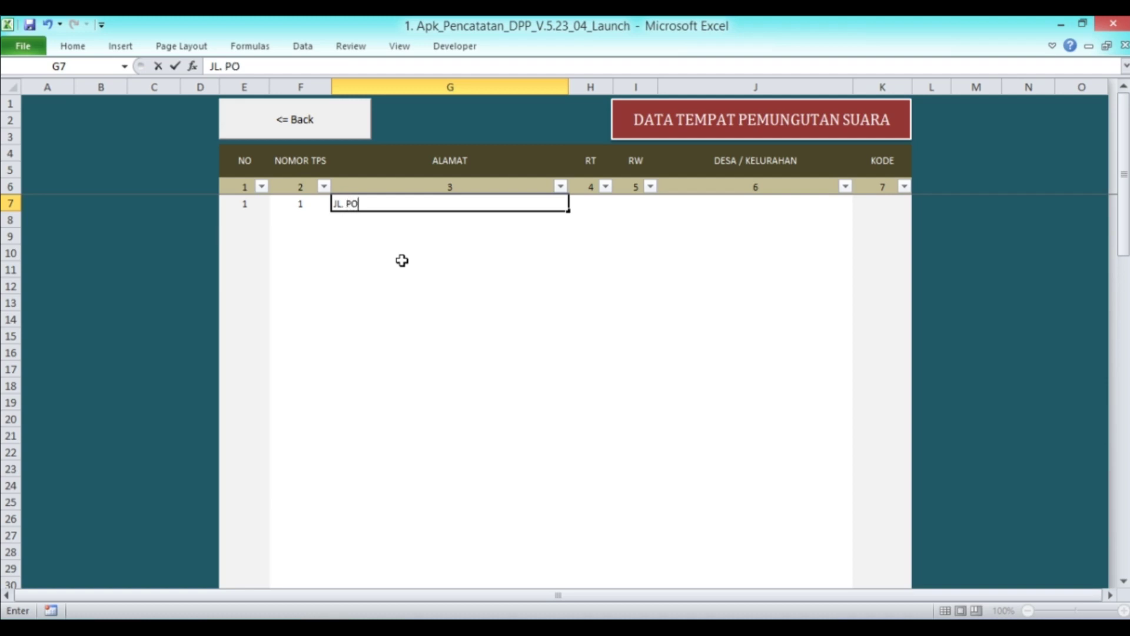
type(". PONDOK VETUNG")
key("Return")
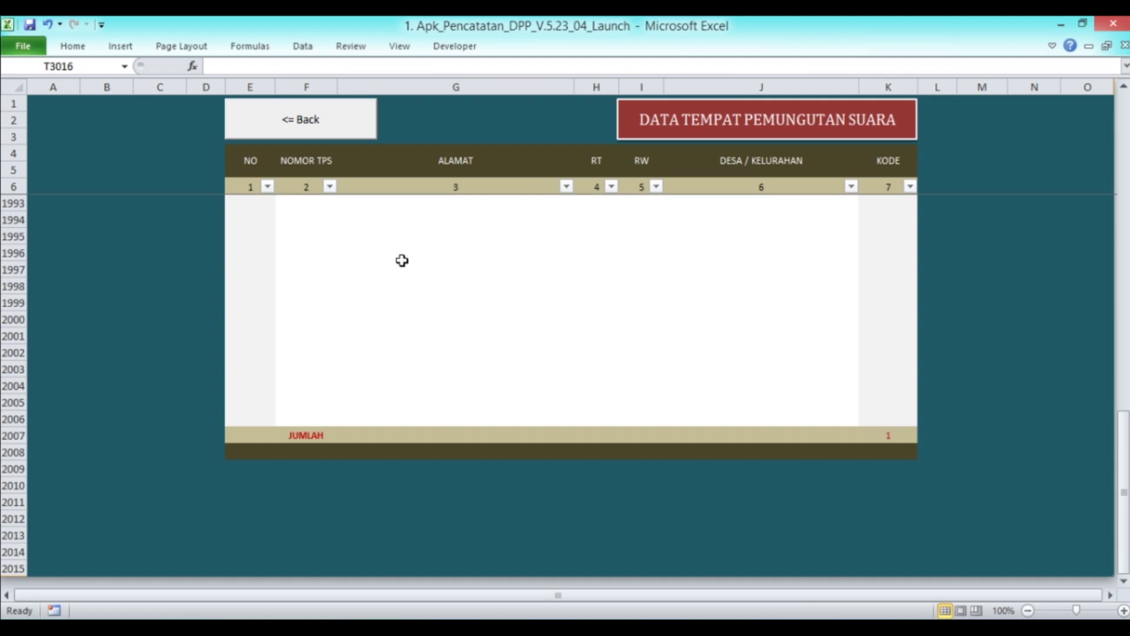
Give TPS 1 RT 1, RW 2 and village KEL. PONDOK VETUNG
key("Right")
key("Right")
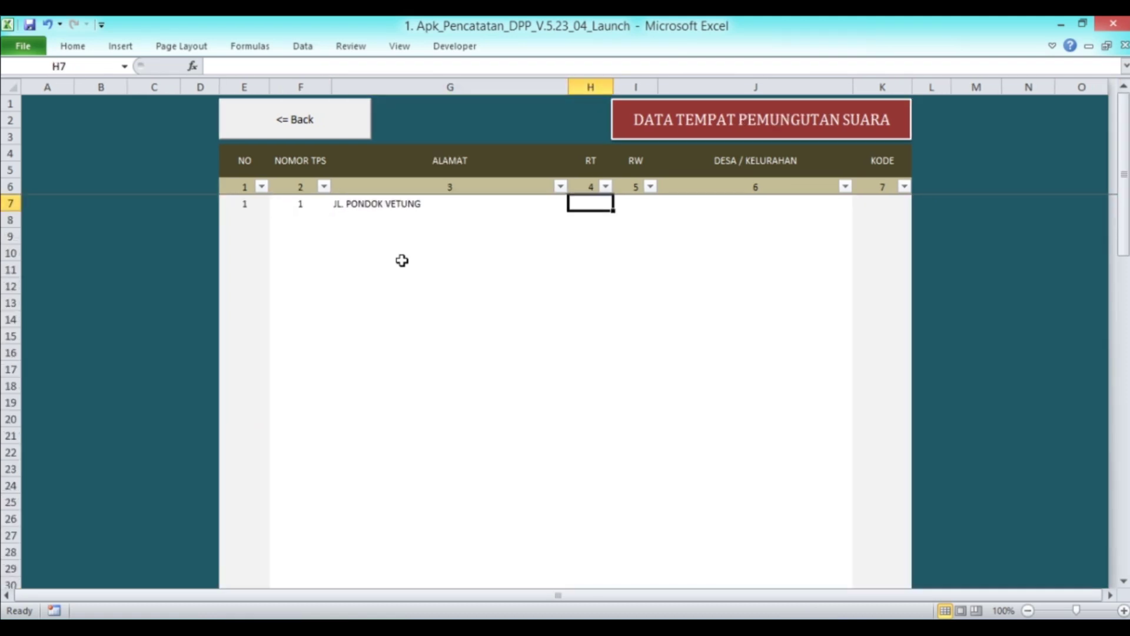
type("1")
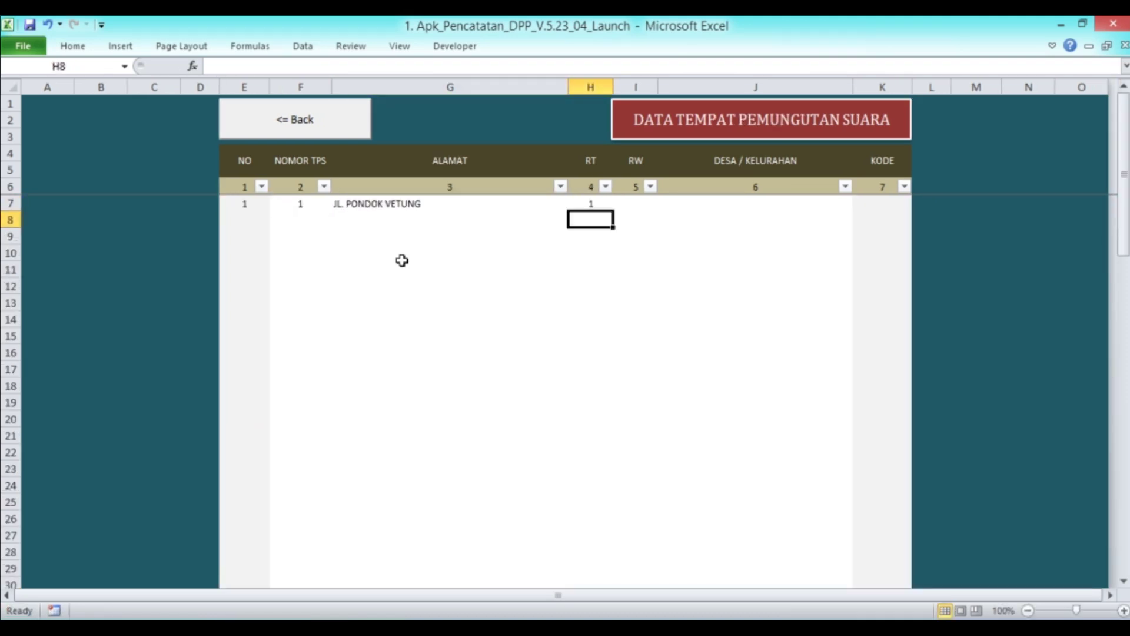
key("Right")
type("2")
key("Right")
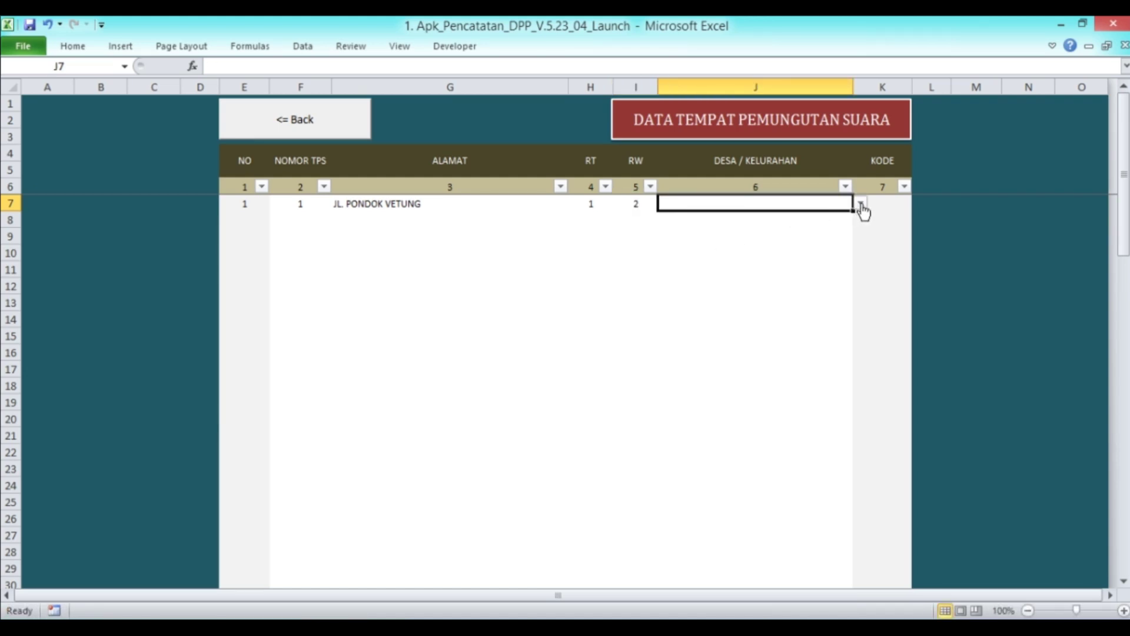
left_click(860, 203)
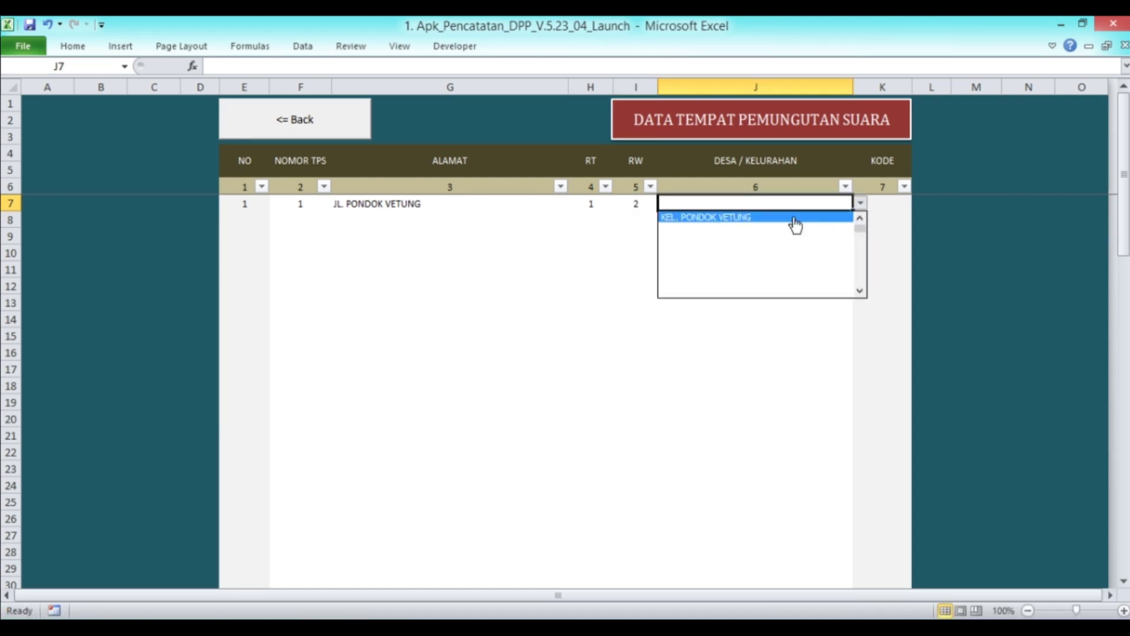
left_click(782, 218)
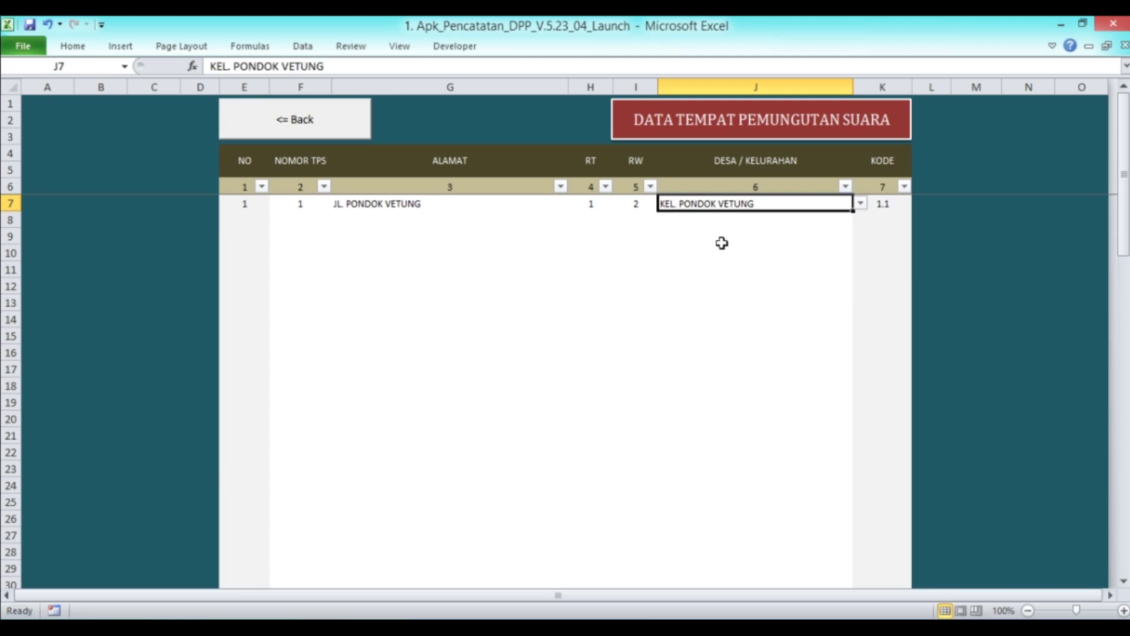
left_click(311, 206)
left_click(306, 220)
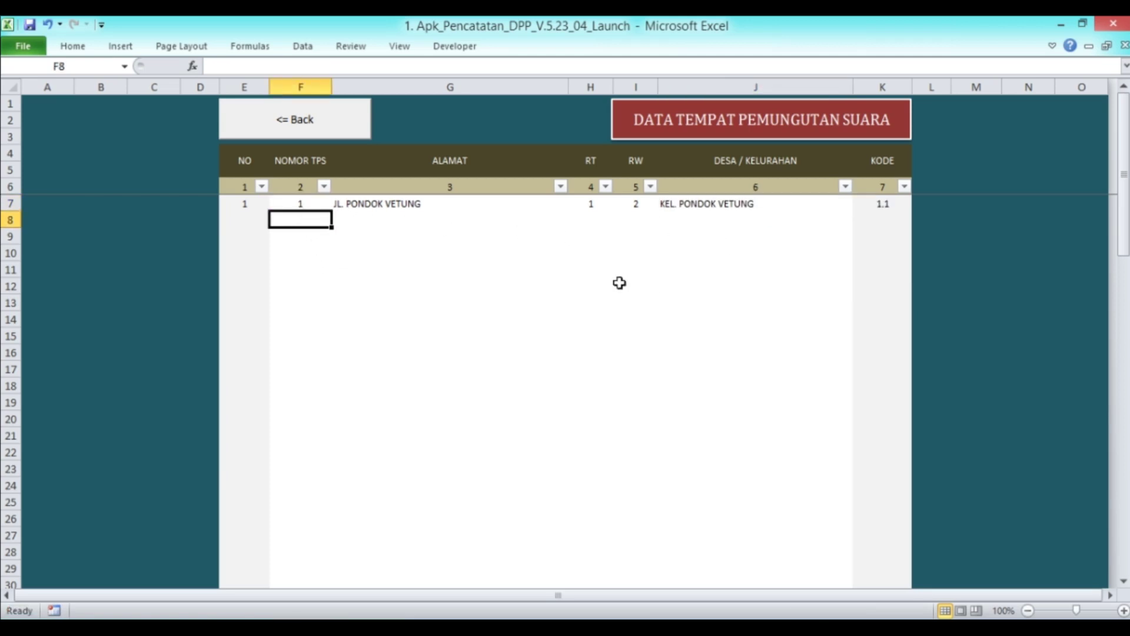
Switch to the Format_Sumber_Data_DPT workbook
key("alt+Tab")
scroll(936, 253, "down", 10)
scroll(937, 236, "up", 10)
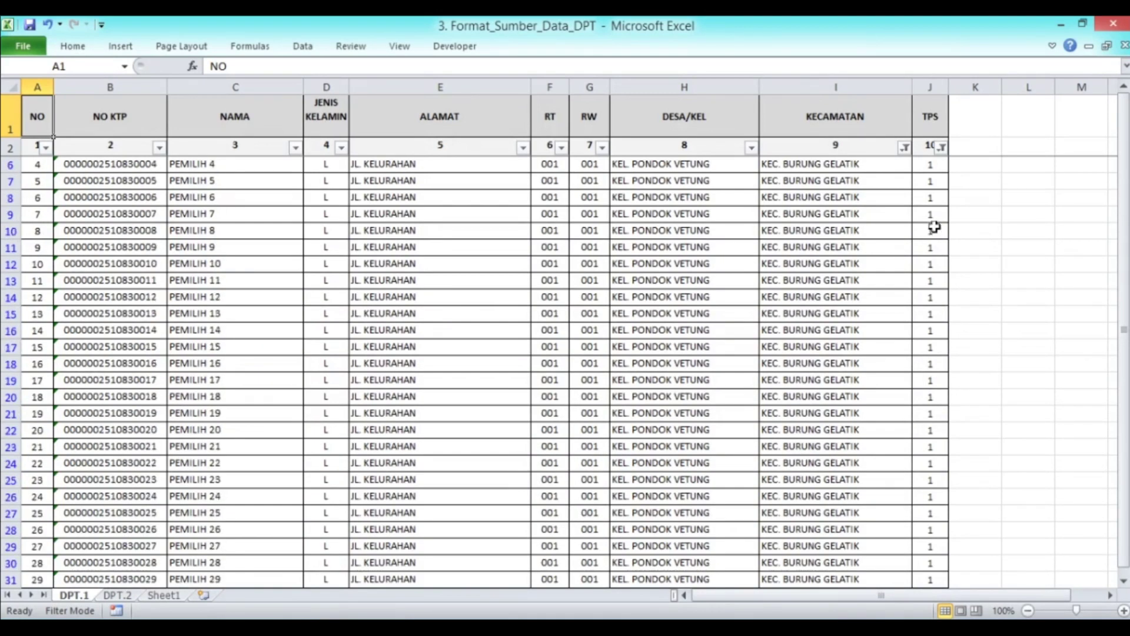
Filter the DPT.1 voter list to TPS 2 instead of TPS 1
left_click(941, 148)
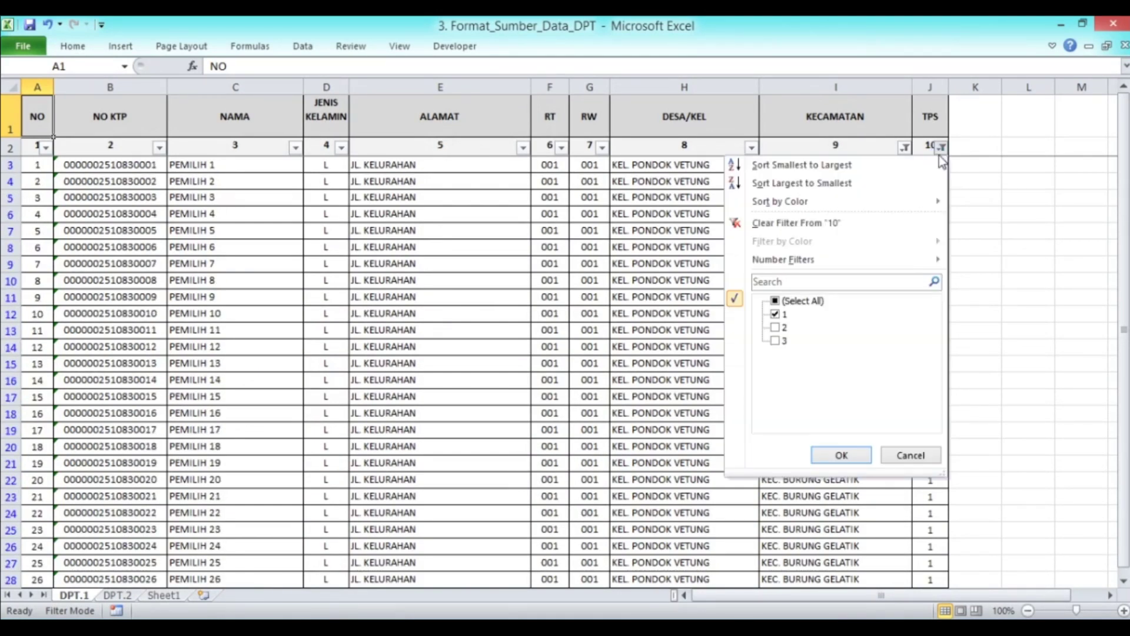
left_click(775, 314)
left_click(775, 327)
left_click(853, 455)
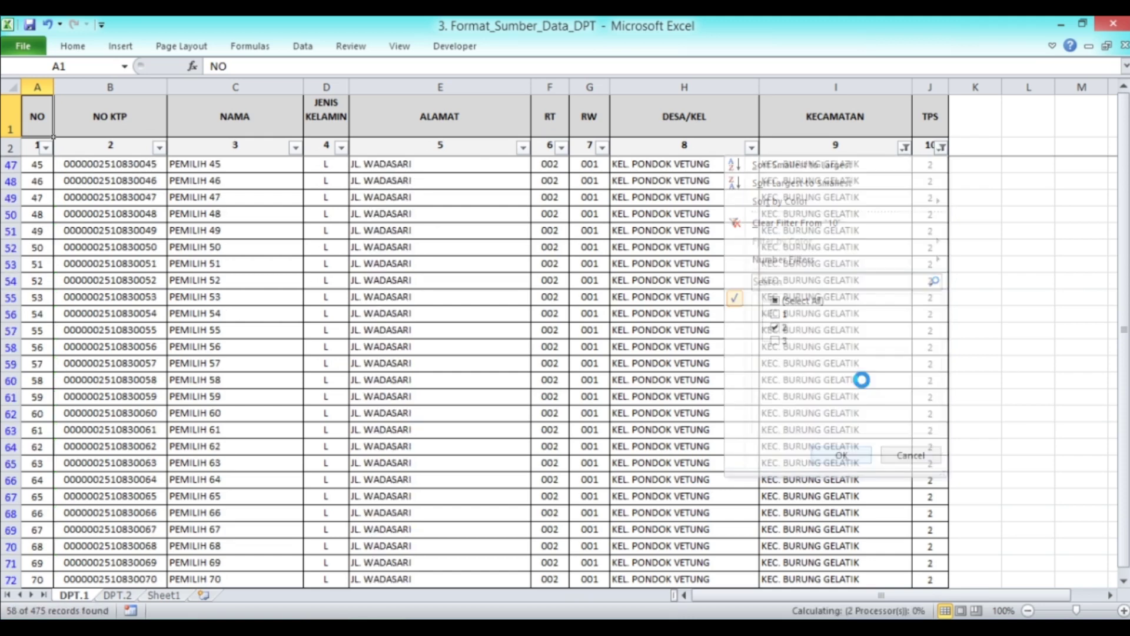
scroll(859, 230, "down", 10)
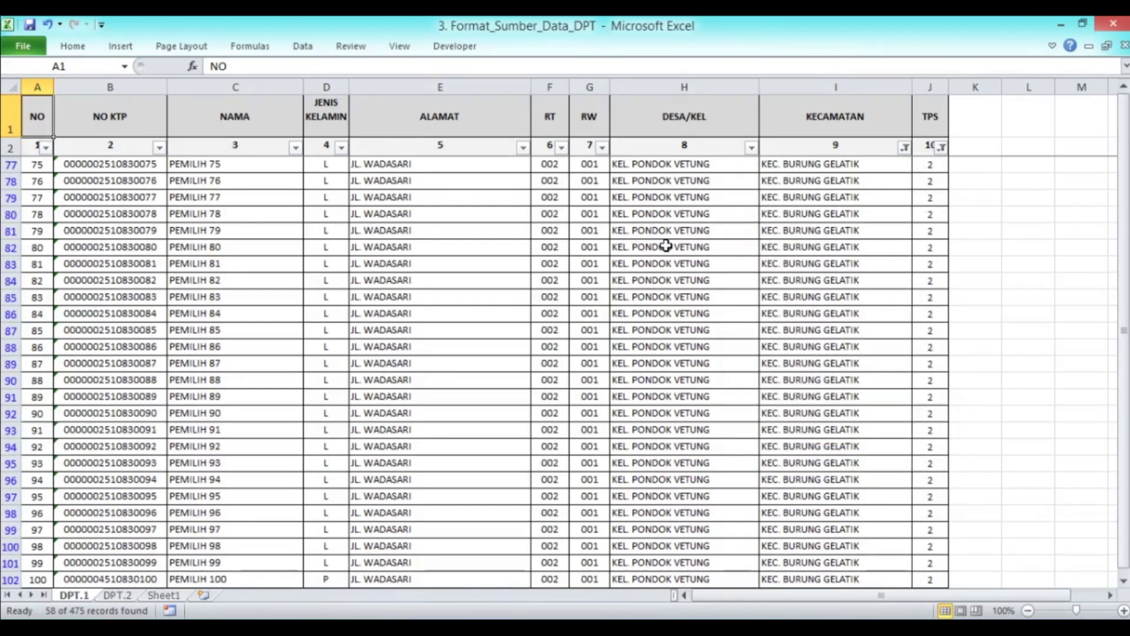
scroll(671, 247, "down", 6)
scroll(683, 247, "up", 8)
scroll(682, 247, "up", 8)
Add TPS 2 in row 8, copying the first station's address details into it
key("alt+Tab")
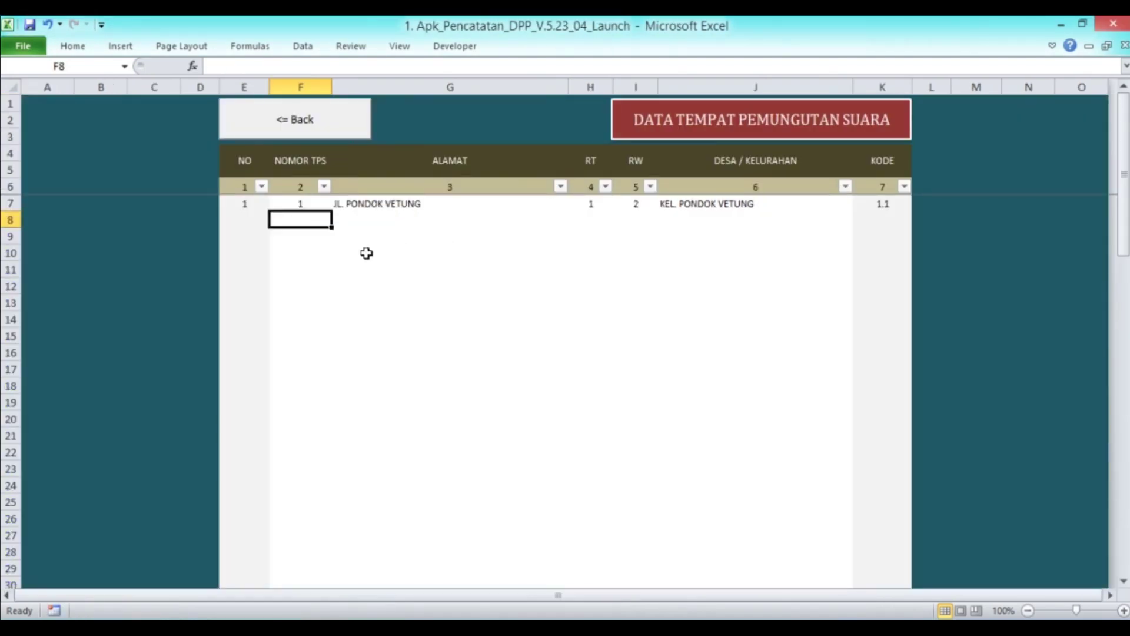
type("2")
key("Return")
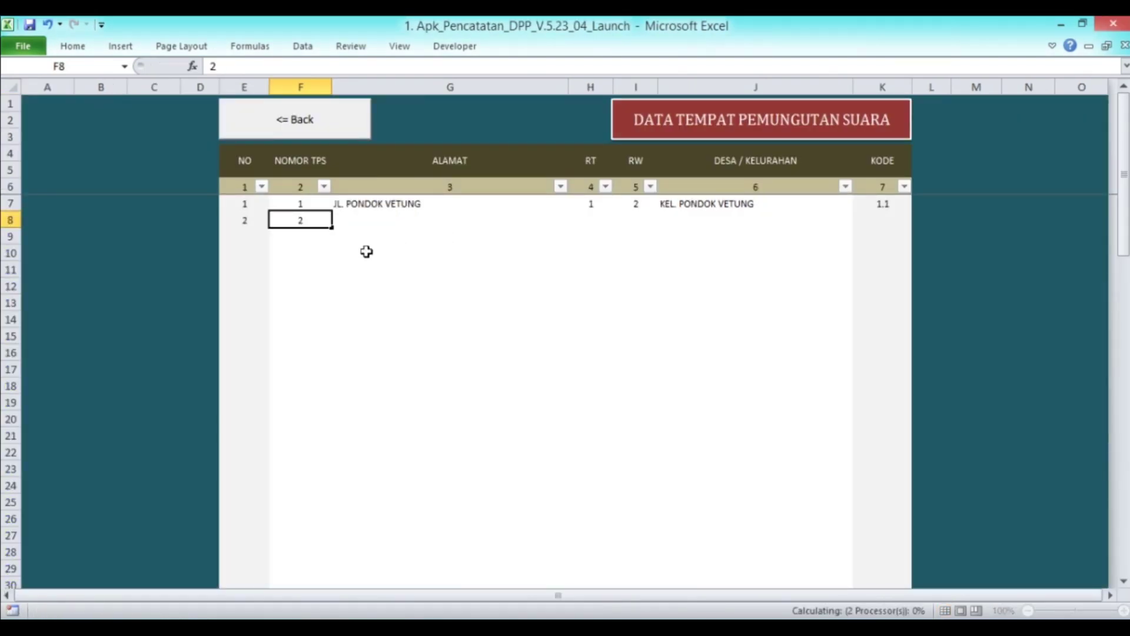
key("Up")
key("Right")
key("shift+Right")
key("shift+Right")
key("shift+Right")
key("shift+Left")
key("shift+Right")
key("ctrl+c")
key("Down")
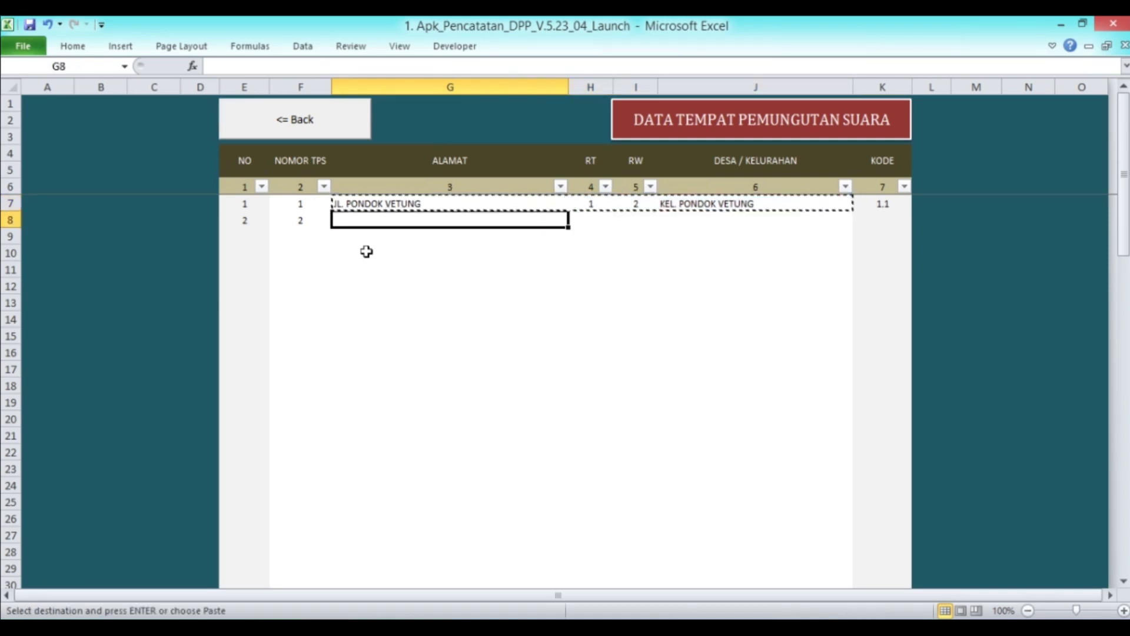
key("shift+Right")
key("shift+Right")
Add TPS 3 in row 9, copying row 8's address details into it
key("shift+Right")
key("Return")
key("Down")
key("Left")
type("3")
key("Return")
key("Up")
key("Right")
key("Up")
key("shift+Right")
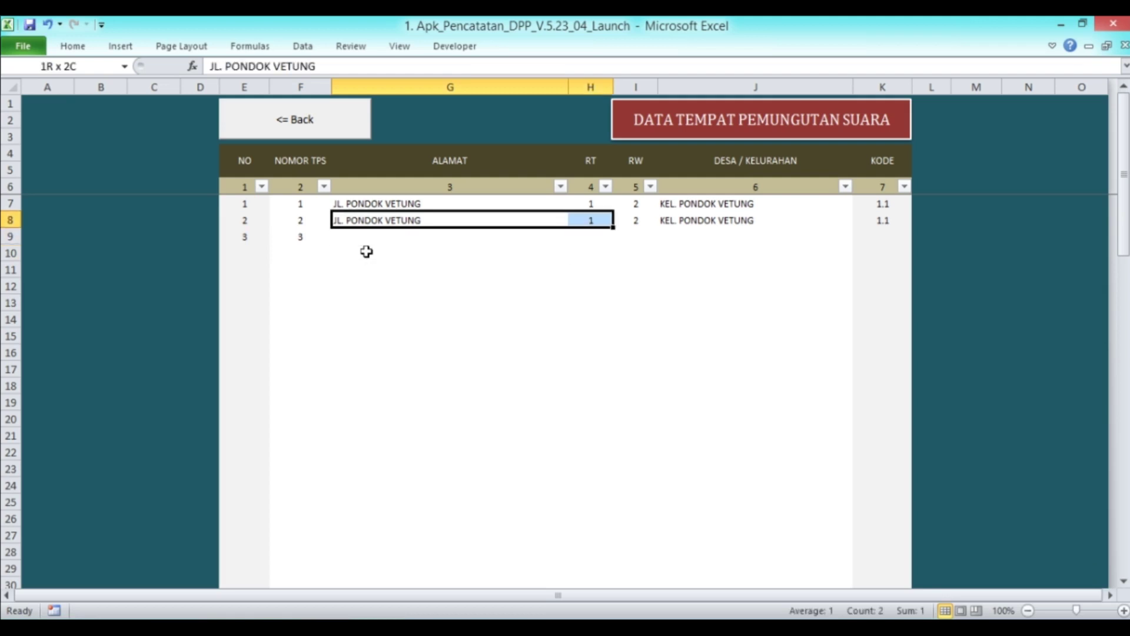
key("shift+Right")
key("shift+Right")
key("ctrl+c")
key("Down")
key("shift+Right")
key("shift+Right")
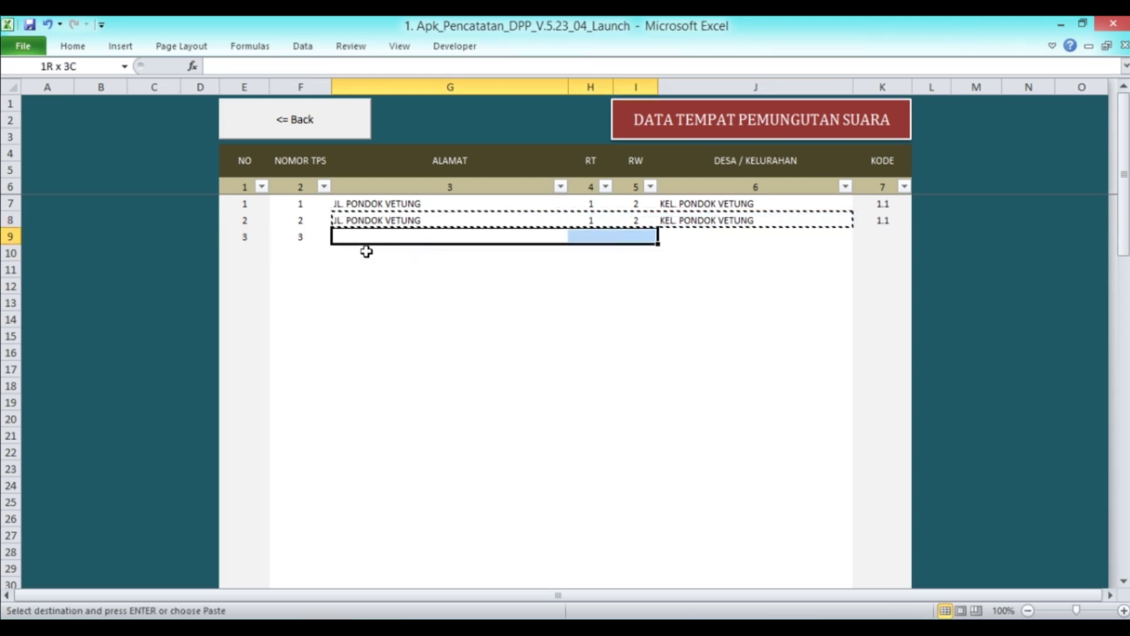
key("shift+Right")
key("Return")
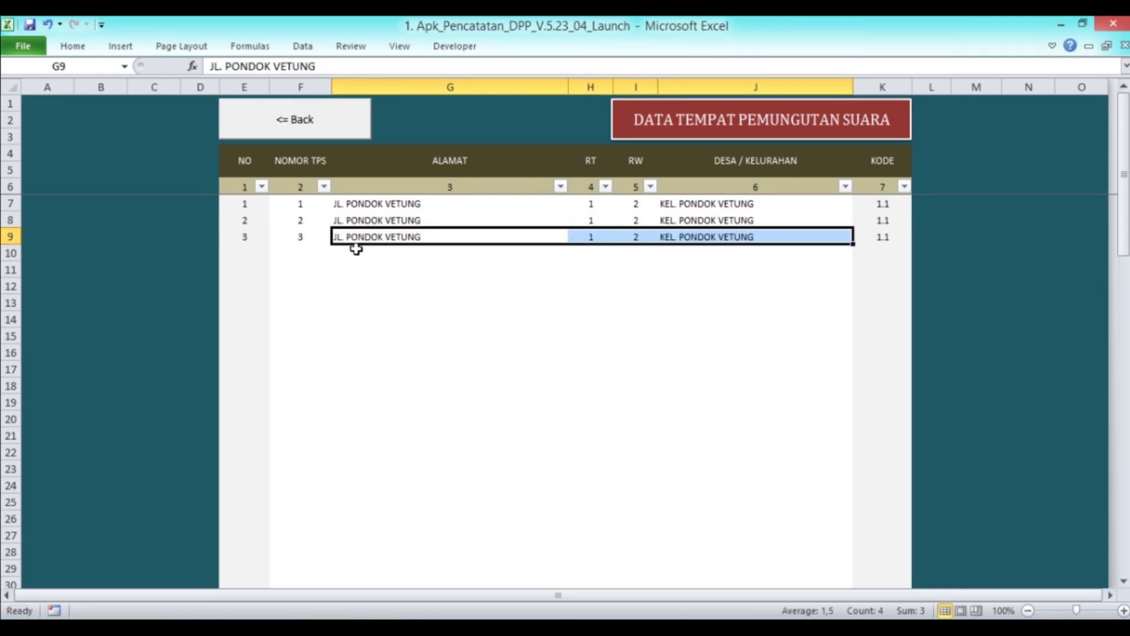
Set RT to 2 and 3 for stations 2 and 3, then return to settings
left_click(299, 232)
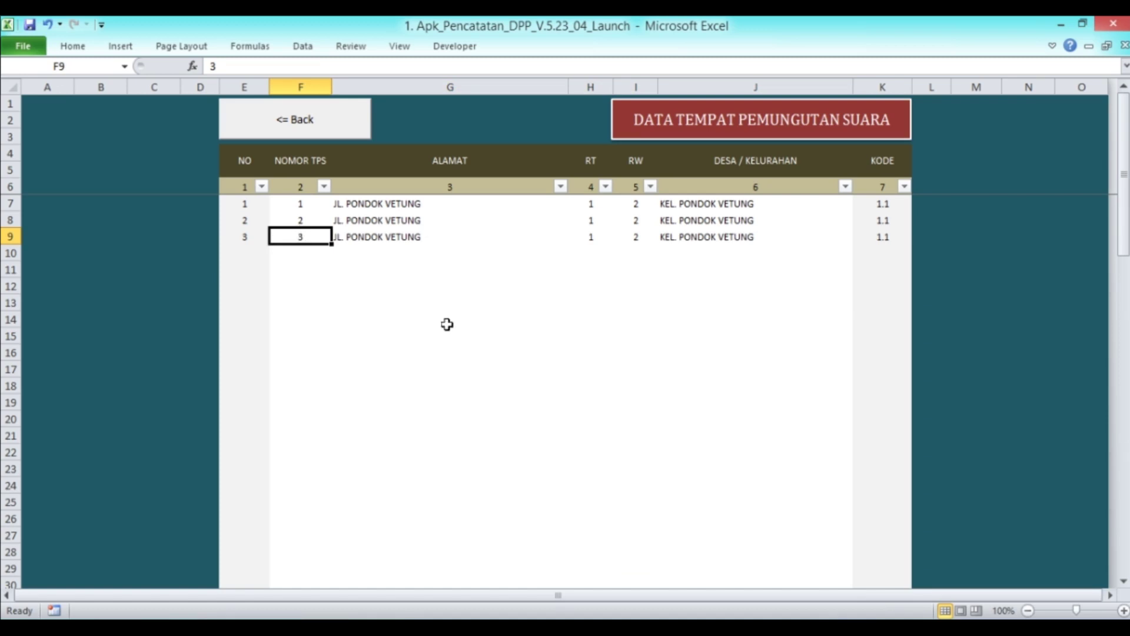
left_click(630, 220)
key("Left")
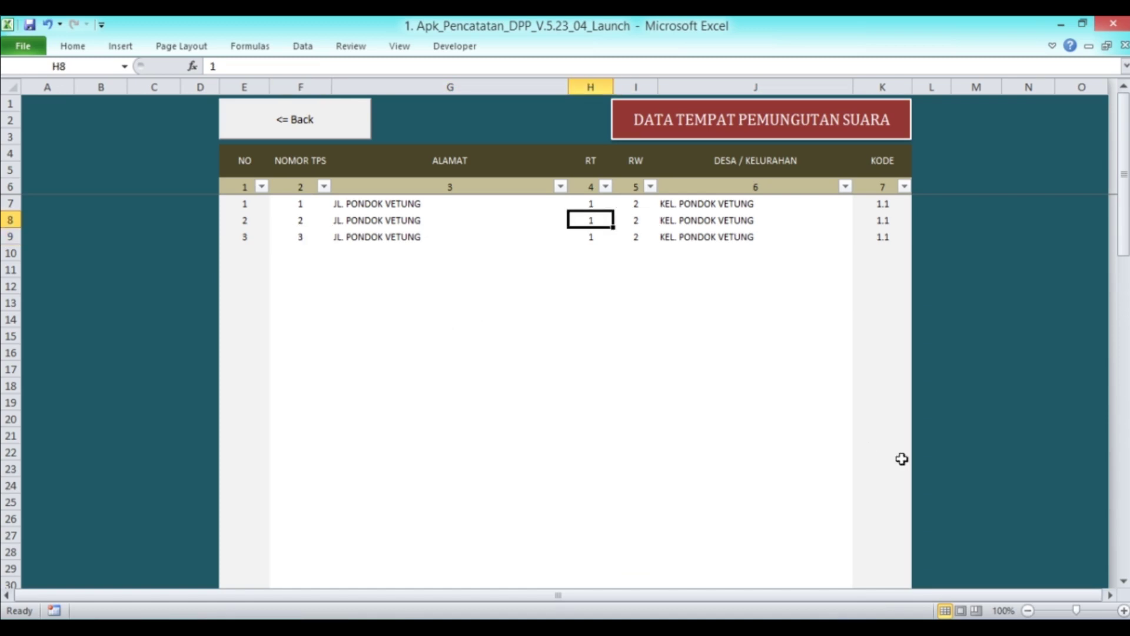
type("2")
key("Return")
type("3")
key("ctrl+Return")
left_click(374, 257)
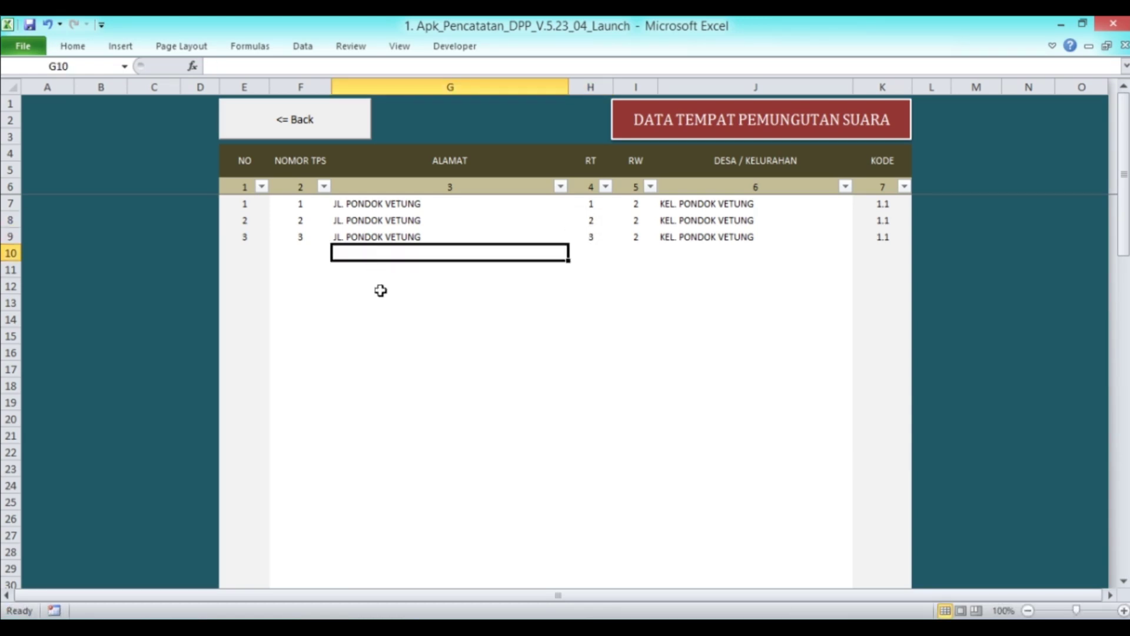
left_click(344, 204)
left_click(290, 134)
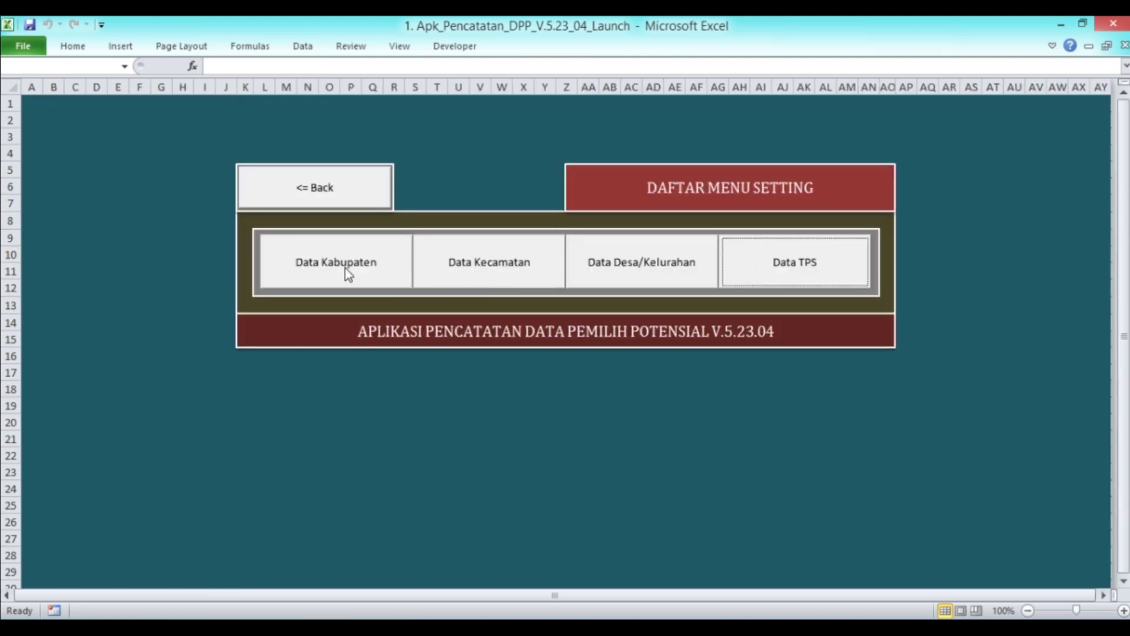
Open the DPT voter database and widen the TPS filter to include every polling station
left_click(329, 185)
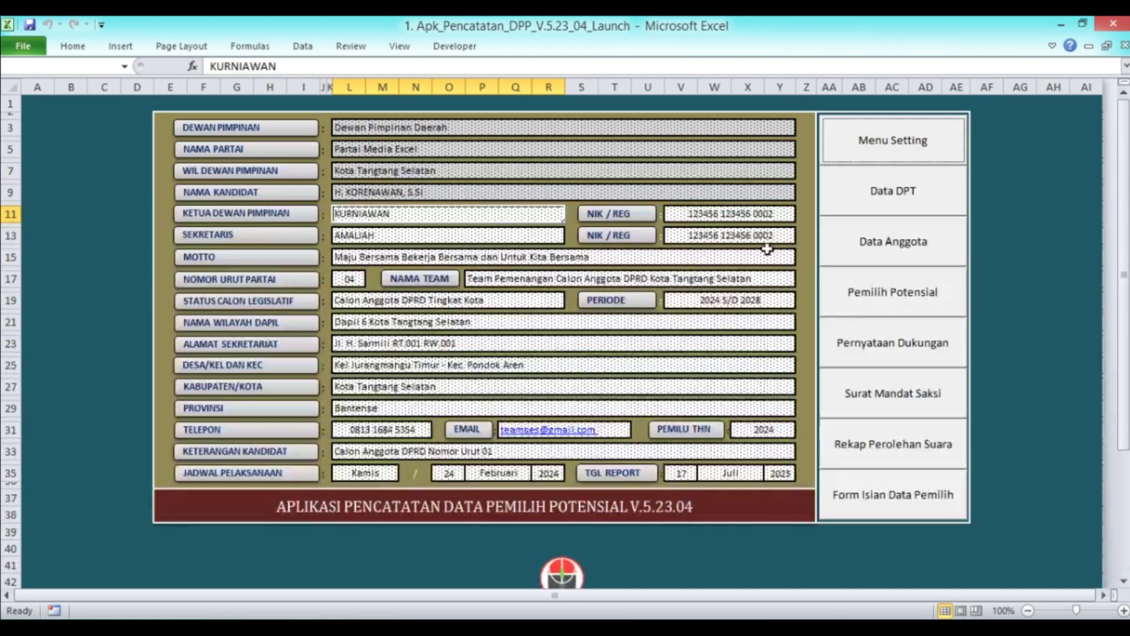
left_click(899, 206)
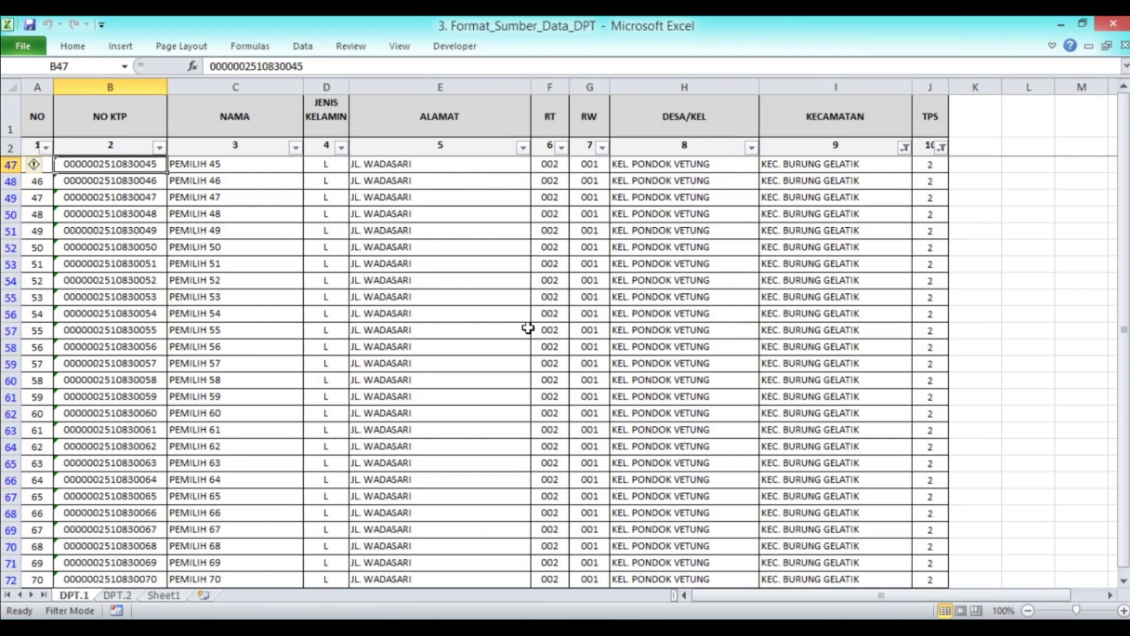
left_click(942, 147)
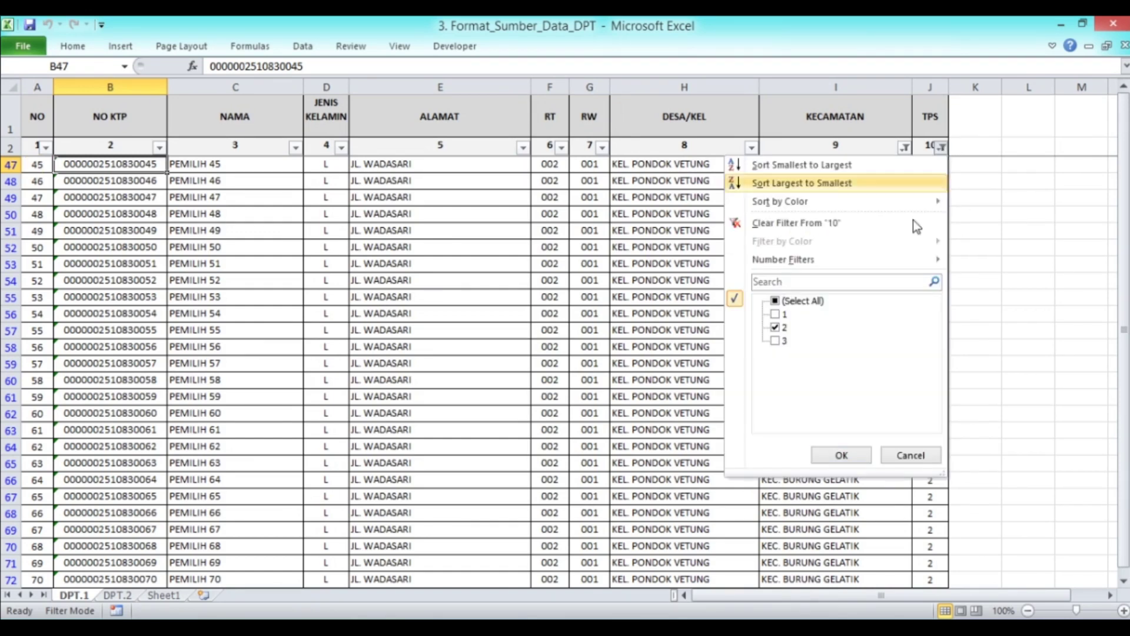
left_click(775, 314)
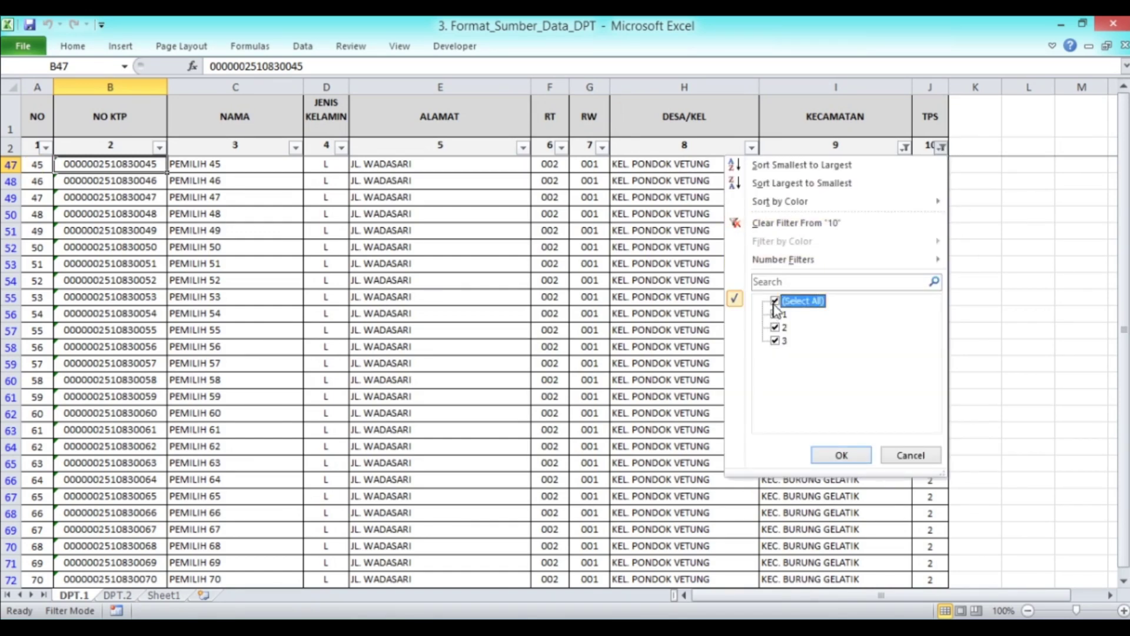
left_click(838, 454)
scroll(337, 267, "down", 20)
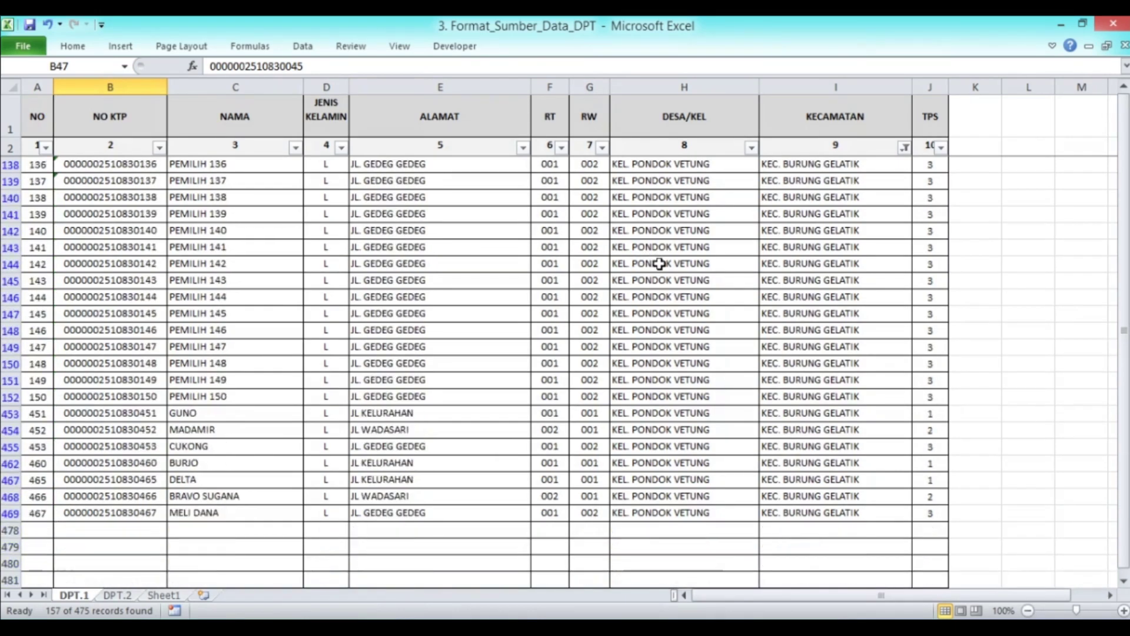
scroll(658, 263, "down", 6)
scroll(659, 264, "up", 11)
scroll(659, 263, "down", 5)
scroll(659, 264, "up", 20)
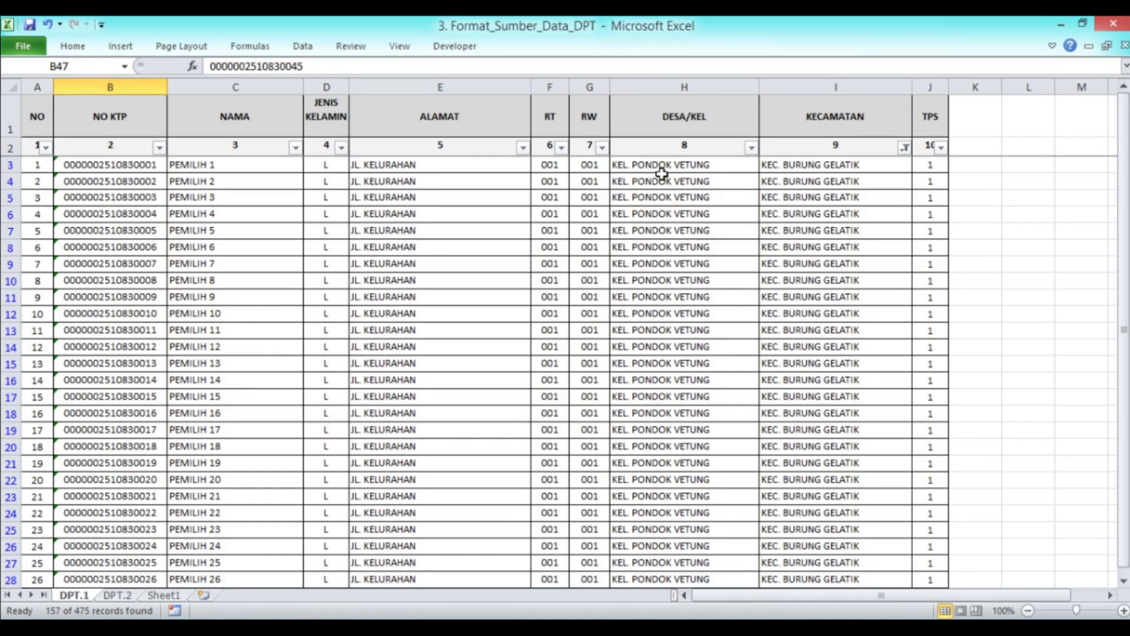
Check the first voter's village in H3 and district in I3
left_click(652, 165)
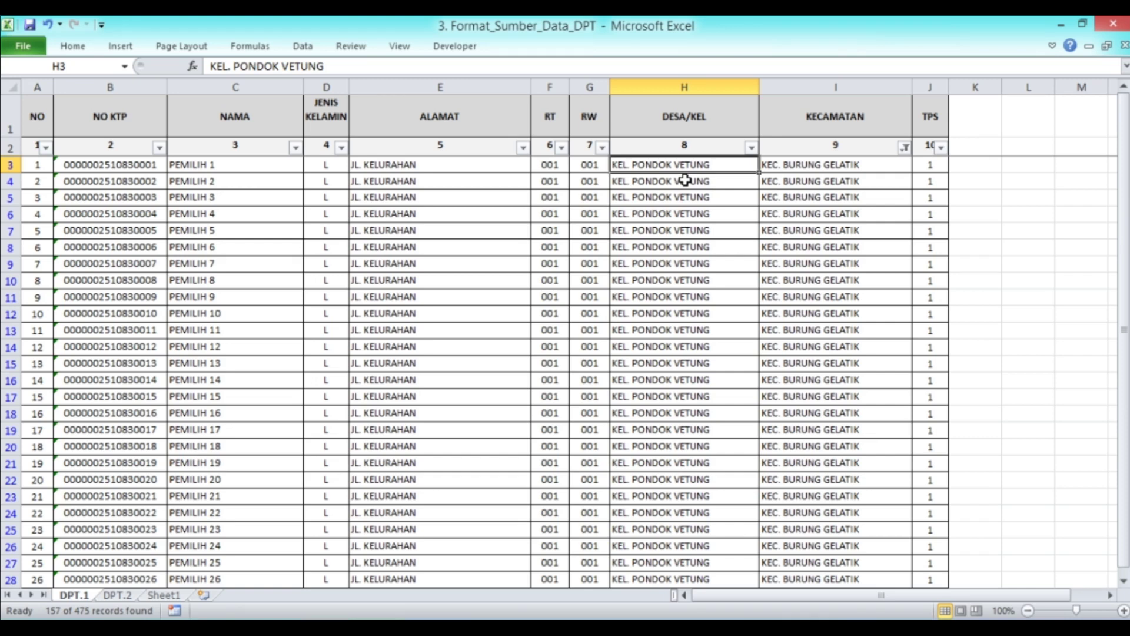
left_click(808, 168)
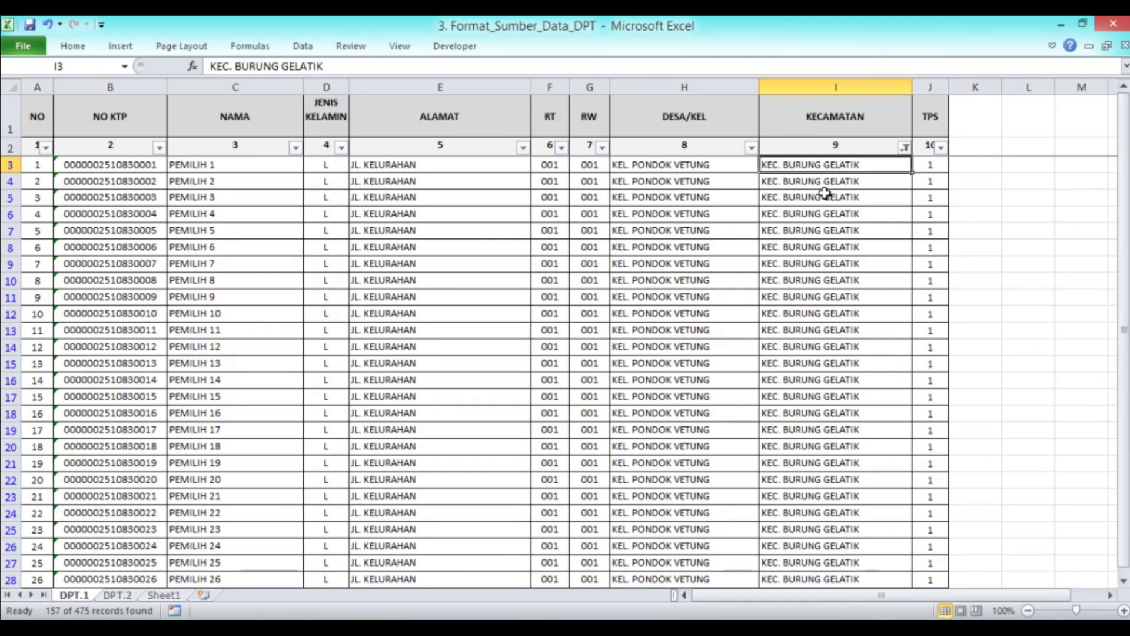
left_click(697, 167)
left_click(802, 171)
left_click(686, 169)
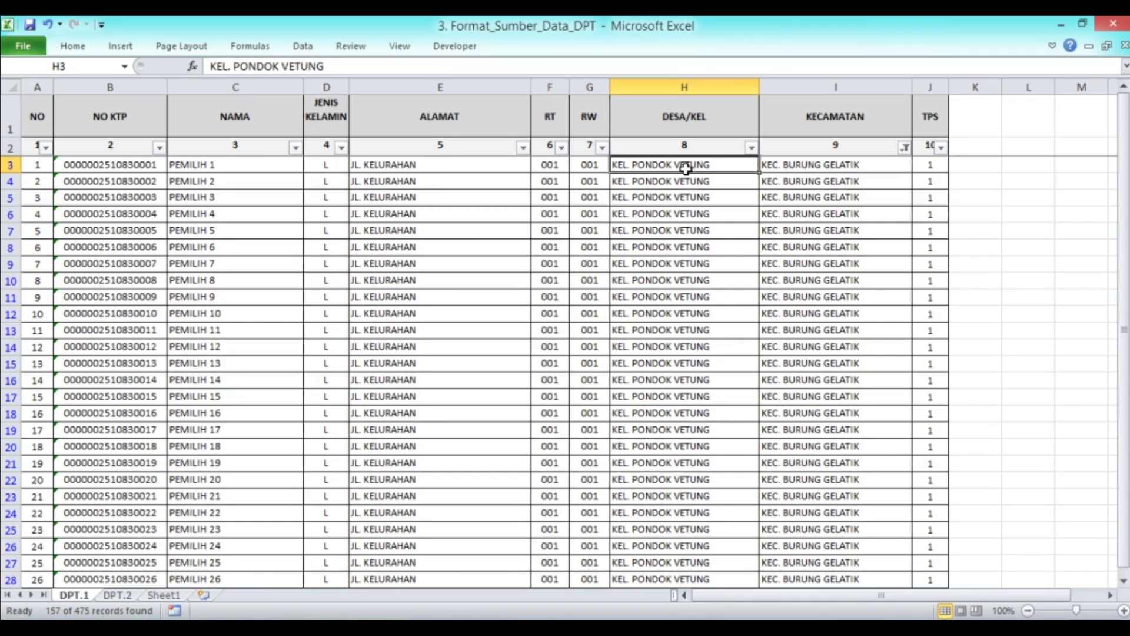
left_click(803, 171)
left_click(705, 163)
left_click(808, 168)
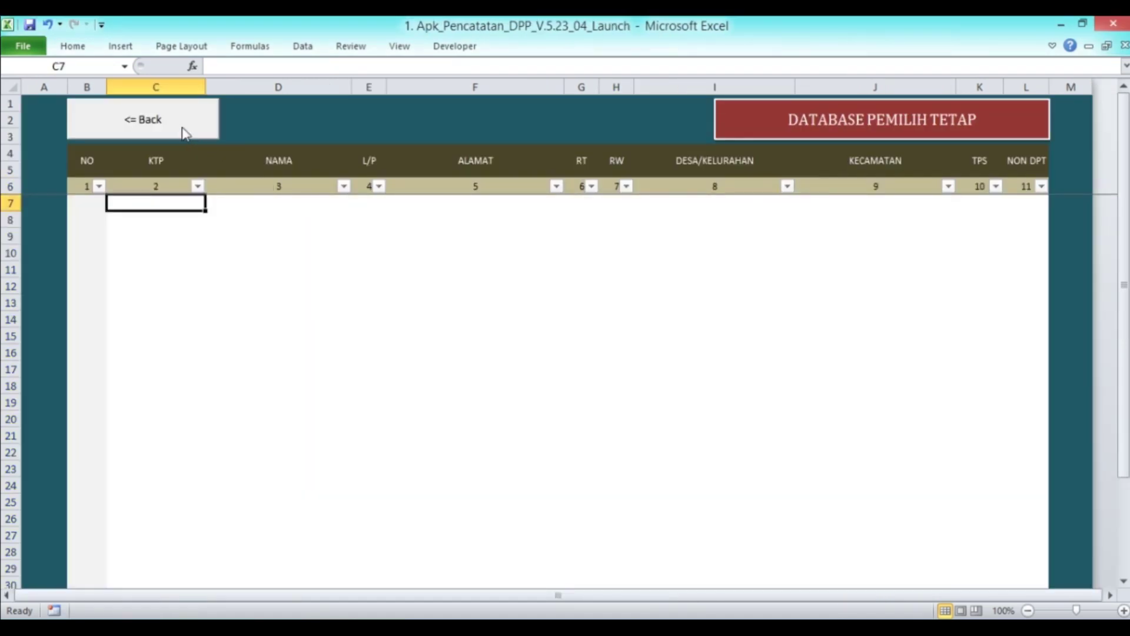
Open the app's Data Desa/Kelurahan table from the settings menu
left_click(186, 133)
left_click(913, 147)
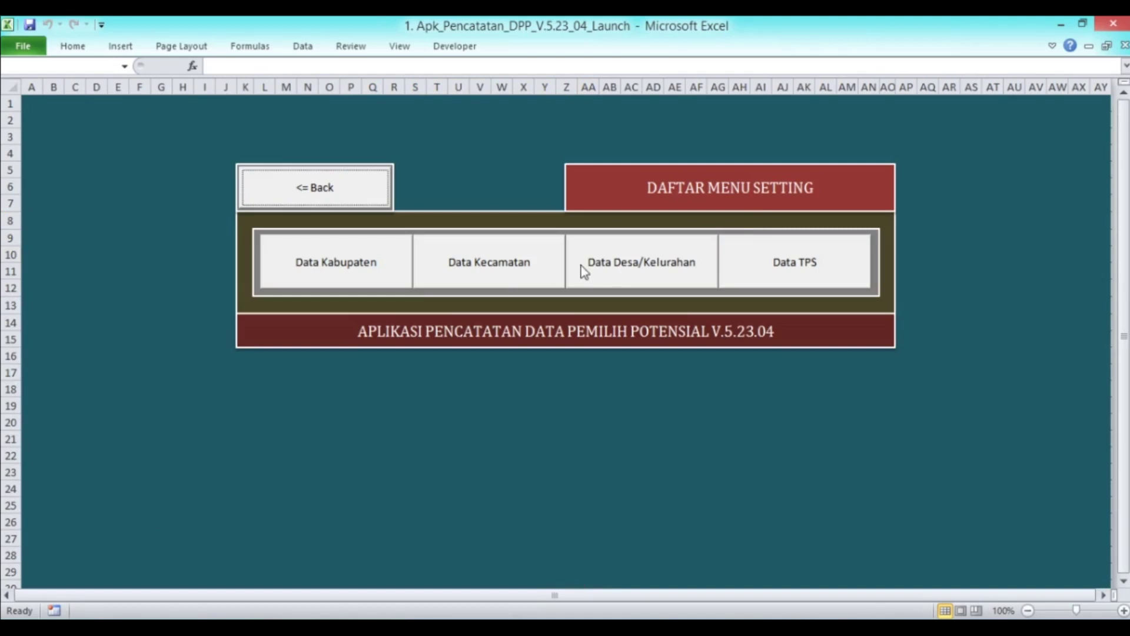
left_click(353, 265)
left_click(412, 125)
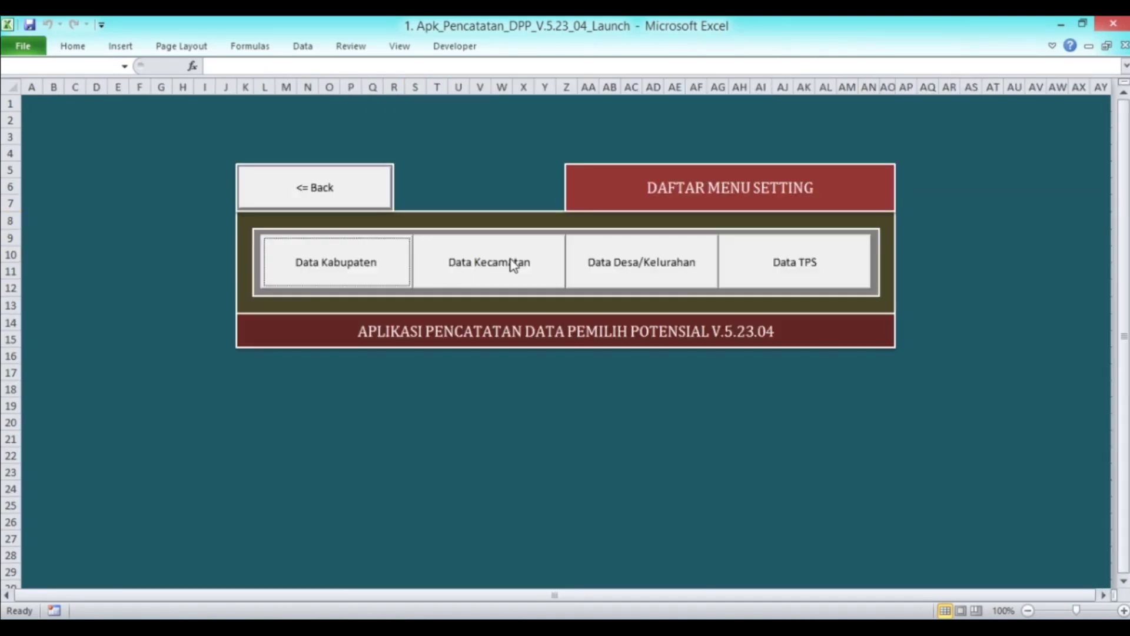
left_click(636, 272)
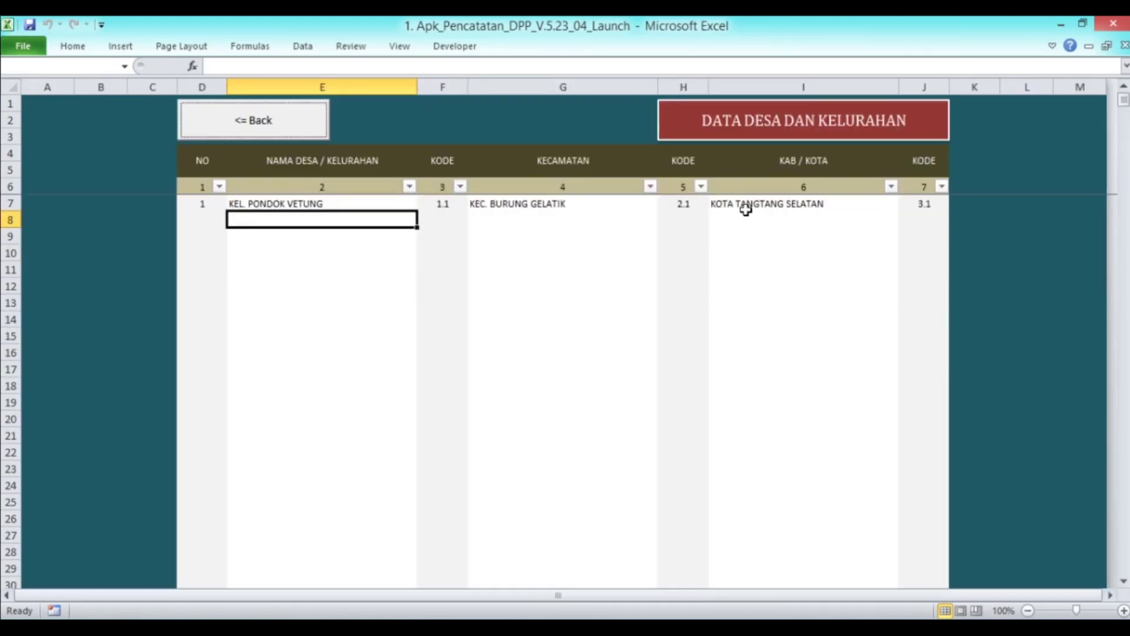
Compare the app's village and district in E7 and G7 with the source workbook's H3 and I3
left_click(336, 203)
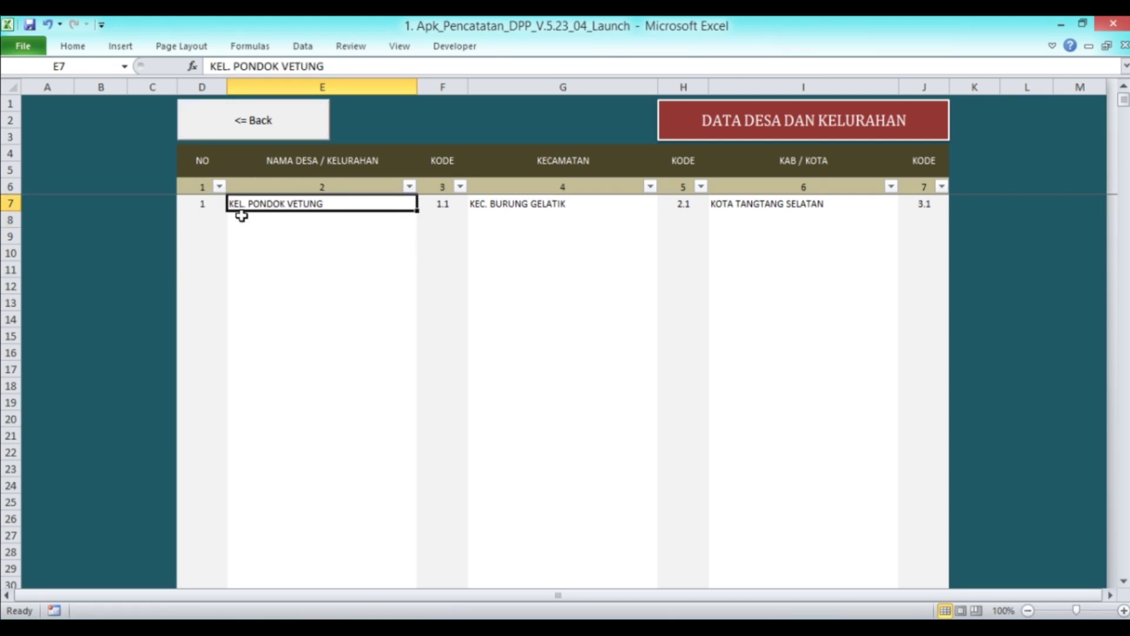
key("alt+Tab")
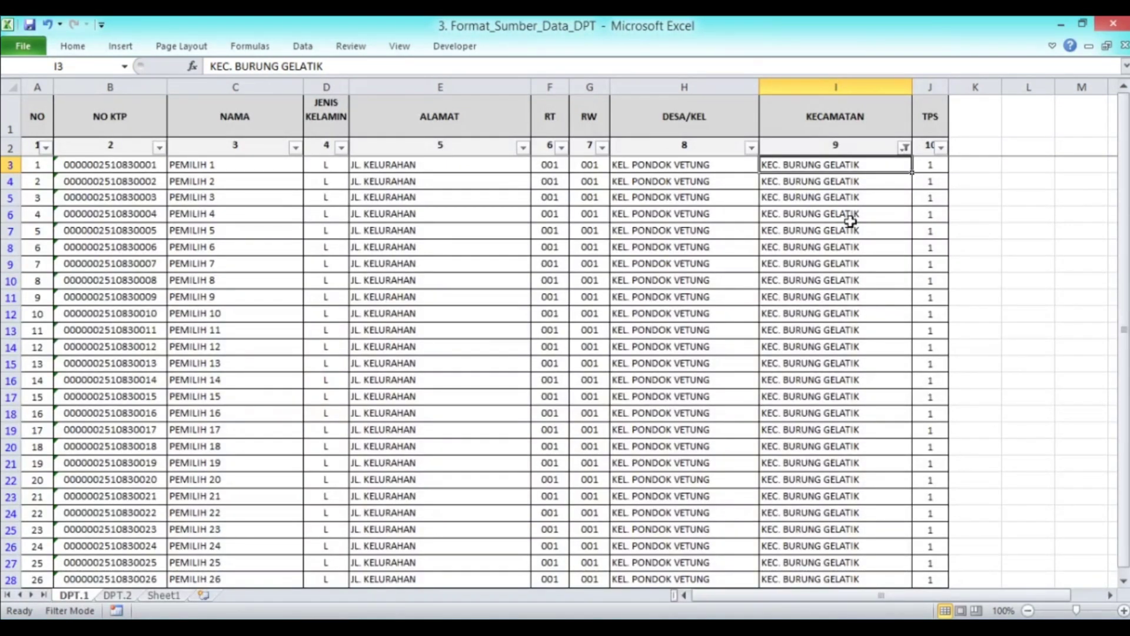
left_click(656, 169)
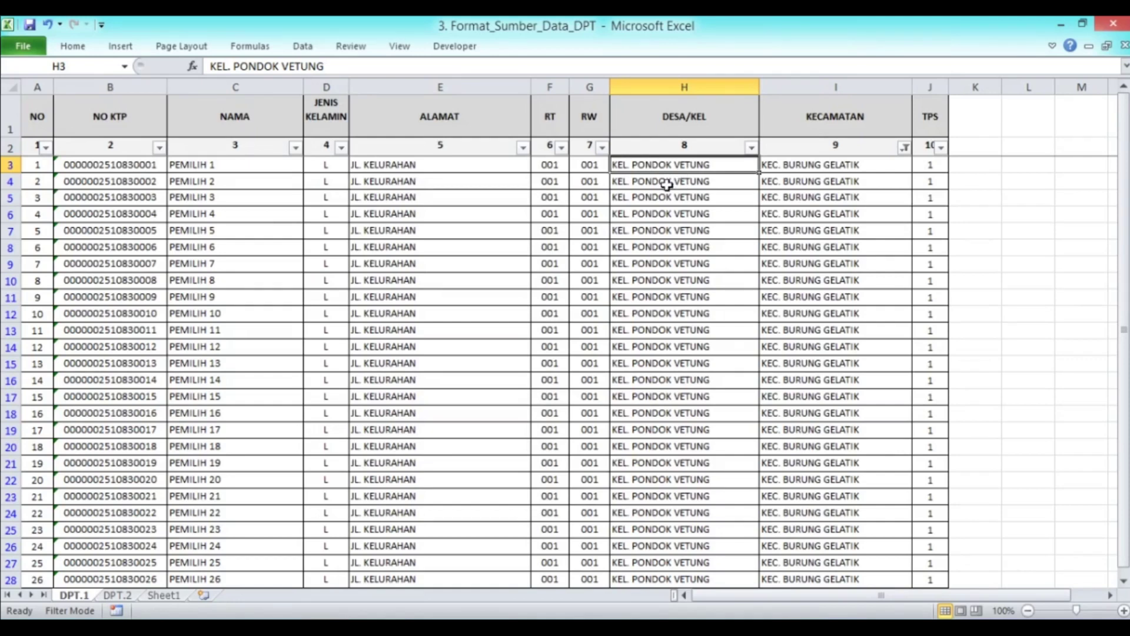
key("alt+Tab")
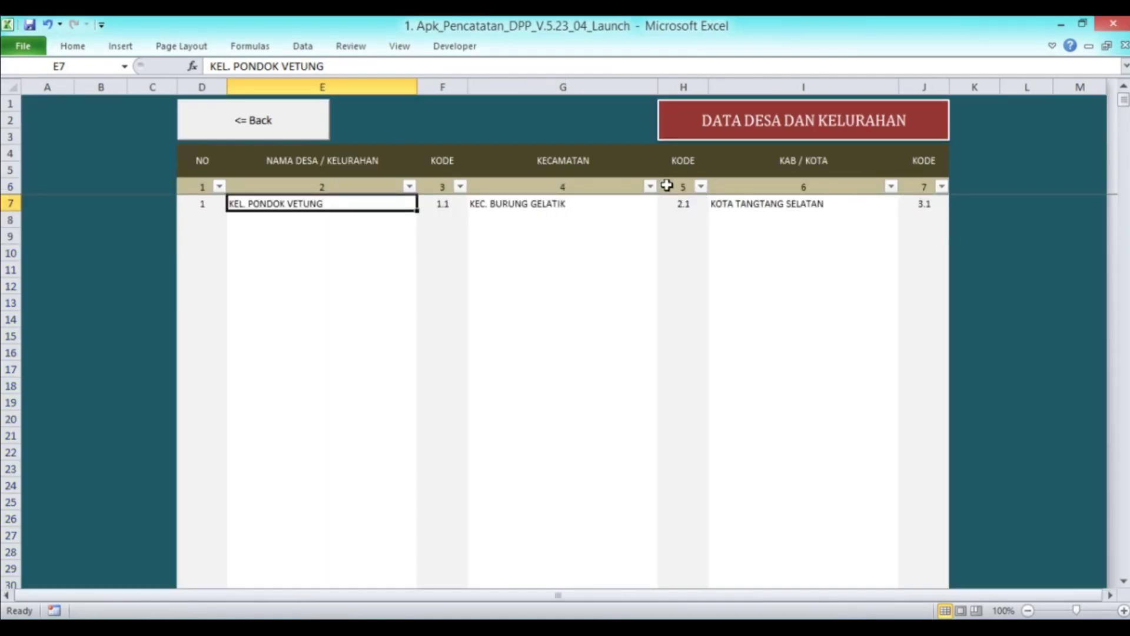
left_click(531, 204)
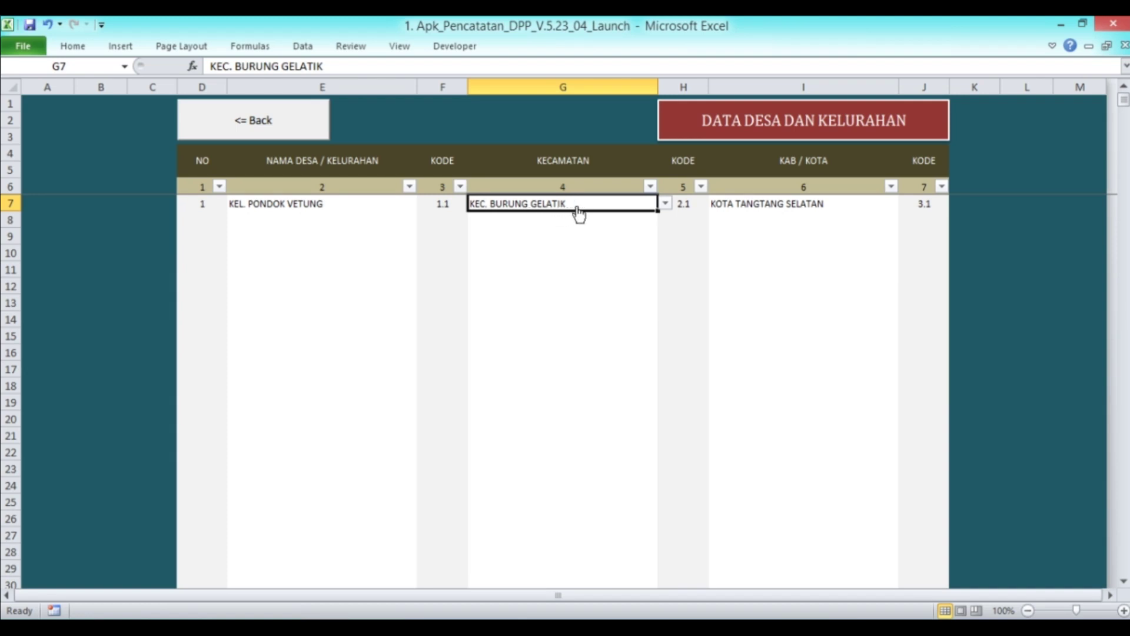
key("alt+Tab")
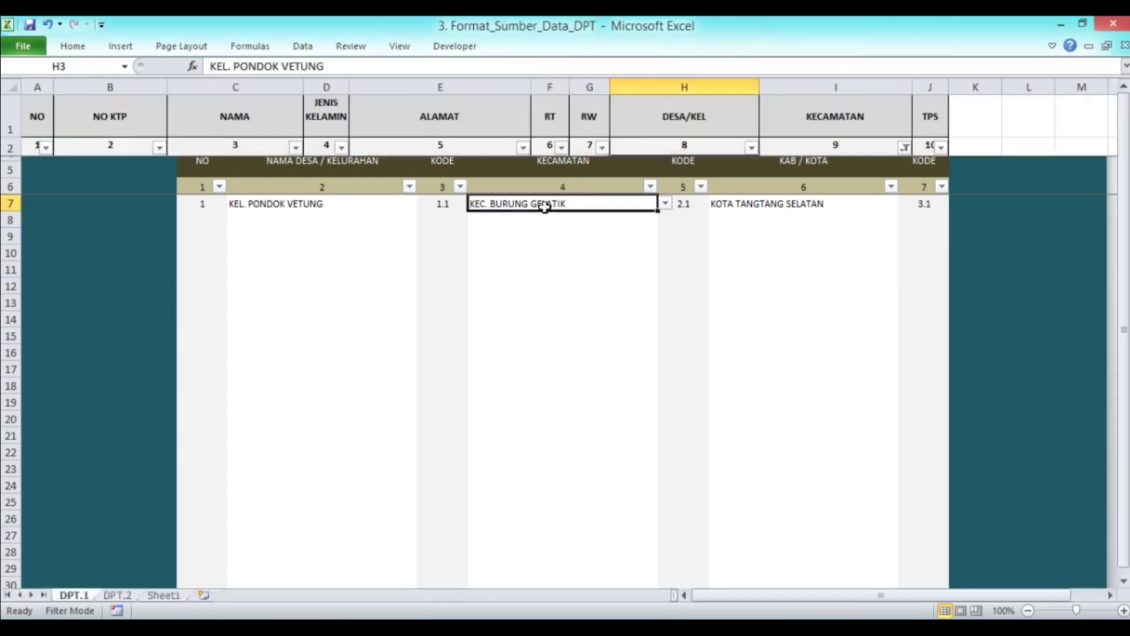
left_click(824, 169)
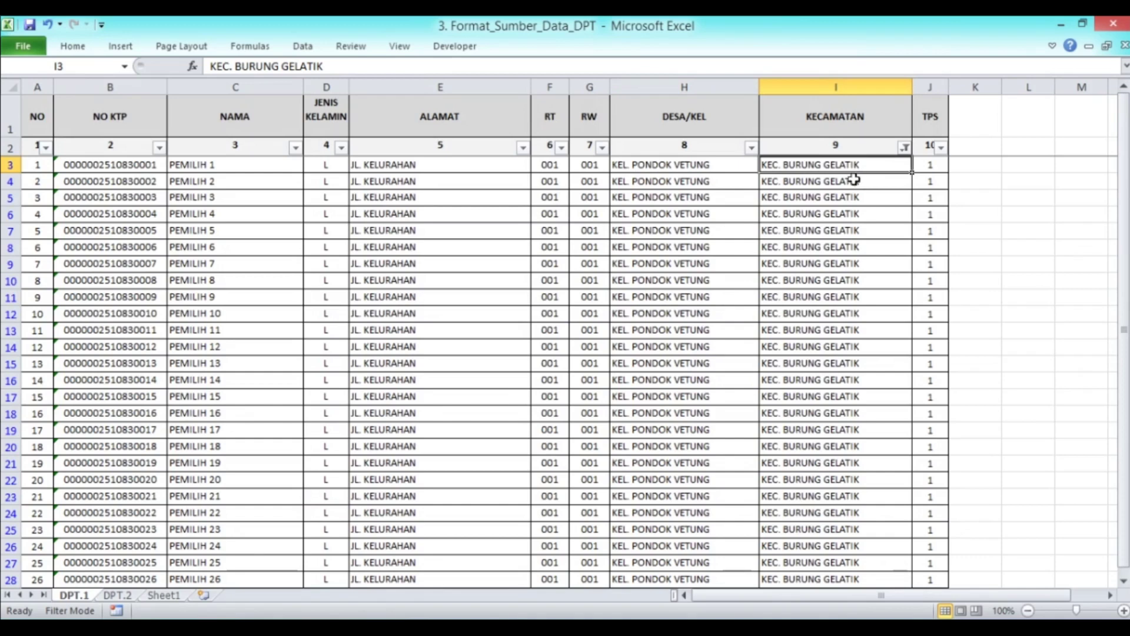
scroll(874, 186, "down", 14)
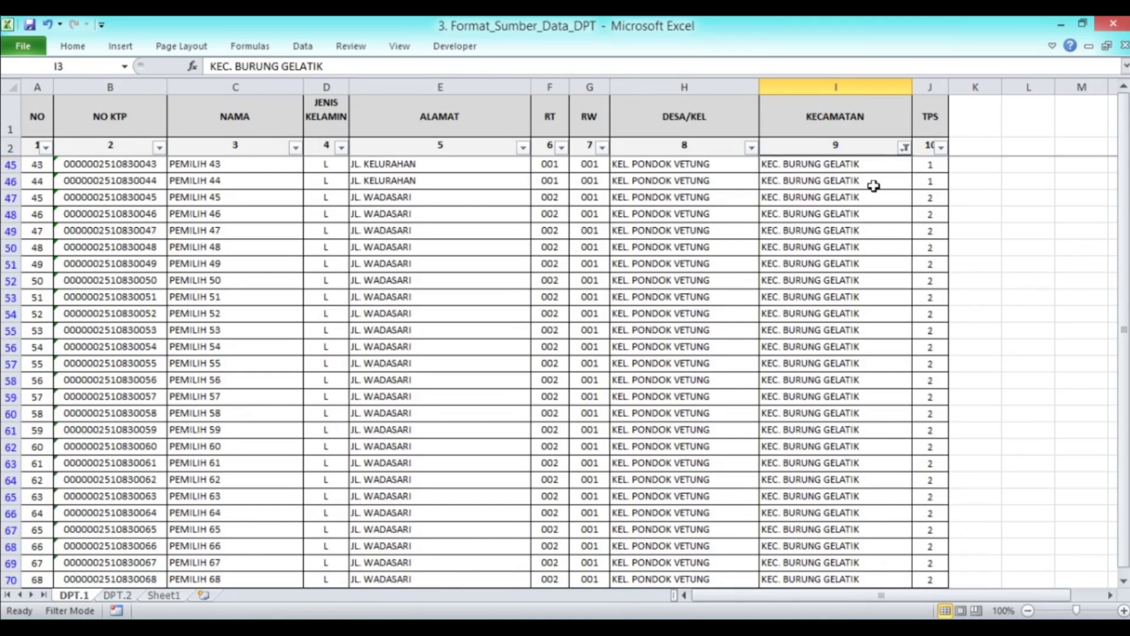
scroll(874, 185, "up", 11)
scroll(874, 185, "up", 3)
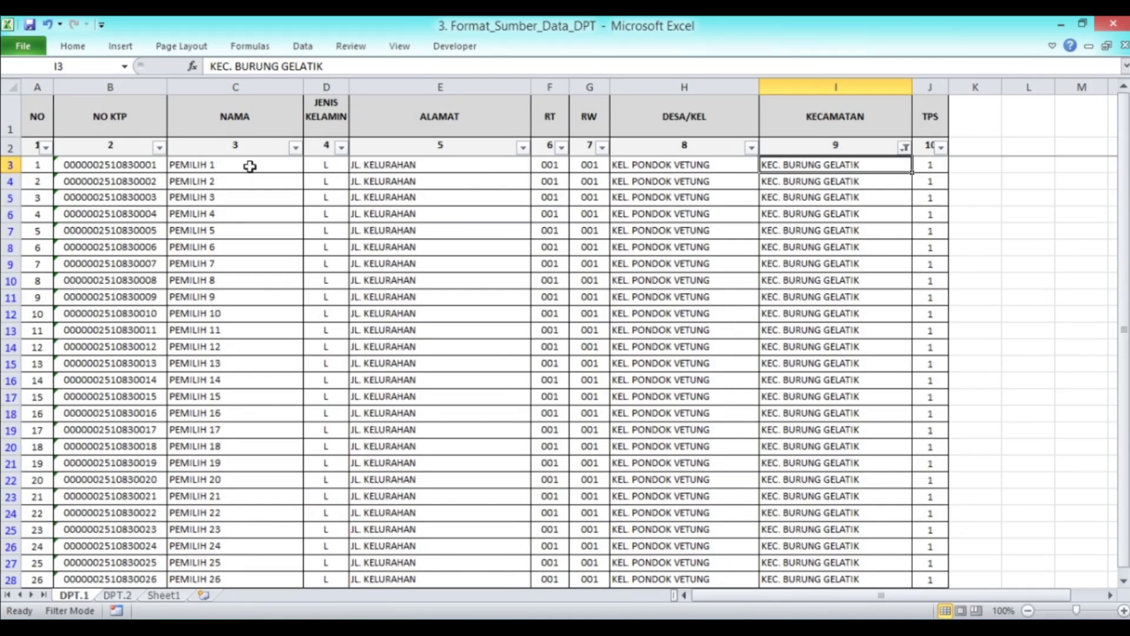
left_click(86, 169)
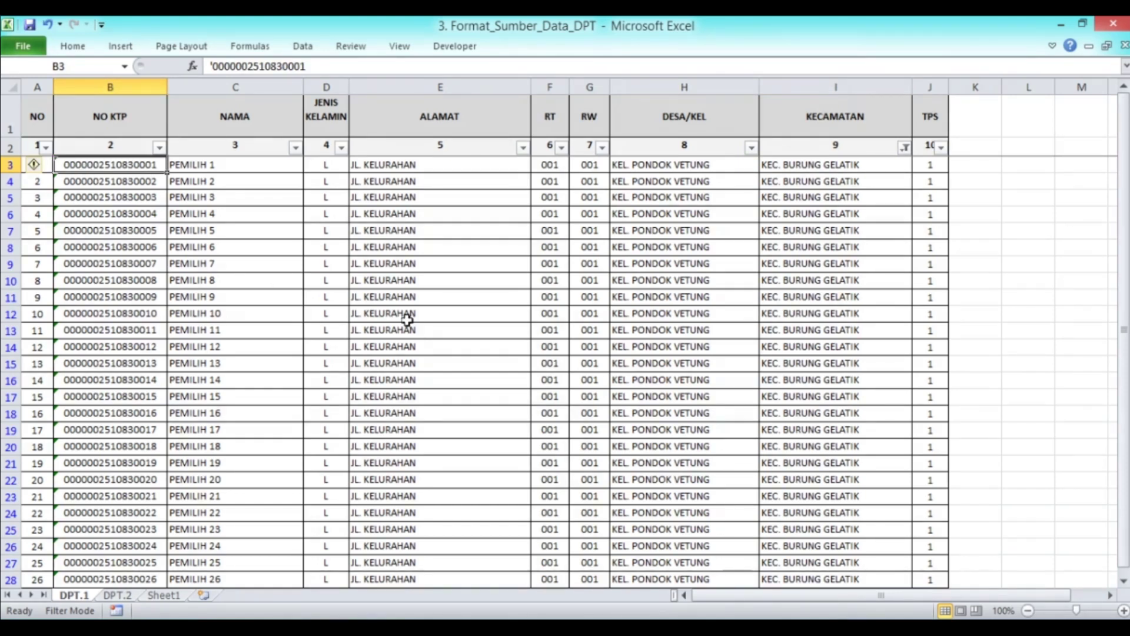
key("alt+Tab")
Go back through the settings menu and dashboard to the Data DPT voter sheet
left_click(229, 122)
left_click(321, 188)
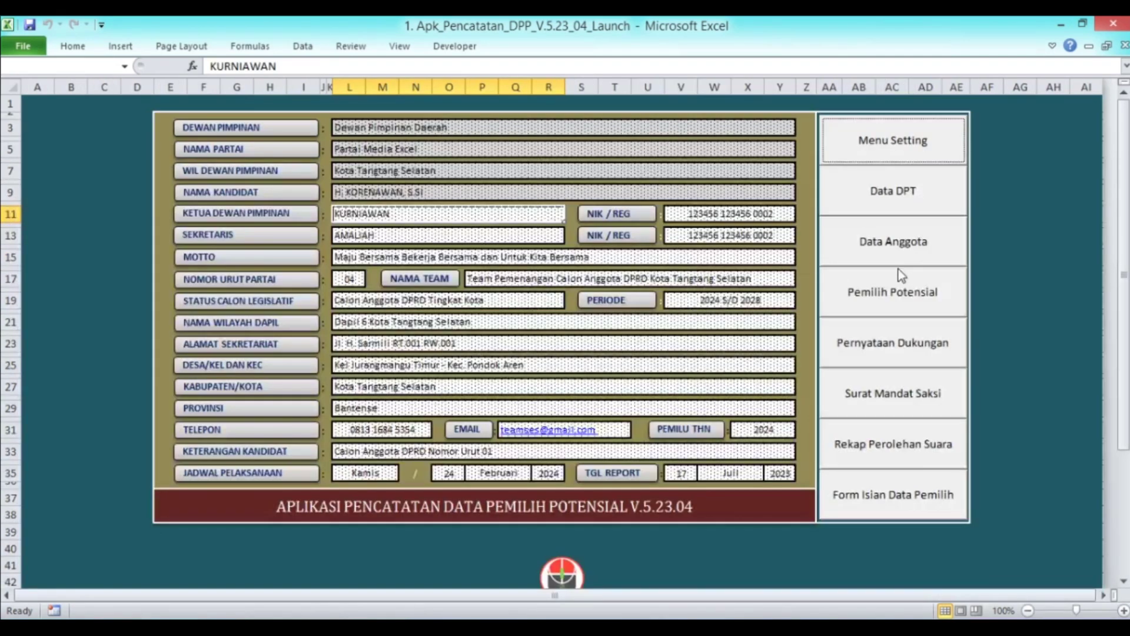
left_click(898, 204)
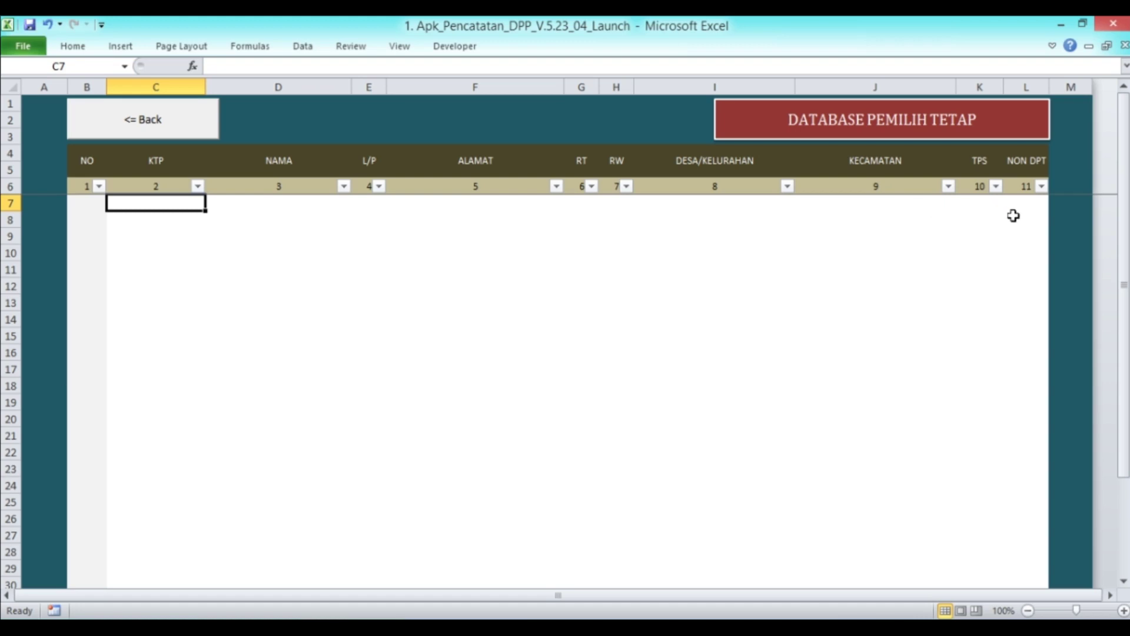
Copy the source voter block from B3 across to column I, down to row 469
key("alt+Tab")
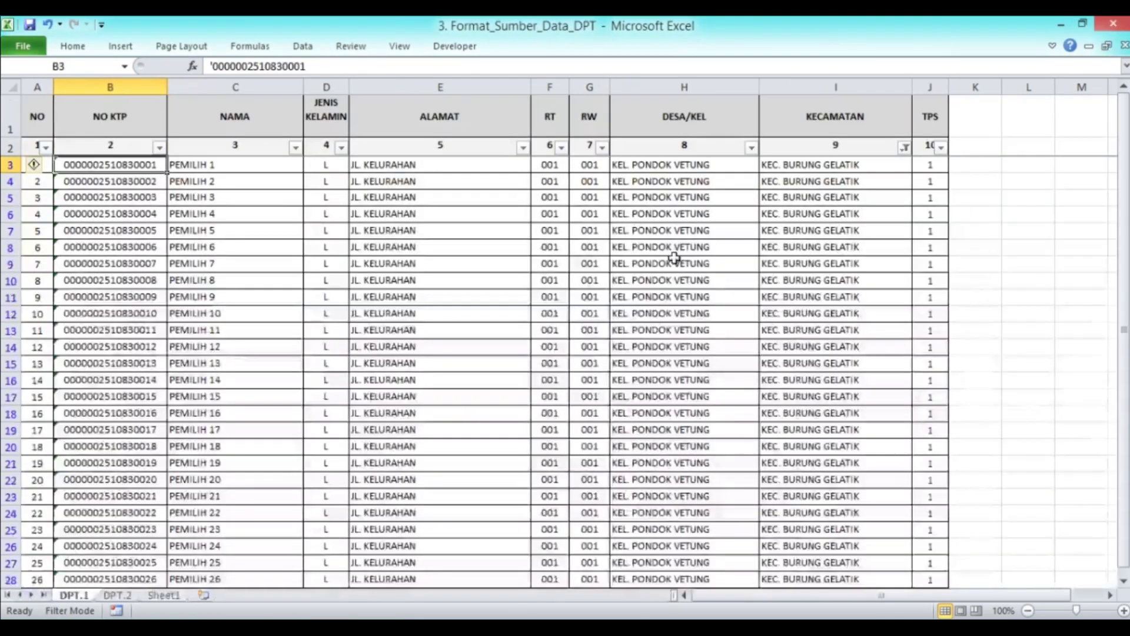
key("shift+Right")
key("shift+Right")
key("shift+Right")
key("shift+Right")
key("shift+Right")
key("shift+Right")
key("shift+Right")
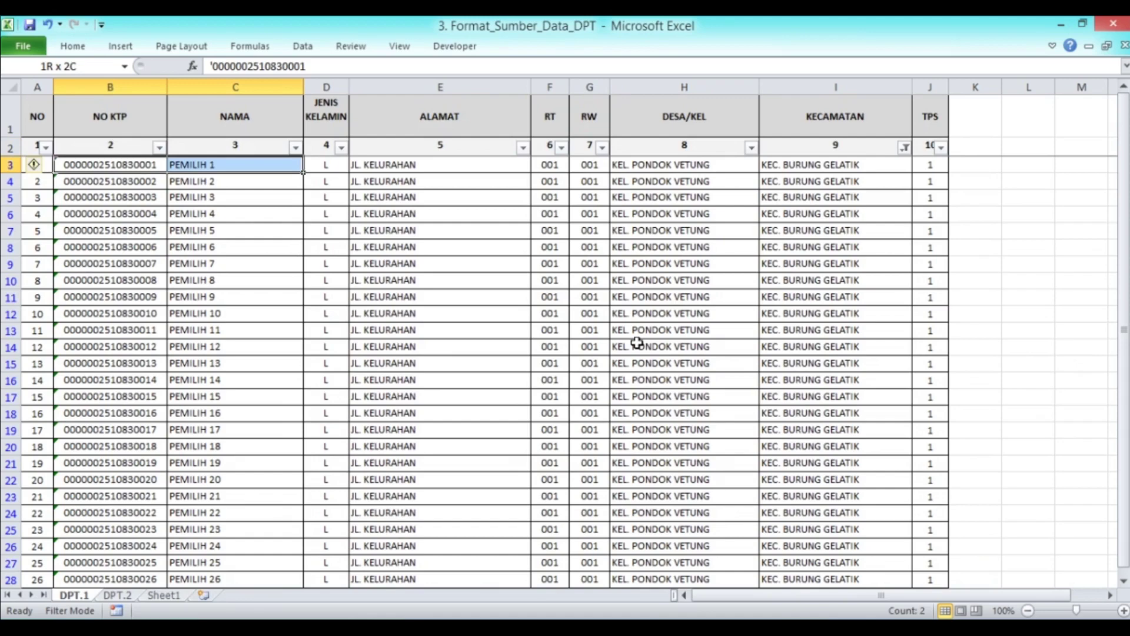
key("ctrl+shift+Down")
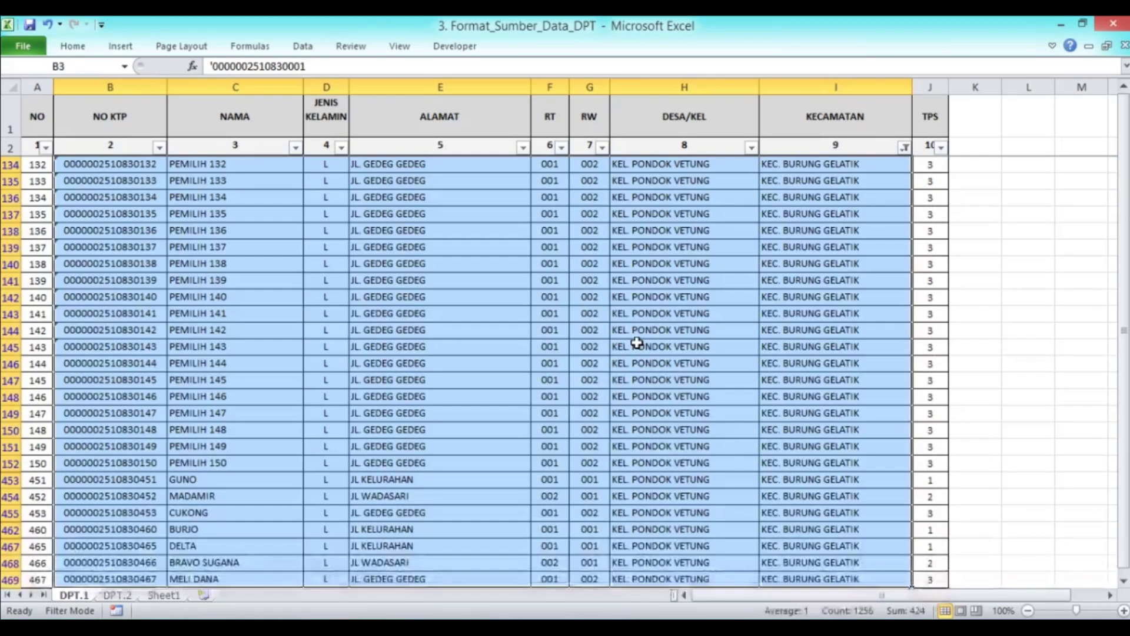
scroll(509, 412, "down", 4)
scroll(500, 400, "up", 20)
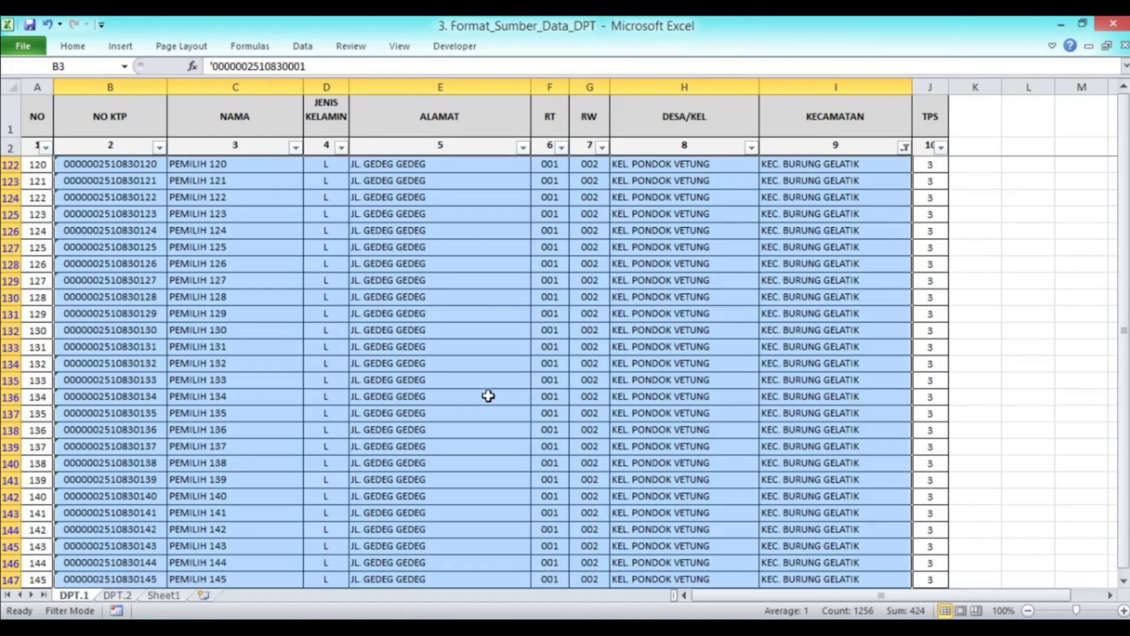
scroll(496, 394, "up", 3)
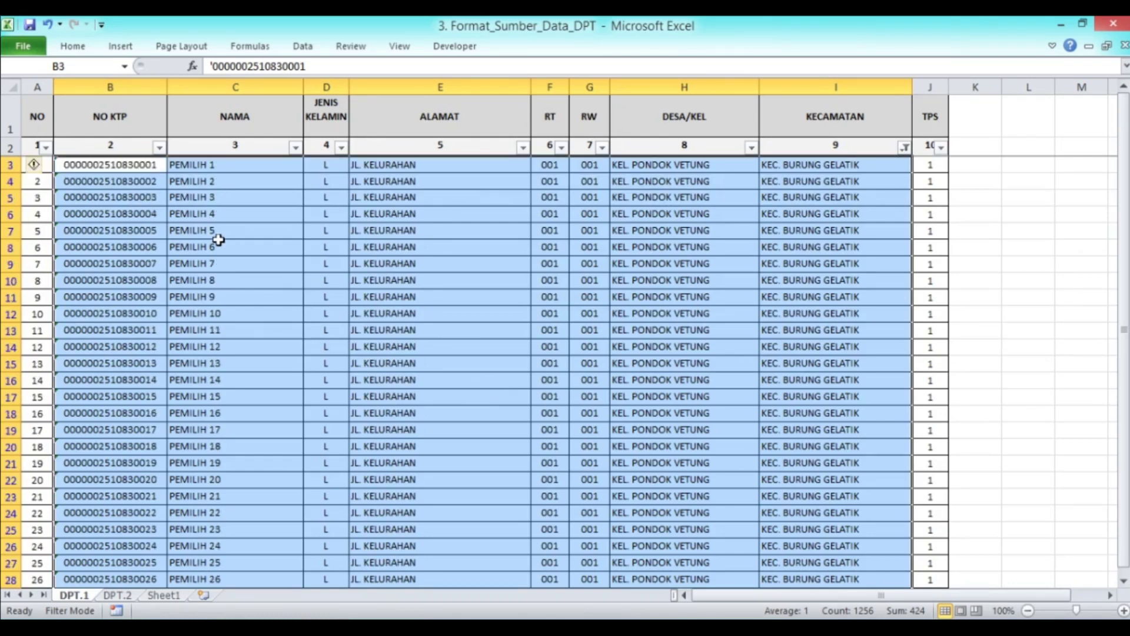
key("ctrl+c")
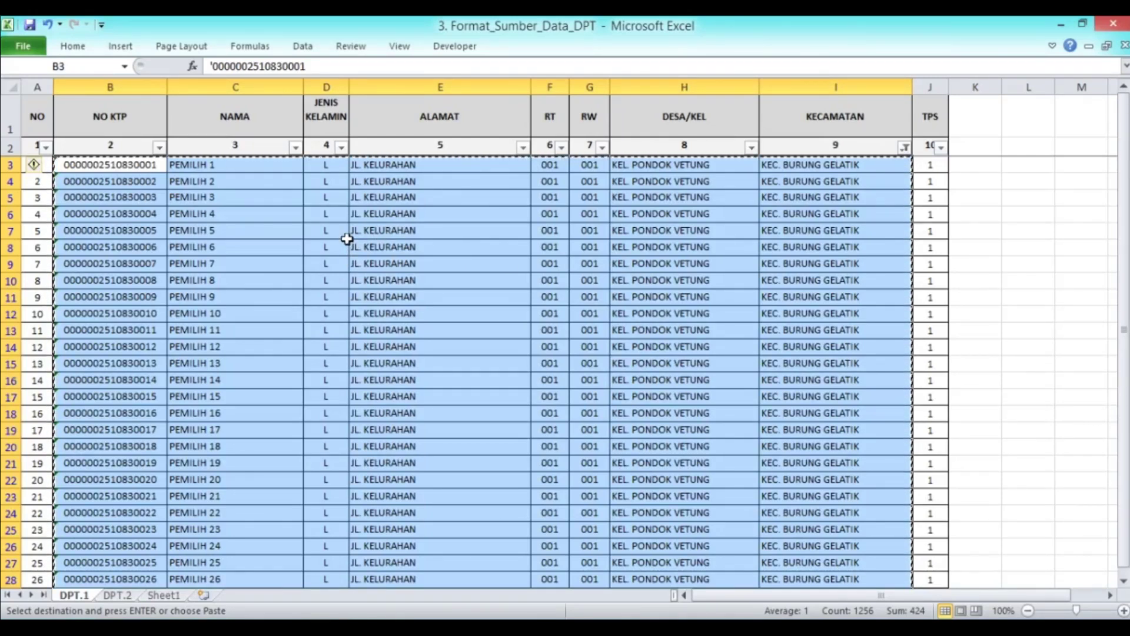
left_click(324, 627)
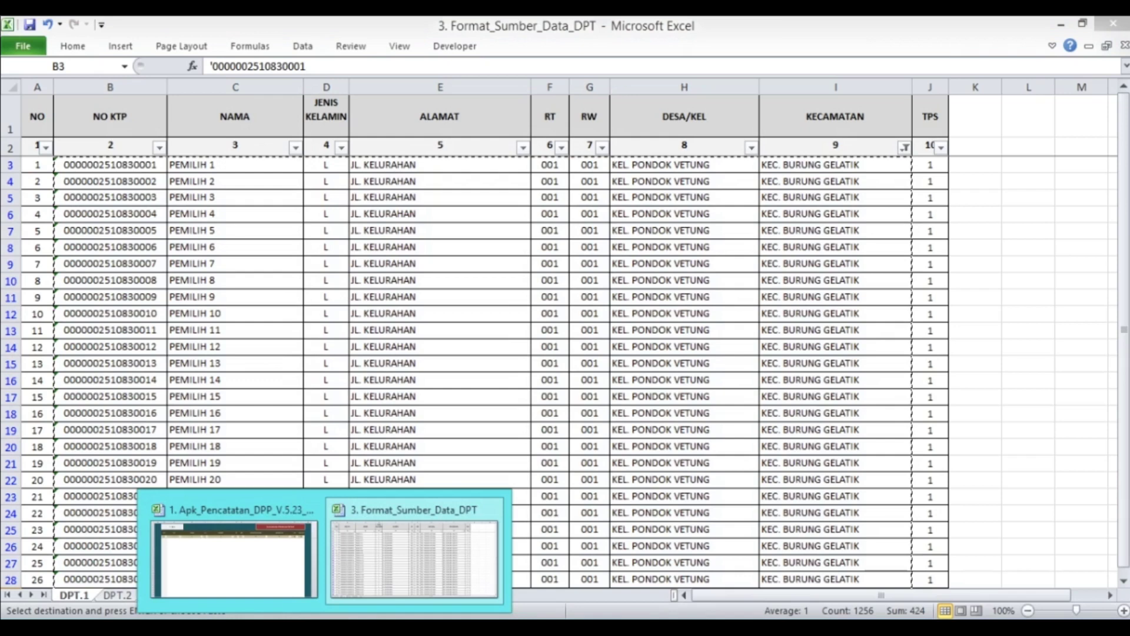
left_click(255, 566)
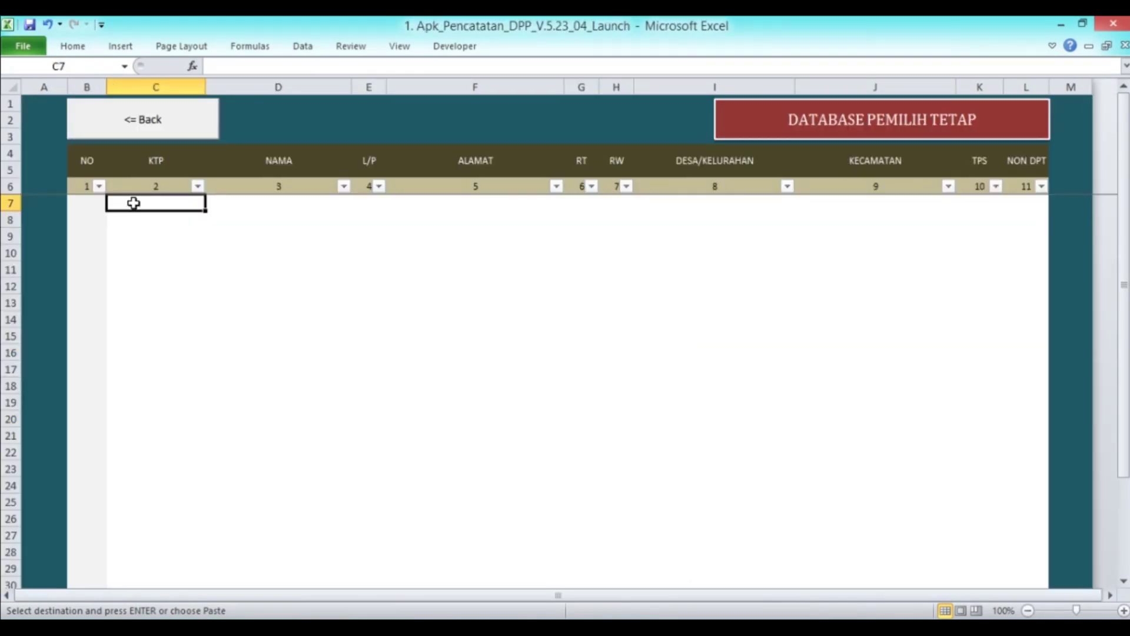
Paste the copied voter rows into DATABASE PEMILIH TETAP starting at C7
right_click(133, 203)
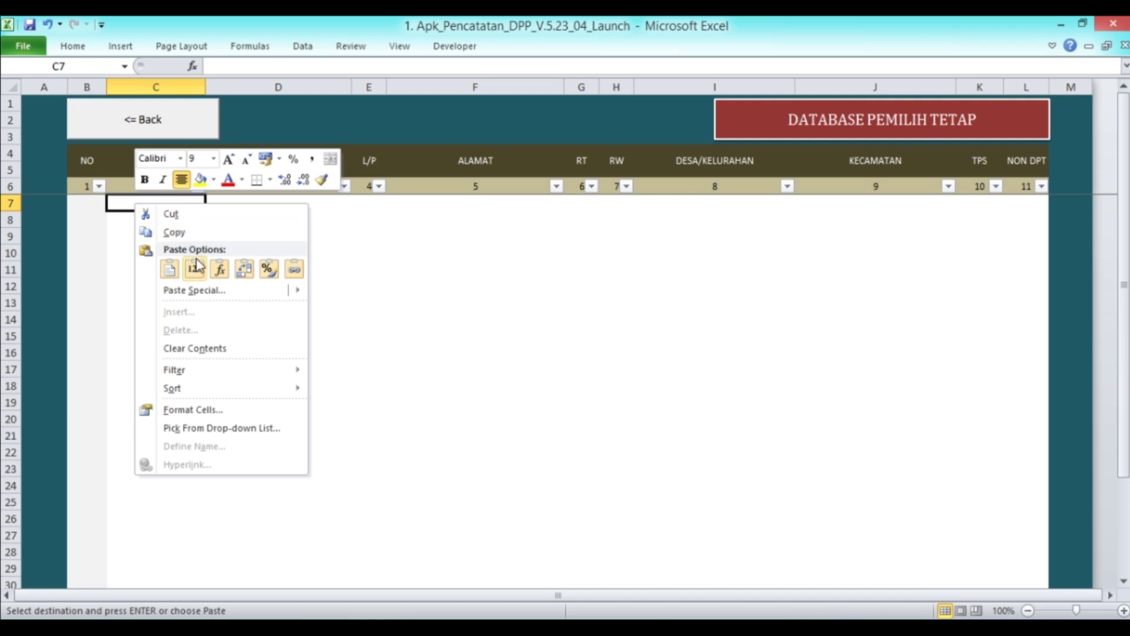
left_click(194, 269)
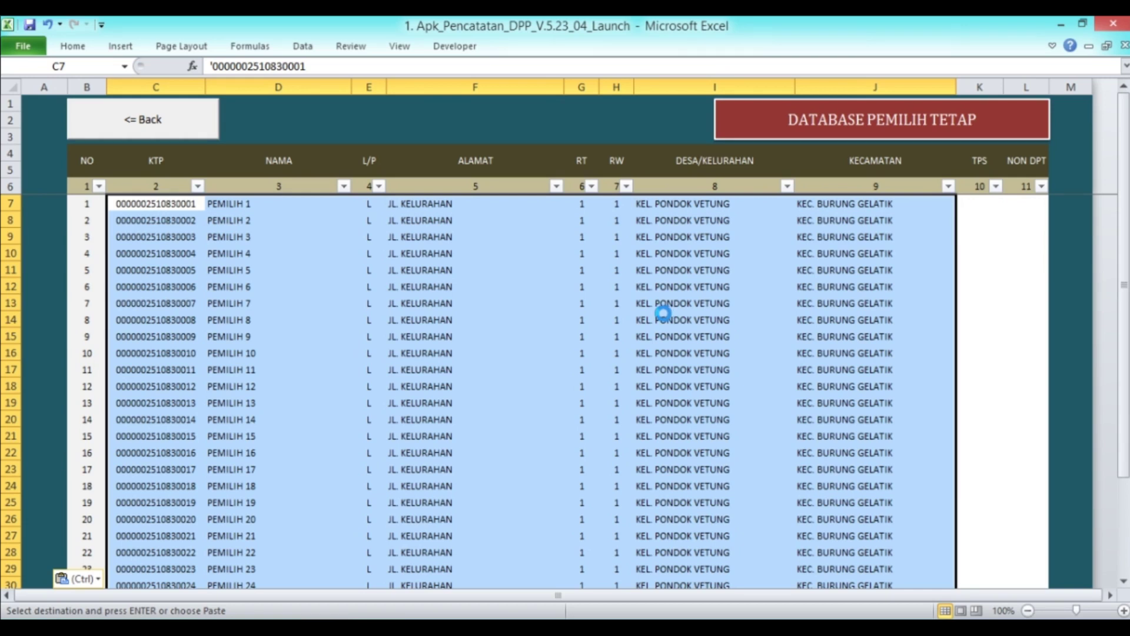
scroll(663, 314, "down", 20)
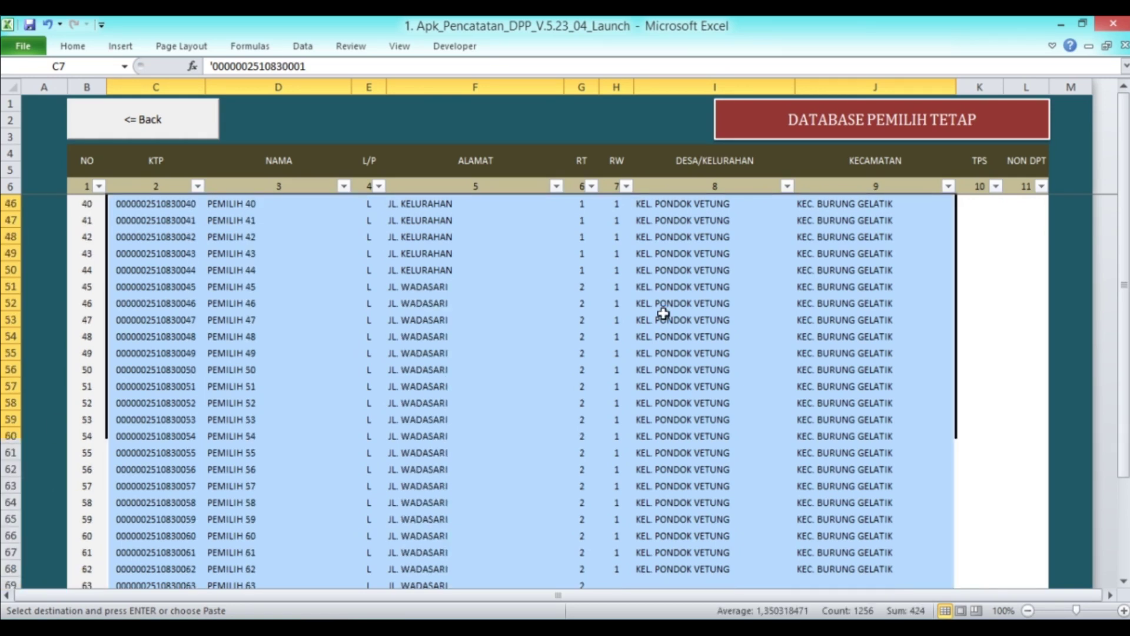
scroll(660, 314, "down", 15)
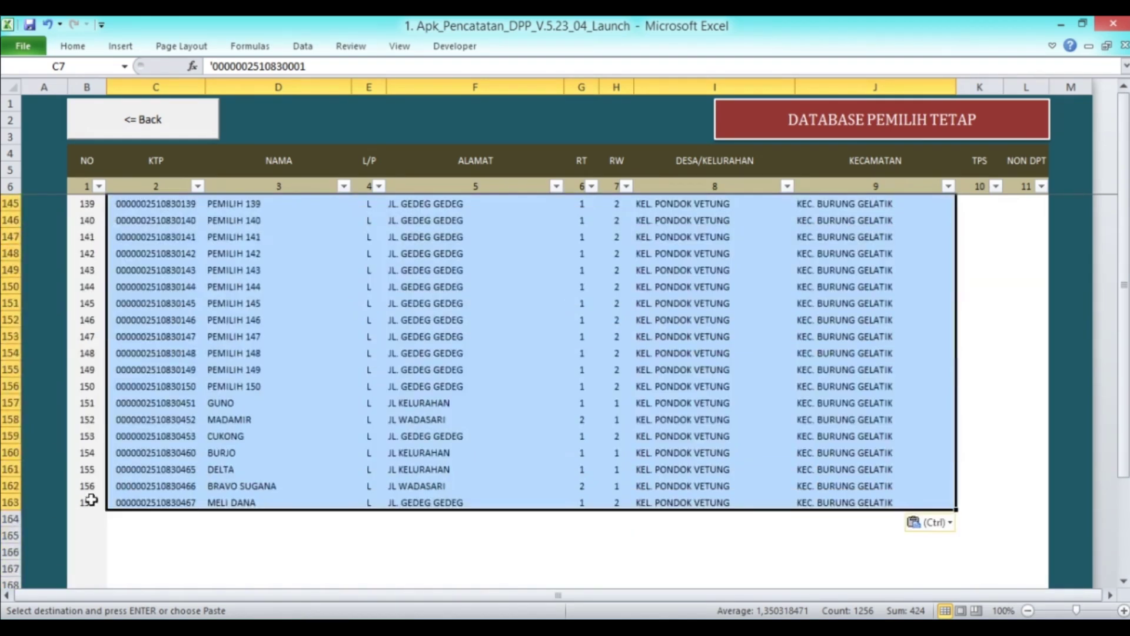
scroll(832, 391, "up", 17)
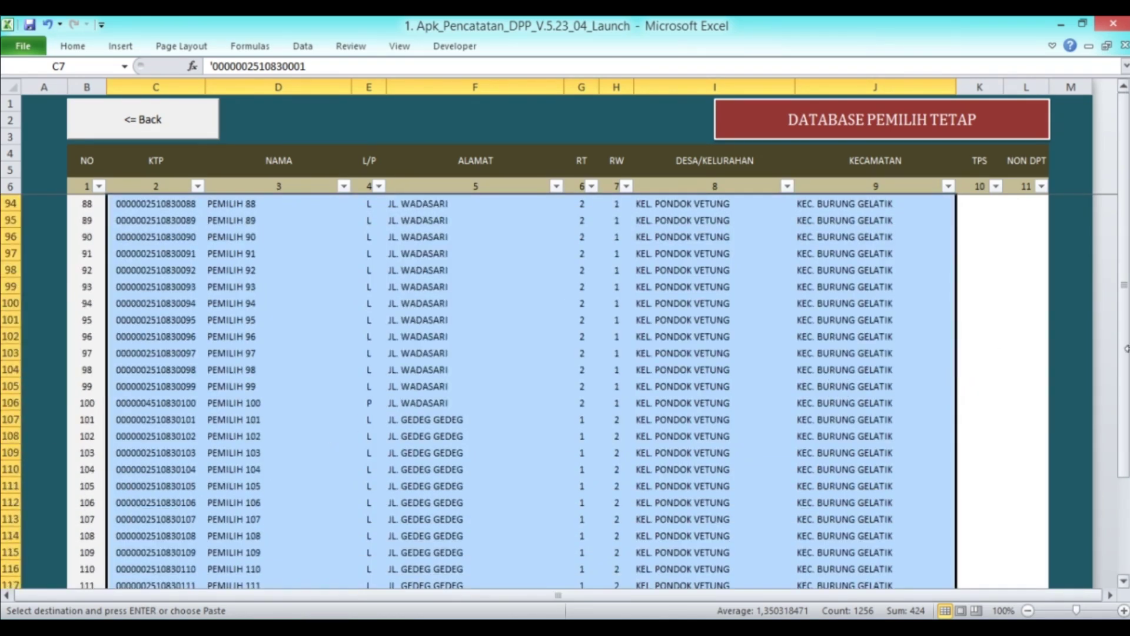
left_click_drag(1122, 294, 1123, 82)
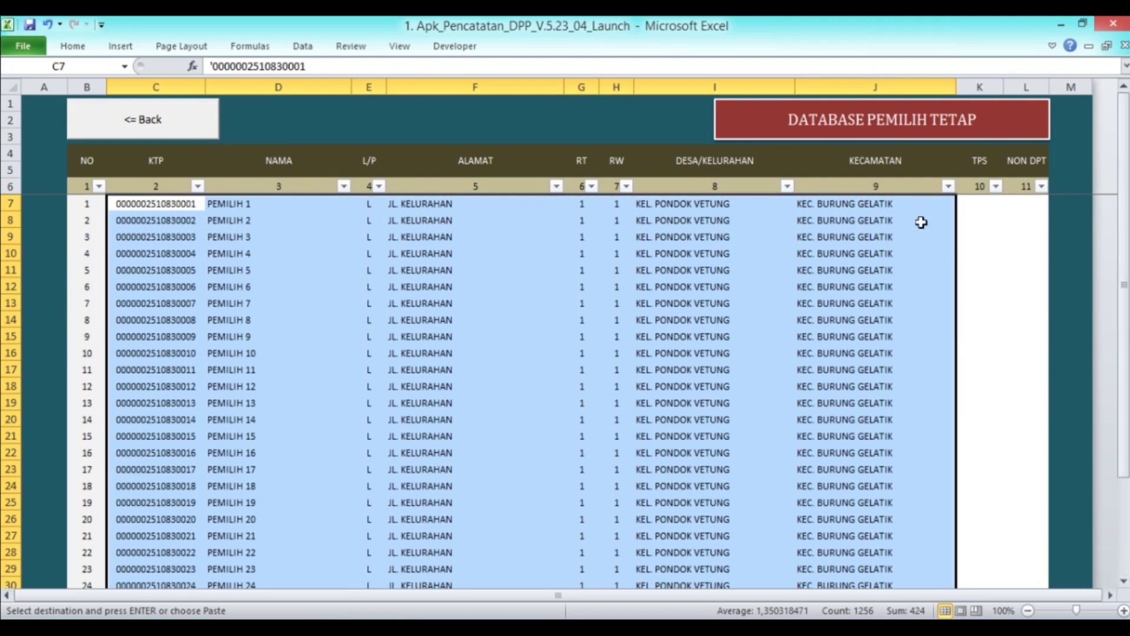
key("alt+Tab")
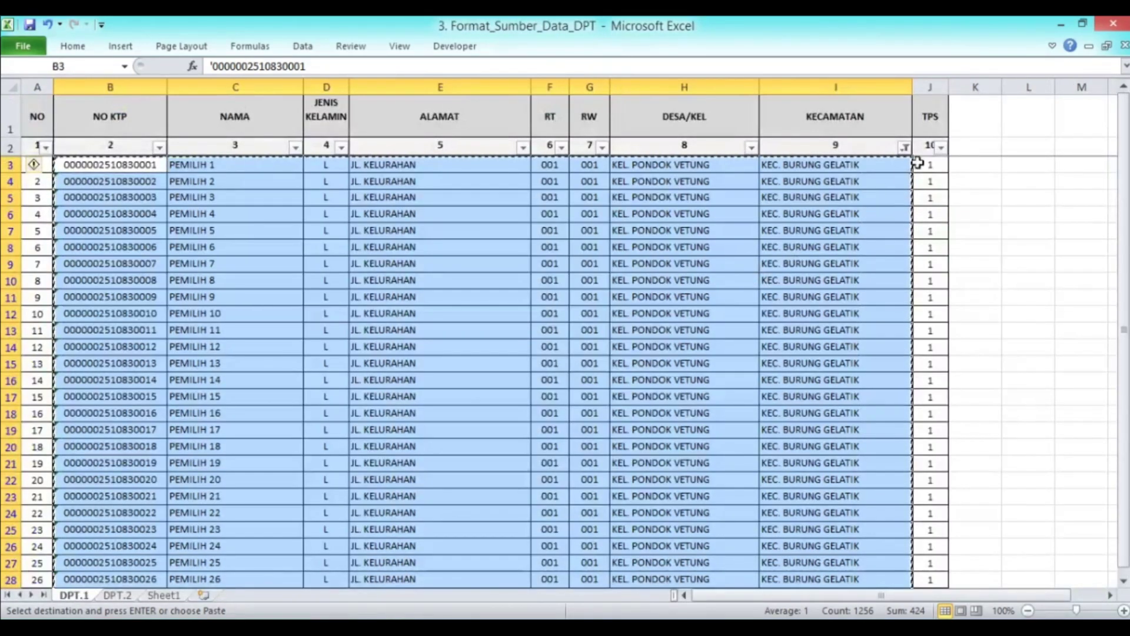
Paste the source's column-J TPS numbers as values into the database's TPS column from K7
left_click(929, 166)
key("ctrl+shift+Down")
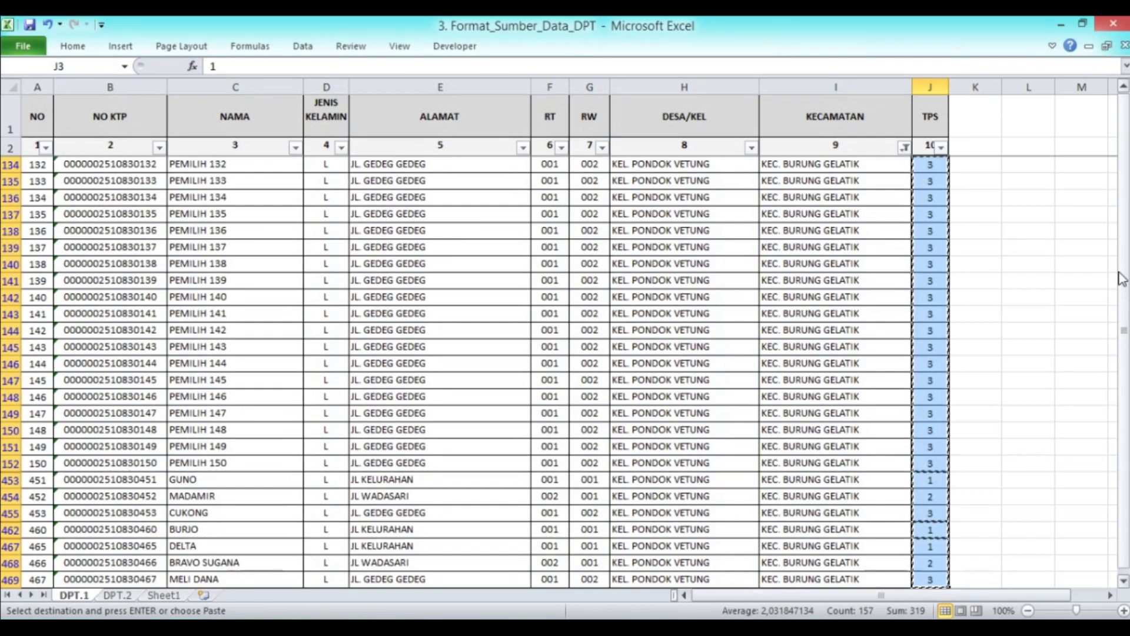
key("alt+Tab")
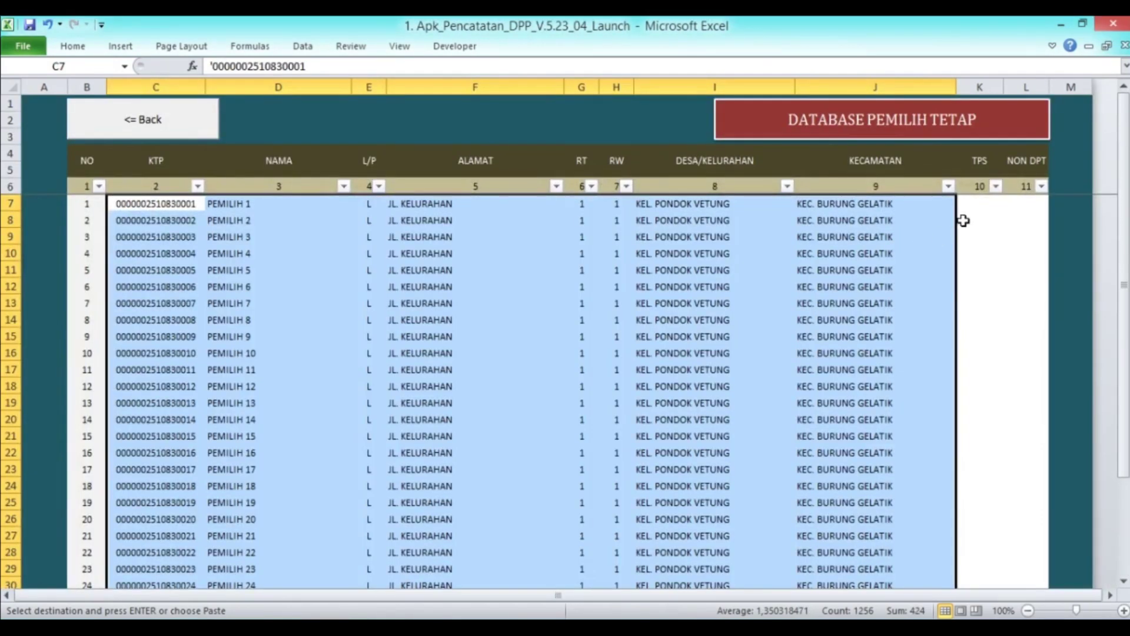
right_click(969, 204)
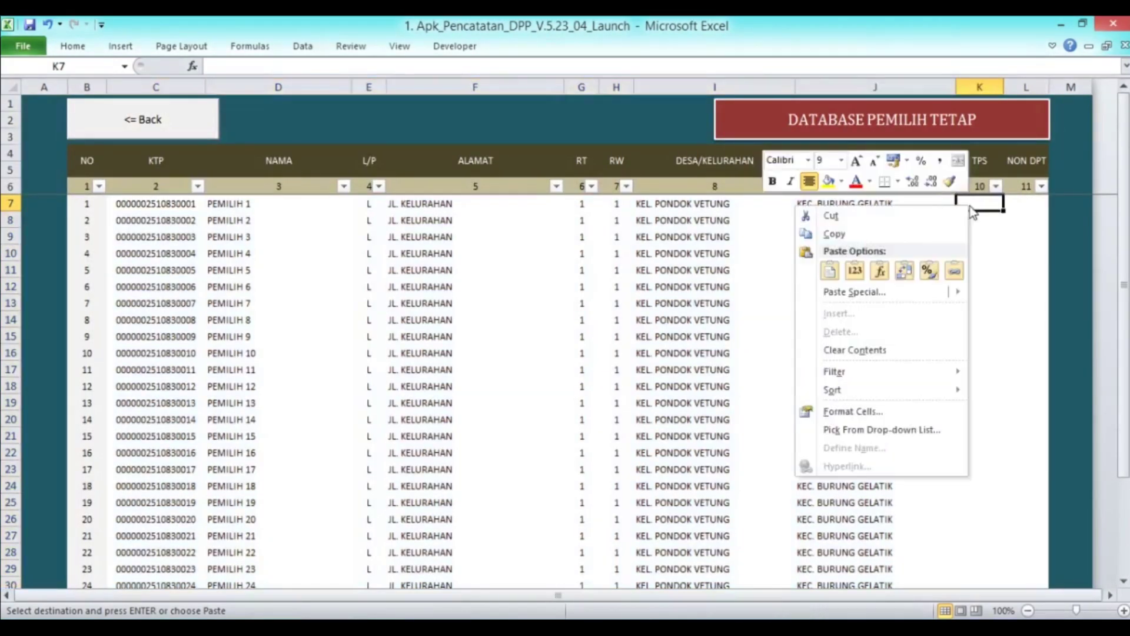
left_click(854, 270)
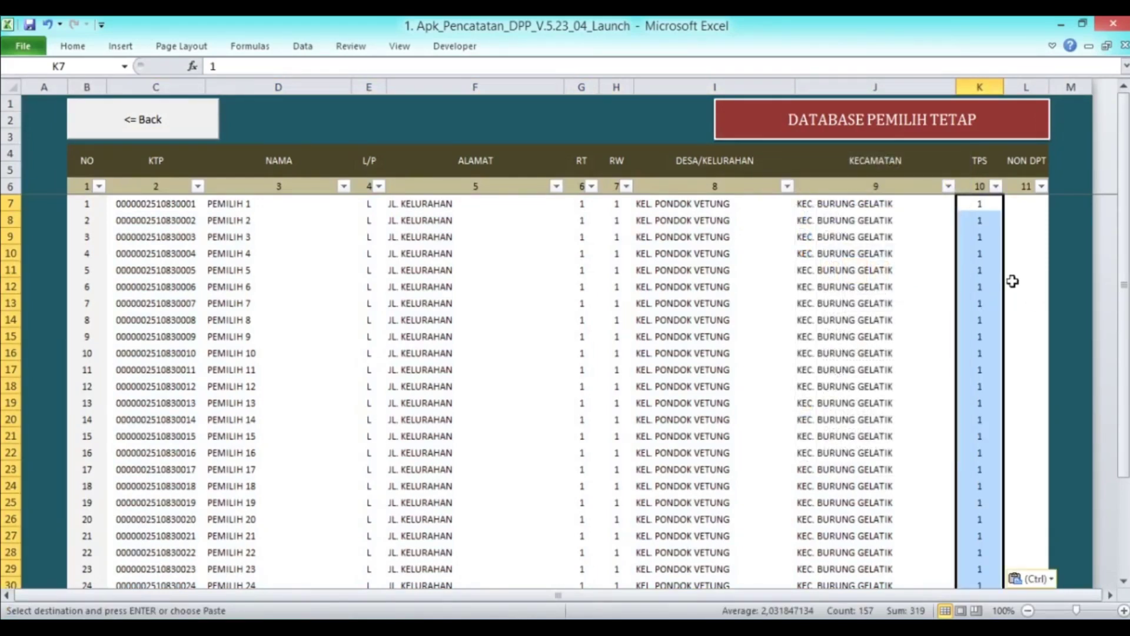
scroll(986, 265, "down", 20)
scroll(974, 301, "down", 20)
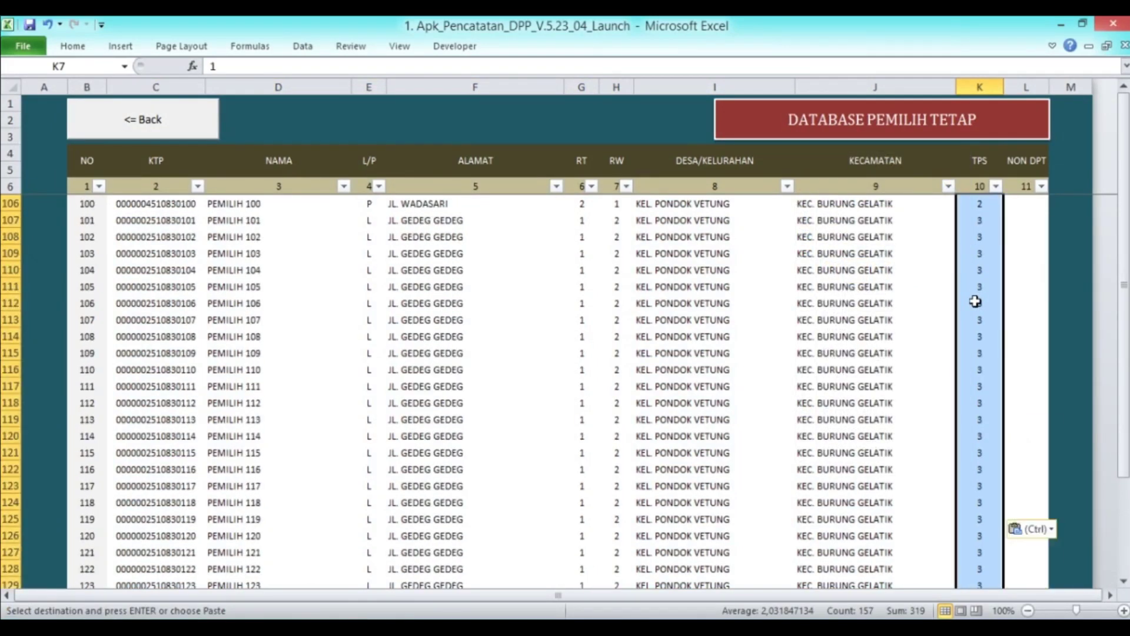
scroll(974, 302, "up", 17)
scroll(975, 302, "up", 20)
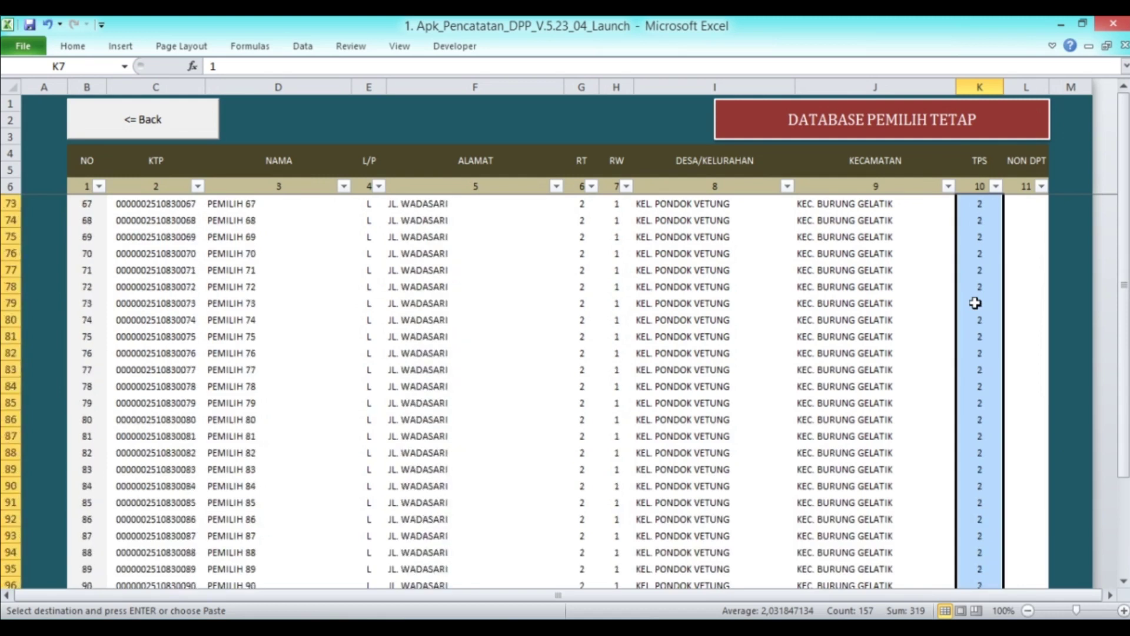
left_click(698, 220)
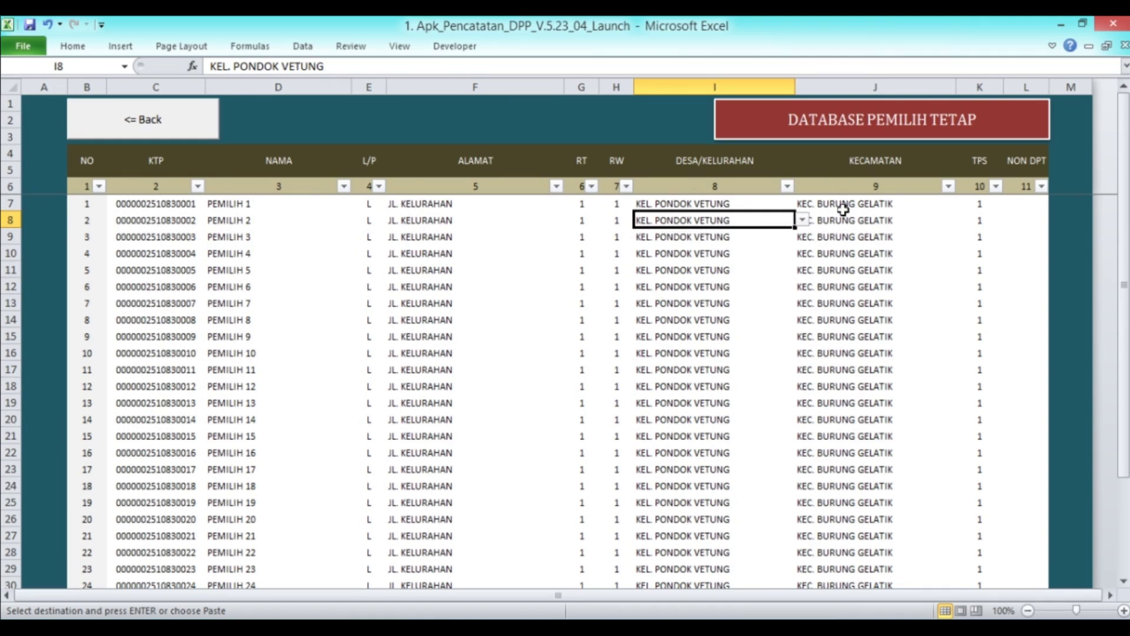
left_click(669, 204)
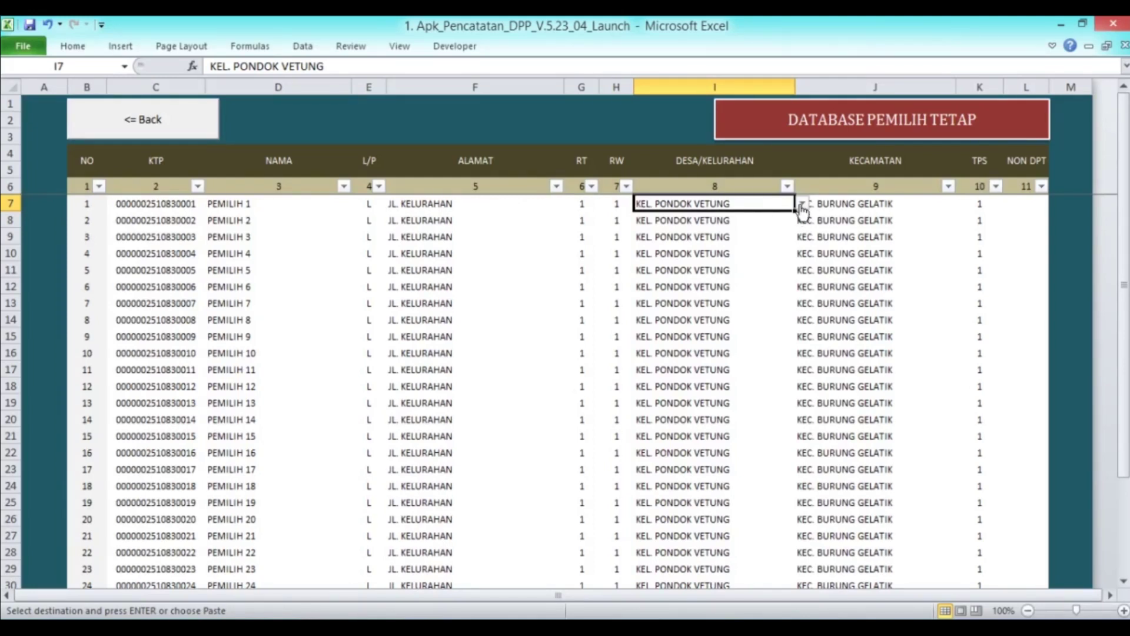
left_click(801, 204)
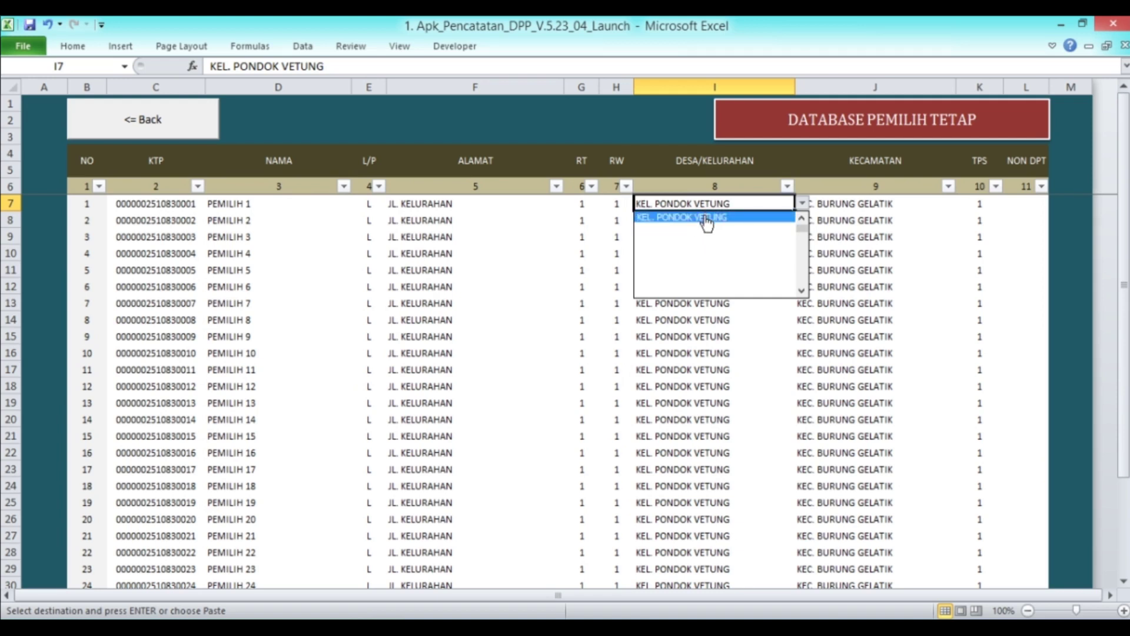
left_click(711, 347)
scroll(294, 262, "down", 17)
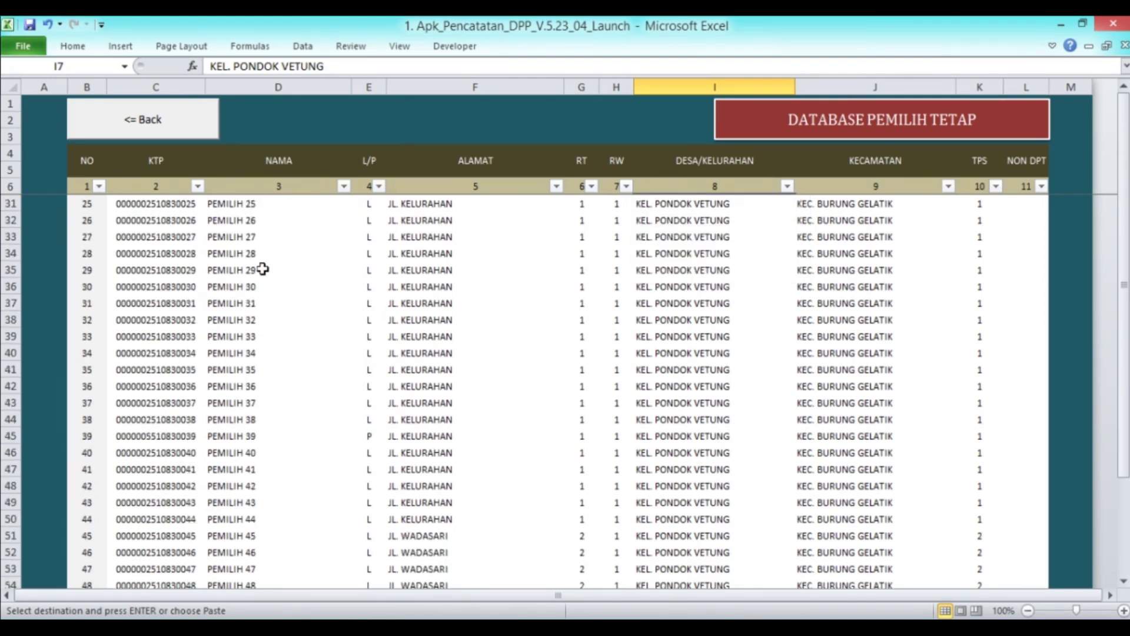
scroll(262, 268, "down", 20)
scroll(262, 268, "up", 3)
scroll(263, 268, "up", 5)
scroll(253, 285, "down", 4)
left_click(172, 320)
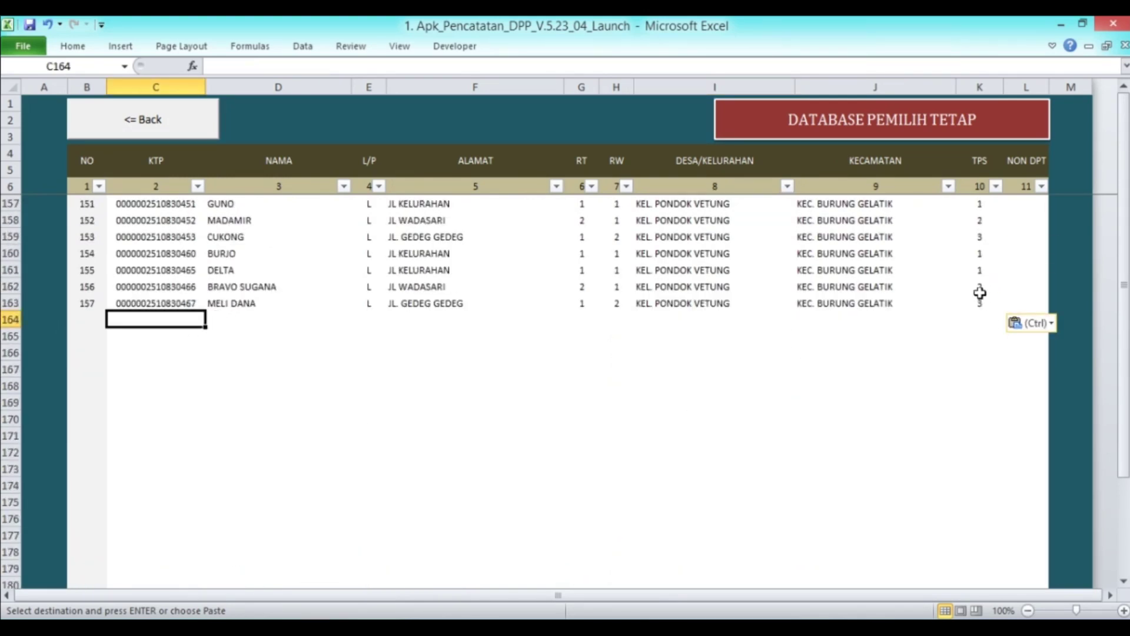
scroll(1003, 280, "down", 2)
scroll(1012, 273, "up", 2)
scroll(1018, 294, "down", 1)
left_click(1016, 252)
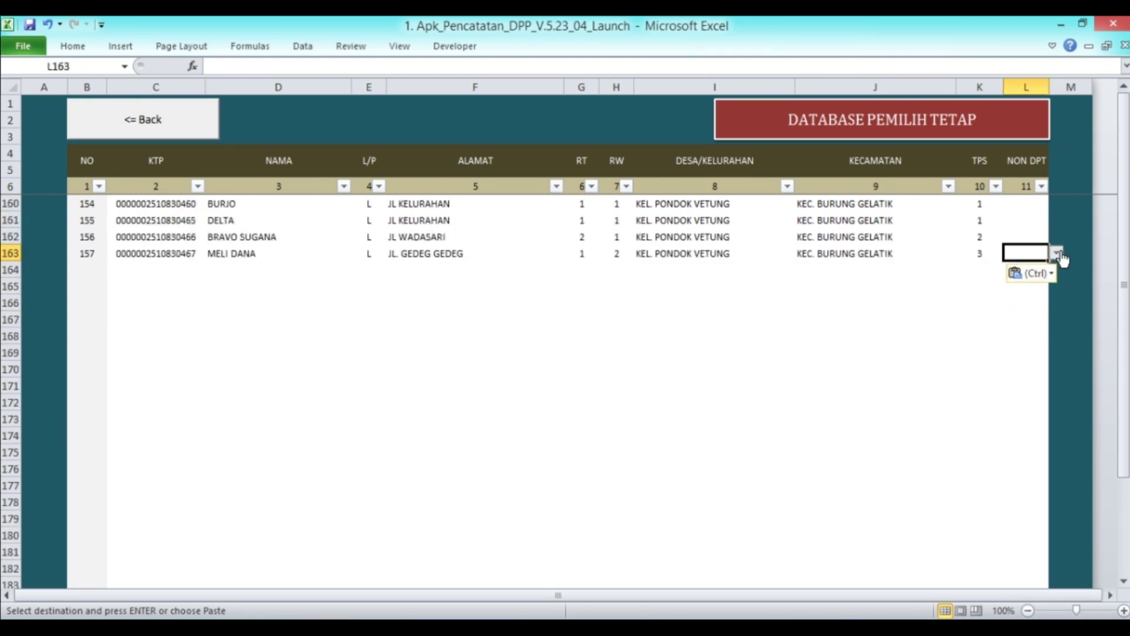
left_click(1056, 252)
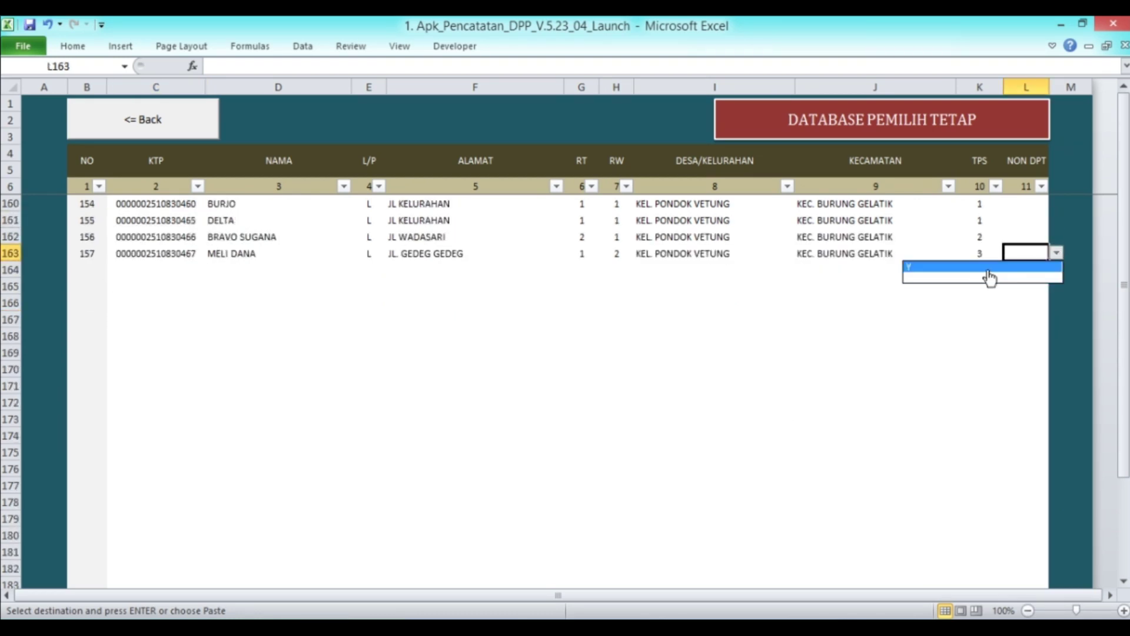
left_click(949, 269)
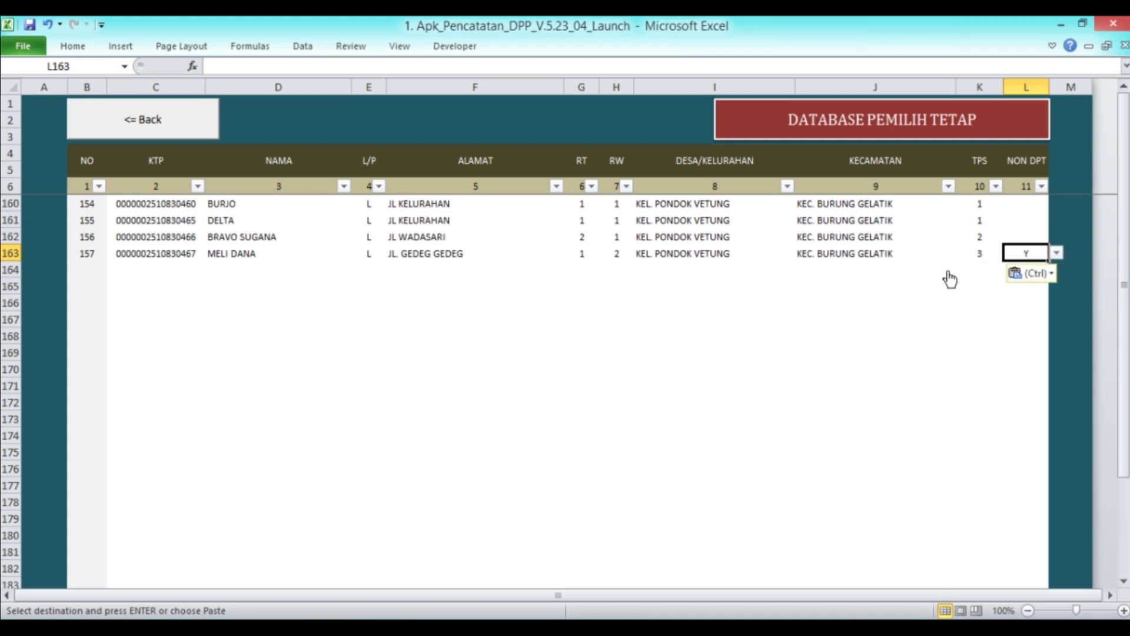
key("alt+Down")
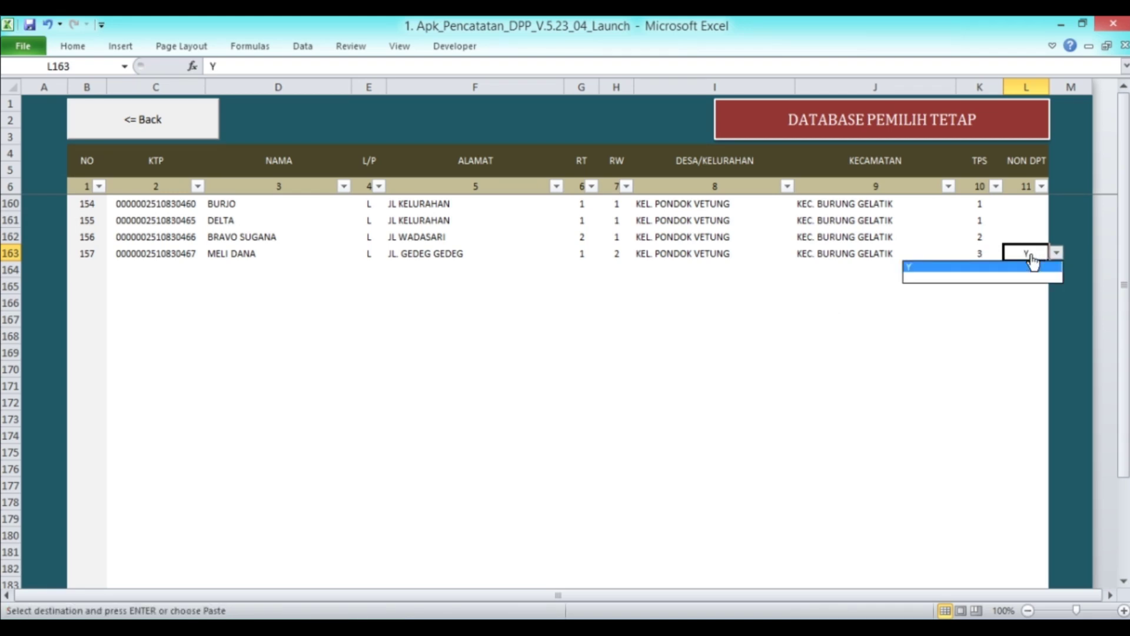
left_click(1016, 268)
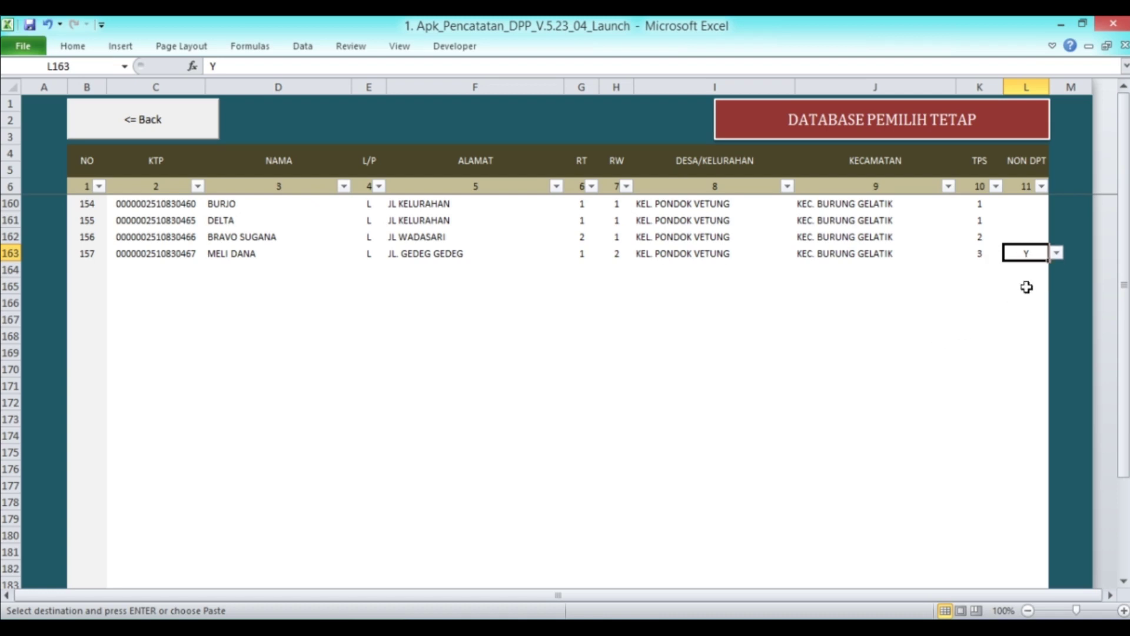
left_click(1057, 253)
left_click(997, 283)
scroll(290, 315, "up", 5)
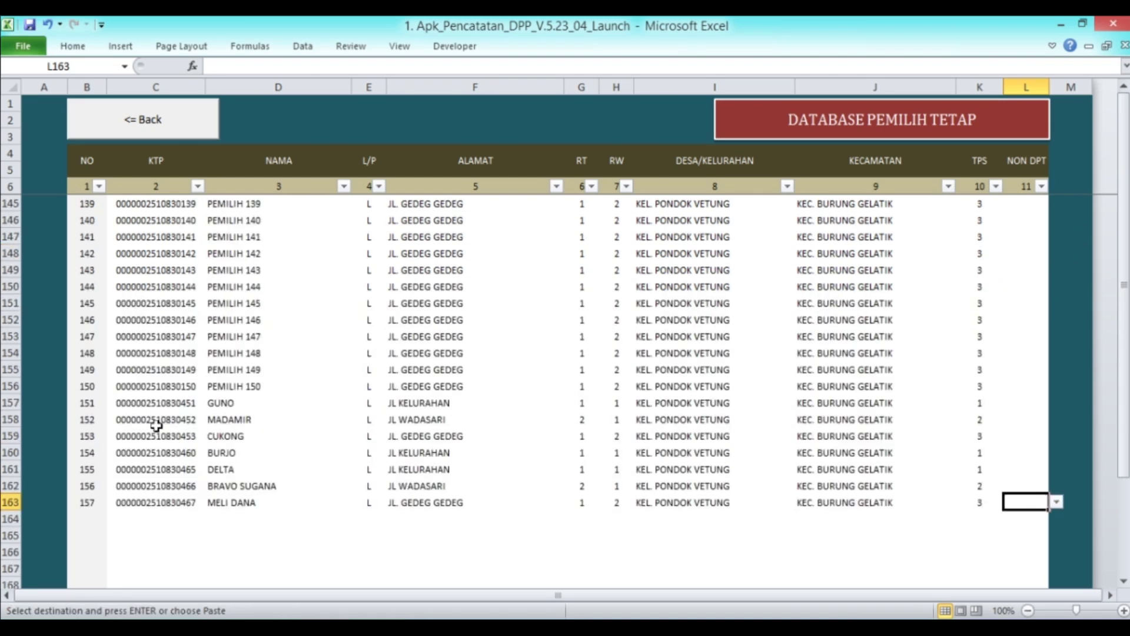
scroll(156, 425, "down", 3)
Enter an already-registered KTP number in C164 and cancel the Perhatian duplicate warning
left_click(154, 368)
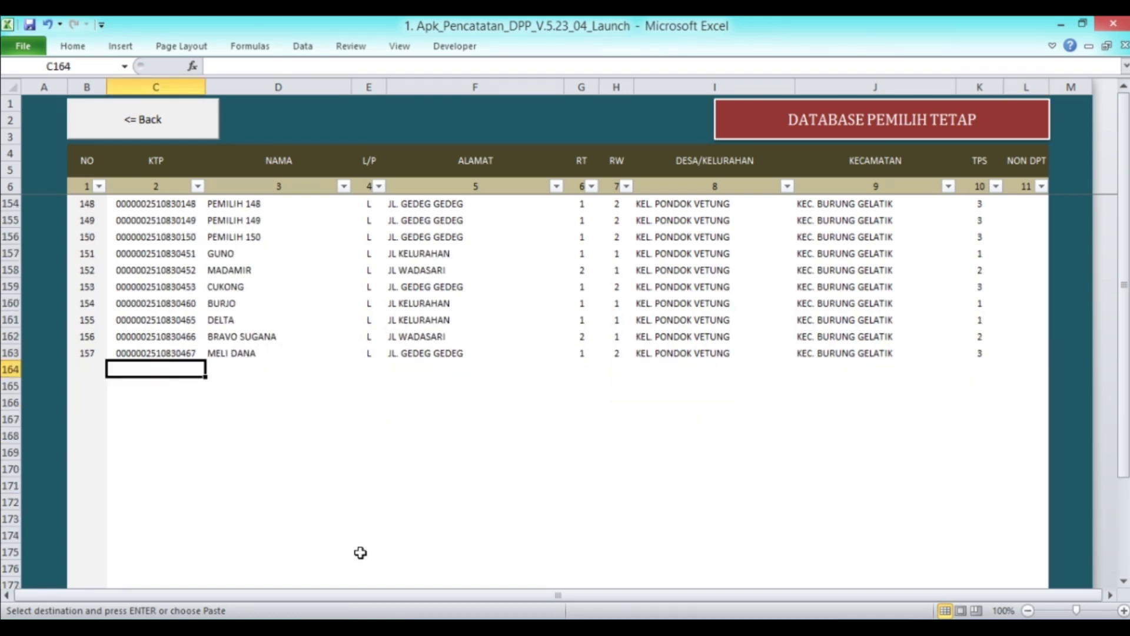
type("00")
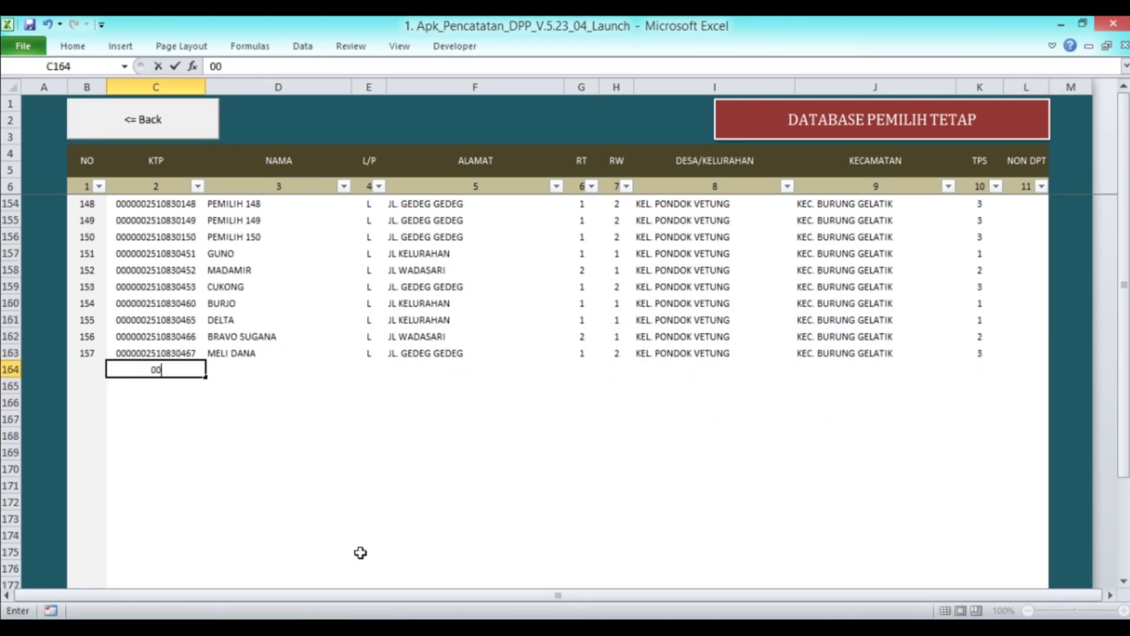
type("000025")
type("83")
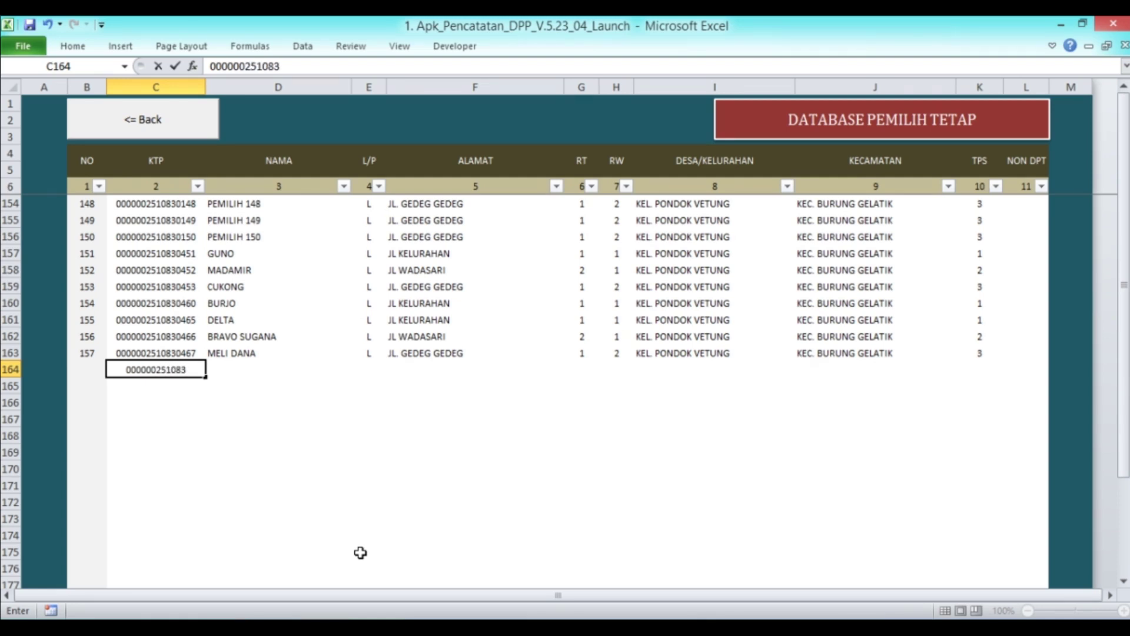
type("0150")
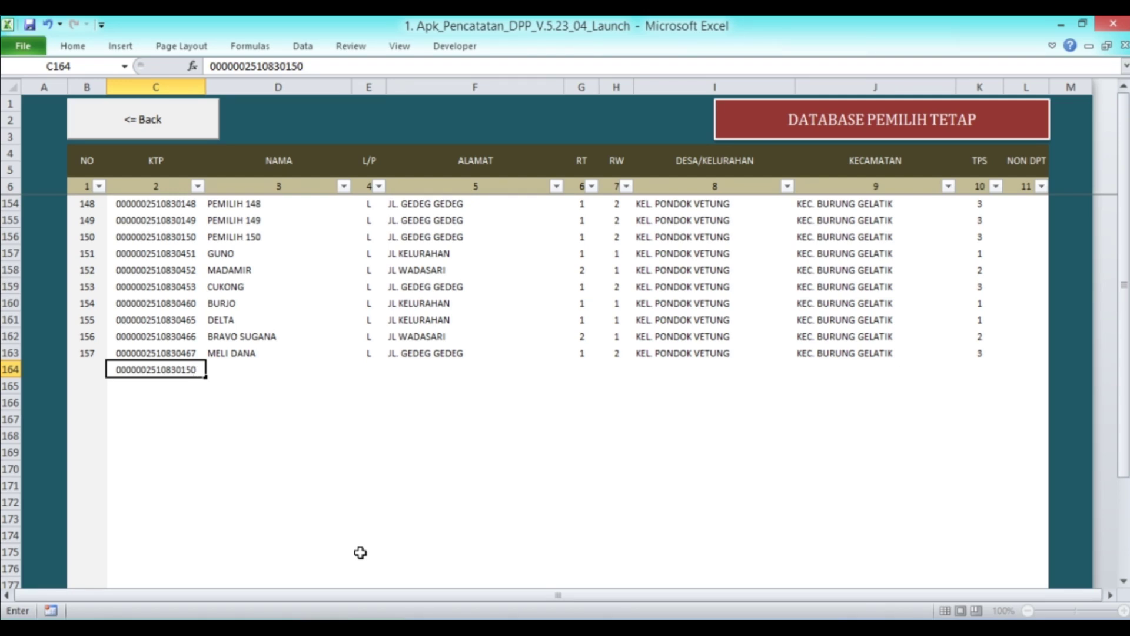
key("Return")
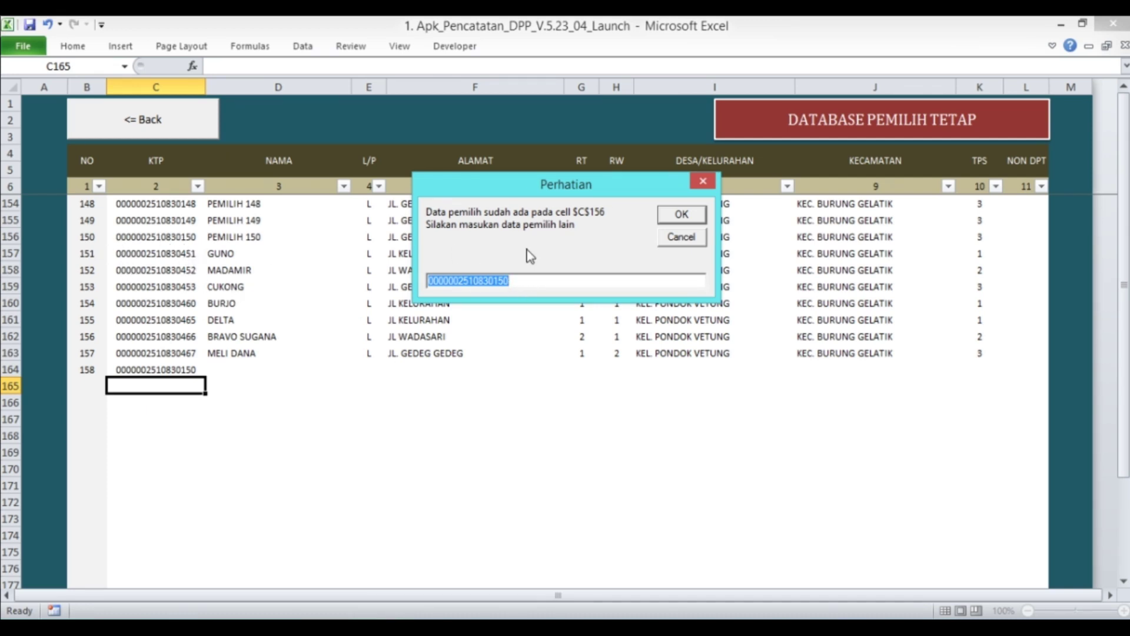
left_click(677, 242)
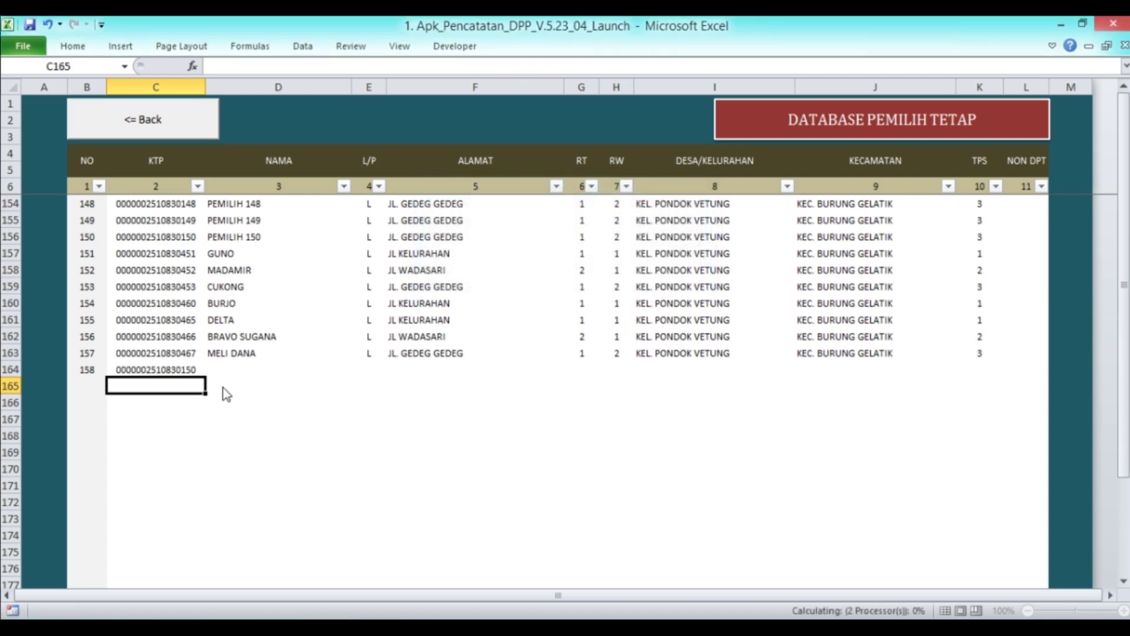
left_click(177, 369)
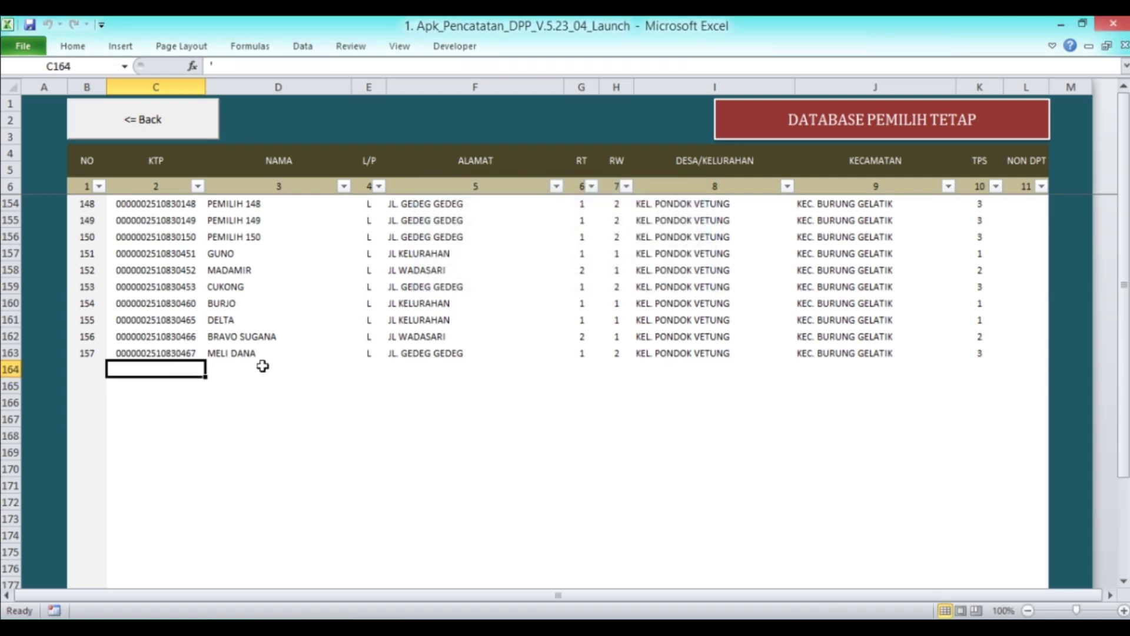
Return to the first voter record, then reopen Data DPT from the main menu
scroll(277, 359, "up", 8)
scroll(298, 351, "up", 20)
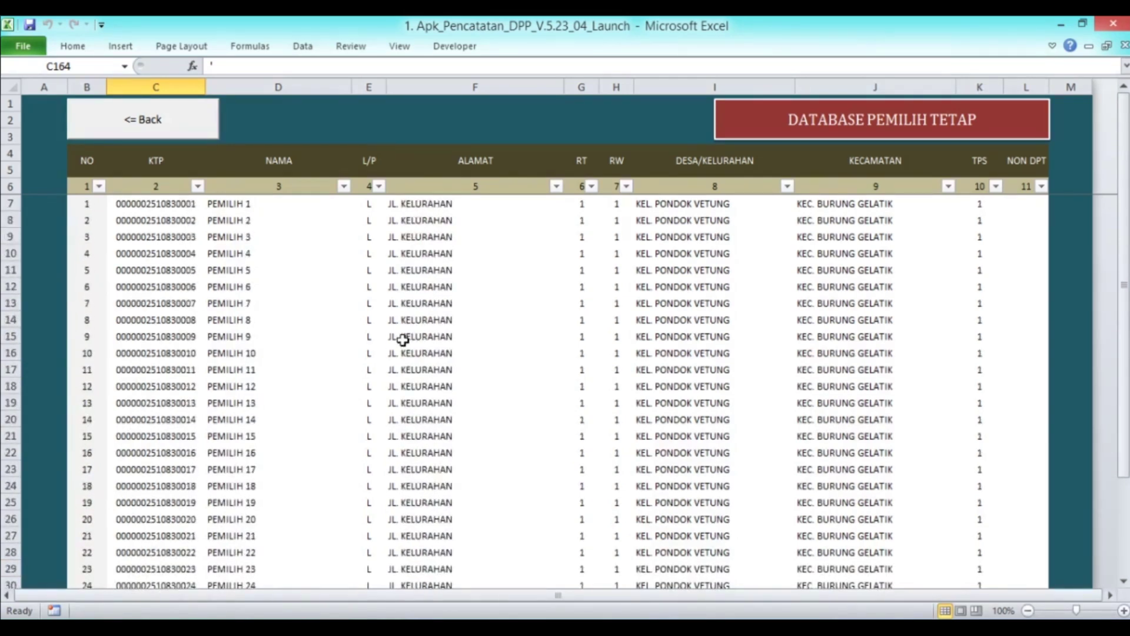
left_click(134, 206)
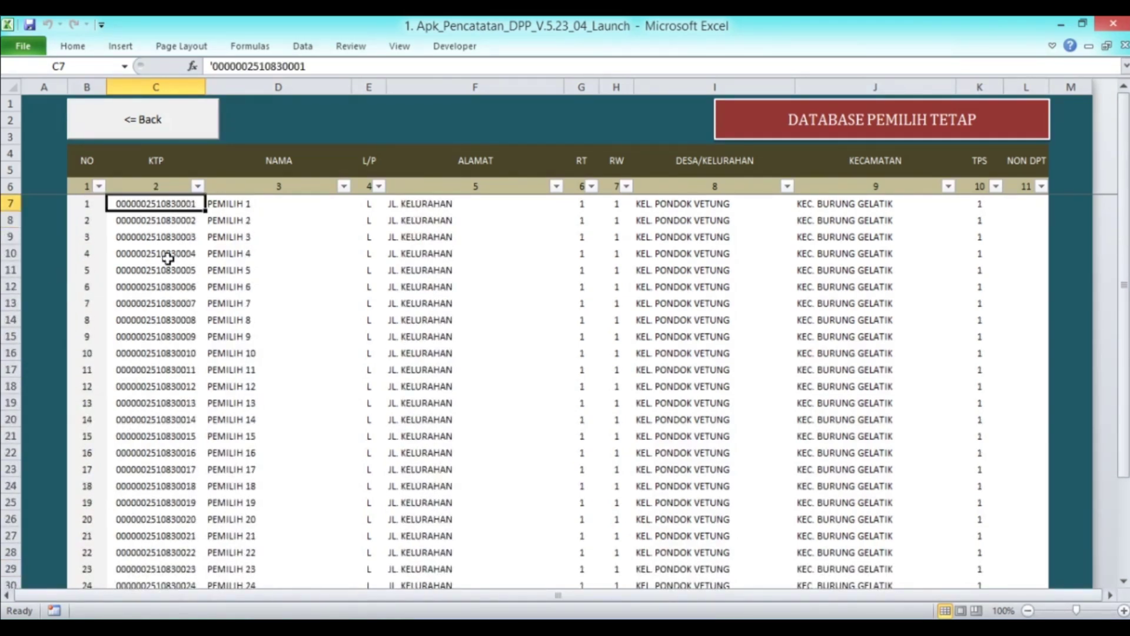
left_click(157, 128)
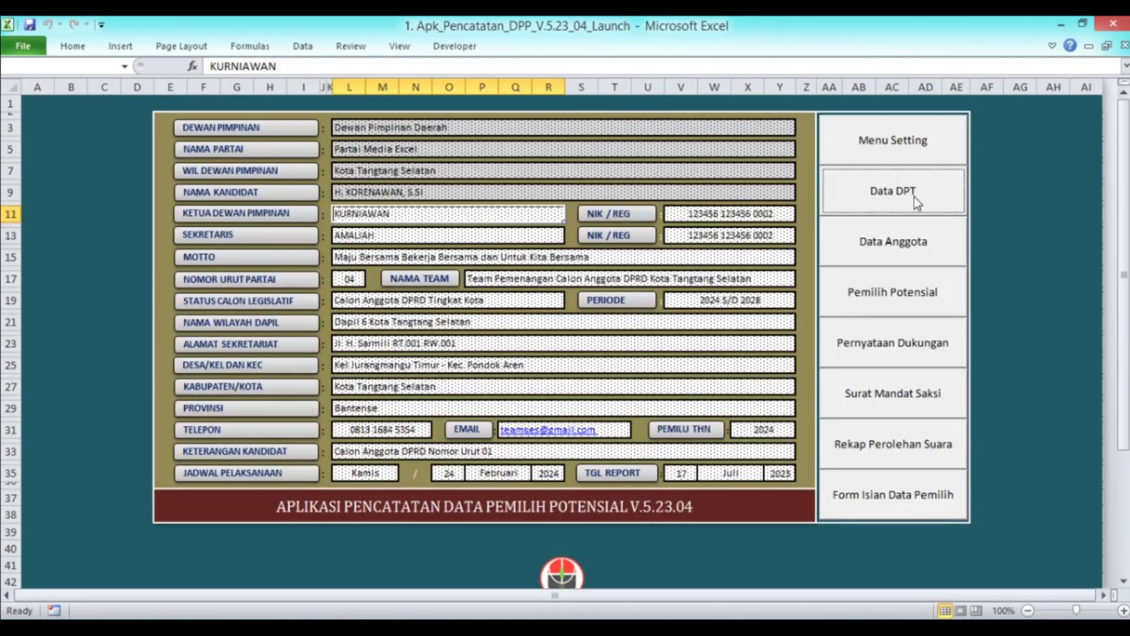
left_click(913, 197)
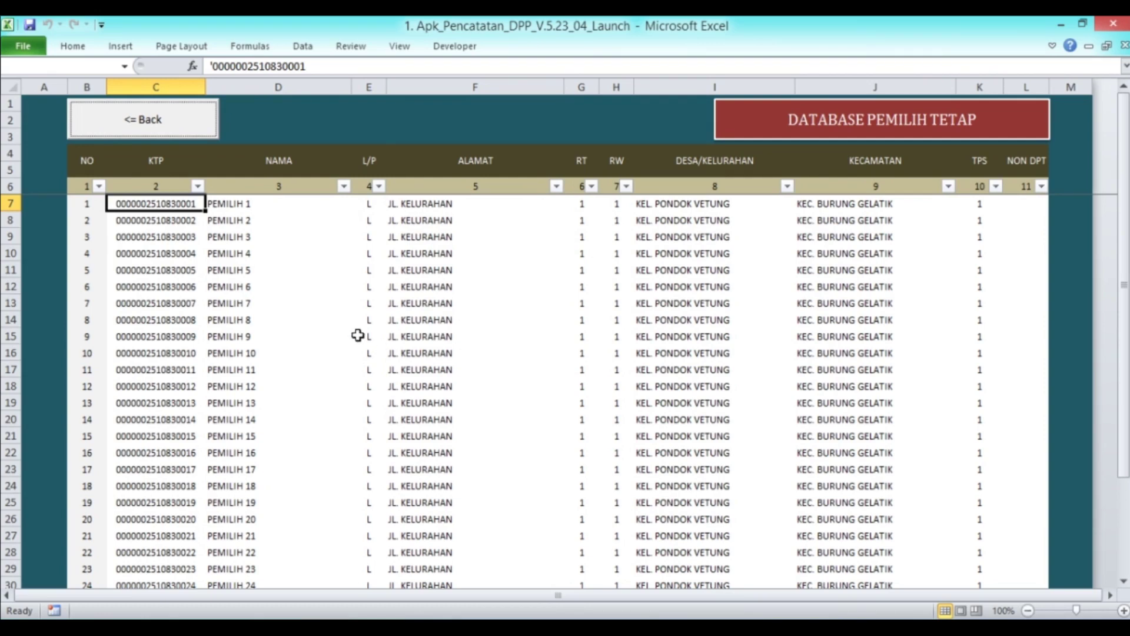
Preview the empty Ketua Koordinator list under Data Anggota, then go back to Data DPT
left_click(150, 133)
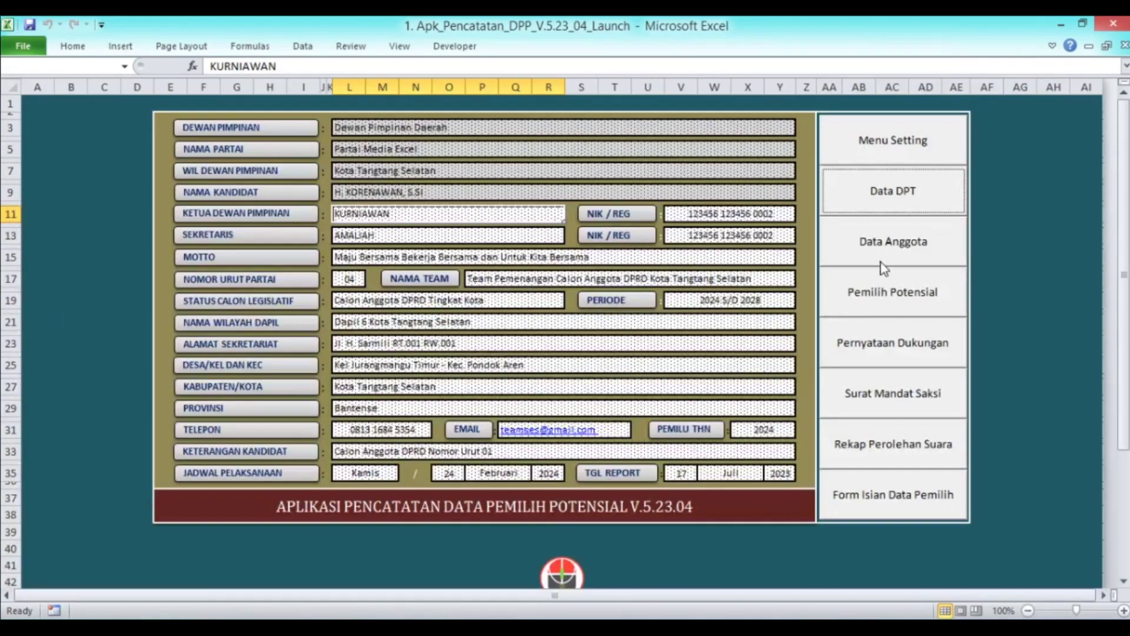
left_click(883, 243)
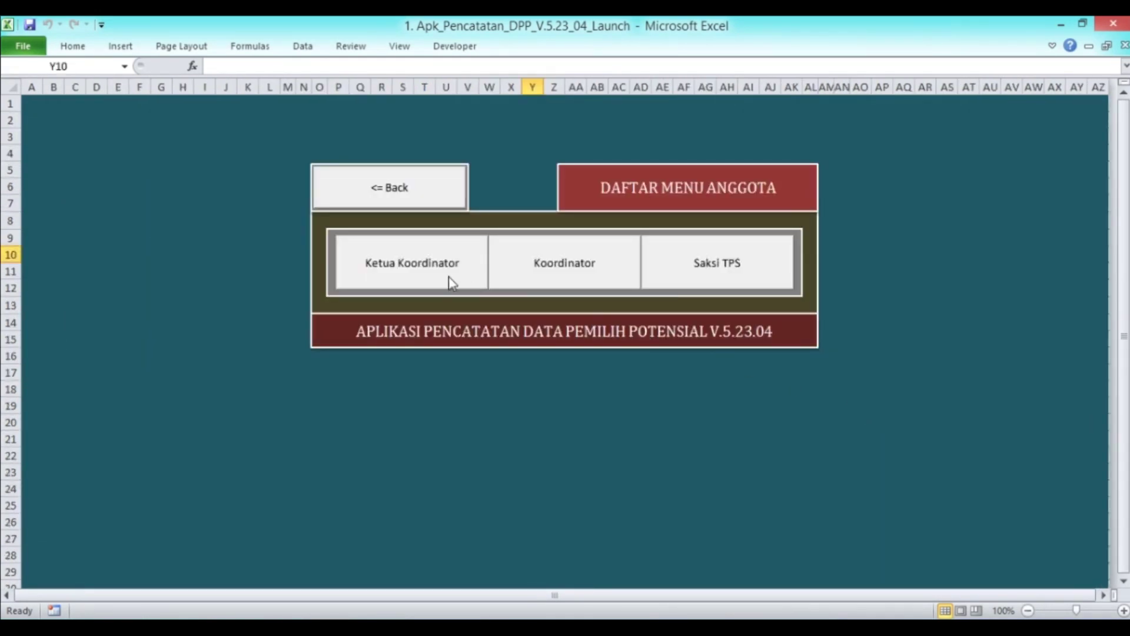
left_click(448, 277)
left_click(126, 279)
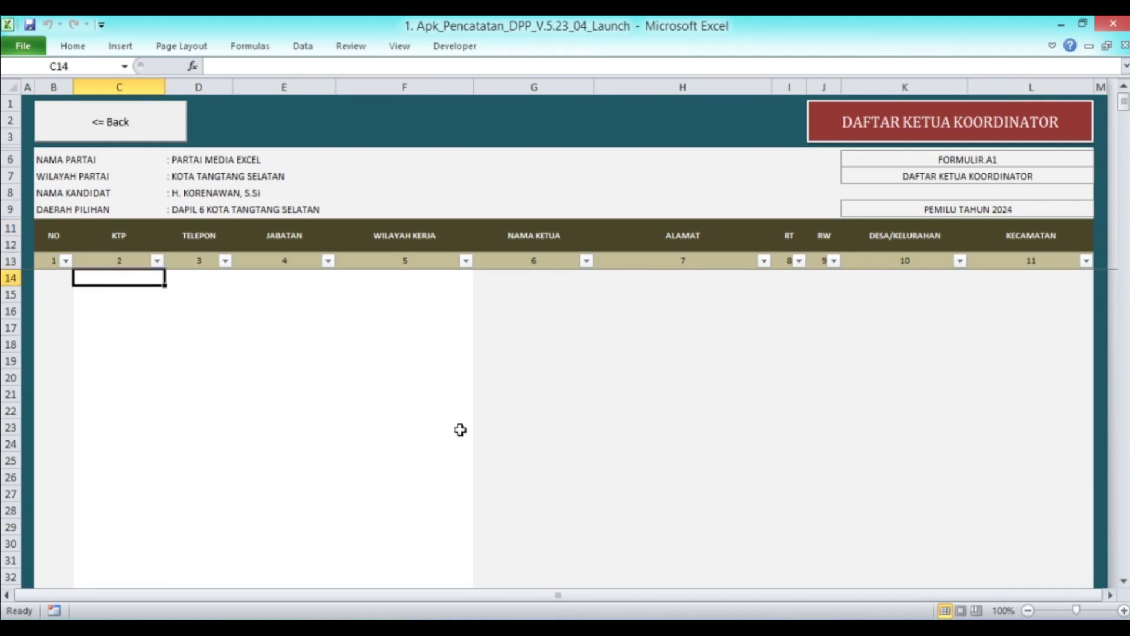
left_click(157, 135)
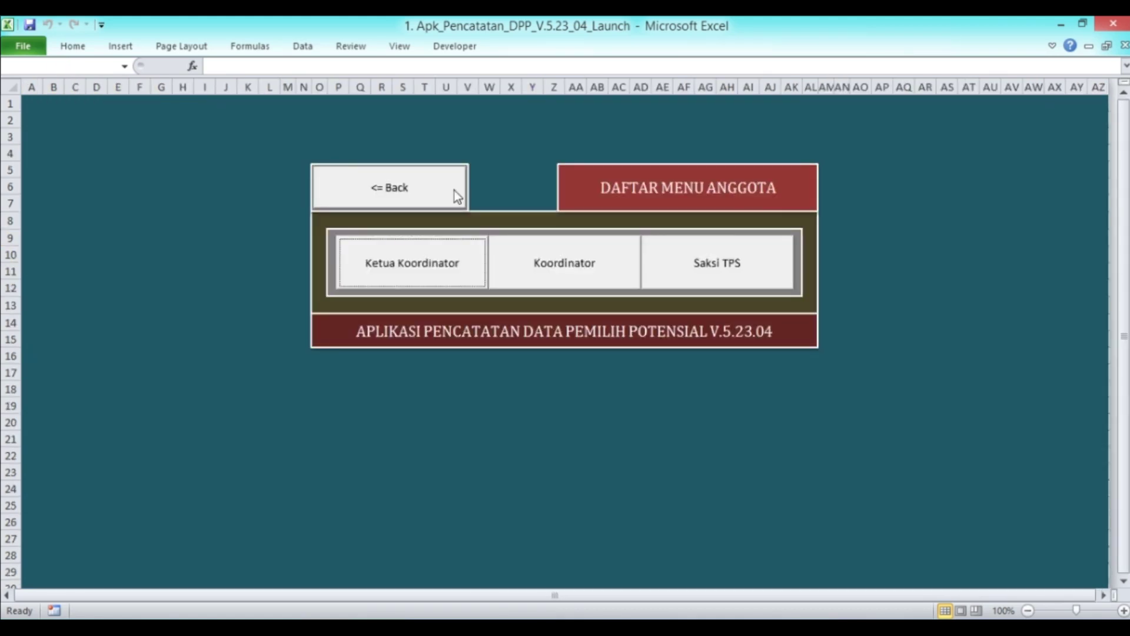
left_click(454, 190)
left_click(874, 199)
scroll(216, 289, "down", 13)
scroll(187, 305, "up", 10)
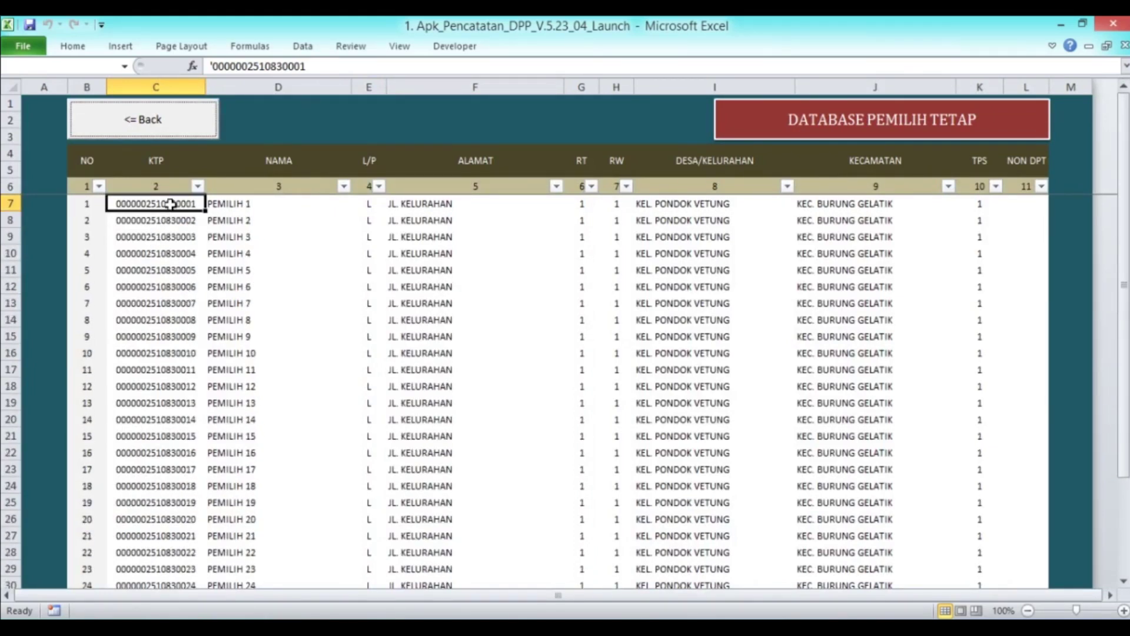
Copy the first voter's KTP from C7 into Ketua Koordinator cell C14 to autofill row 14
right_click(171, 203)
left_click(225, 232)
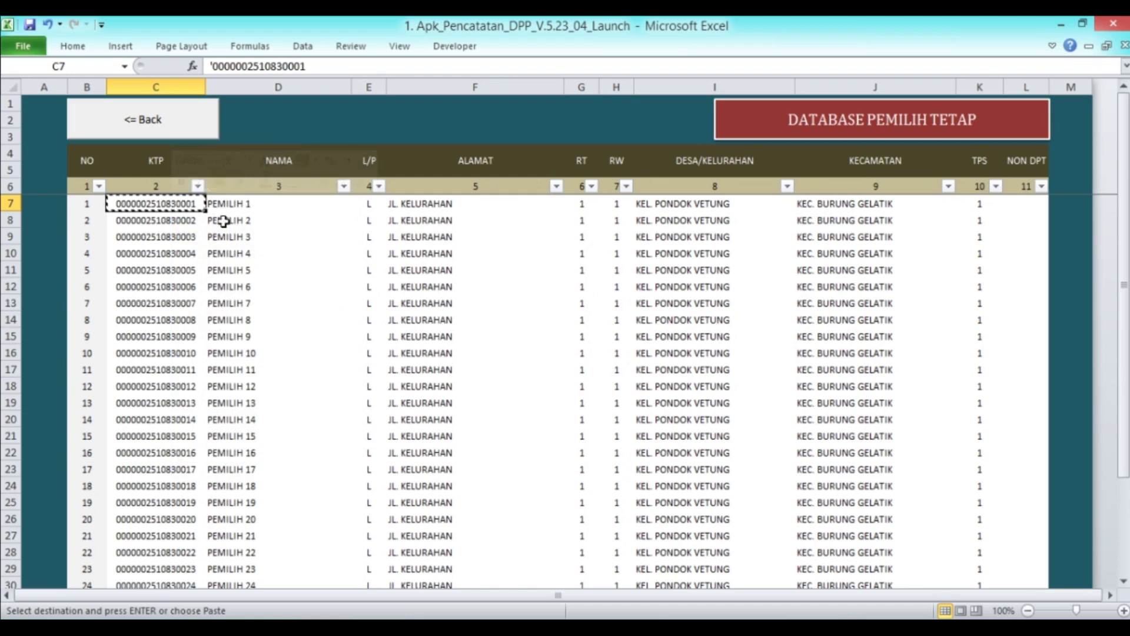
left_click(165, 120)
left_click(907, 238)
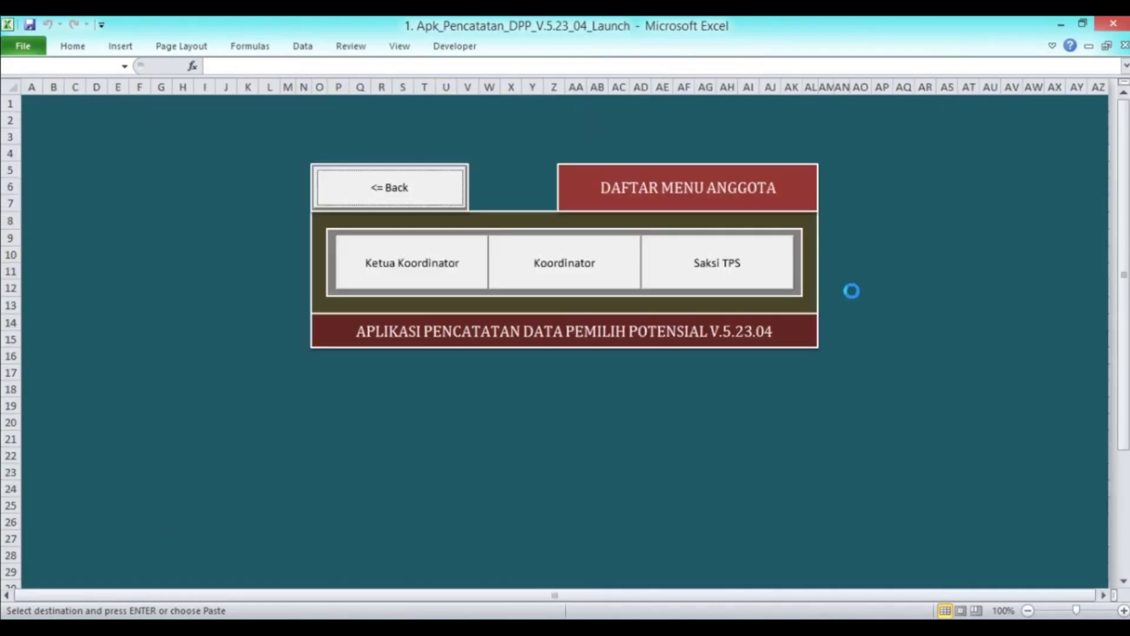
left_click(375, 285)
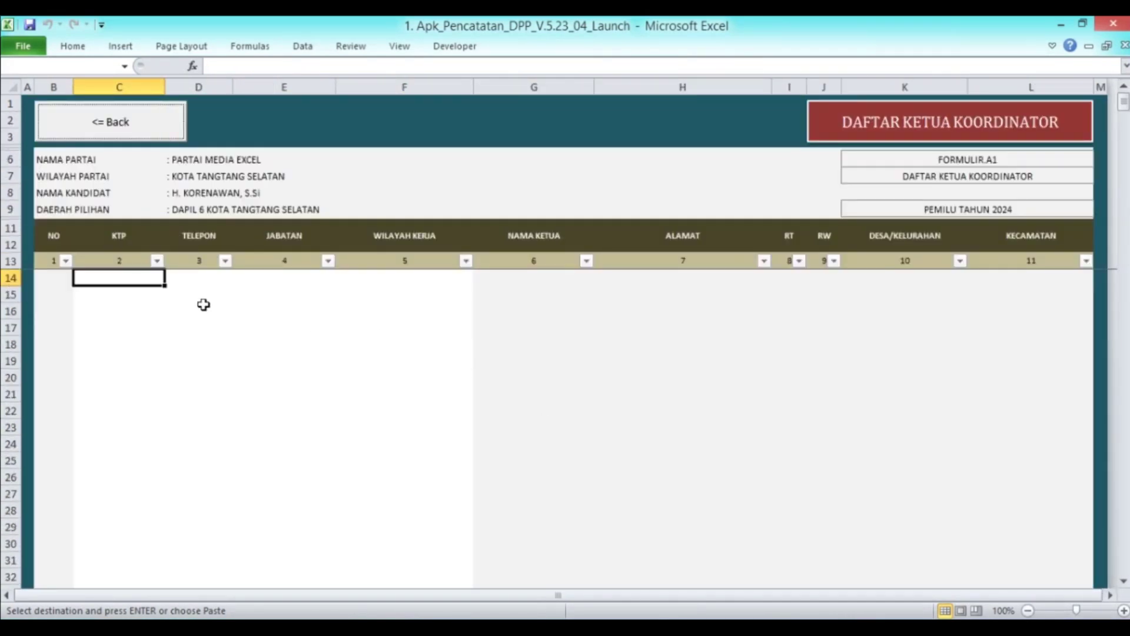
right_click(101, 278)
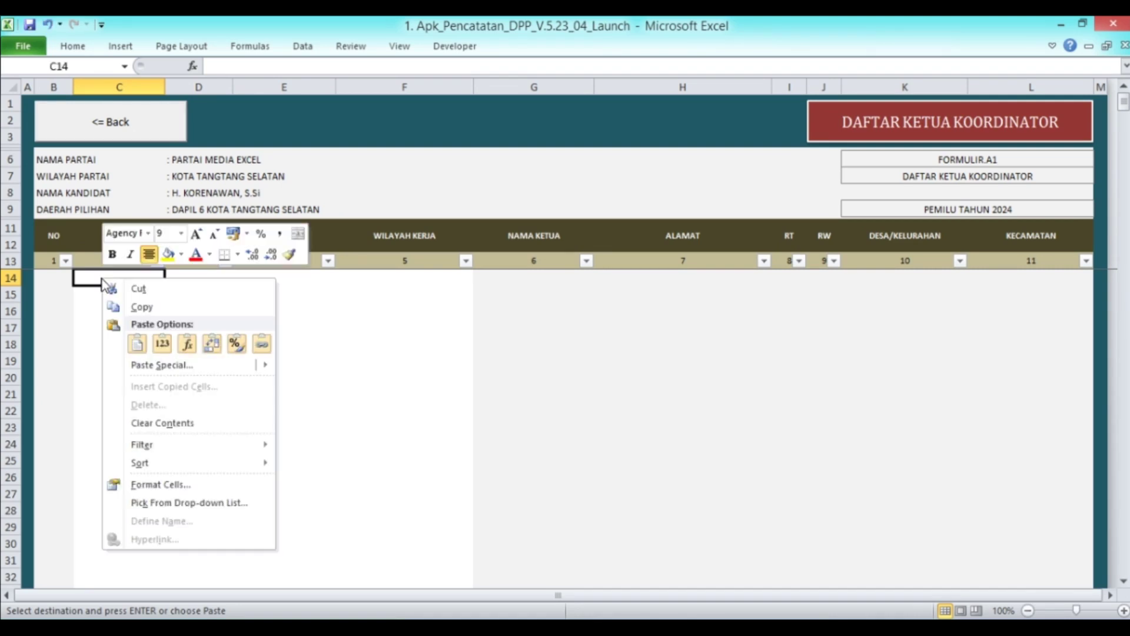
left_click(156, 340)
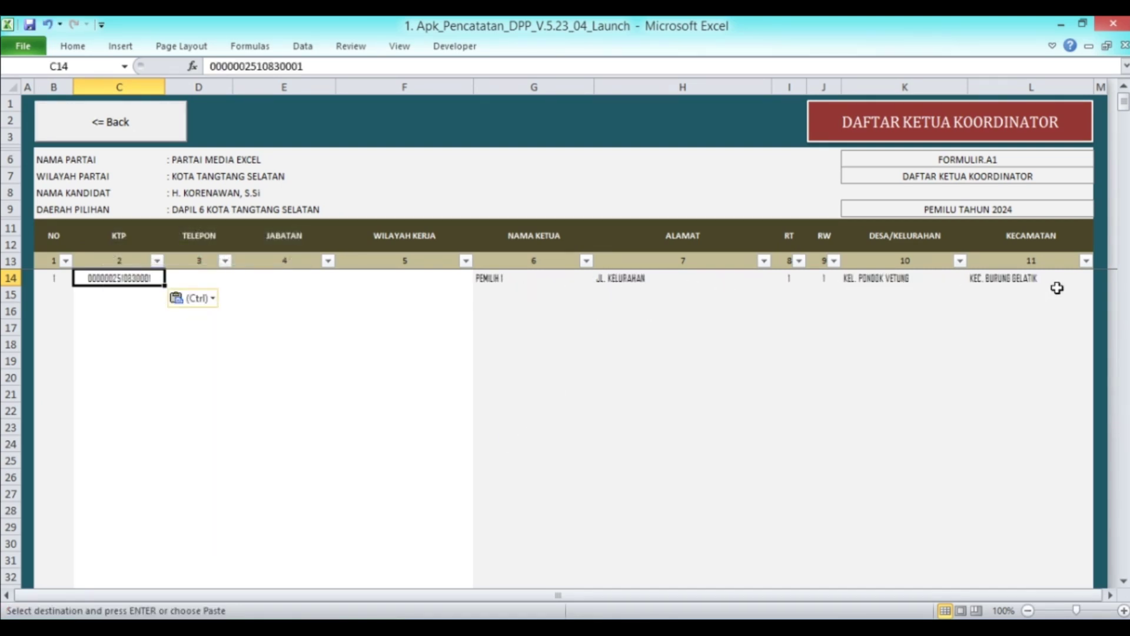
left_click(187, 277)
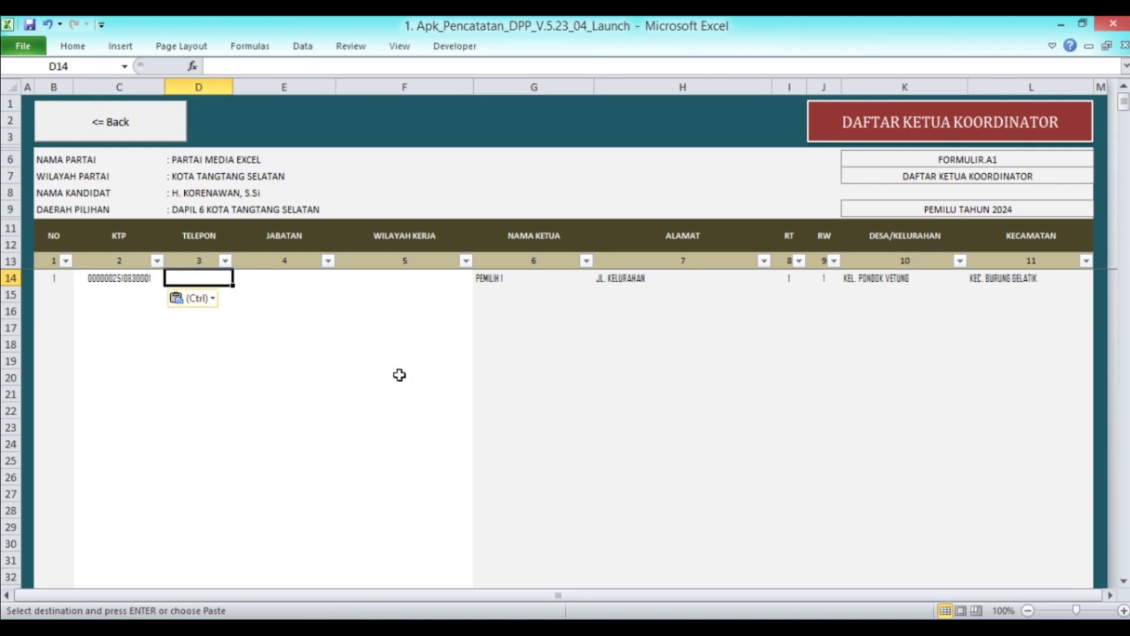
type("00")
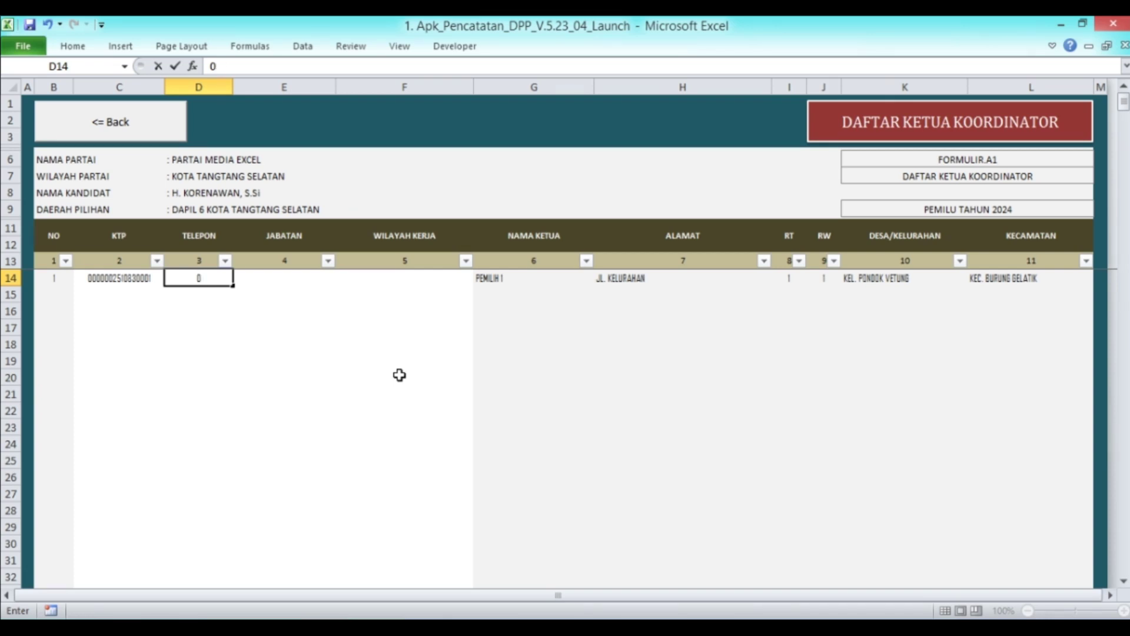
type("00 0001 0002")
key("Tab")
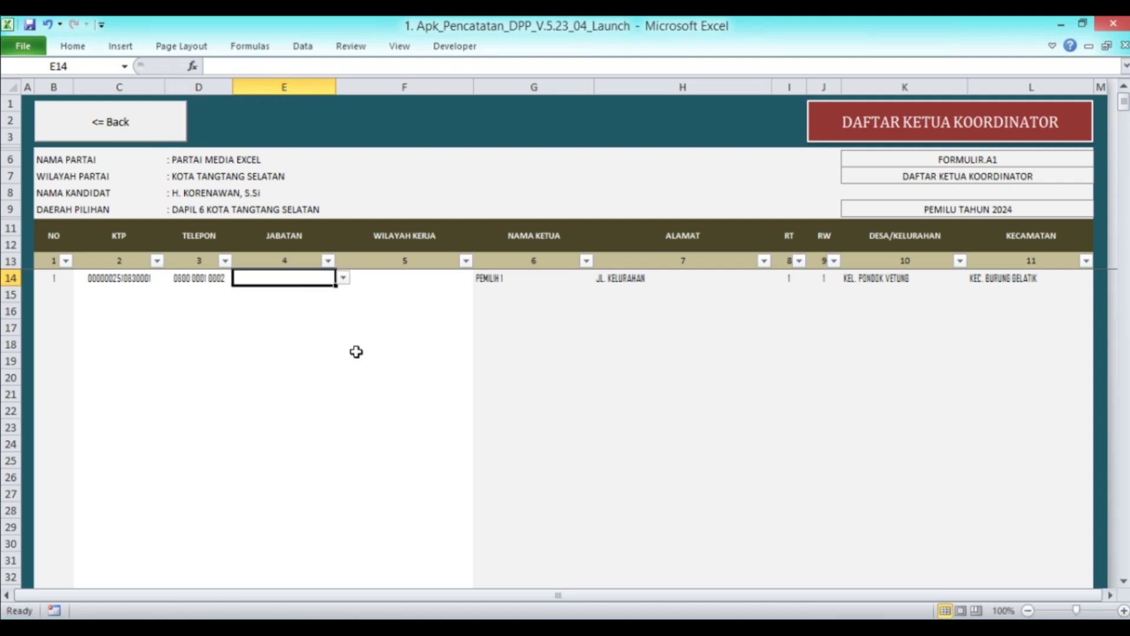
Set row 14's position to KETUA KOOR KAB/KOTA
left_click(342, 278)
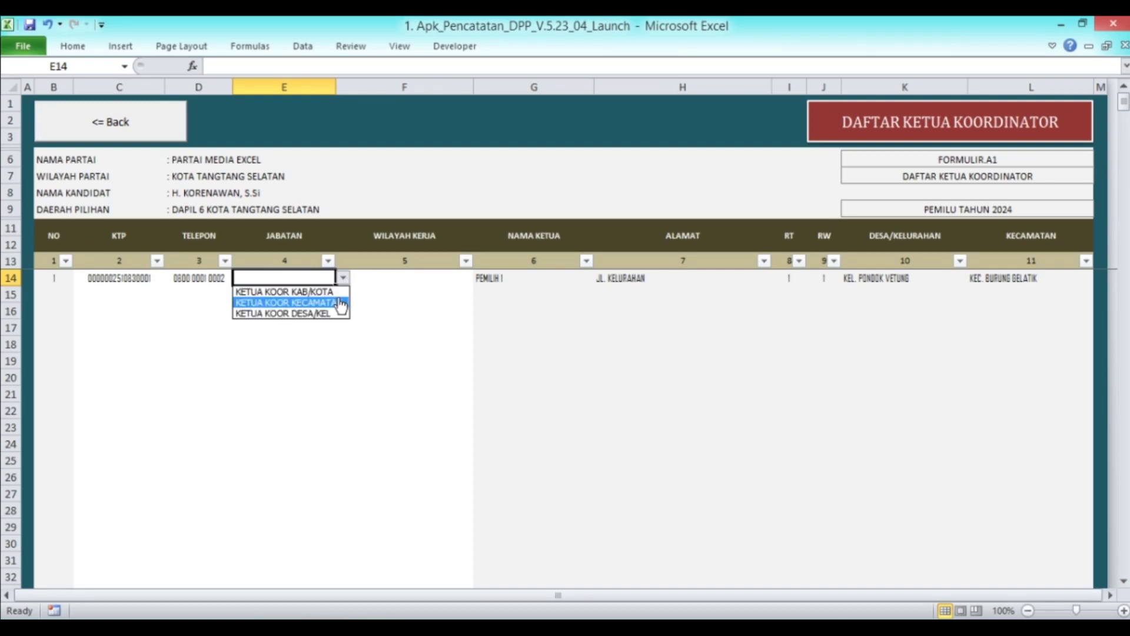
left_click(341, 303)
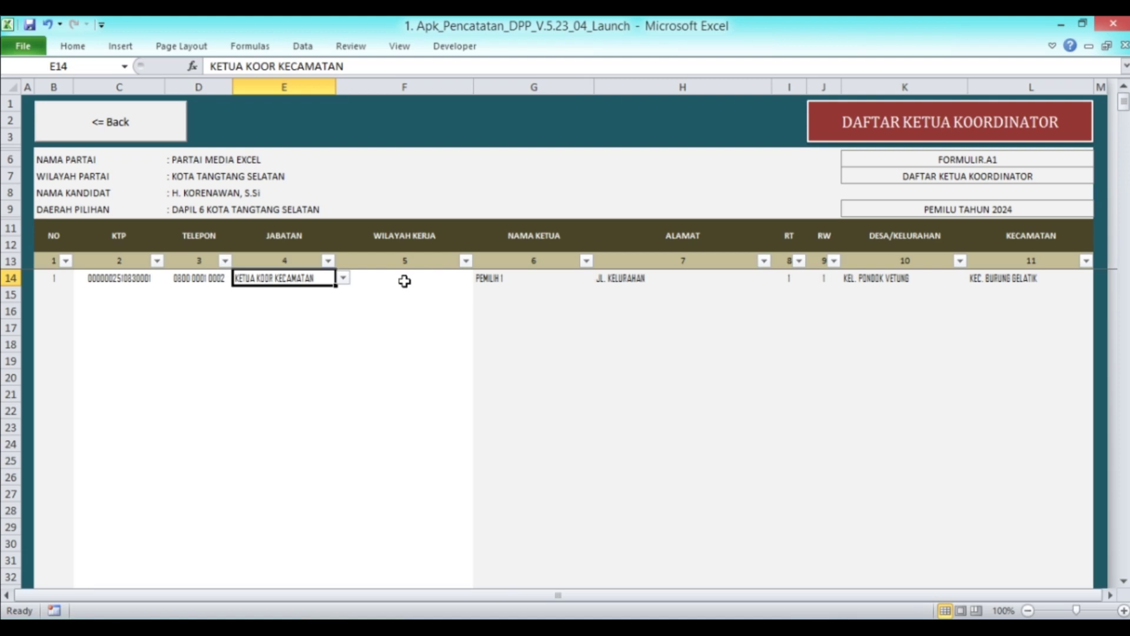
left_click(342, 278)
left_click(333, 288)
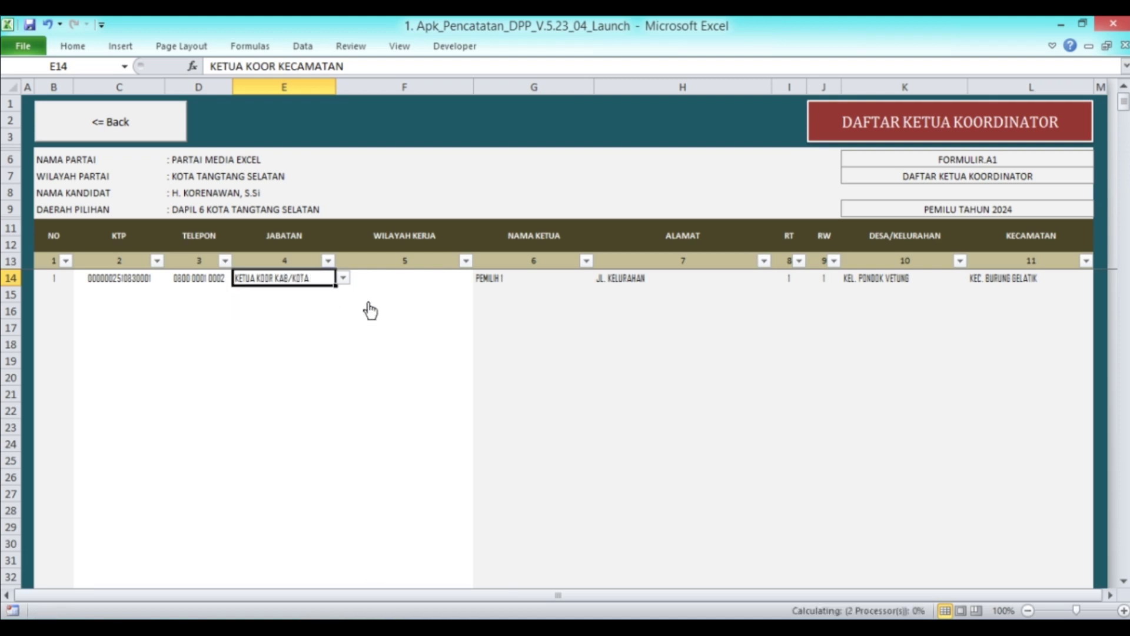
Set row 14's work area to KOTA TANGTANG SELATAN
left_click(369, 285)
left_click(481, 279)
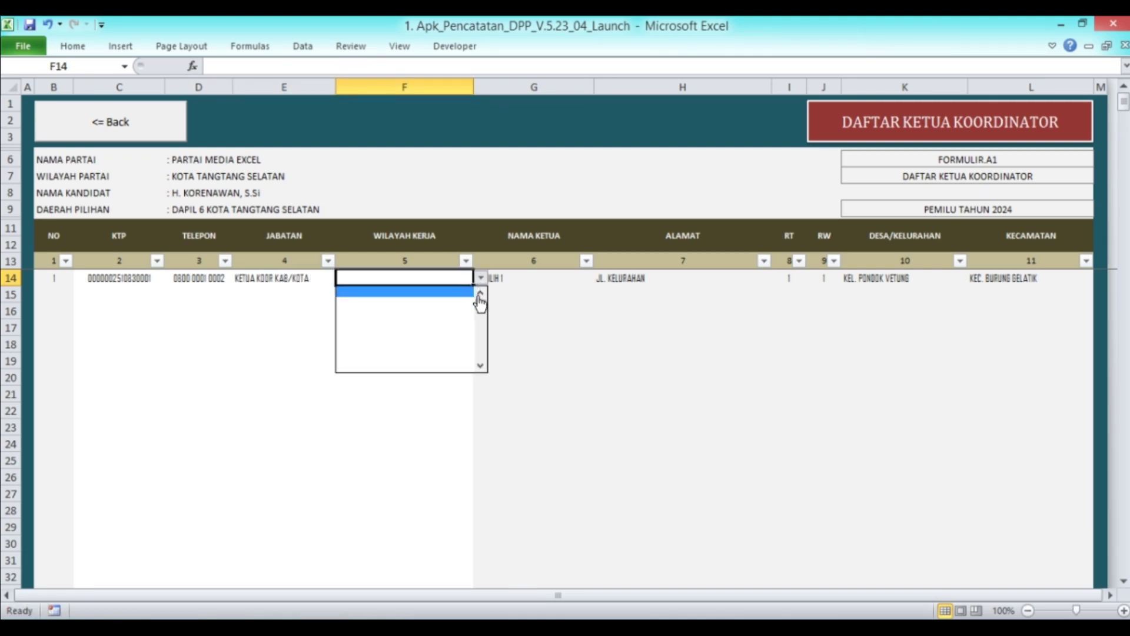
left_click(480, 292)
left_click(481, 292)
left_click(480, 293)
left_click(481, 293)
left_click(480, 292)
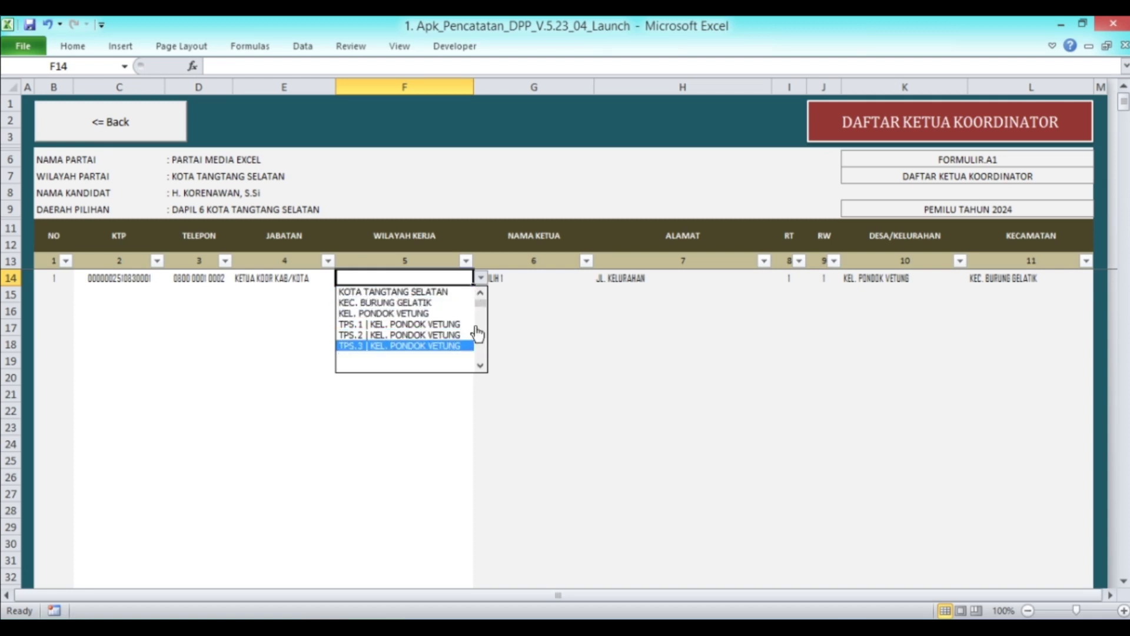
left_click(397, 293)
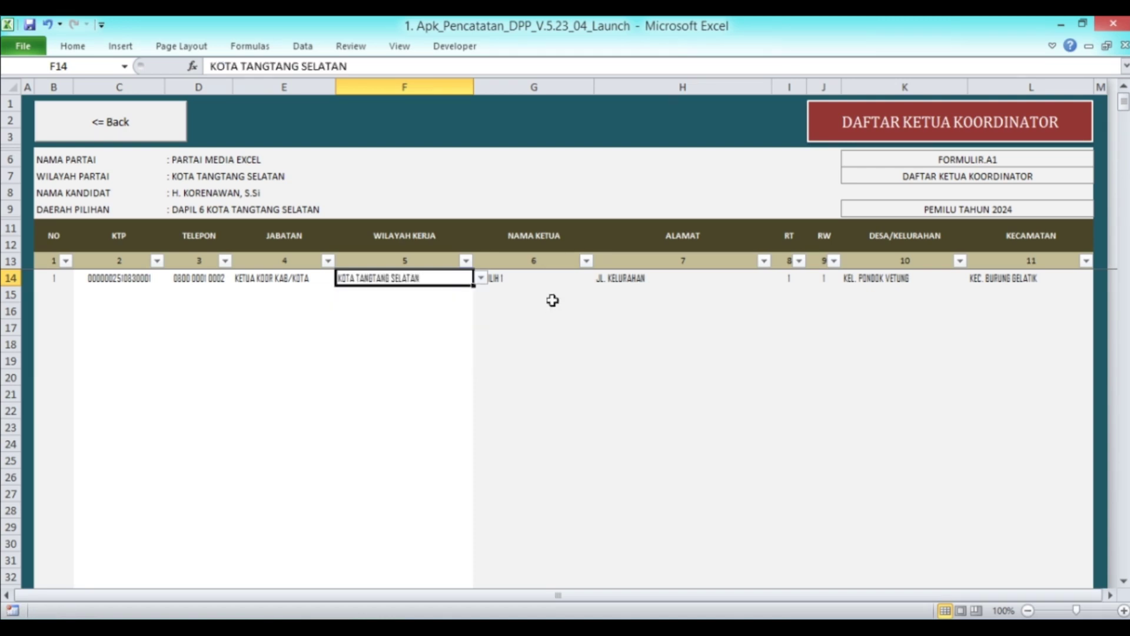
left_click(432, 294)
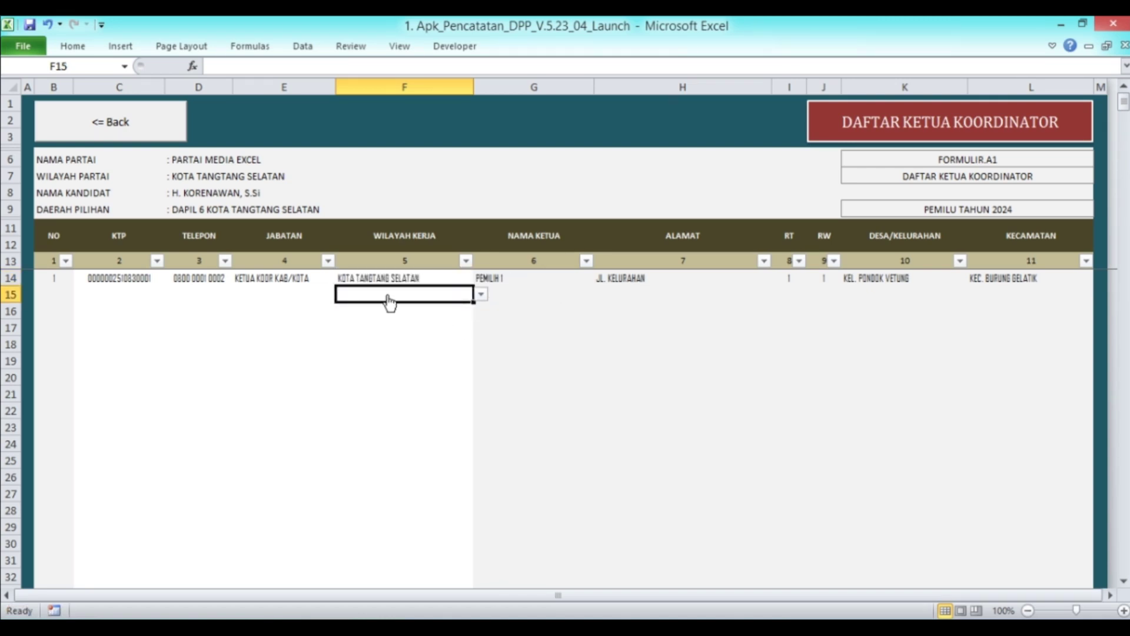
left_click(130, 290)
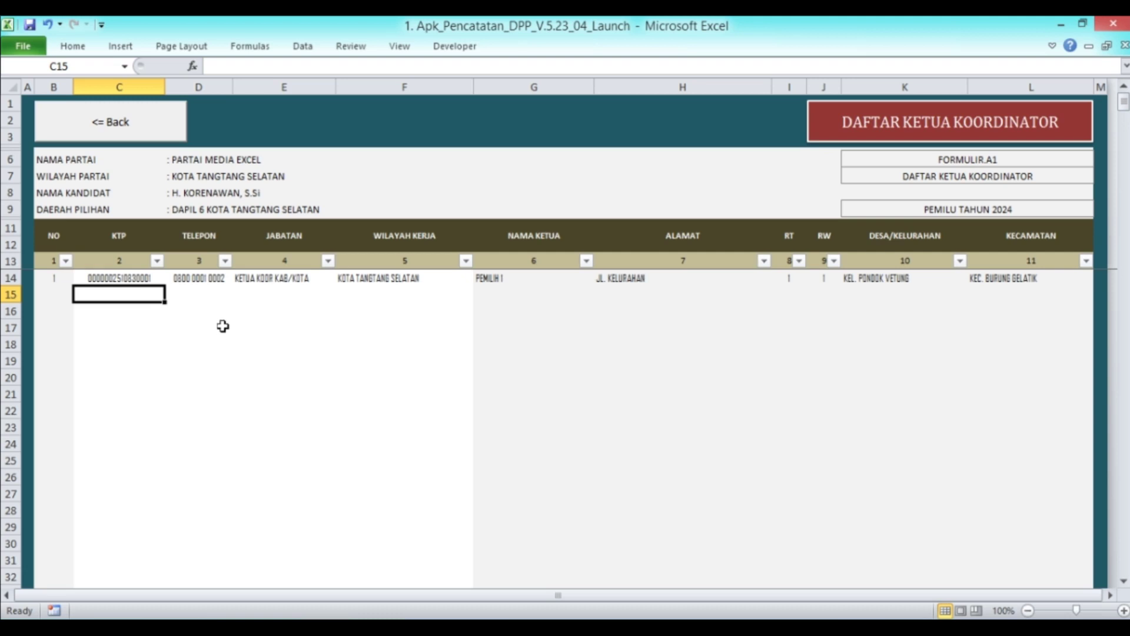
Copy the second voter's KTP number from cell C8 of the Data DPT sheet
left_click(159, 130)
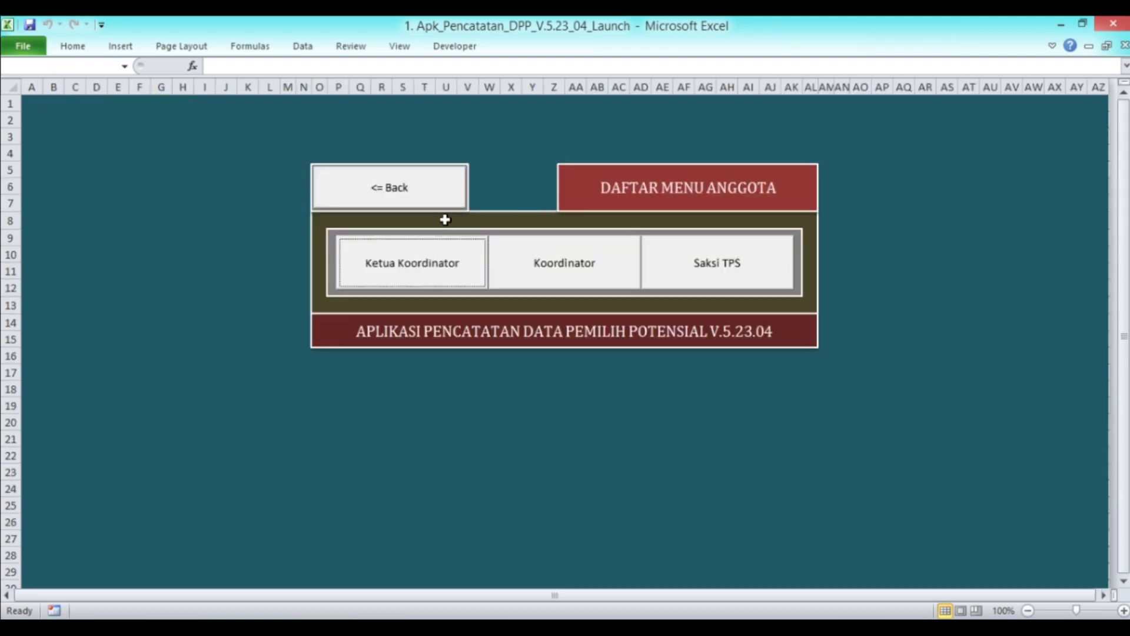
left_click(434, 201)
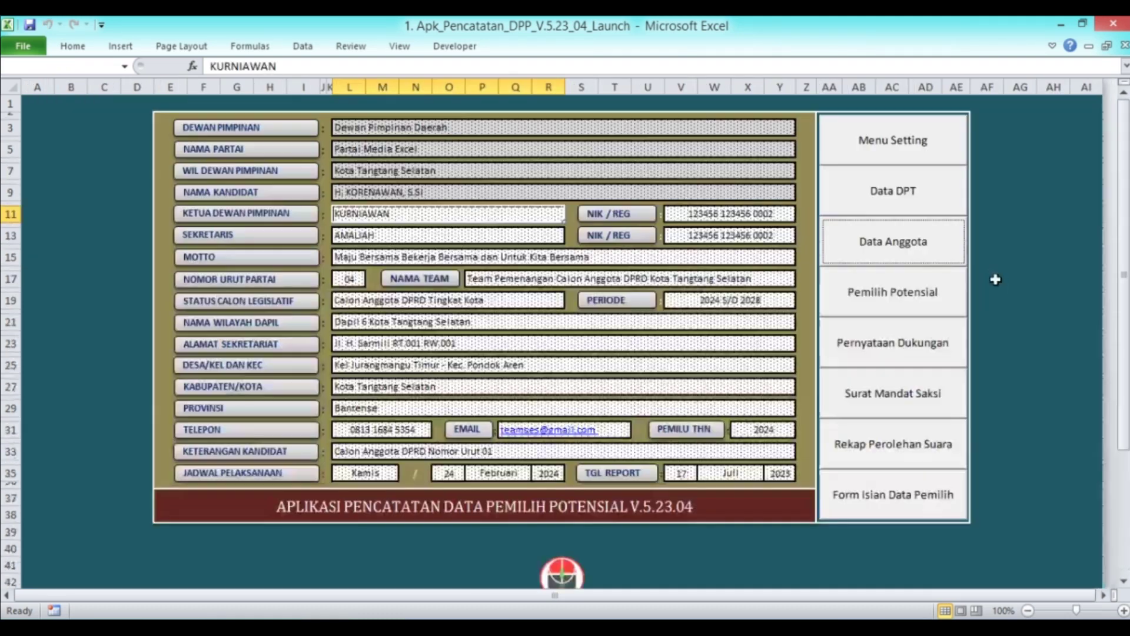
left_click(907, 196)
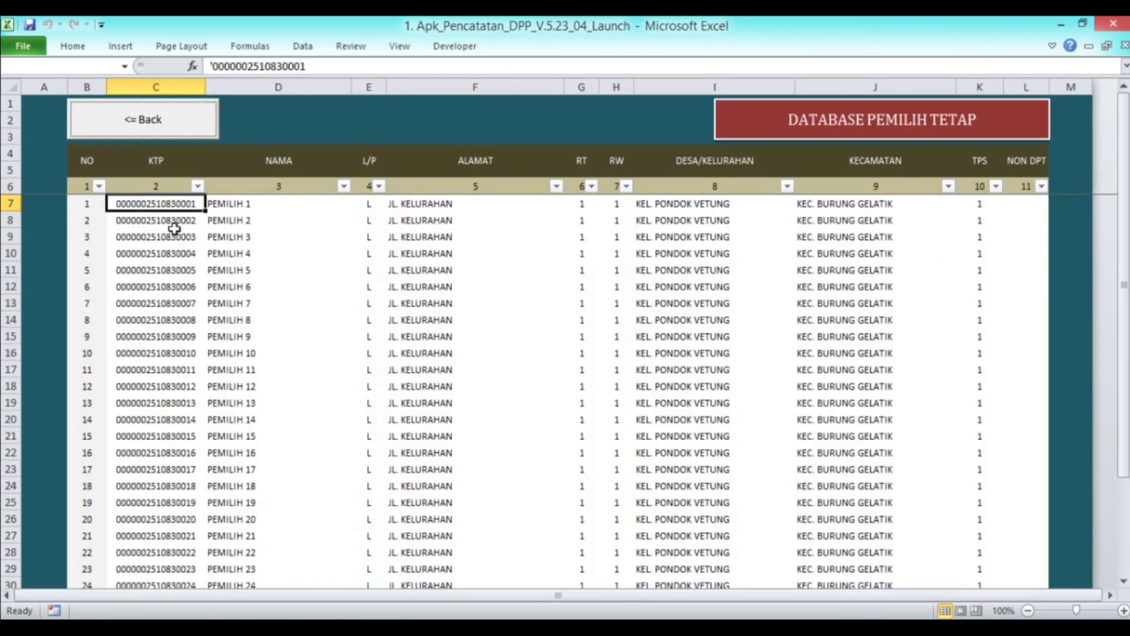
left_click(155, 226)
right_click(154, 228)
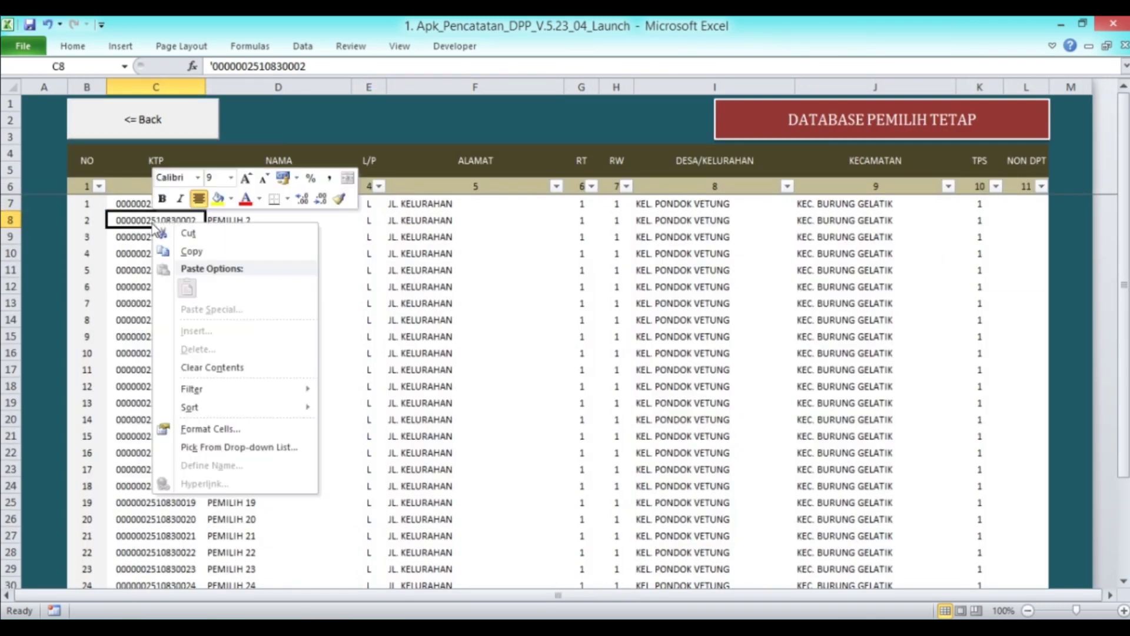
left_click(191, 252)
Return to the Daftar Ketua Koordinator list through the main and member menus
left_click(165, 123)
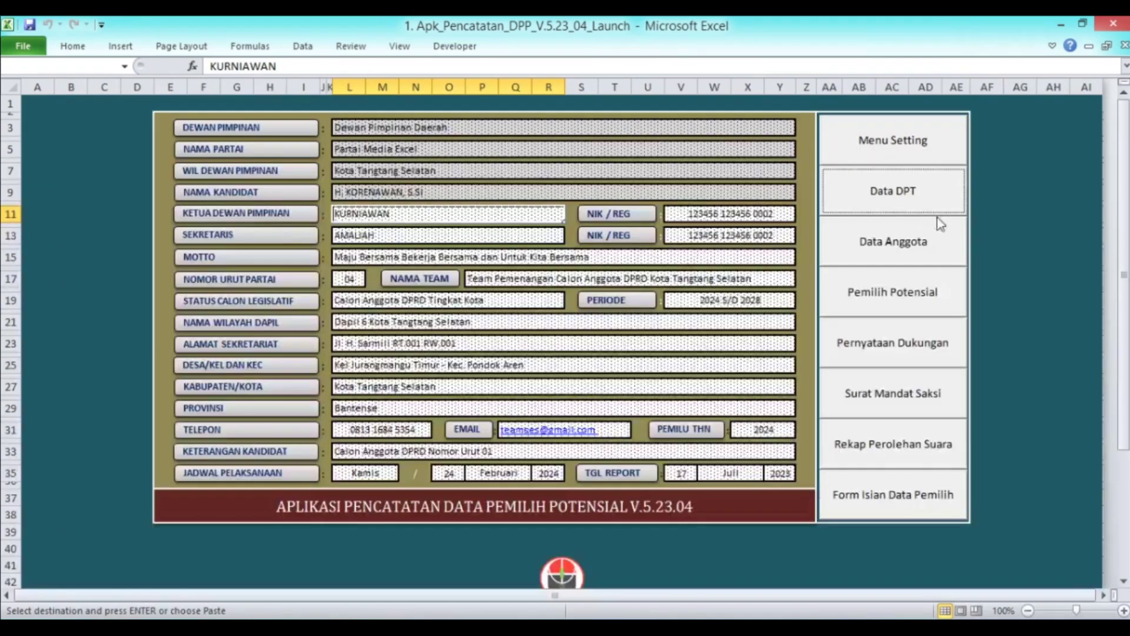
left_click(914, 244)
left_click(386, 280)
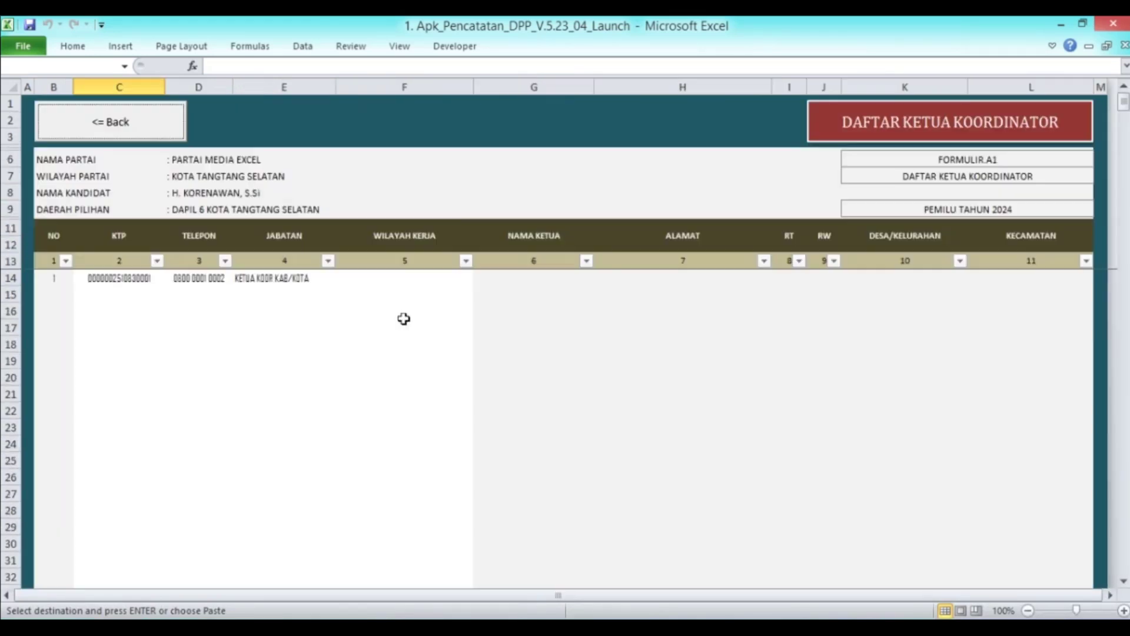
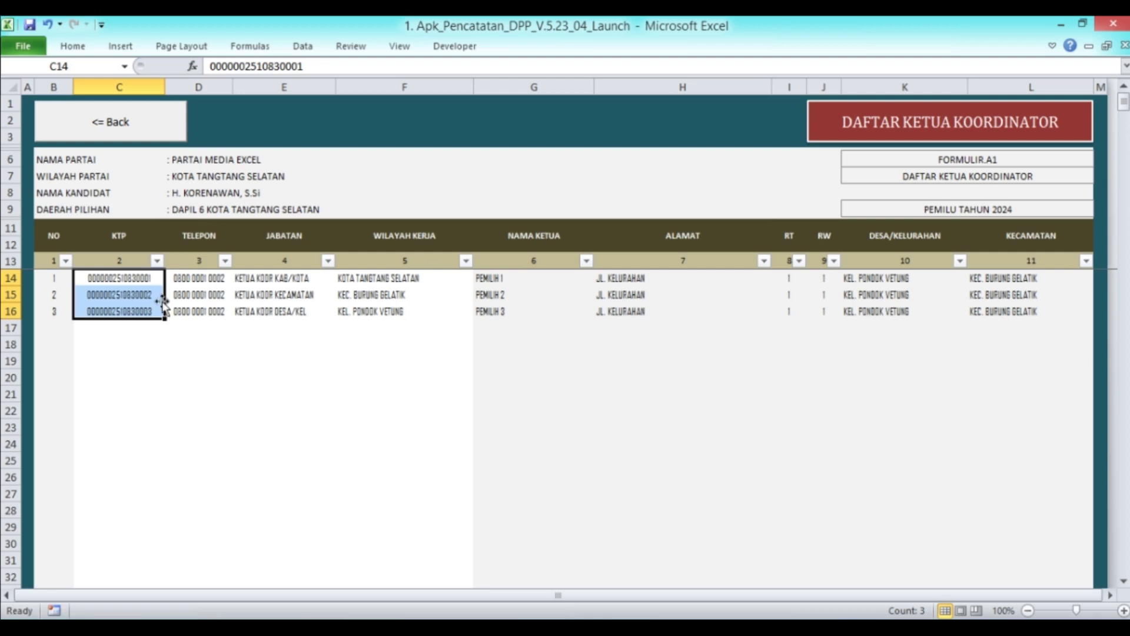
Copy the three KTP numbers C14:C16 into C14 of the coordinator members list
right_click(109, 287)
left_click(155, 317)
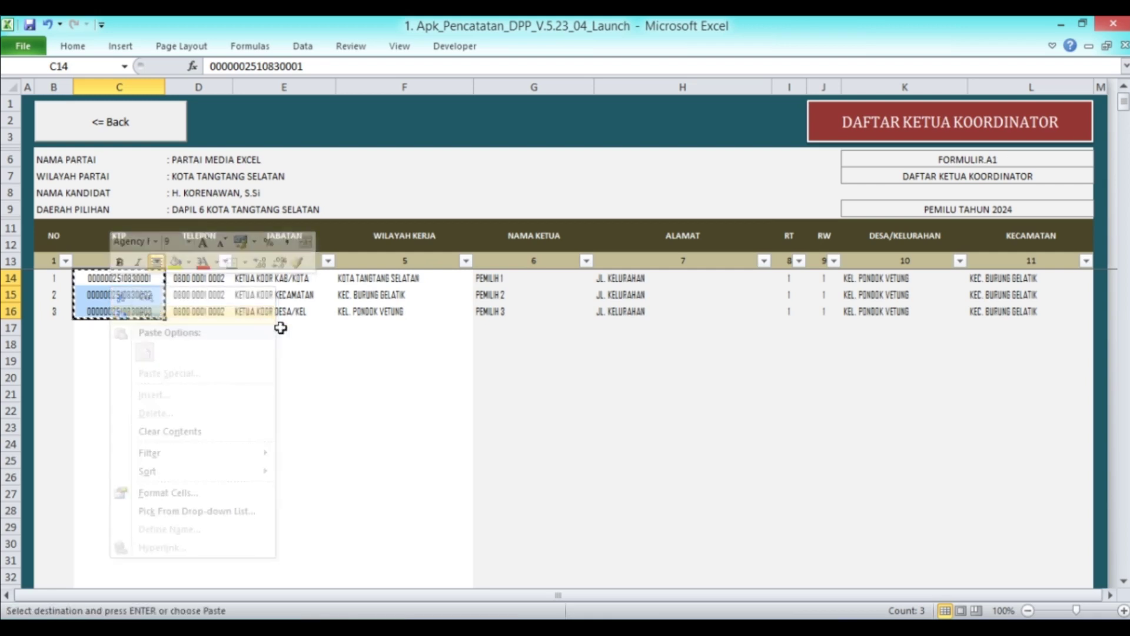
left_click(130, 131)
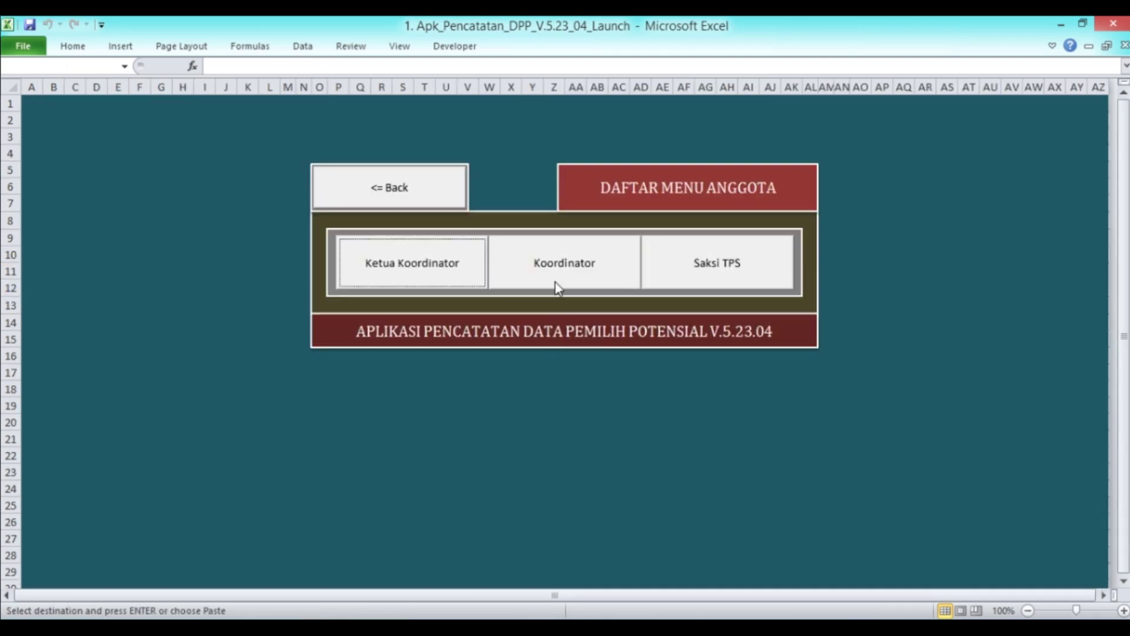
left_click(557, 285)
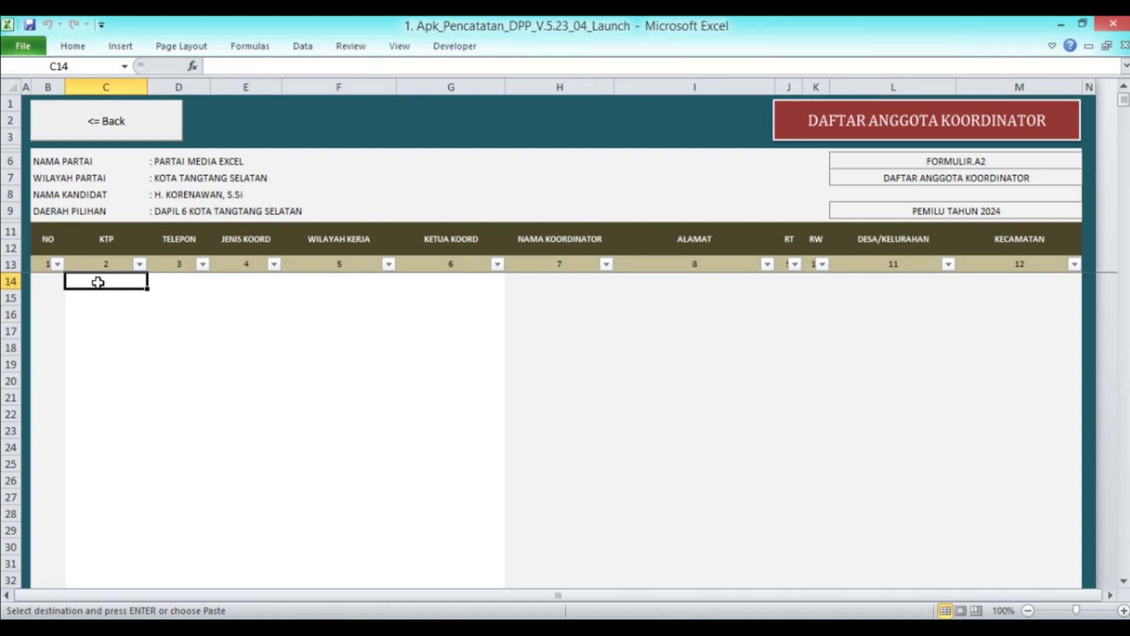
left_click(101, 118)
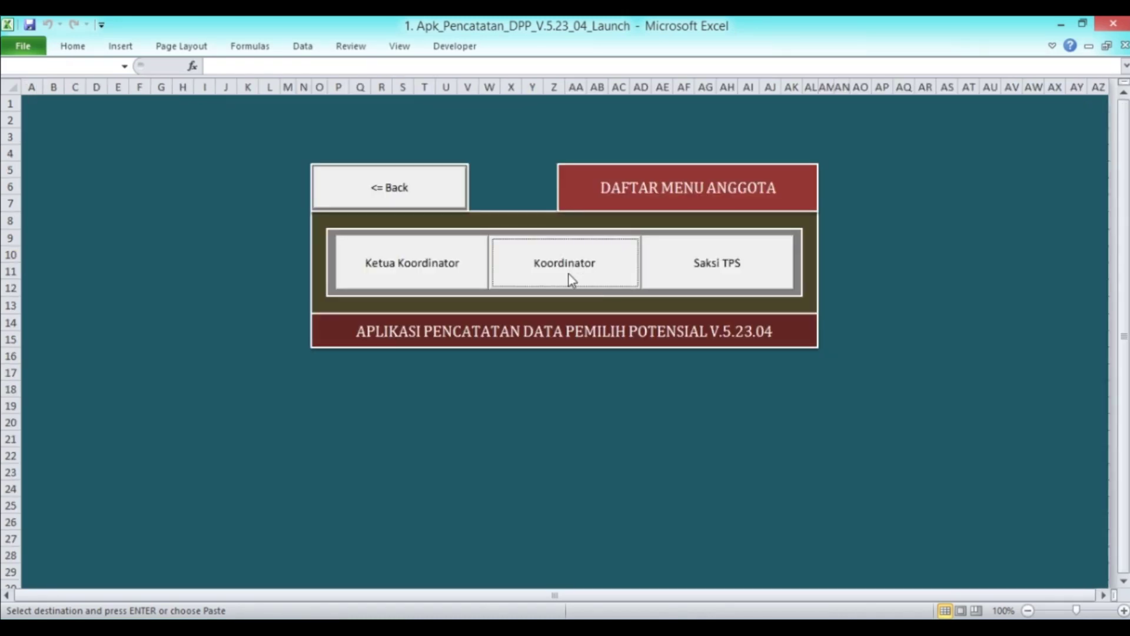
left_click(581, 278)
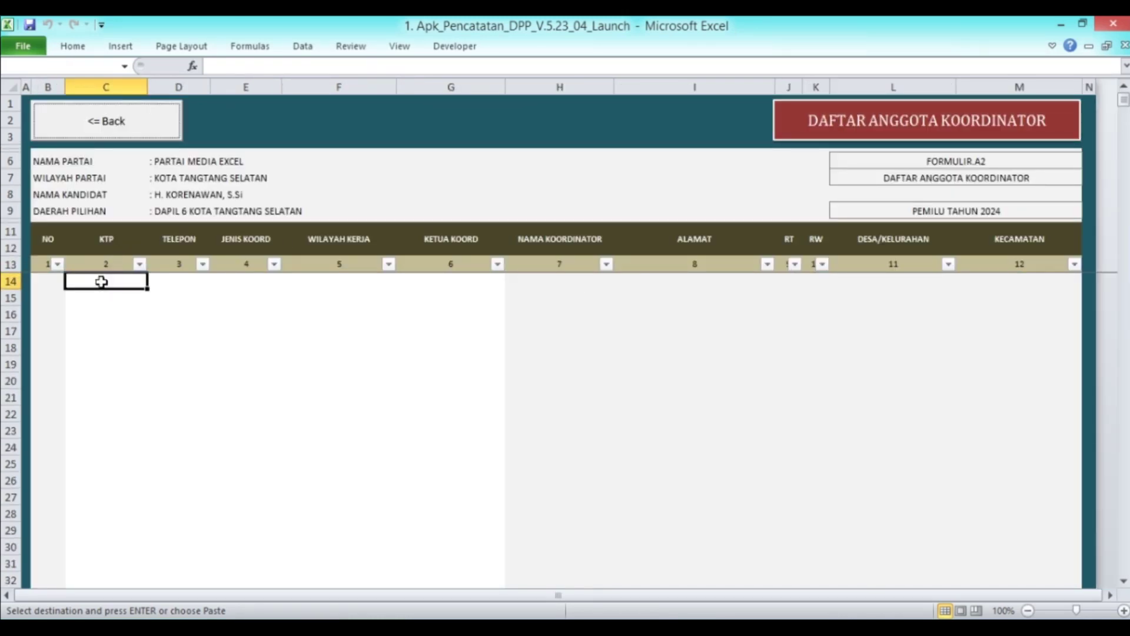
right_click(101, 280)
left_click(161, 344)
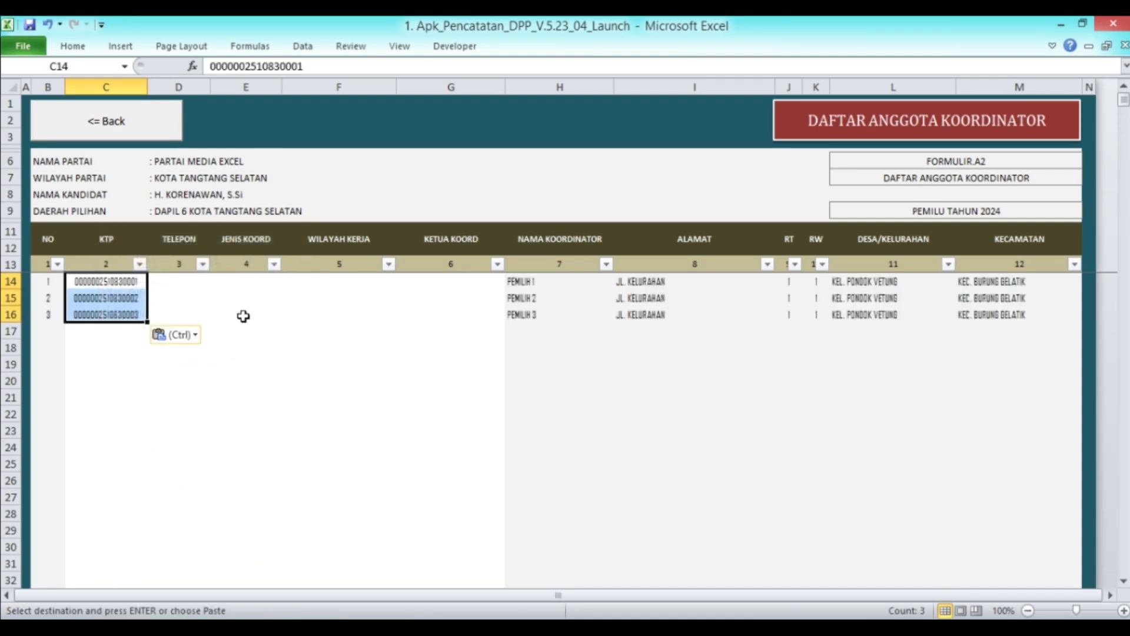
Copy phone numbers D14:D16 from the chair list and paste them as values into D14
left_click(176, 125)
left_click(443, 282)
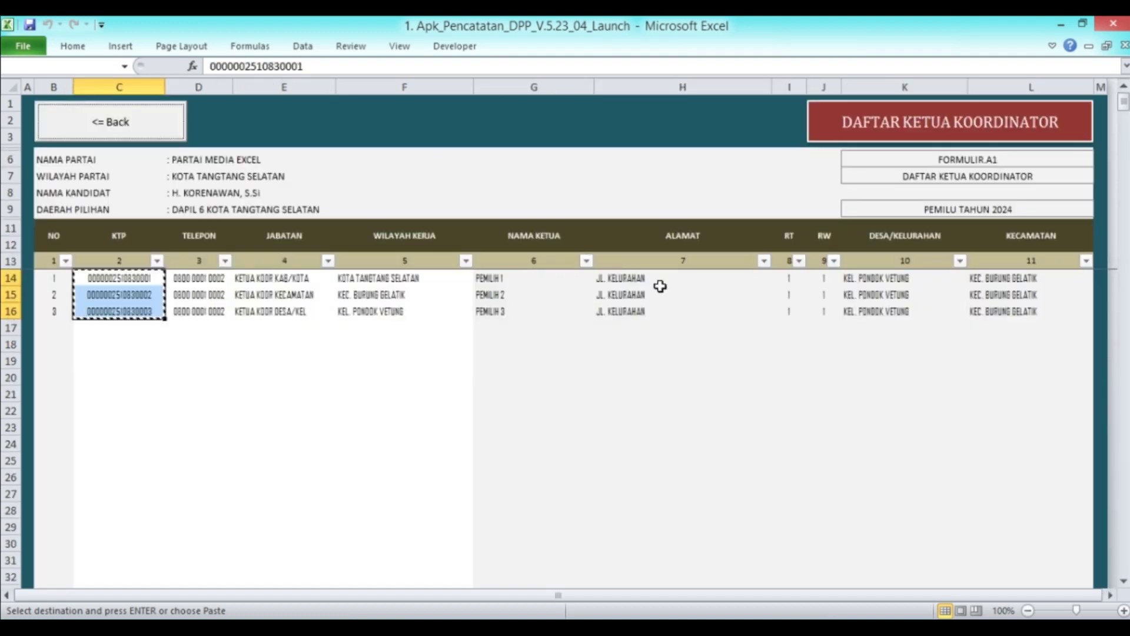
left_click_drag(212, 278, 214, 305)
key("ctrl+c")
left_click(148, 122)
left_click(543, 281)
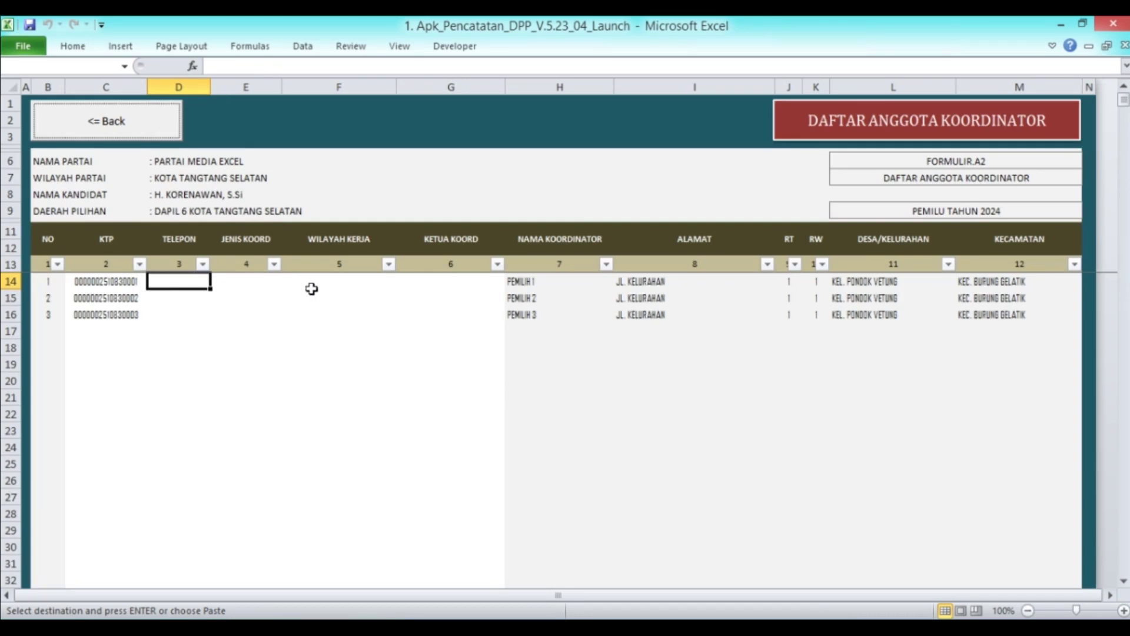
left_click(189, 277)
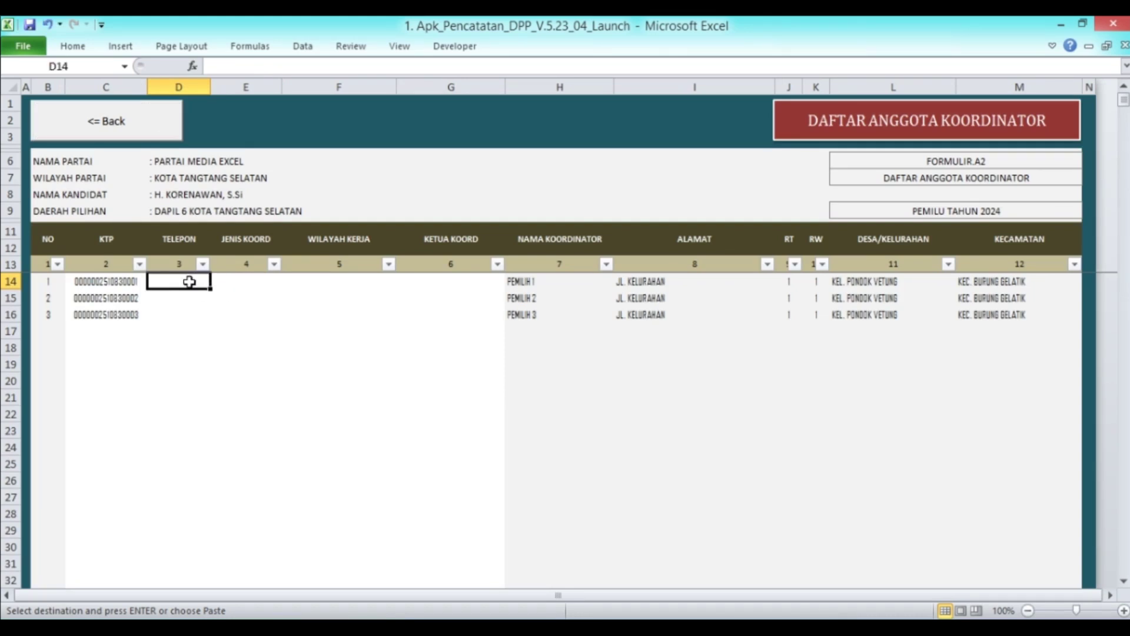
right_click(190, 281)
left_click(257, 348)
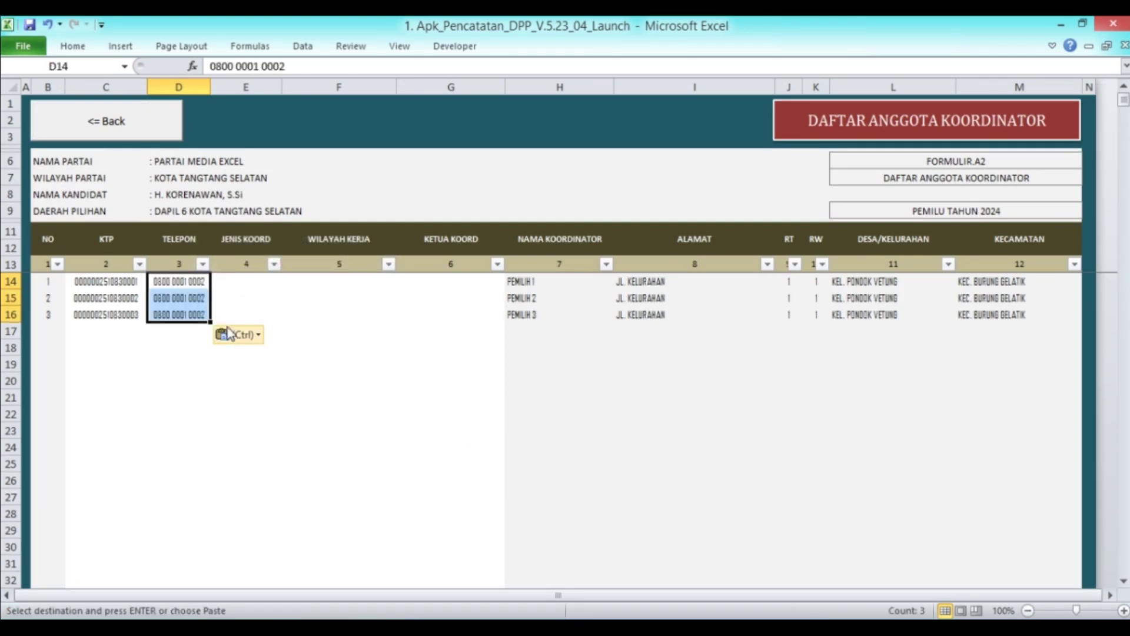
Set E14:E16 coordinator types to KOOR KAB/KOTA, KOOR KECAMATAN and KOOR DESA/KEL
left_click(221, 283)
left_click(289, 281)
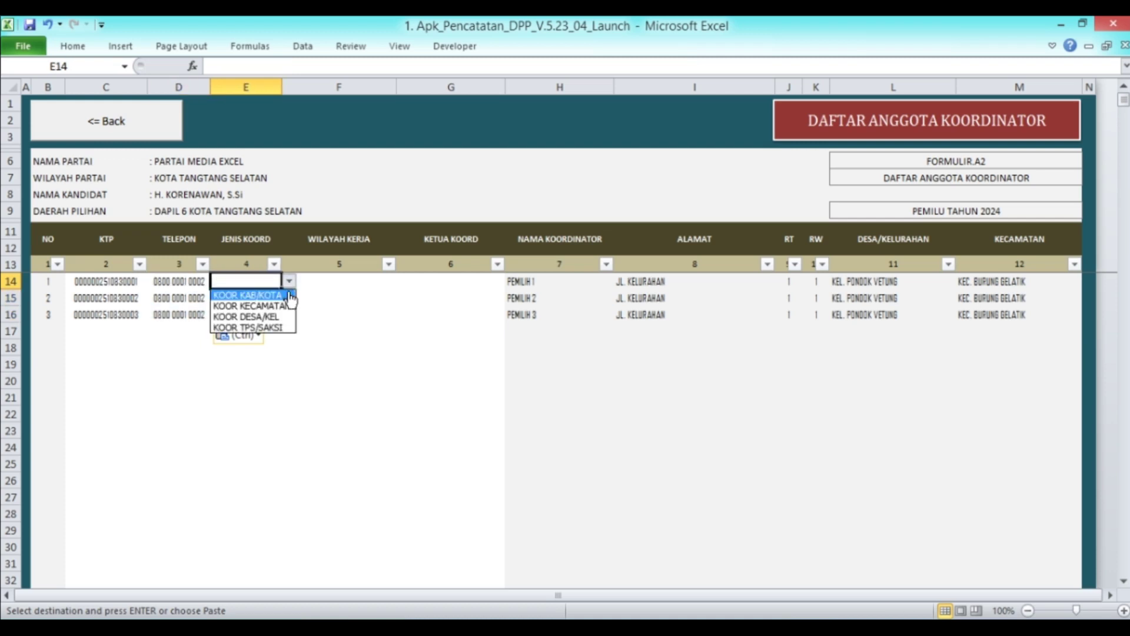
left_click(285, 293)
left_click(263, 299)
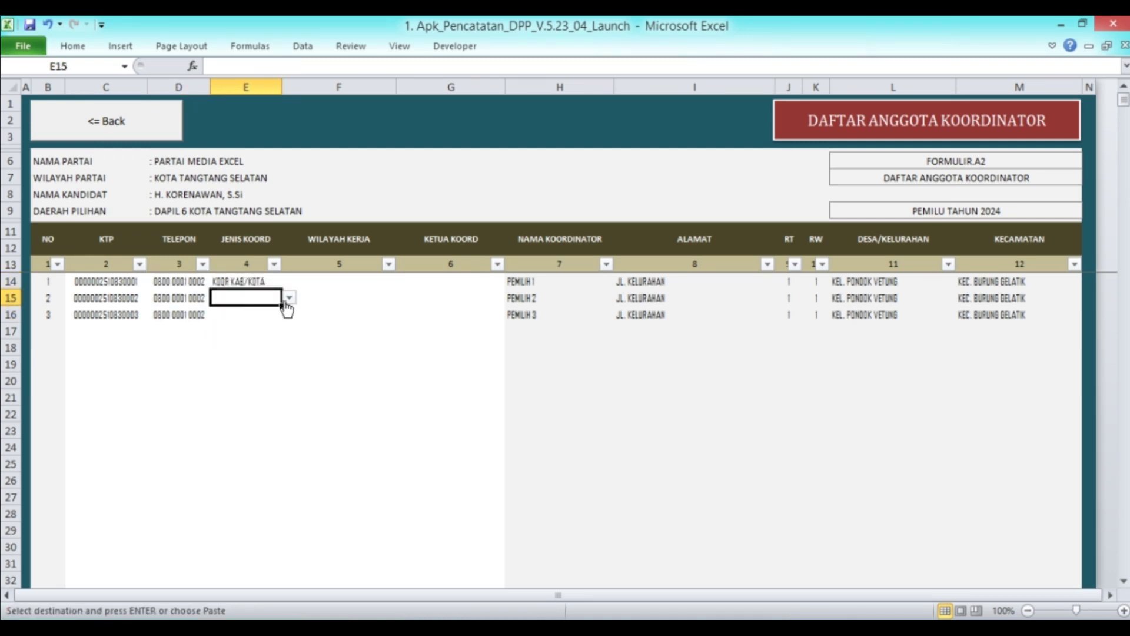
left_click(289, 298)
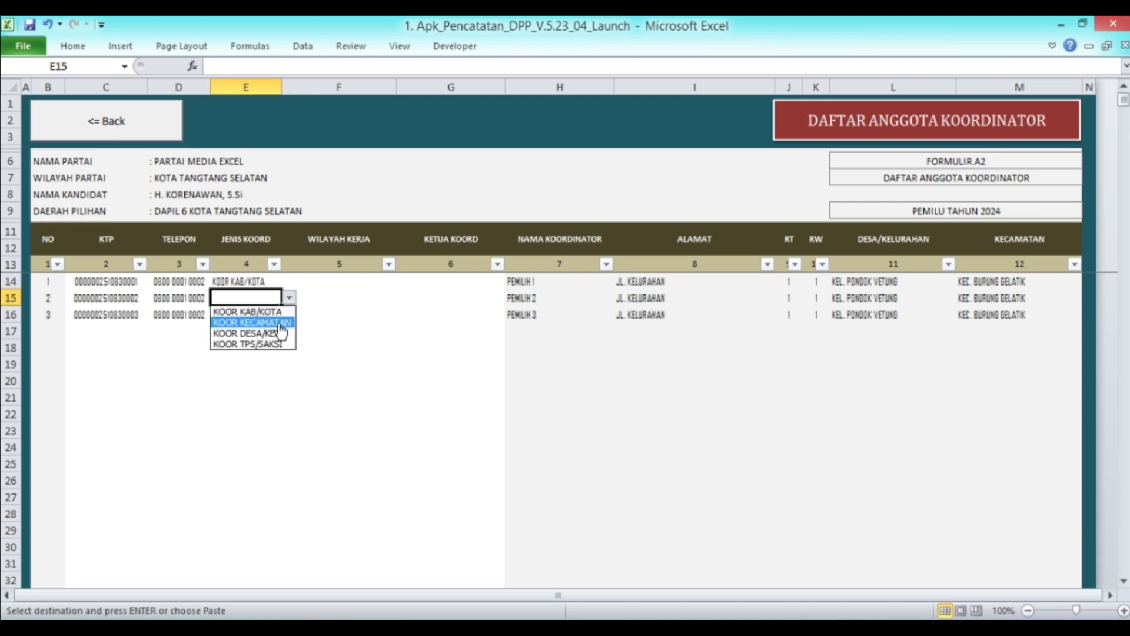
left_click(279, 324)
left_click(263, 315)
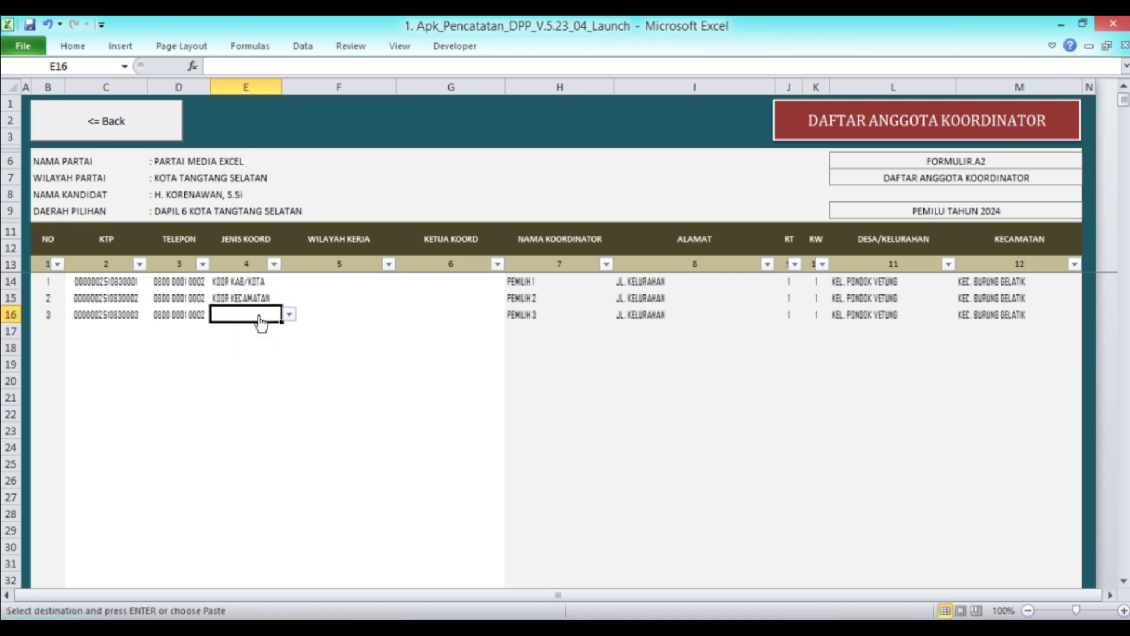
left_click(289, 314)
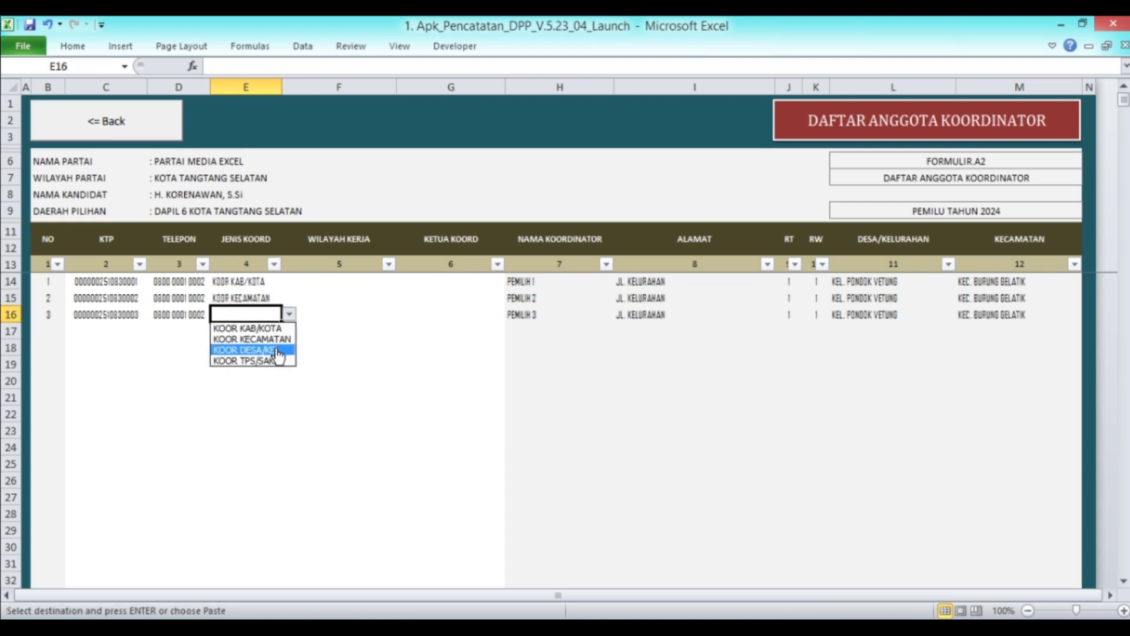
left_click(277, 350)
Set F14's work area to KOTA TANGTANG SELATAN
left_click(316, 281)
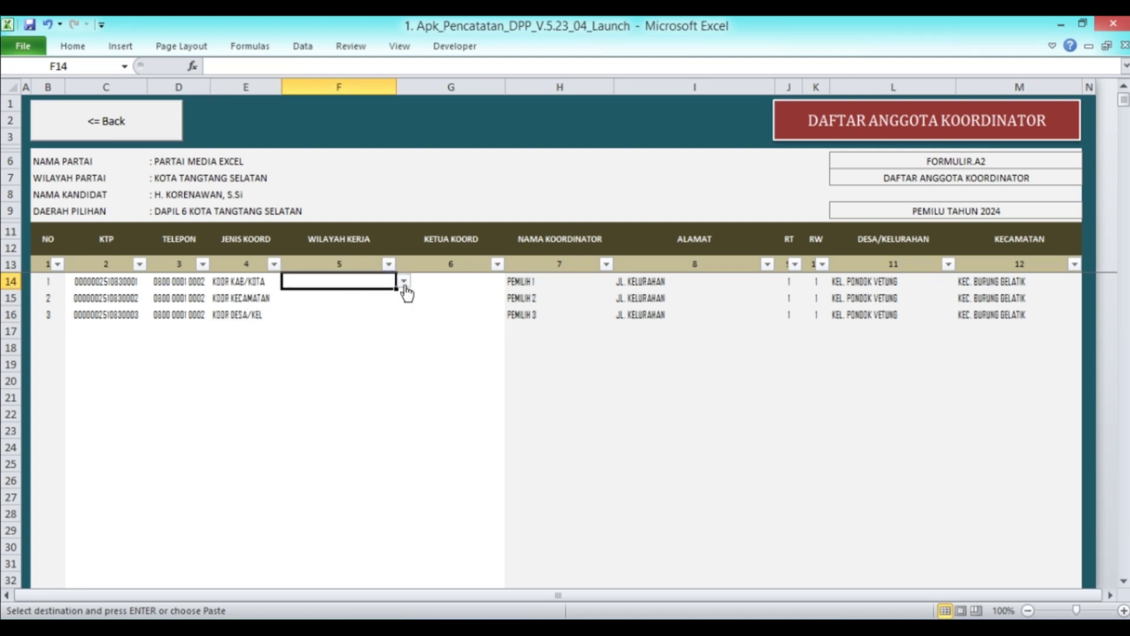
left_click(405, 282)
left_click(389, 296)
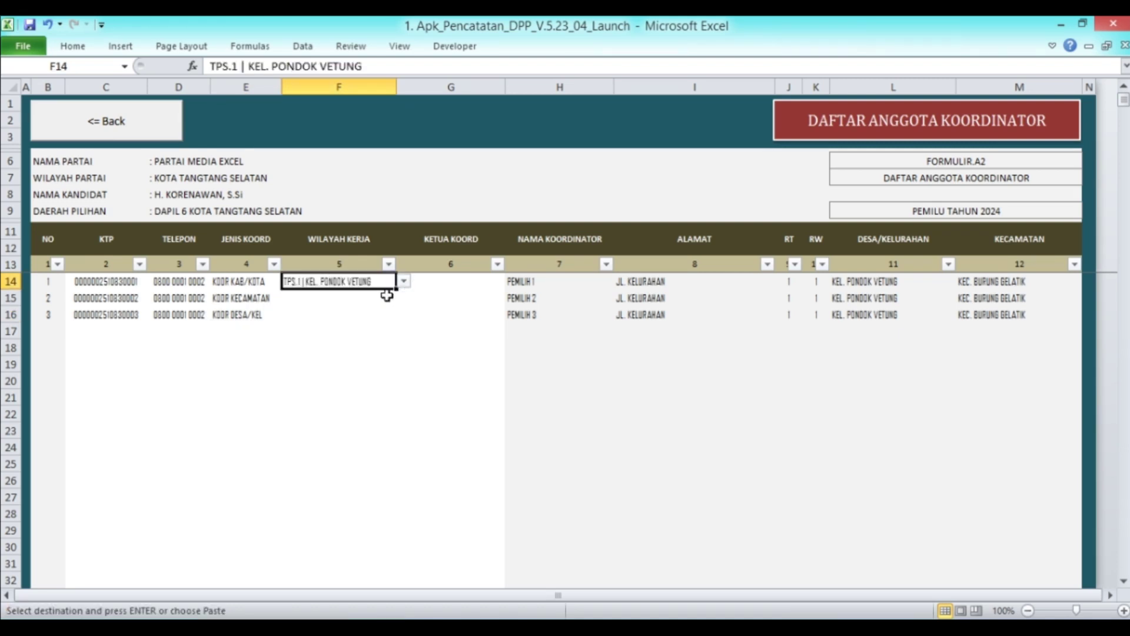
left_click(404, 282)
left_click(404, 297)
left_click(404, 296)
left_click(361, 296)
Set F15 to KEC. BURUNG GELATIK and F16 to KEL. PONDOK VETUNG
left_click(362, 301)
left_click(404, 298)
left_click(403, 312)
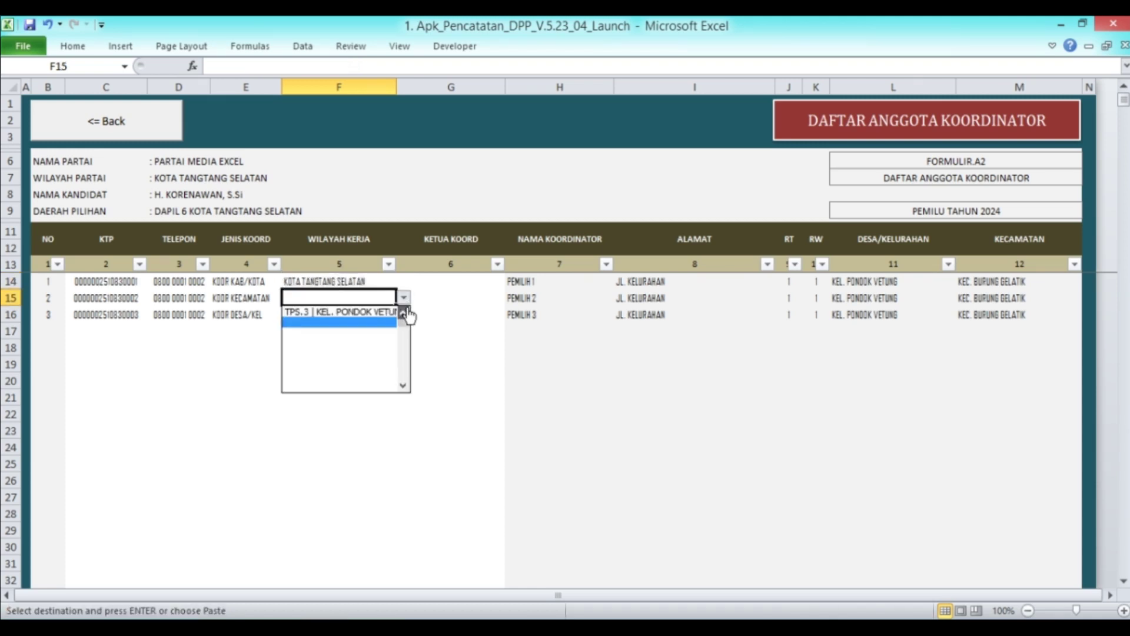
left_click(404, 313)
left_click(404, 312)
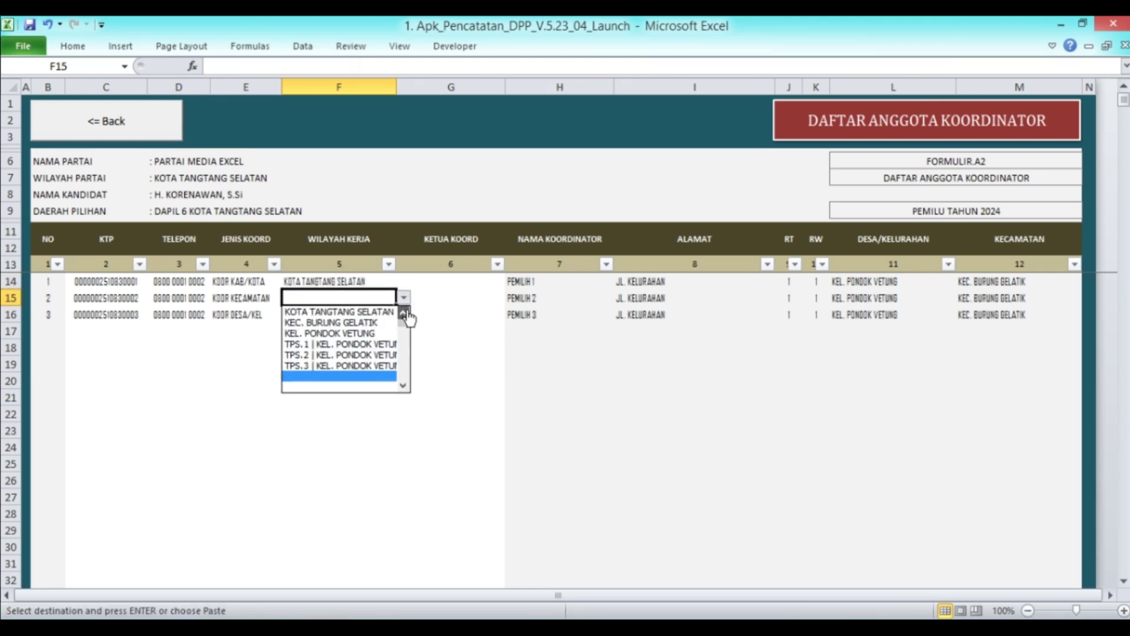
left_click(371, 324)
left_click(372, 316)
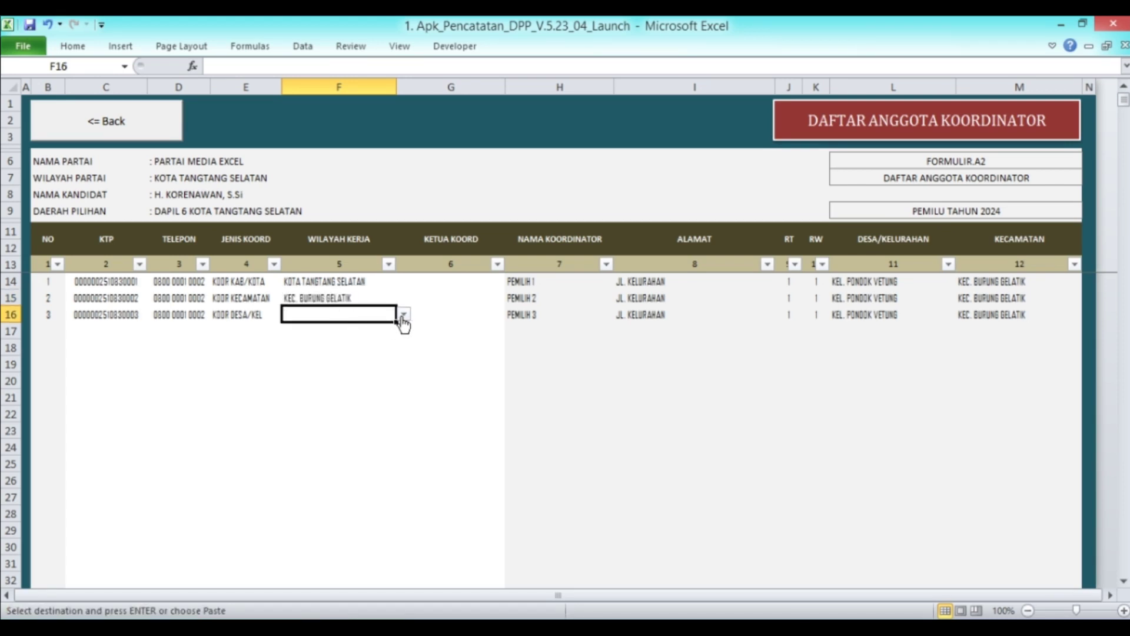
left_click(403, 314)
left_click(403, 330)
left_click(404, 331)
left_click(403, 331)
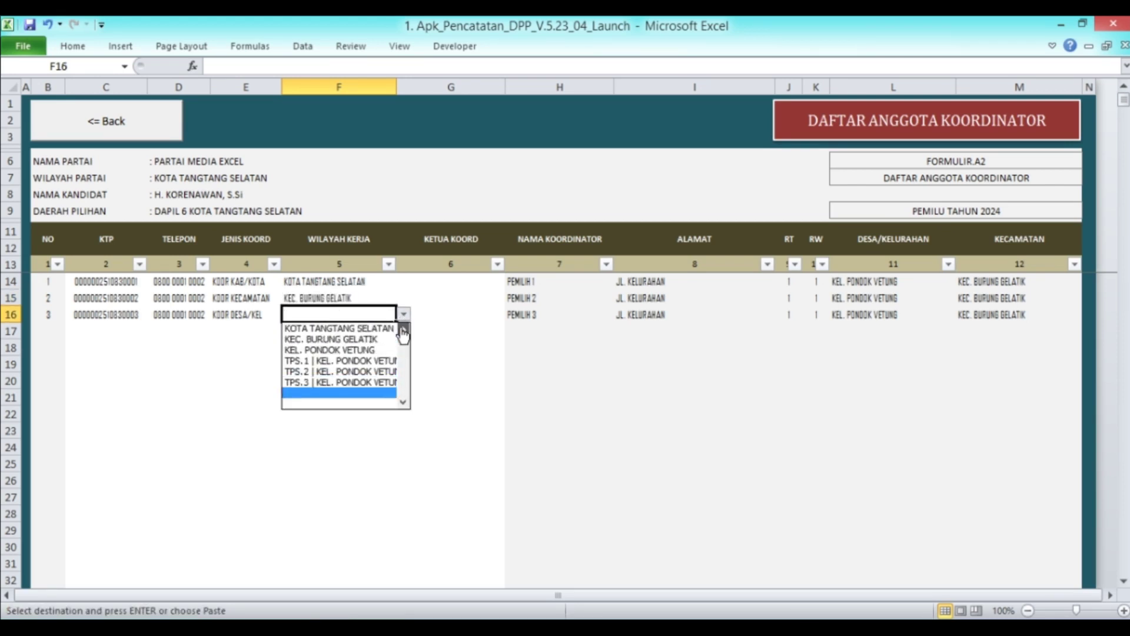
left_click(371, 350)
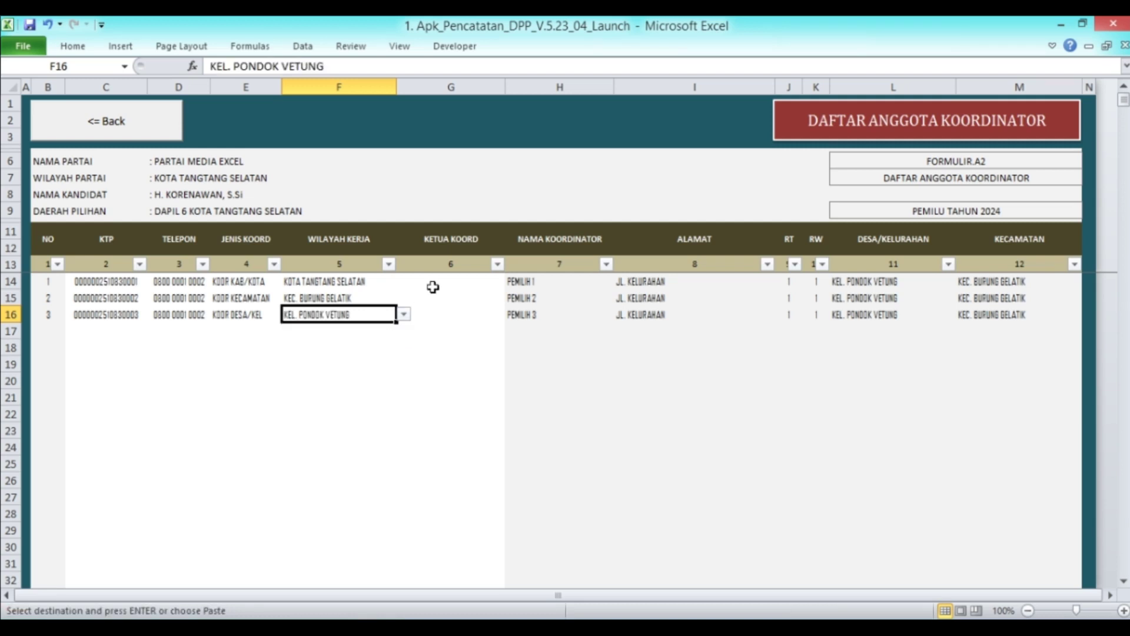
left_click(435, 284)
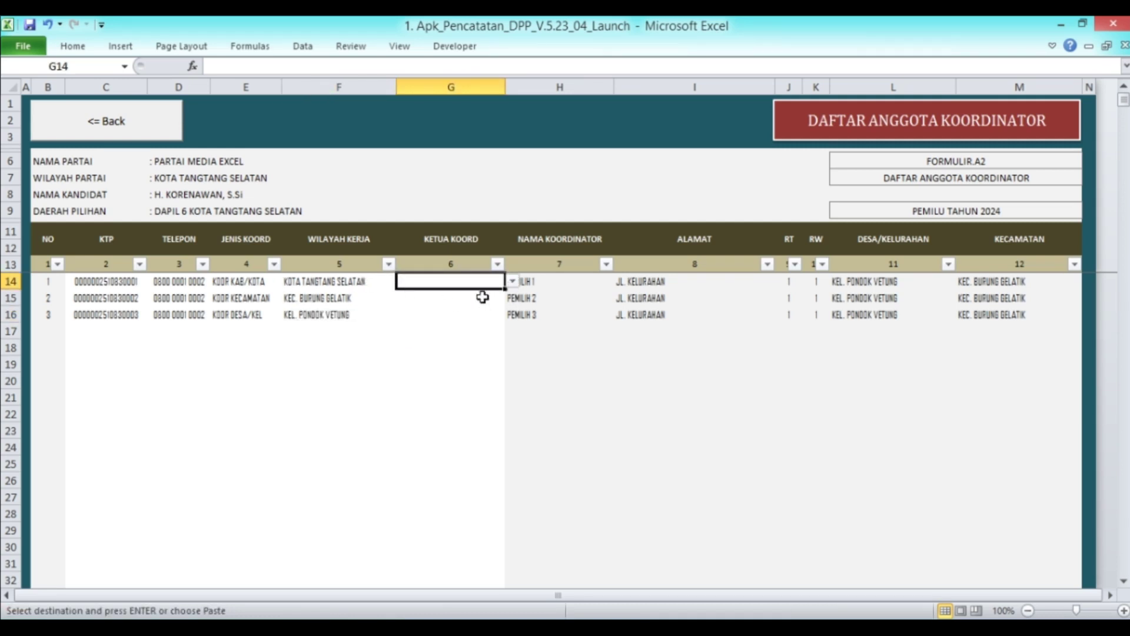
Set G14's chair coordinator to PEMILIH 1 and check the chair coordinators list
left_click(448, 314)
left_click(447, 282)
left_click(512, 281)
left_click(512, 294)
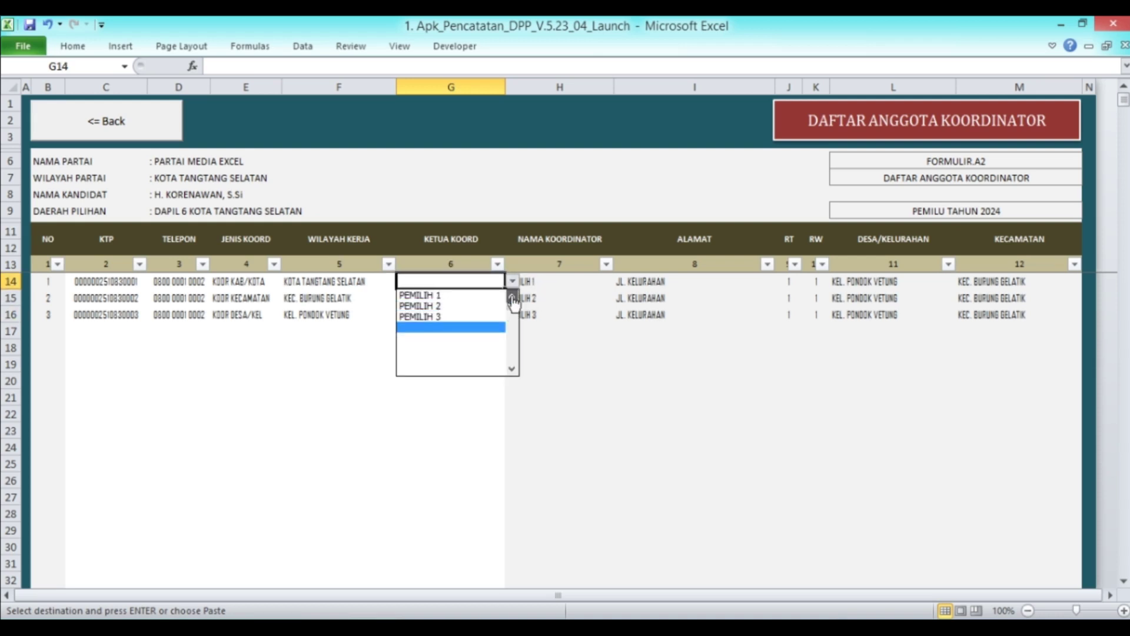
left_click(472, 296)
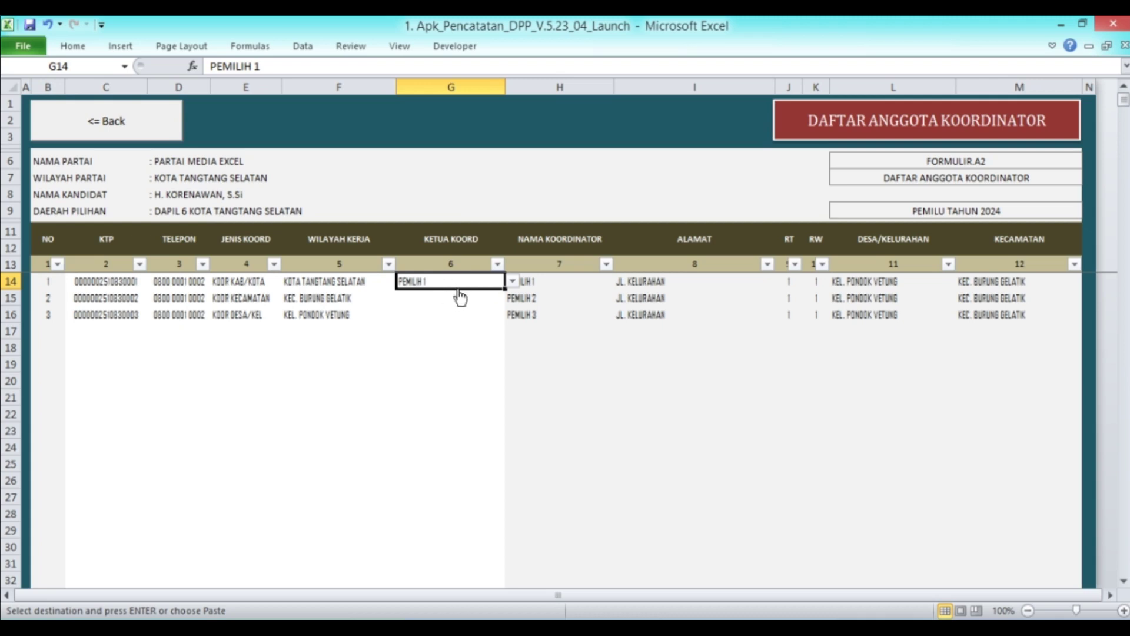
left_click(166, 131)
left_click(429, 270)
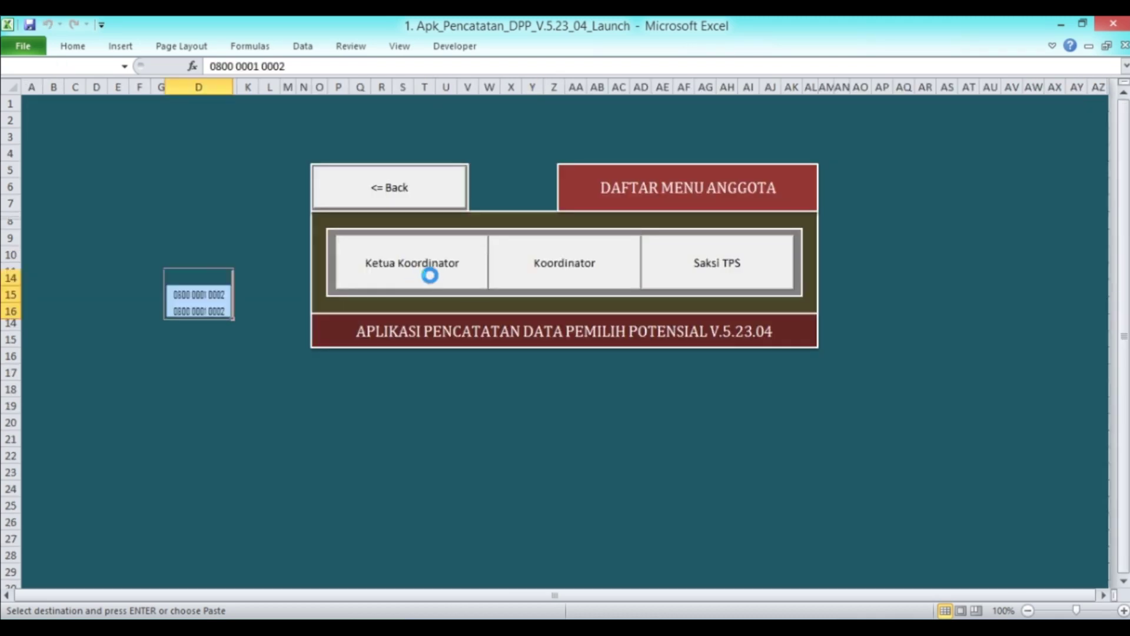
left_click(144, 121)
left_click(559, 268)
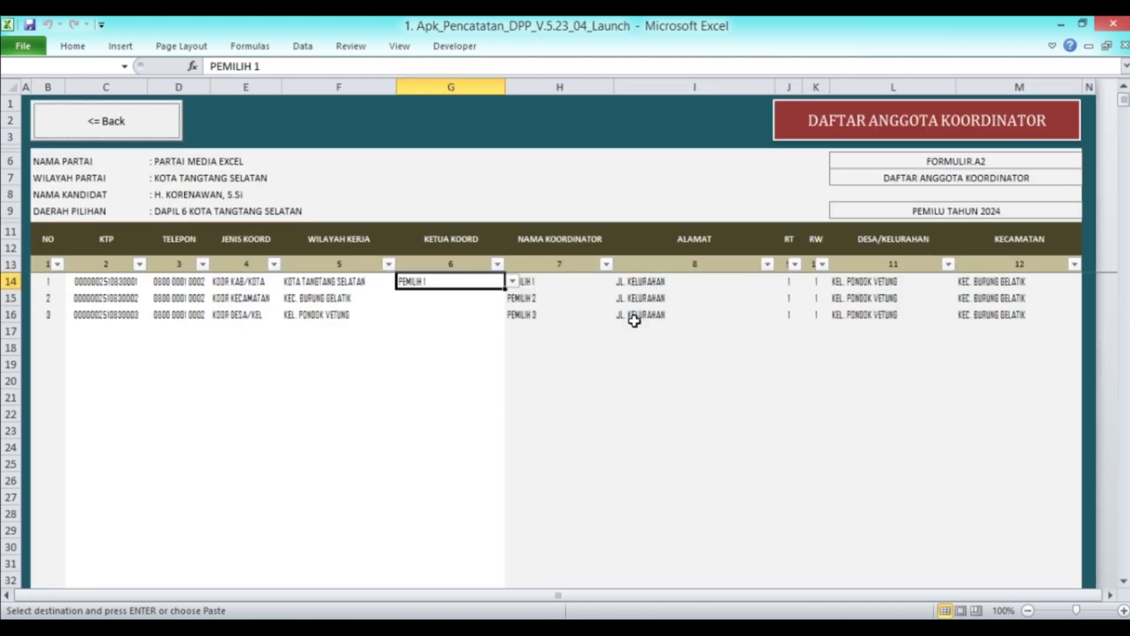
Set G15's chair coordinator to PEMILIH 1
left_click(442, 299)
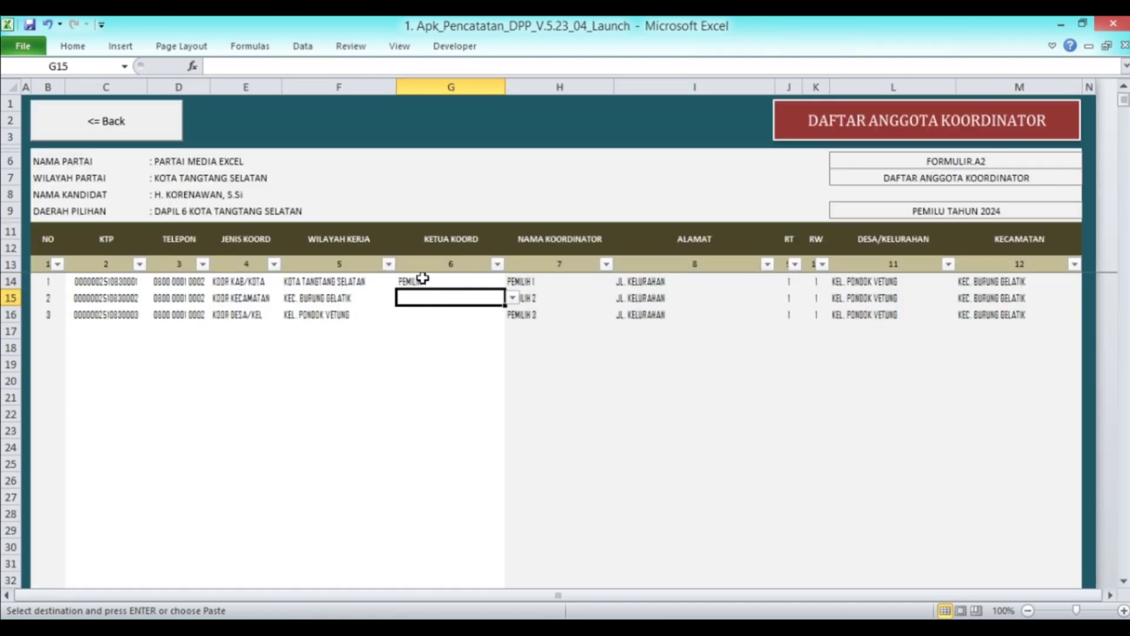
left_click(513, 298)
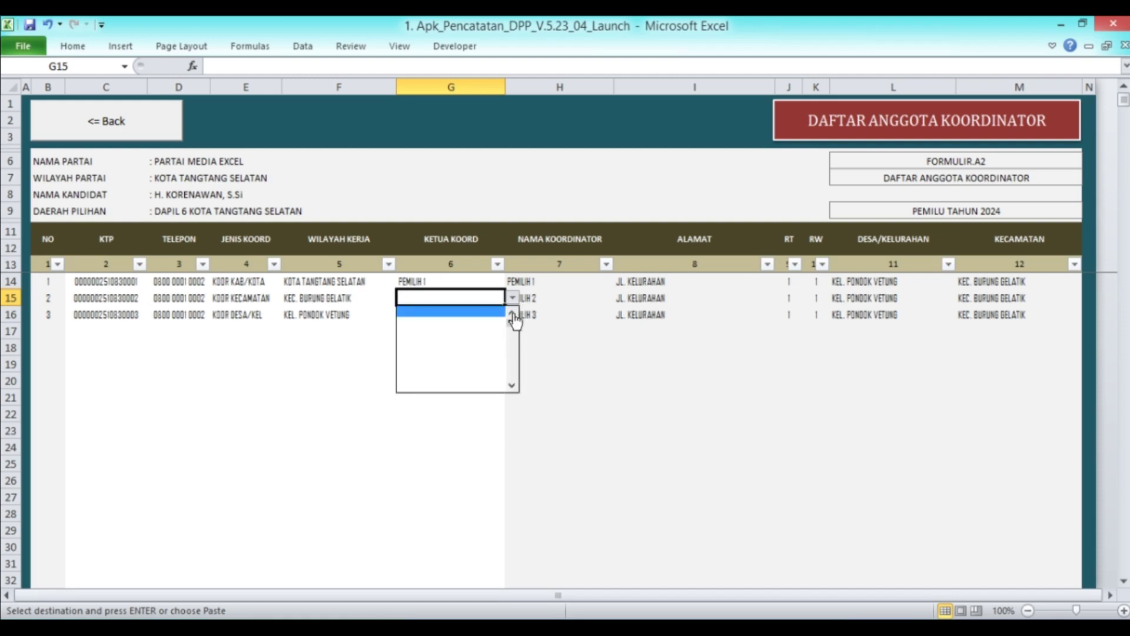
left_click(512, 314)
left_click(512, 314)
left_click(461, 323)
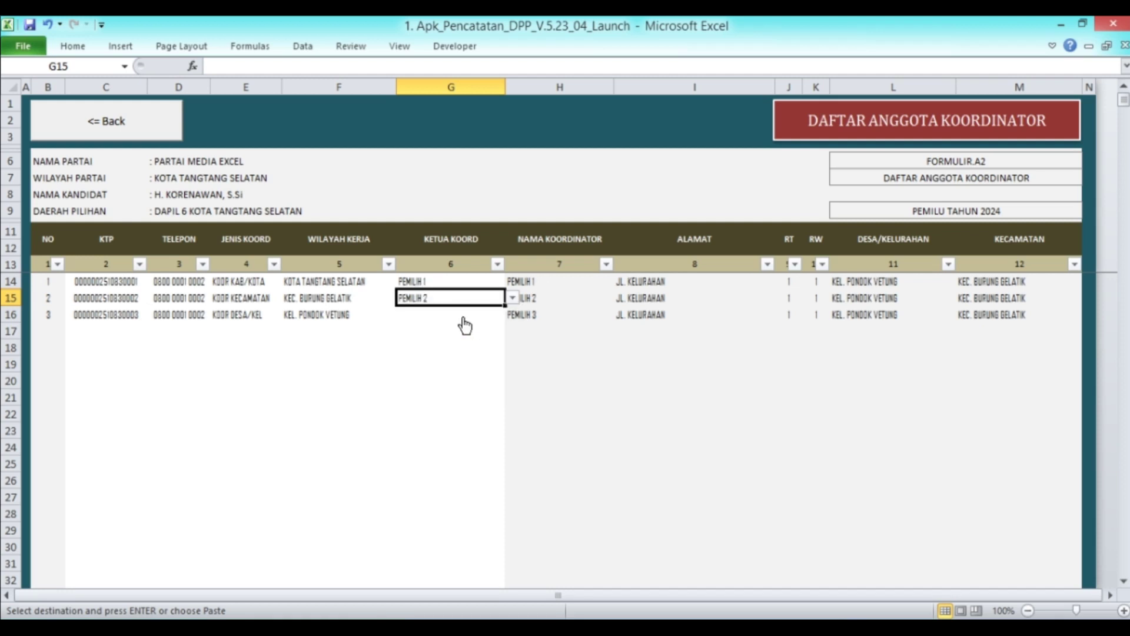
left_click(513, 298)
left_click(513, 311)
left_click(470, 311)
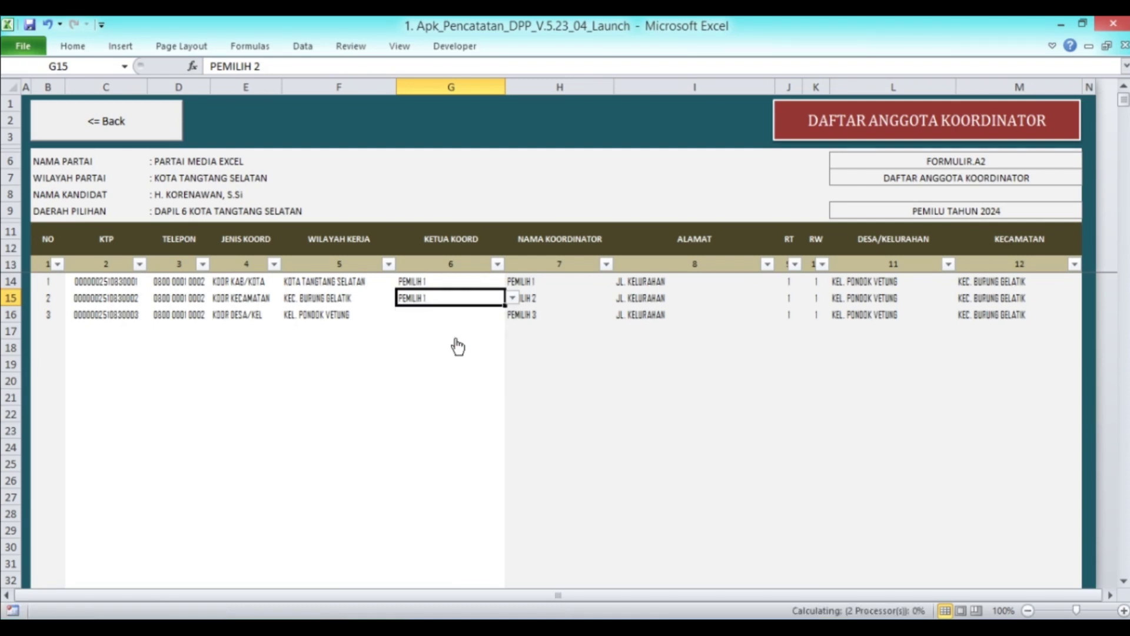
Make PEMILIH 2 the chair of the KOOR DESA/KEL row in G16, then return to the member menu
left_click(428, 318)
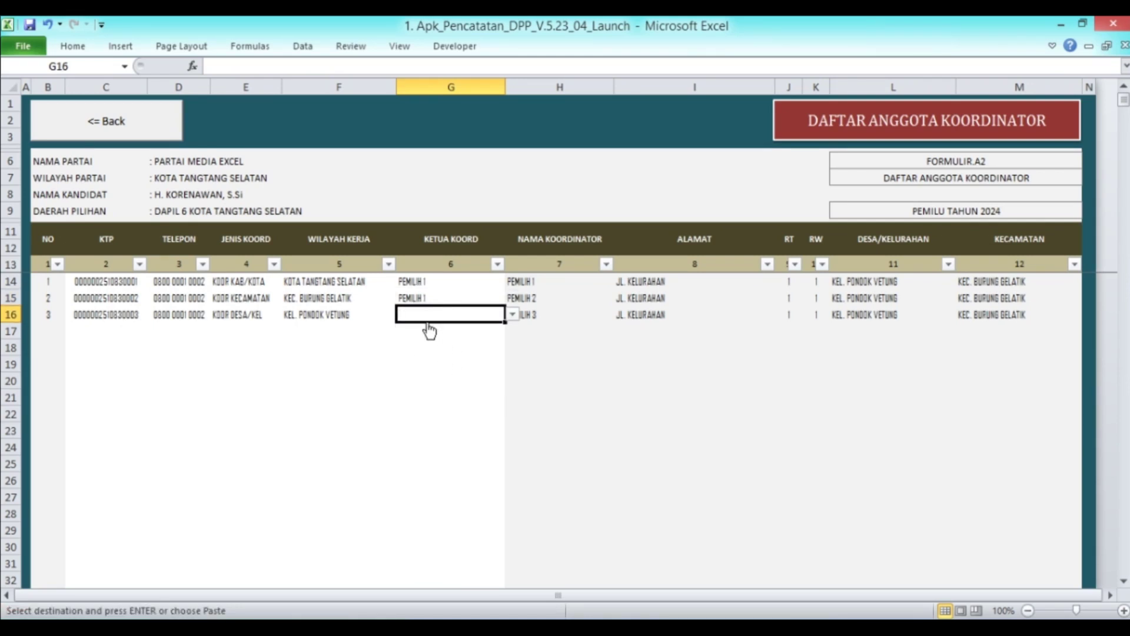
left_click(556, 320)
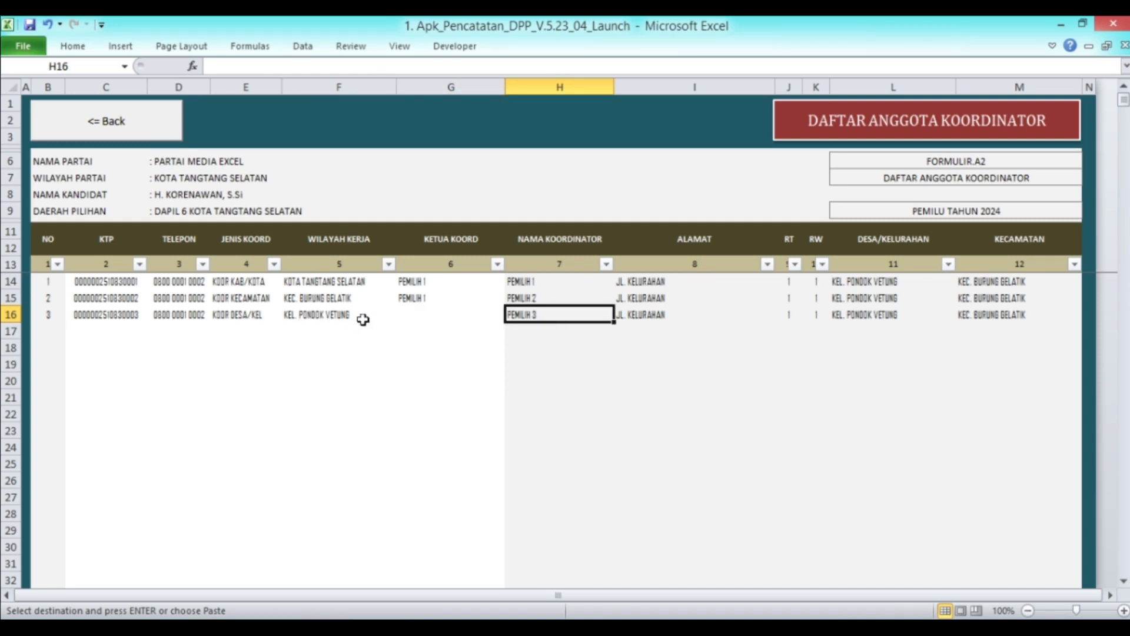
left_click(436, 317)
left_click(513, 315)
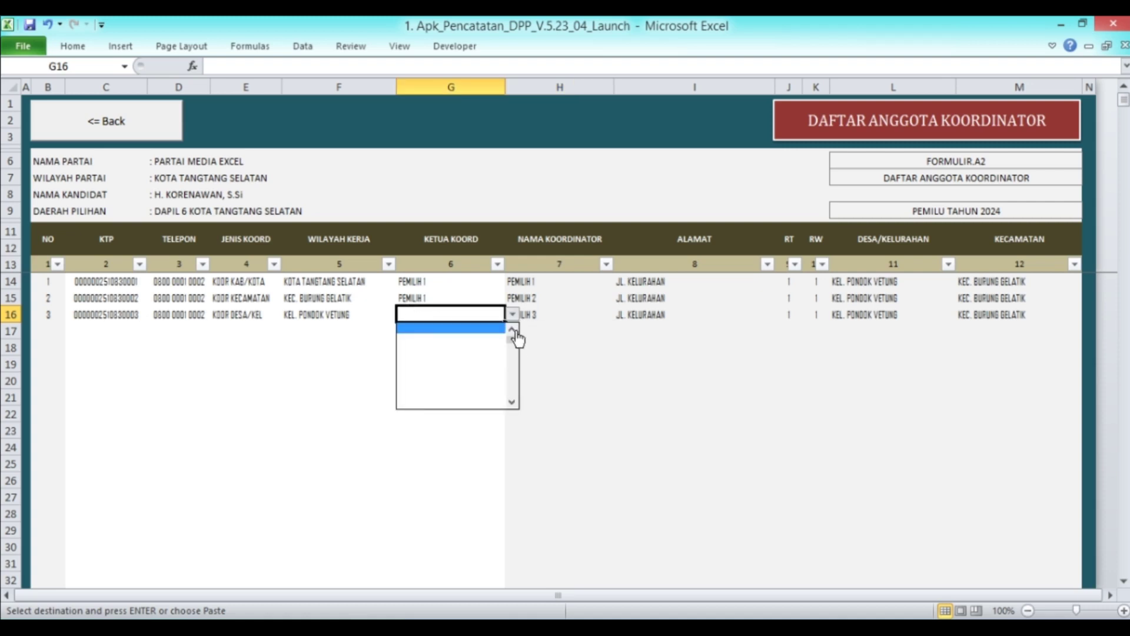
left_click(549, 316)
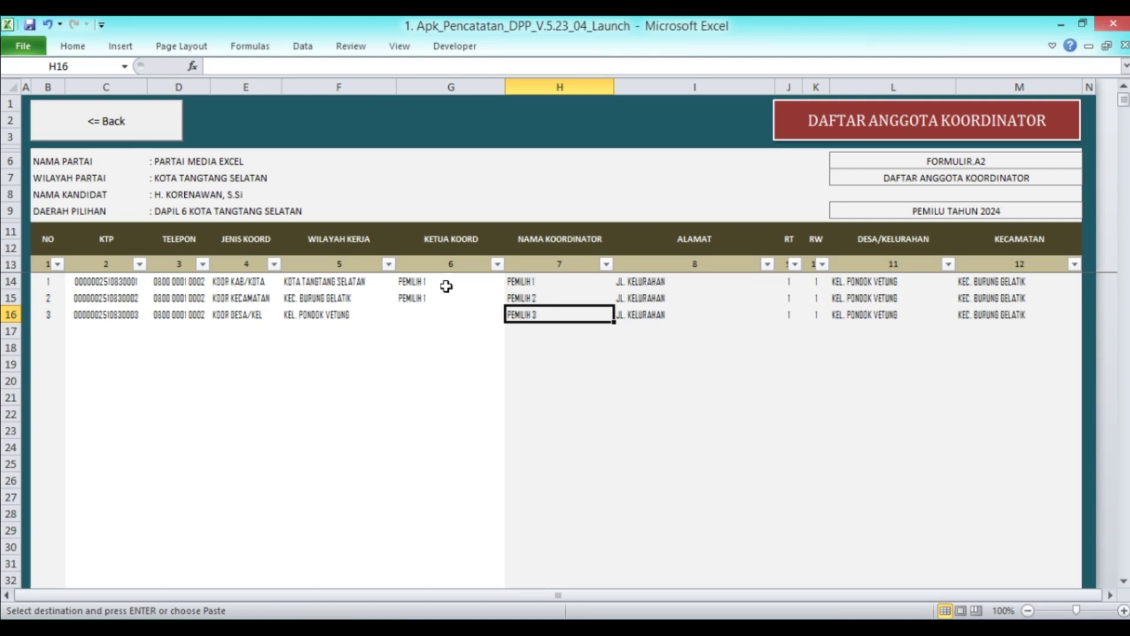
left_click(433, 312)
left_click(513, 314)
left_click(513, 331)
left_click(513, 331)
left_click(461, 338)
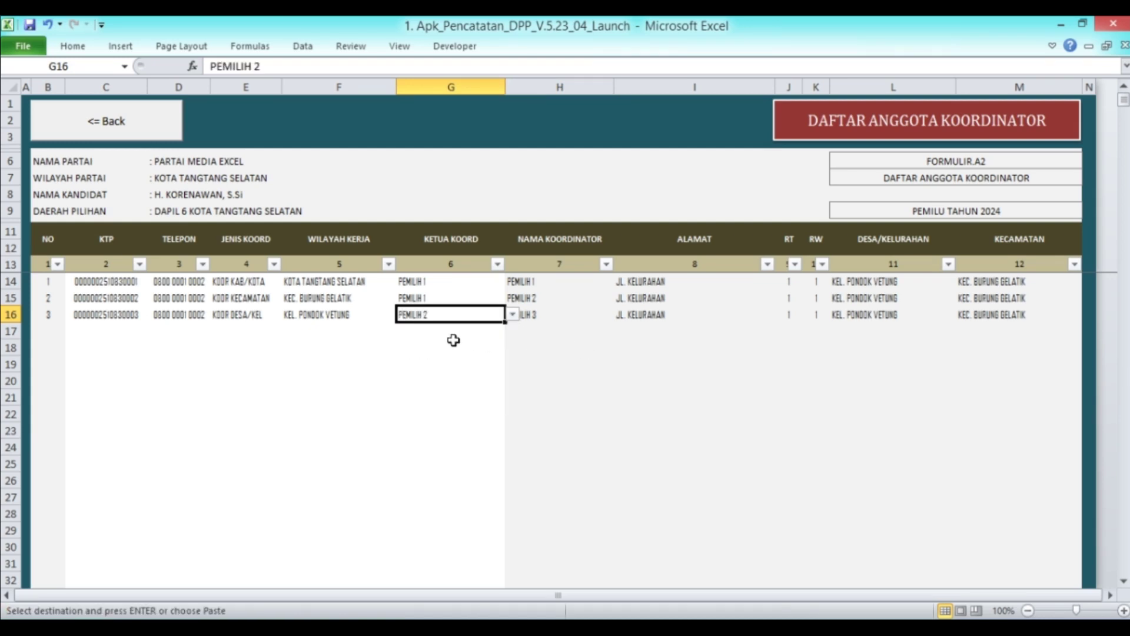
left_click(452, 348)
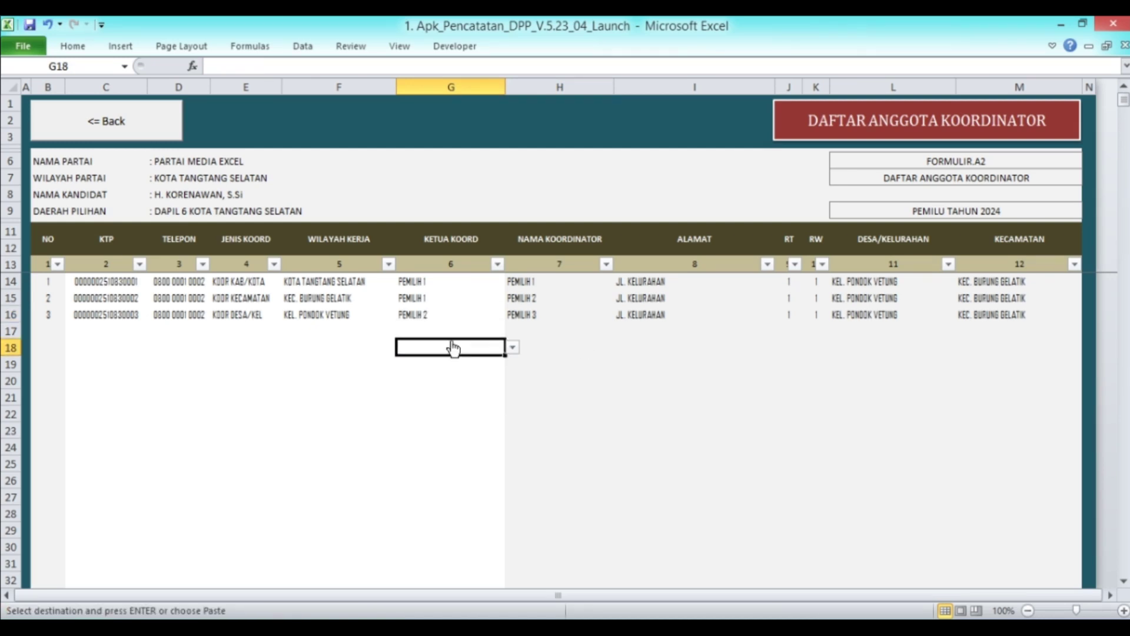
left_click(88, 328)
left_click(130, 120)
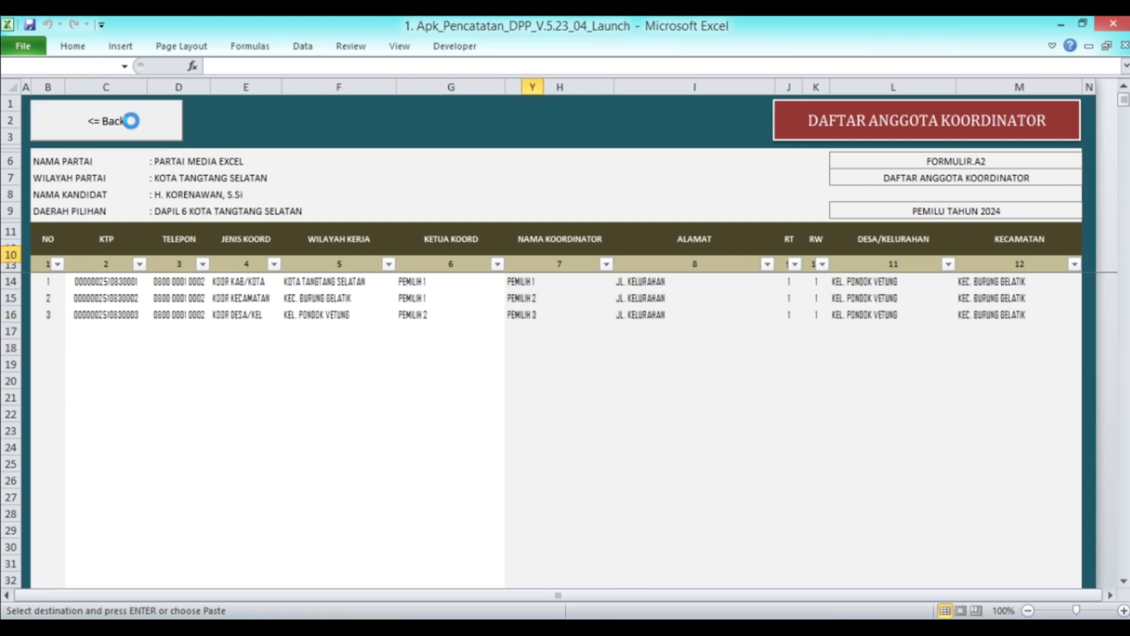
Copy PEMILIH 4's KTP number from cell C10 of Data DPT and return to the main menu
left_click(358, 172)
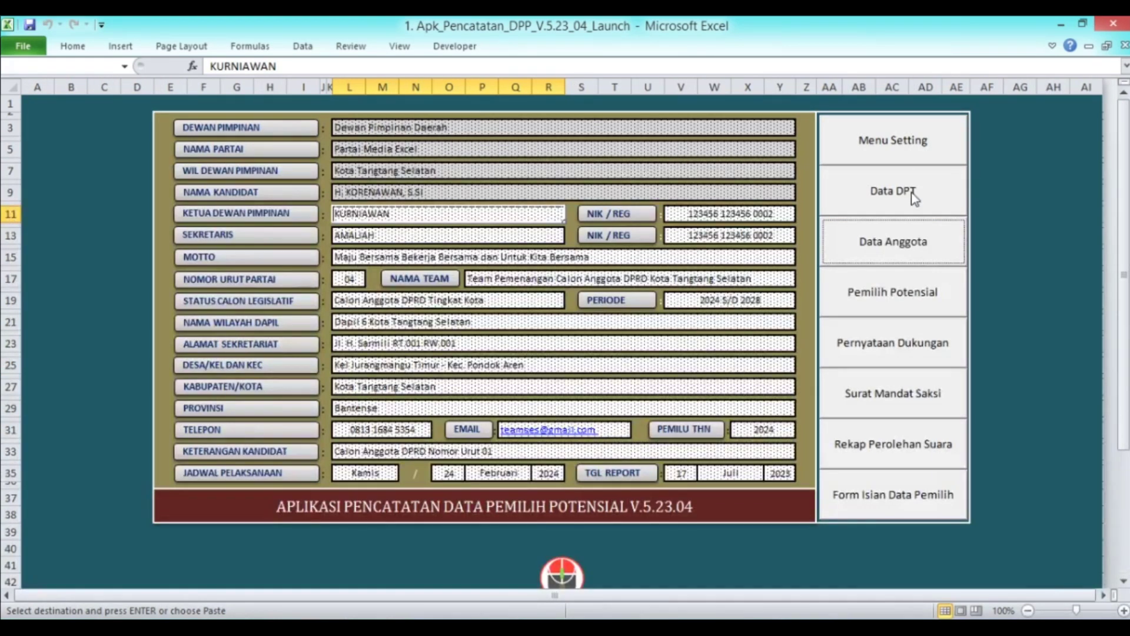
left_click(904, 193)
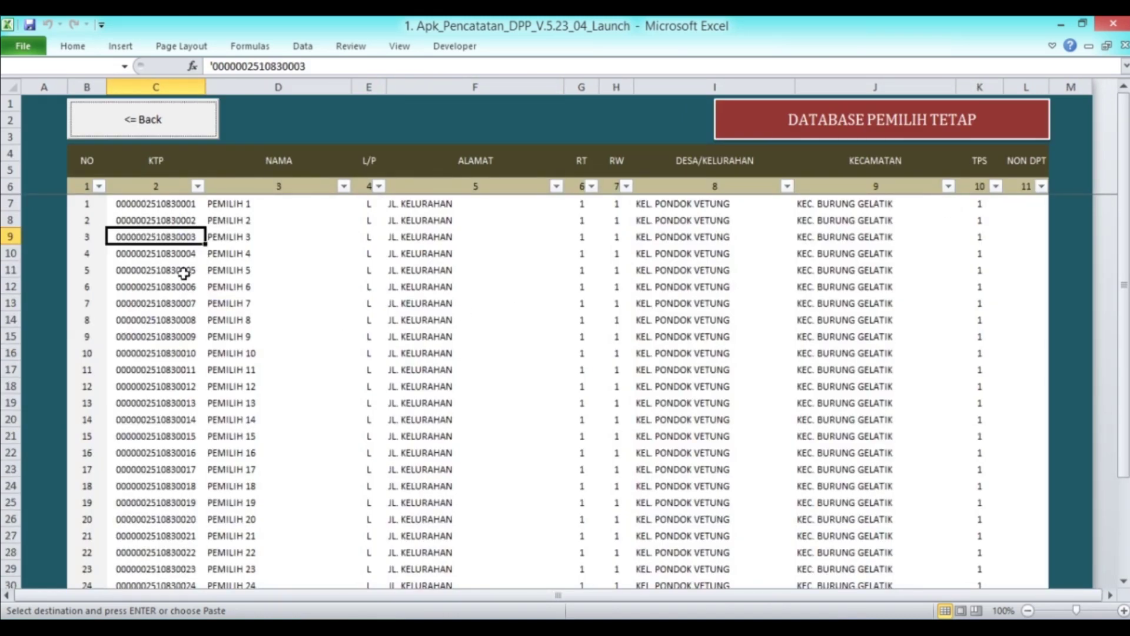
left_click(172, 255)
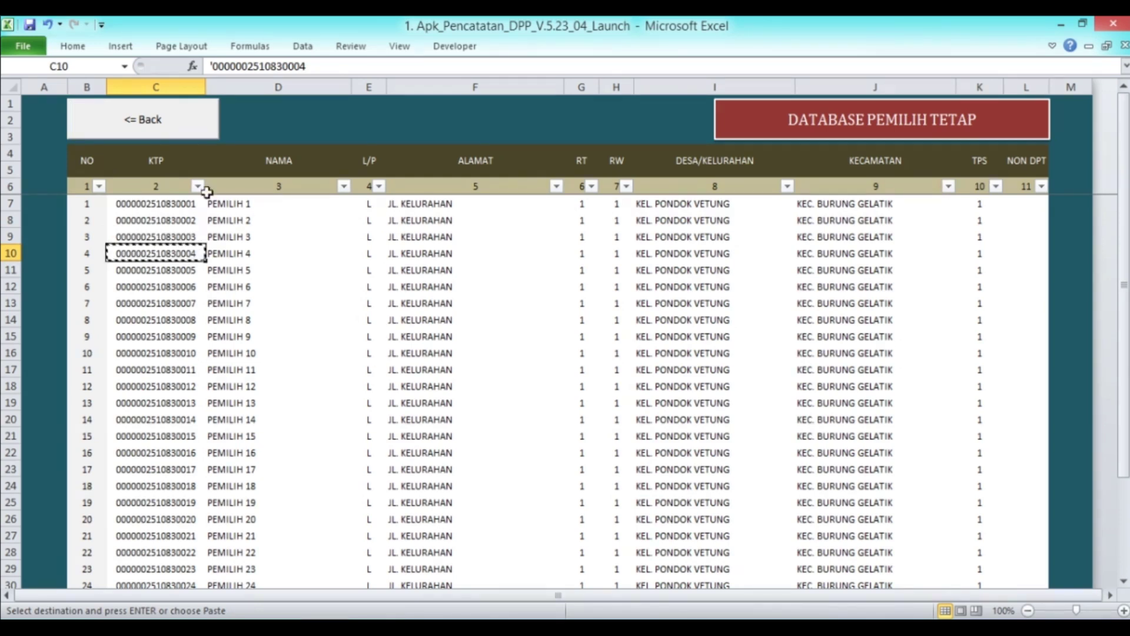
left_click(169, 128)
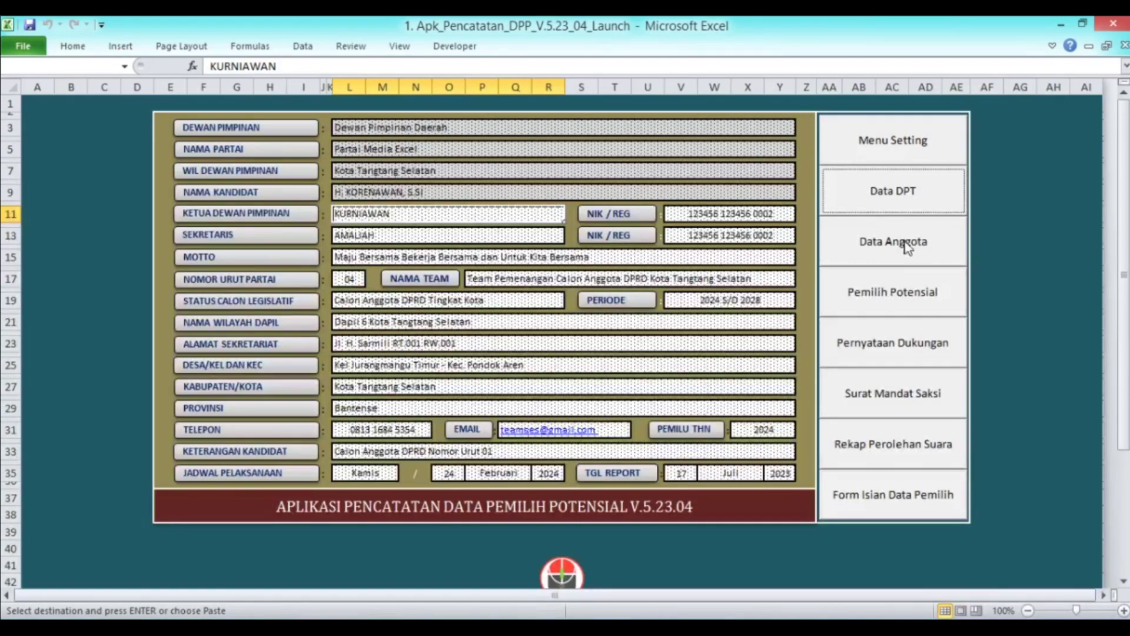
Paste PEMILIH 4's KTP number as a value into C17 and copy D16's phone number into D17
left_click(899, 255)
left_click(565, 267)
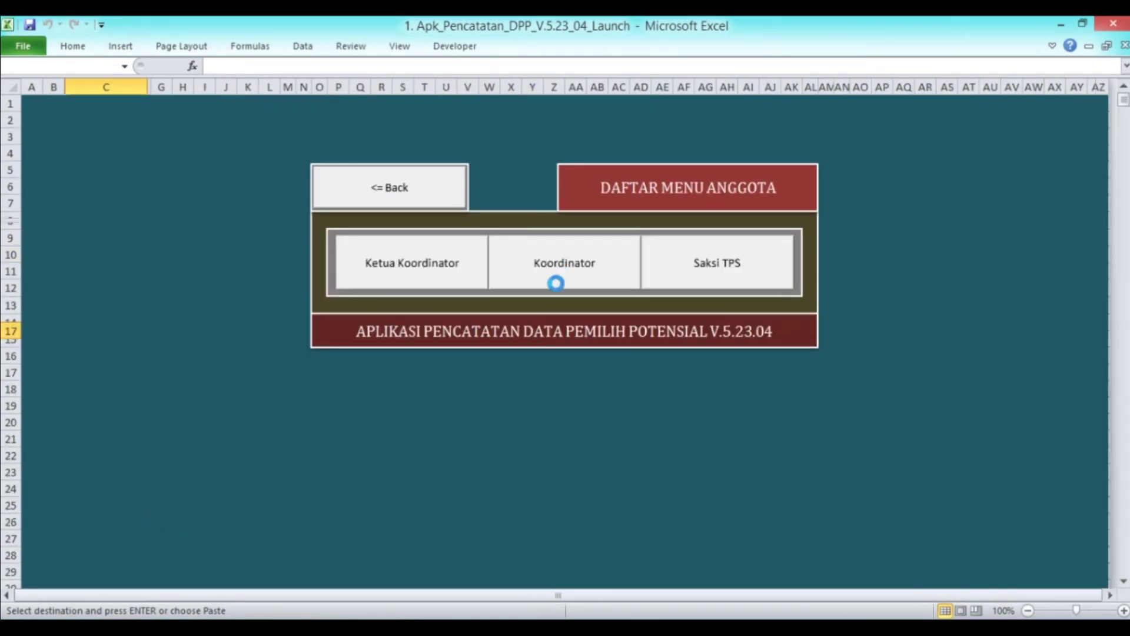
right_click(92, 332)
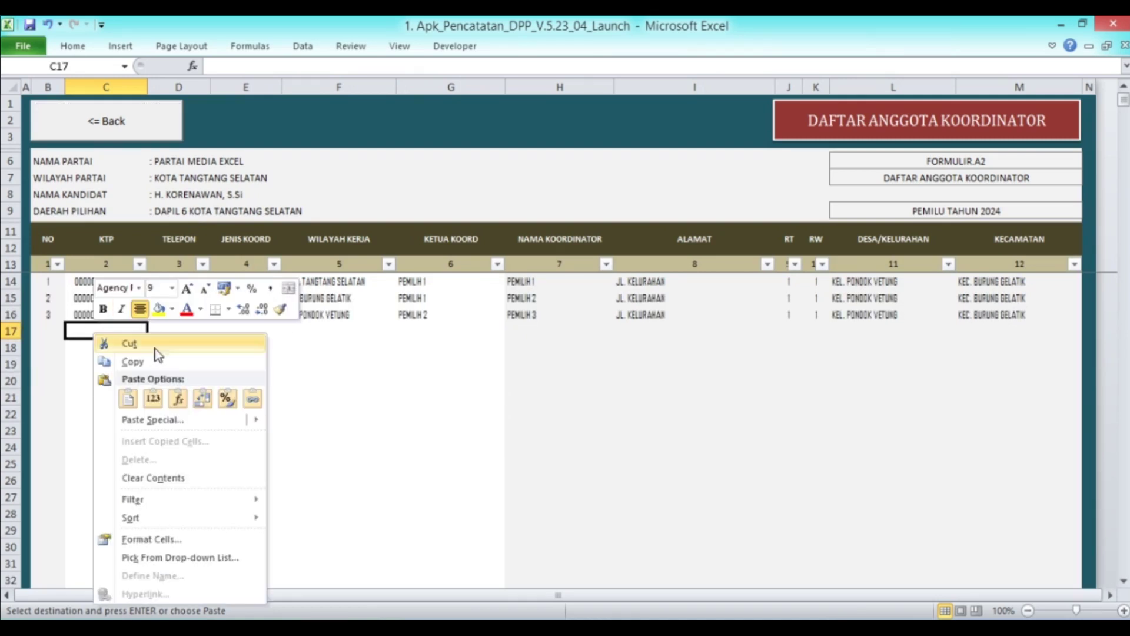
left_click(153, 399)
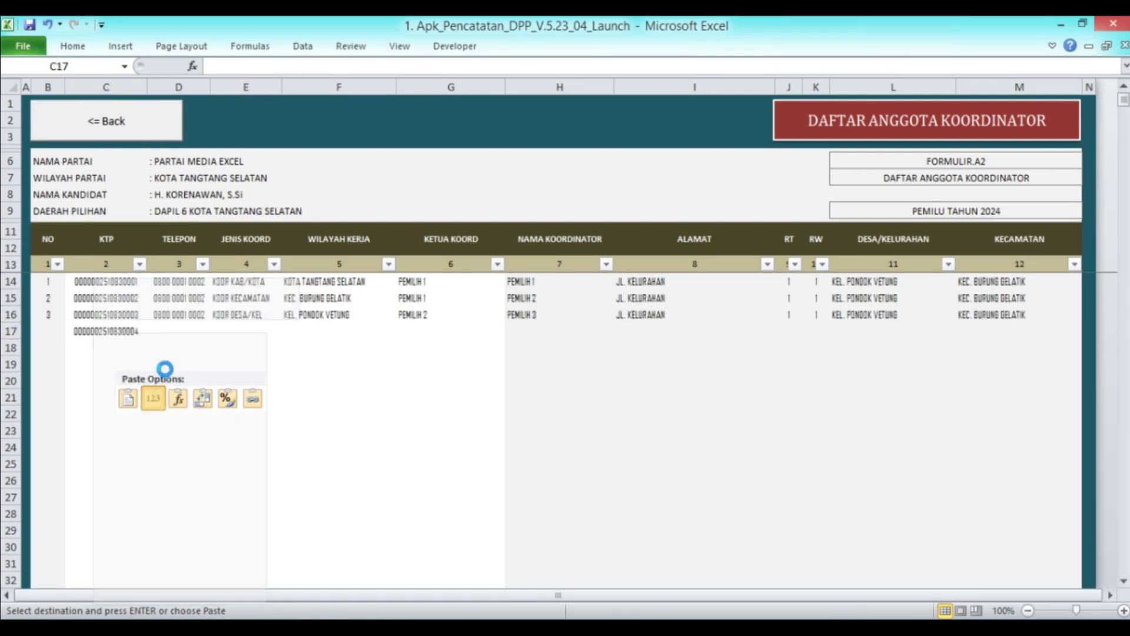
left_click(177, 314)
key("ctrl+c")
key("Down")
key("Return")
key("Right")
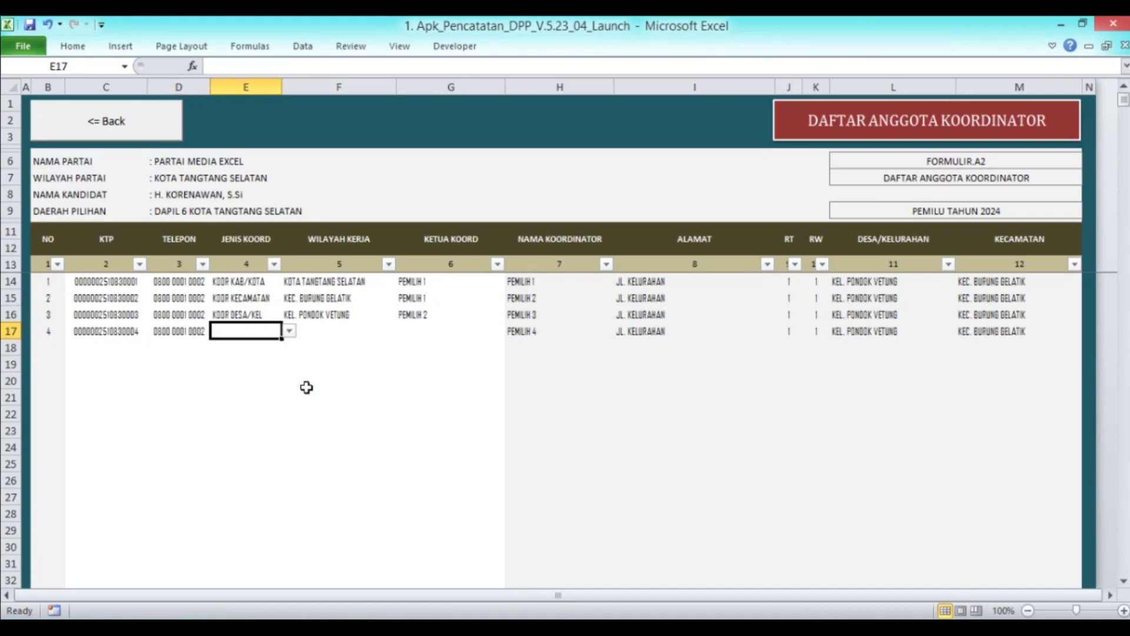
key("Up")
Set row 17 to KOOR TPS/SAKSI with work area TPS.1 | KEL. PONDOK VETUNG
left_click(247, 332)
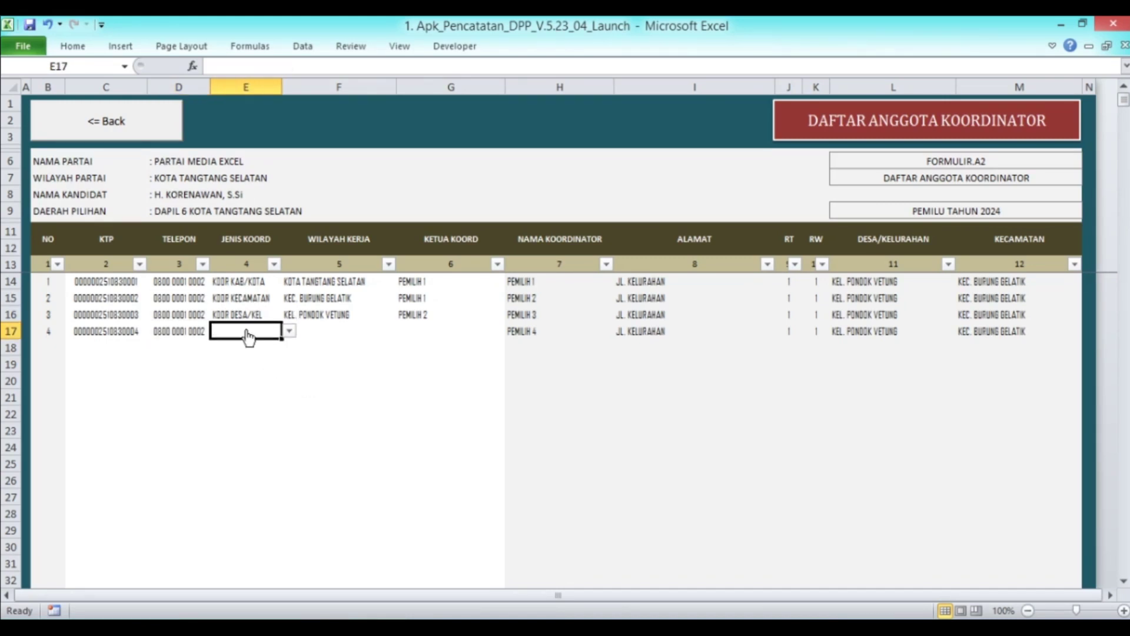
left_click(289, 331)
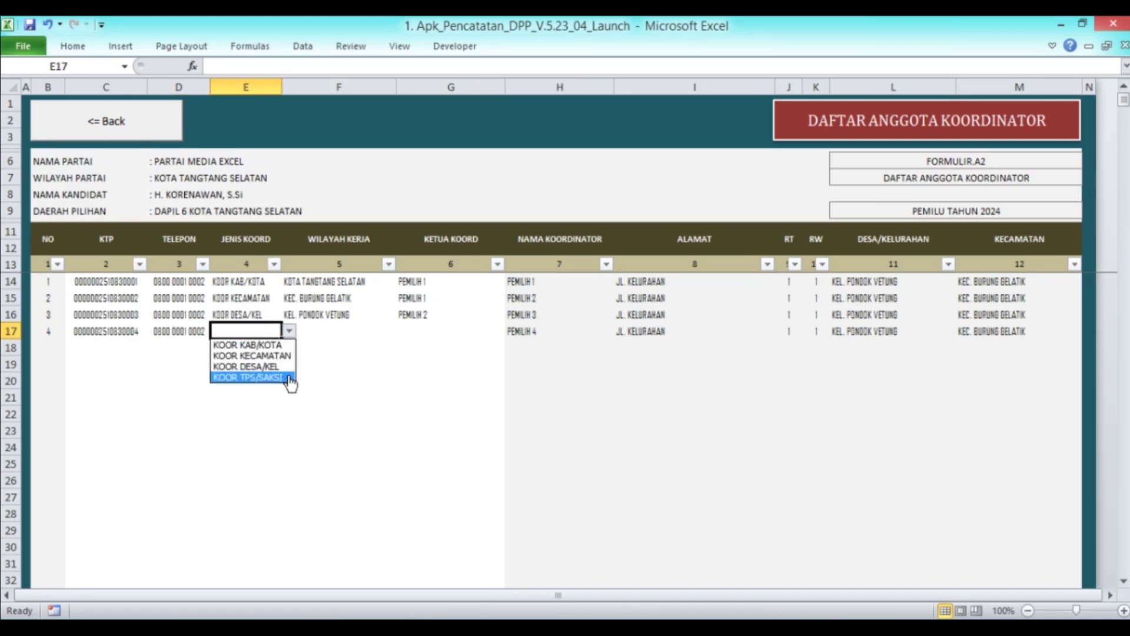
left_click(289, 380)
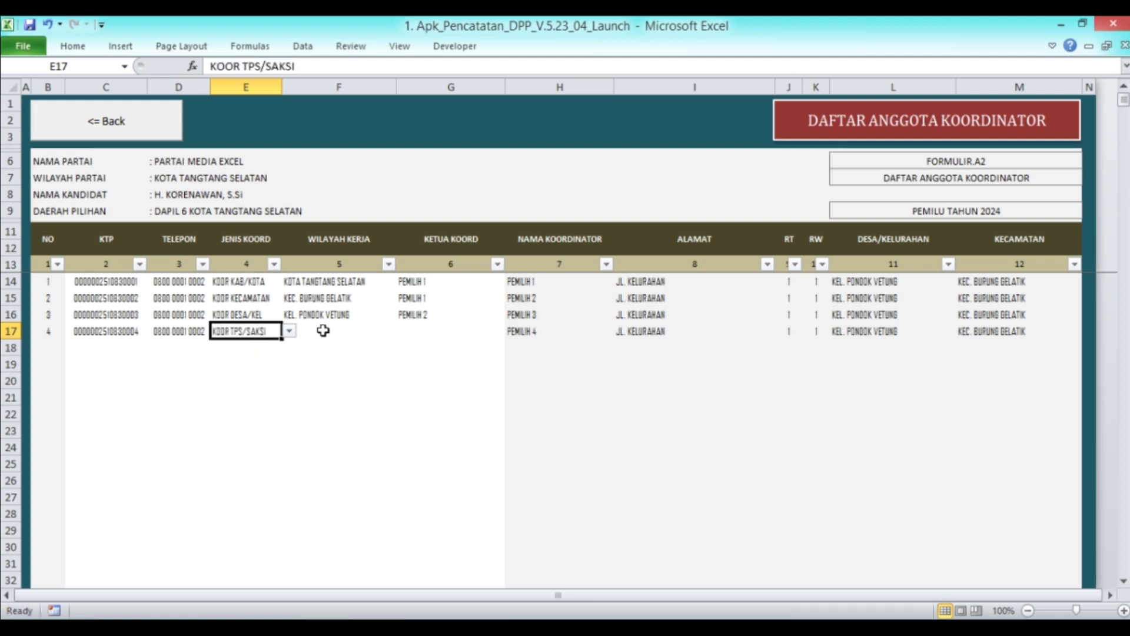
left_click(323, 331)
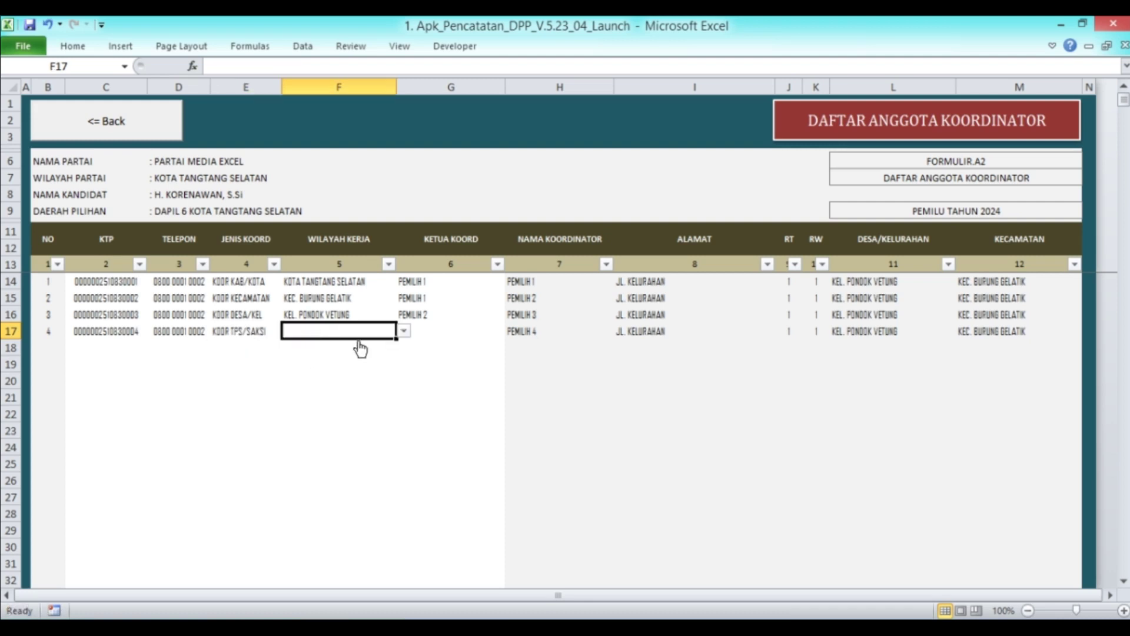
left_click(404, 332)
left_click(403, 346)
left_click(404, 346)
left_click(403, 346)
left_click(403, 346)
left_click(403, 346)
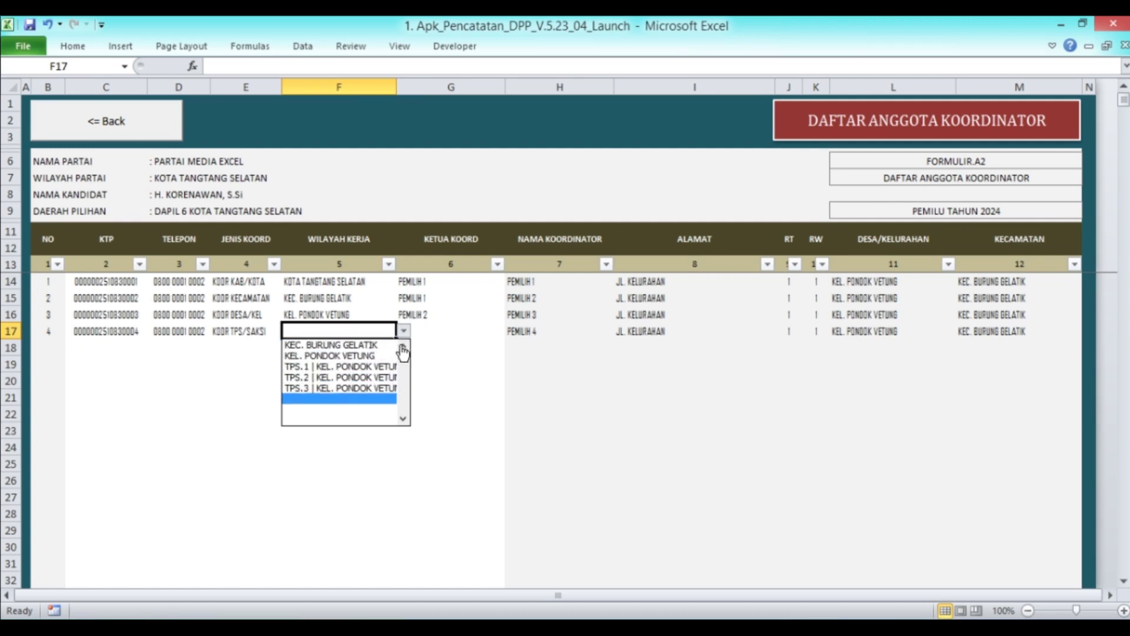
left_click(370, 369)
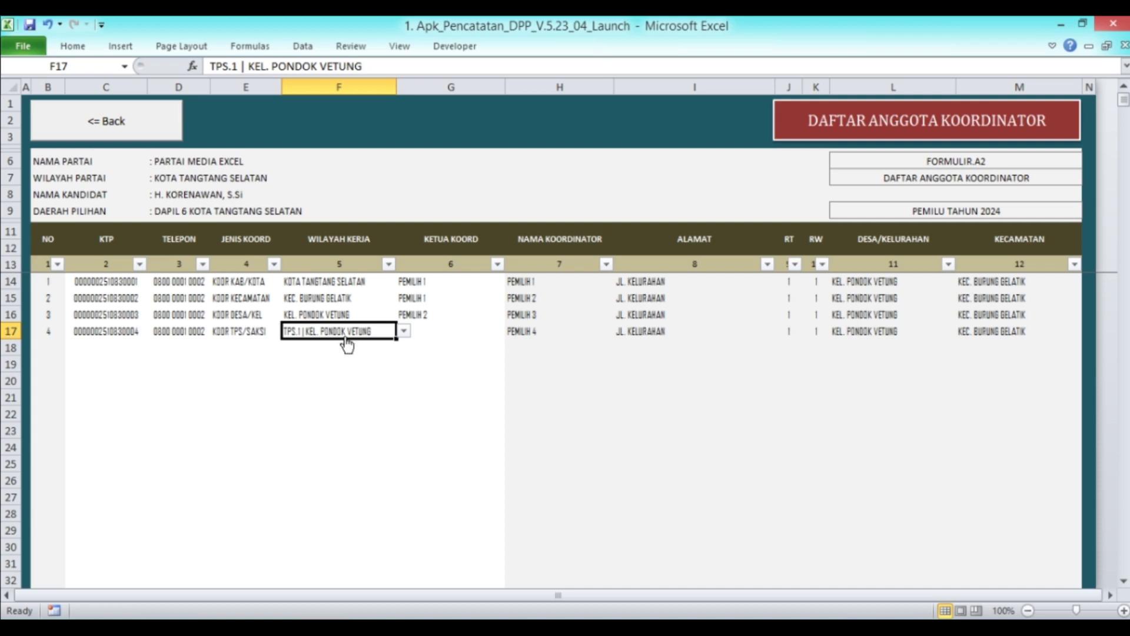
Make PEMILIH 3 the chair coordinator of row 17
left_click(448, 331)
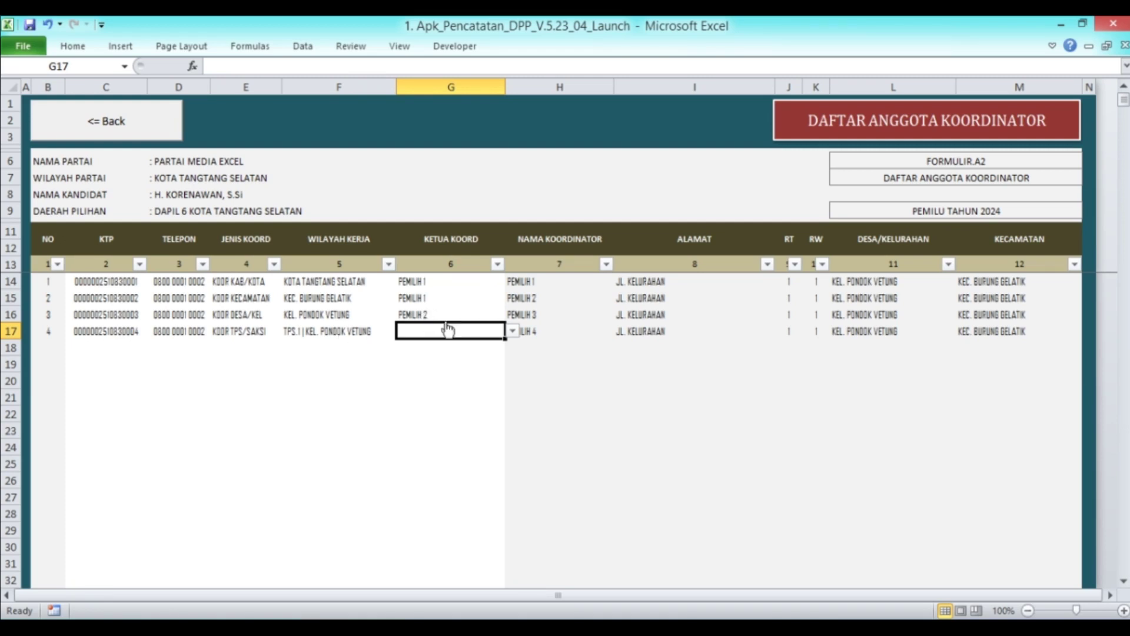
left_click(534, 319)
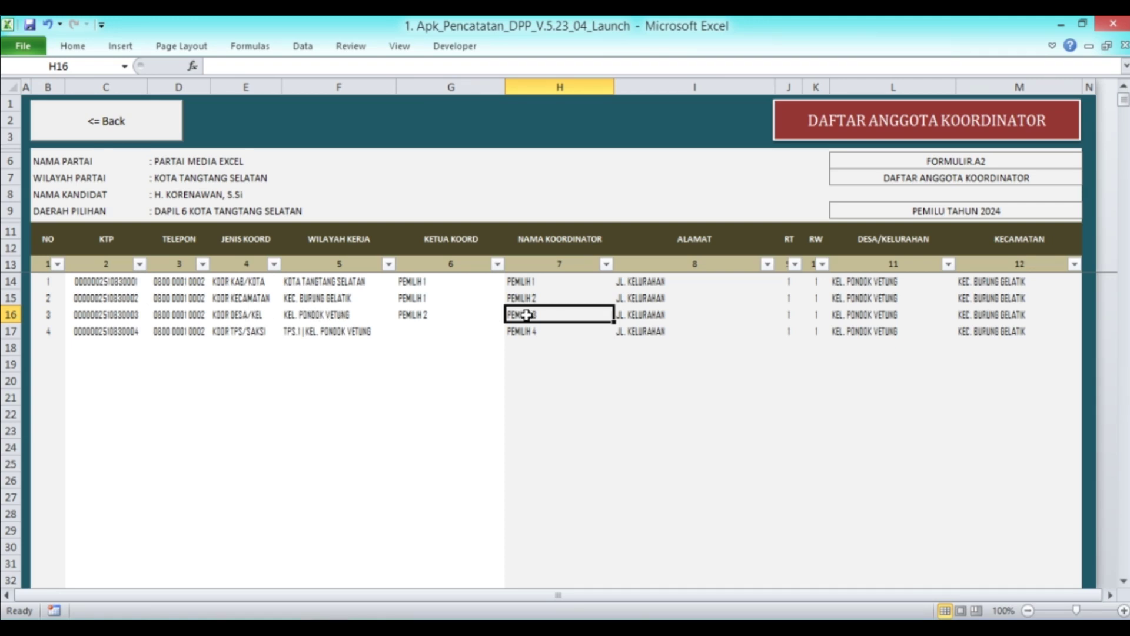
left_click(456, 332)
left_click(512, 331)
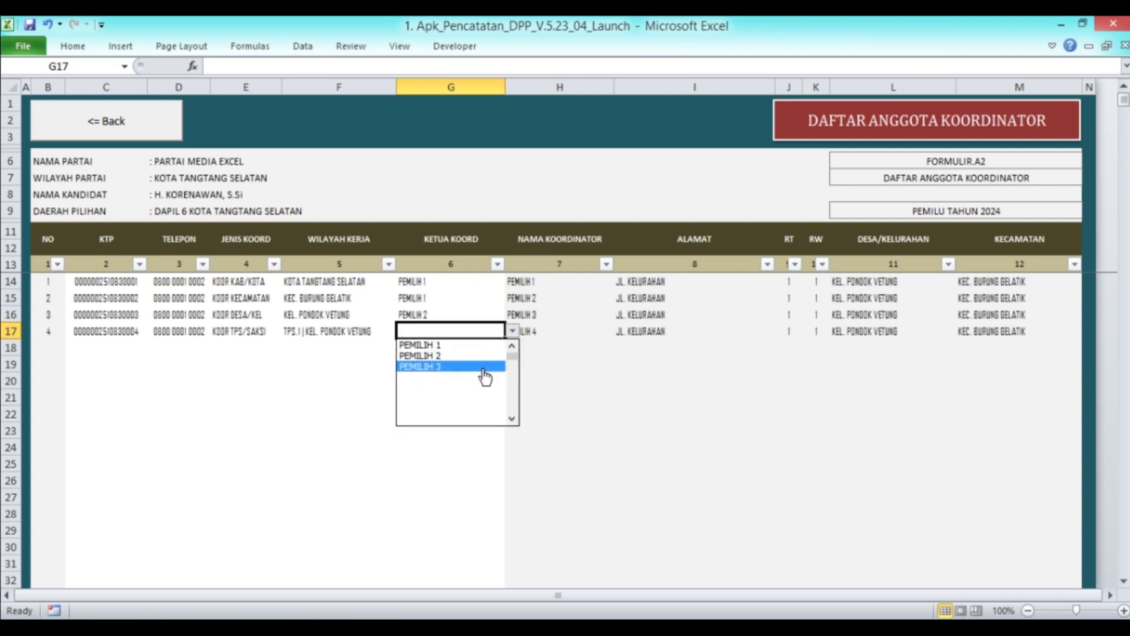
left_click(483, 366)
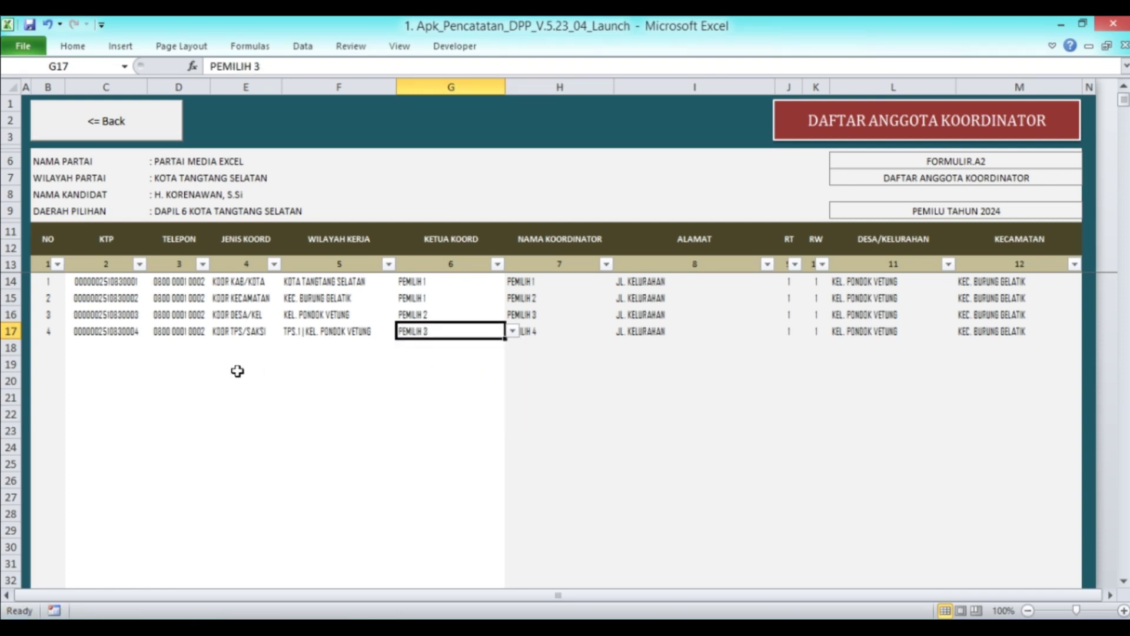
left_click(104, 346)
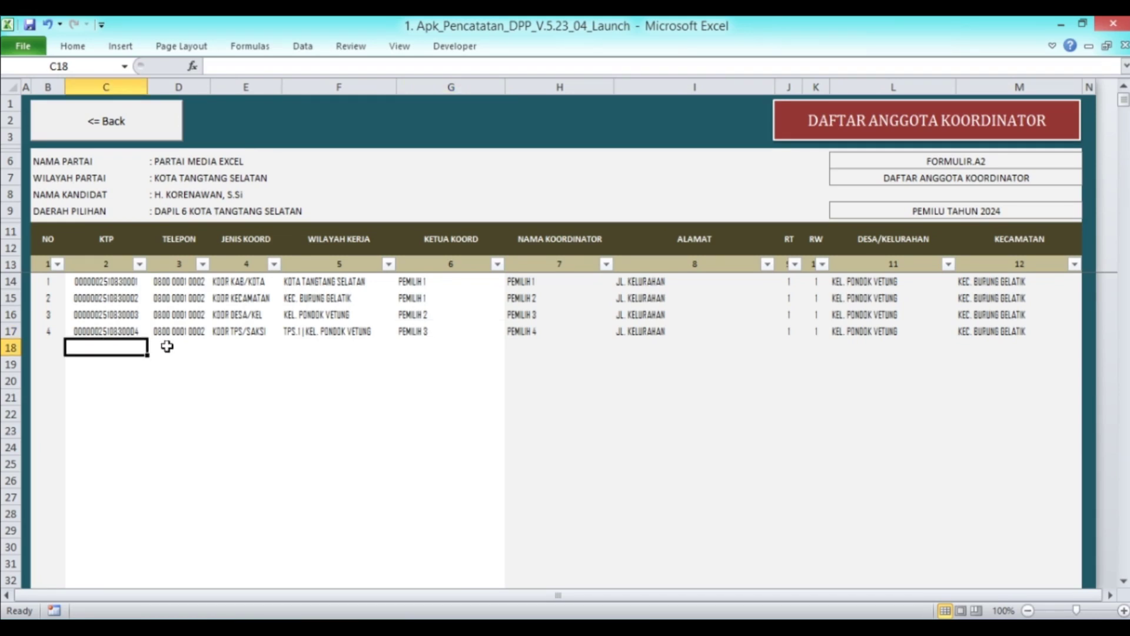
Discard the stray '00' entry in the KTP cell and return to the main settings menu
type("00")
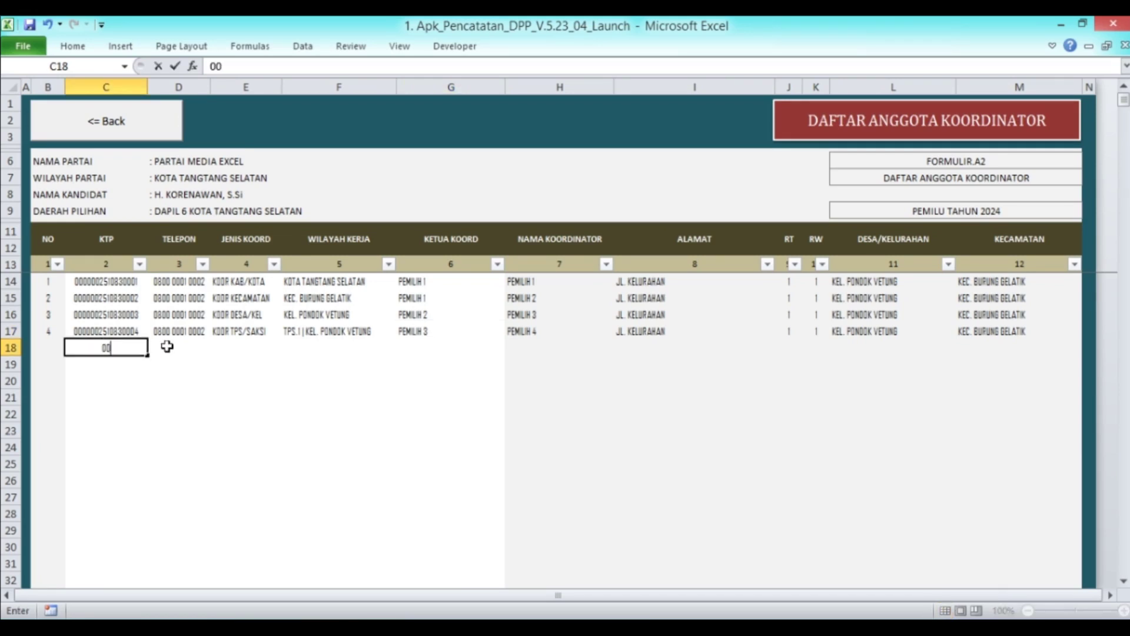
key("Return")
left_click(57, 137)
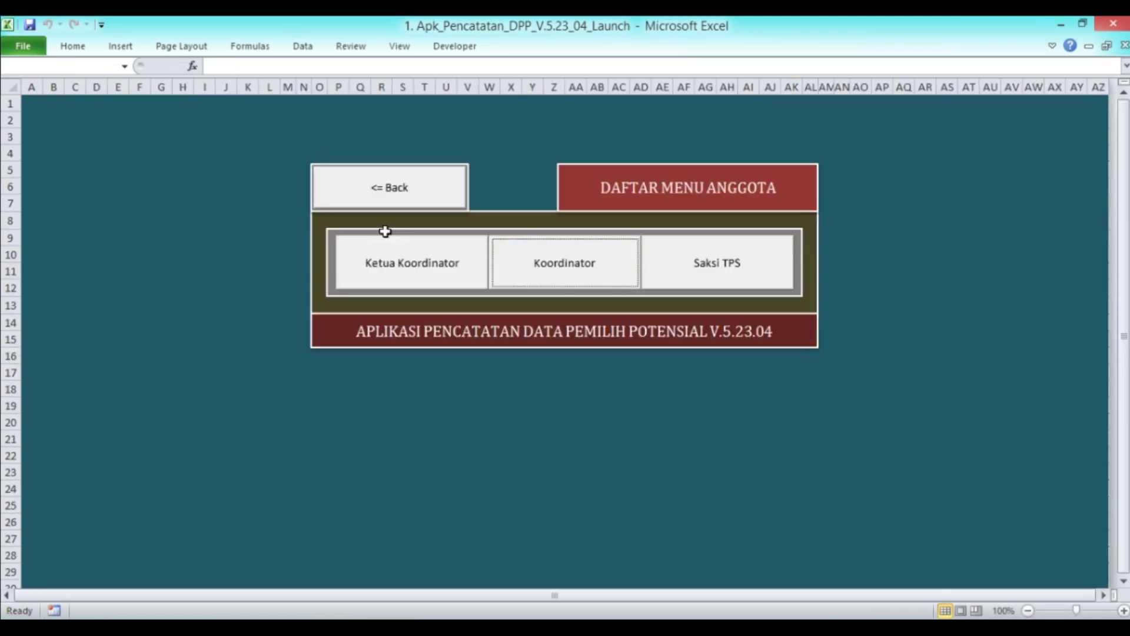
left_click(429, 270)
left_click(151, 128)
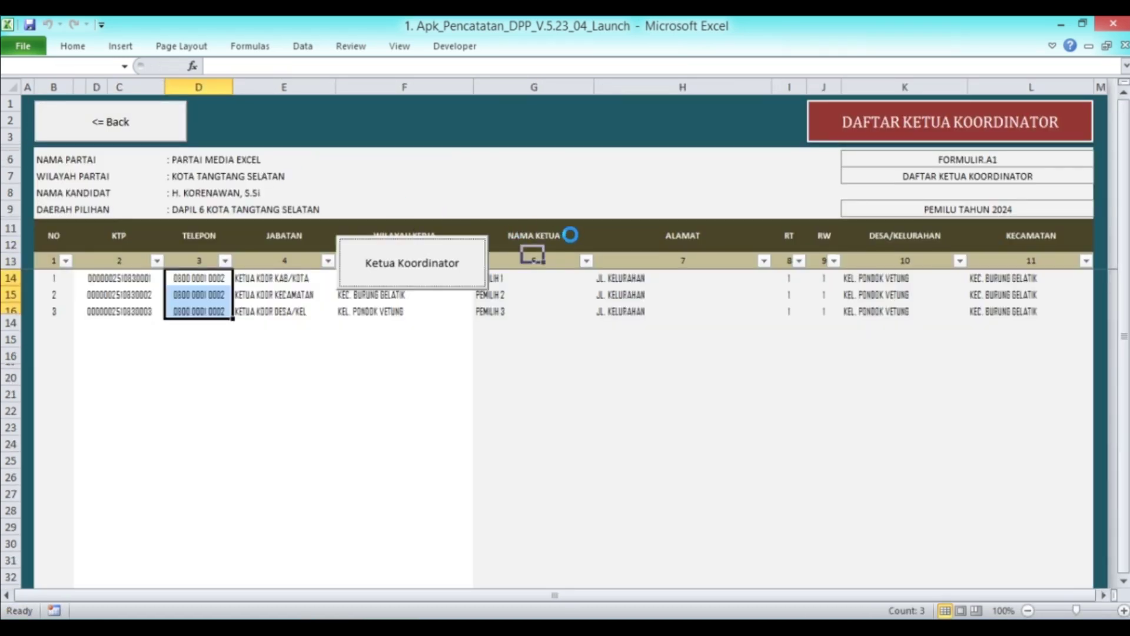
left_click(432, 193)
Copy PEMILIH 45's KTP number from cell C51 of the voter database and return to the dashboard
left_click(862, 236)
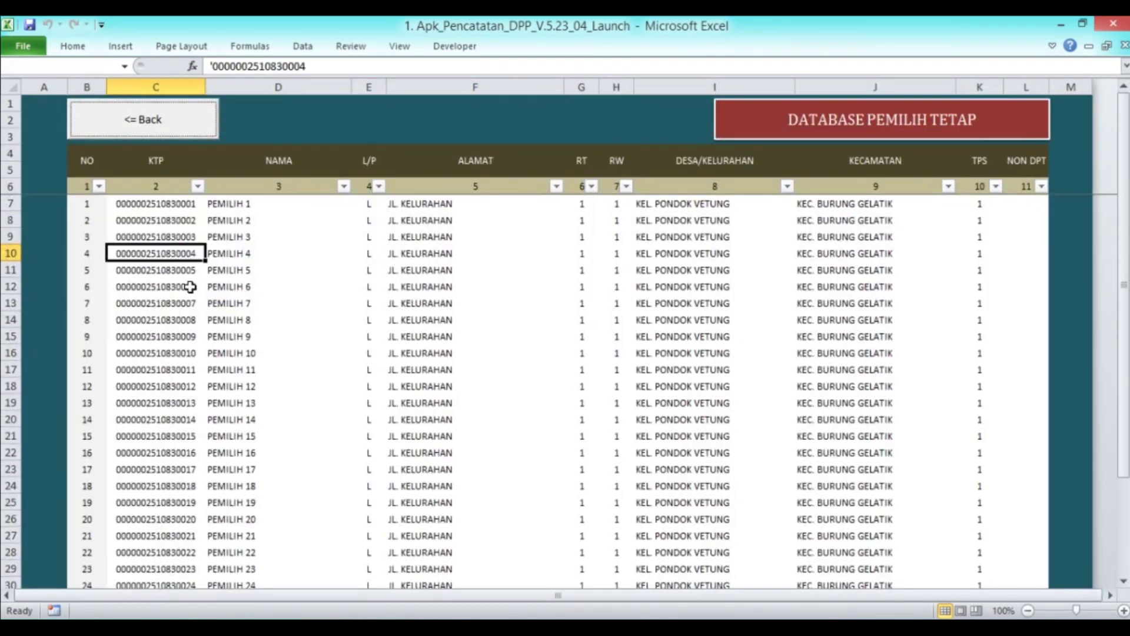
scroll(190, 287, "down", 14)
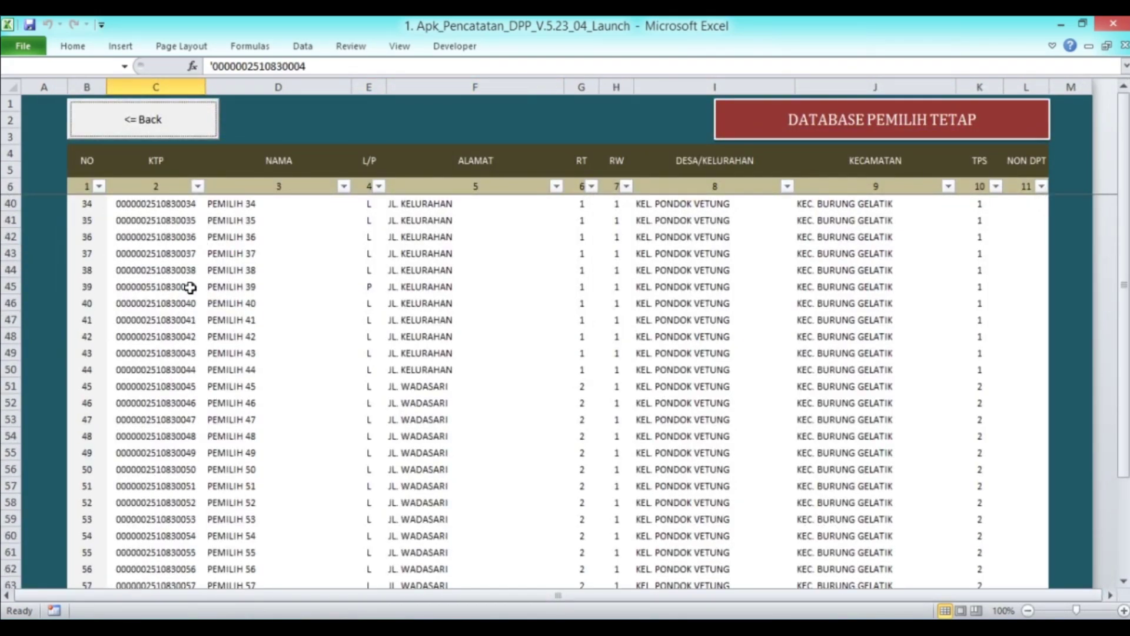
scroll(190, 288, "up", 2)
scroll(191, 288, "down", 2)
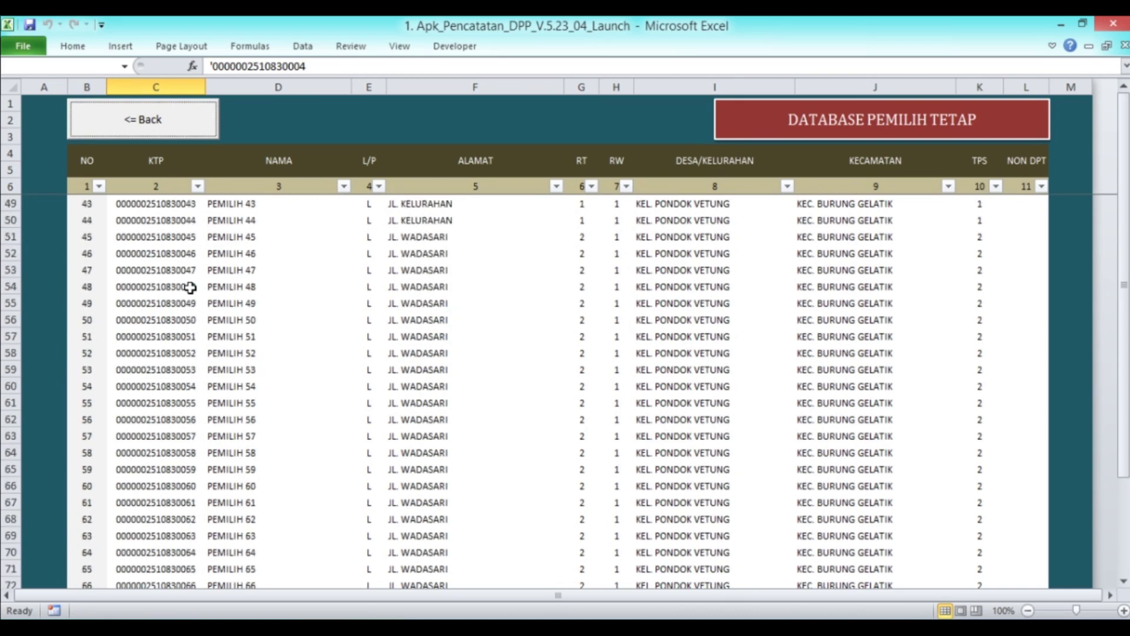
left_click(154, 240)
key("ctrl+c")
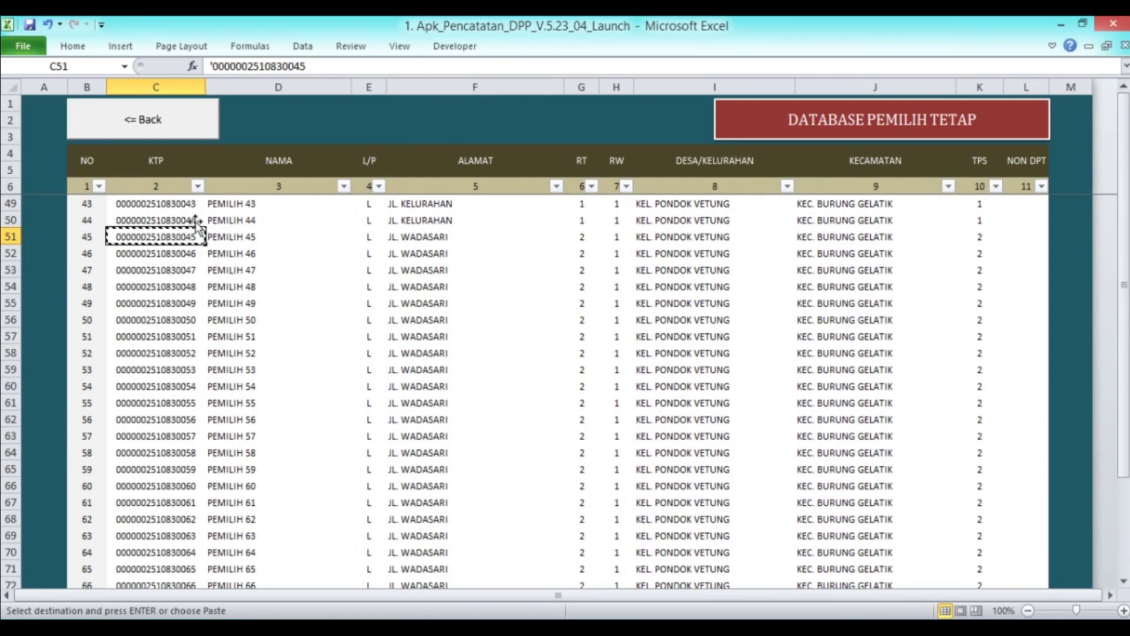
left_click(146, 119)
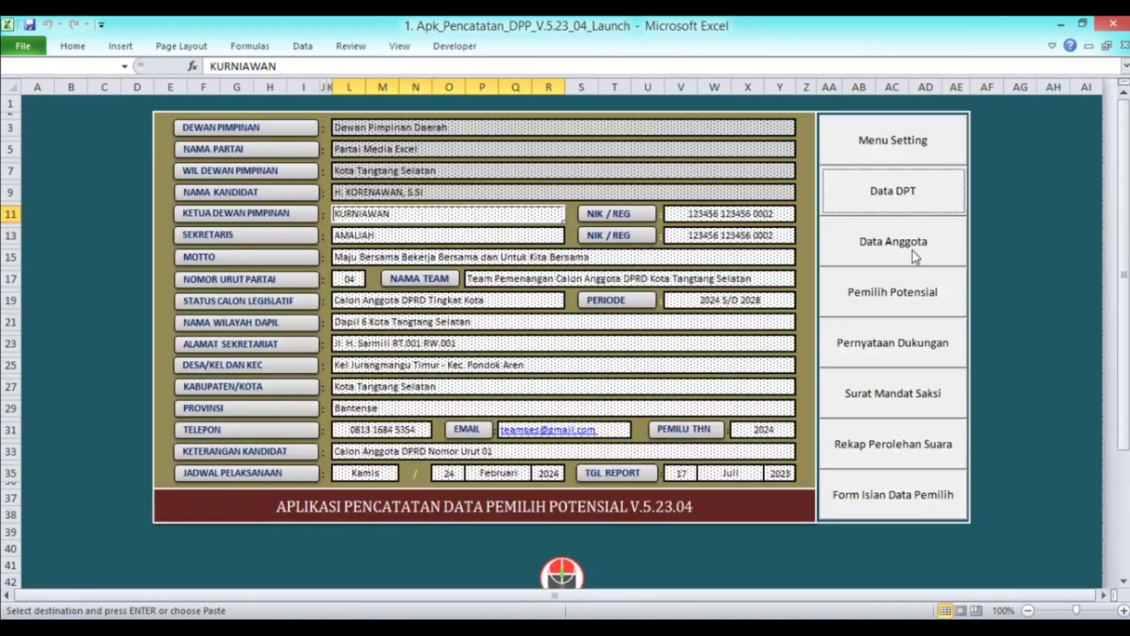
Paste voter 45's KTP number as plain values into C18 of the coordinator list
left_click(915, 257)
left_click(573, 286)
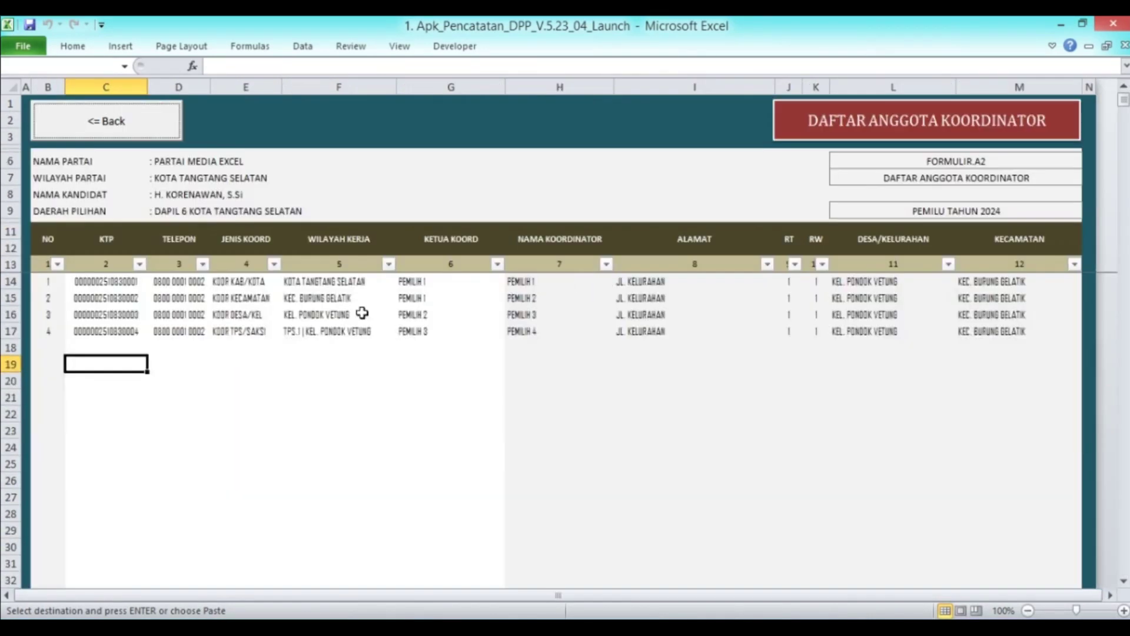
right_click(105, 346)
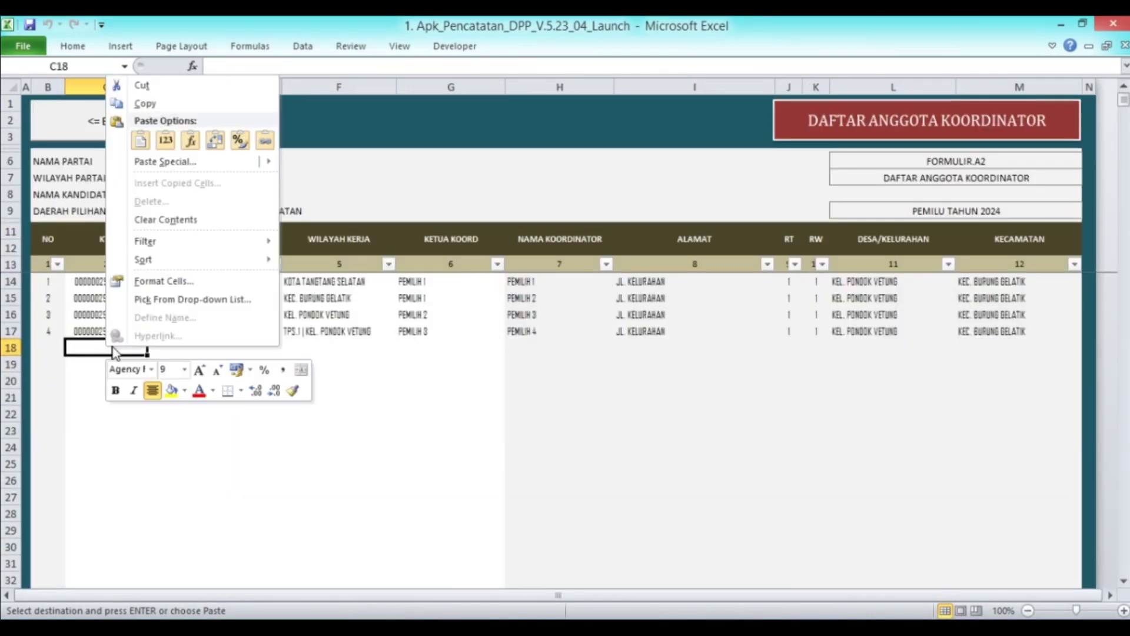
left_click(169, 142)
Copy the phone number and KOOR TPS/SAKSI type from row 17 into D18 and E18
key("Up")
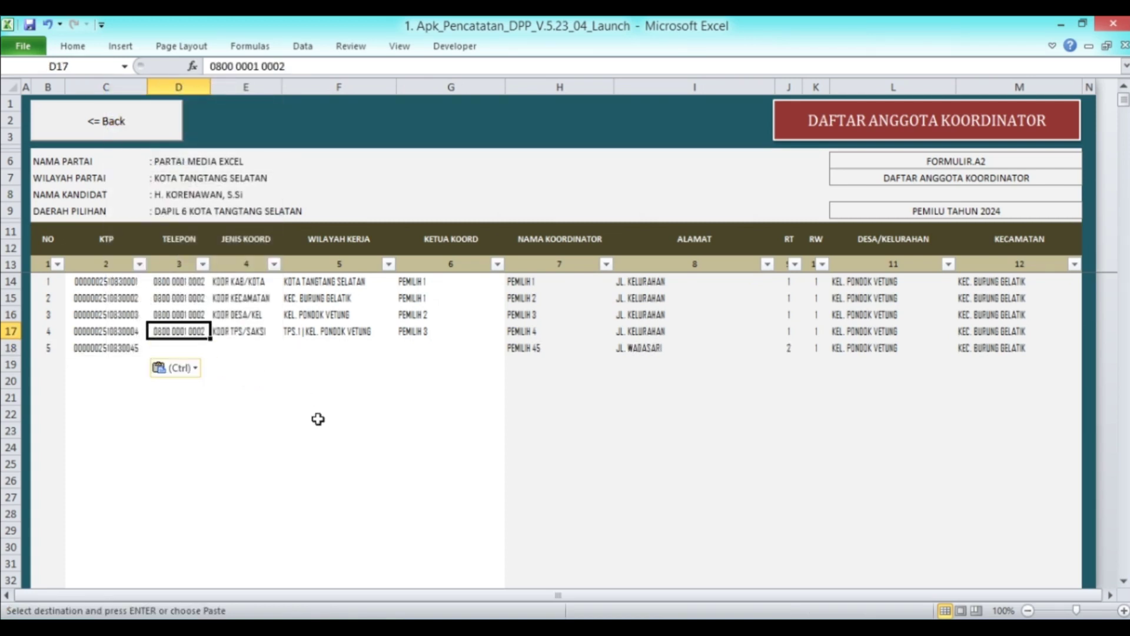
key("Down")
key("ctrl+v")
key("Right")
key("Up")
key("ctrl+c")
key("Down")
key("ctrl+v")
key("Right")
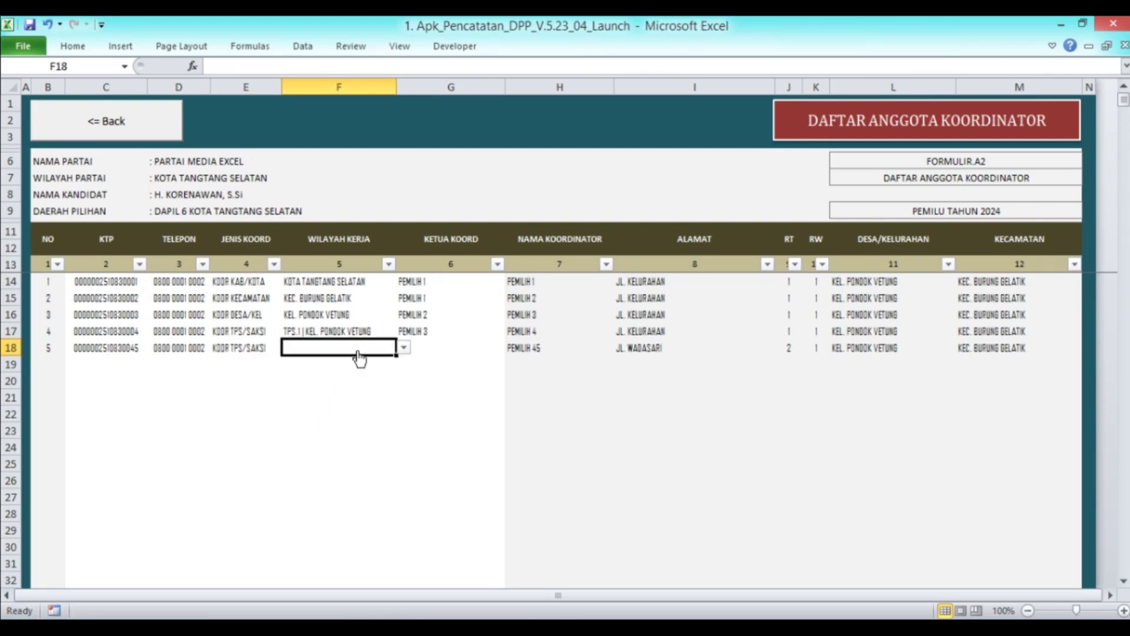
Set F18 to TPS.2 | KEL. PONDOK VETUNG and copy leader PEMILIH 3 into G18
left_click(404, 347)
scroll(405, 368, "up", 3)
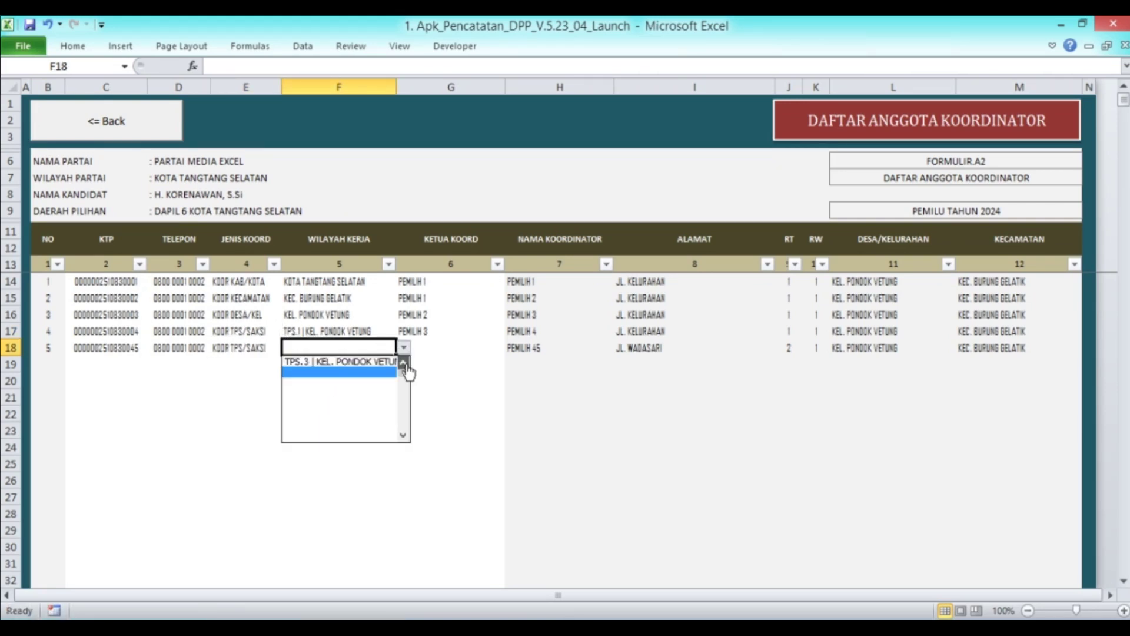
left_click(372, 405)
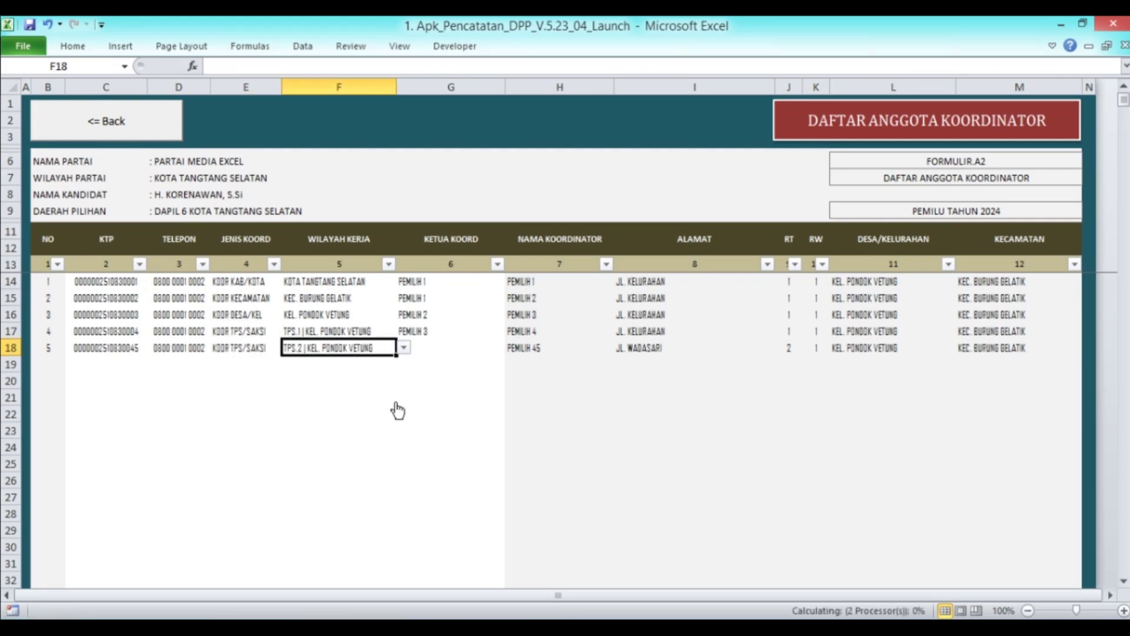
left_click(437, 349)
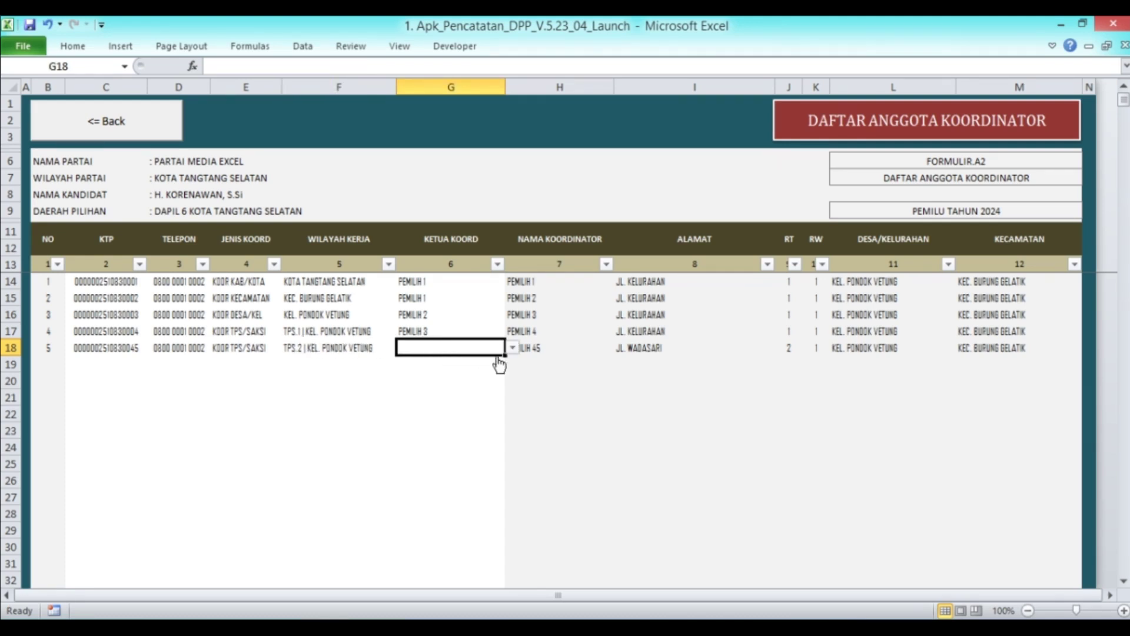
key("Up")
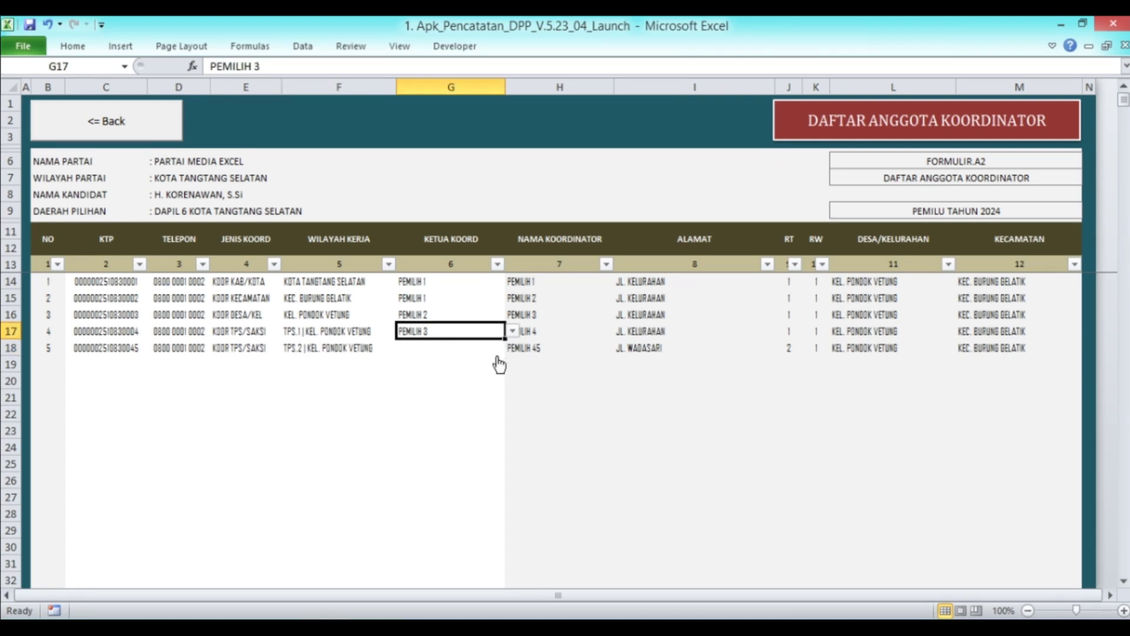
key("ctrl+c")
key("Down")
key("ctrl+v")
key("Escape")
left_click(120, 351)
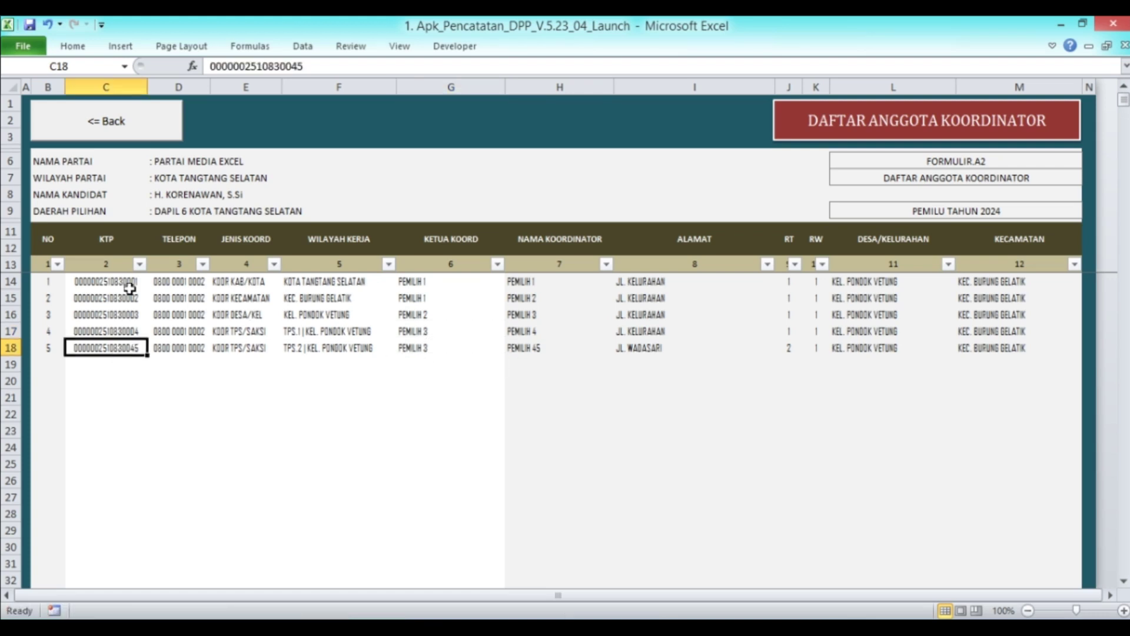
left_click(118, 134)
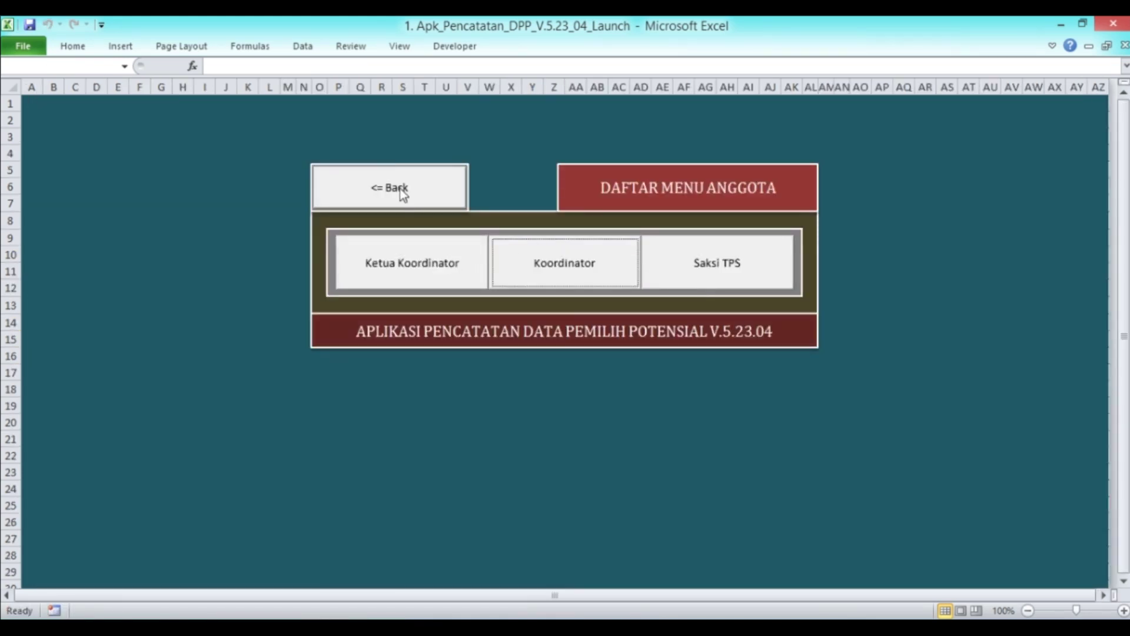
Copy voter 101's KTP number from C107 in the Data DPT database
left_click(402, 194)
left_click(899, 190)
scroll(969, 254, "down", 19)
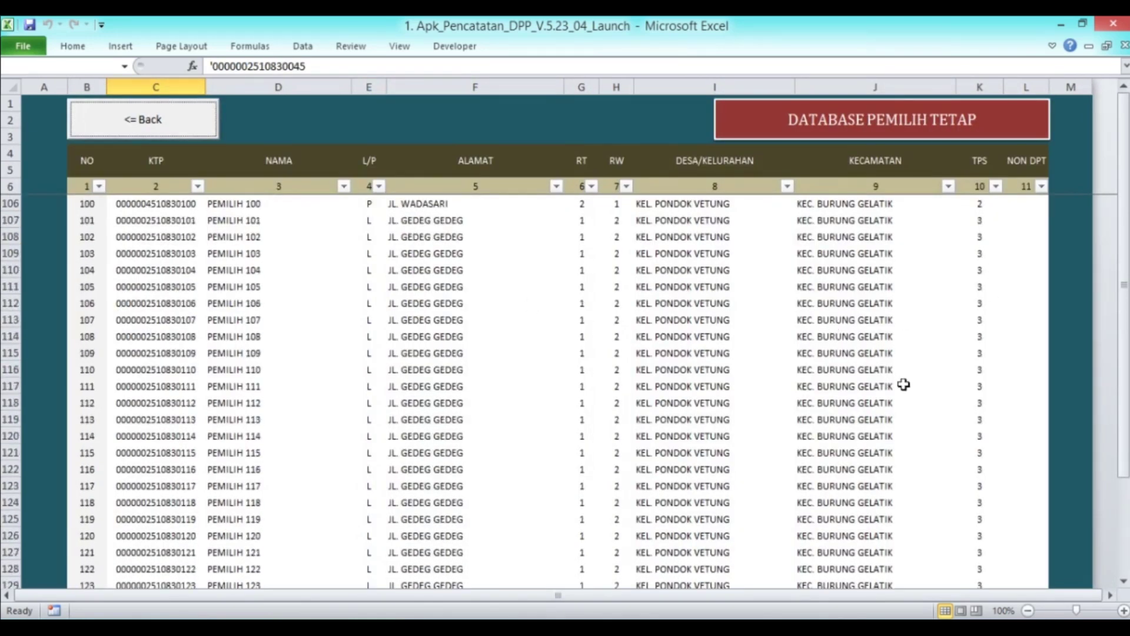
scroll(902, 374, "up", 1)
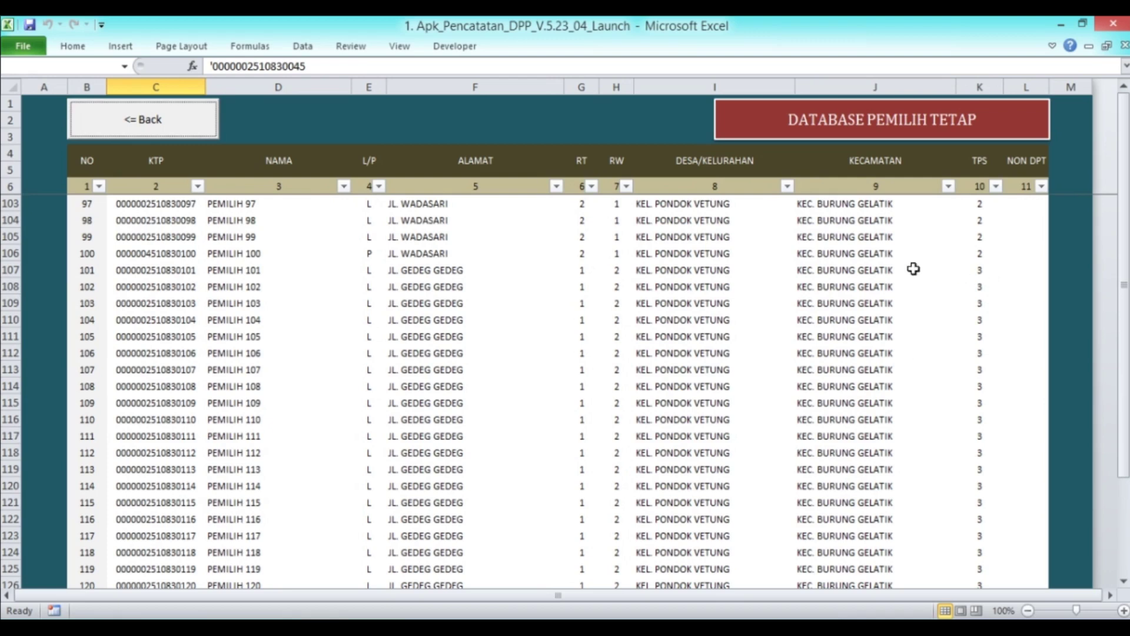
left_click(170, 275)
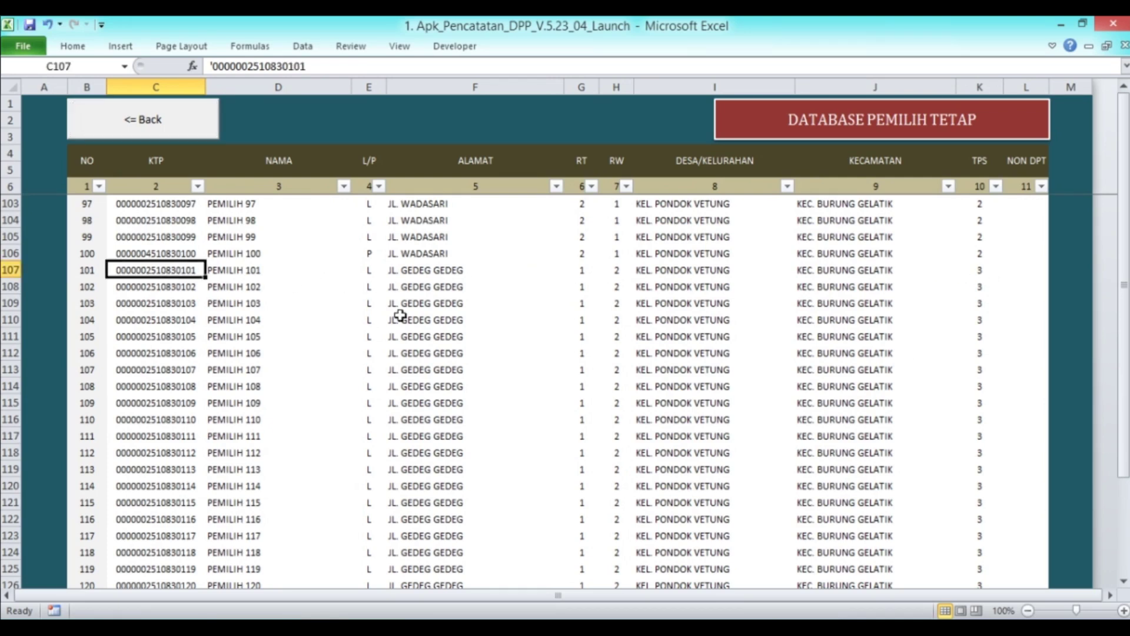
key("ctrl+c")
Paste voter 101's KTP number as plain values into C19 of the coordinator list
left_click(135, 125)
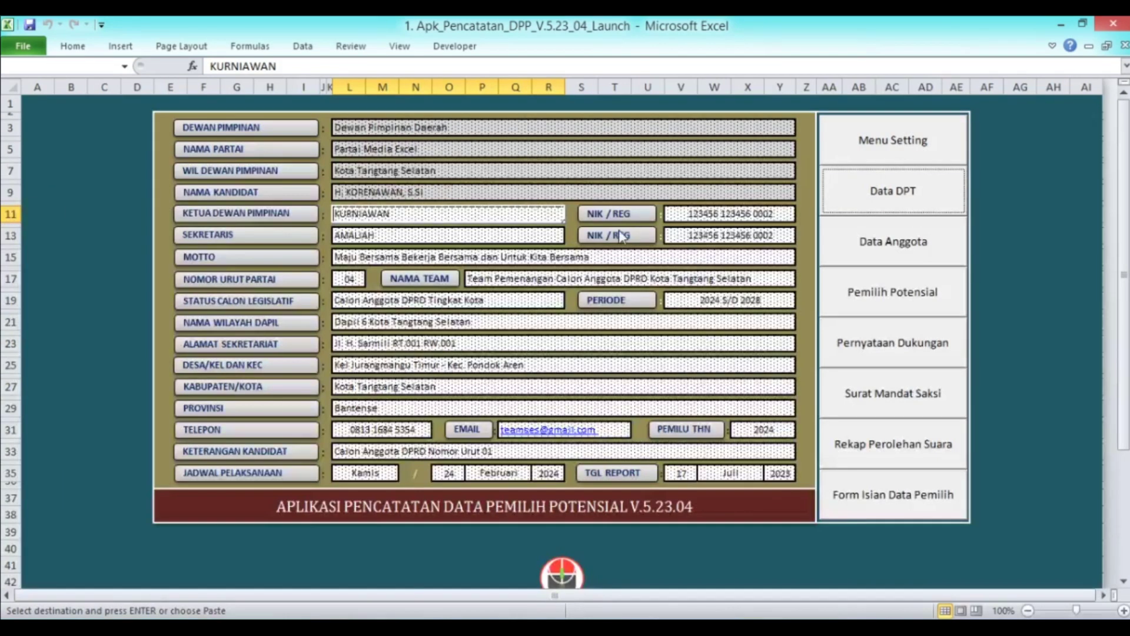
left_click(894, 252)
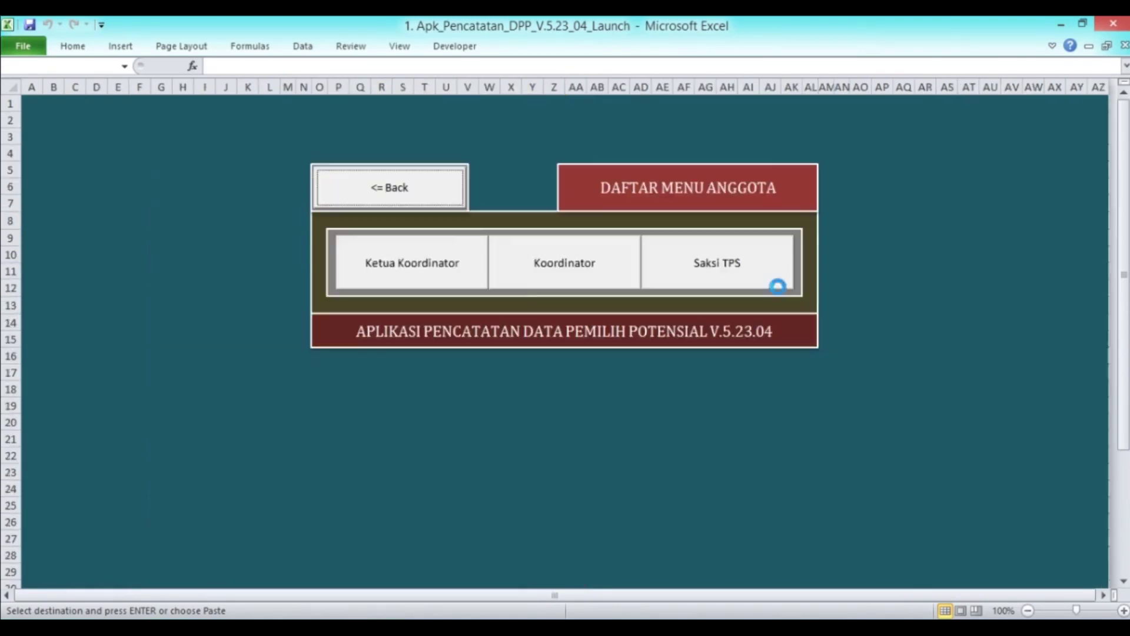
left_click(574, 275)
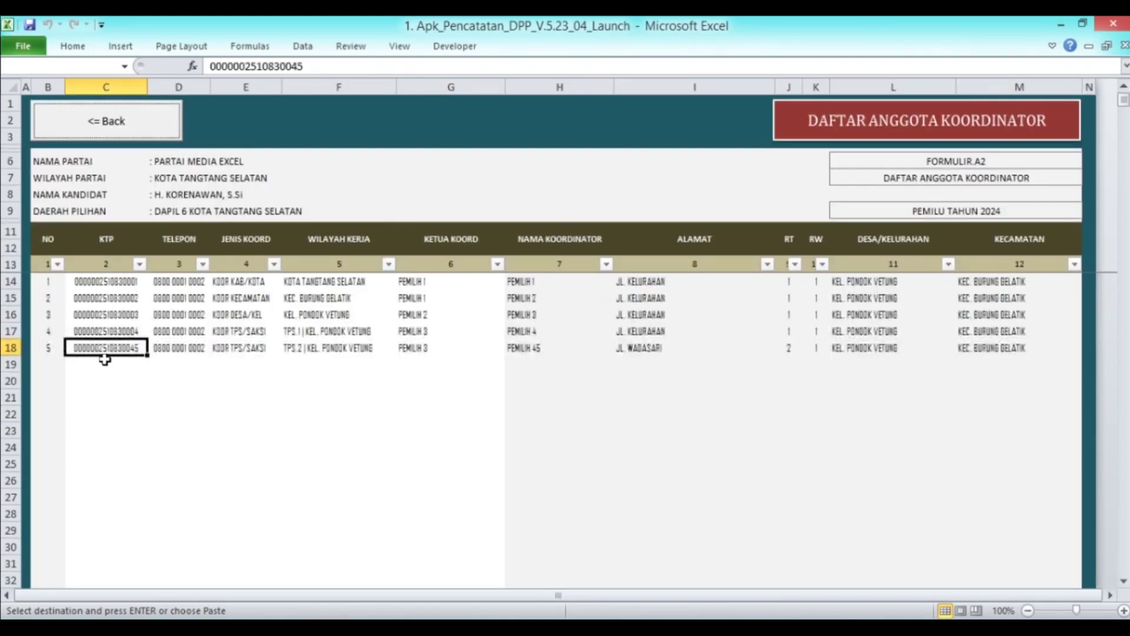
left_click(103, 363)
right_click(103, 363)
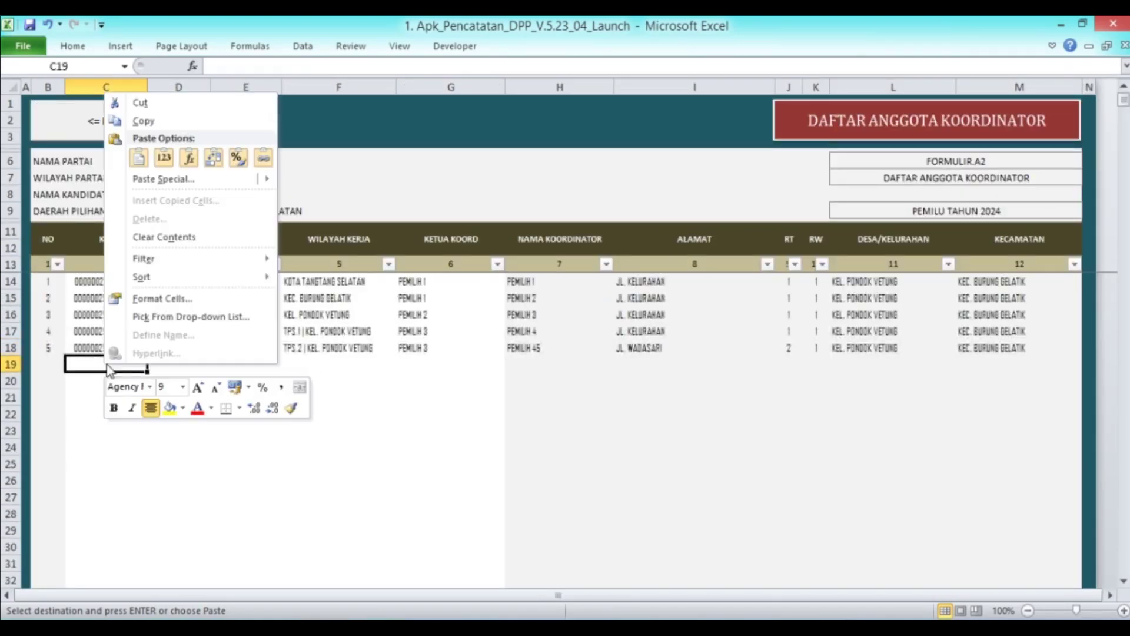
left_click(172, 156)
Copy the phone number and KOOR TPS/SAKSI type from row 18 into D19 and E19
left_click(204, 345)
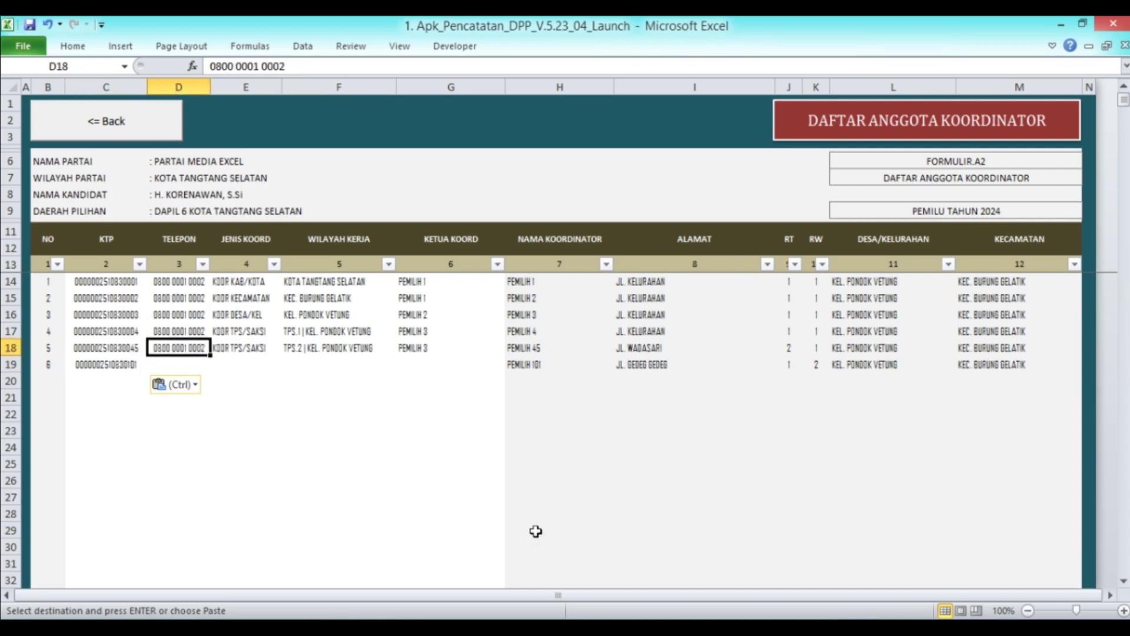
key("Down")
key("Return")
key("Right")
key("Up")
key("ctrl+c")
key("Down")
key("Return")
key("Right")
key("Up")
key("Down")
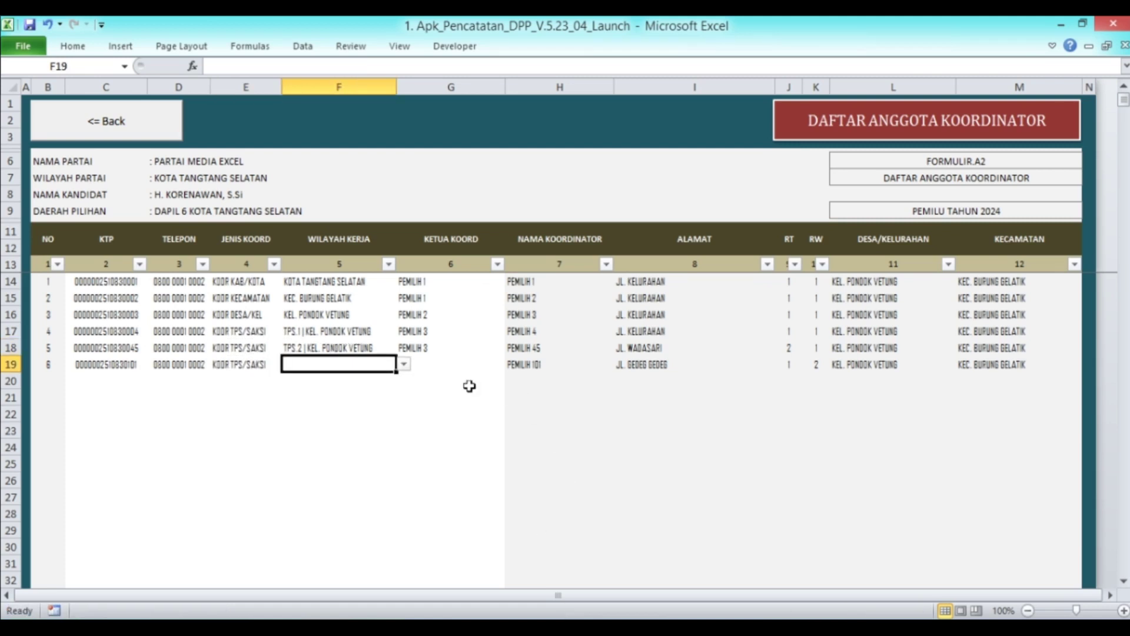
Set F19 to TPS.3 | KEL. PONDOK VETUNG and copy leader PEMILIH 3 into G19
left_click(404, 364)
left_click(405, 380)
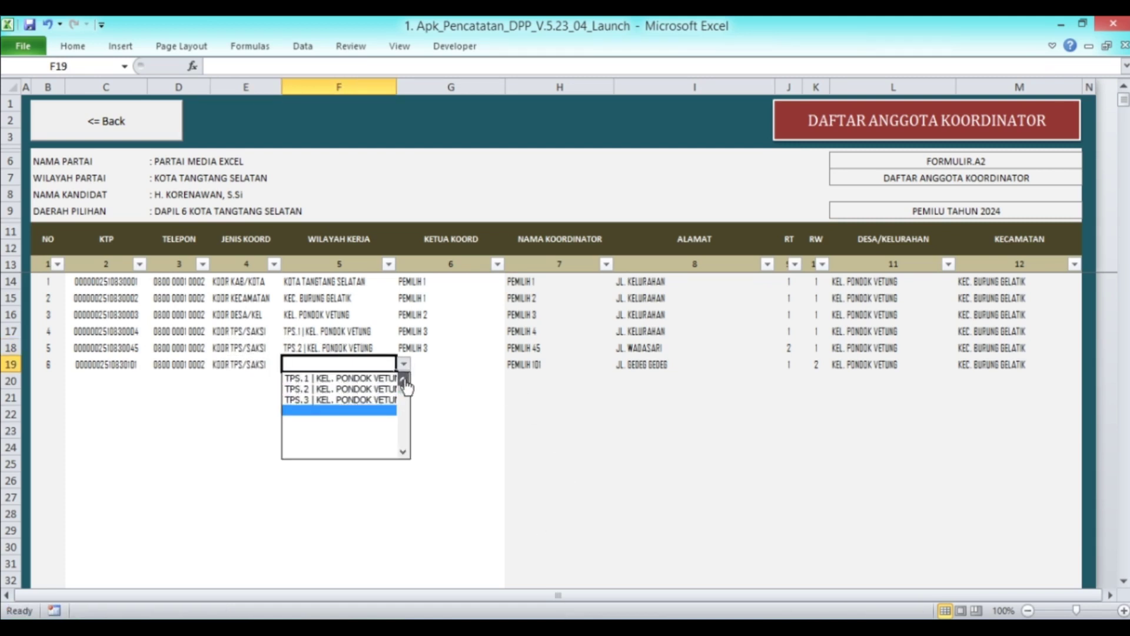
left_click(379, 400)
left_click(455, 363)
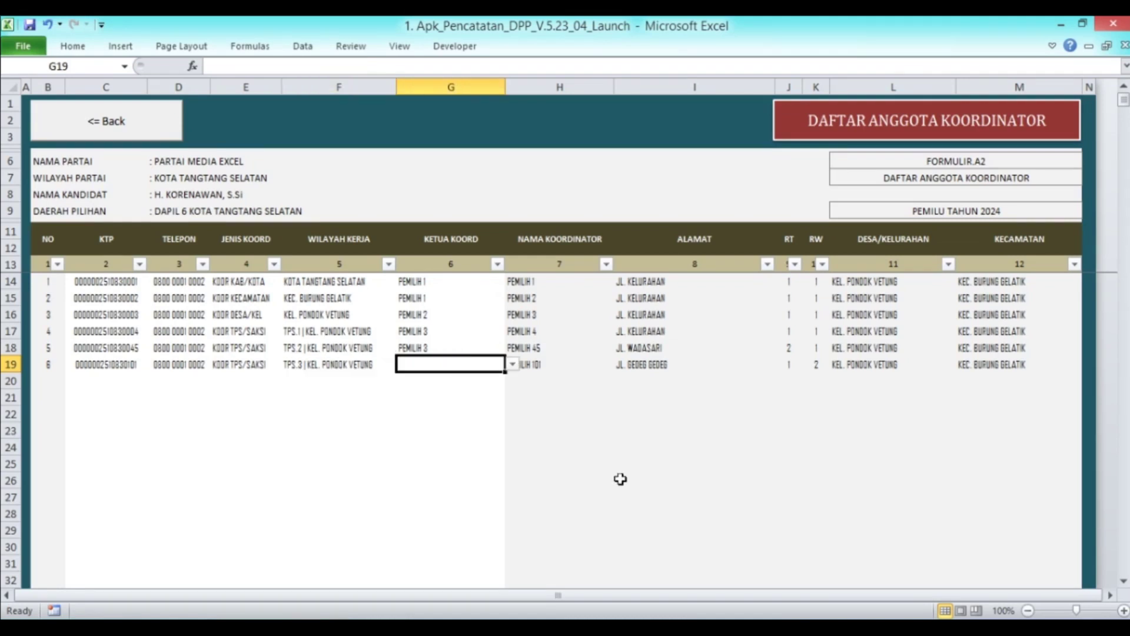
key("Up")
key("ctrl+c")
key("Down")
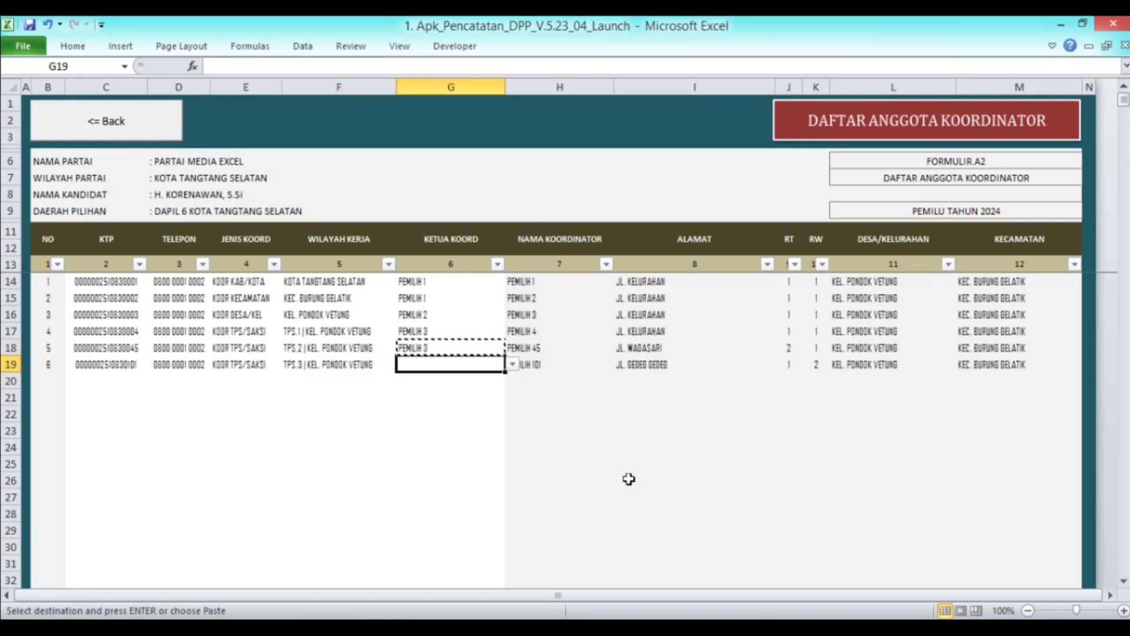
key("Return")
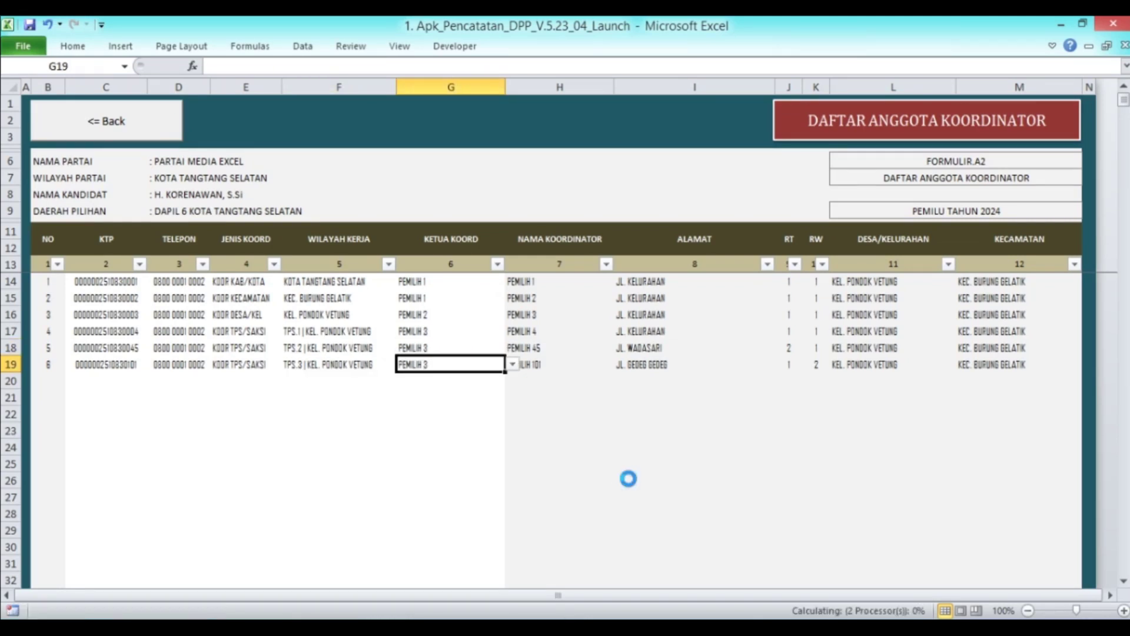
left_click(474, 389)
left_click(114, 364)
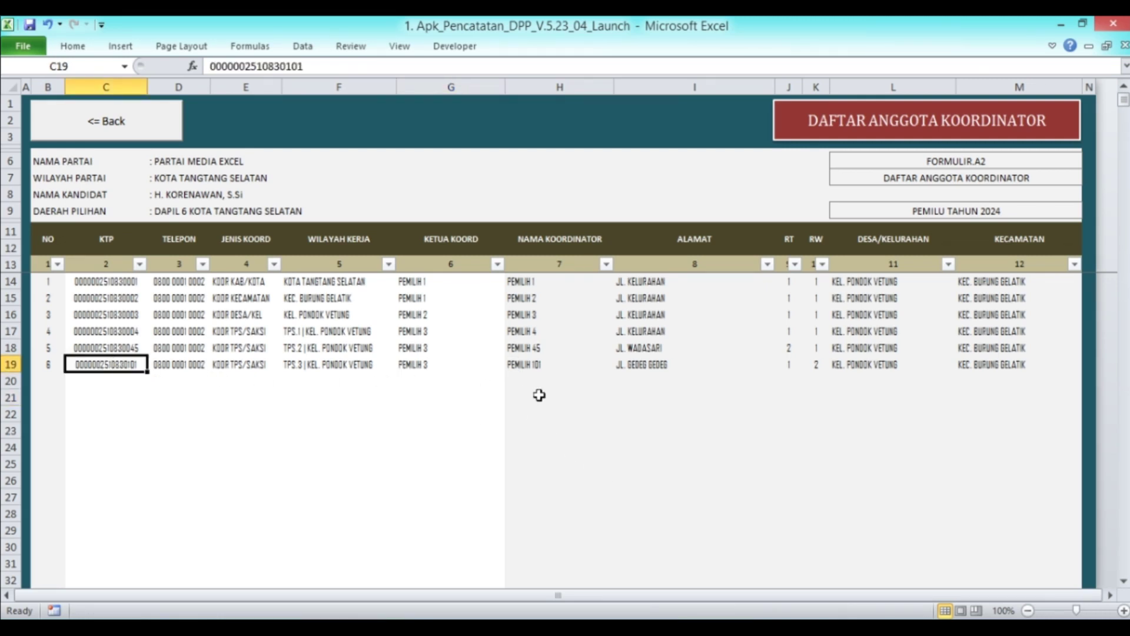
Review the KTP cell C17 in the coordinator list
left_click(97, 121)
left_click(570, 263)
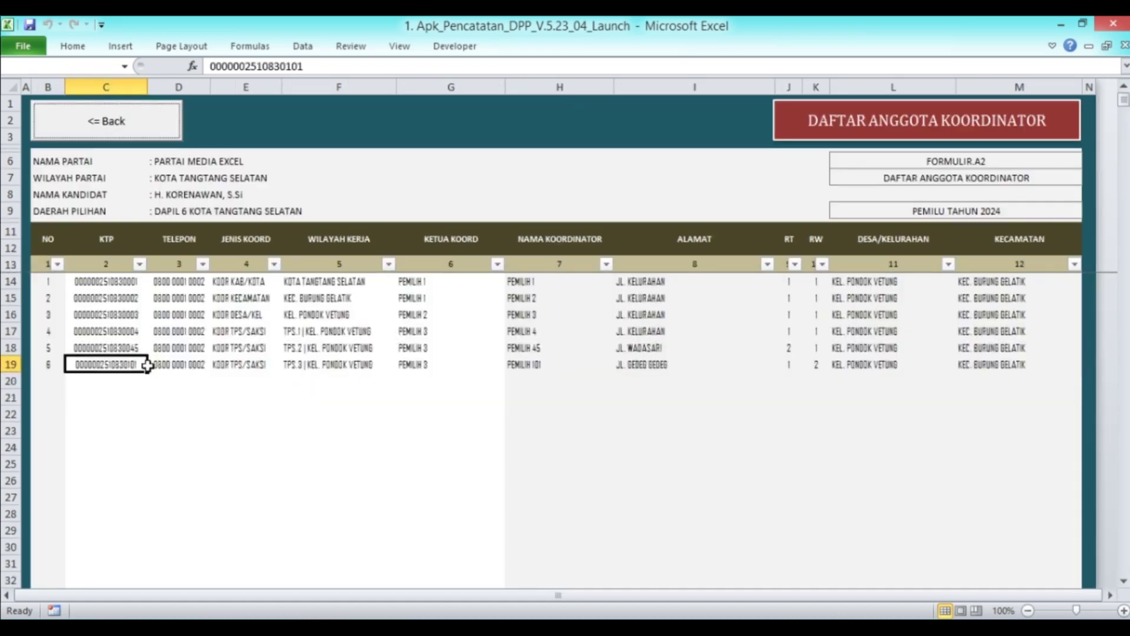
left_click(108, 332)
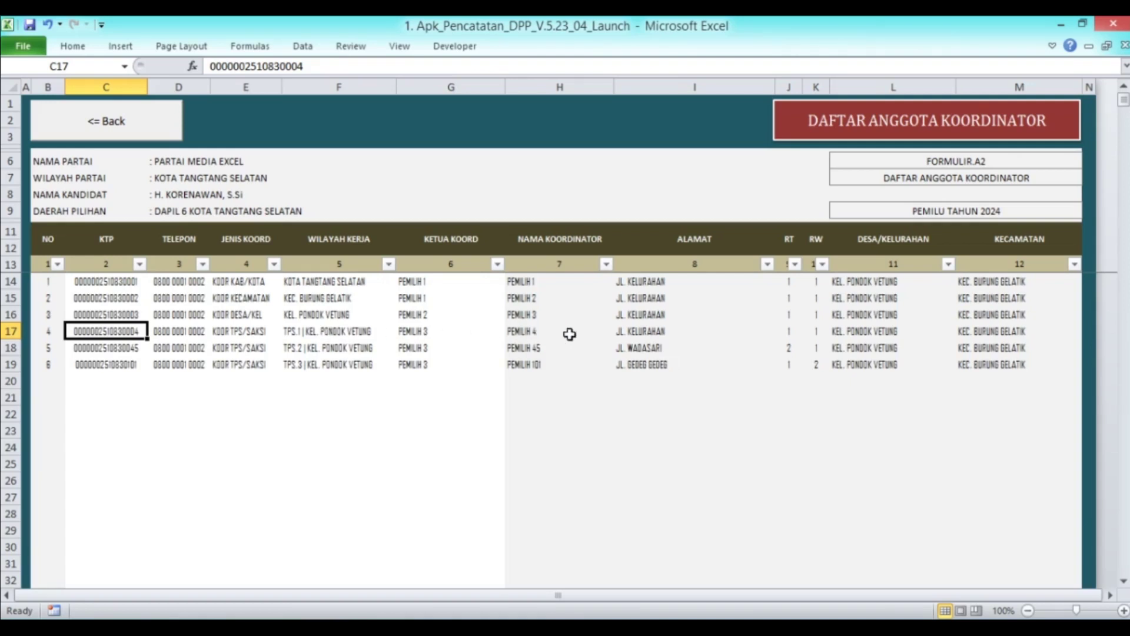
left_click(114, 132)
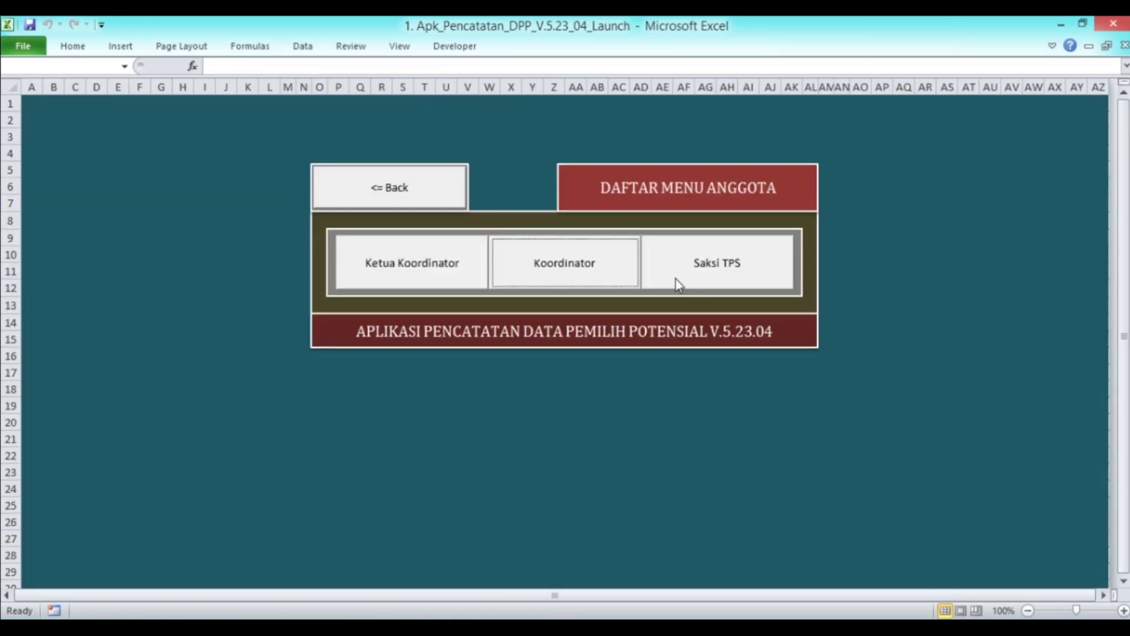
Copy voter 5's KTP number from C11 in the Data DPT database
left_click(454, 179)
left_click(912, 207)
scroll(353, 327, "up", 20)
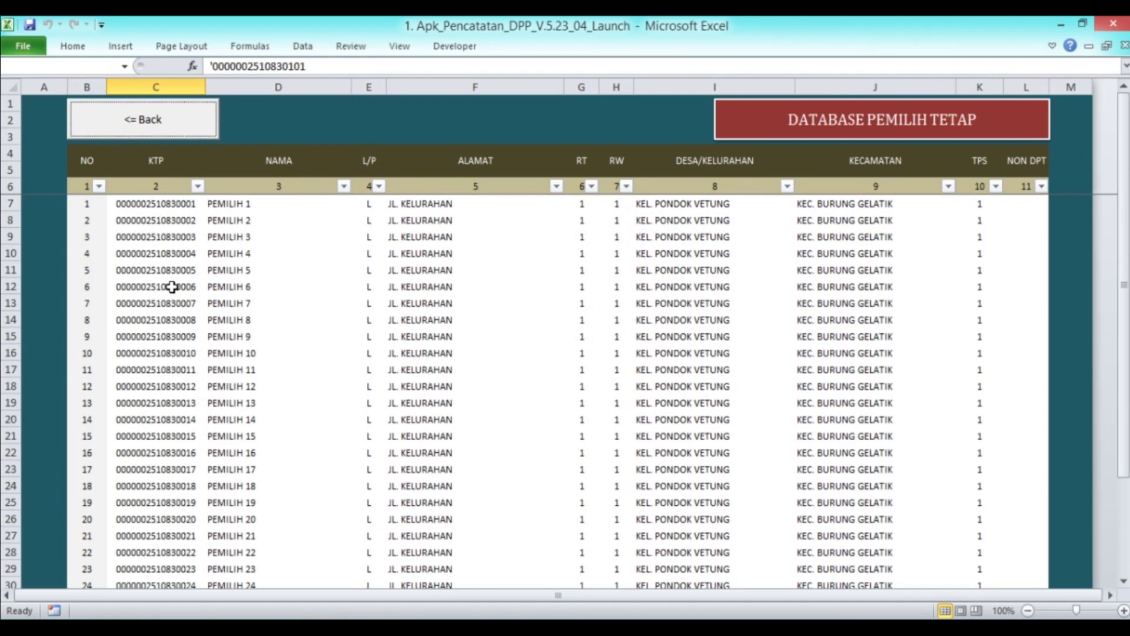
left_click(175, 258)
left_click(169, 272)
right_click(169, 273)
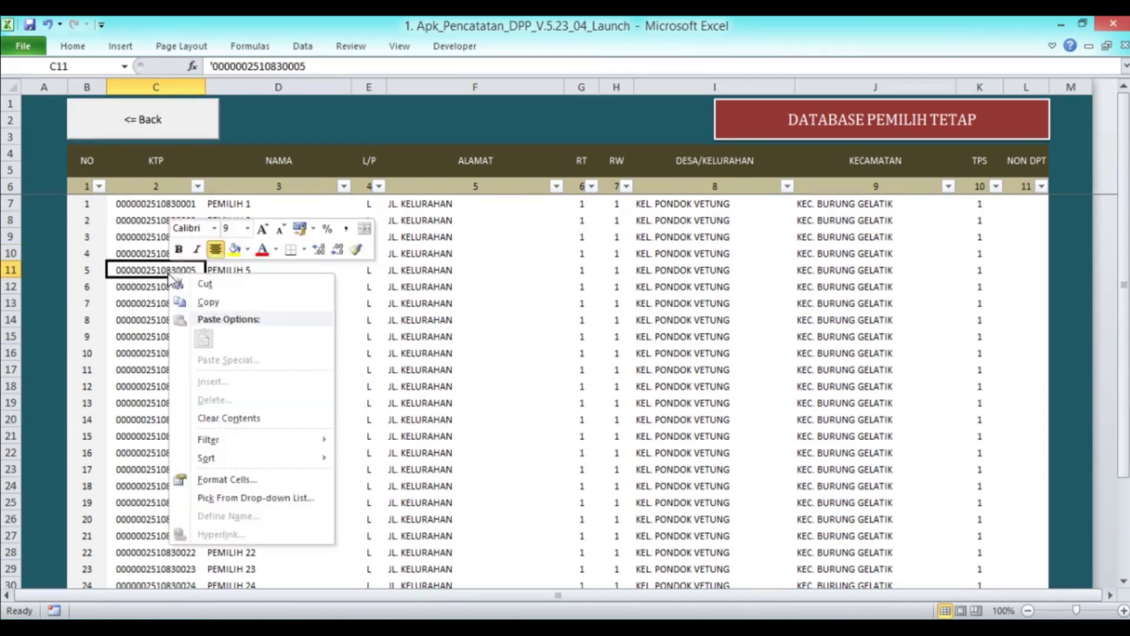
left_click(210, 302)
Paste the KTP number into C14 of the Saksi TPS witness list
left_click(156, 134)
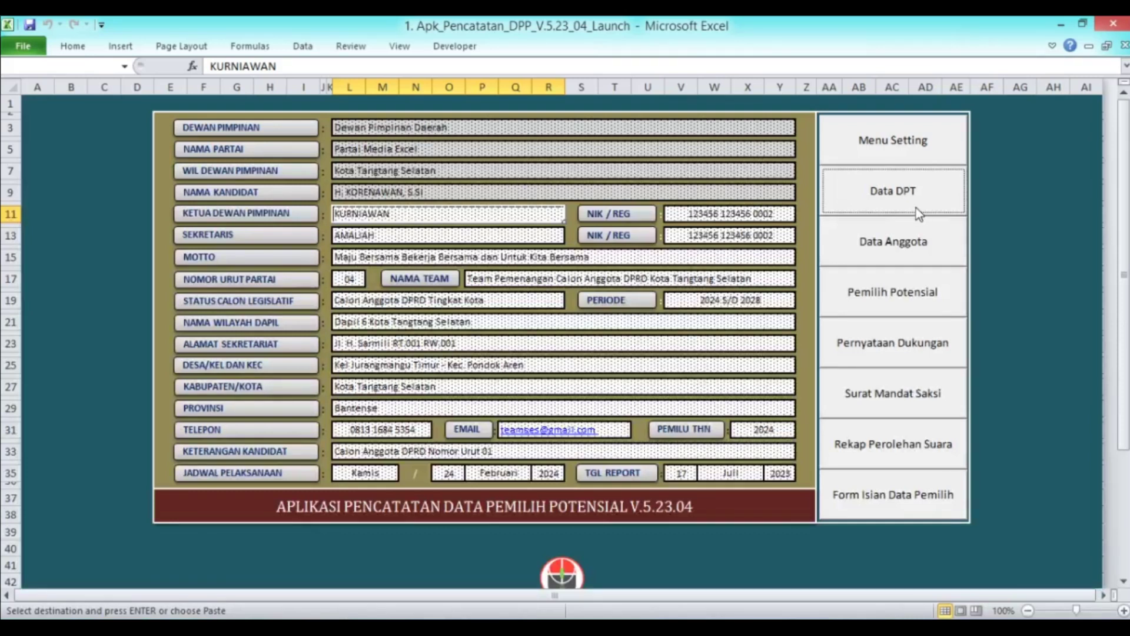
left_click(915, 247)
left_click(715, 278)
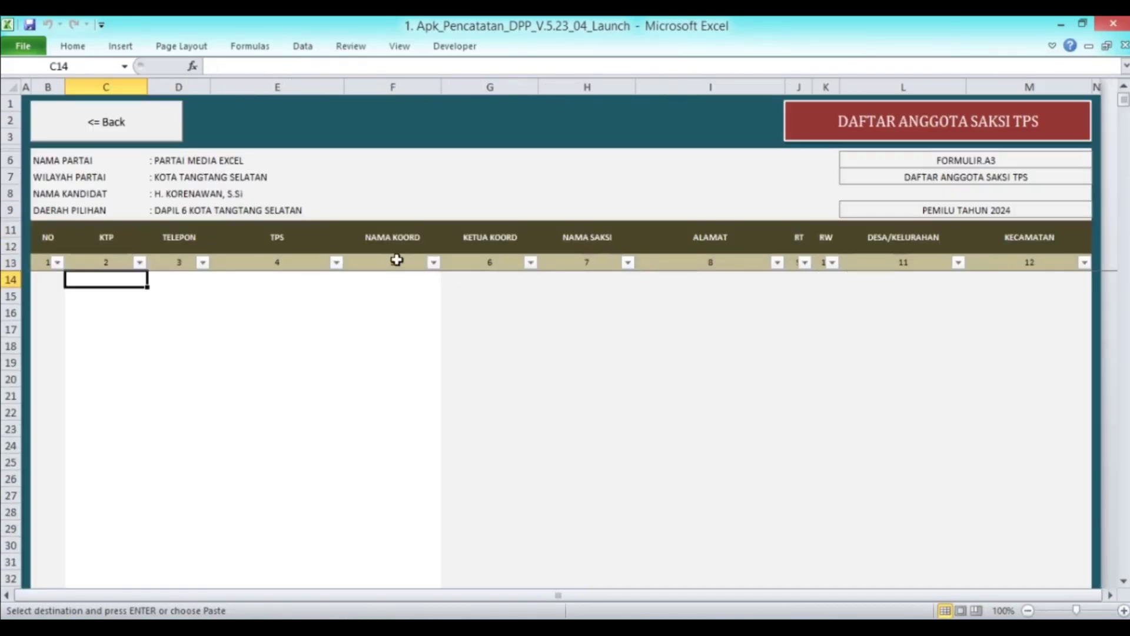
right_click(113, 281)
left_click(166, 347)
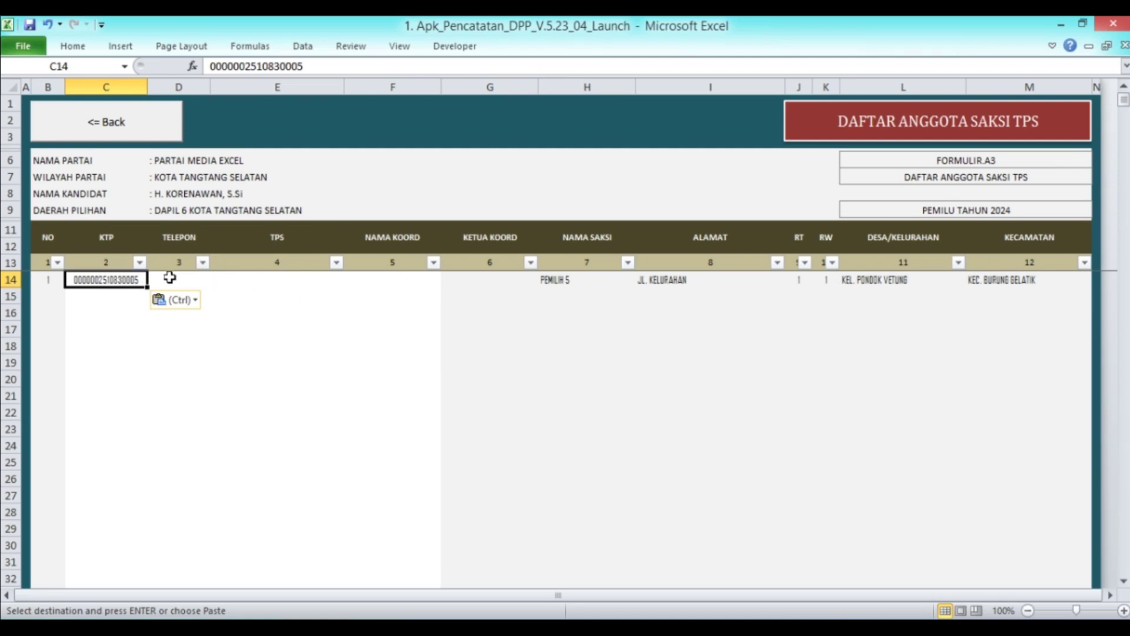
left_click(155, 136)
Copy the coordinator's phone number and paste it as a value into Saksi TPS cell D14
left_click(538, 278)
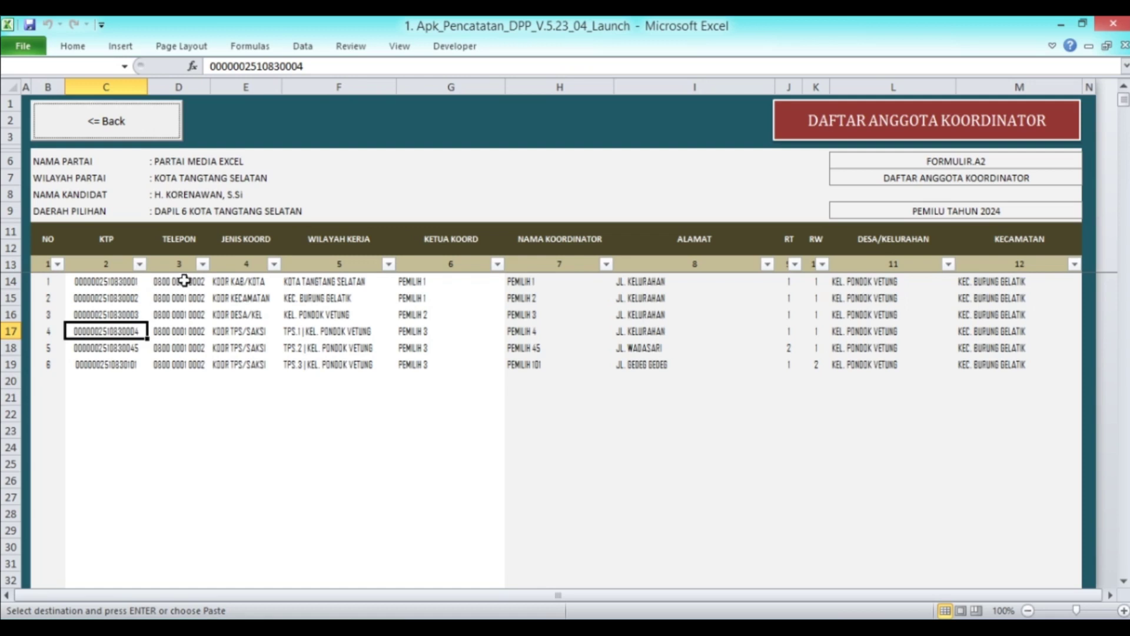
left_click(183, 281)
left_click(139, 120)
left_click(698, 264)
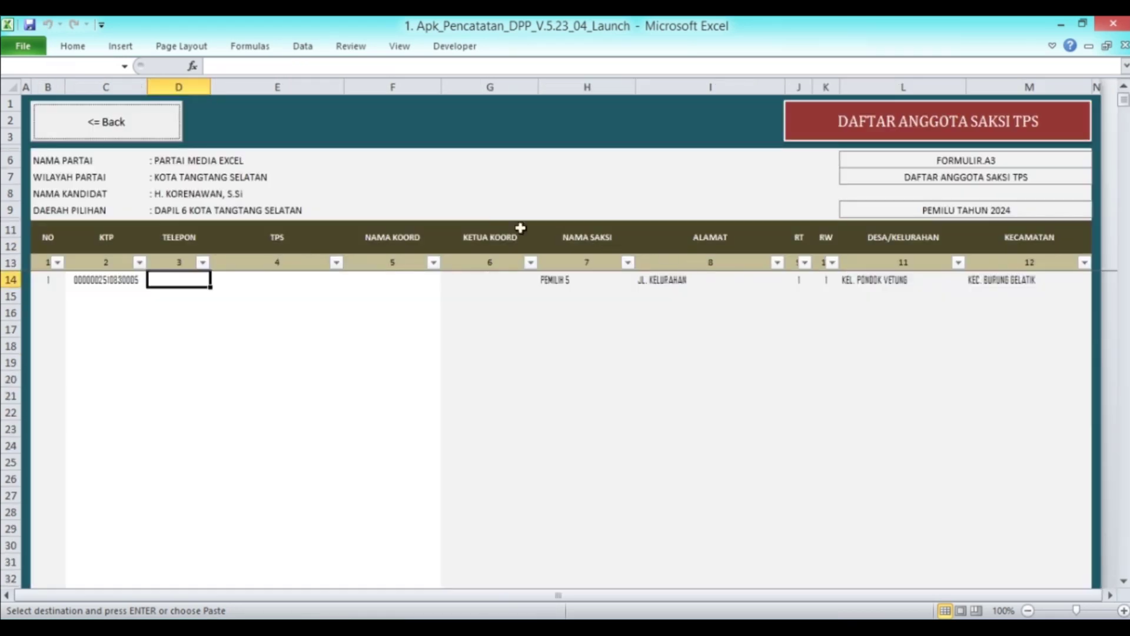
right_click(172, 280)
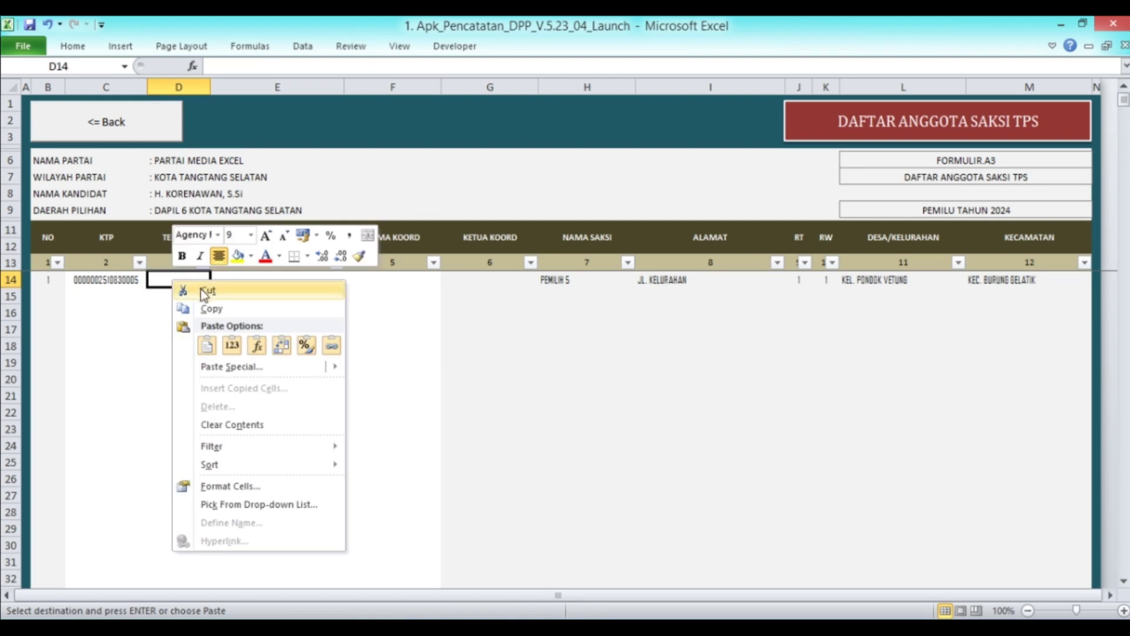
left_click(232, 345)
Choose TPS.1 | KEL. PONDOK VETUNG as the witness's TPS in E14
key("Right")
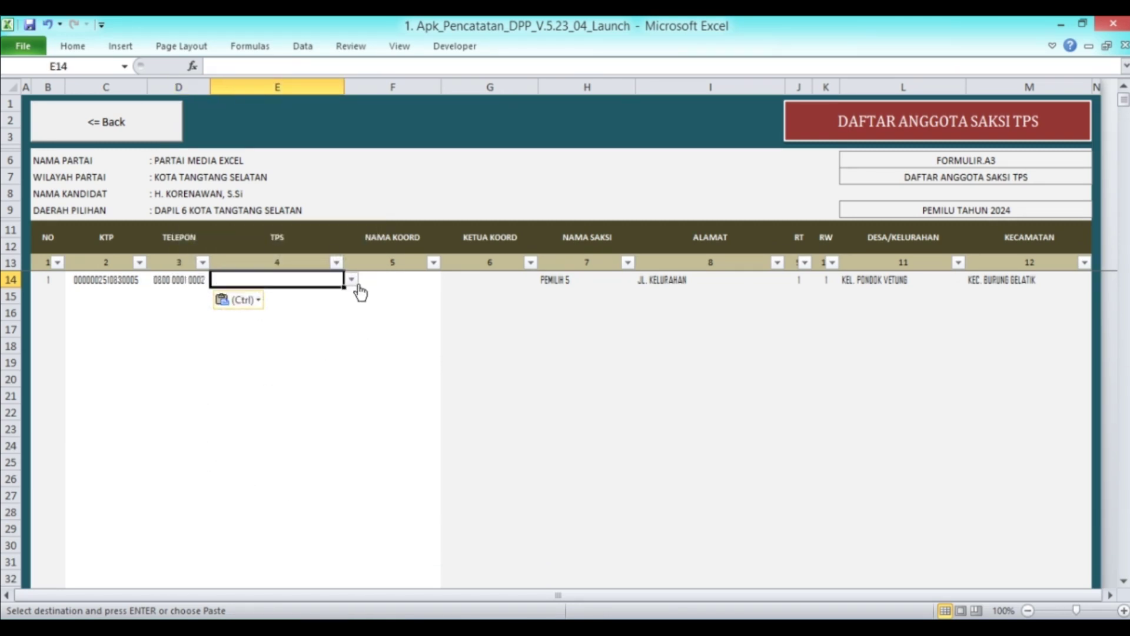
left_click(351, 280)
left_click(351, 294)
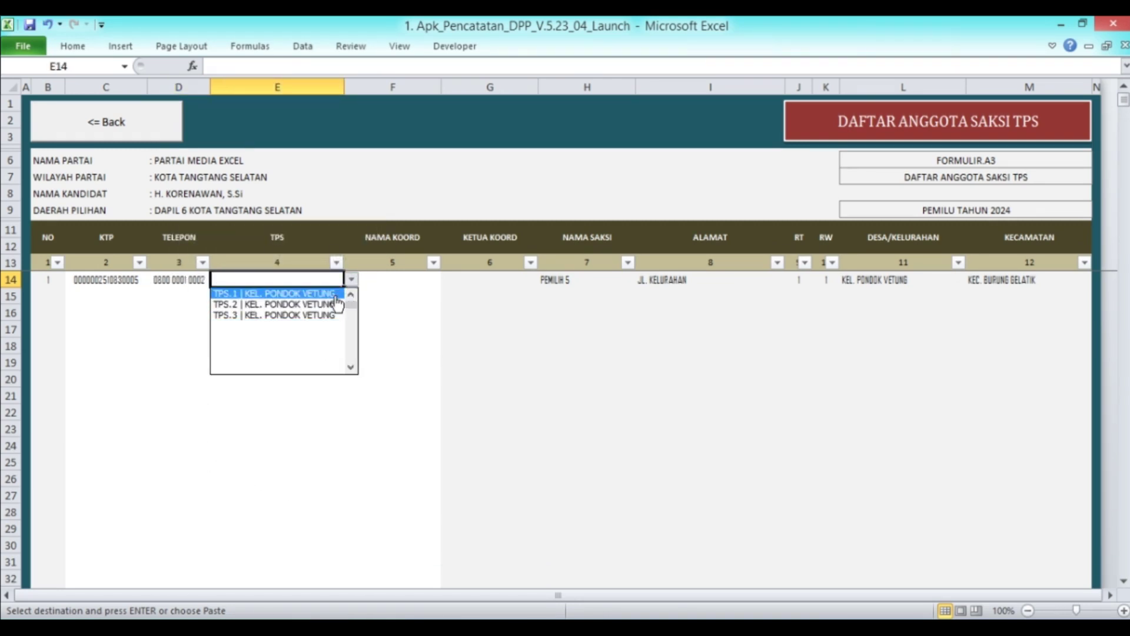
left_click(339, 293)
left_click(403, 280)
left_click(448, 280)
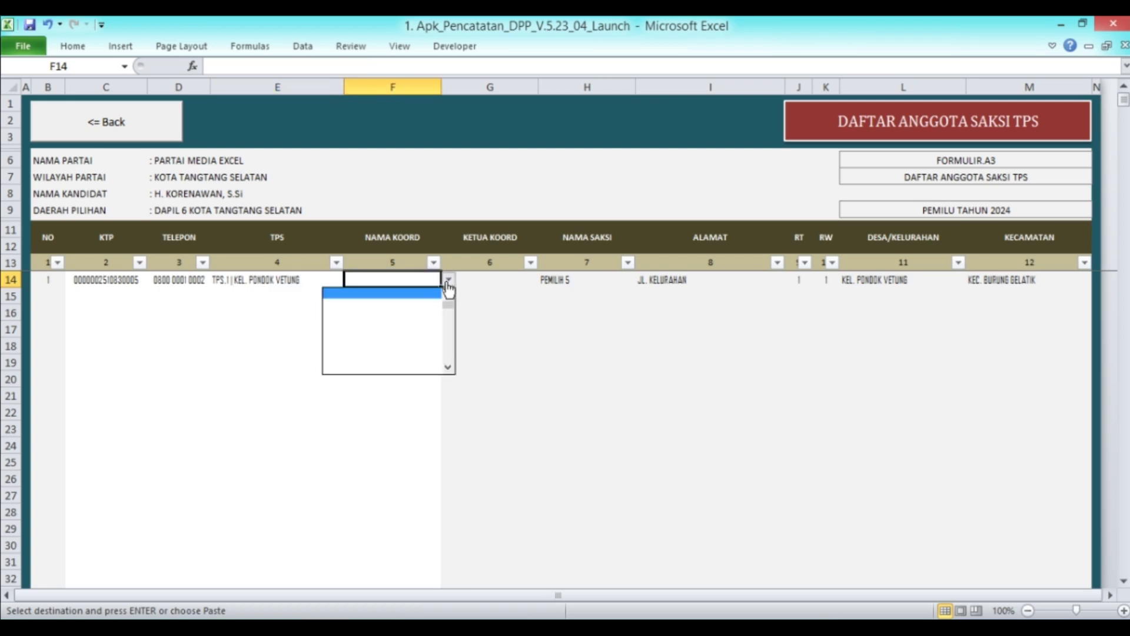
left_click(448, 293)
left_click(449, 294)
left_click(448, 294)
left_click(449, 294)
left_click(519, 302)
Look up coordinator PEMILIH 4 in the coordinator list
left_click(137, 132)
left_click(527, 286)
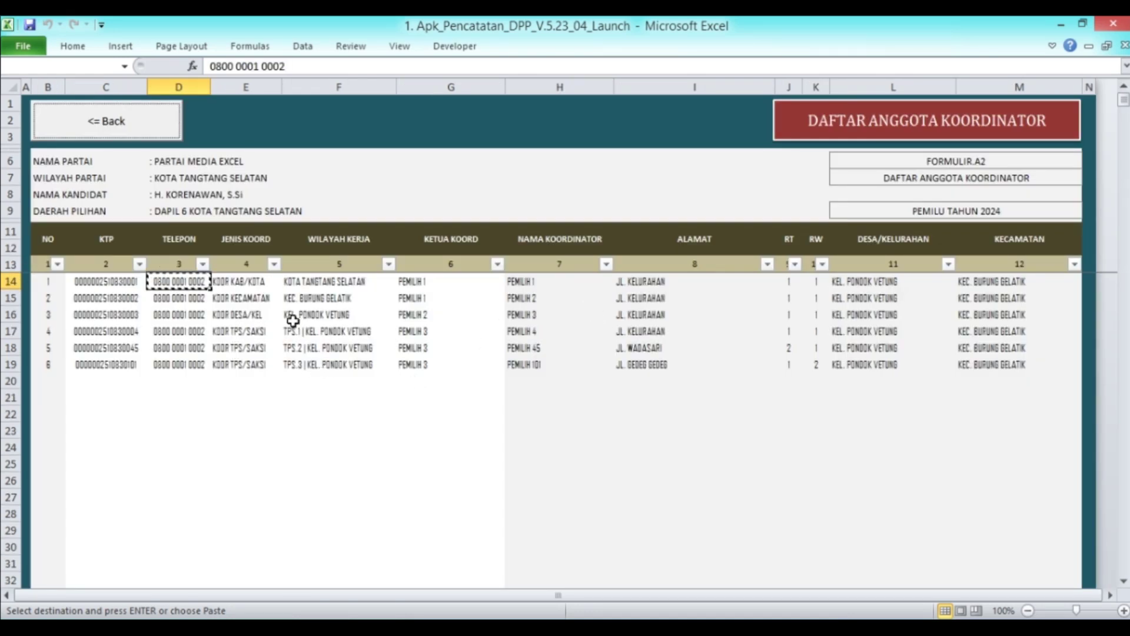
left_click(580, 340)
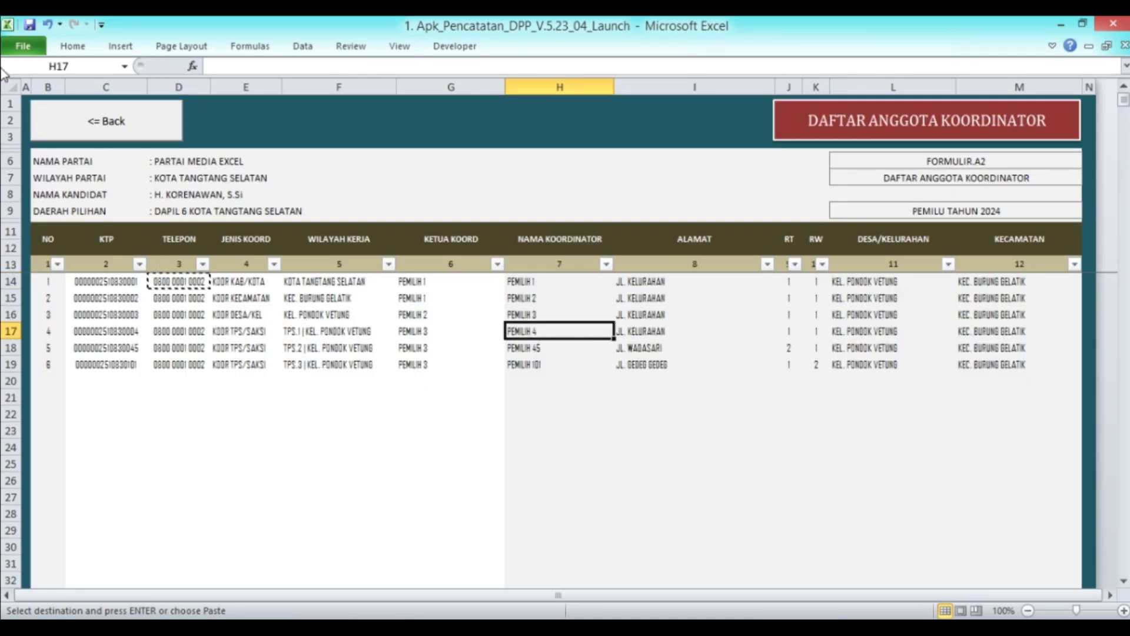
left_click(105, 121)
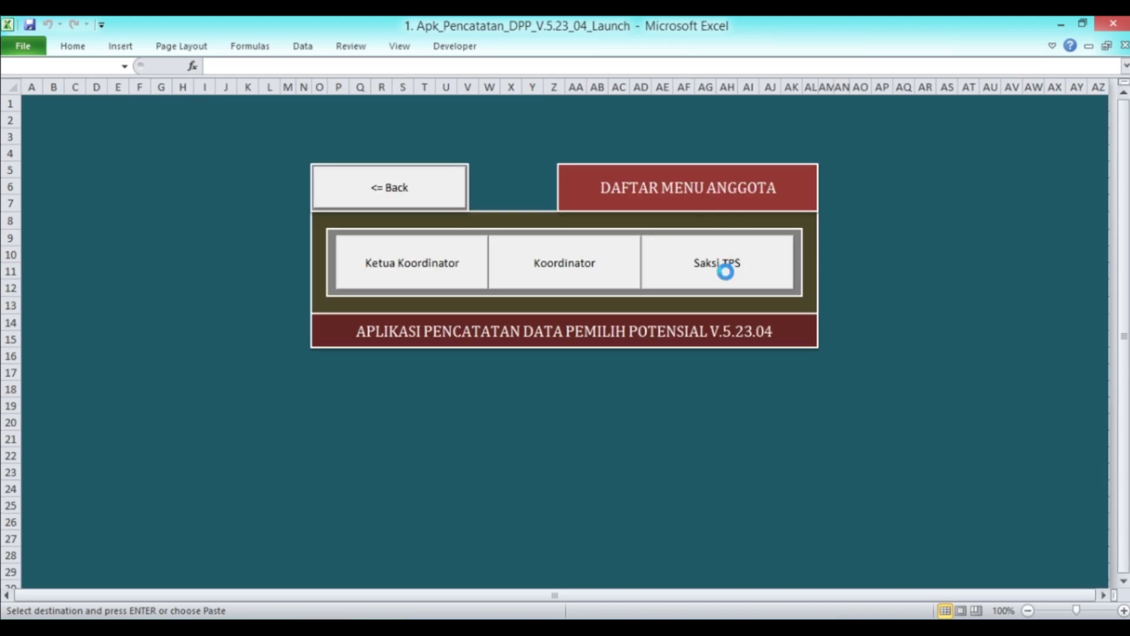
left_click(724, 263)
Pick PEMILIH 4 as the witness's coordinator in F14
left_click(447, 281)
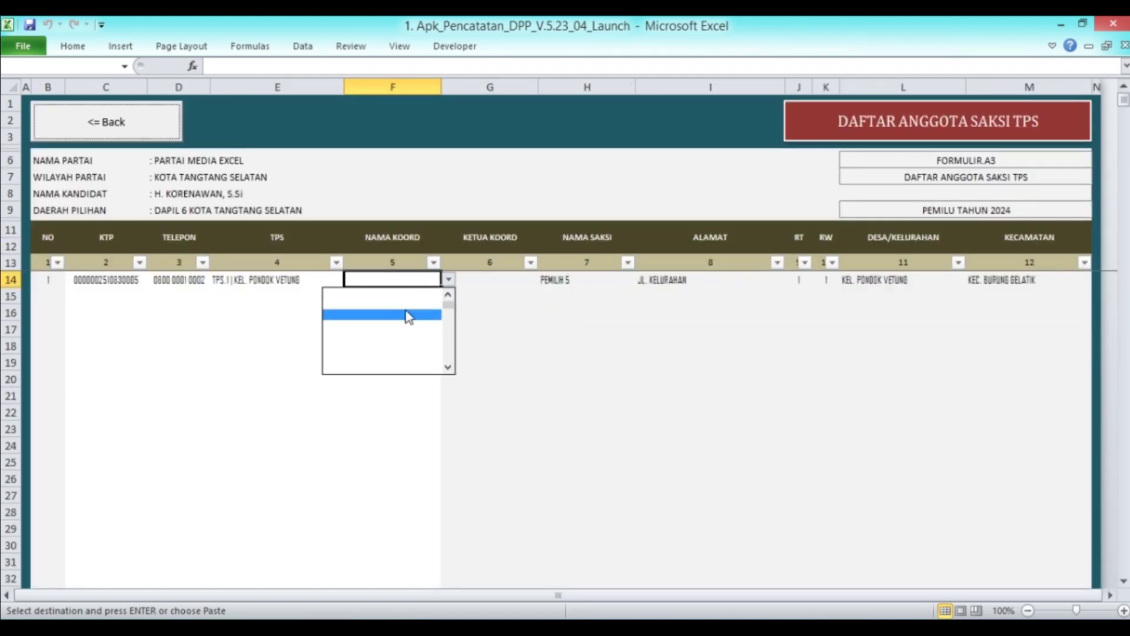
left_click(448, 294)
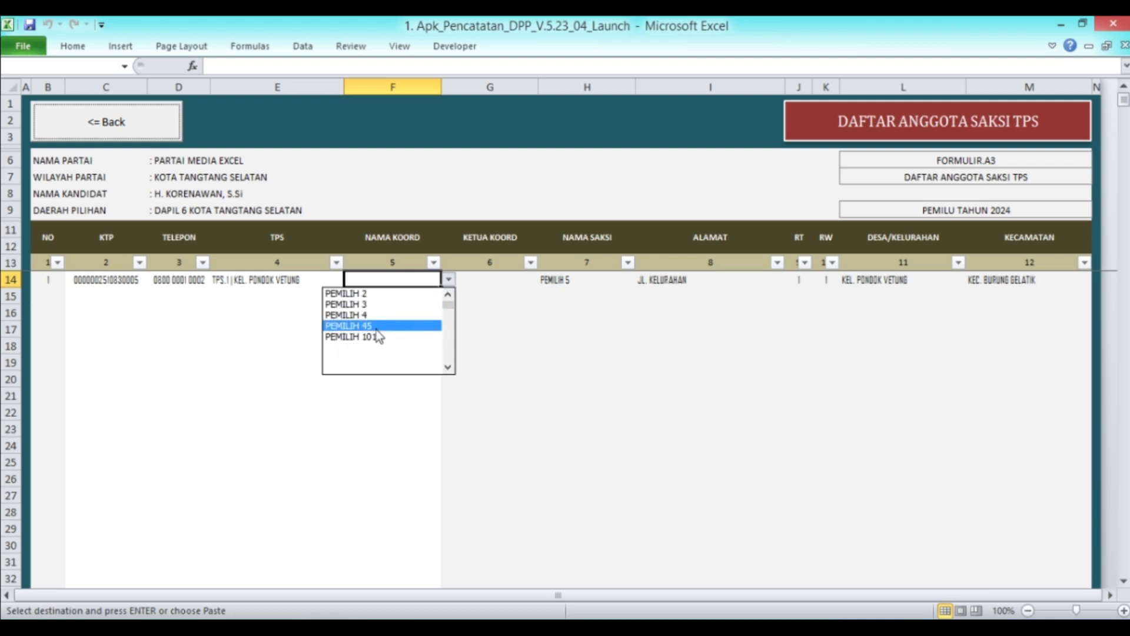
left_click(378, 316)
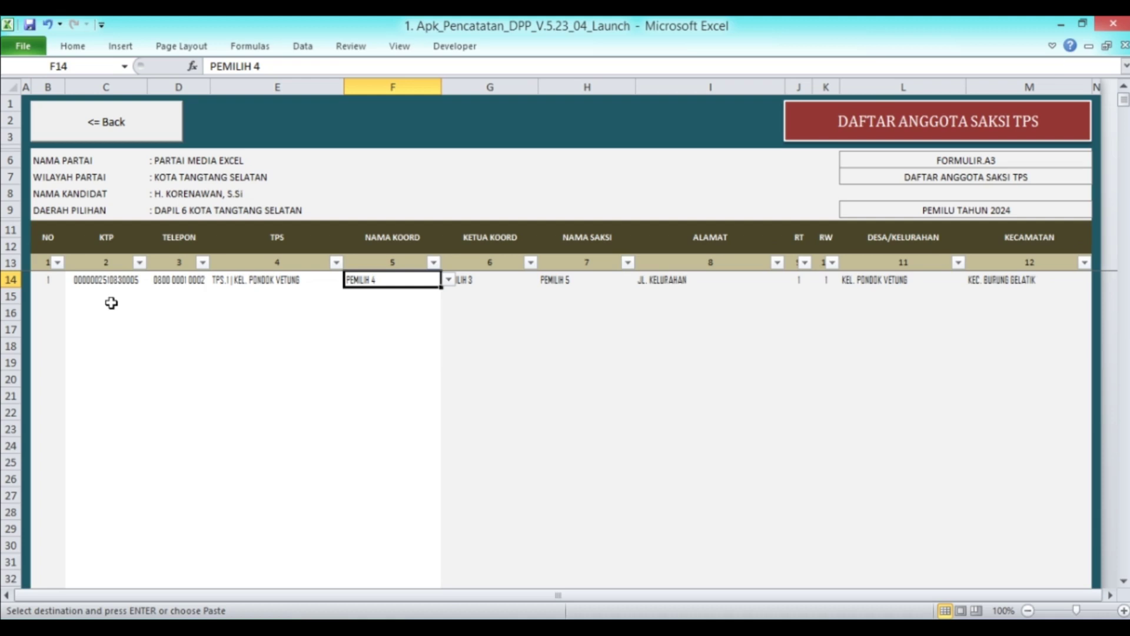
left_click(400, 312)
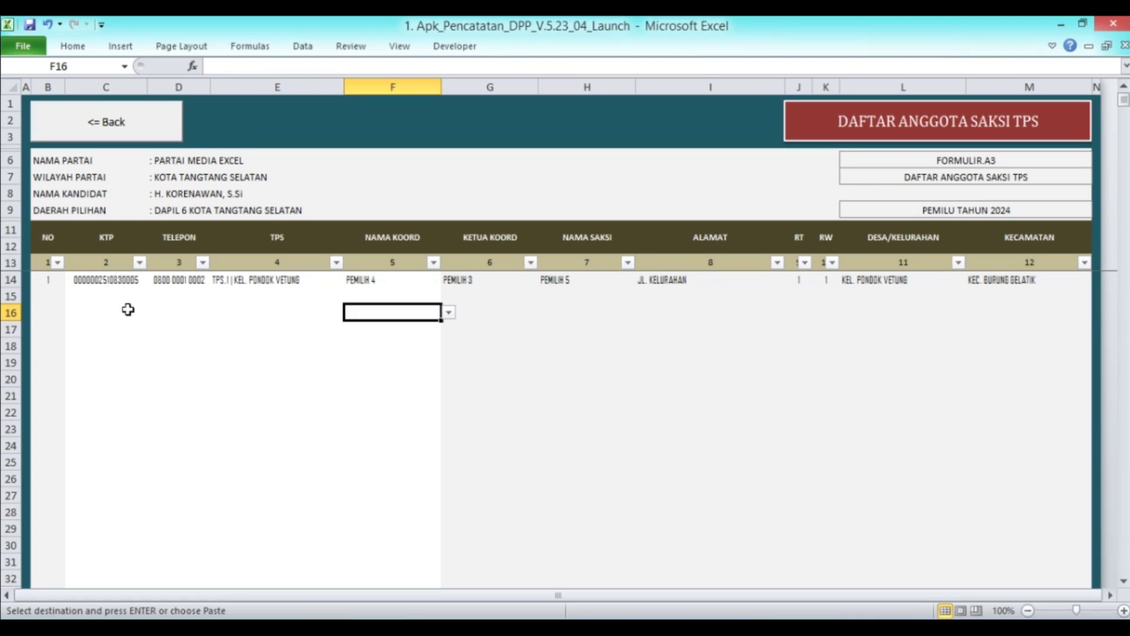
Verify F14 coordinator PEMILIH 4, G14 leader PEMILIH 3 and the H14 witness name, then reopen the coordinator list
left_click(394, 286)
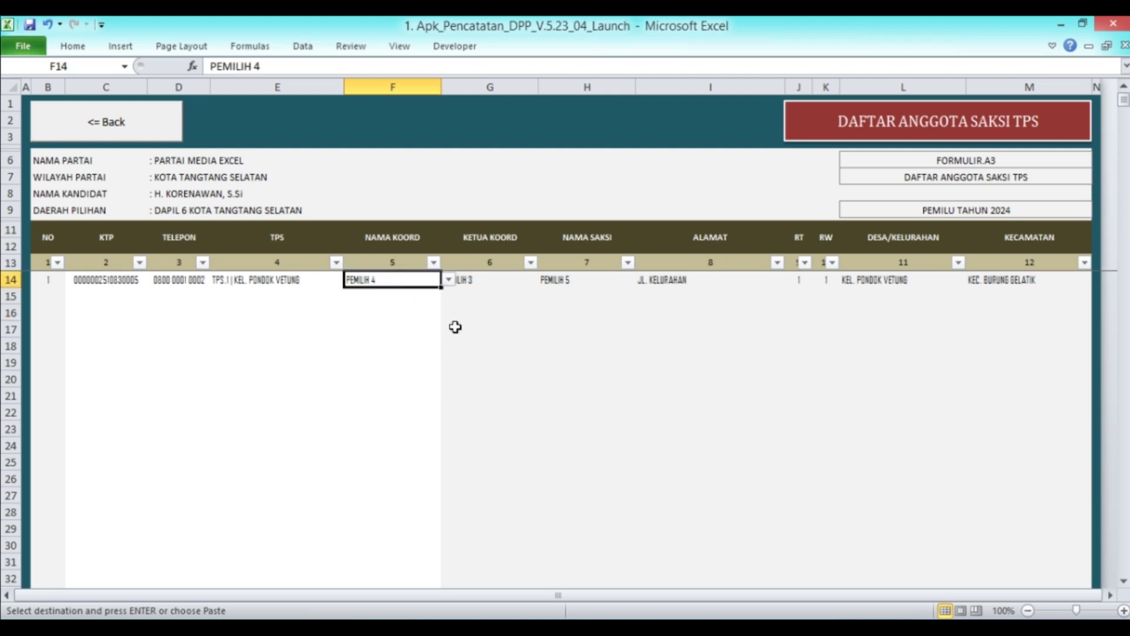
left_click(476, 280)
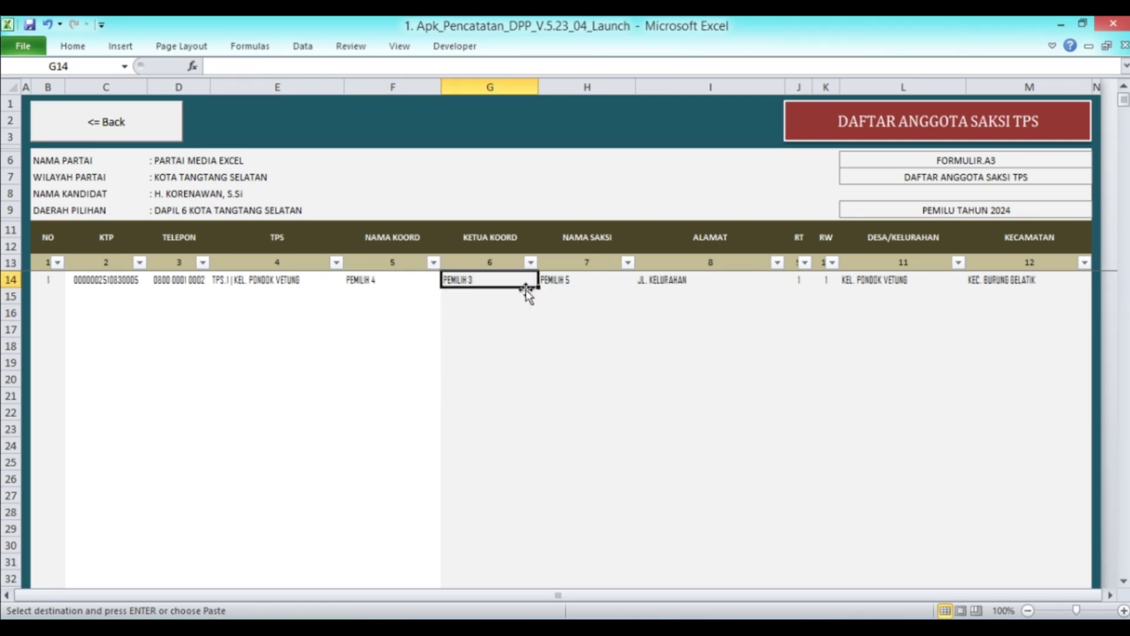
left_click(379, 286)
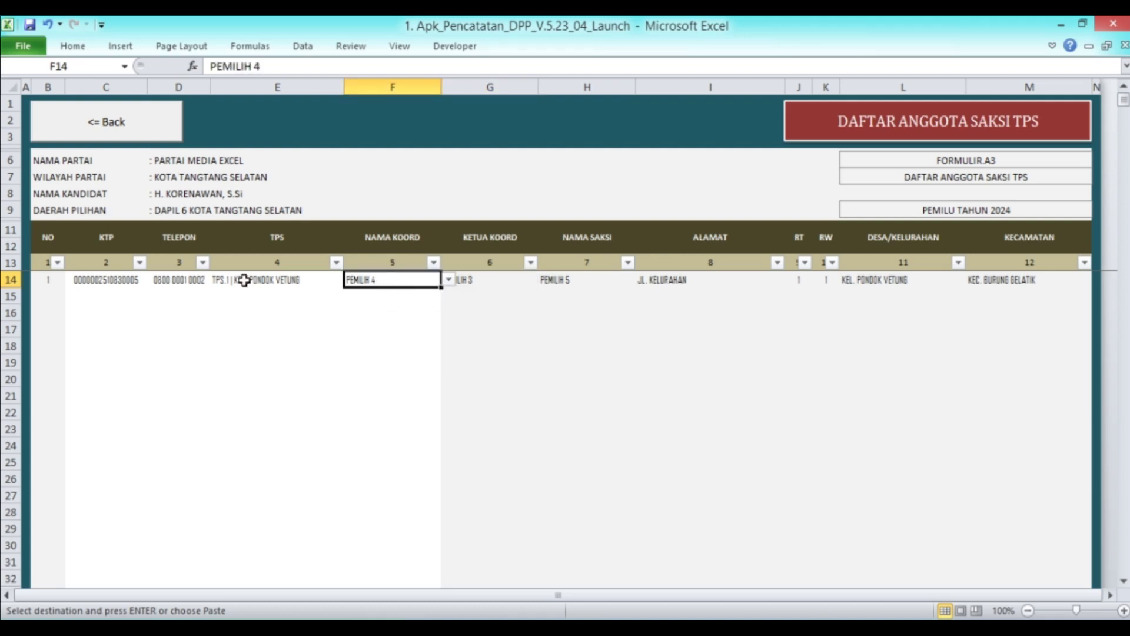
left_click(500, 282)
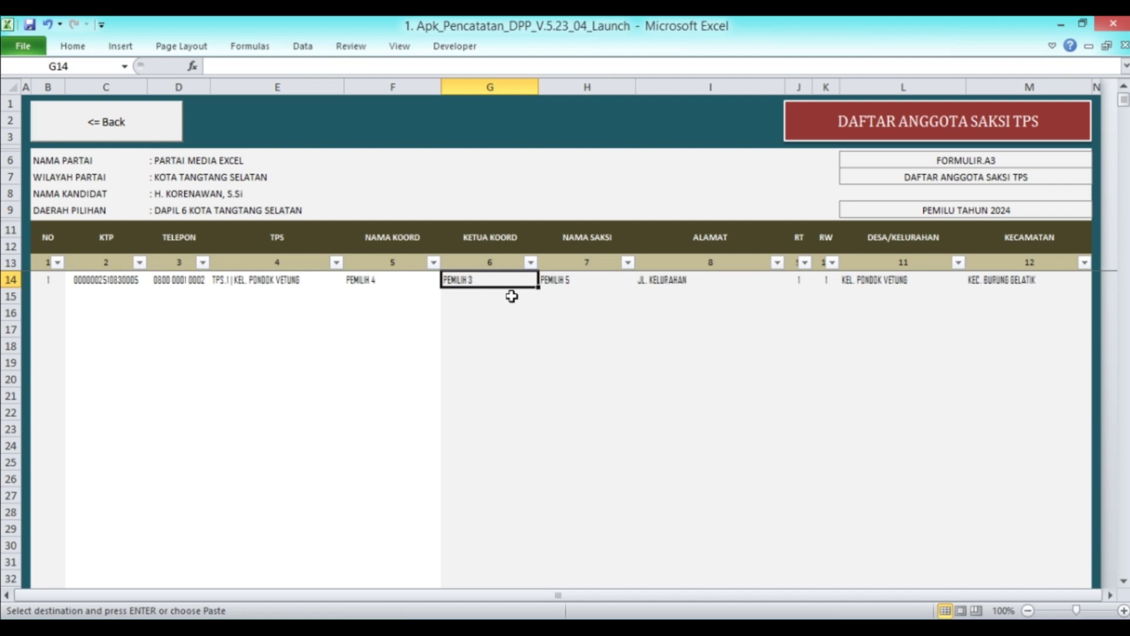
left_click(580, 283)
left_click(103, 130)
left_click(598, 267)
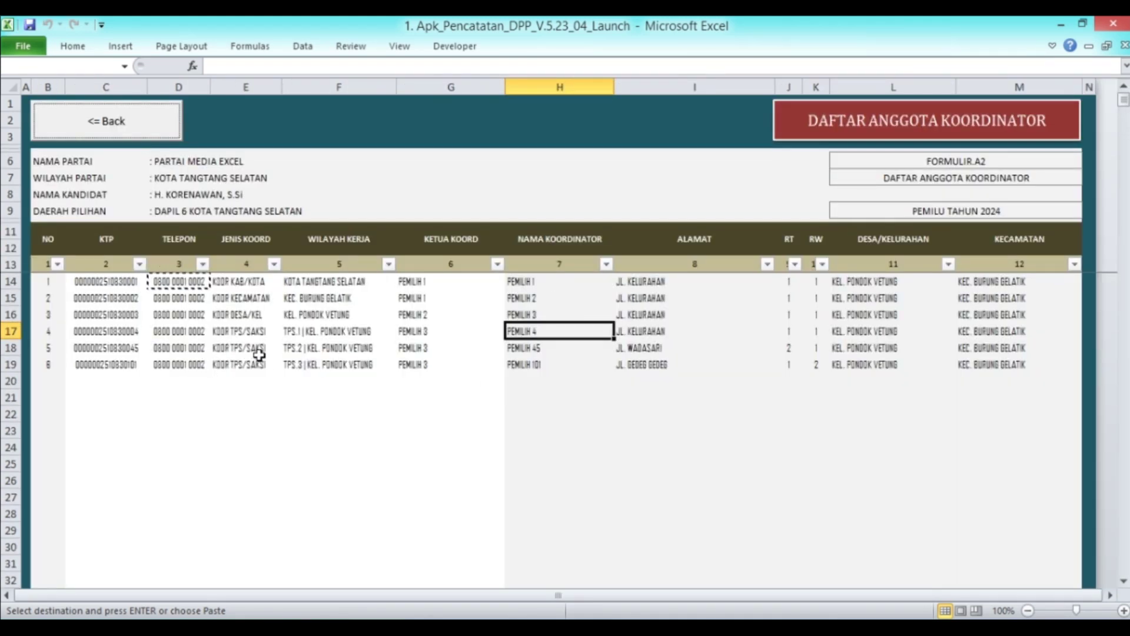
Copy PEMILIH 46's KTP number from C52 in the Data DPT database
left_click(547, 348)
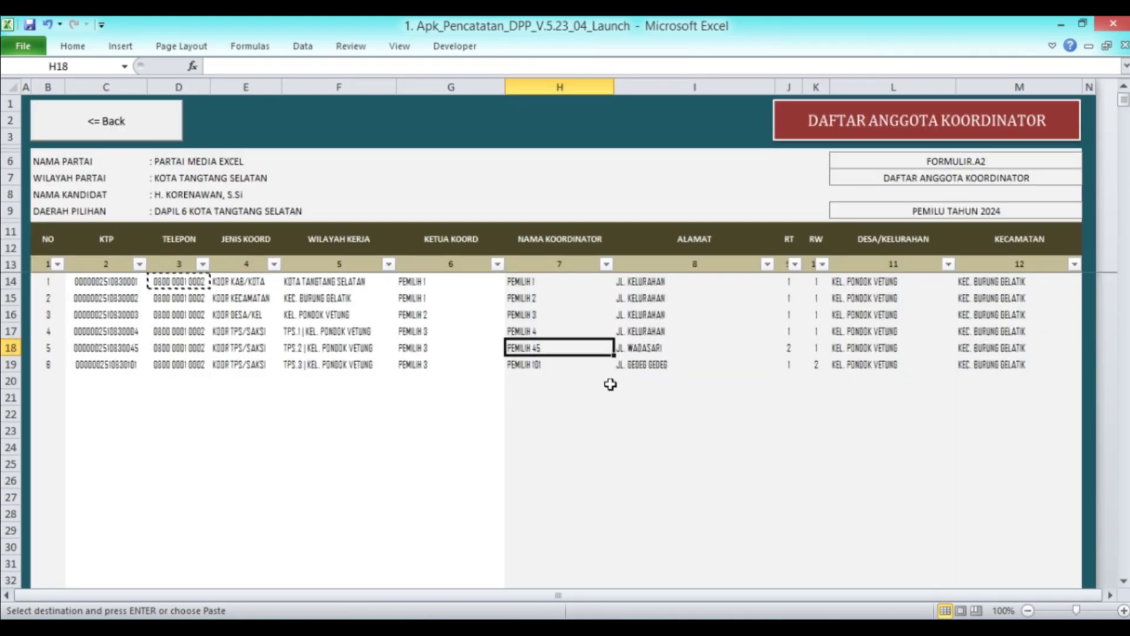
left_click(127, 129)
left_click(405, 186)
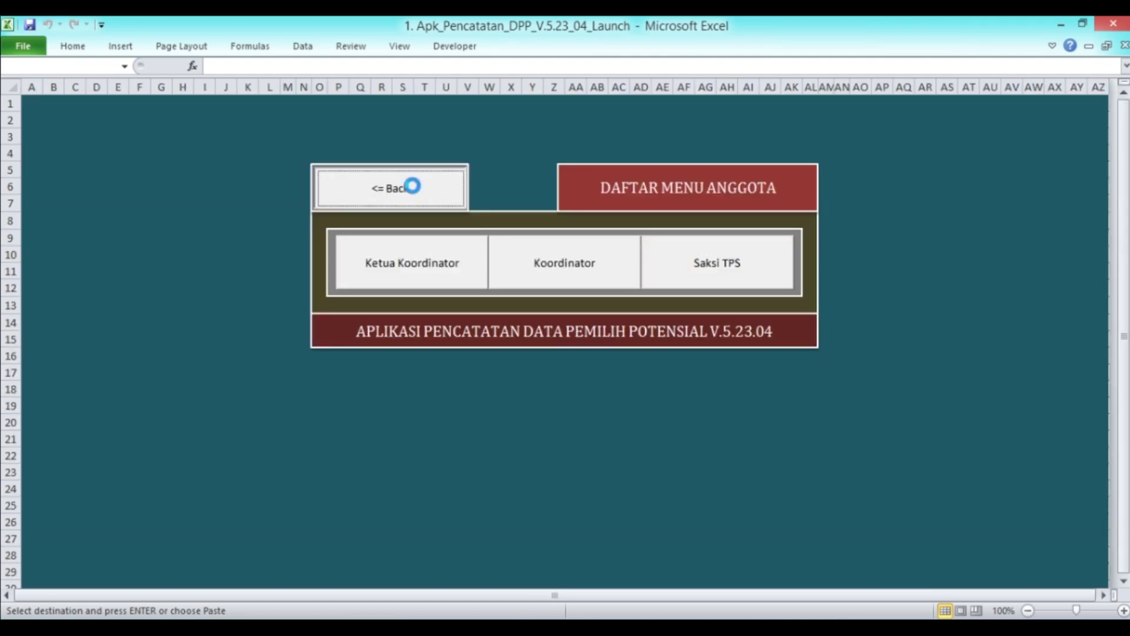
left_click(886, 194)
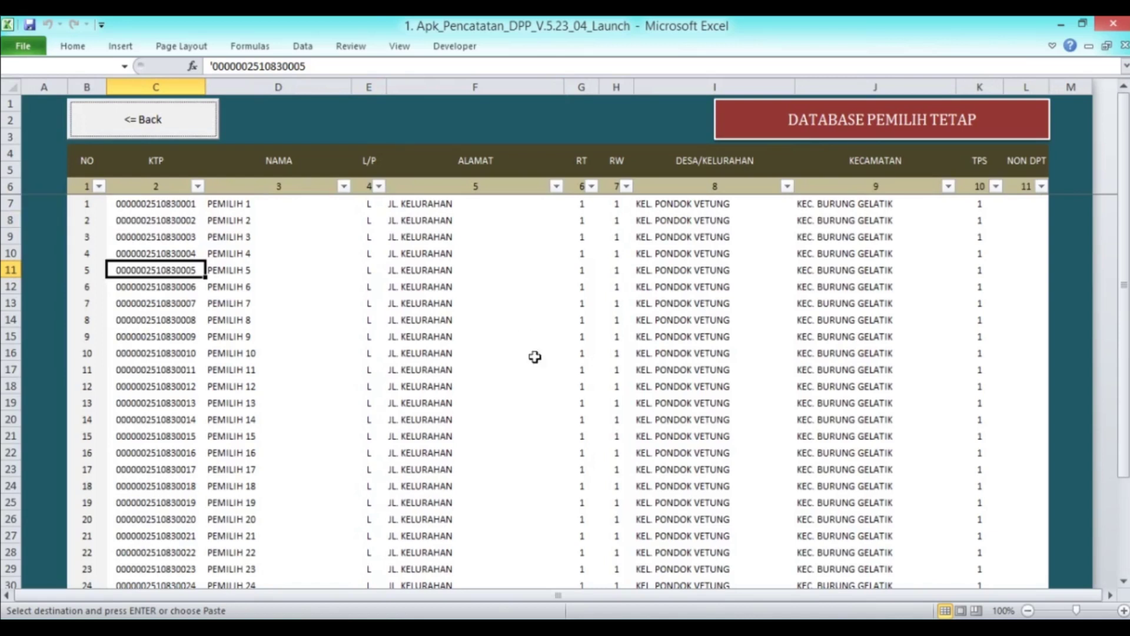
scroll(497, 361, "down", 14)
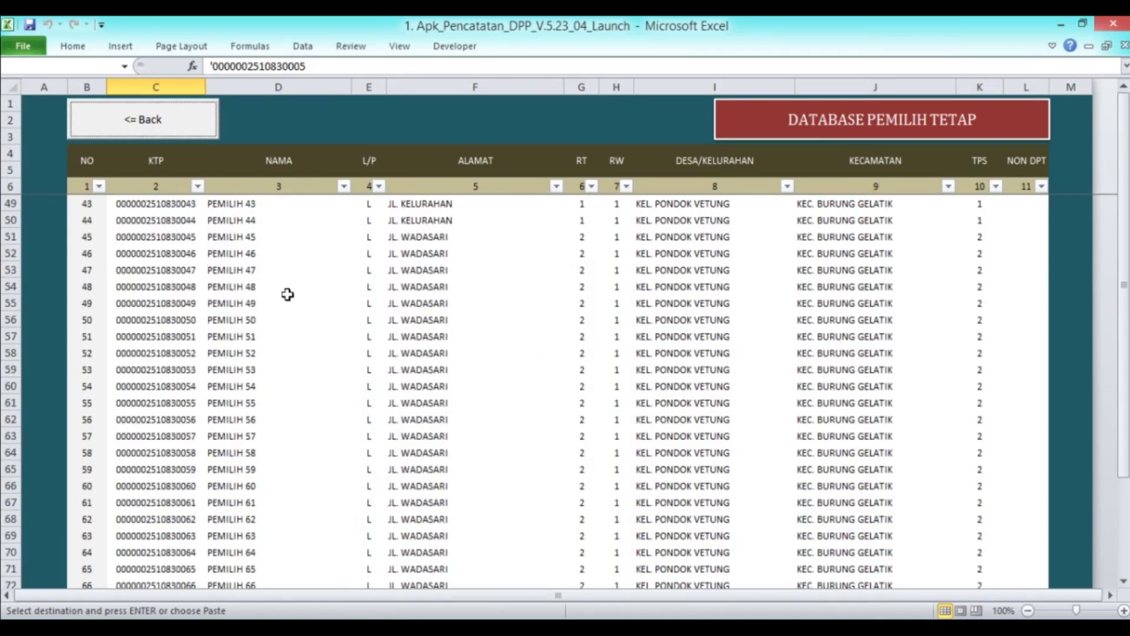
left_click(176, 254)
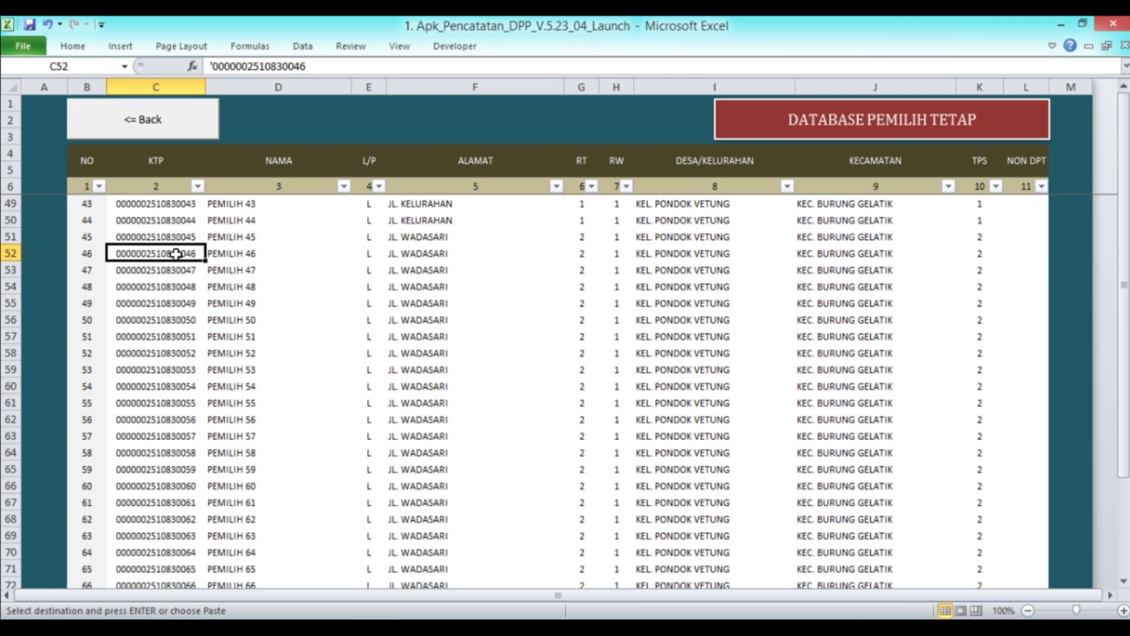
right_click(176, 254)
right_click(168, 254)
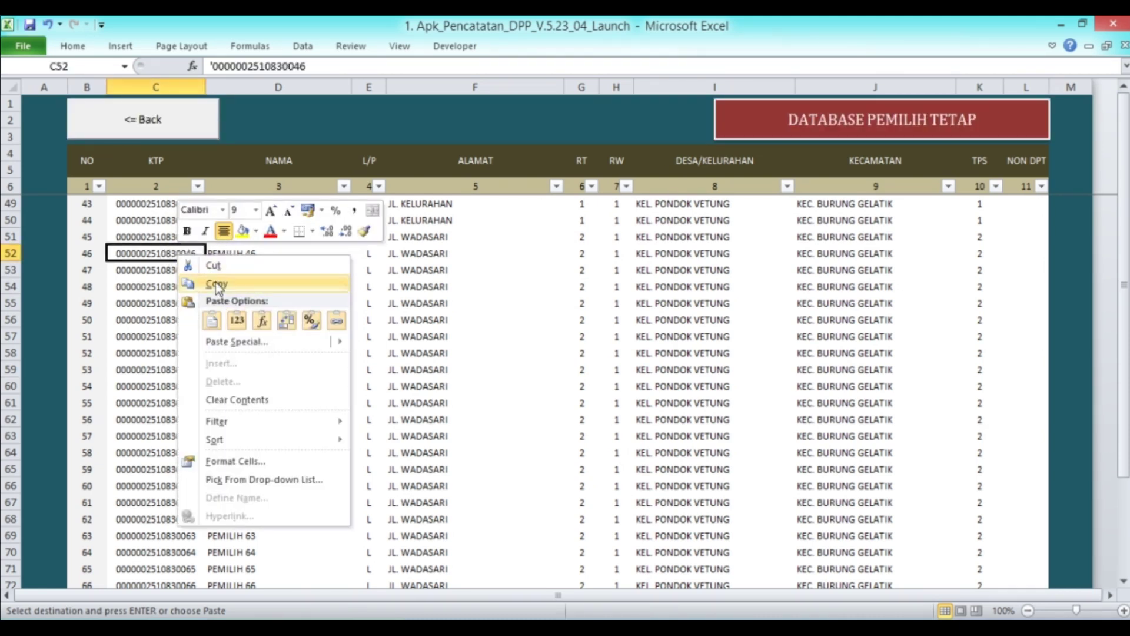
left_click(215, 283)
Paste PEMILIH 46's KTP number into C15 of the Saksi TPS list
left_click(143, 134)
left_click(855, 254)
left_click(746, 285)
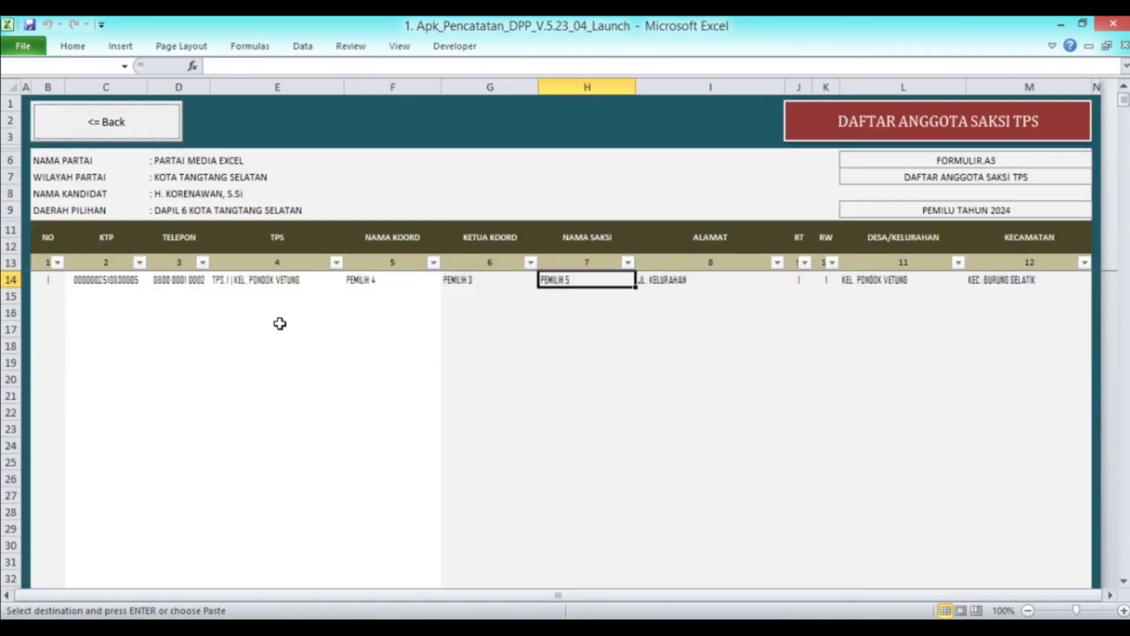
right_click(104, 296)
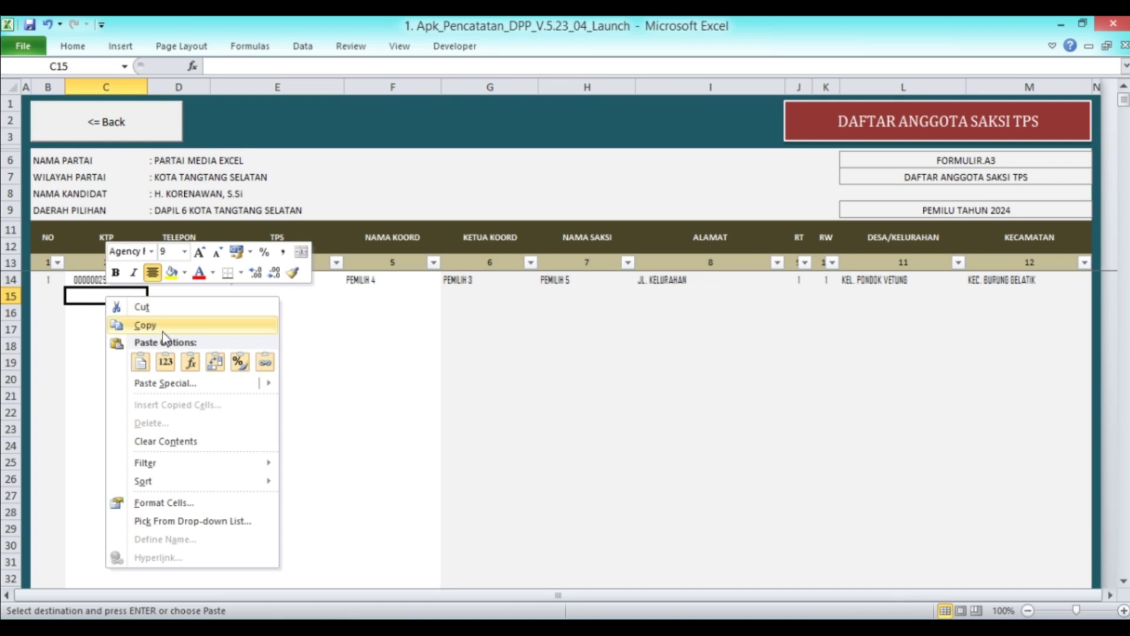
left_click(166, 361)
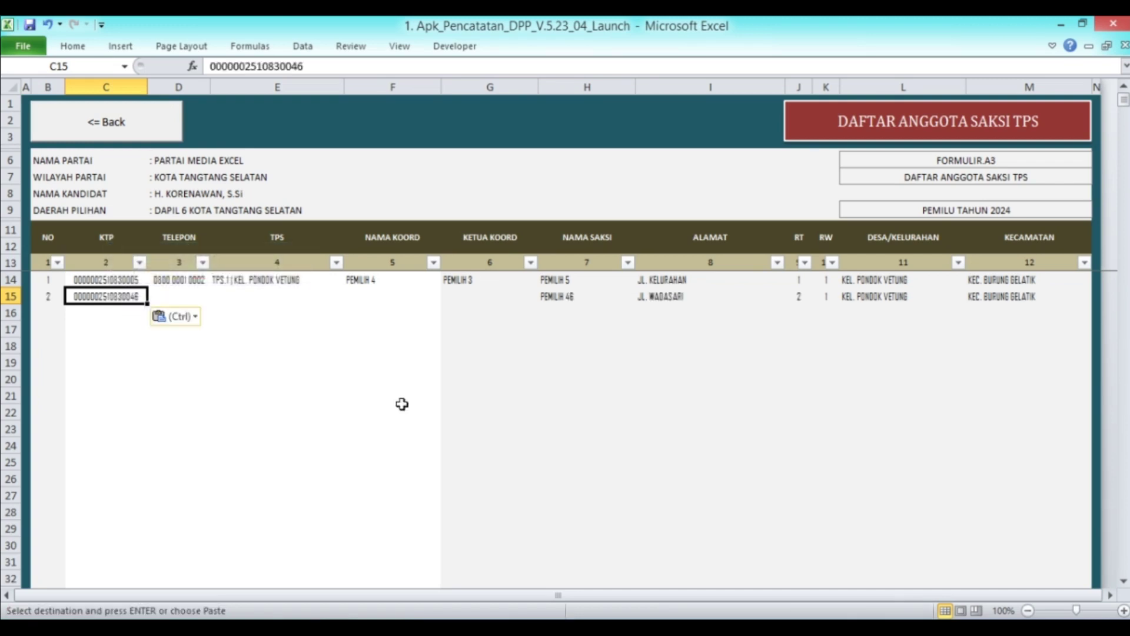
Paste the coordinator phone number into D15
left_click(245, 314)
key("Left")
key("Up")
key("Up")
key("Down")
key("Return")
Set E15 to TPS.2 and choose PEMILIH 45 as coordinator in F15
key("Right")
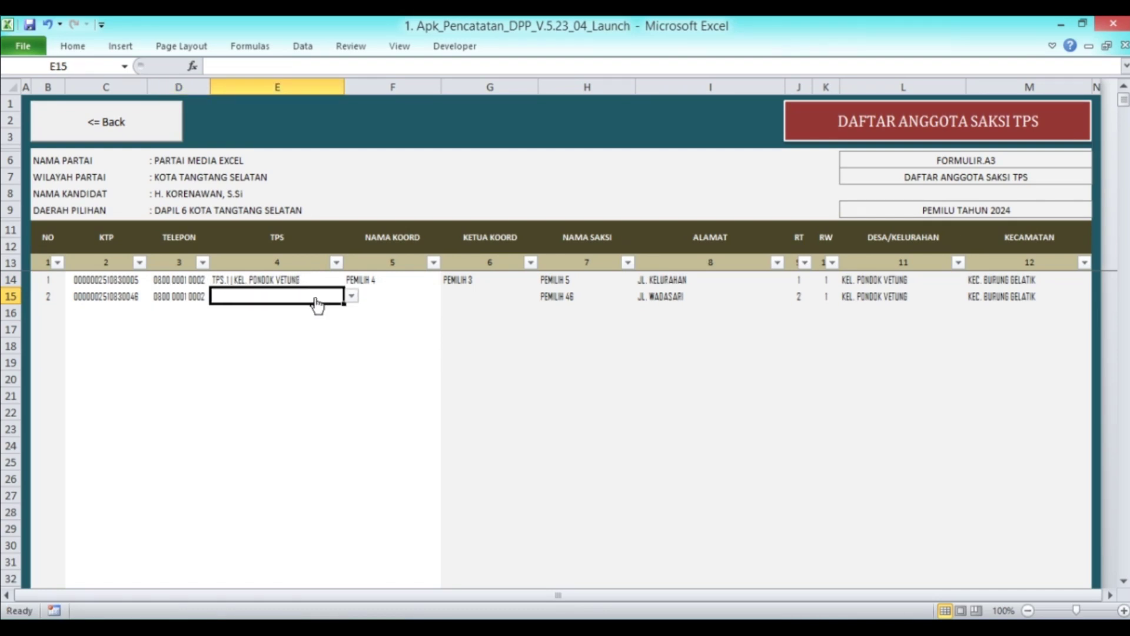
left_click(352, 297)
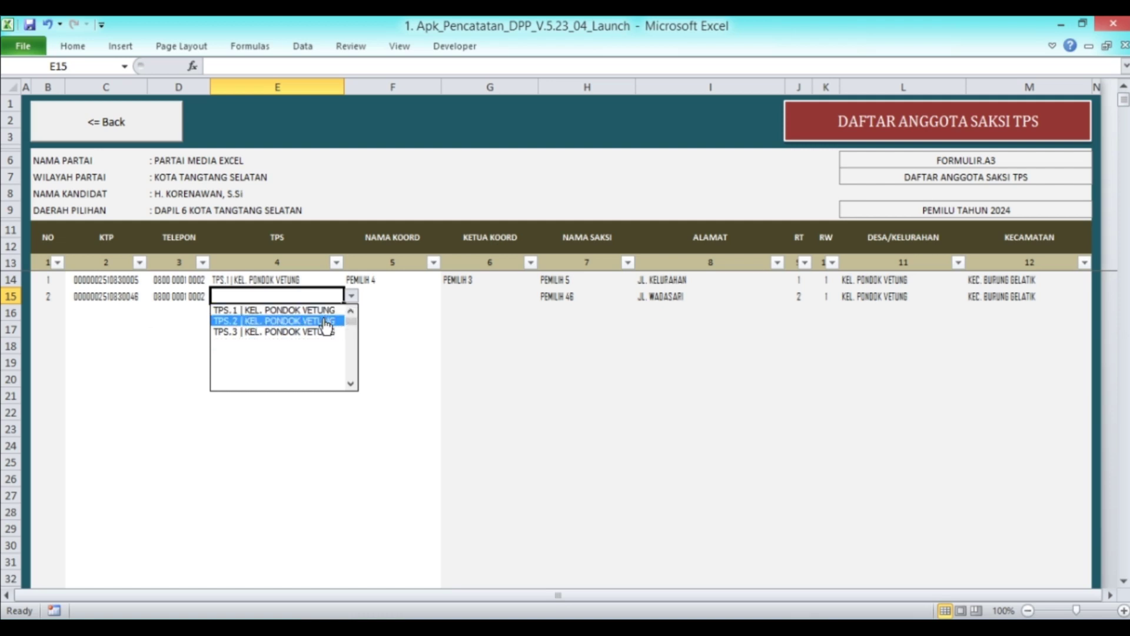
left_click(325, 320)
left_click(435, 297)
left_click(449, 296)
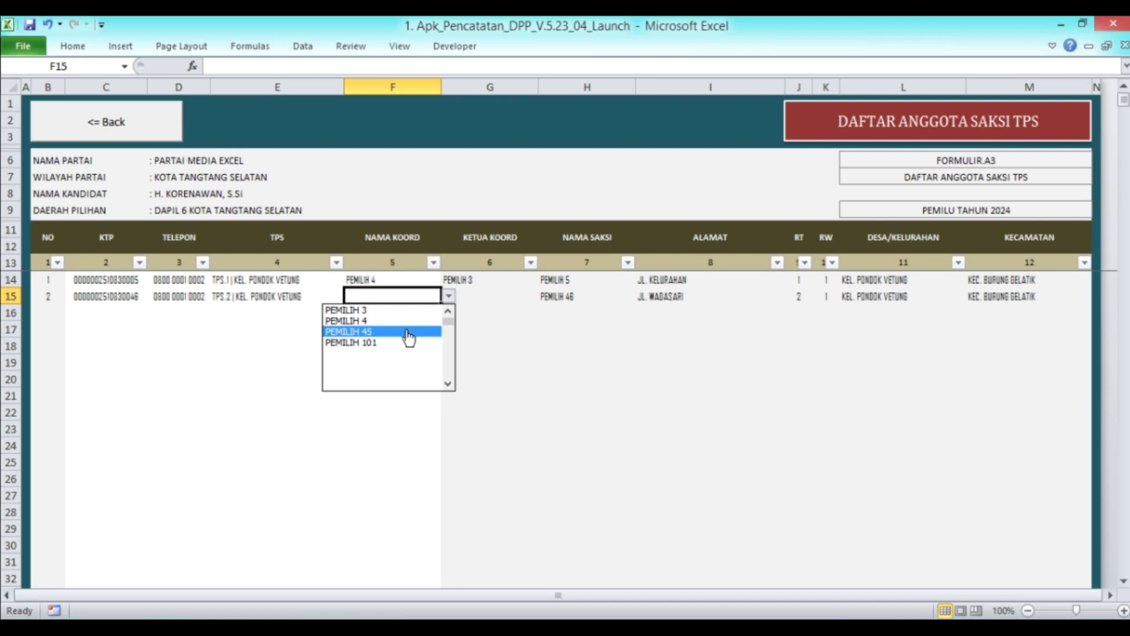
left_click(409, 332)
left_click(395, 328)
Verify row 15's coordinator, witness name, leader PEMILIH 3 and KTP number
left_click(391, 298)
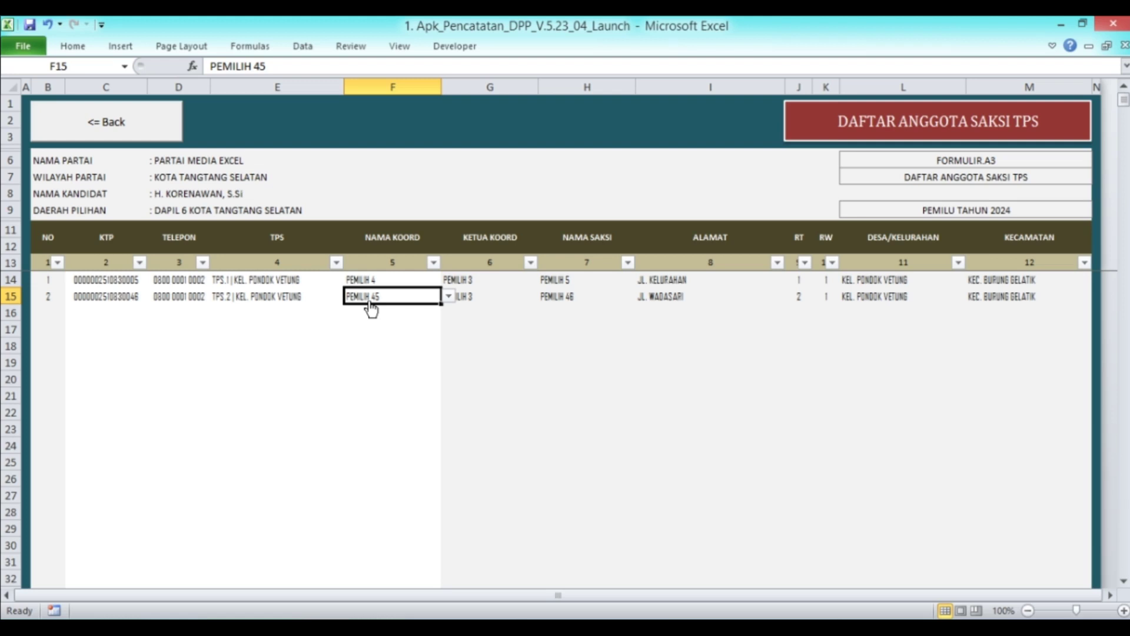
left_click(579, 298)
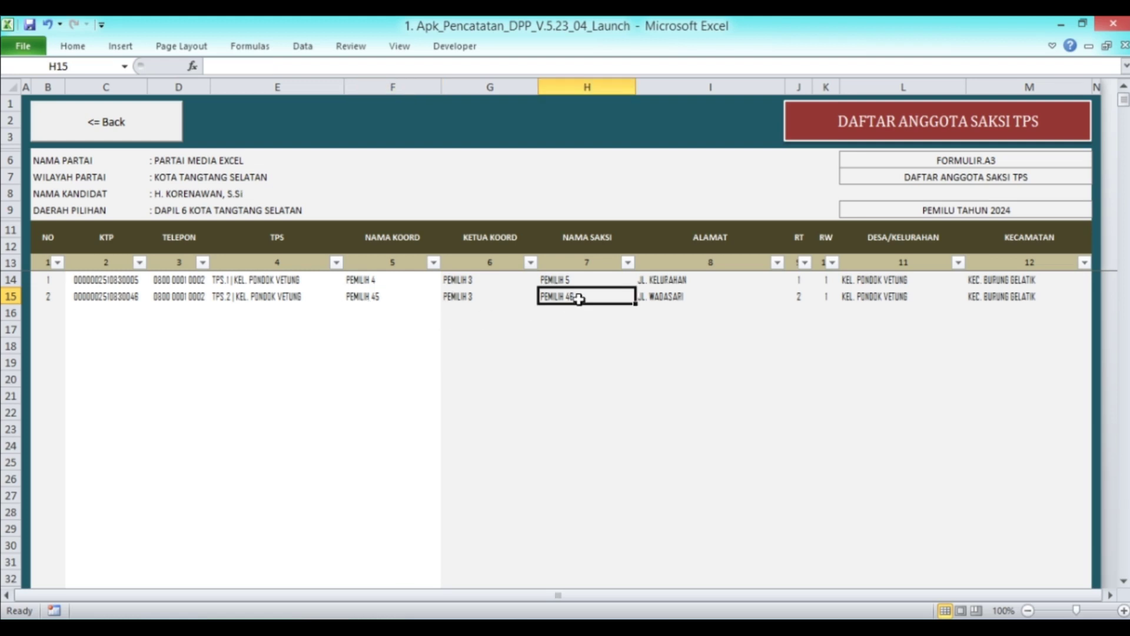
left_click(389, 300)
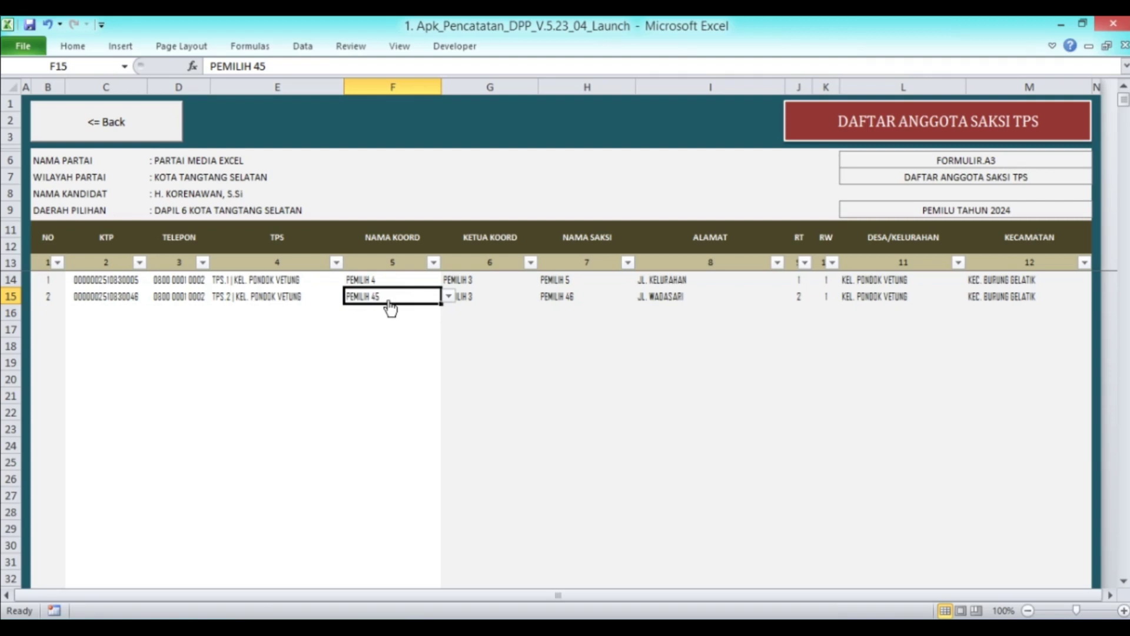
left_click(475, 297)
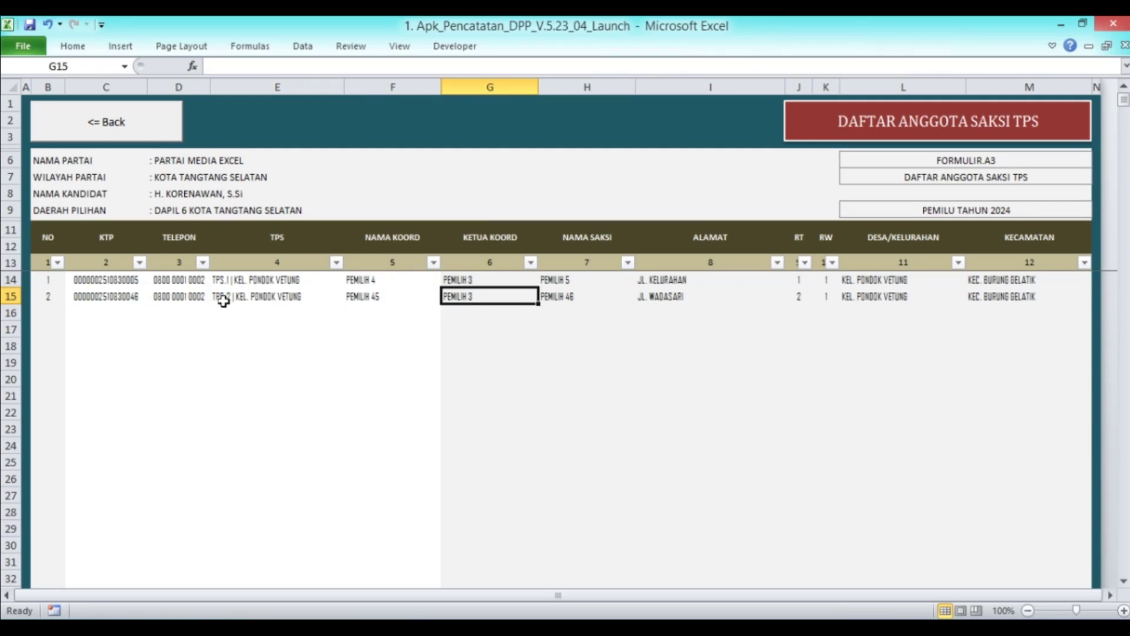
left_click(101, 298)
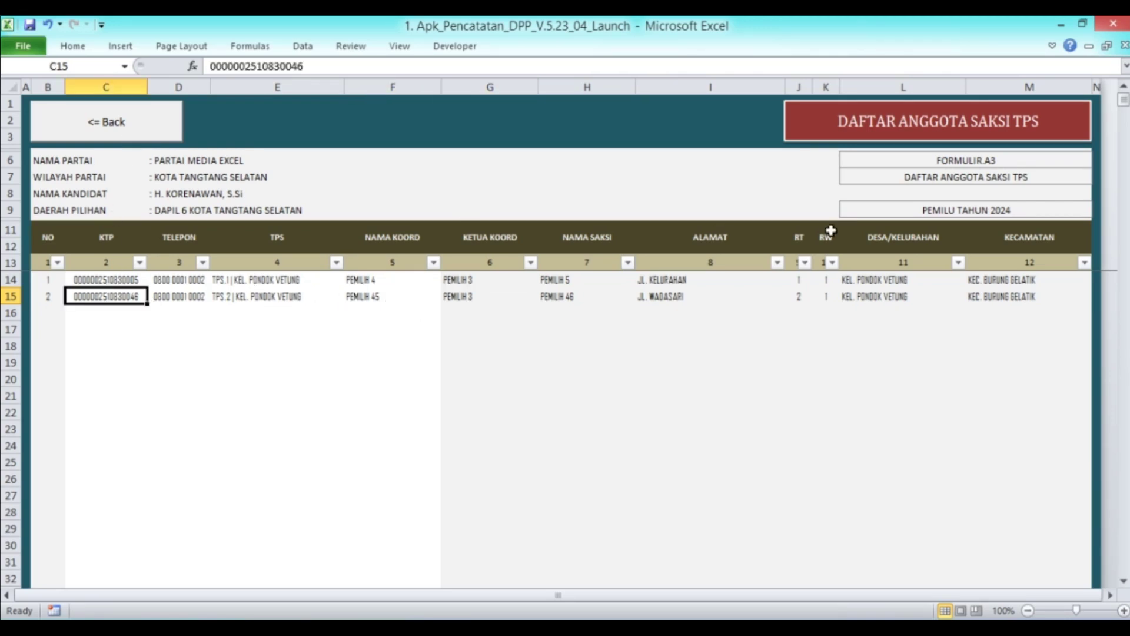
Copy the KTP number of PEMILIH 103 from the DPT voter database
left_click(86, 121)
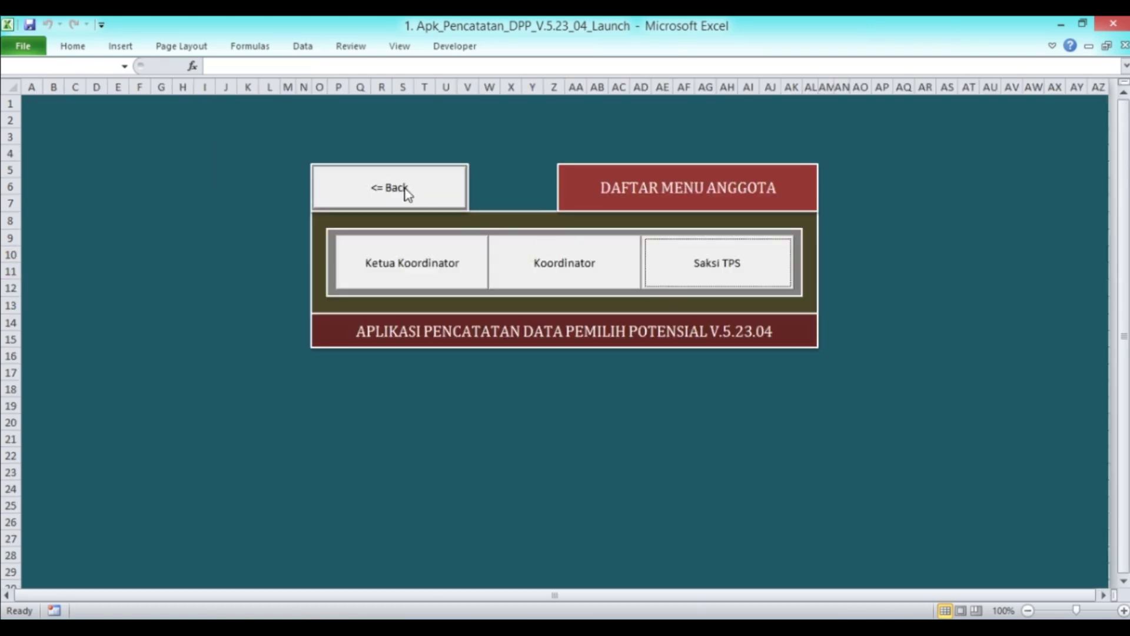
left_click(400, 188)
left_click(889, 191)
scroll(480, 278, "down", 9)
scroll(477, 327, "down", 11)
scroll(477, 328, "up", 3)
scroll(477, 328, "down", 2)
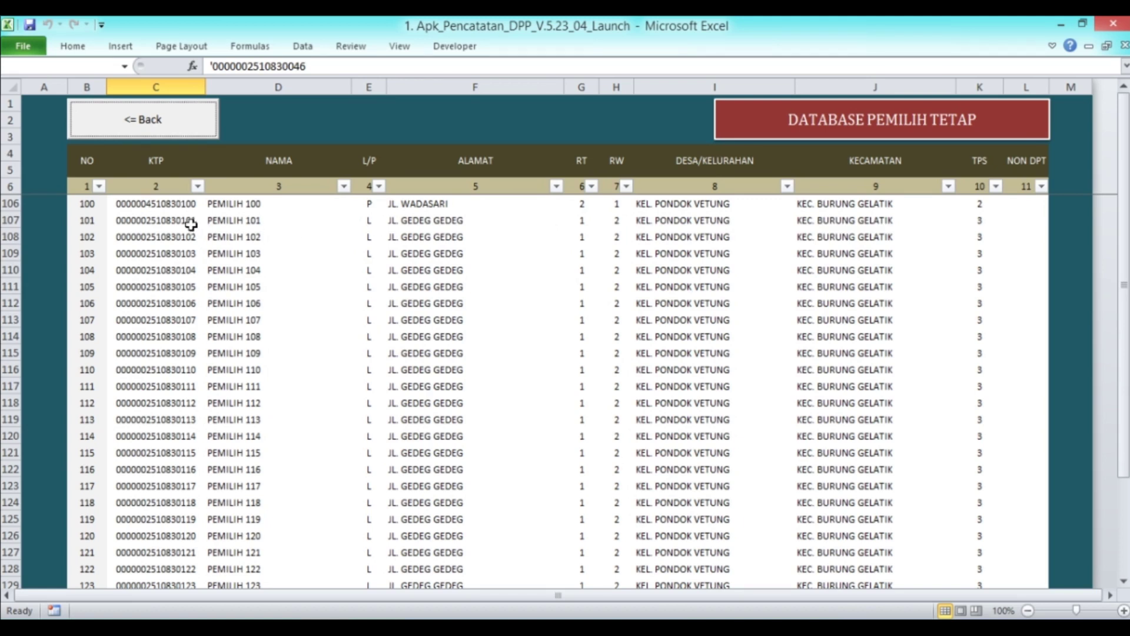
left_click(156, 259)
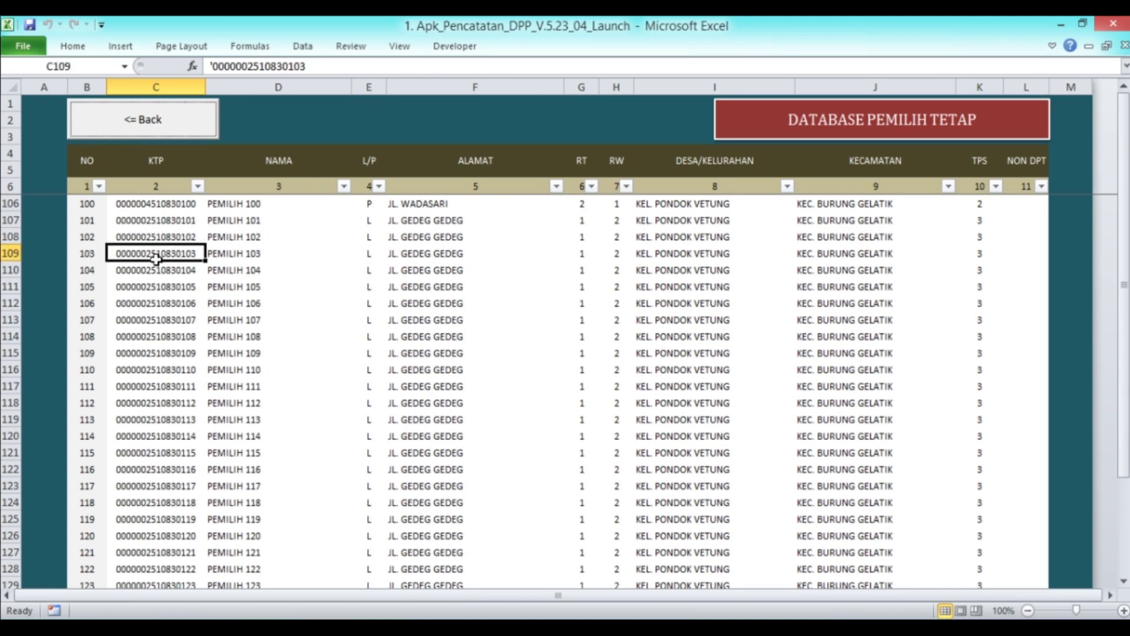
right_click(157, 253)
left_click(201, 280)
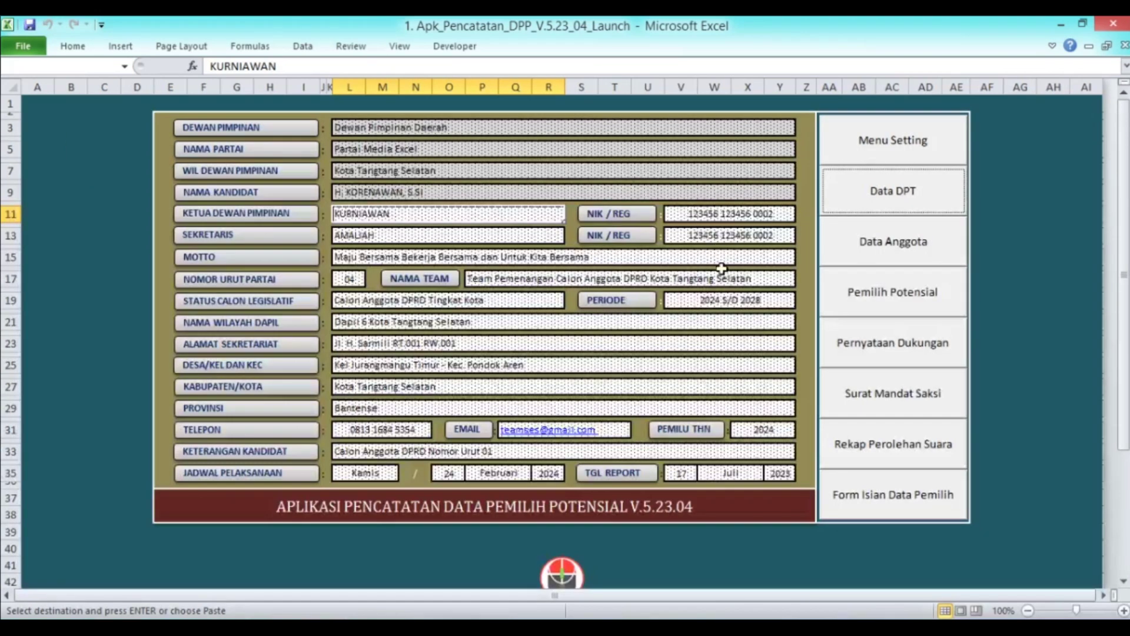
Paste that KTP as a value into Saksi TPS cell C16 and copy D15's phone into D16
left_click(873, 254)
left_click(687, 288)
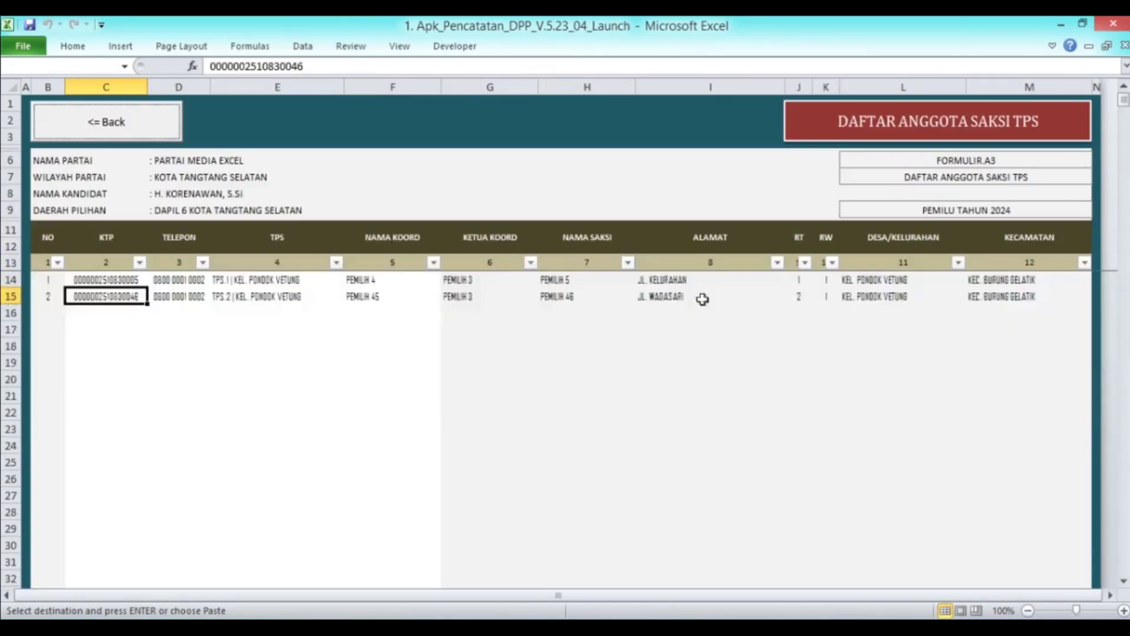
left_click(97, 312)
right_click(101, 314)
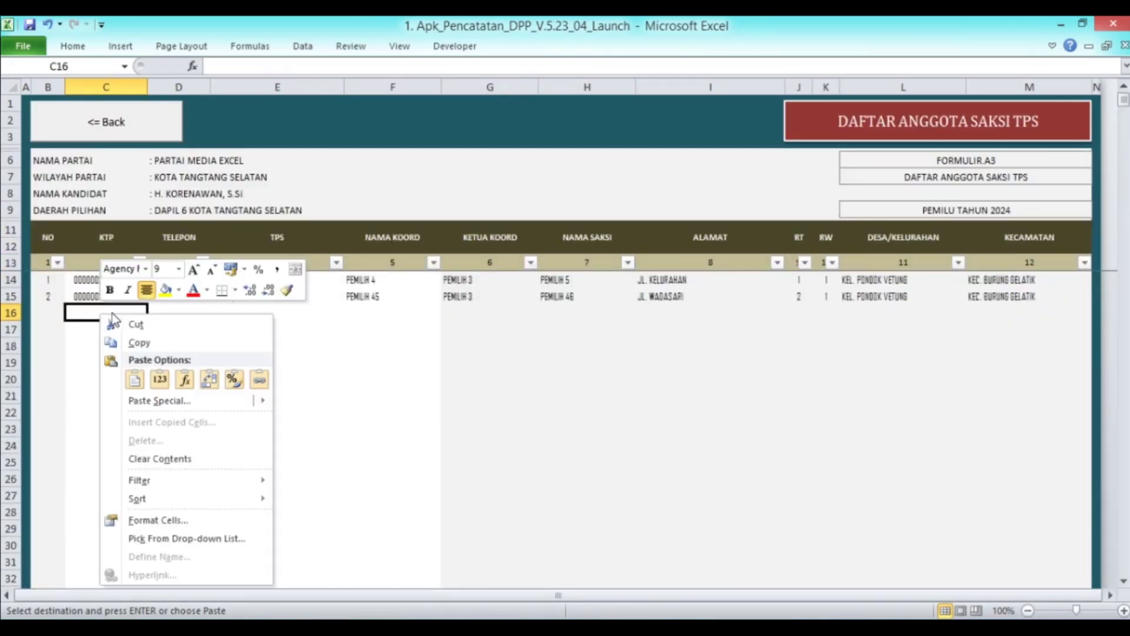
left_click(159, 379)
key("Right")
key("Up")
key("ctrl+c")
key("Down")
key("Return")
key("Right")
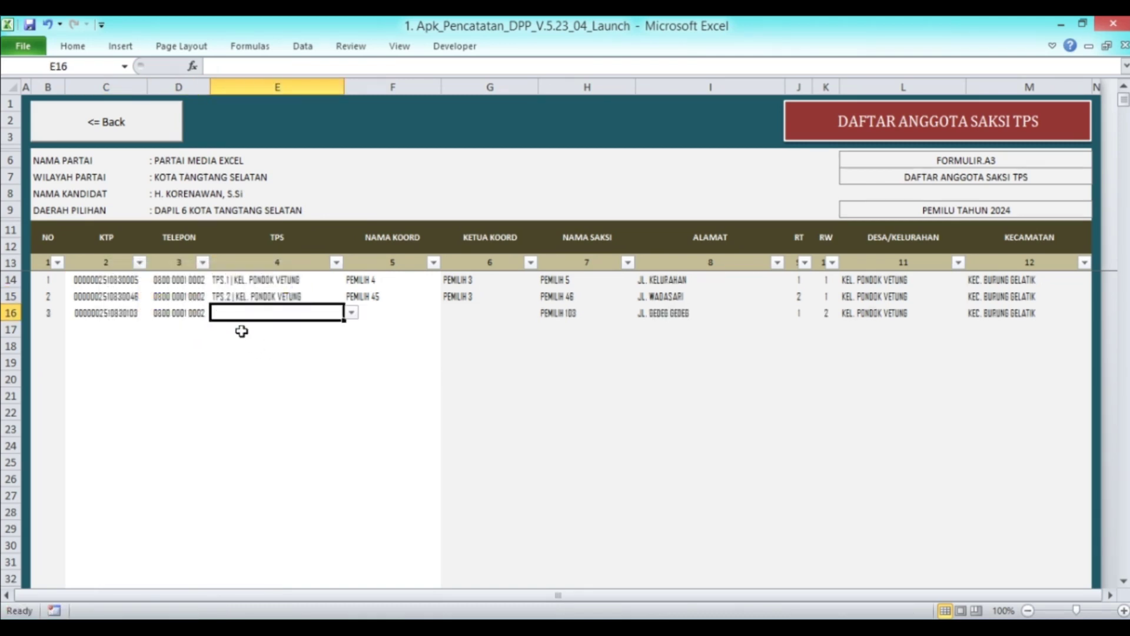
Set row 16's TPS to TPS.3 and its coordinator to PEMILIH 101
left_click(351, 313)
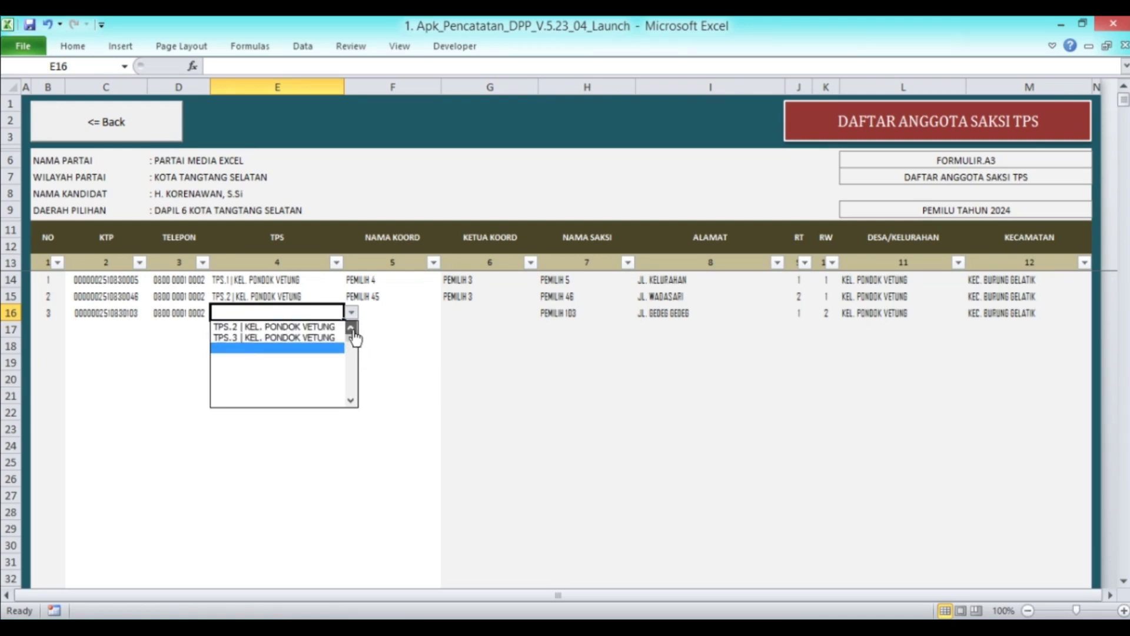
left_click(303, 348)
left_click(386, 309)
left_click(449, 313)
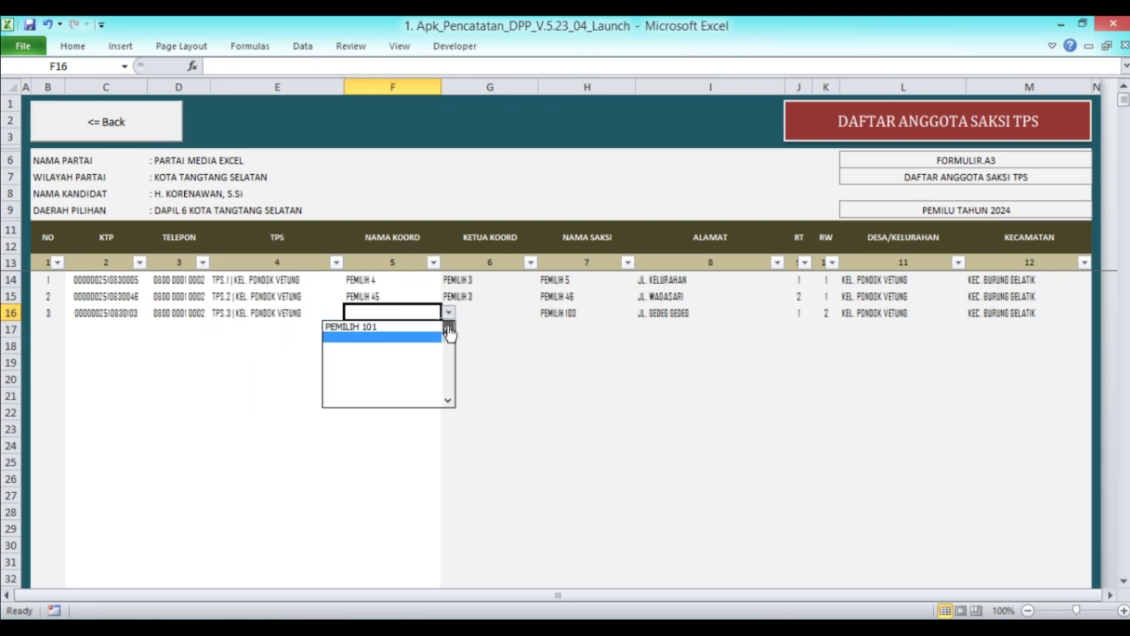
left_click(389, 349)
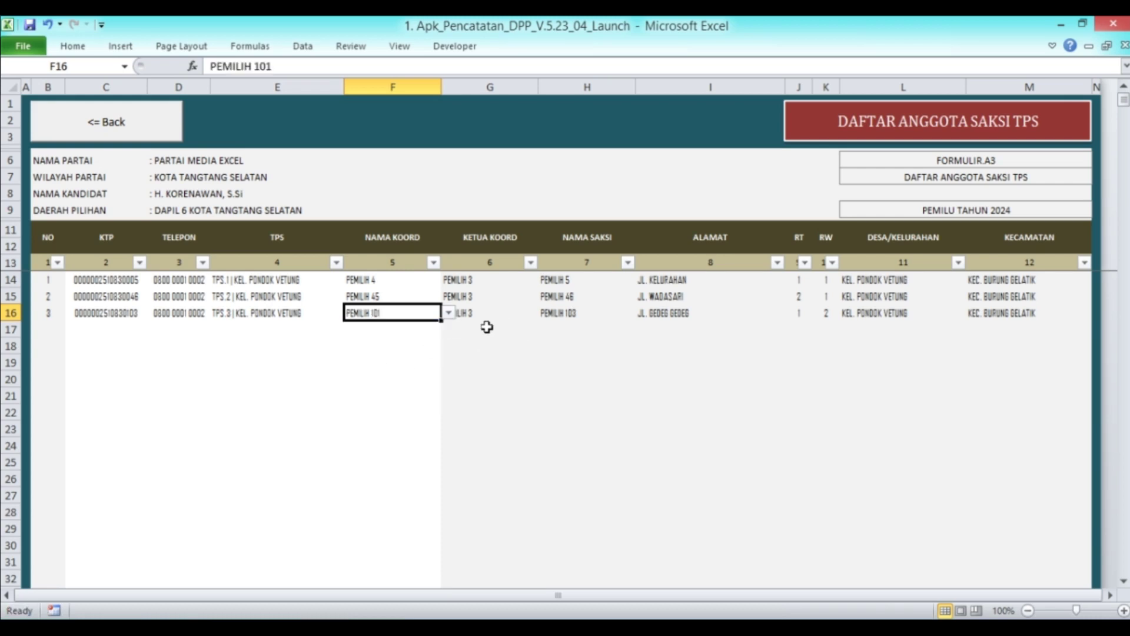
left_click(403, 359)
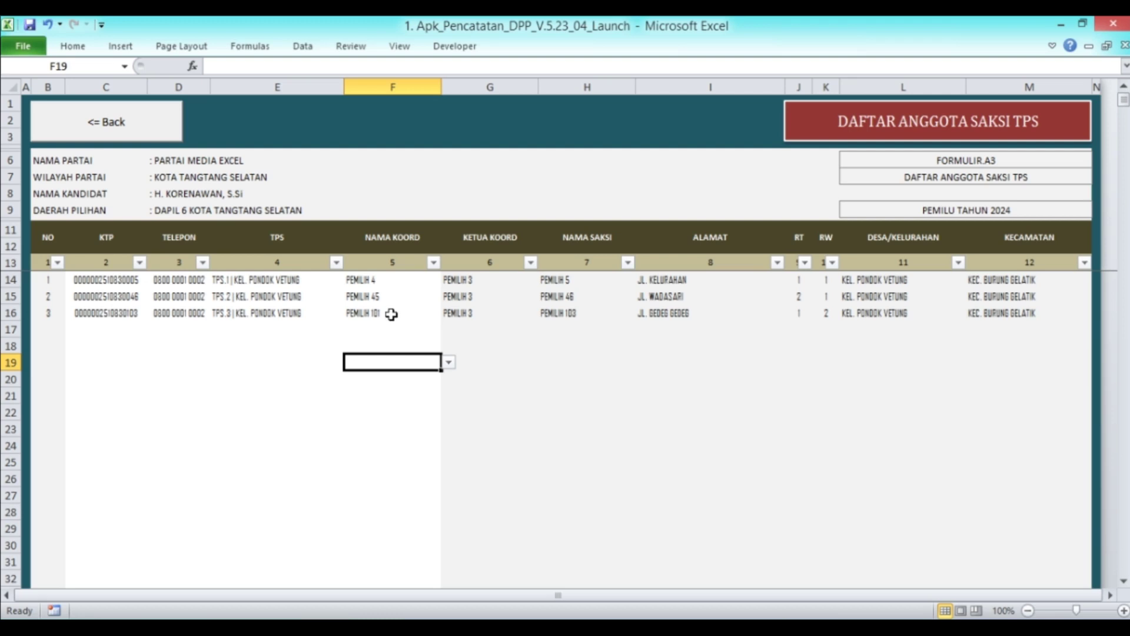
Check row 16's TPS, witness name, auto-filled Ketua Koord and KTP cells
left_click(269, 316)
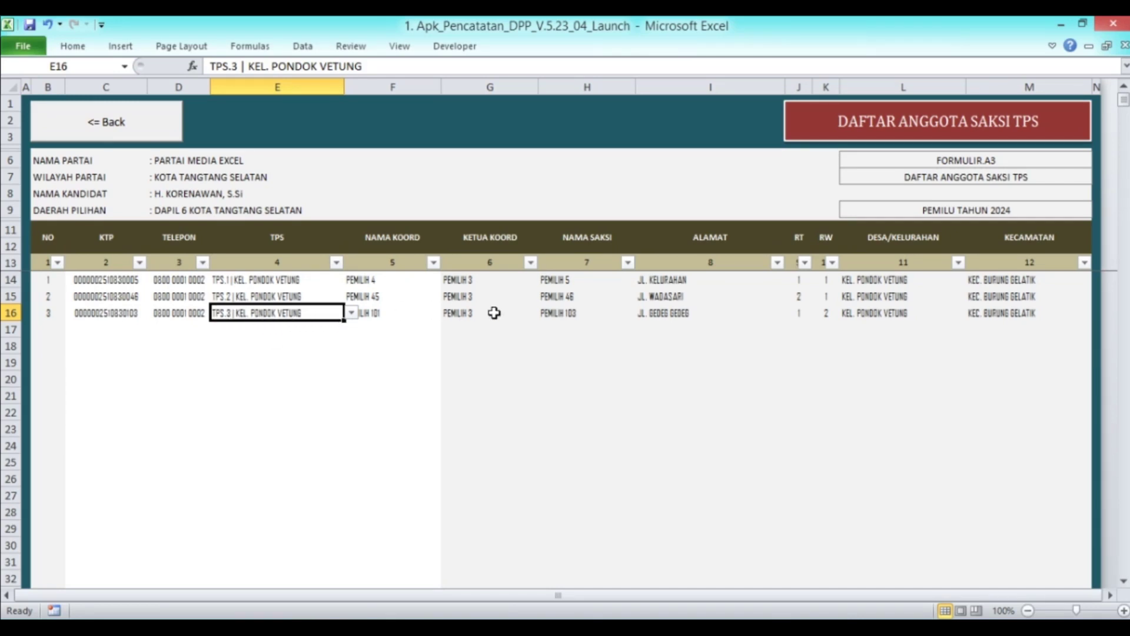
left_click(601, 316)
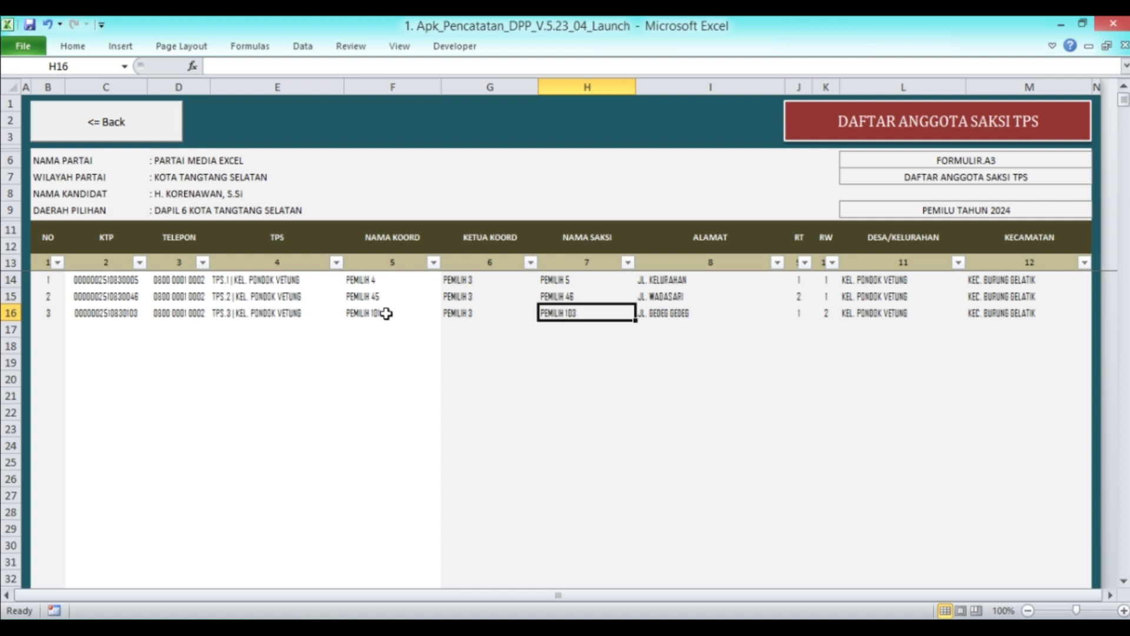
left_click(252, 321)
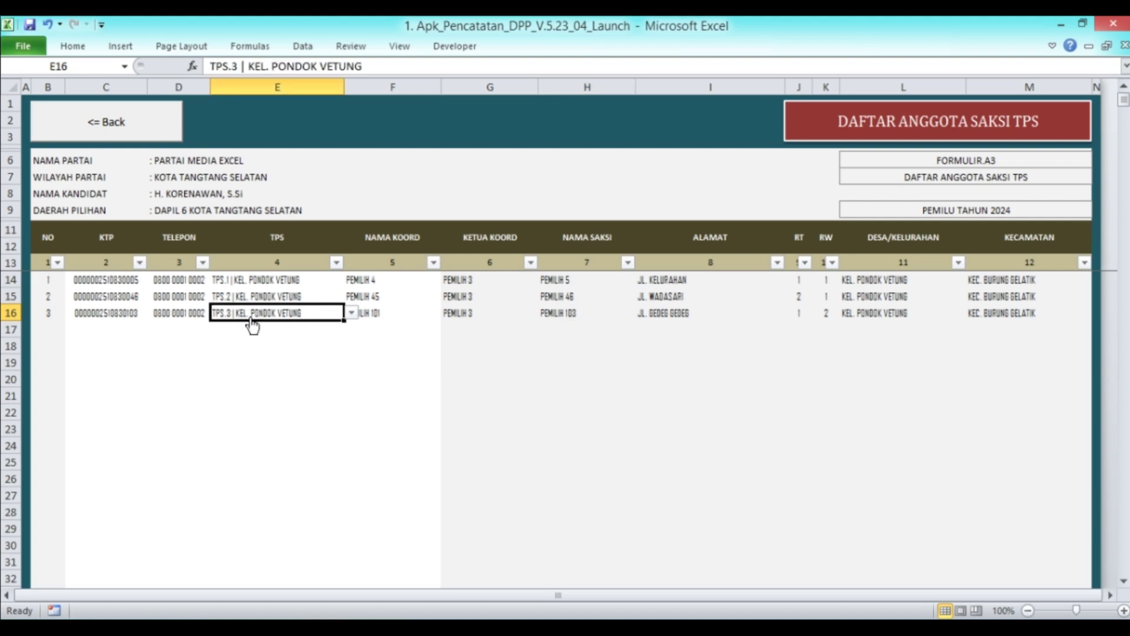
left_click(484, 310)
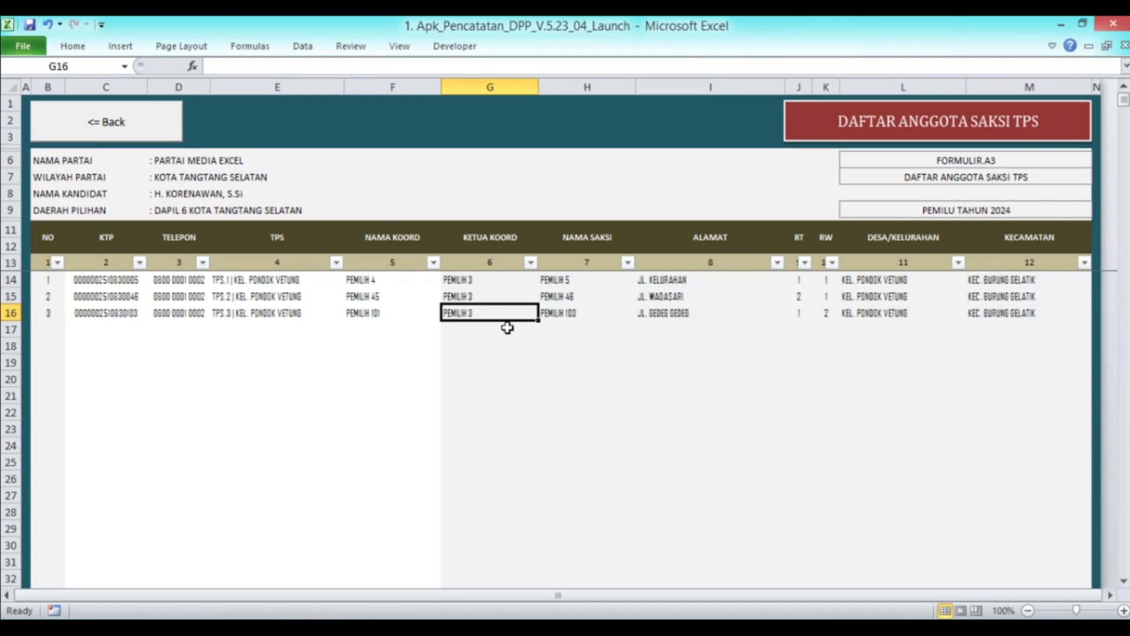
left_click(134, 321)
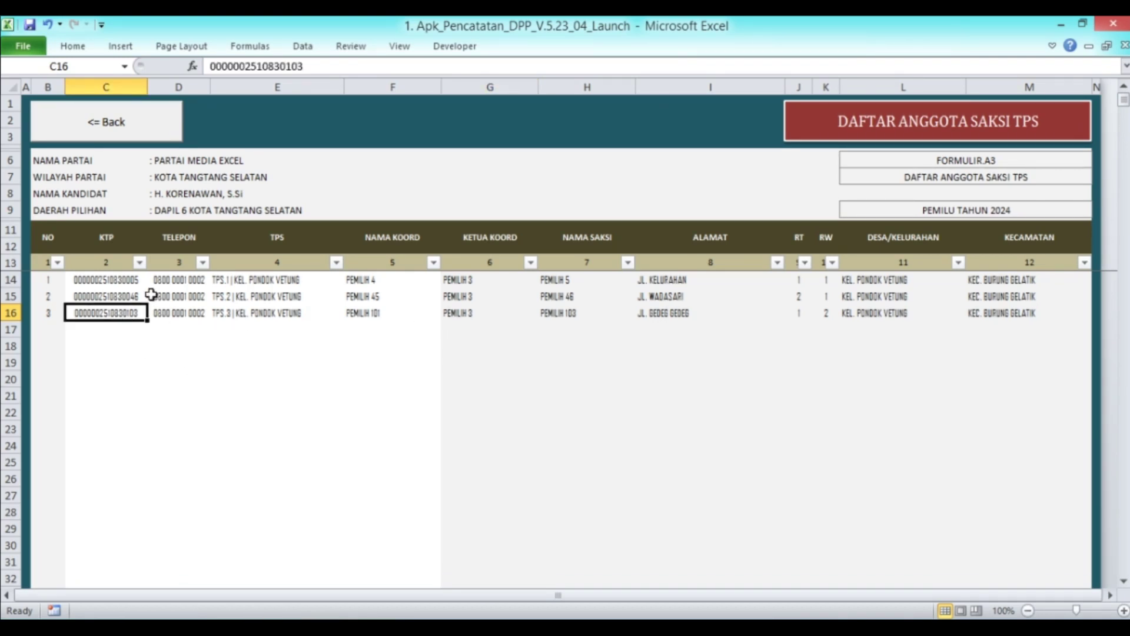
Leave the Saksi TPS list via the main settings sheet and open the empty Pemilih Potensial list
left_click(139, 120)
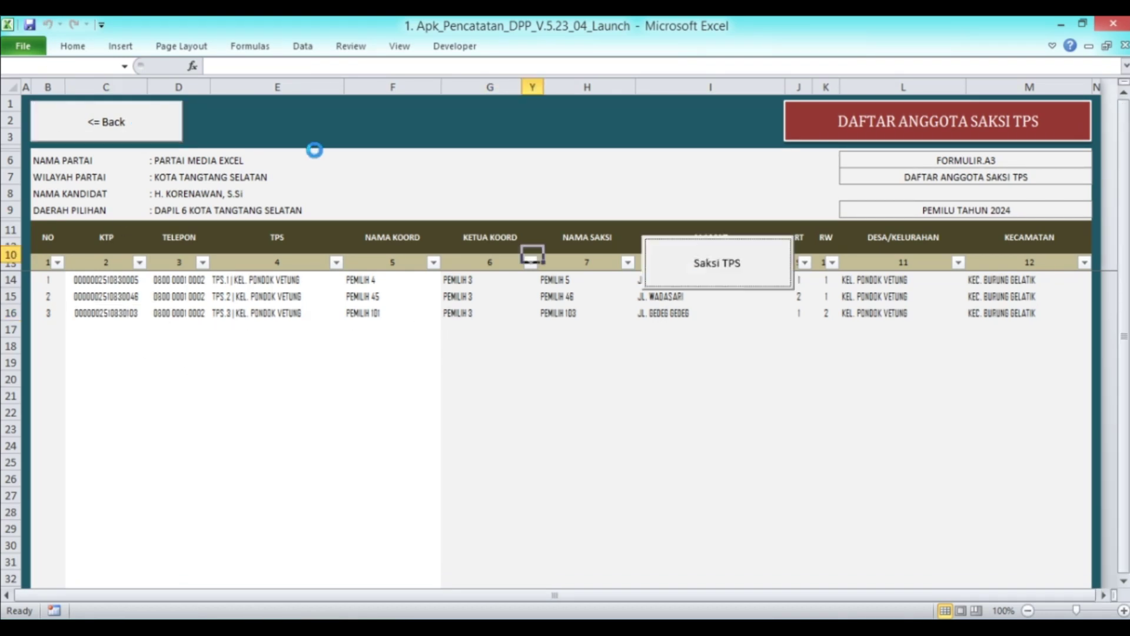
left_click(362, 175)
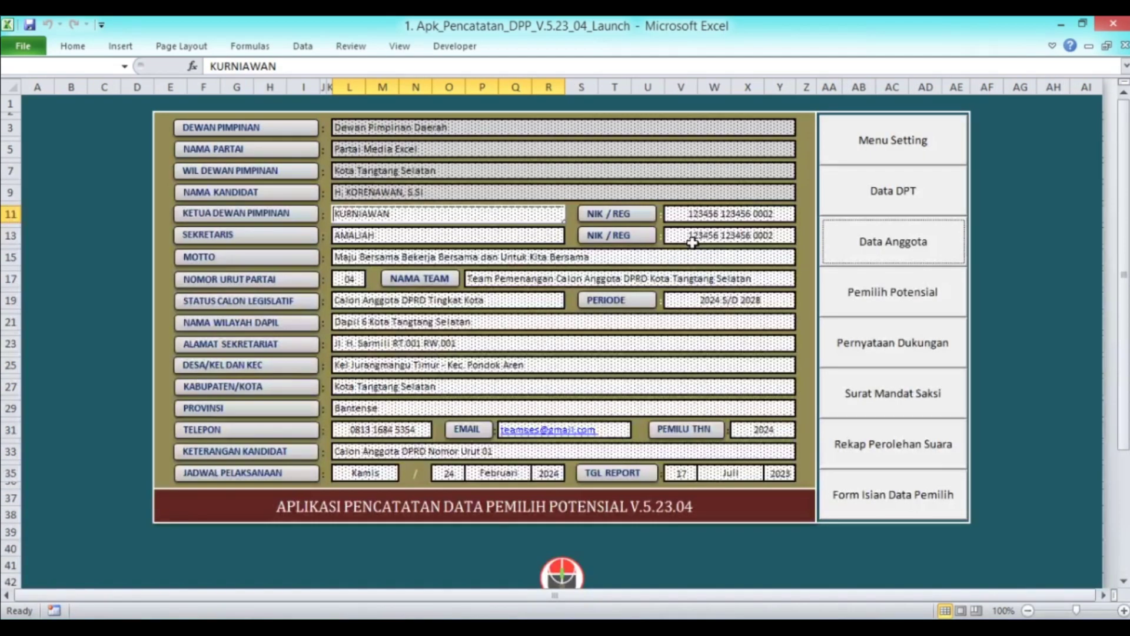
left_click(893, 294)
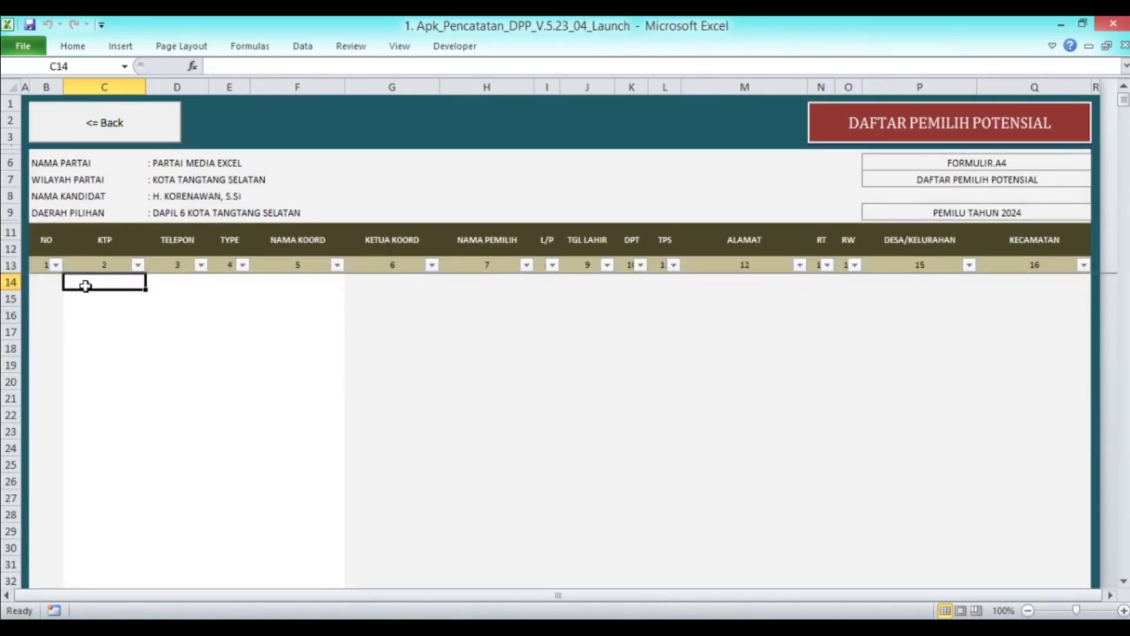
left_click(122, 118)
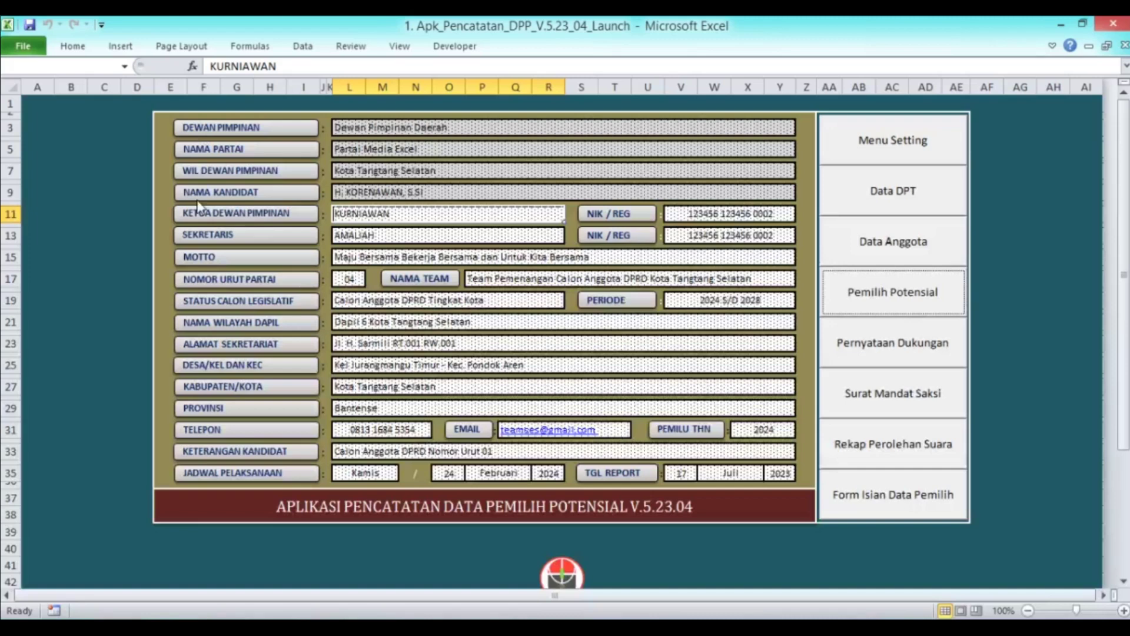
left_click(951, 293)
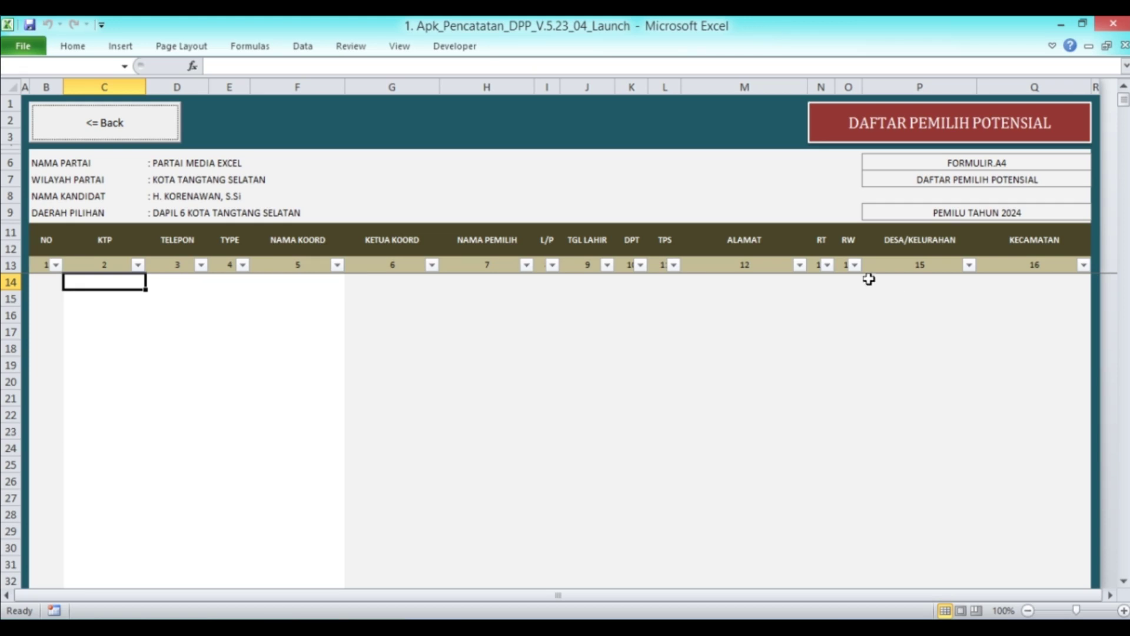
Copy the 13 KTP numbers in C111:C123 from the DPT voter database
left_click(171, 134)
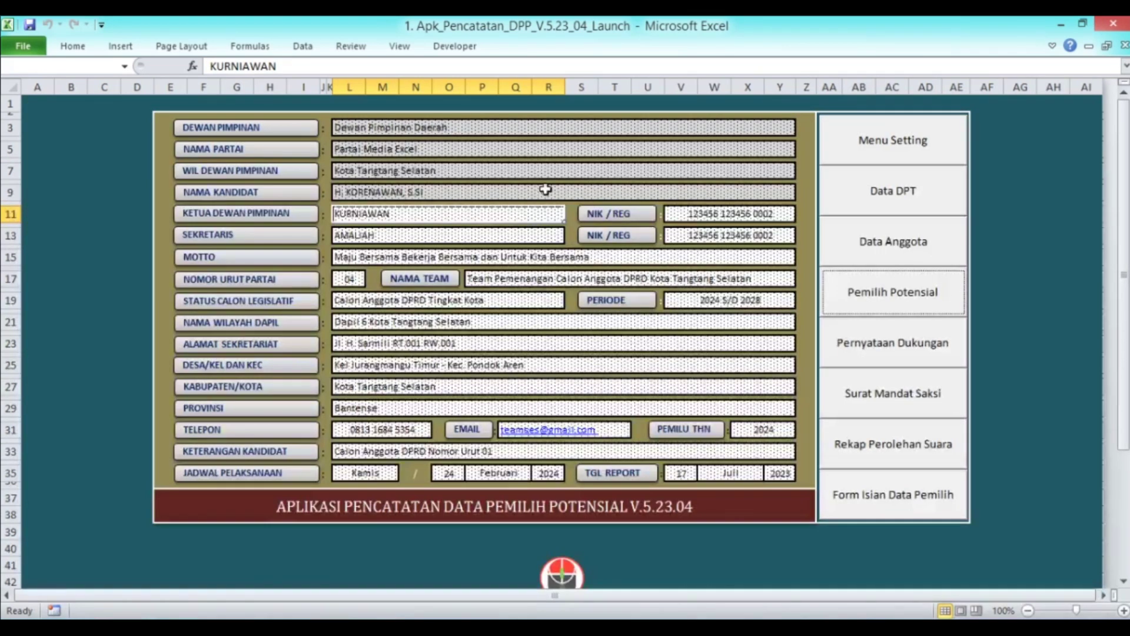
left_click(886, 196)
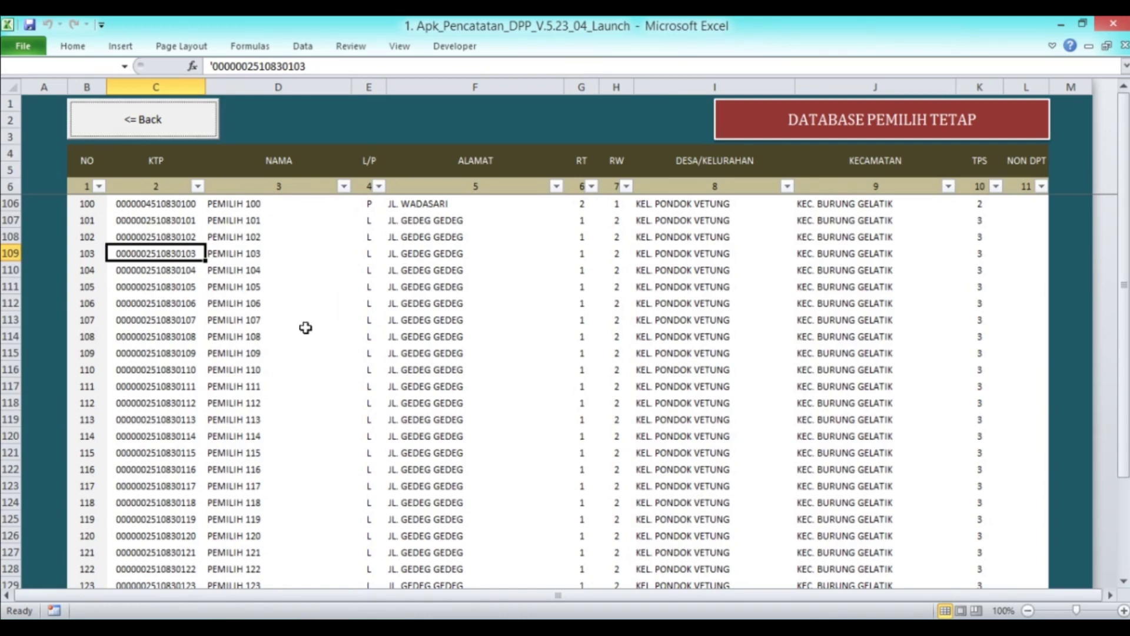
left_click_drag(157, 289, 149, 488)
key("ctrl+c")
right_click(148, 335)
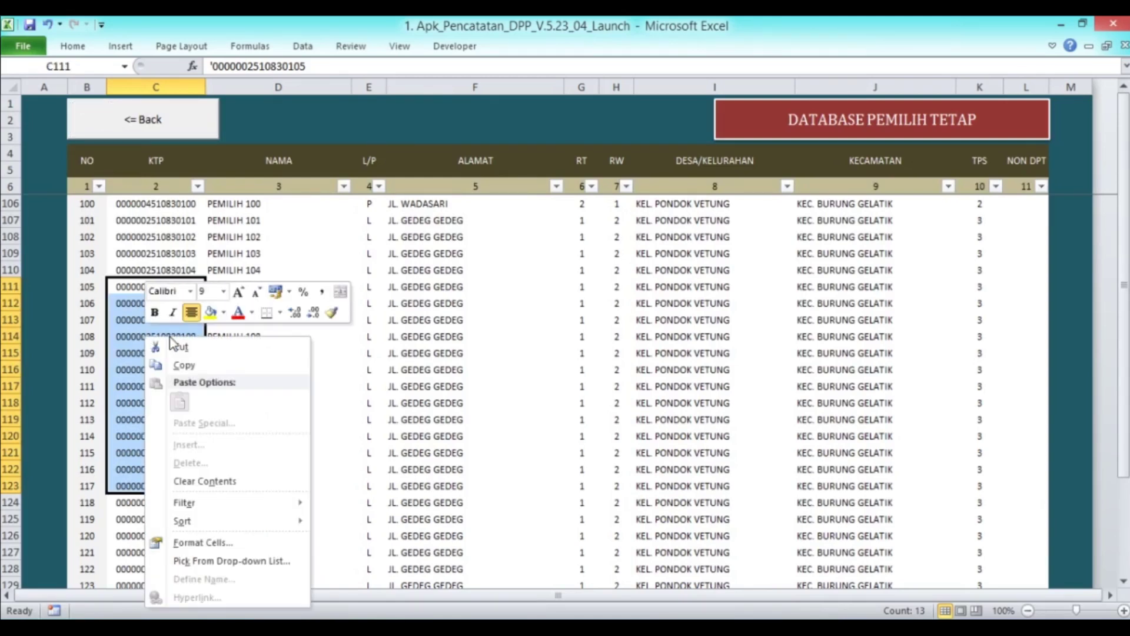
left_click(182, 365)
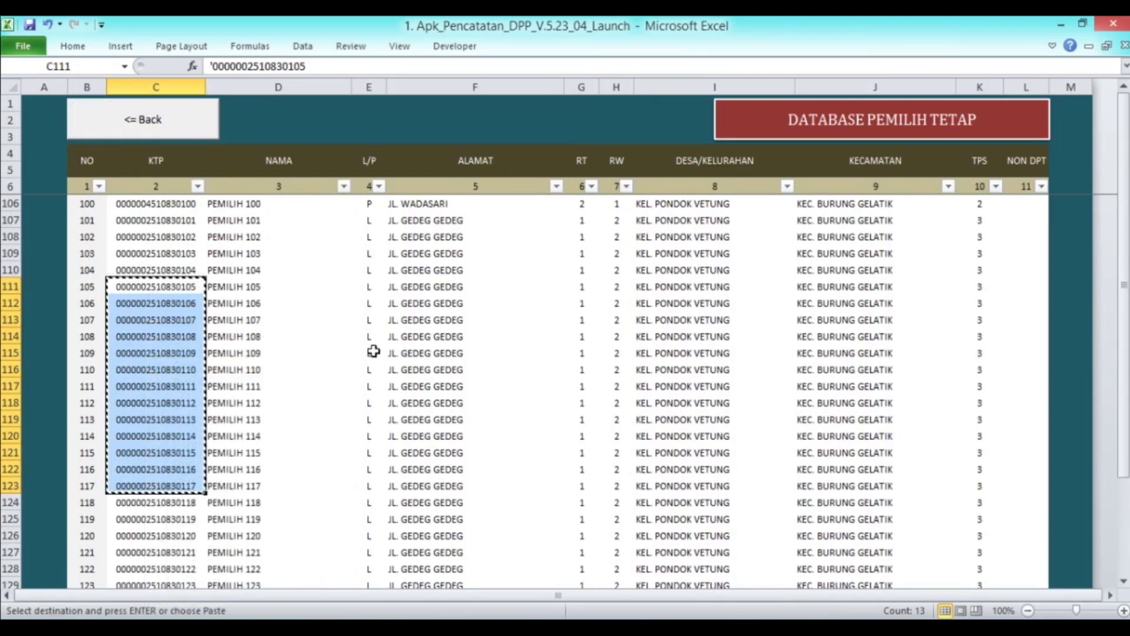
Paste them as values into the Pemilih Potensial list starting at C14
left_click(150, 126)
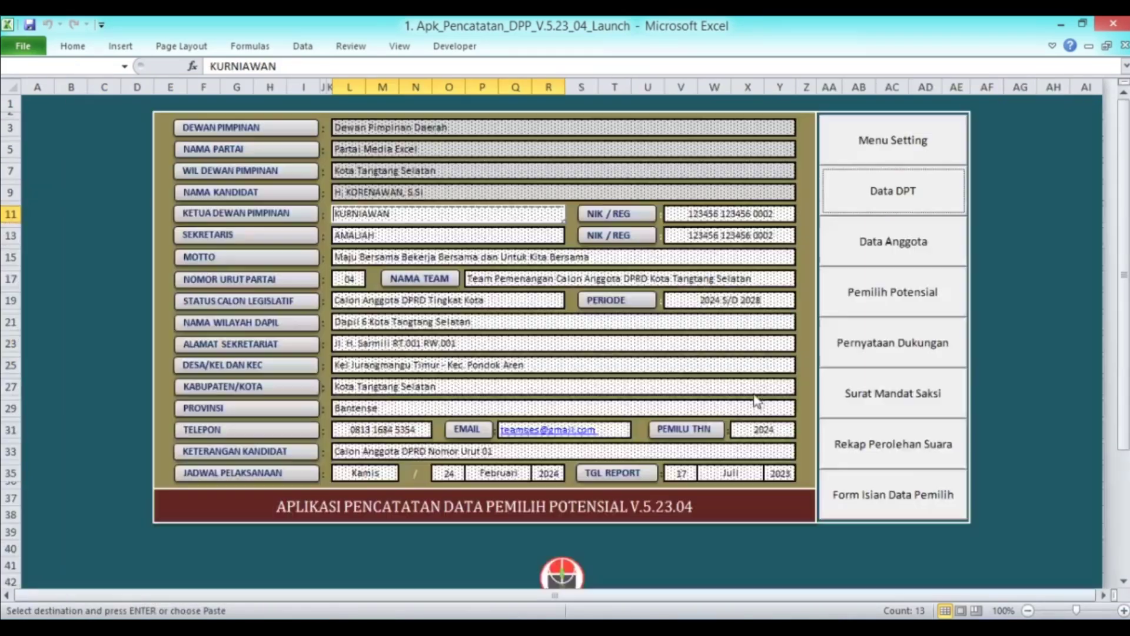
left_click(891, 297)
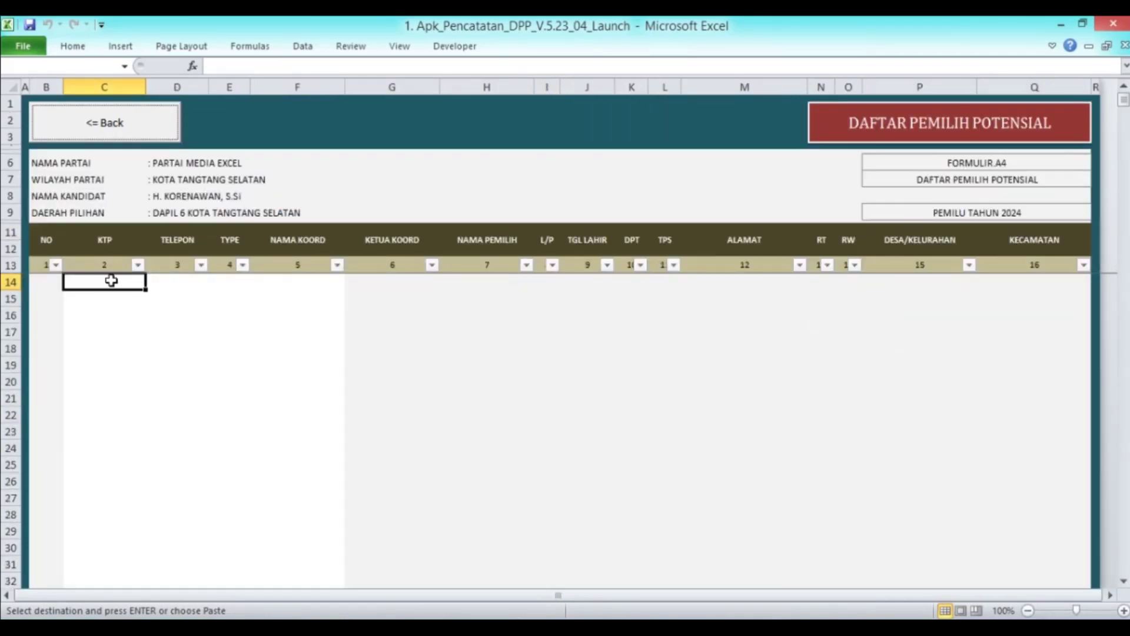
right_click(112, 281)
left_click(171, 346)
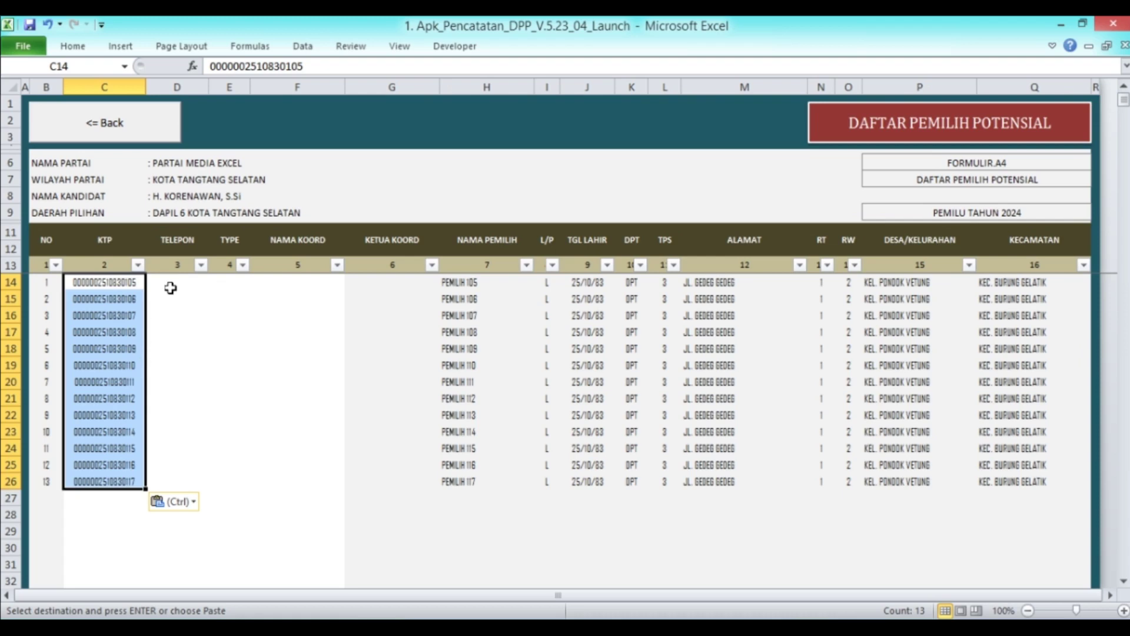
Copy the KTP numbers of voters 82–86 (C88:C92) from the DPT database
left_click(117, 134)
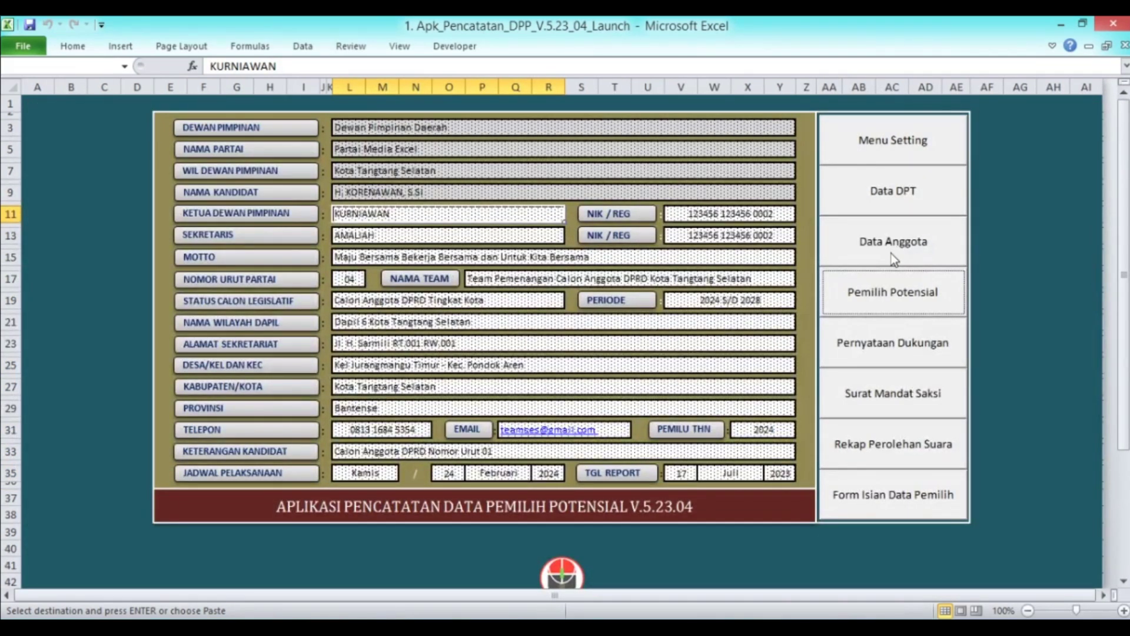
left_click(894, 209)
scroll(415, 324, "up", 9)
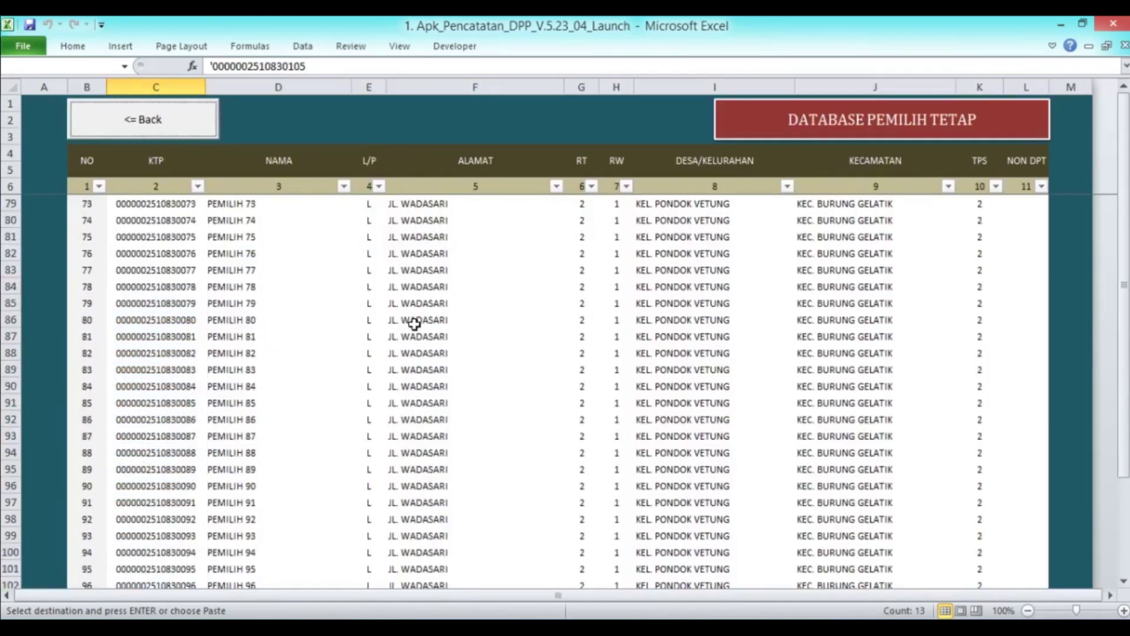
left_click_drag(158, 352, 162, 419)
right_click(164, 400)
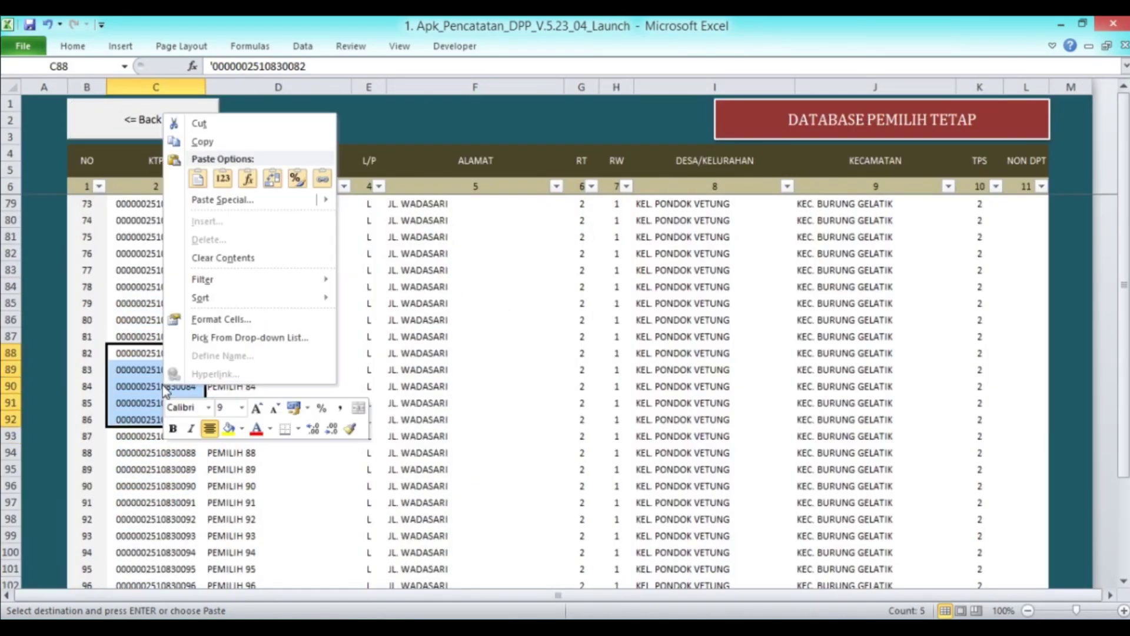
left_click(202, 142)
Return to the Pemilih Potensial list and bring up paste options at C27
left_click(145, 118)
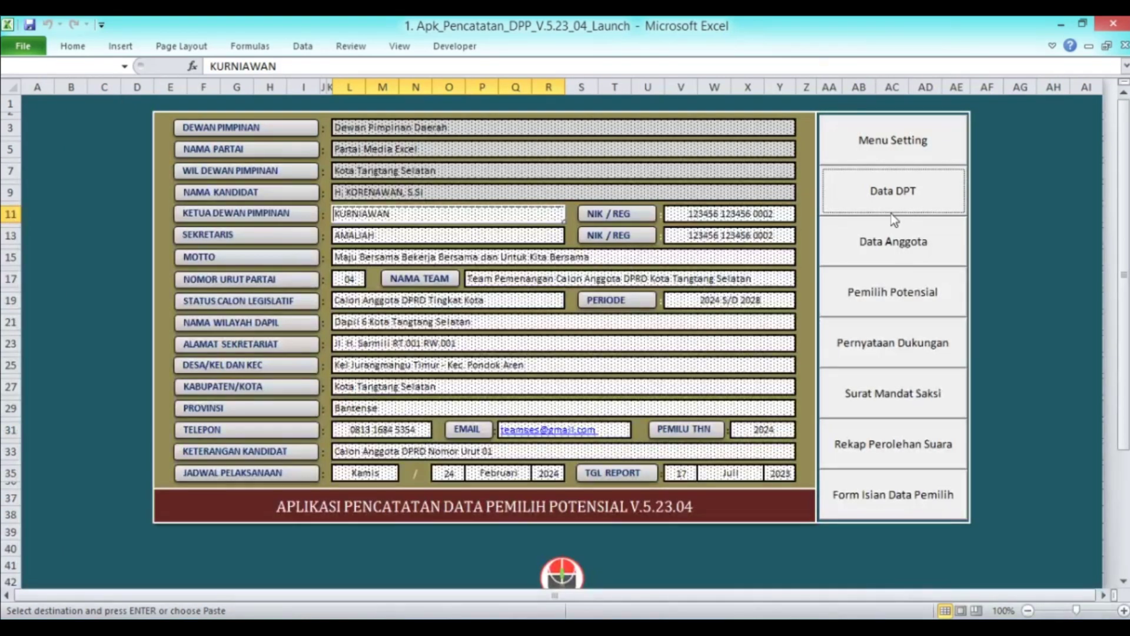
left_click(896, 299)
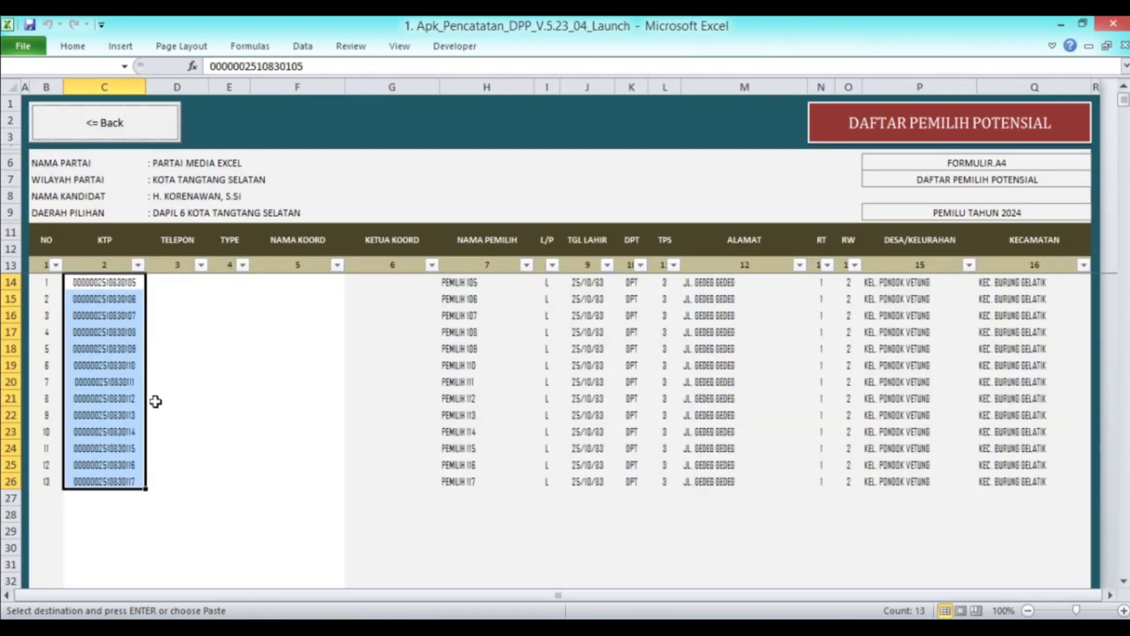
scroll(161, 410, "down", 3)
right_click(88, 348)
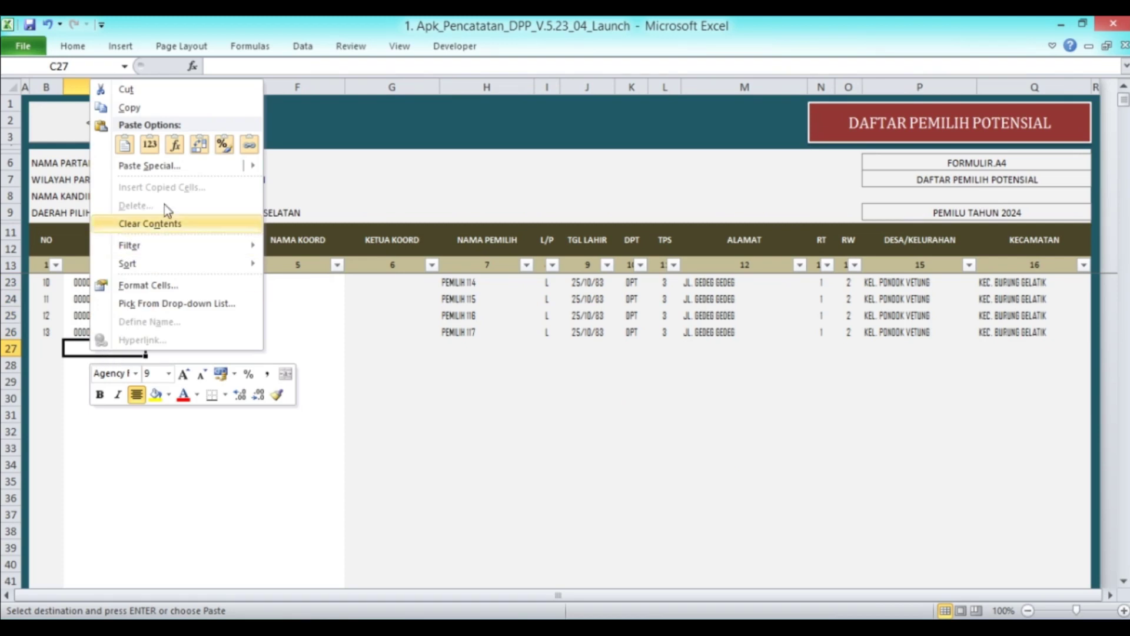
Paste the KTP numbers of voters 82–86 as values into C27
left_click(150, 144)
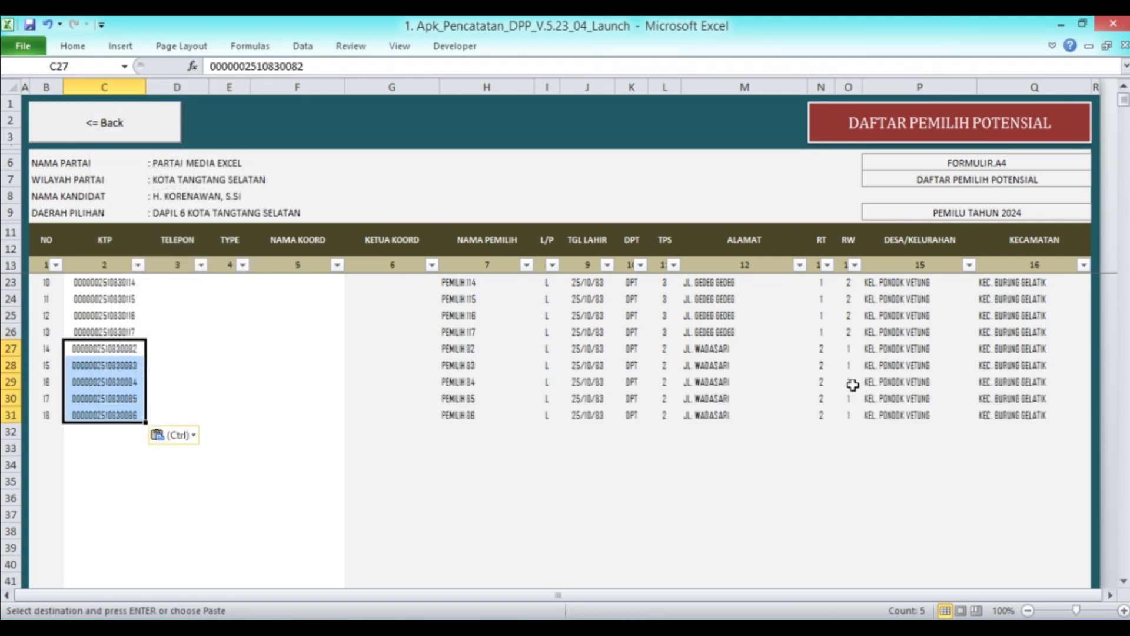
left_click(107, 123)
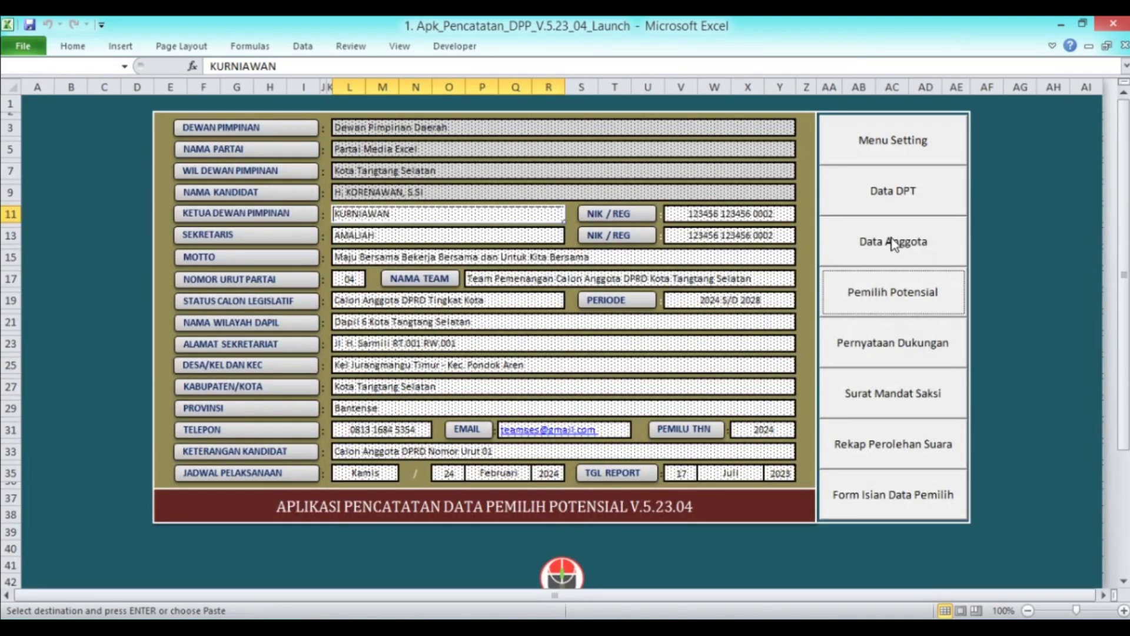
left_click(889, 202)
scroll(151, 332, "up", 20)
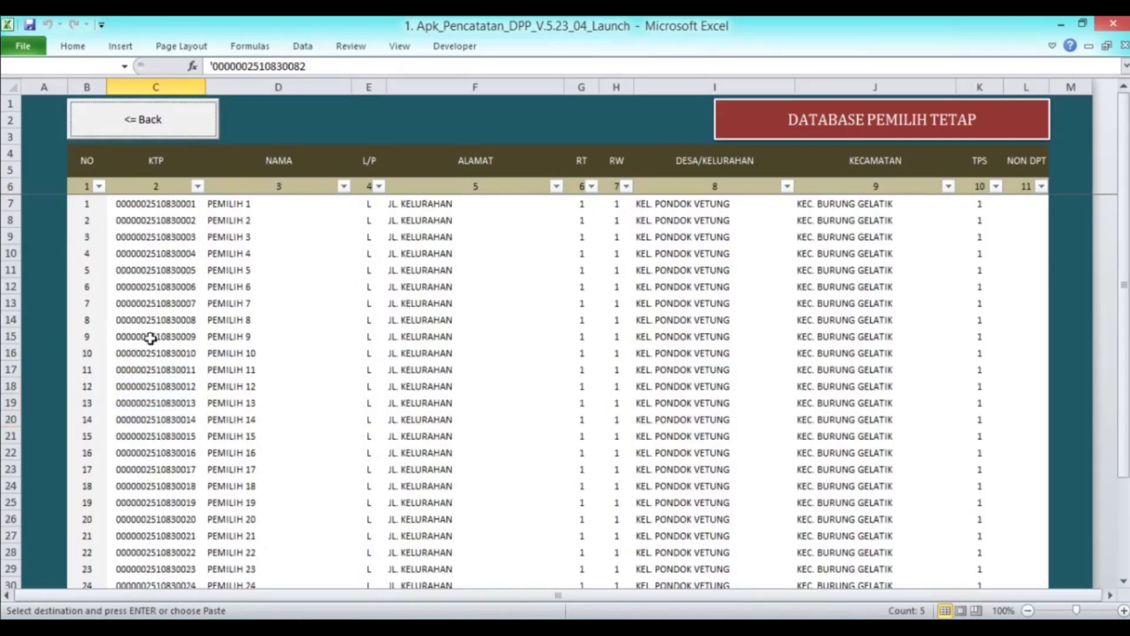
scroll(424, 361, "down", 5)
scroll(438, 361, "down", 5)
scroll(438, 361, "up", 2)
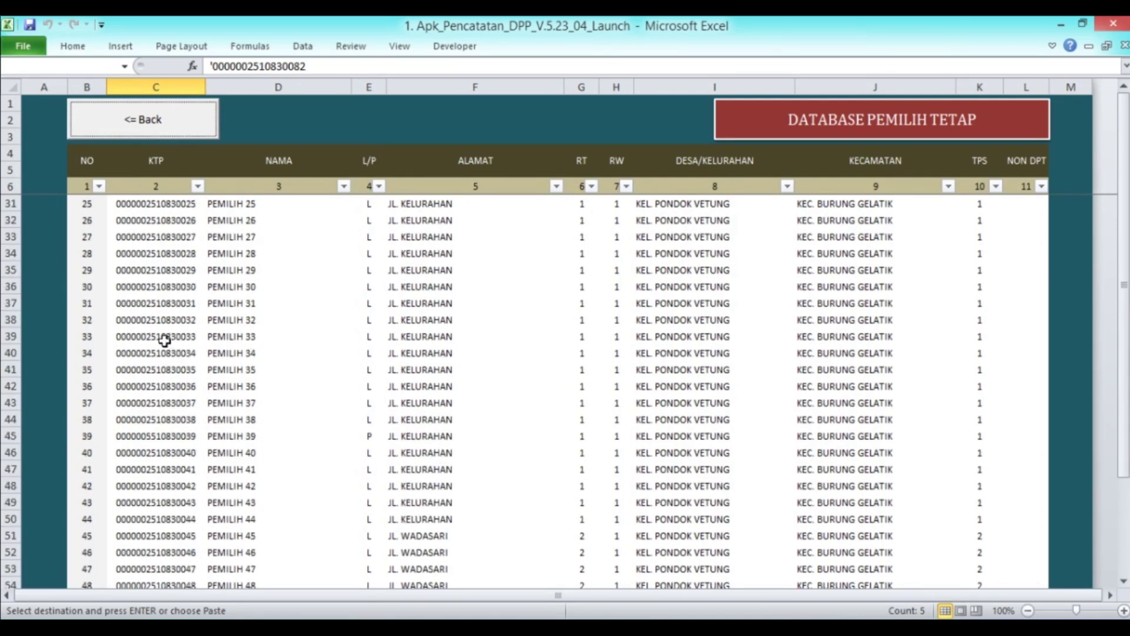
Copy the KTP numbers of voters 33–44 (C39:C50) from the DPT database
left_click_drag(151, 336, 147, 459)
left_click_drag(148, 459, 144, 507)
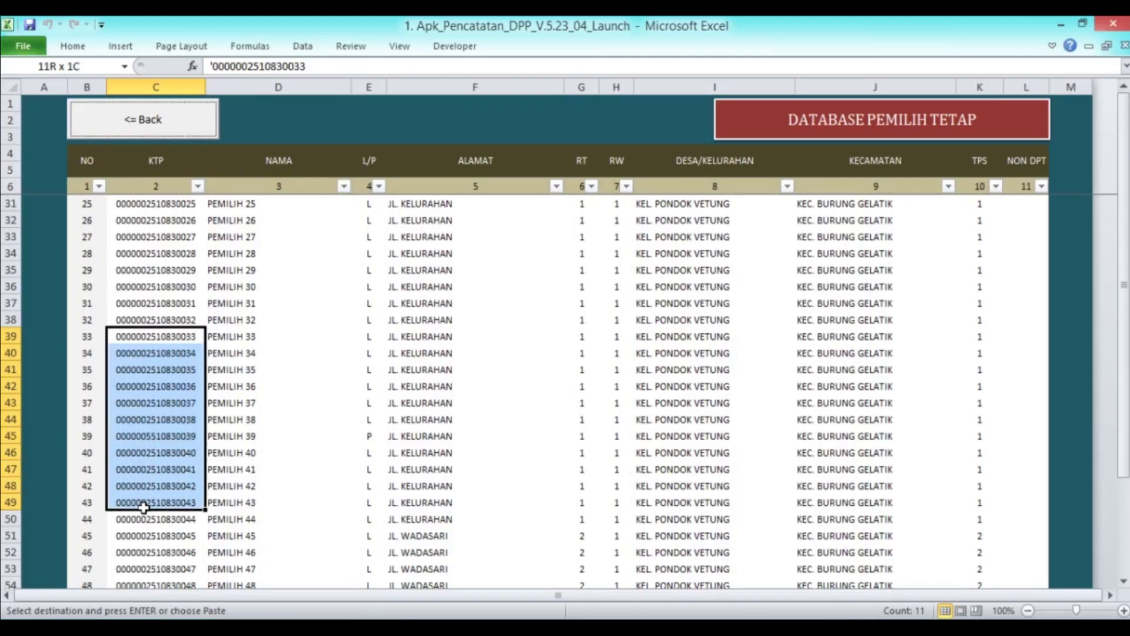
left_click_drag(143, 506, 144, 518)
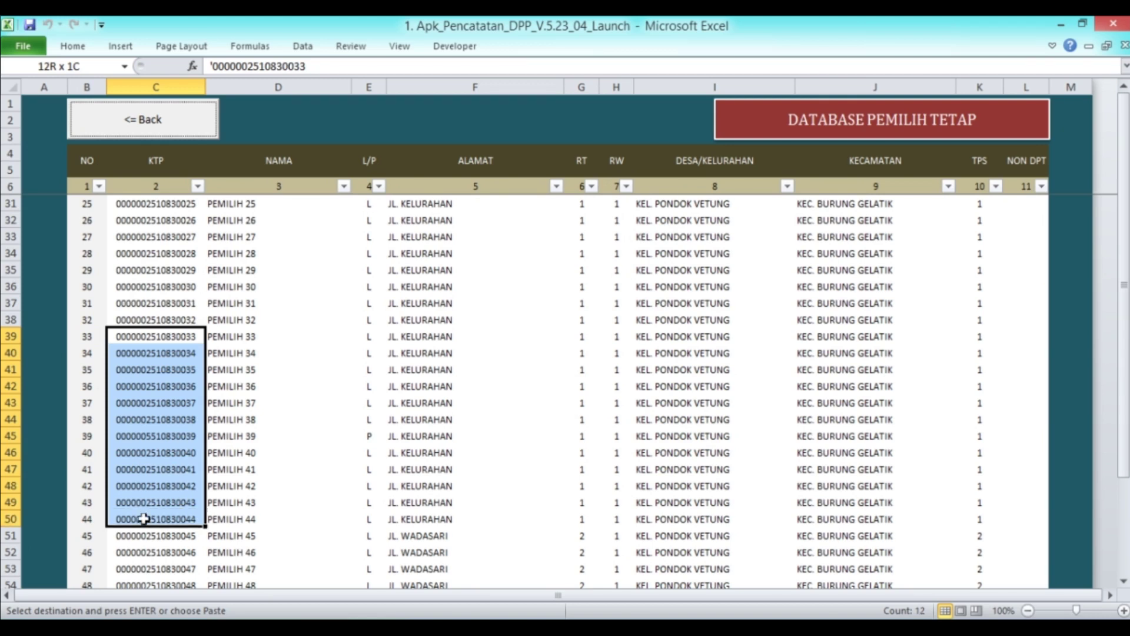
right_click(144, 478)
left_click(198, 272)
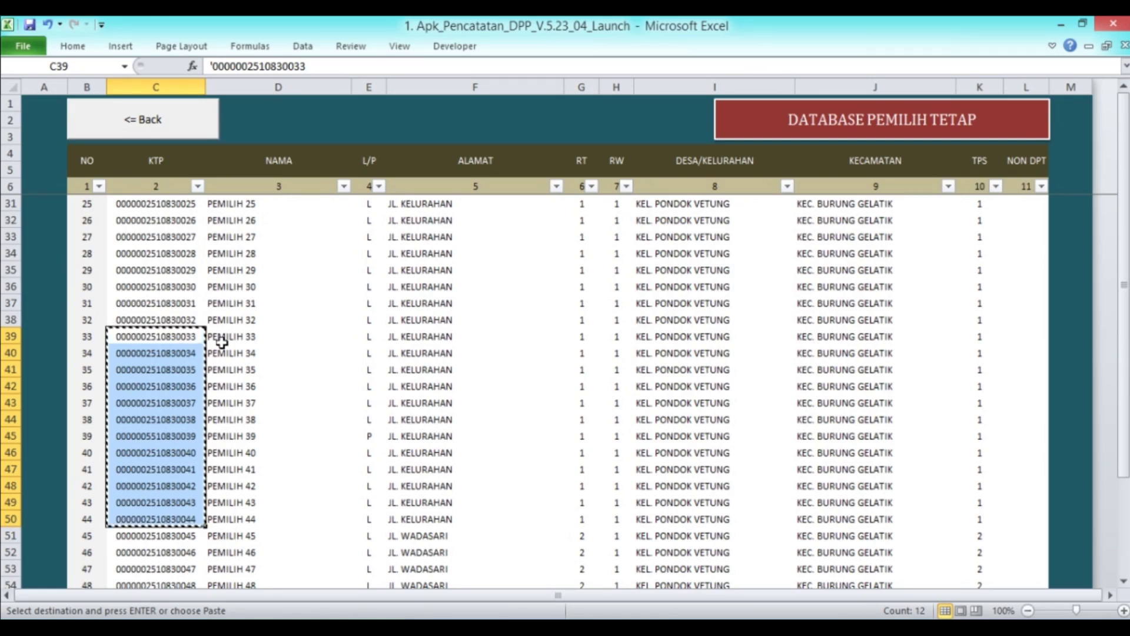
left_click(227, 521)
key("Right")
key("Right")
key("Right")
key("Right")
key("Right")
key("Right")
key("Right")
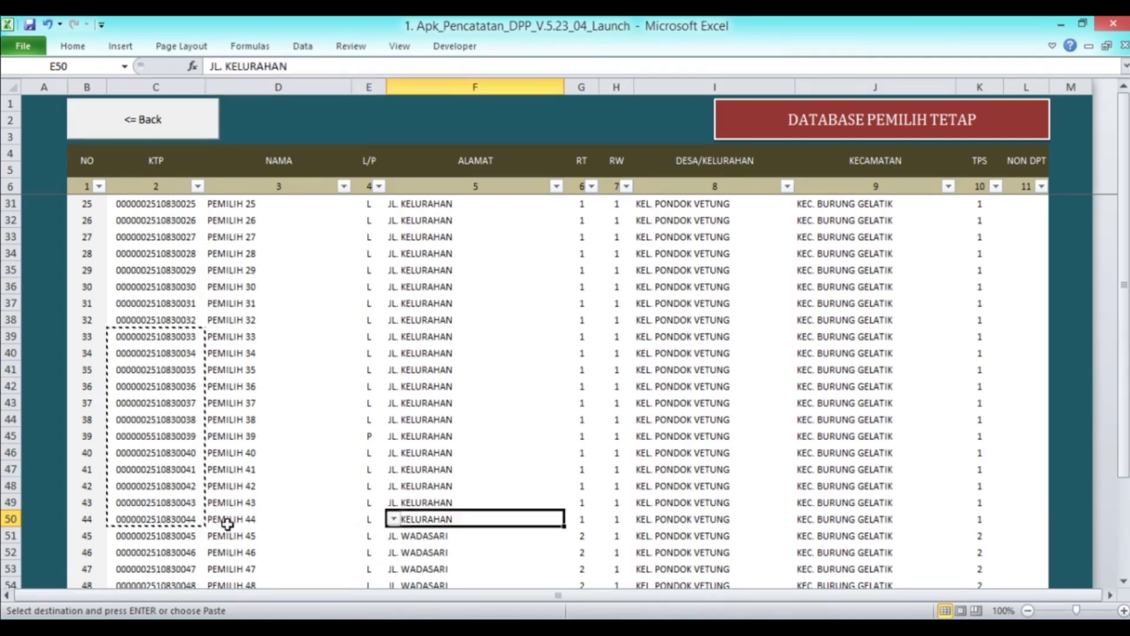
left_click(98, 127)
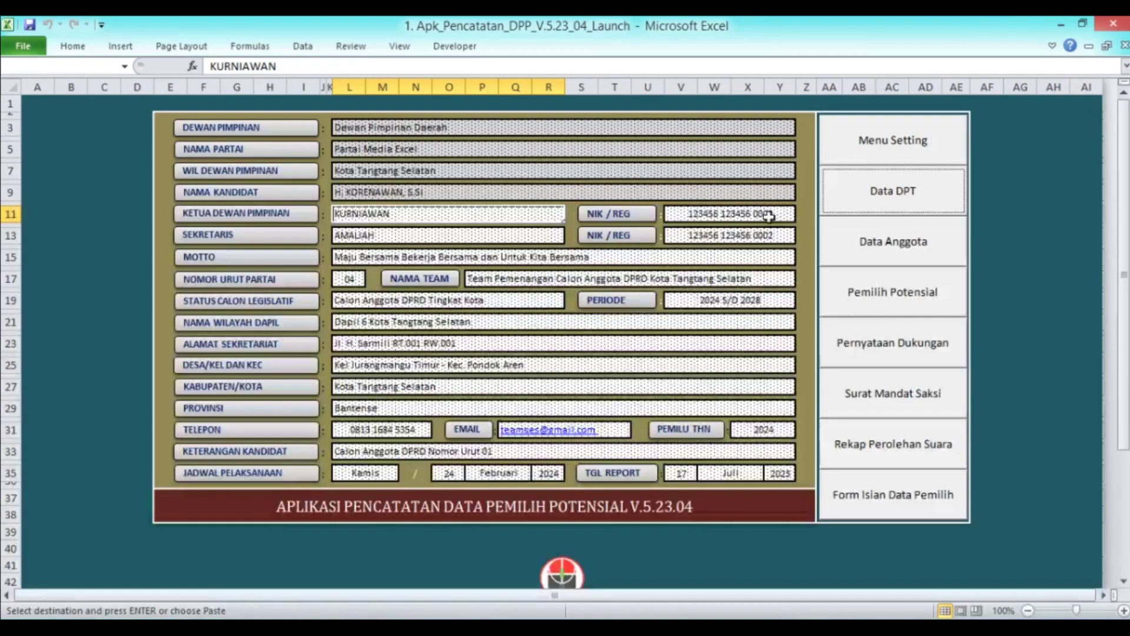
Paste voters 33–44's KTP numbers as values into the potential voters list starting at C32
left_click(909, 306)
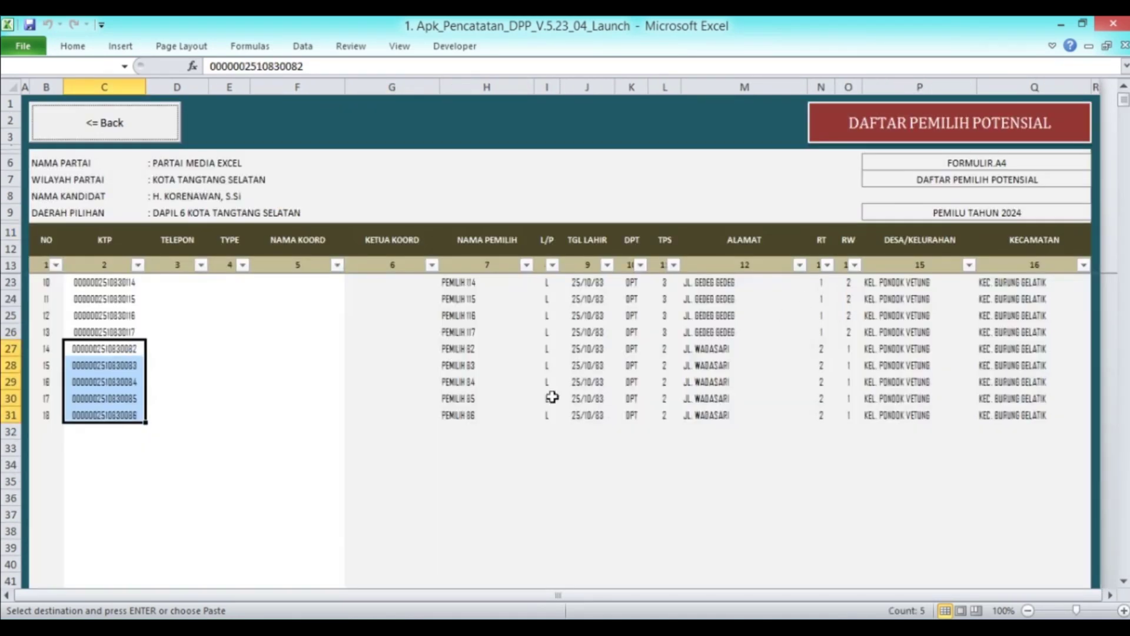
scroll(111, 377, "down", 5)
left_click(93, 330)
right_click(93, 331)
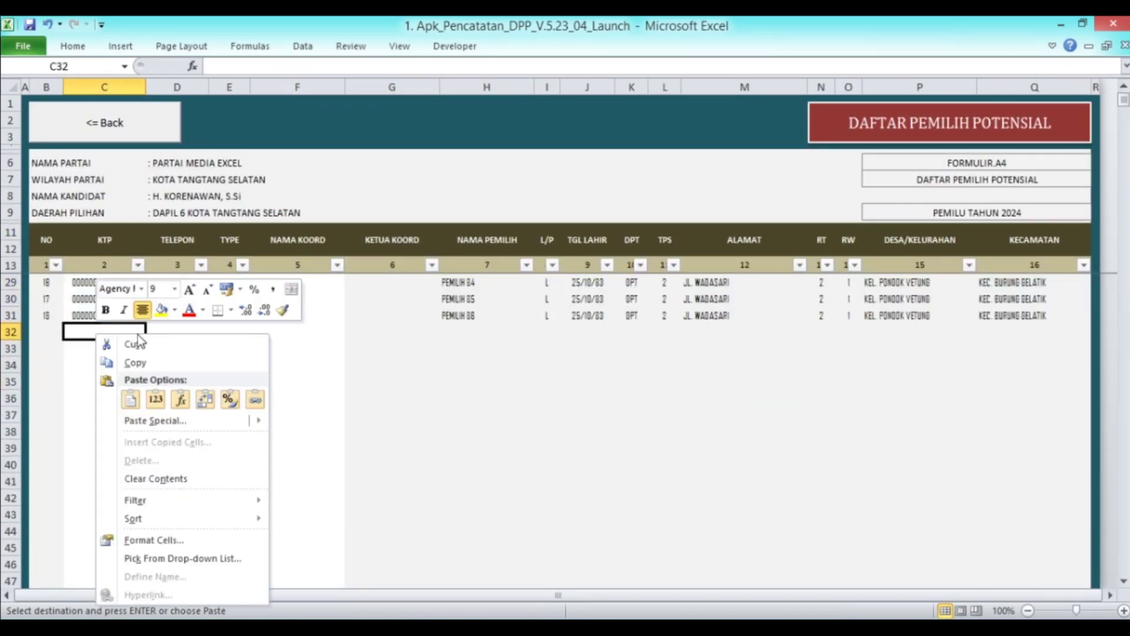
left_click(157, 399)
scroll(168, 334, "up", 5)
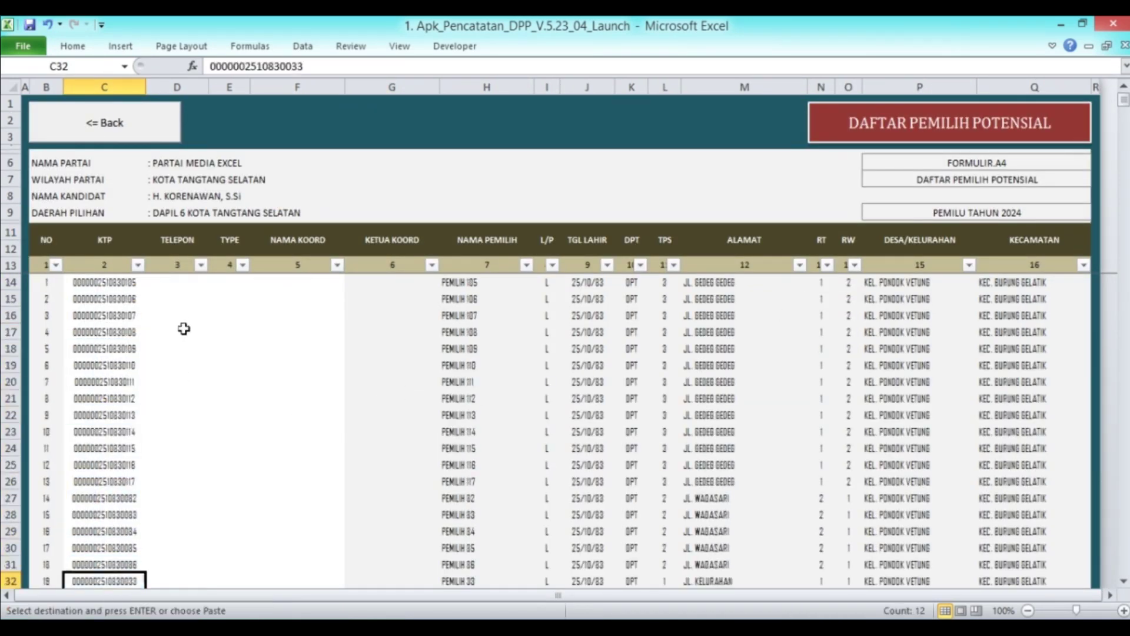
Copy the coordinator phone number in D14 of the Koordinator list, then return to Pemilih Potensial
left_click(164, 133)
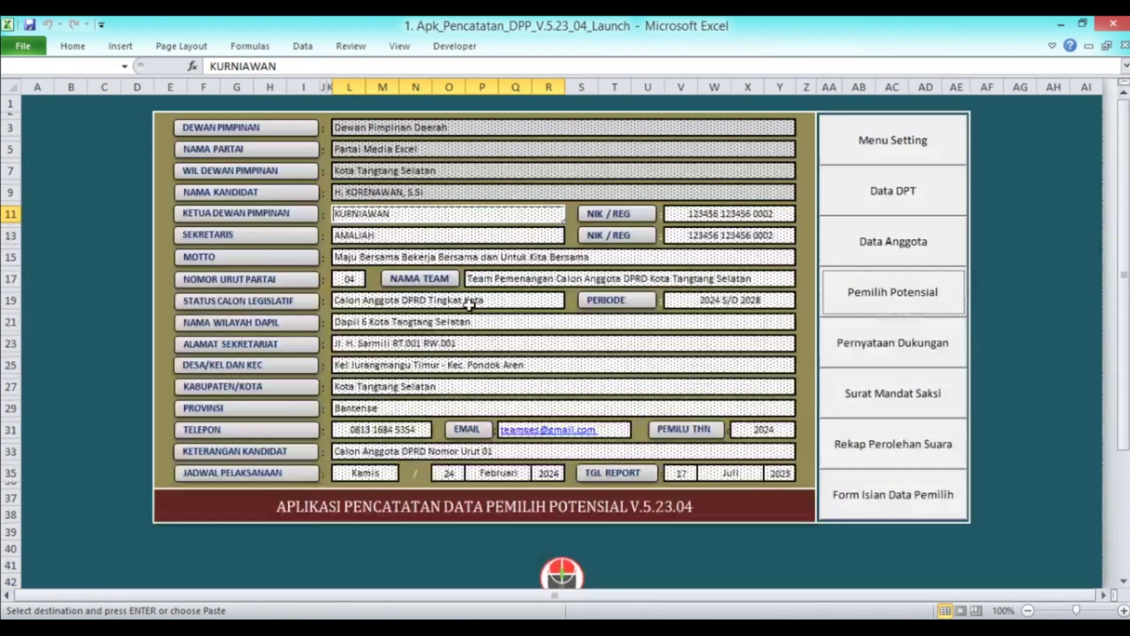
left_click(889, 250)
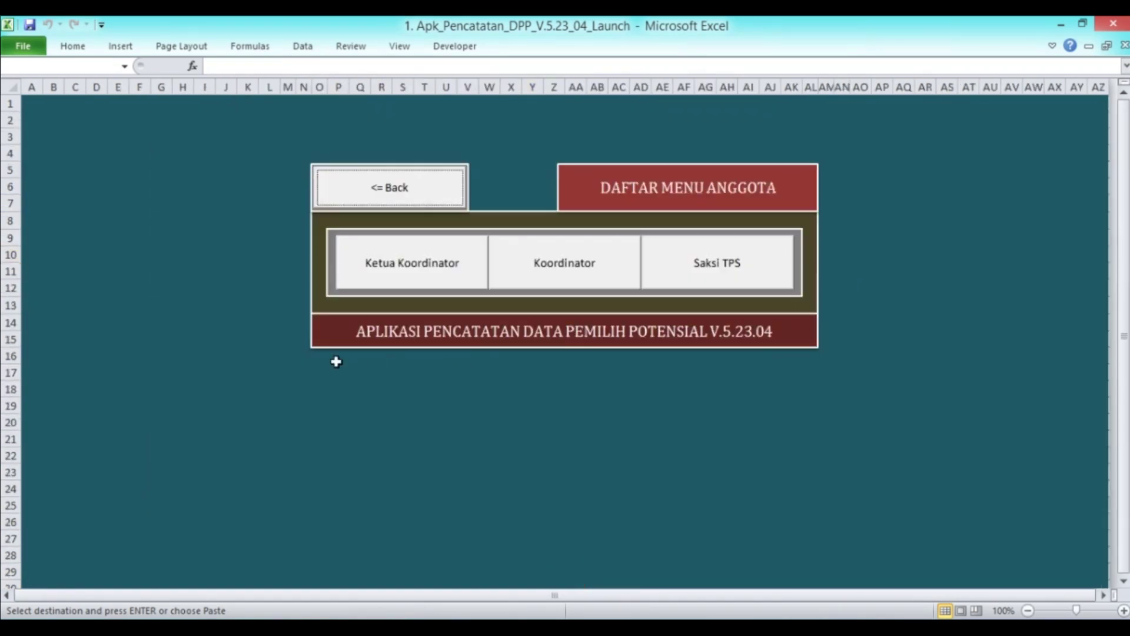
left_click(578, 285)
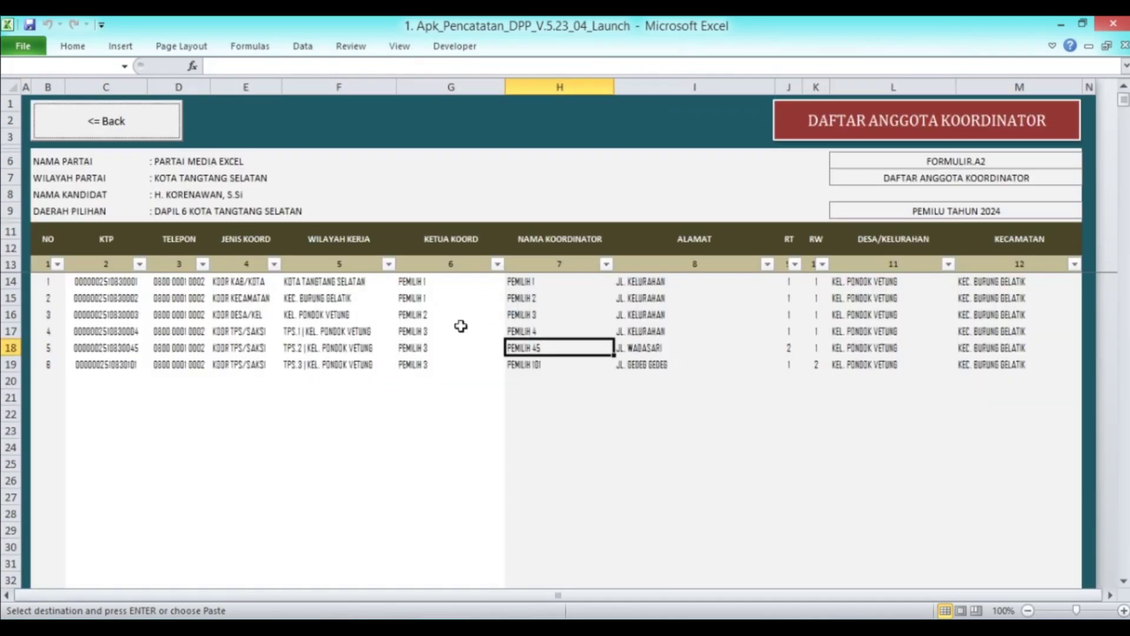
left_click(178, 281)
key("ctrl+c")
left_click(141, 118)
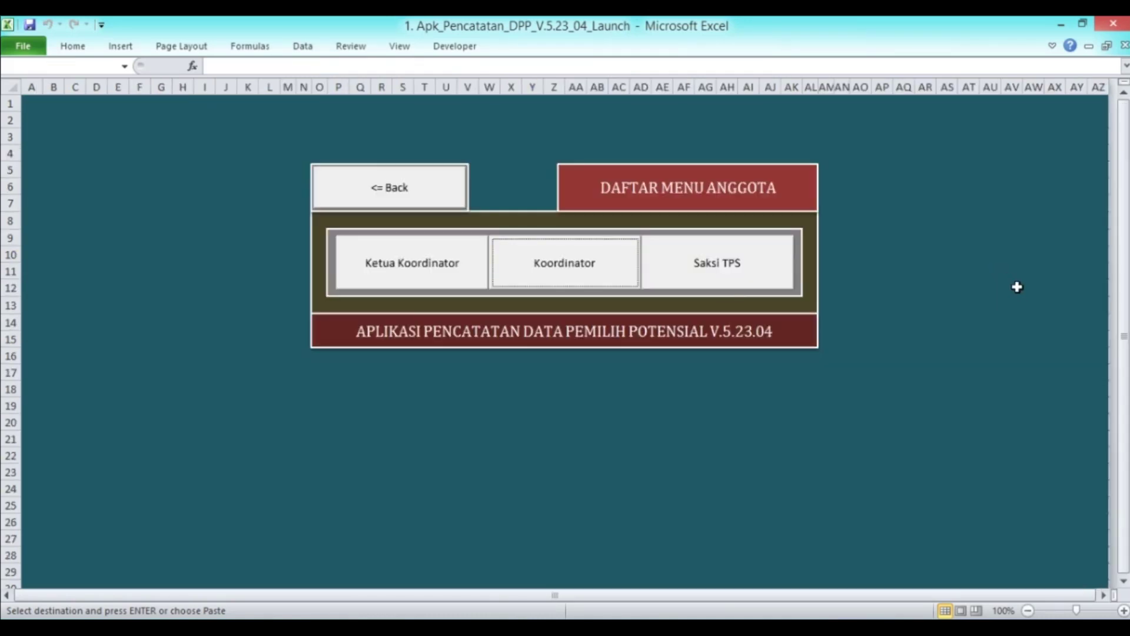
left_click(686, 285)
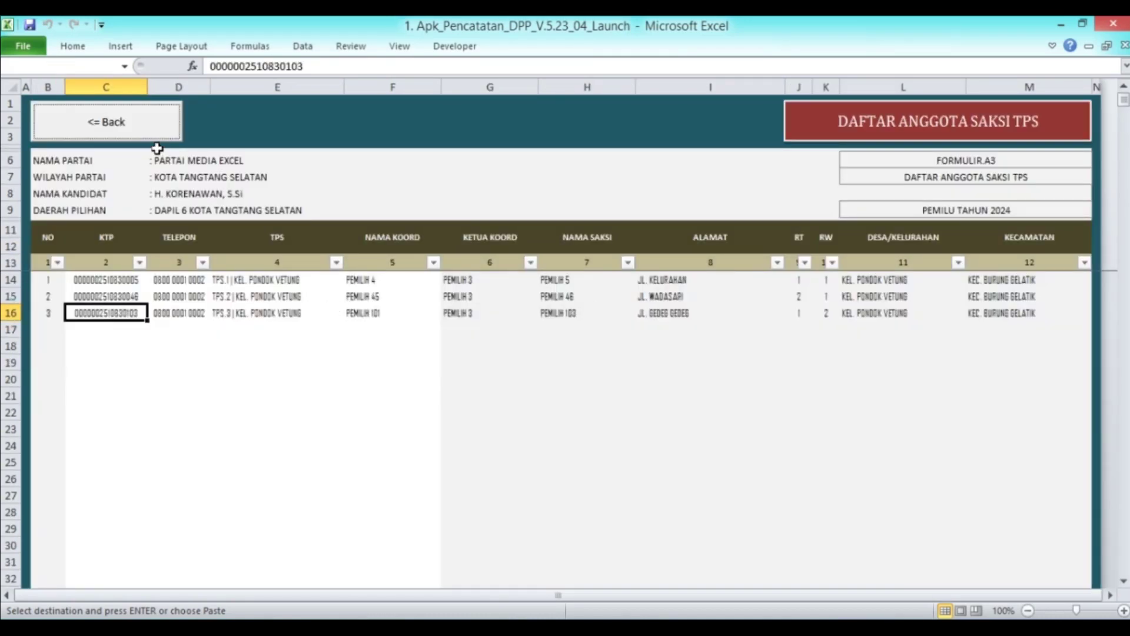
left_click(151, 132)
left_click(447, 185)
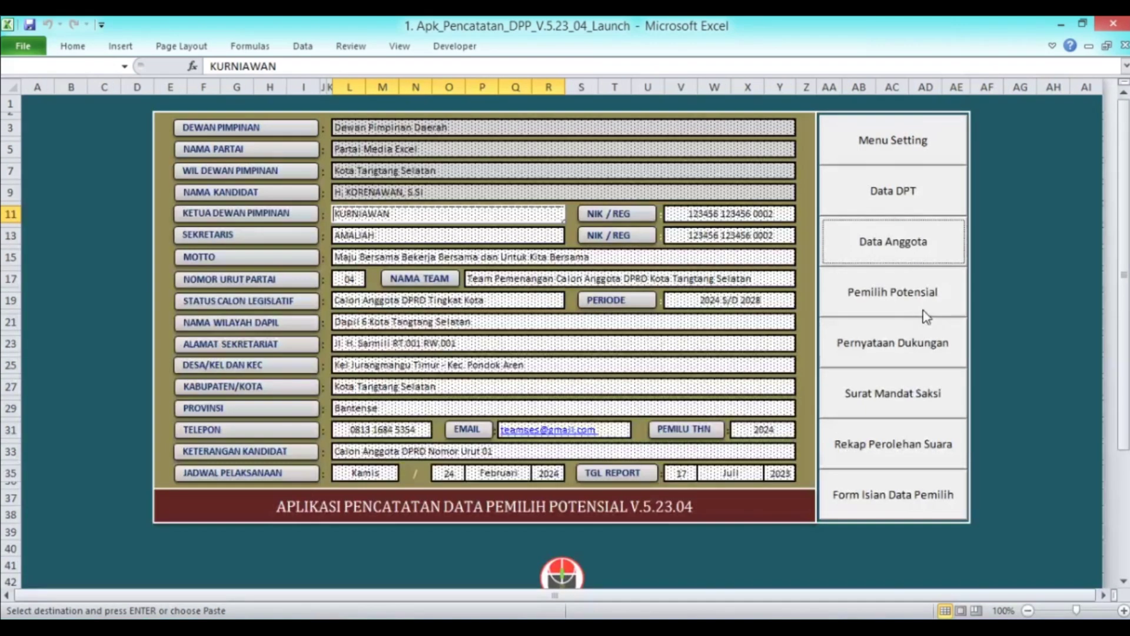
left_click(904, 296)
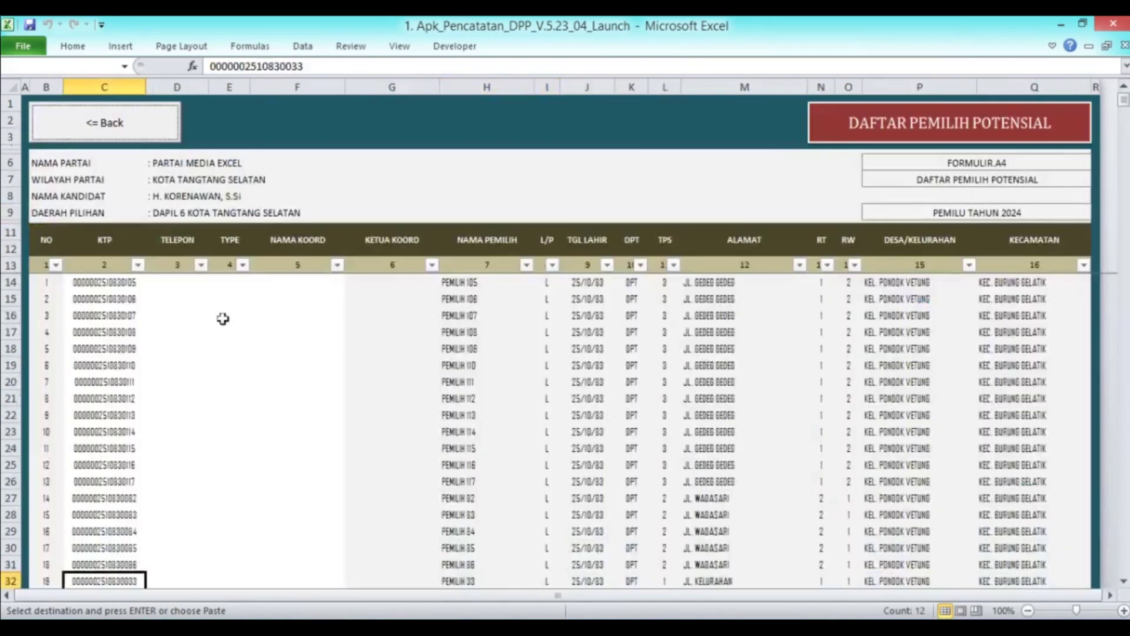
left_click(162, 282)
right_click(161, 284)
left_click(224, 346)
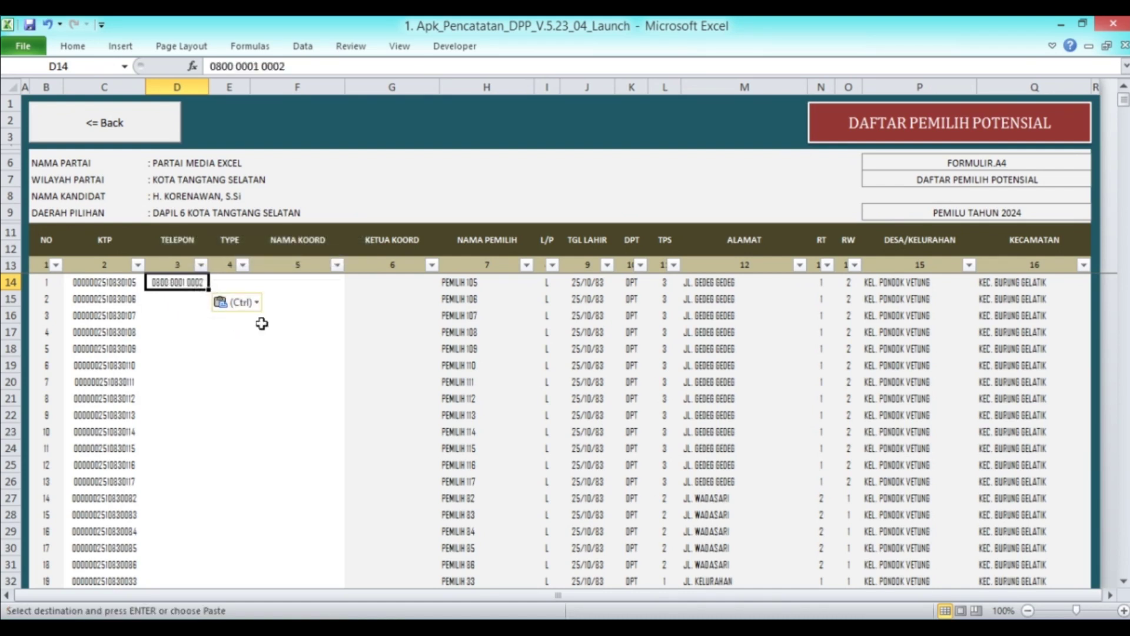
key("ctrl+c")
key("Down")
key("shift+Down")
key("shift+Down")
key("shift+Down")
key("shift+Down")
key("shift+Down")
key("shift+Down")
key("shift+Down")
key("shift+Down")
key("shift+Down")
key("shift+Down")
key("shift+Down")
key("shift+Down")
key("shift+Down")
key("shift+Down")
key("shift+Down")
key("shift+Down")
key("shift+Down")
key("shift+Down")
key("shift+Down")
key("shift+Down")
key("shift+Down")
key("shift+Down")
key("shift+Down")
key("shift+Down")
key("shift+Down")
key("shift+Down")
key("shift+Down")
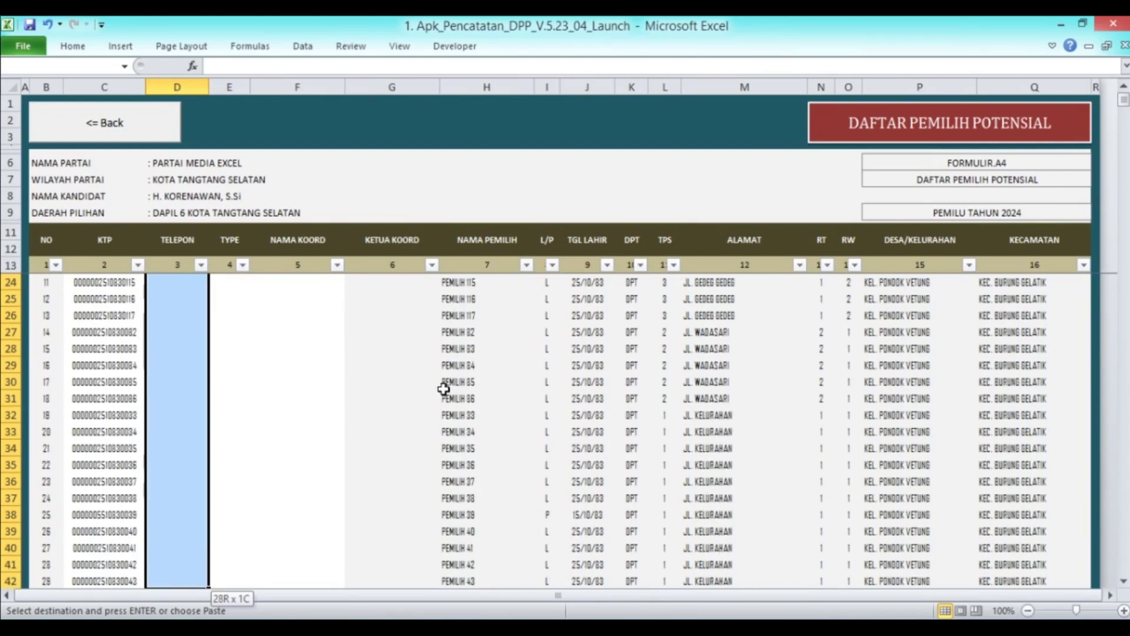
key("shift+Down")
key("shift+Down")
key("shift+Down")
key("shift+Down")
key("shift+Up")
key("shift+Up")
key("shift+Up")
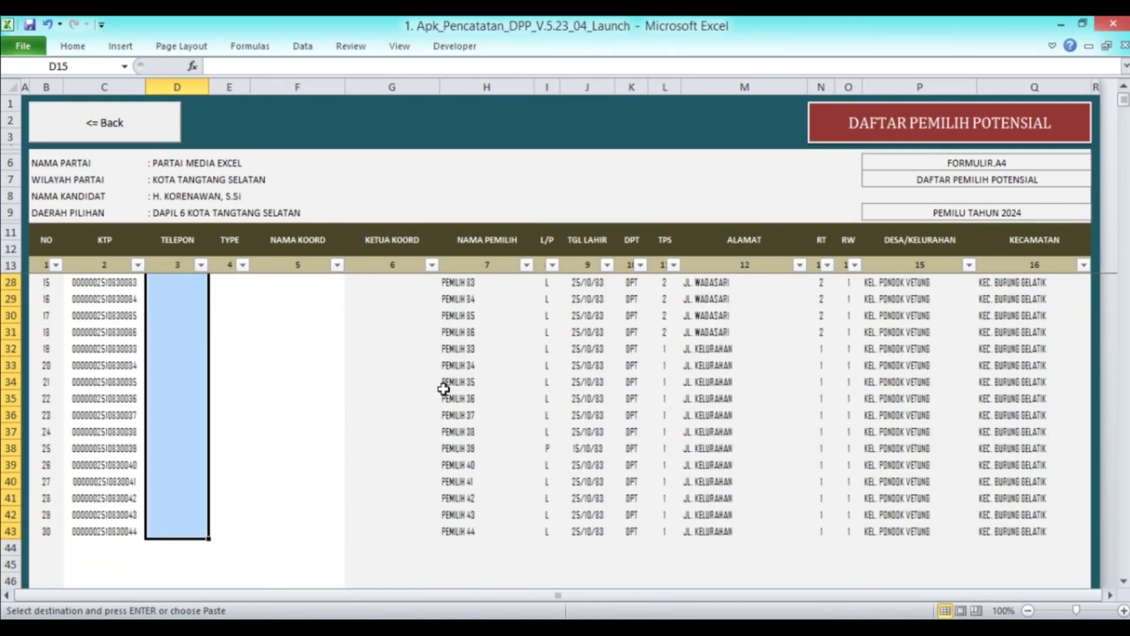
key("Return")
scroll(147, 371, "down", 4)
left_click(113, 348)
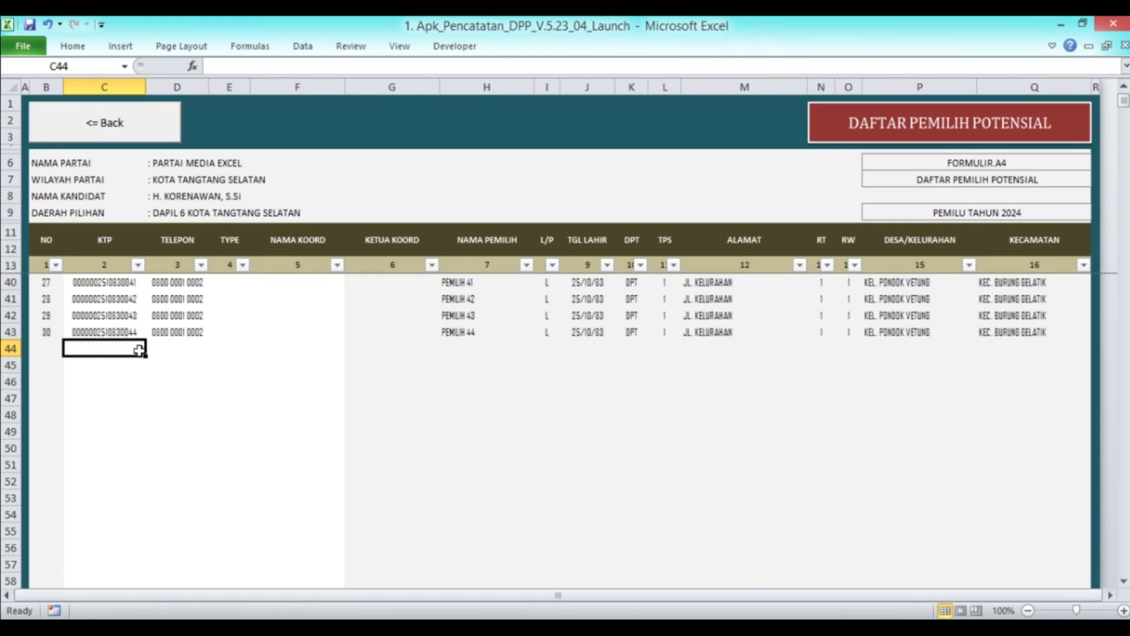
scroll(176, 344, "up", 9)
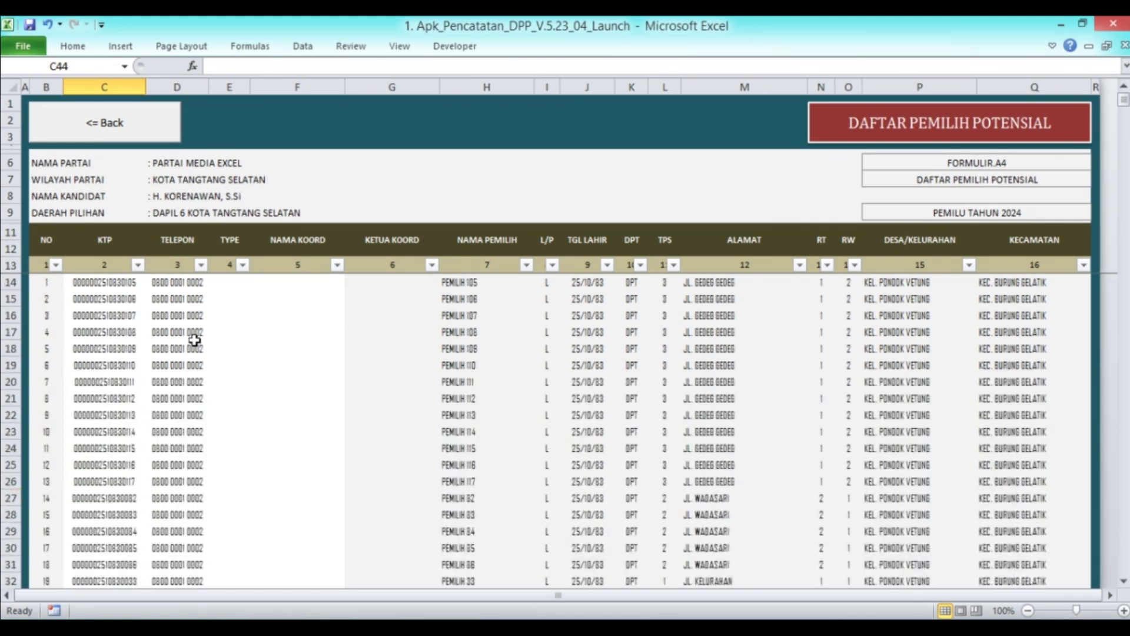
Choose ABU ABU from the TYPE dropdown in cell E14
left_click(231, 287)
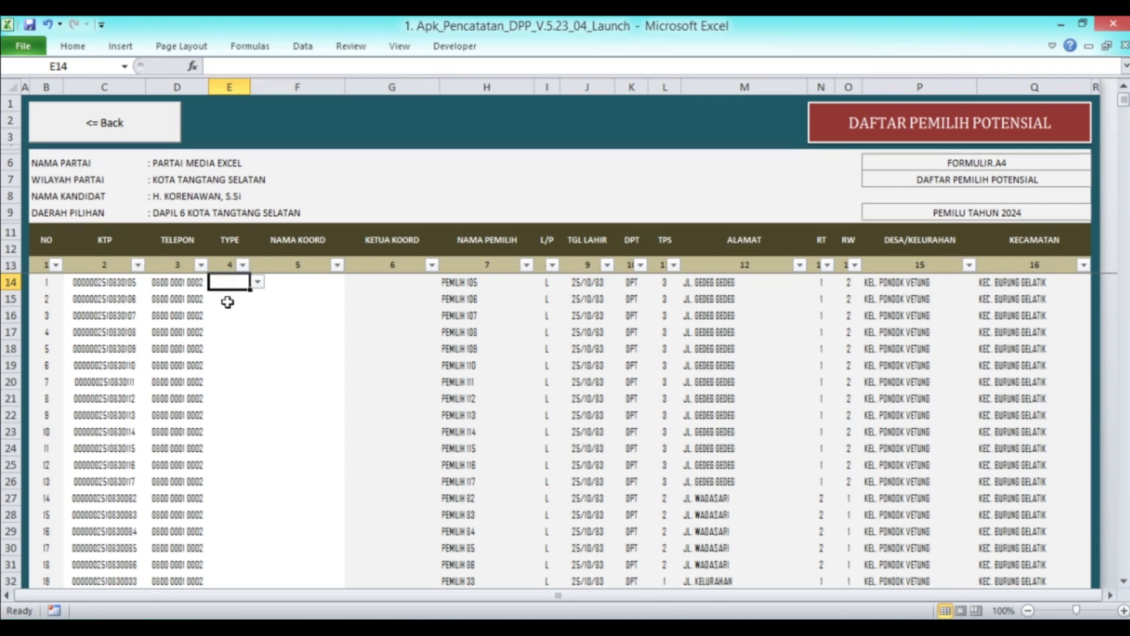
left_click(258, 284)
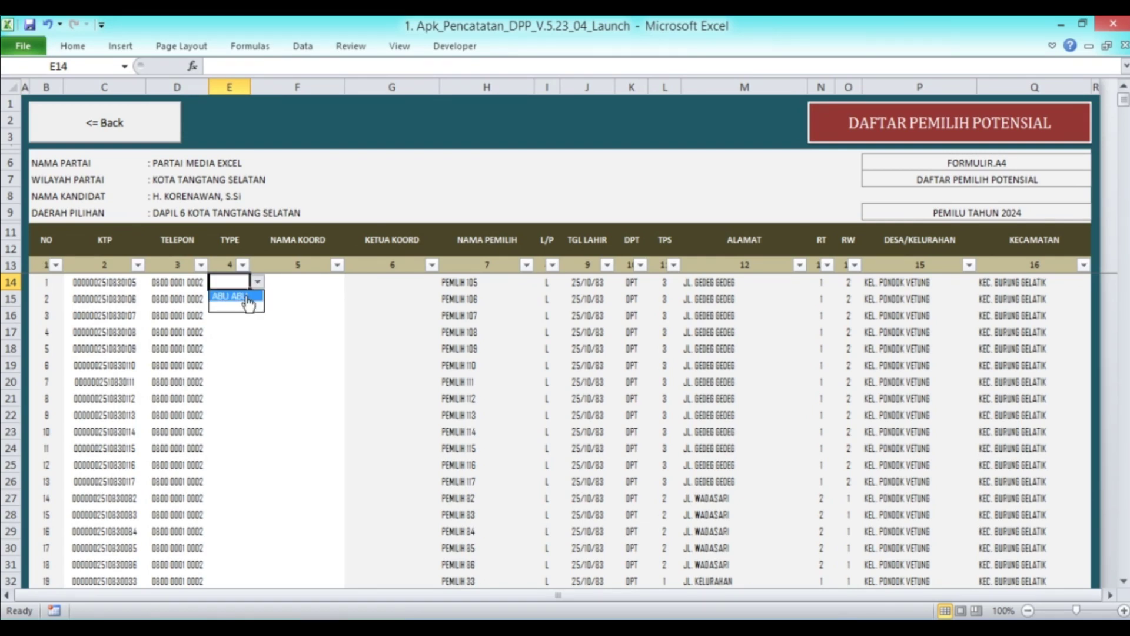
left_click(234, 296)
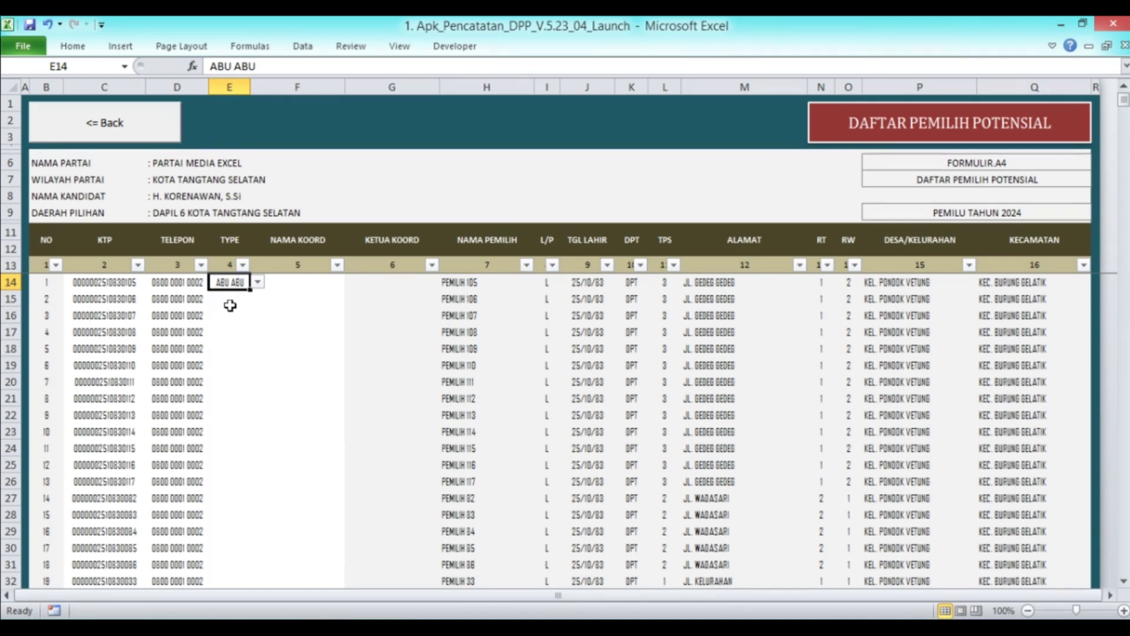
Clear E14's type and browse the first voter's NAMA KOORD choices without picking one
key("Delete")
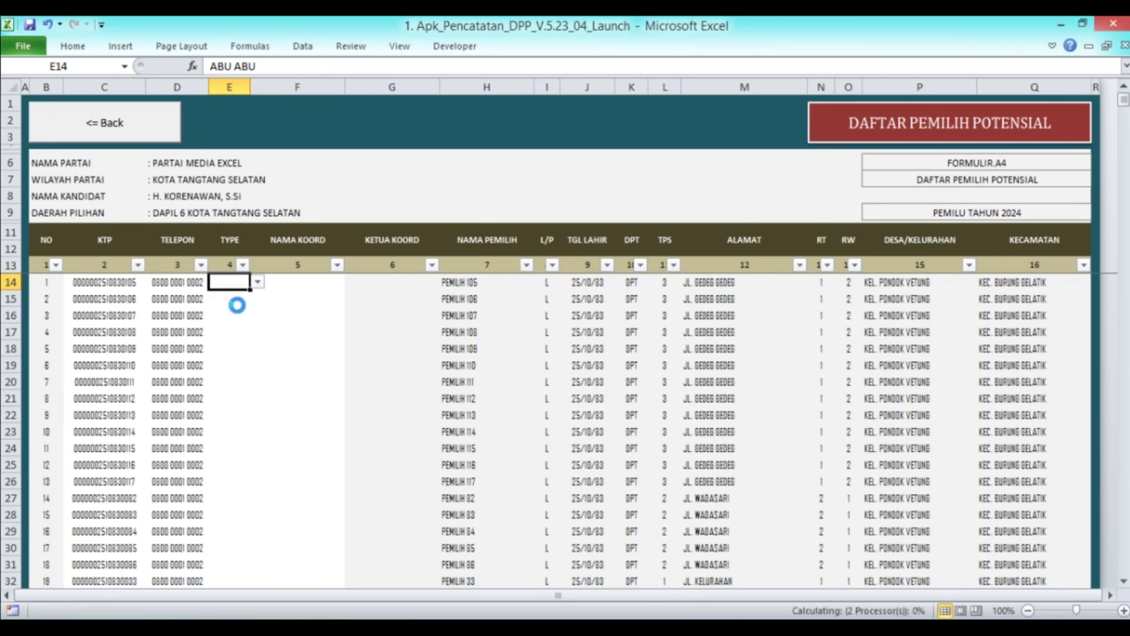
left_click(286, 283)
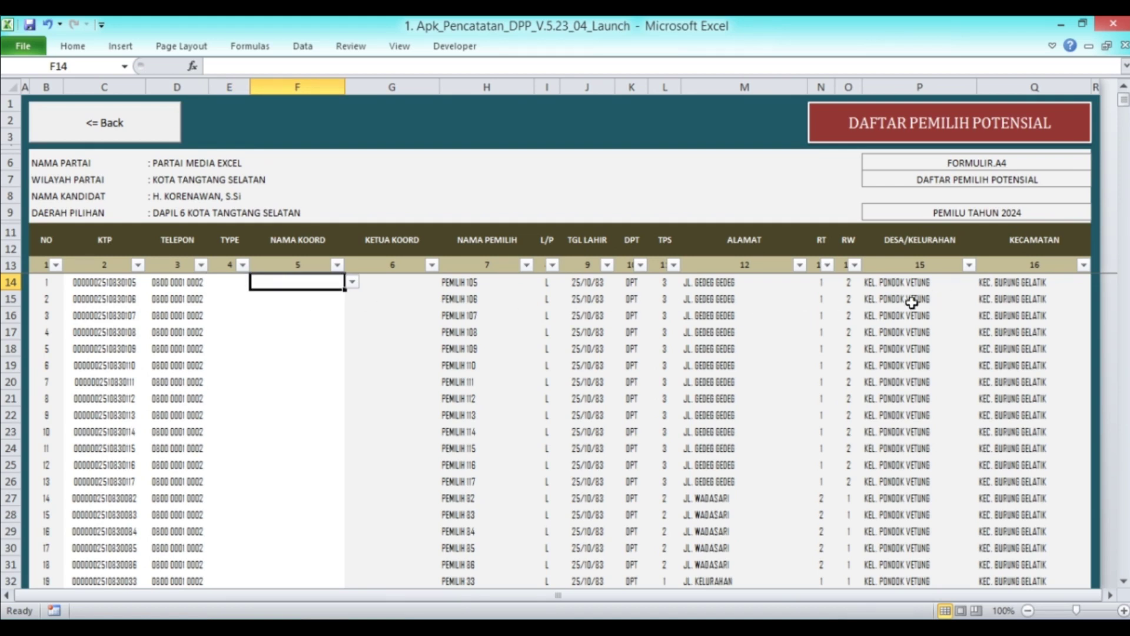
left_click(352, 284)
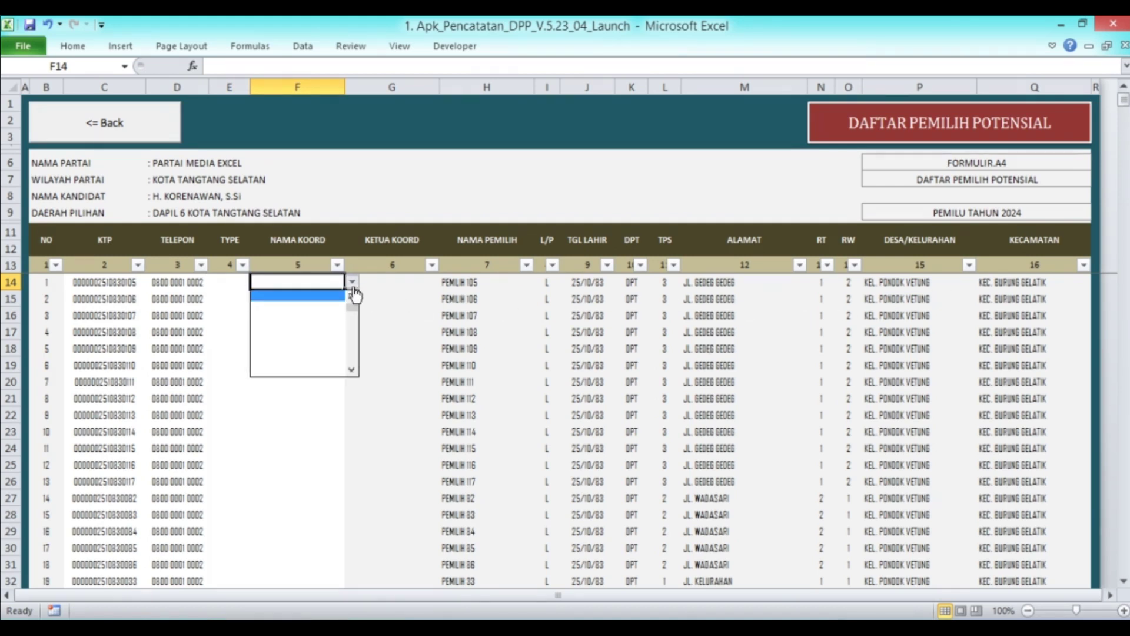
left_click(351, 298)
left_click(352, 298)
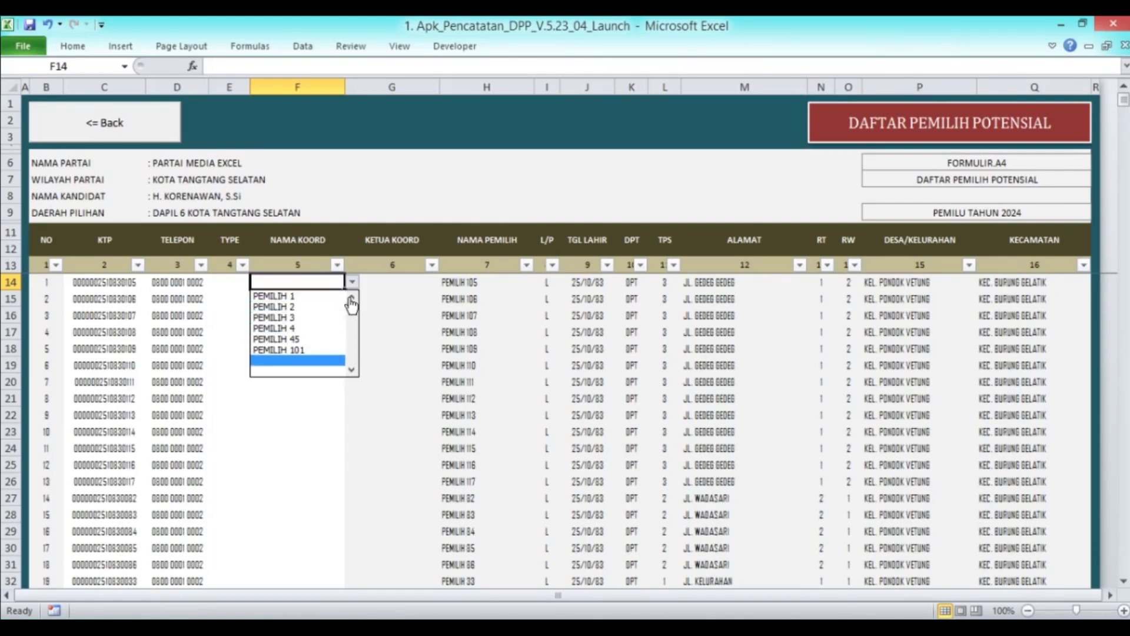
left_click(306, 405)
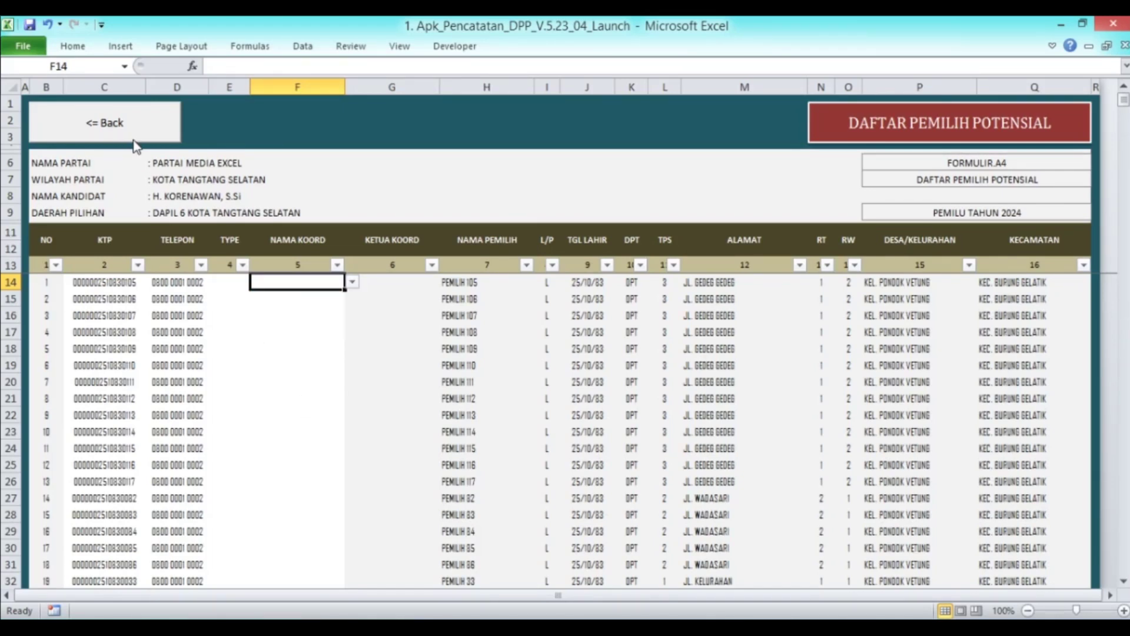
Review the Koordinator member list, then come back to the Pemilih Potensial list
left_click(135, 136)
left_click(889, 242)
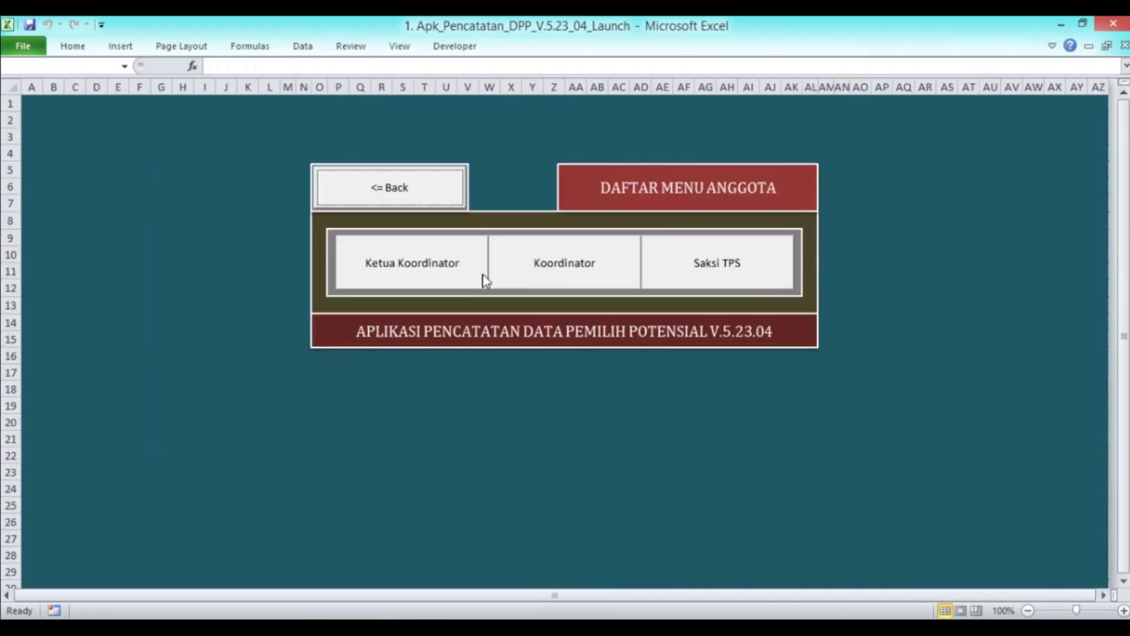
left_click(558, 282)
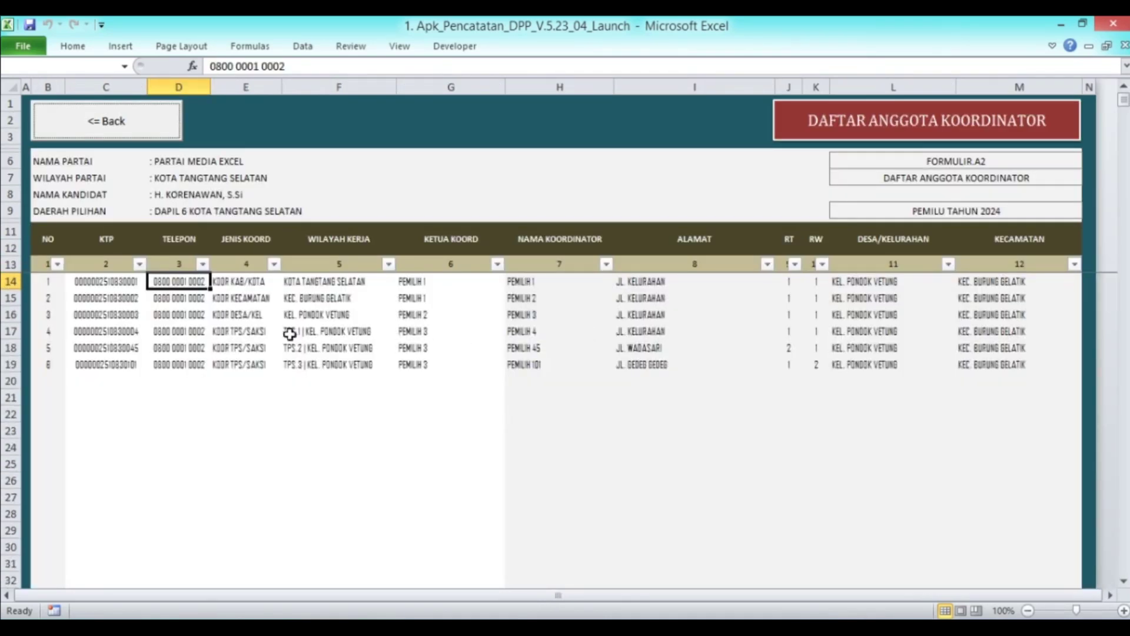
left_click(536, 315)
left_click(145, 135)
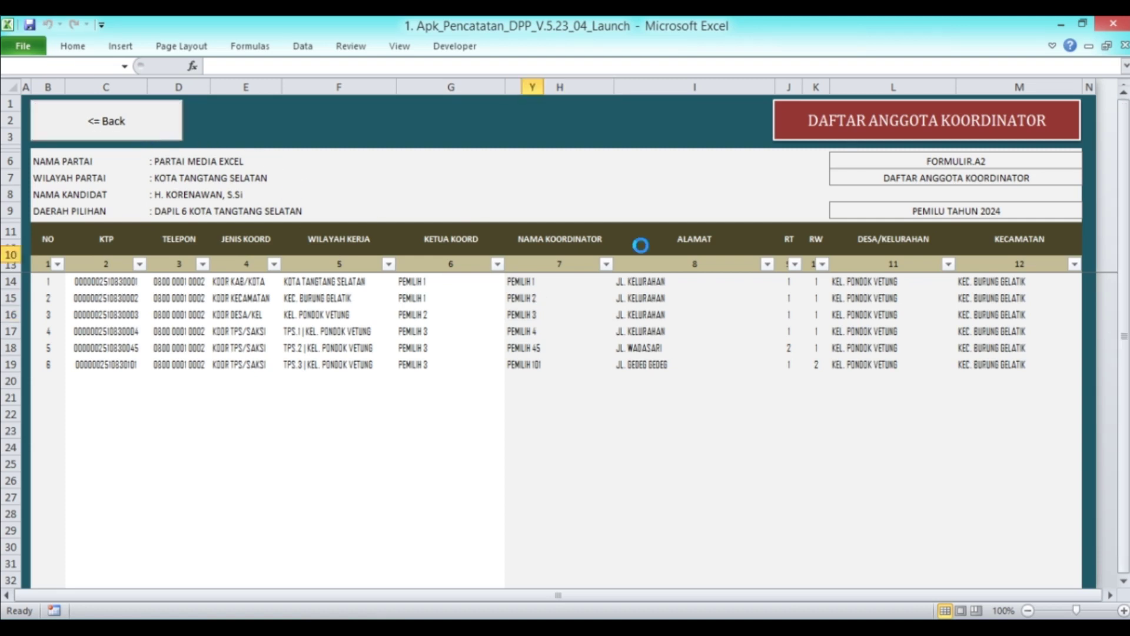
left_click(438, 191)
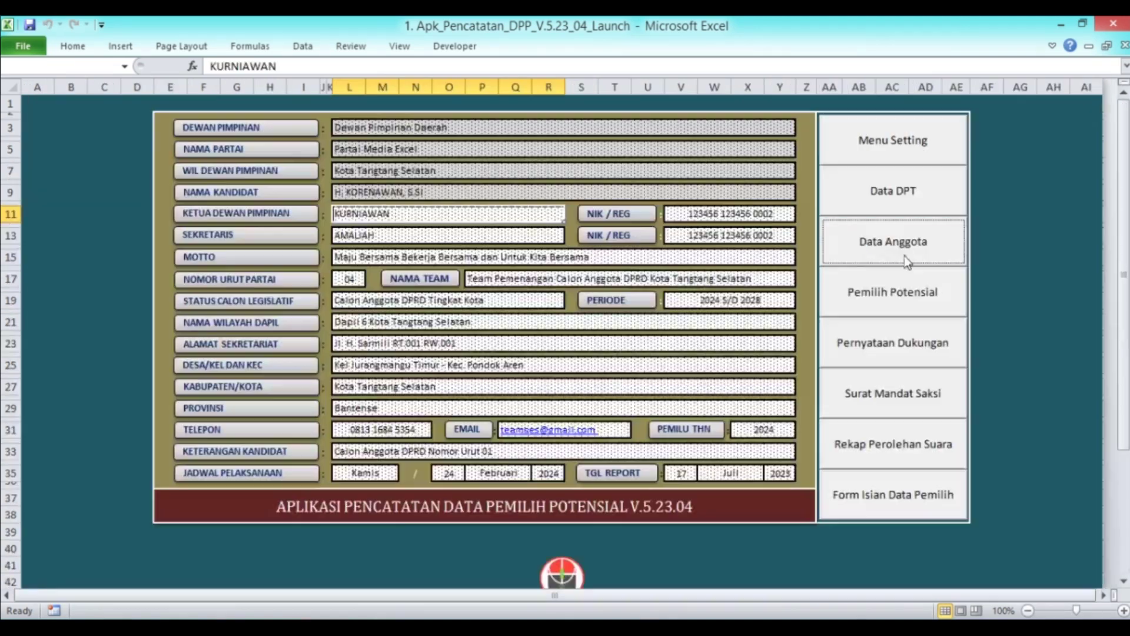
left_click(900, 300)
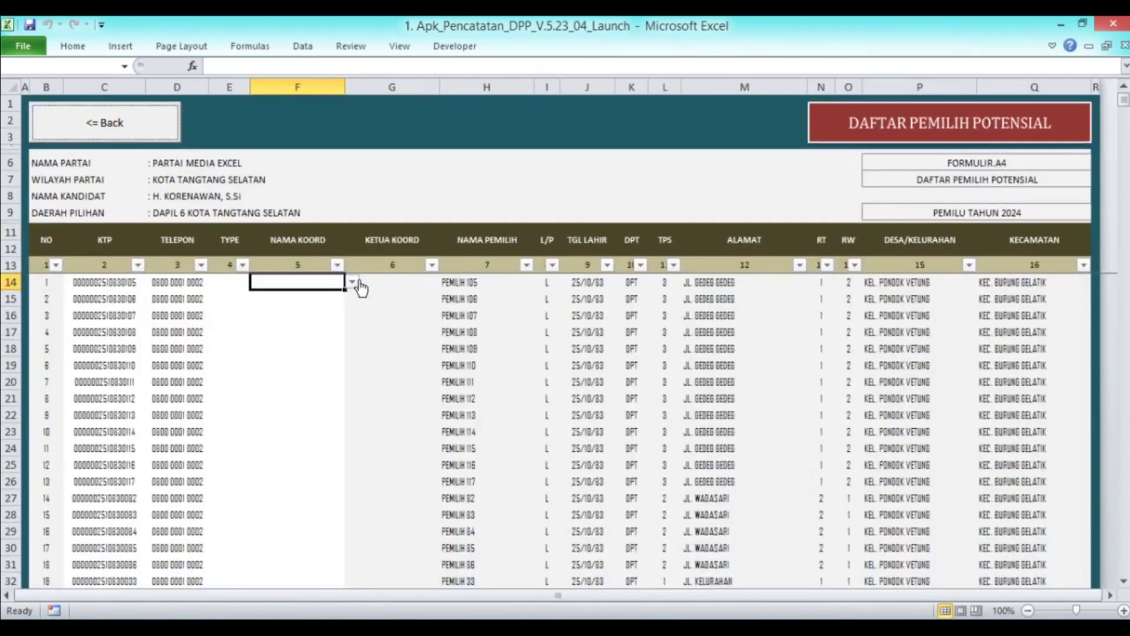
Assign PEMILIH 3 as the first voter's coordinator and confirm Ketua Koord shows PEMILIH 2
left_click(352, 284)
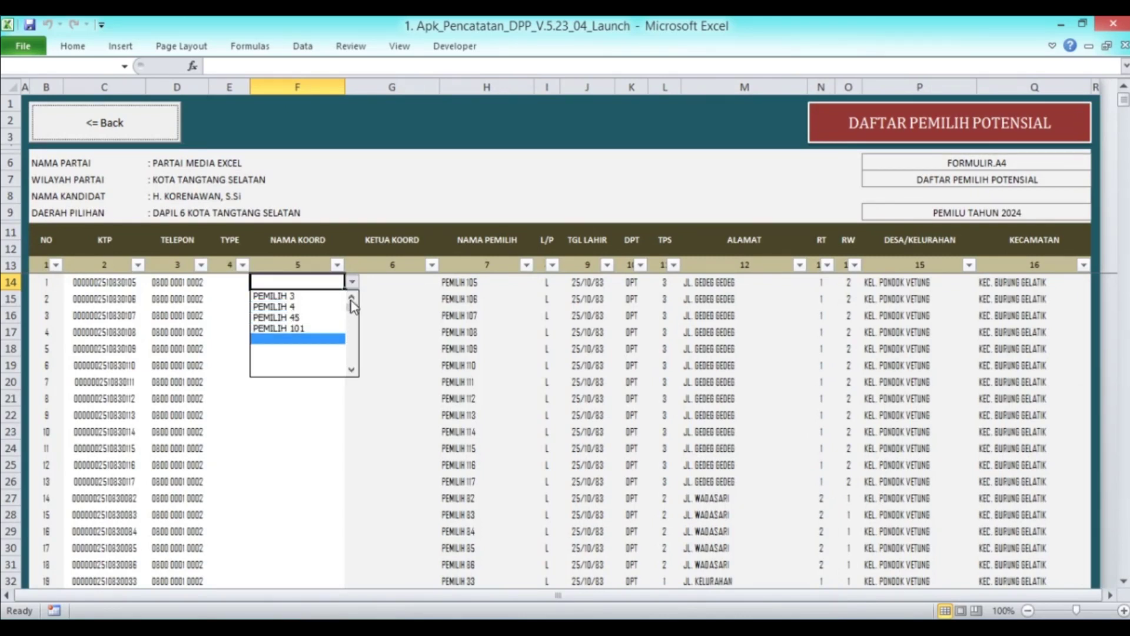
left_click(325, 299)
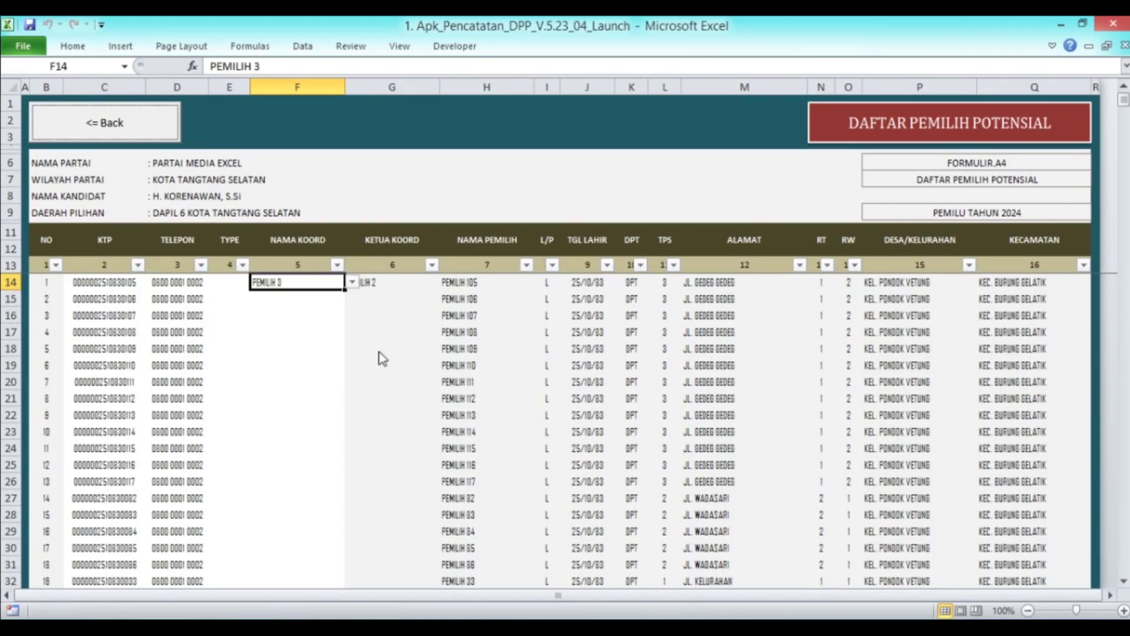
left_click(302, 296)
left_click(298, 281)
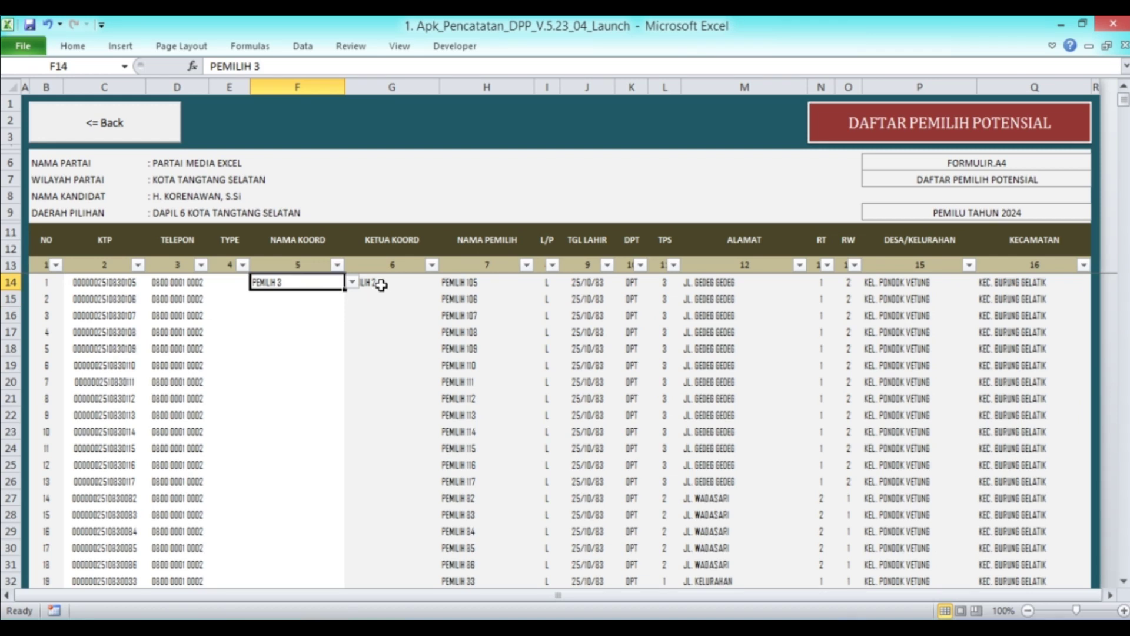
left_click(382, 285)
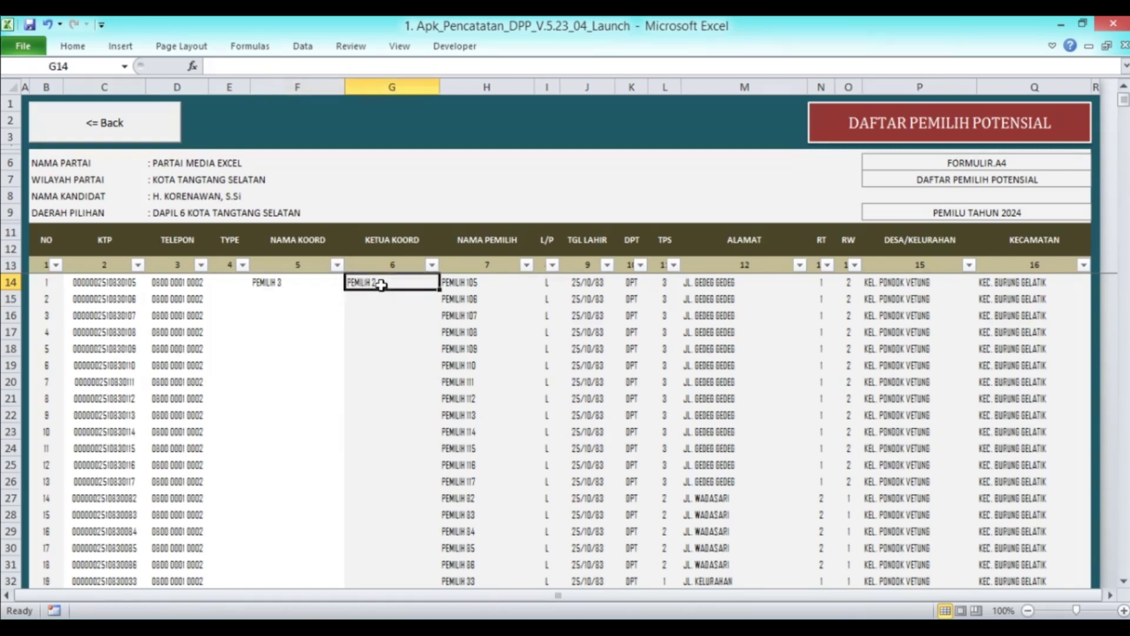
left_click(291, 285)
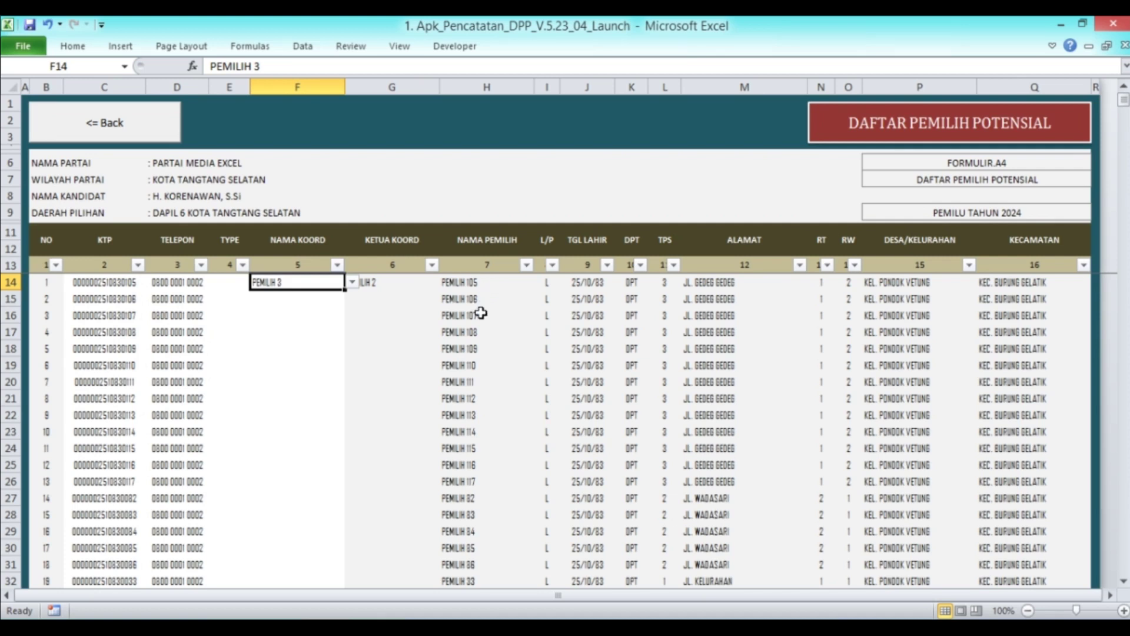
Copy coordinator PEMILIH 3 from F14 down to every voter row through 43, then check the filled list
key("ctrl+c")
key("Down")
key("shift+Down")
key("shift+Down")
key("shift+Down")
key("shift+Down")
key("shift+Down")
key("shift+Down")
key("shift+Down")
key("shift+Down")
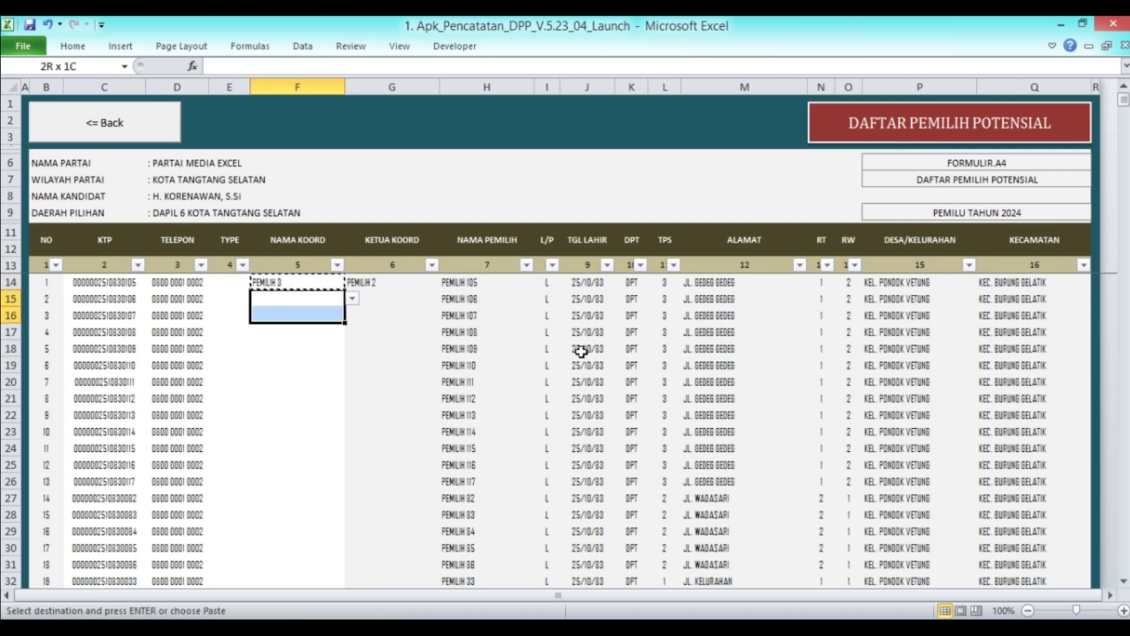
key("shift+Down")
key("shift+Down")
key("shift+Down")
key("shift+Down")
key("shift+Down")
key("shift+Down")
key("shift+Down")
key("shift+Down")
key("shift+Down")
key("shift+Down")
key("shift+Down")
key("shift+Down")
key("shift+Down")
key("shift+Down")
key("shift+Down")
key("shift+Down")
key("shift+Down")
key("shift+Down")
key("shift+Down")
key("shift+Down")
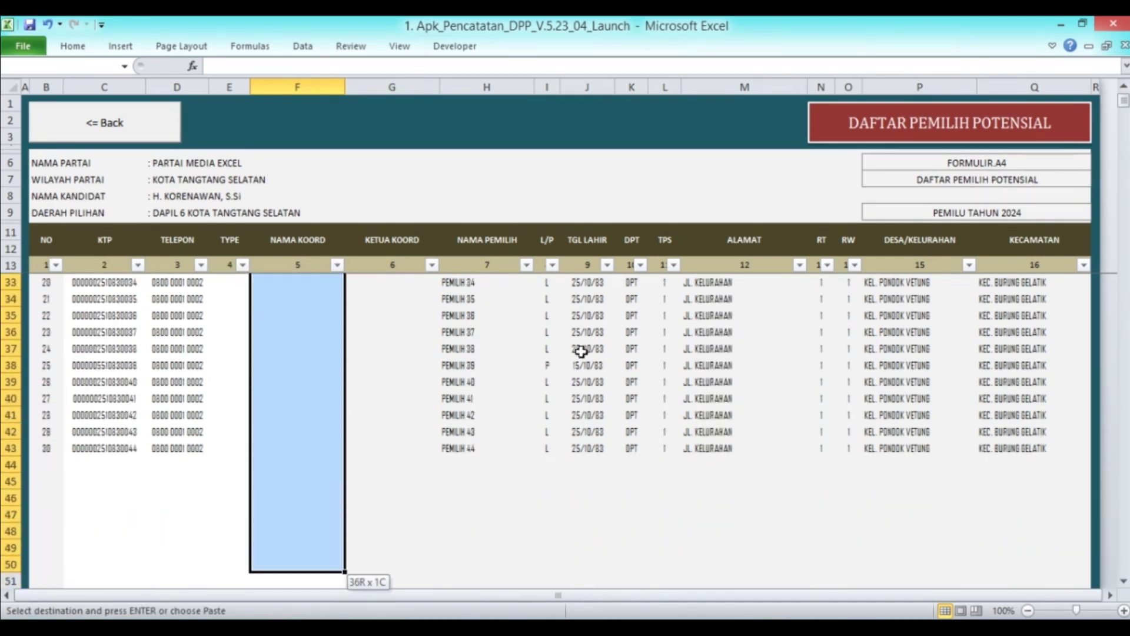
key("ctrl+v")
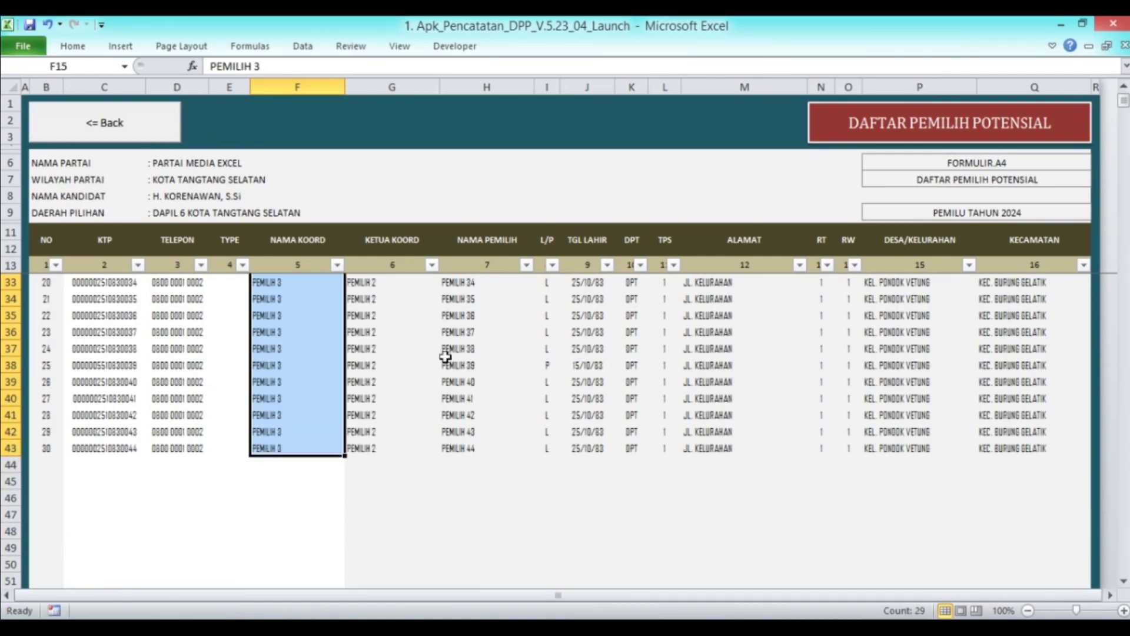
left_click(312, 365)
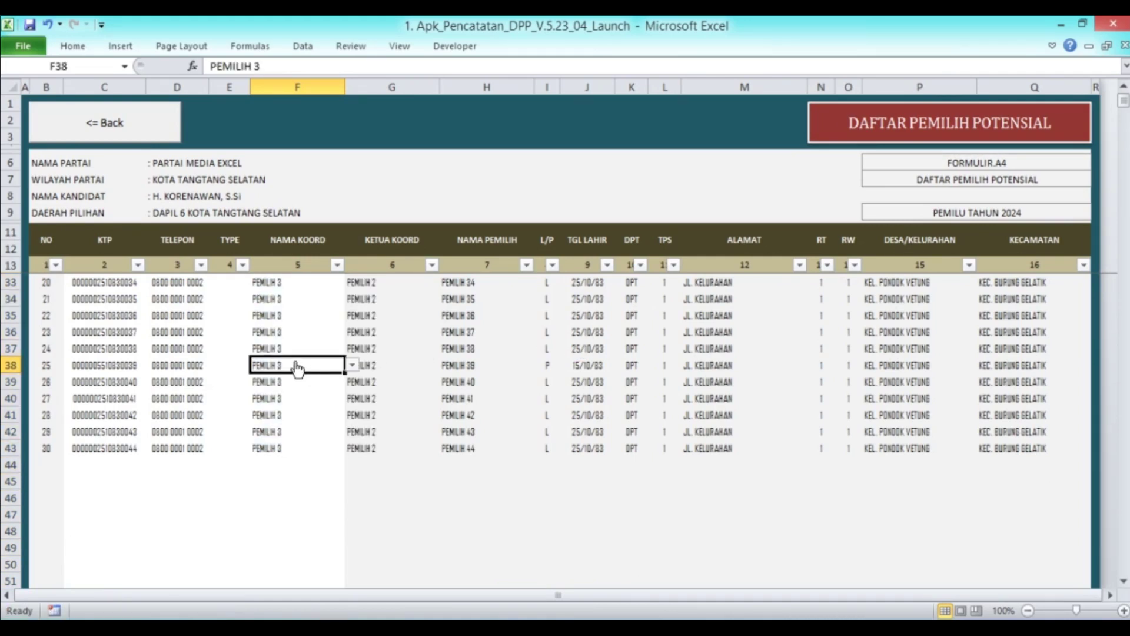
scroll(297, 369, "up", 6)
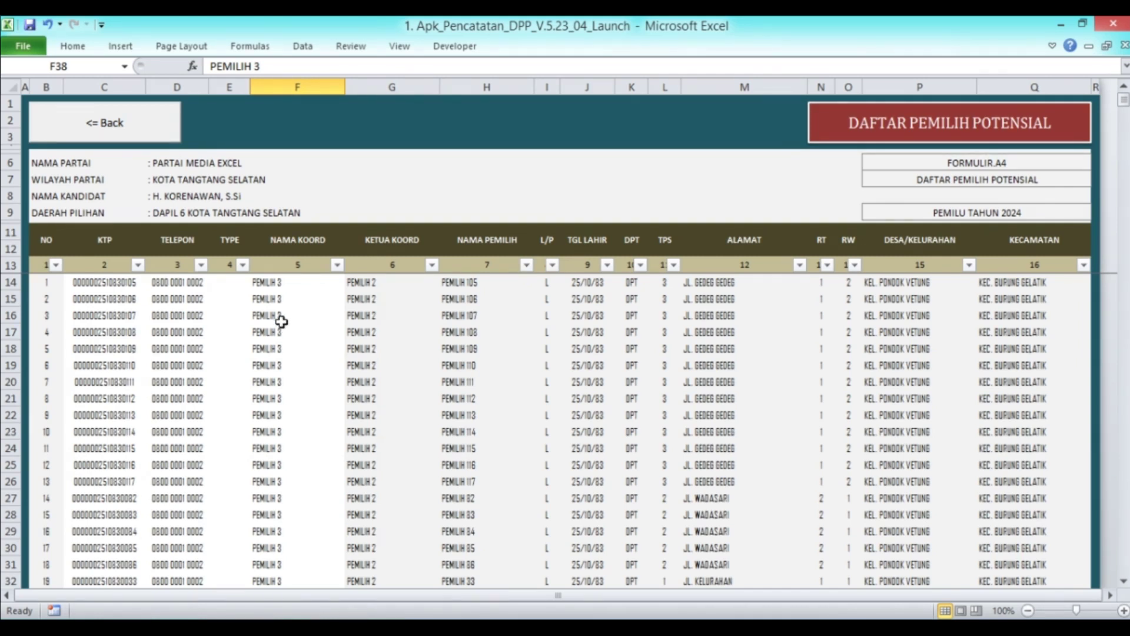
scroll(269, 319, "down", 4)
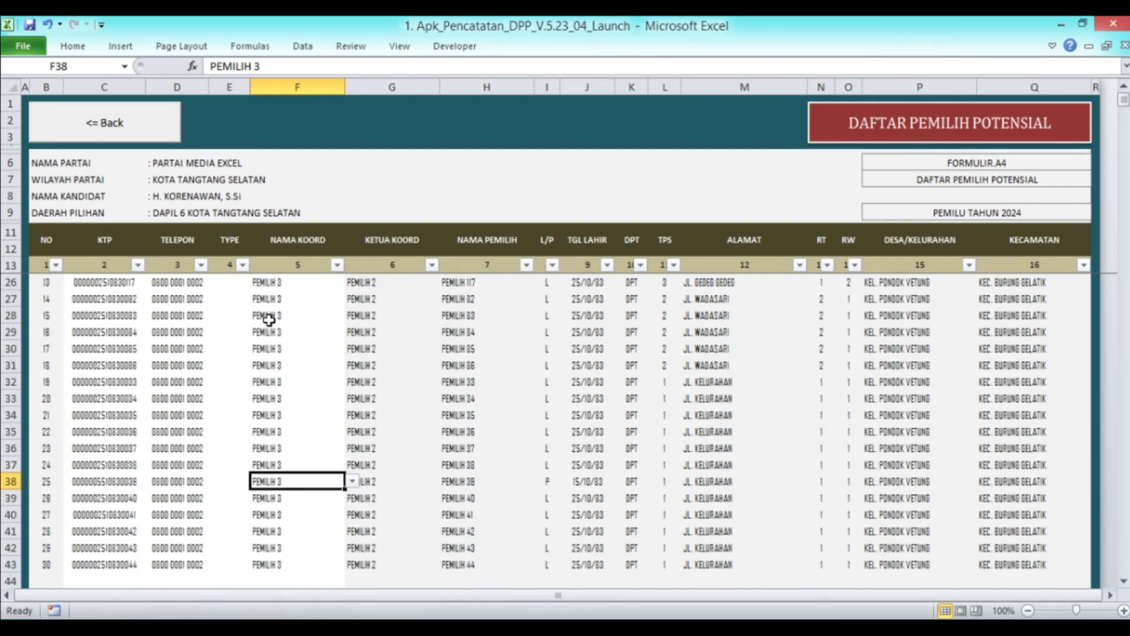
scroll(269, 320, "down", 3)
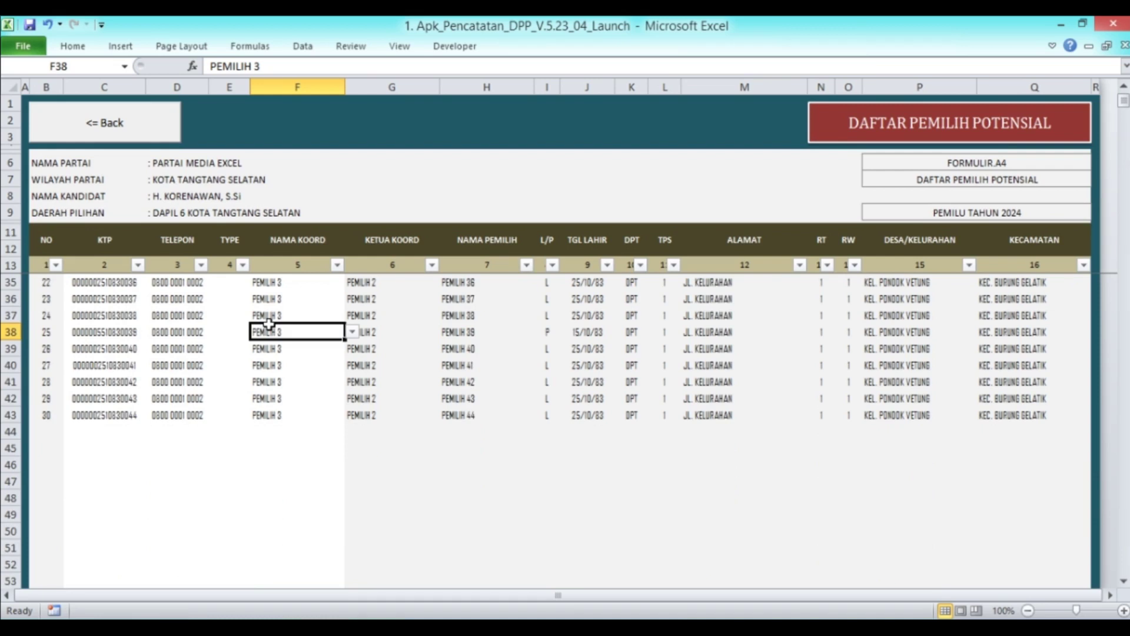
scroll(282, 347, "up", 7)
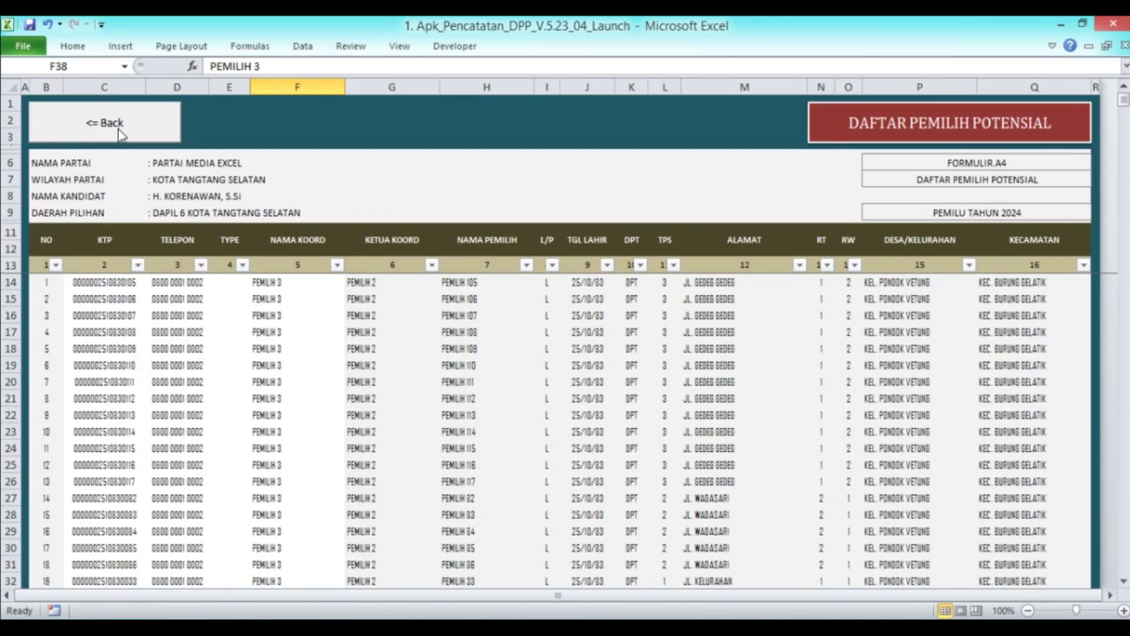
Return to the main menu and open the Pernyataan Dukungan letter showing PEMILIH 105
left_click(119, 127)
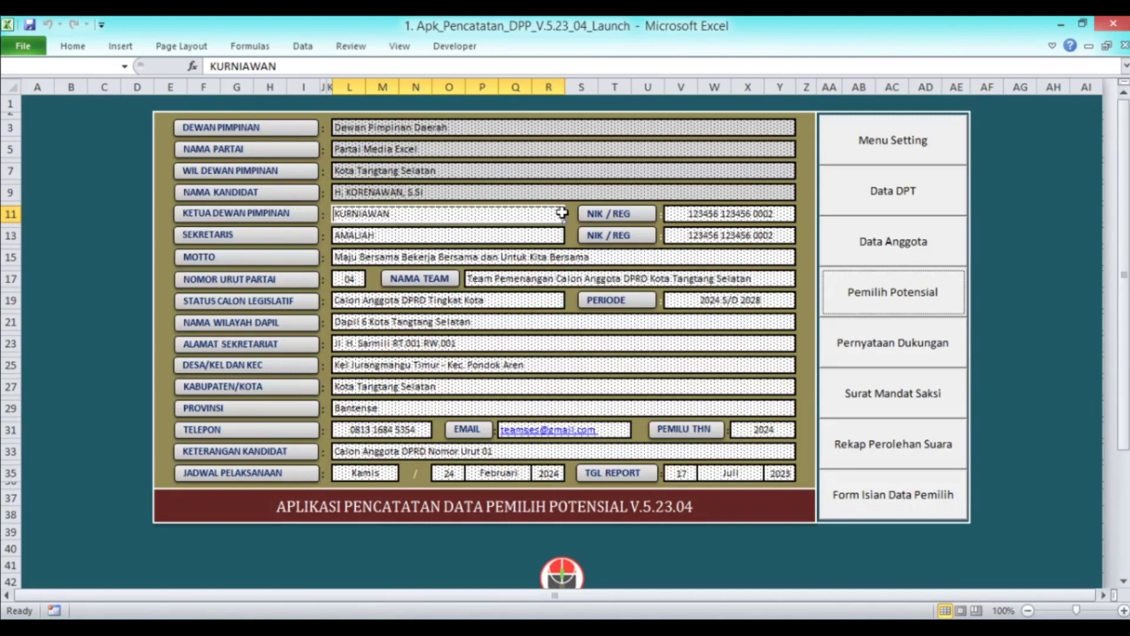
left_click(881, 350)
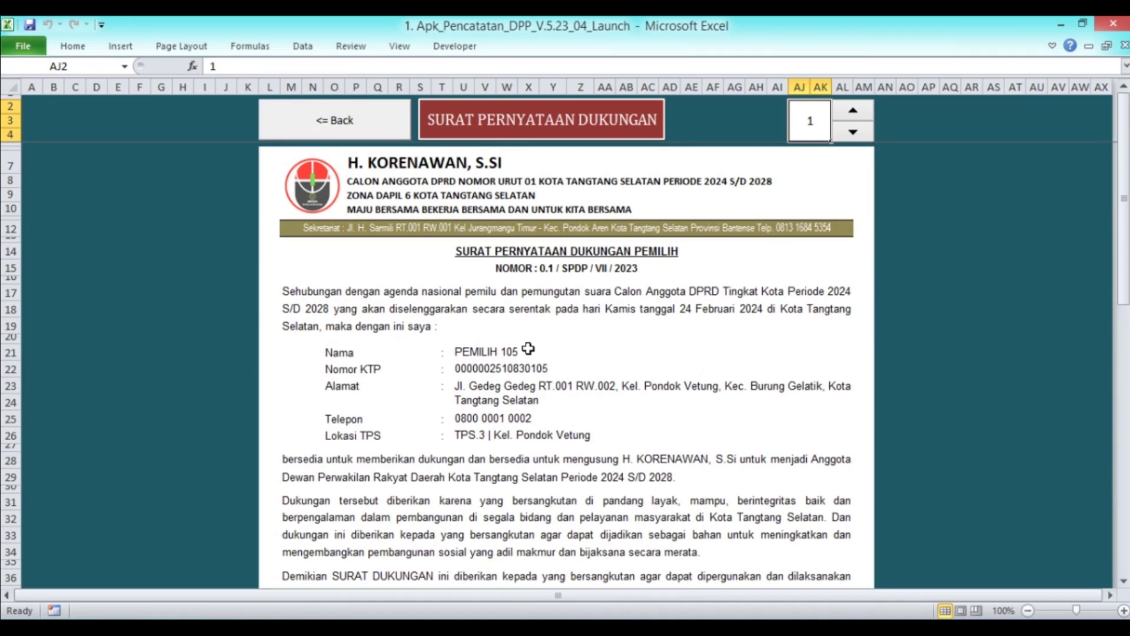
scroll(528, 349, "down", 2)
scroll(528, 350, "up", 2)
Open the Pemilih Potensial list and confirm PEMILIH 105 is the first voter
left_click(330, 122)
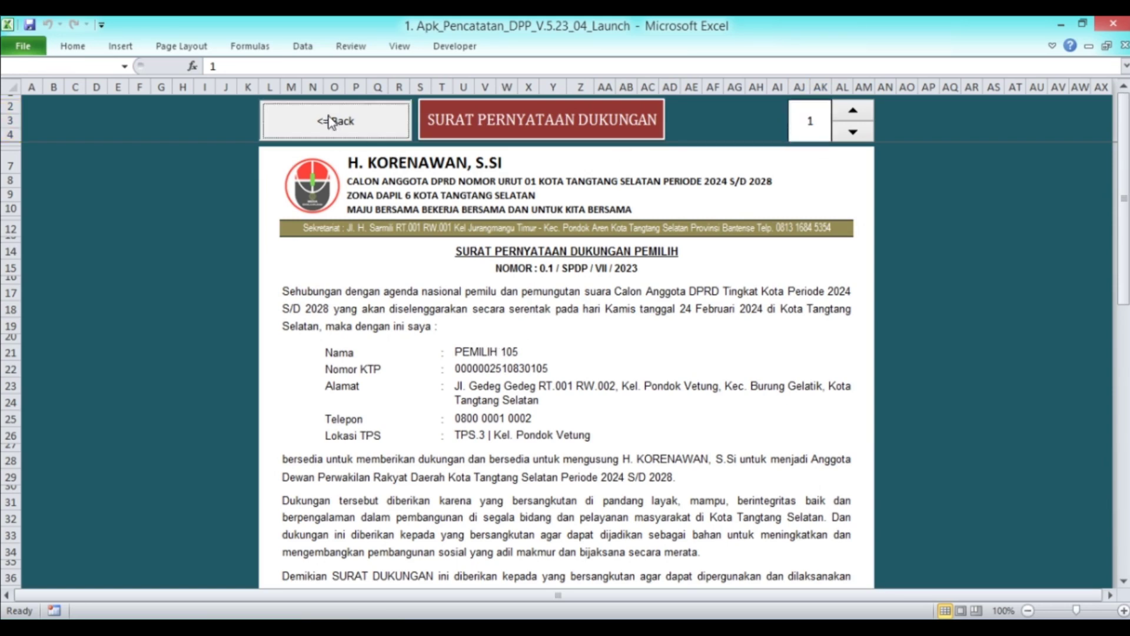
left_click(953, 294)
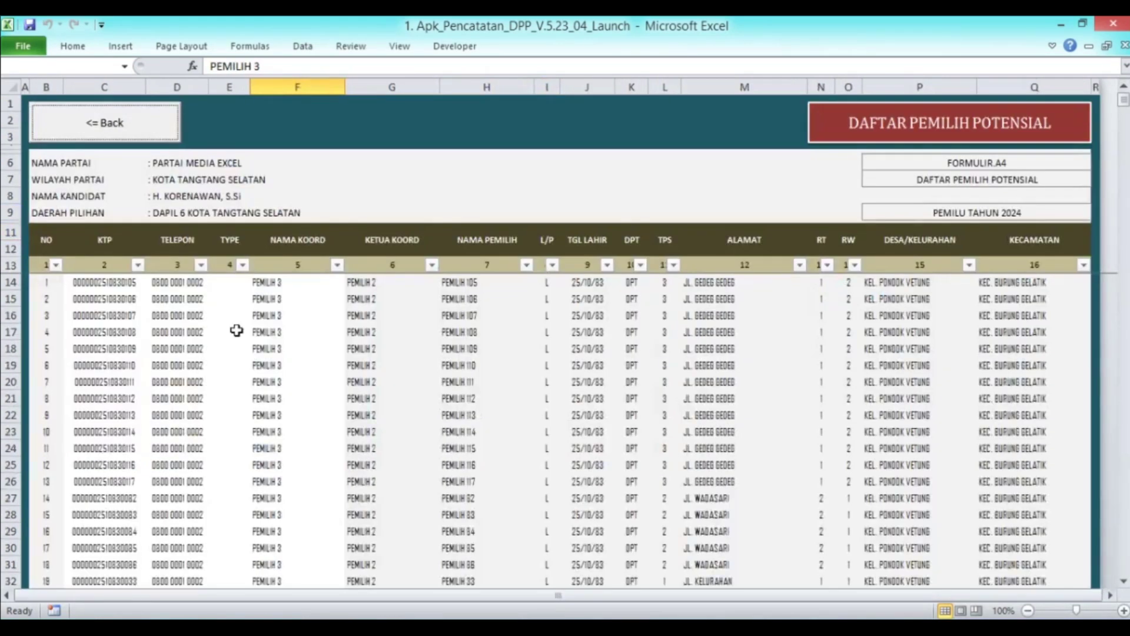
left_click(57, 285)
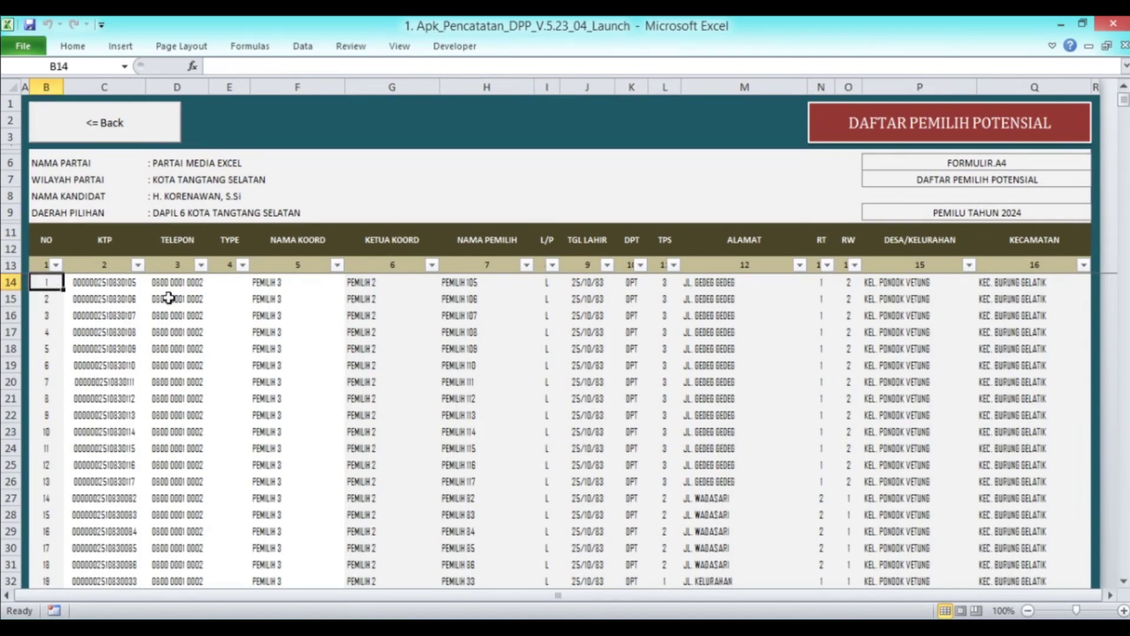
left_click(481, 283)
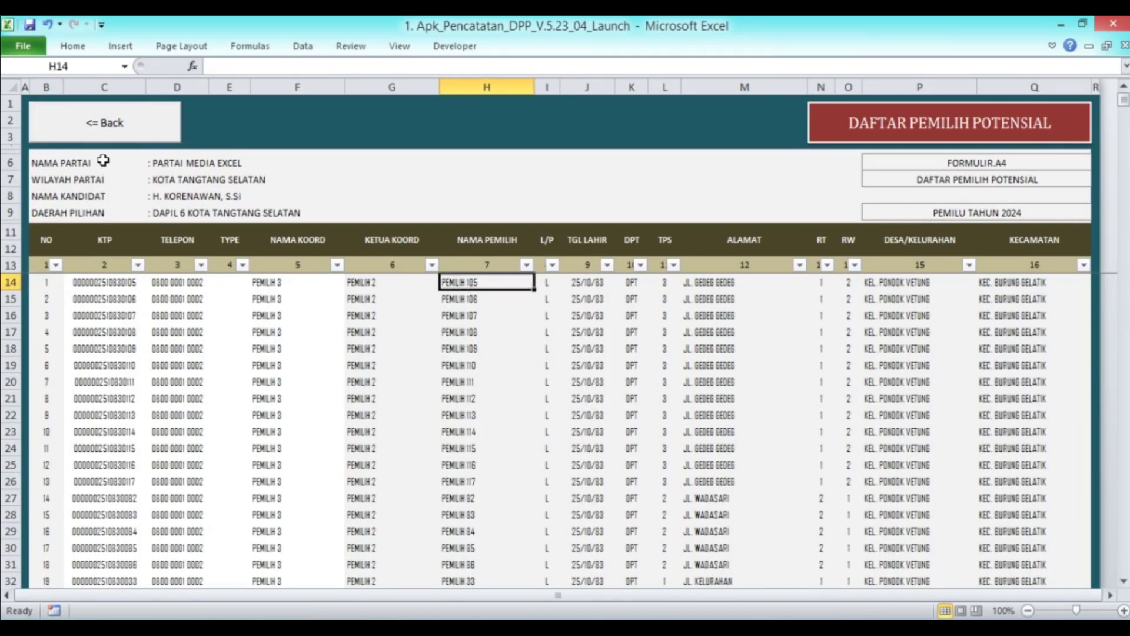
Go back to the dashboard and reopen Surat Pernyataan Dukungan letter number 1
left_click(104, 125)
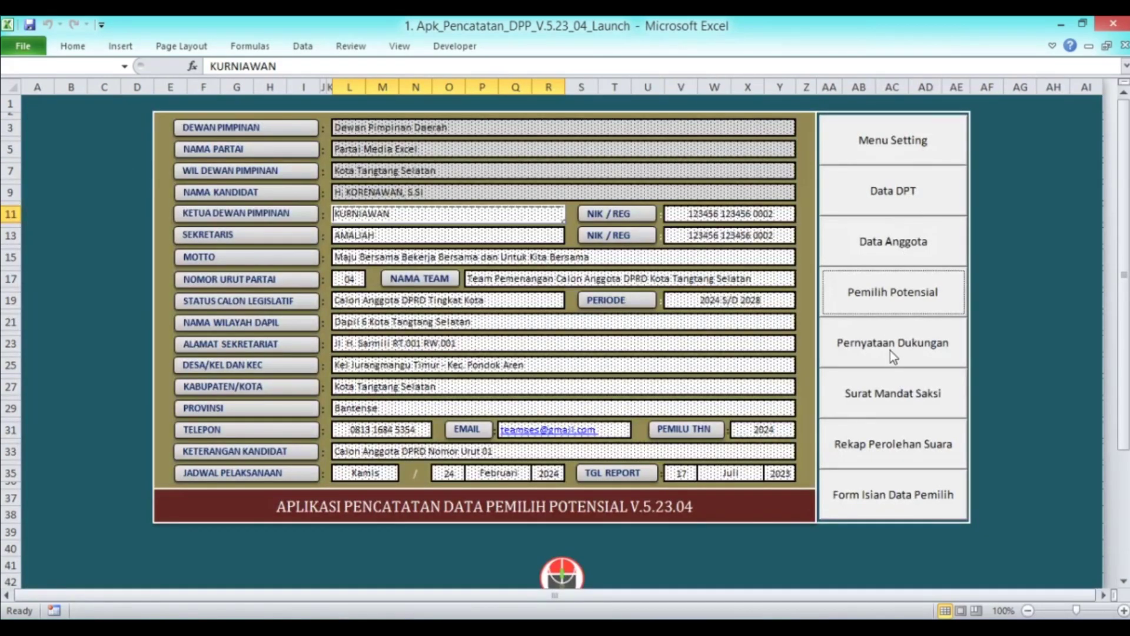
left_click(890, 351)
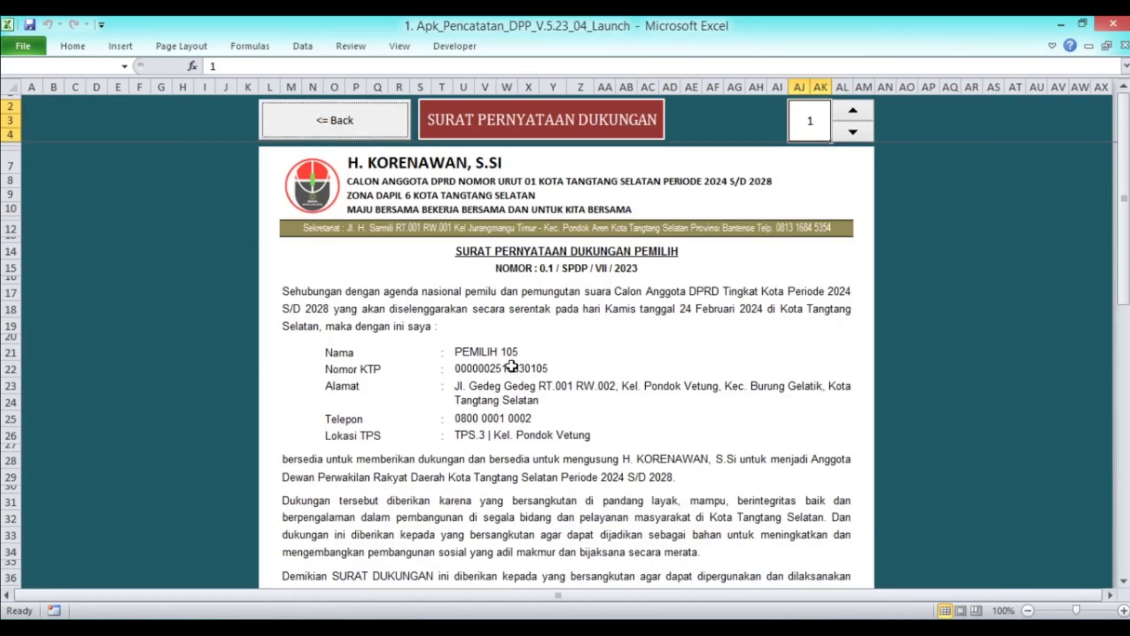
scroll(512, 366, "down", 1)
left_click(544, 340)
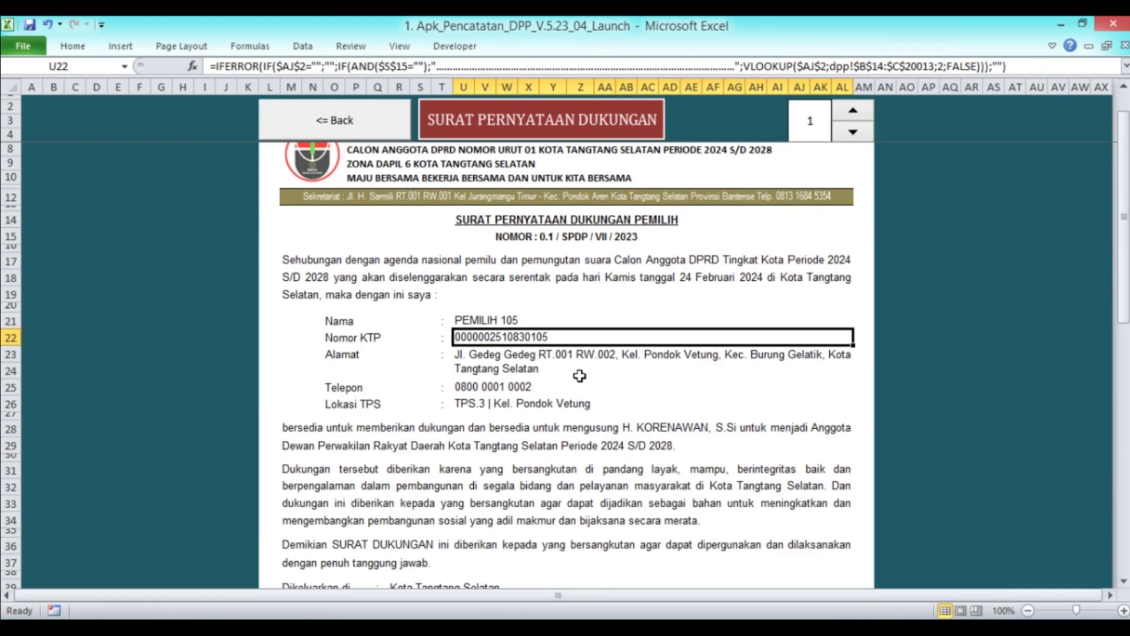
scroll(580, 375, "down", 1)
left_click(679, 282)
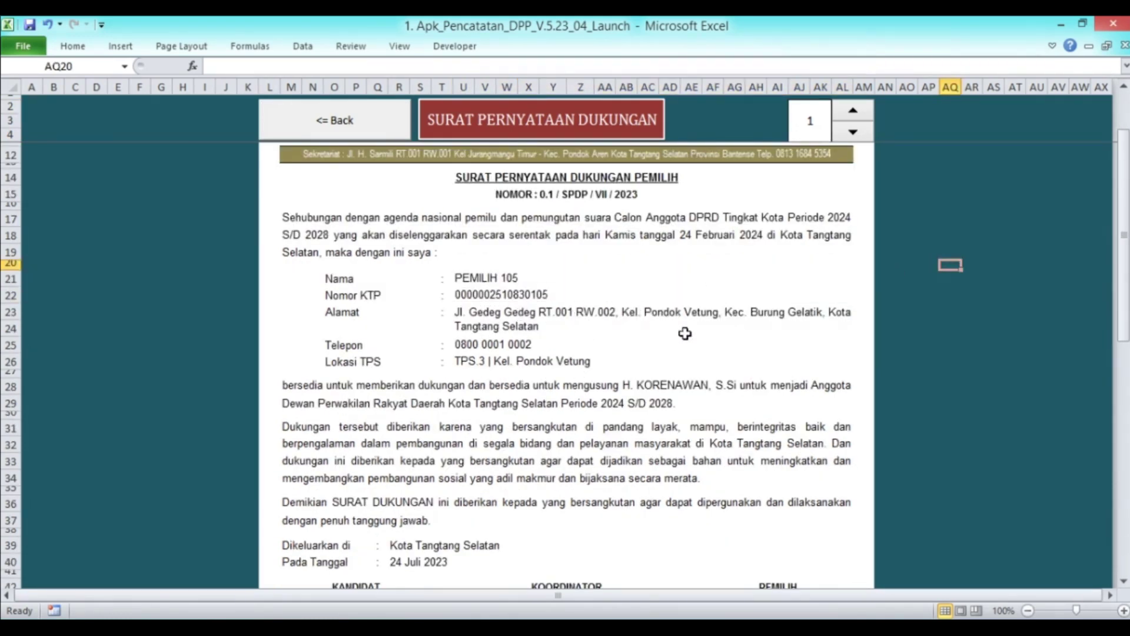
scroll(616, 312, "down", 1)
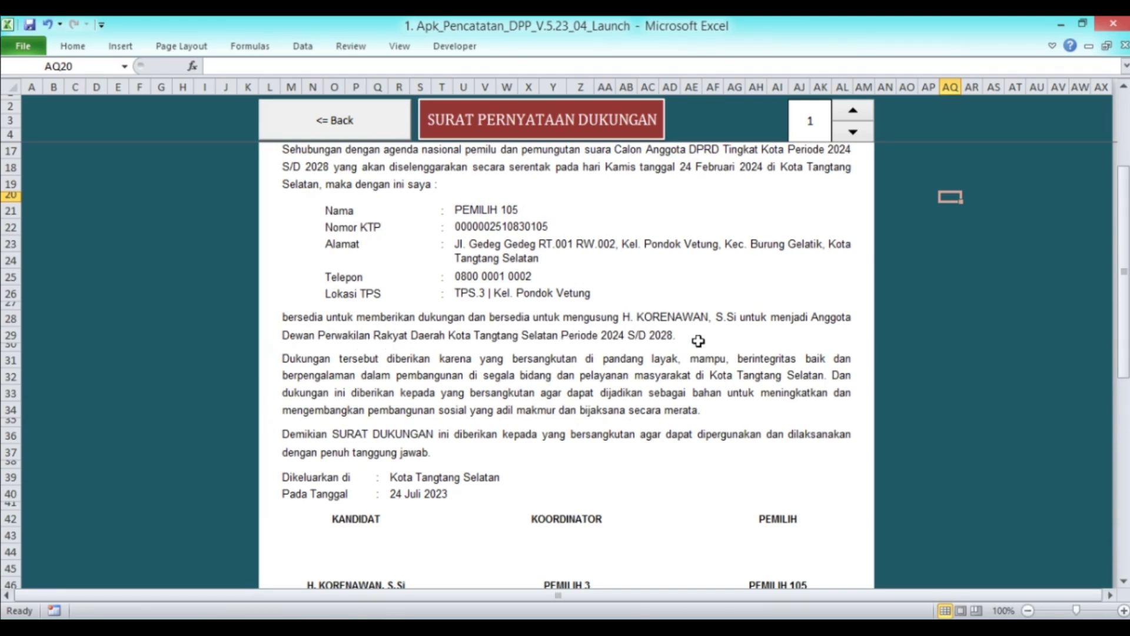
scroll(677, 341, "down", 1)
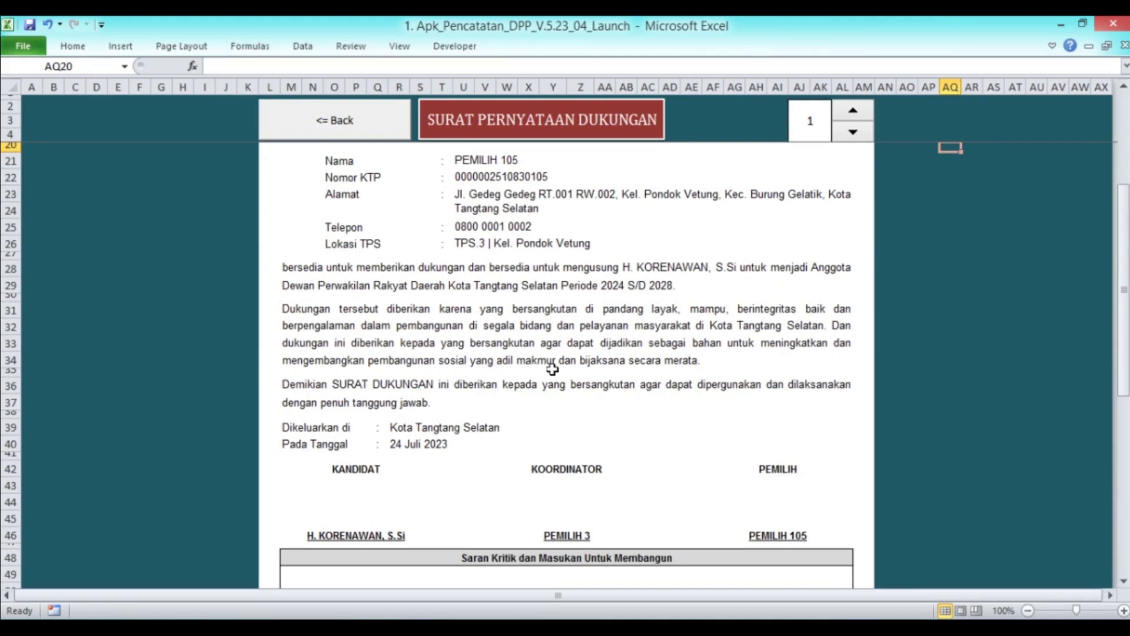
scroll(686, 366, "down", 3)
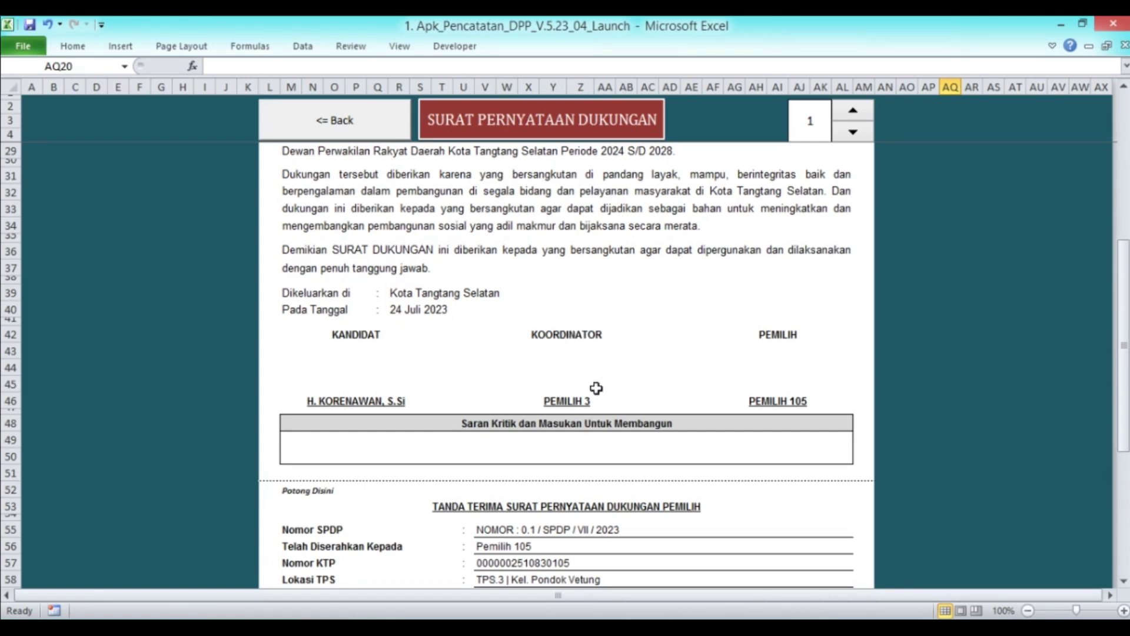
scroll(759, 389, "down", 2)
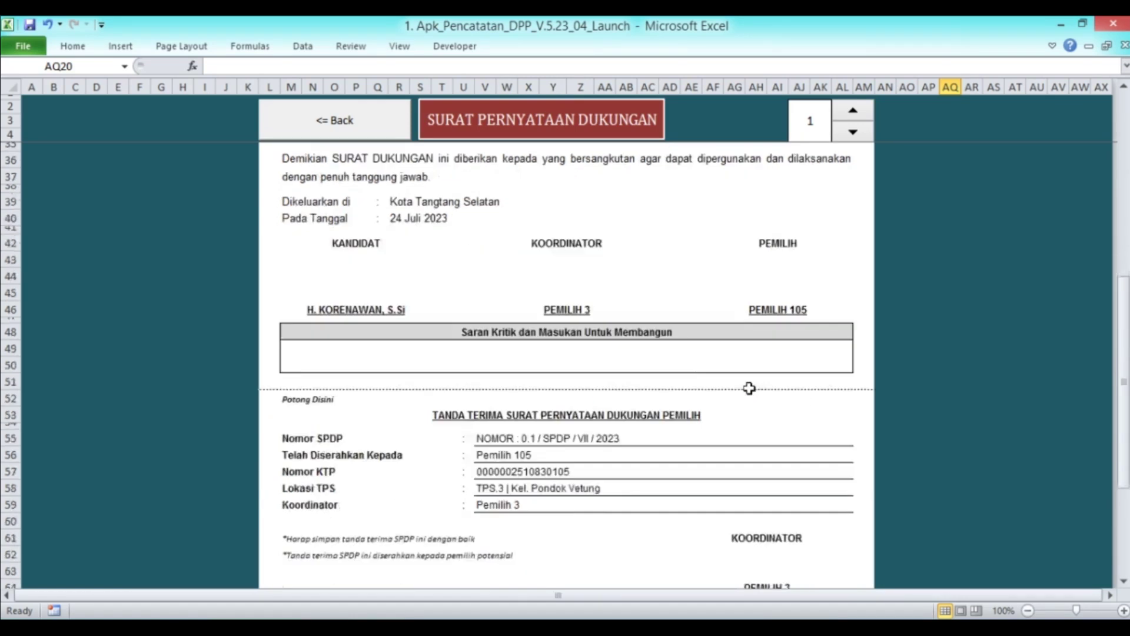
left_click(541, 366)
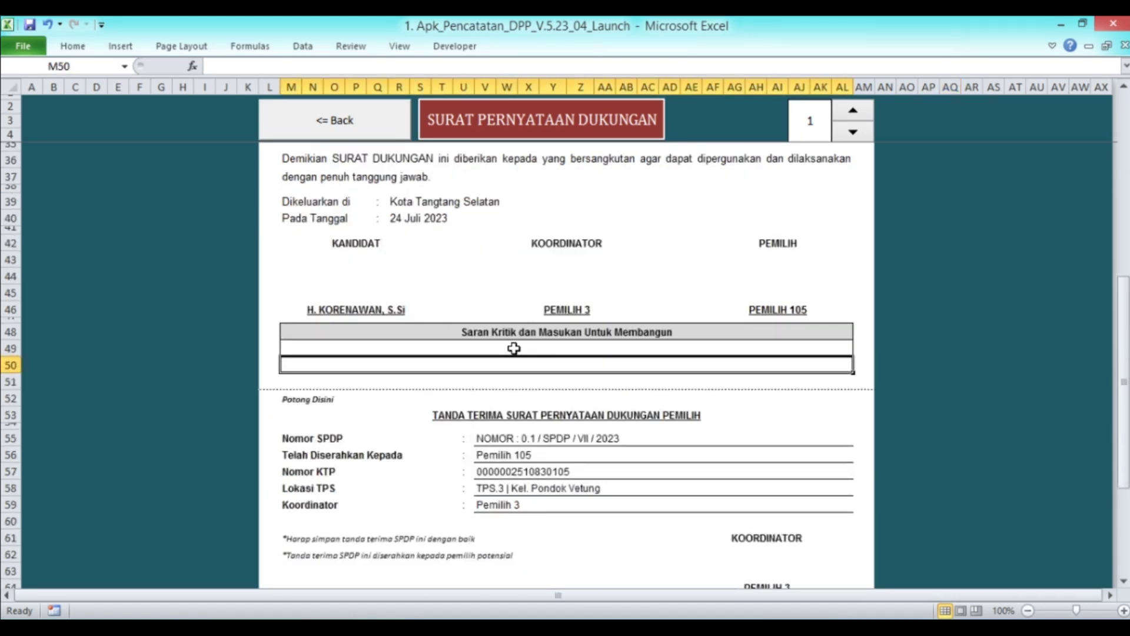
left_click(591, 345)
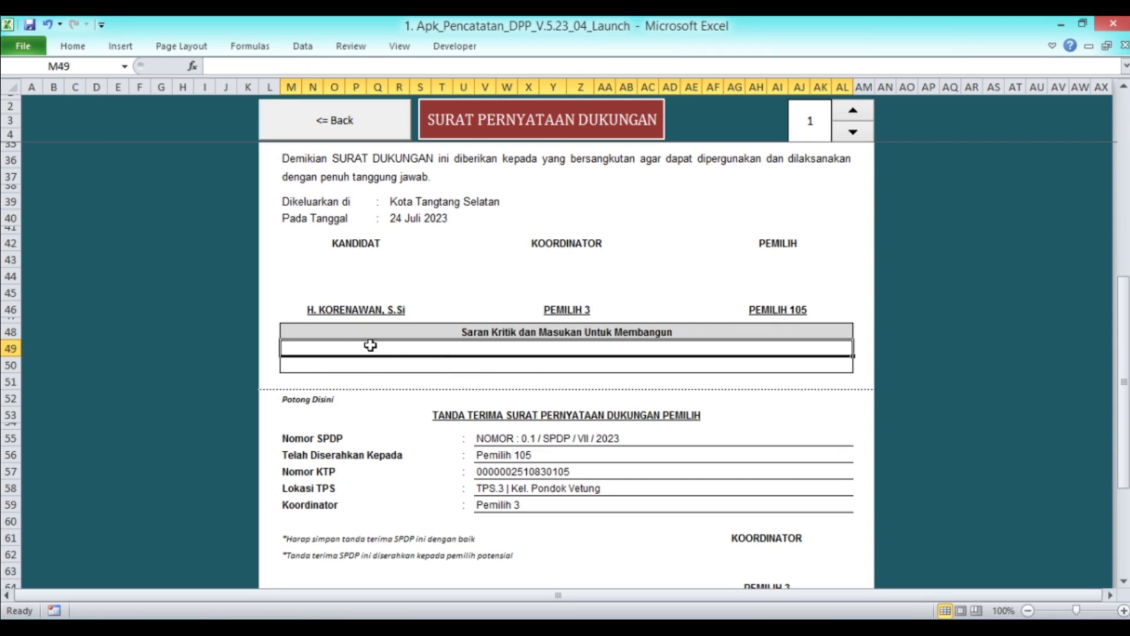
left_click(471, 366)
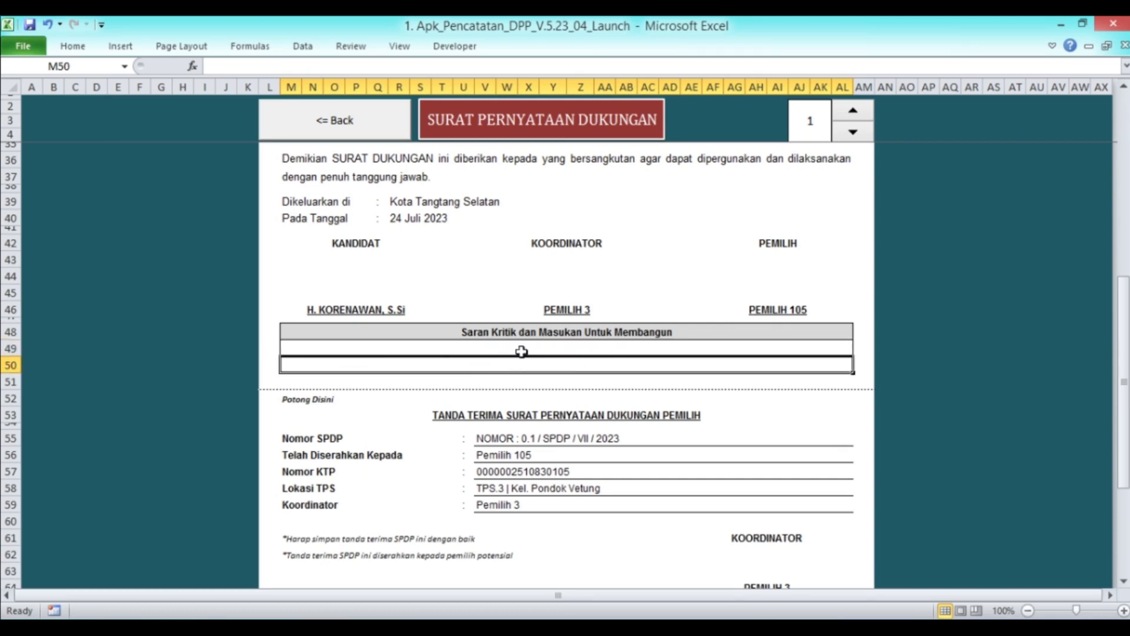
scroll(463, 363, "down", 3)
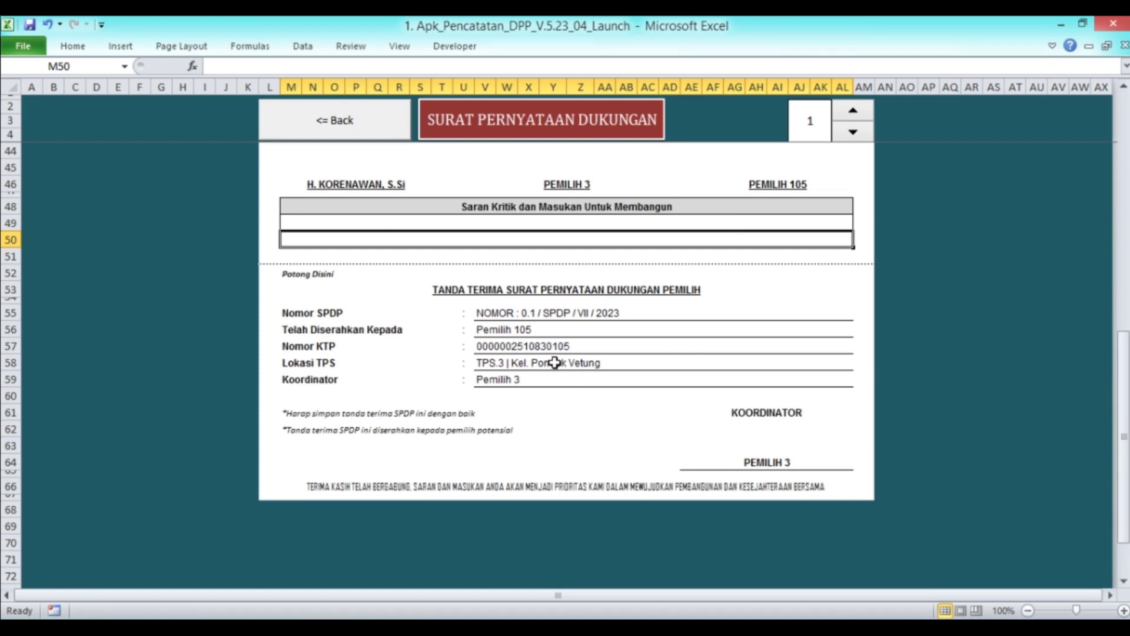
scroll(535, 325, "up", 8)
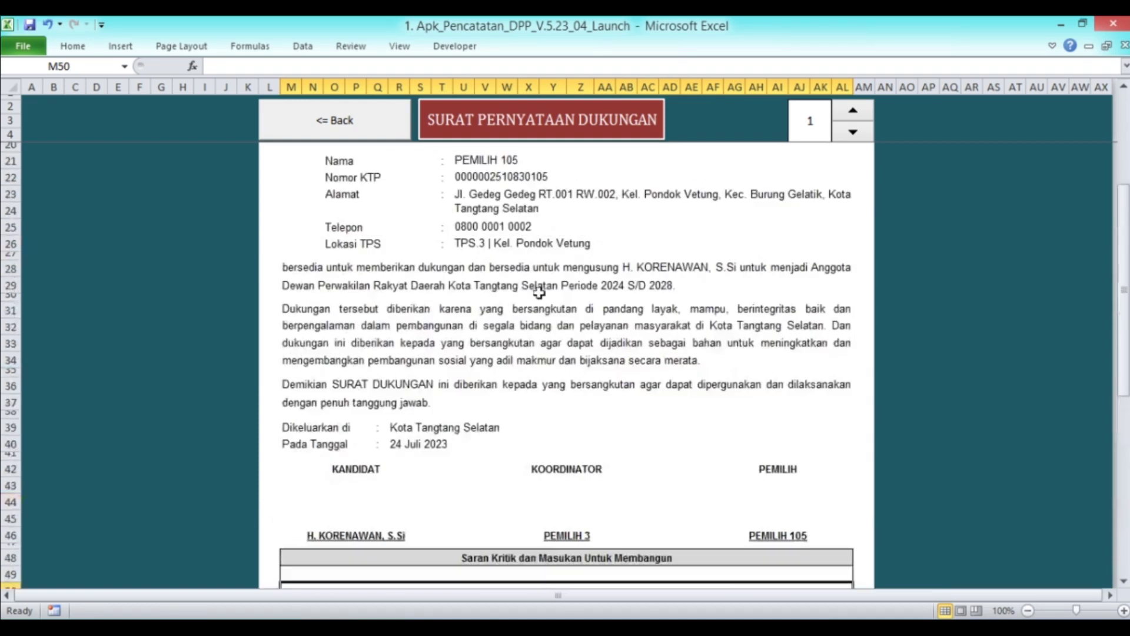
scroll(589, 277, "up", 3)
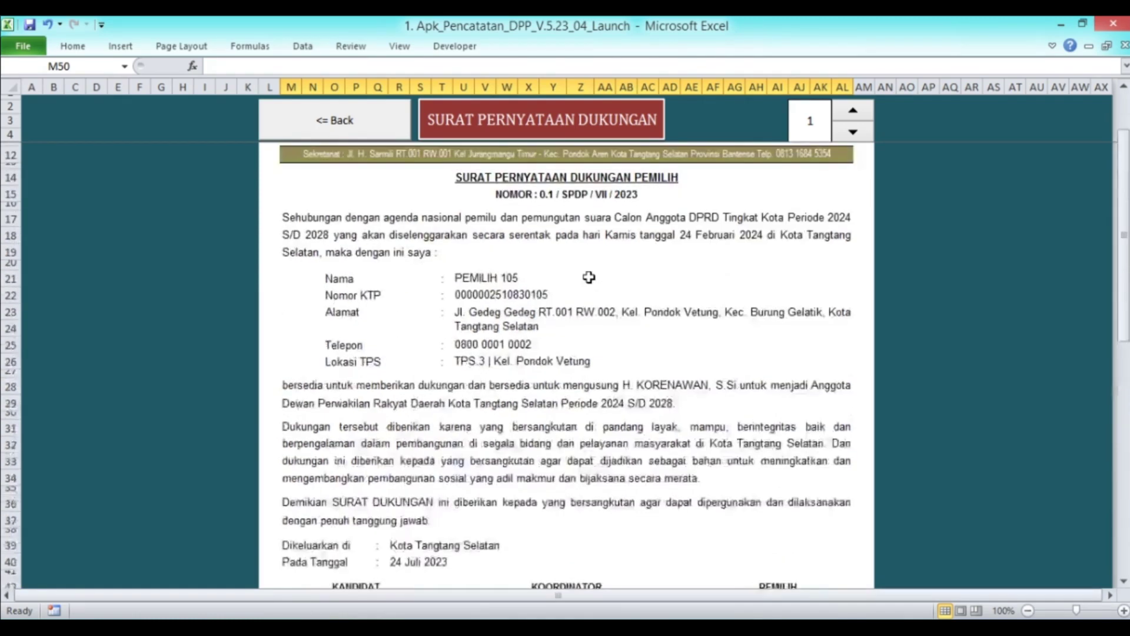
scroll(589, 277, "up", 2)
Step the letter number from 1 up to 5, previewing PEMILIH 106 through 109
left_click(810, 121)
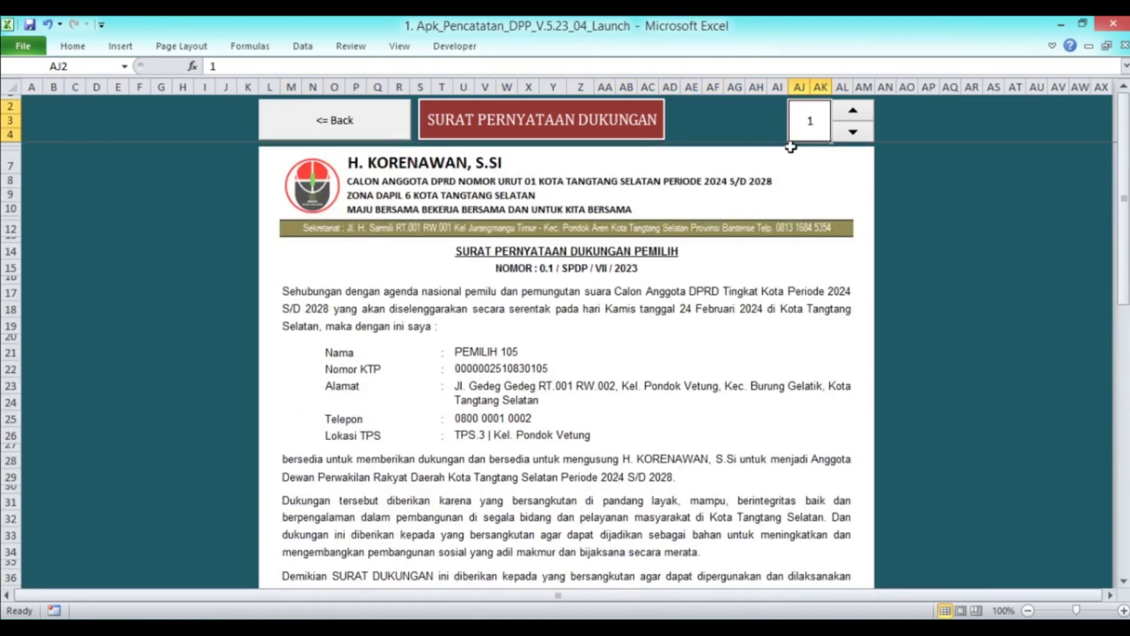
left_click(852, 112)
left_click(851, 113)
left_click(851, 113)
left_click(851, 113)
Step back to letter 1 for PEMILIH 105 and return to the main menu
left_click(851, 131)
left_click(851, 132)
left_click(852, 134)
left_click(852, 134)
left_click(360, 118)
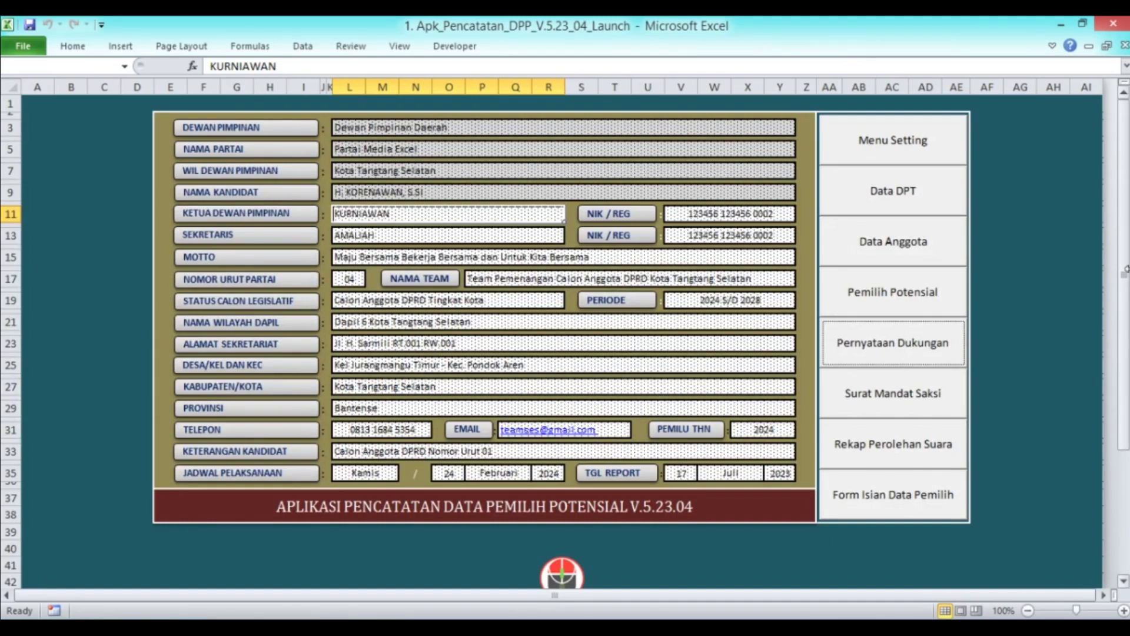
left_click(871, 398)
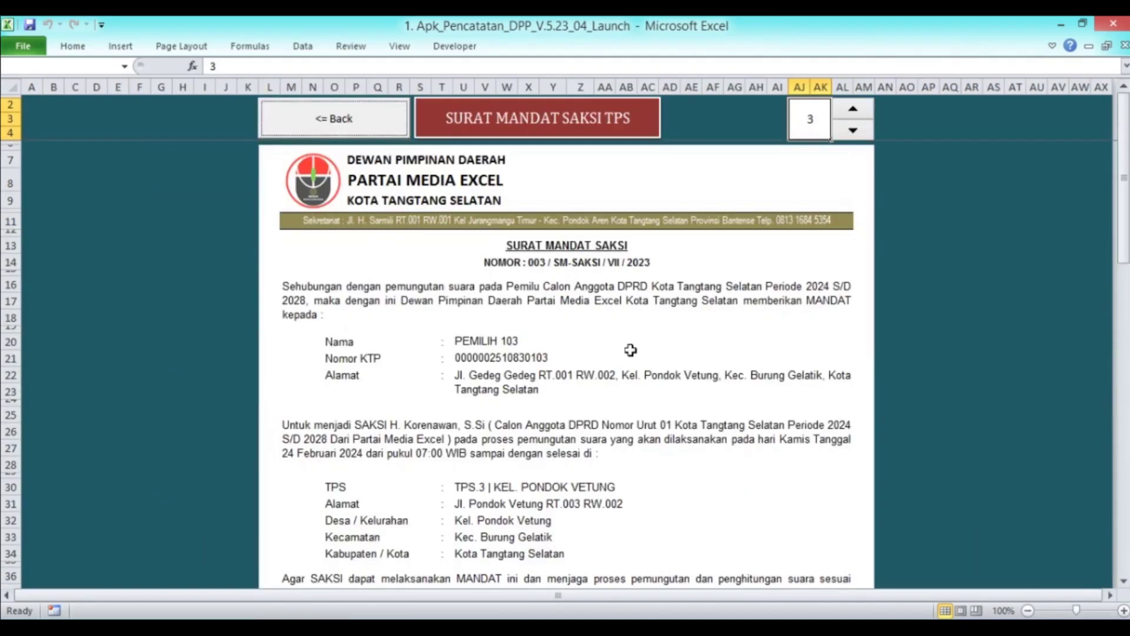
left_click(333, 118)
left_click(889, 189)
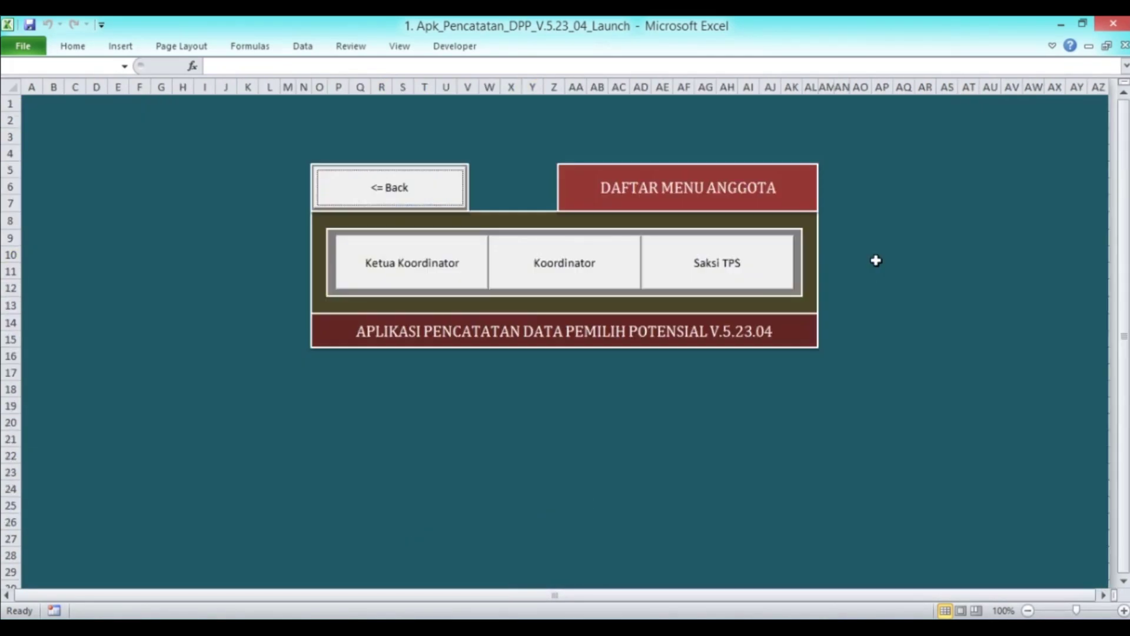
left_click(780, 260)
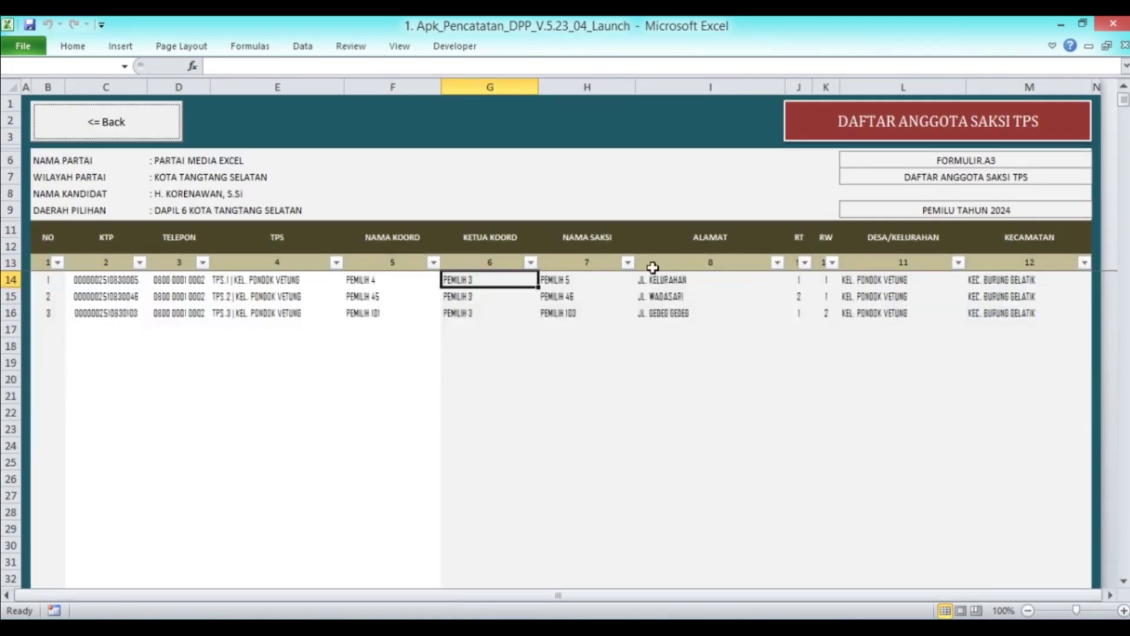
left_click(570, 281)
left_click(596, 302)
left_click(589, 319)
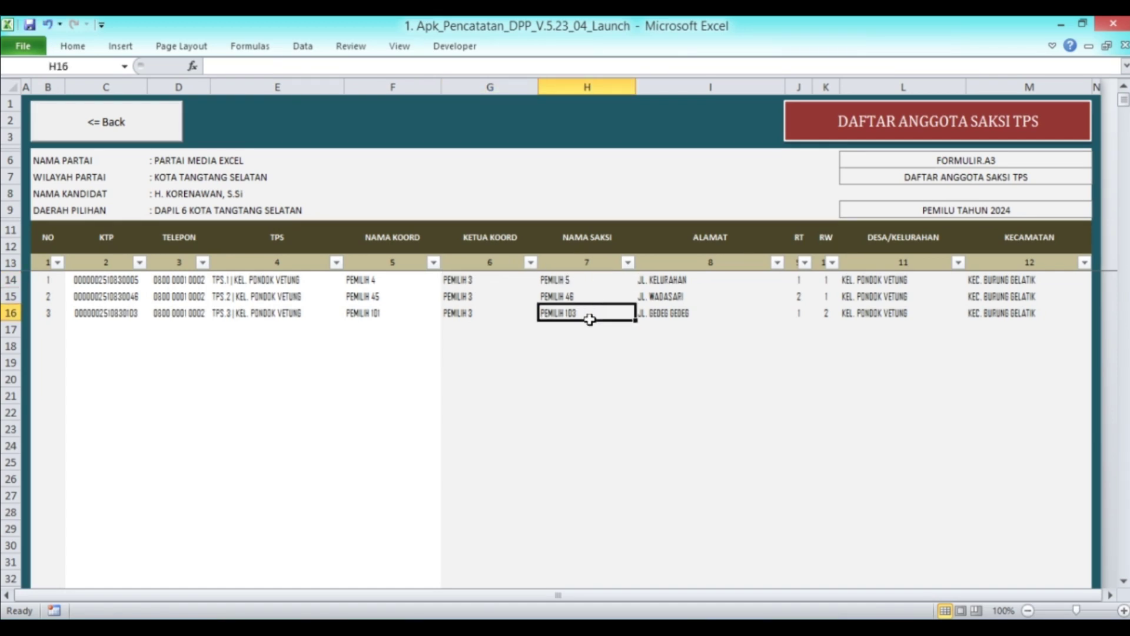
left_click(106, 121)
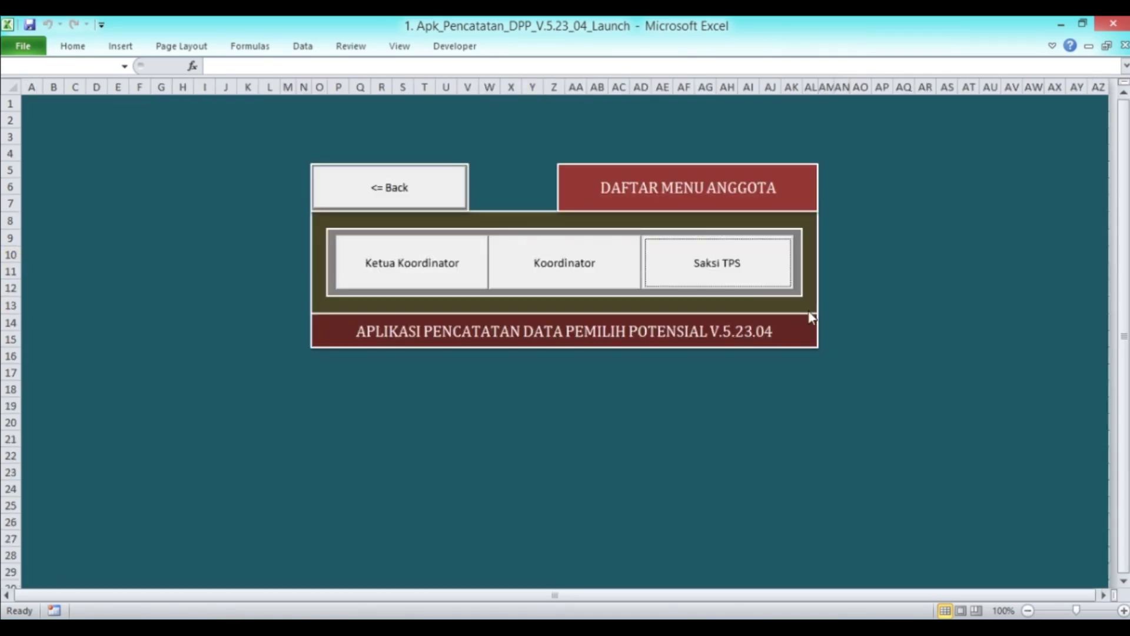
left_click(405, 194)
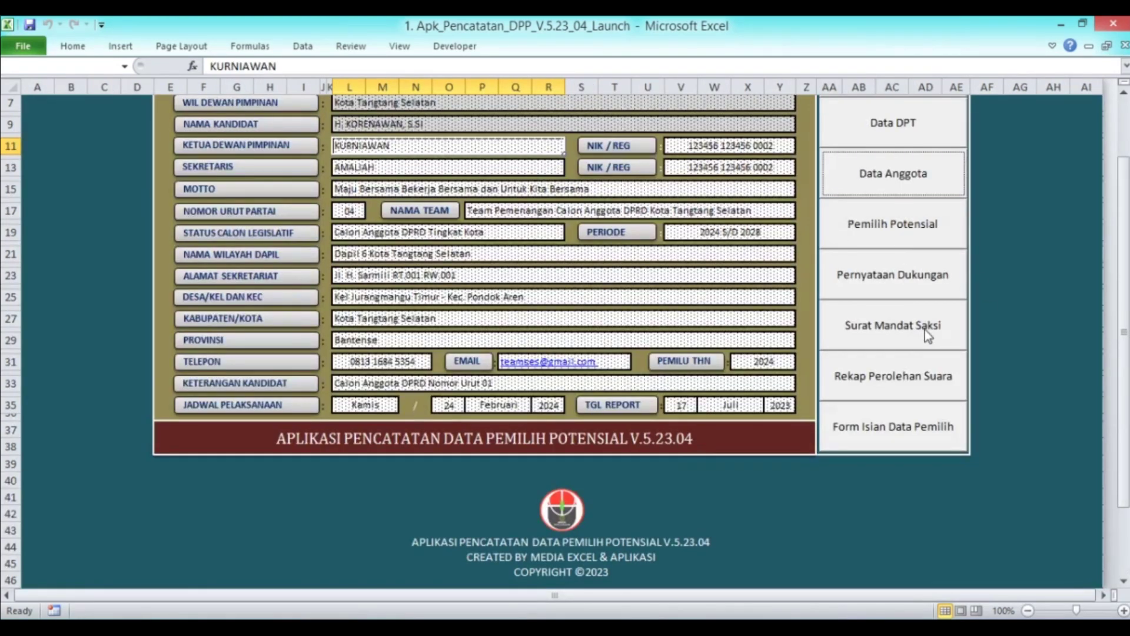
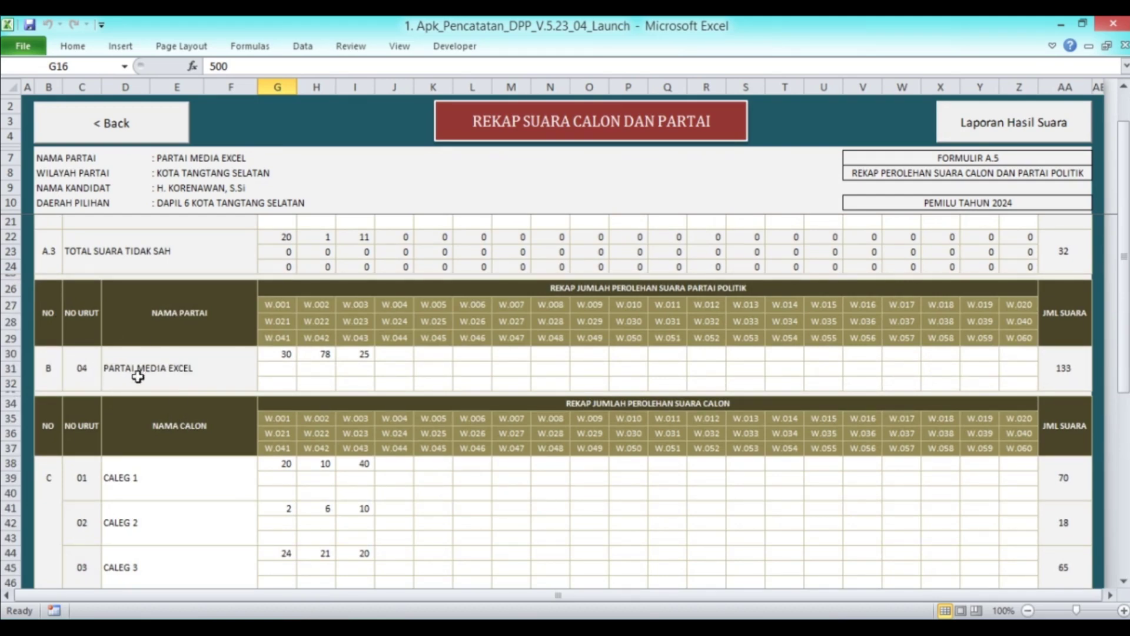
Open the Laporan Hasil Suara report from the filled recap (1.500 DPT, 1.468 valid, 32 invalid)
scroll(197, 386, "up", 3)
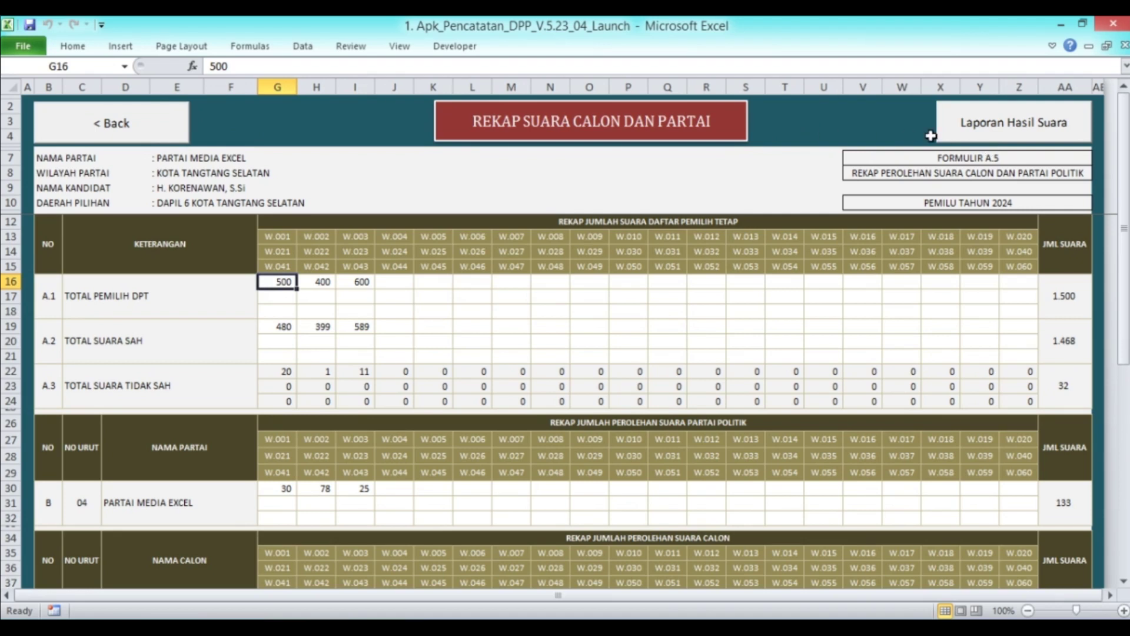
left_click(962, 131)
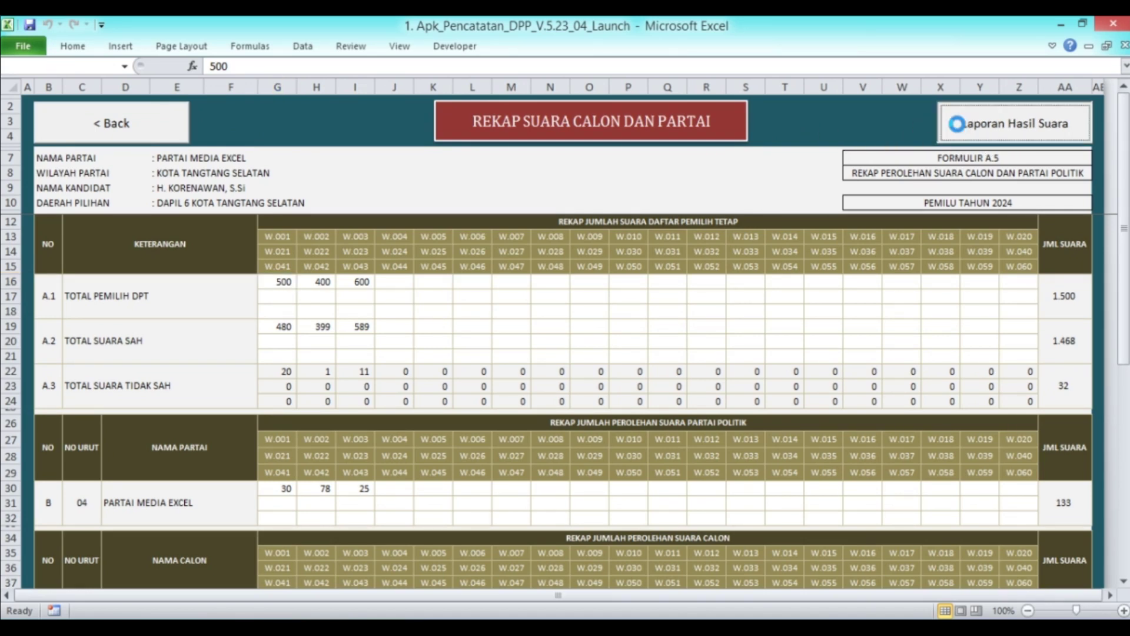
scroll(485, 298, "down", 1)
scroll(482, 298, "up", 1)
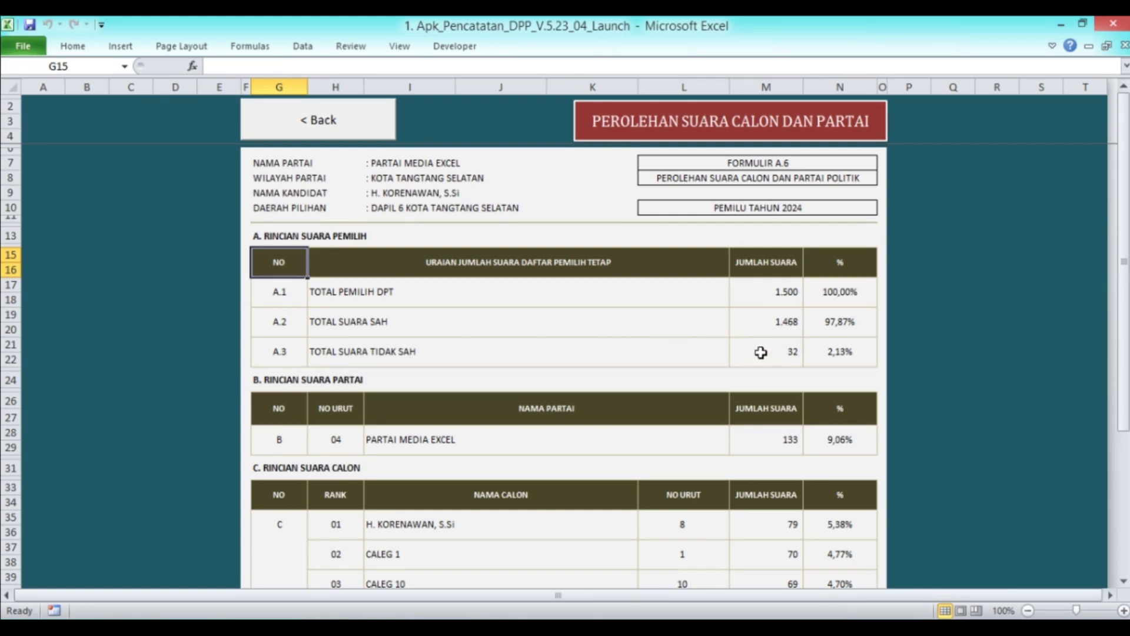
scroll(759, 345, "down", 2)
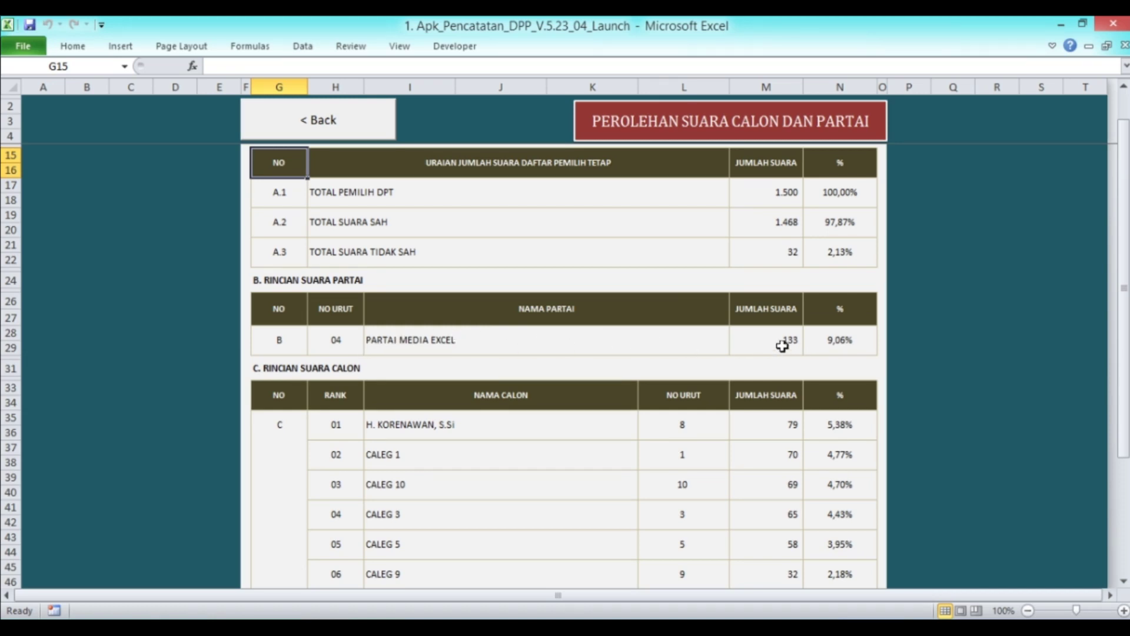
scroll(799, 344, "down", 2)
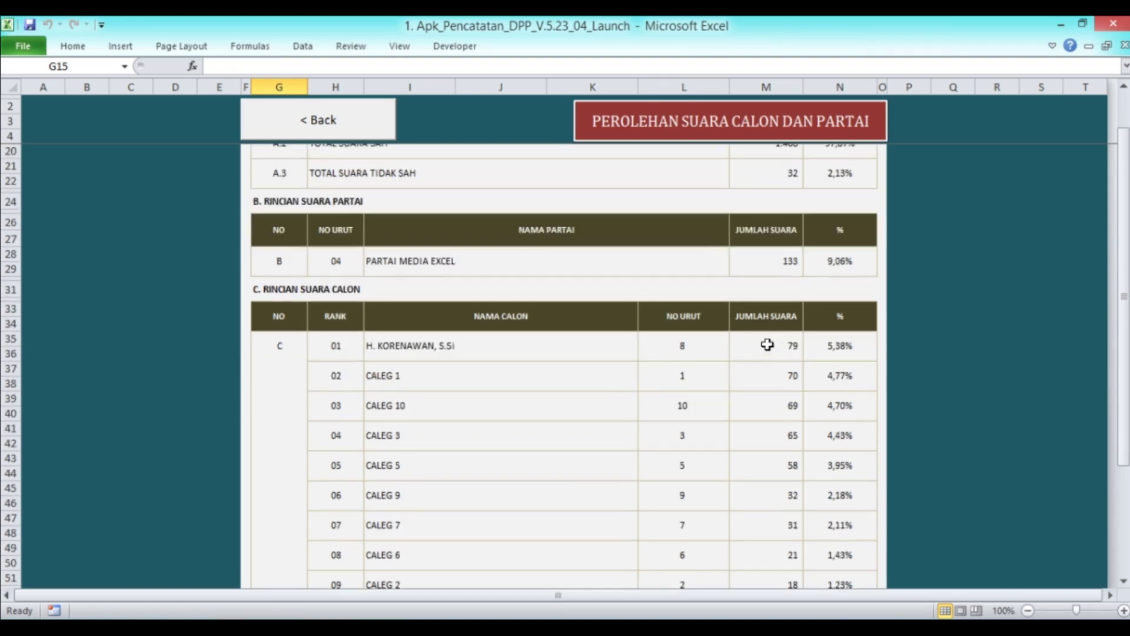
scroll(767, 344, "down", 1)
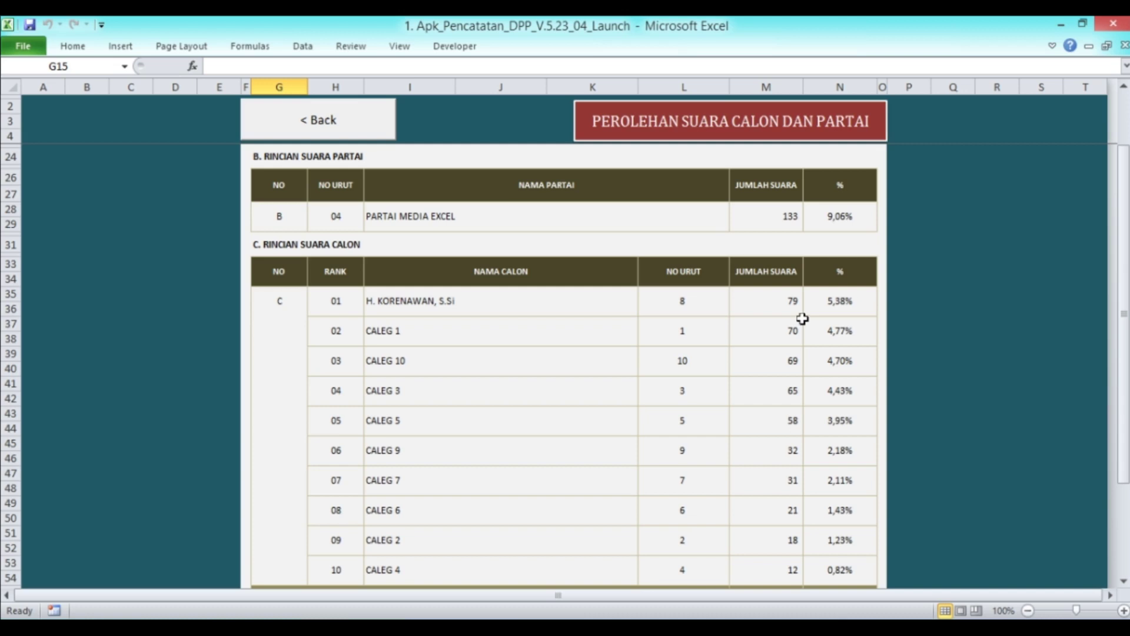
scroll(802, 319, "down", 5)
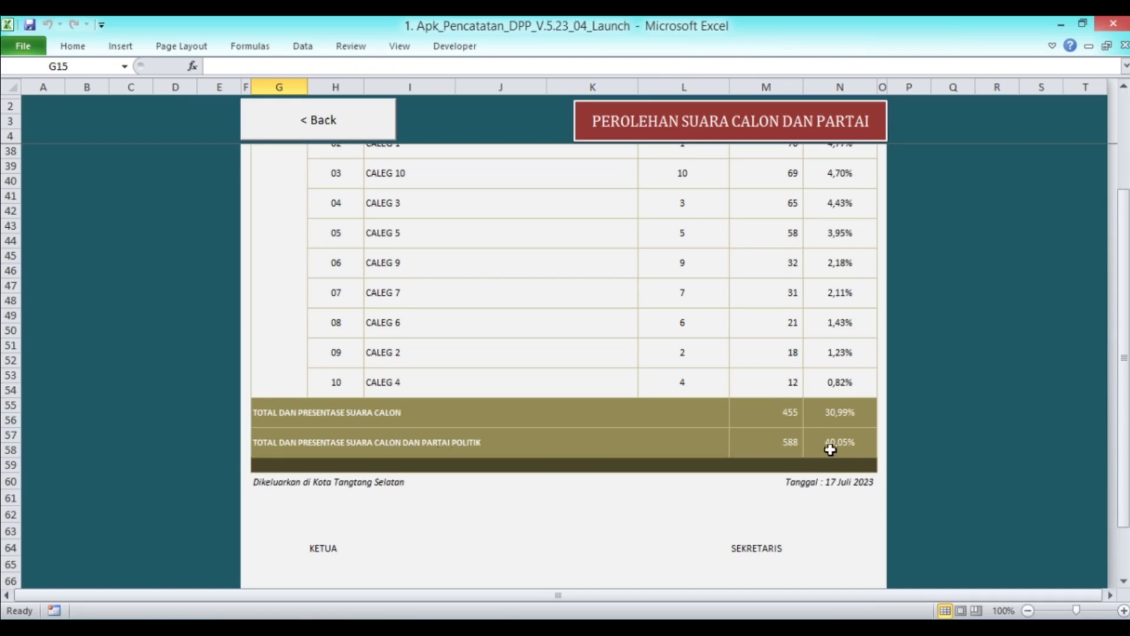
scroll(824, 442, "down", 2)
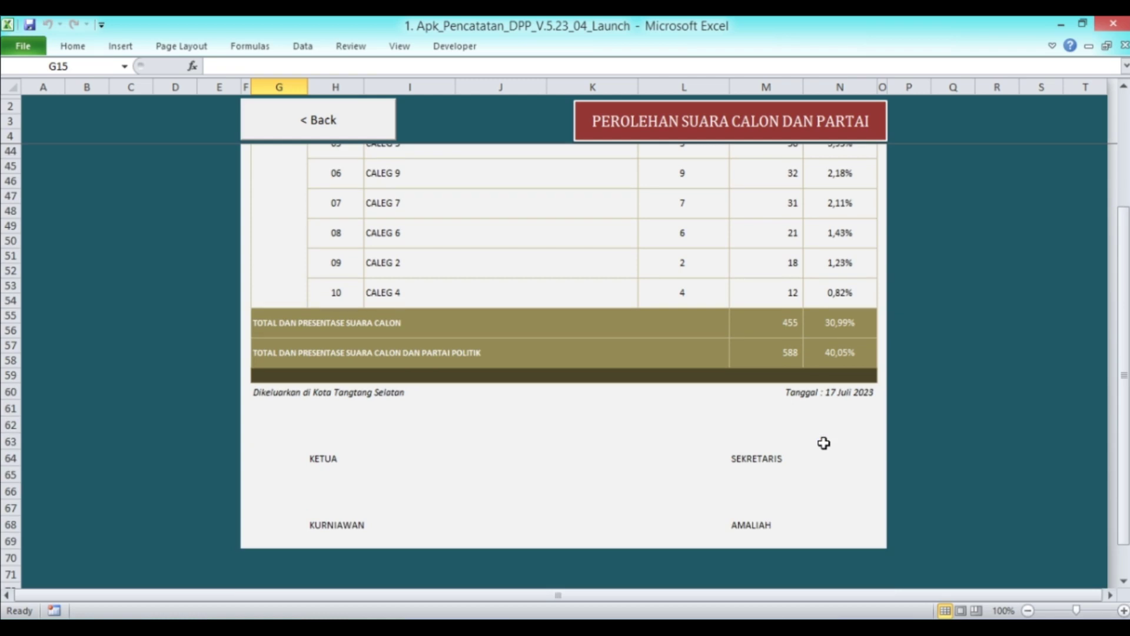
scroll(823, 443, "up", 5)
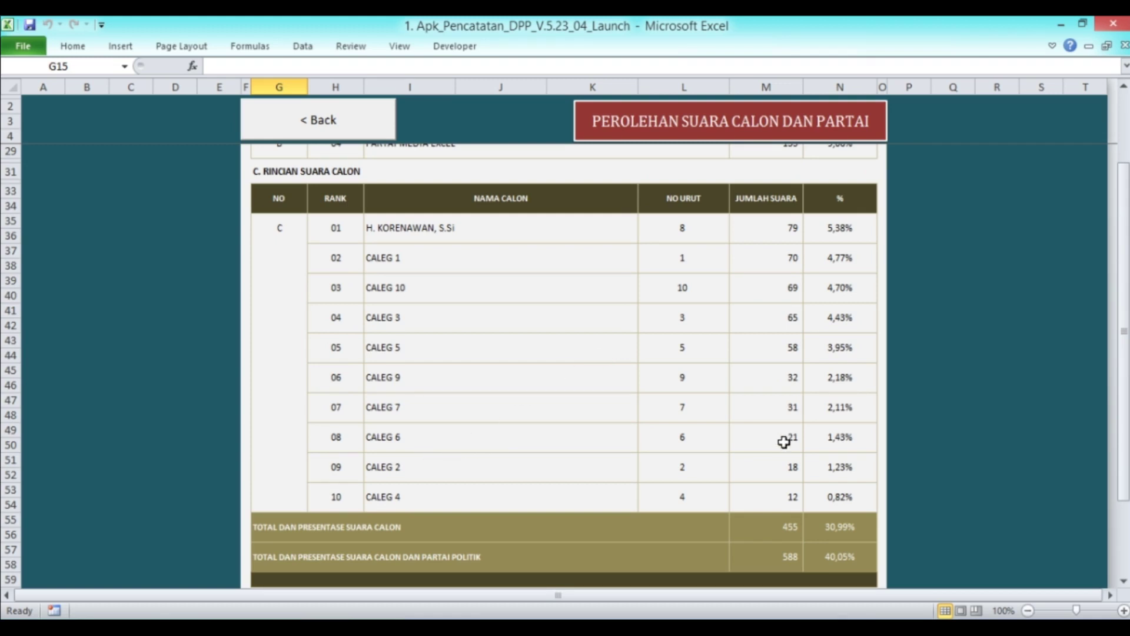
Reopen the vote-results report and review CALEG 6's rank, entry and ballot number
left_click(357, 131)
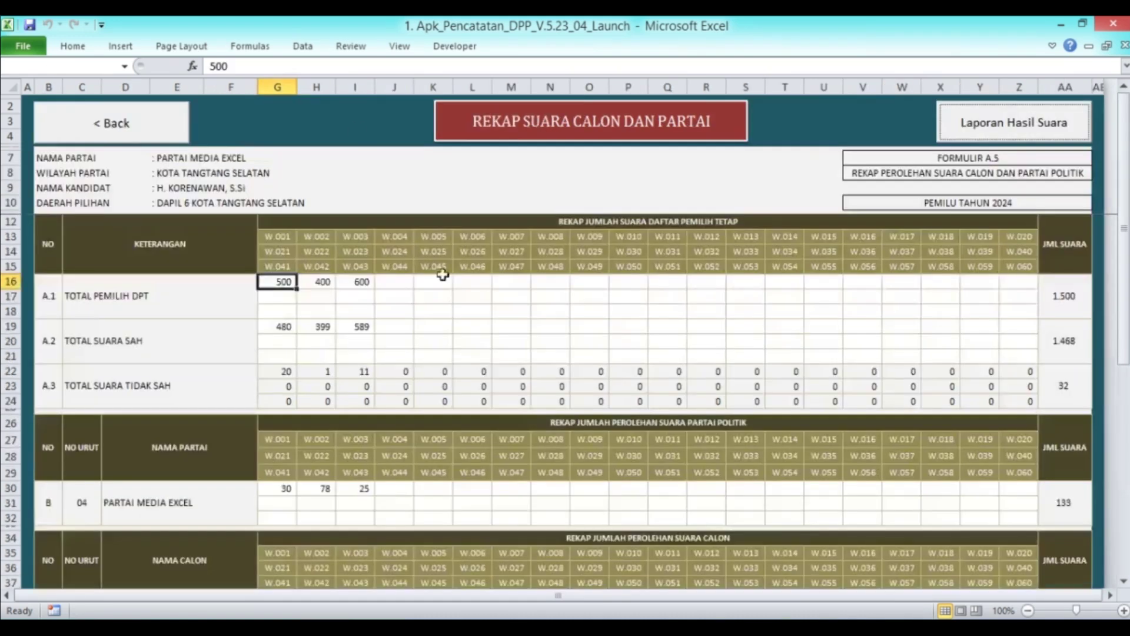
left_click(953, 130)
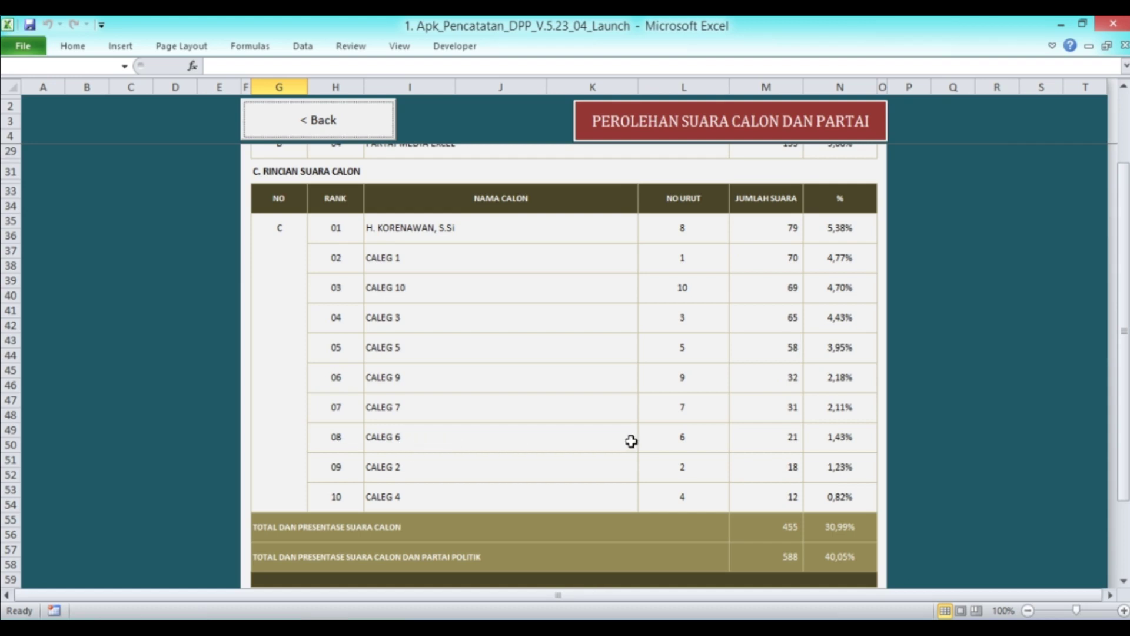
left_click(341, 437)
left_click(492, 439)
left_click(663, 435)
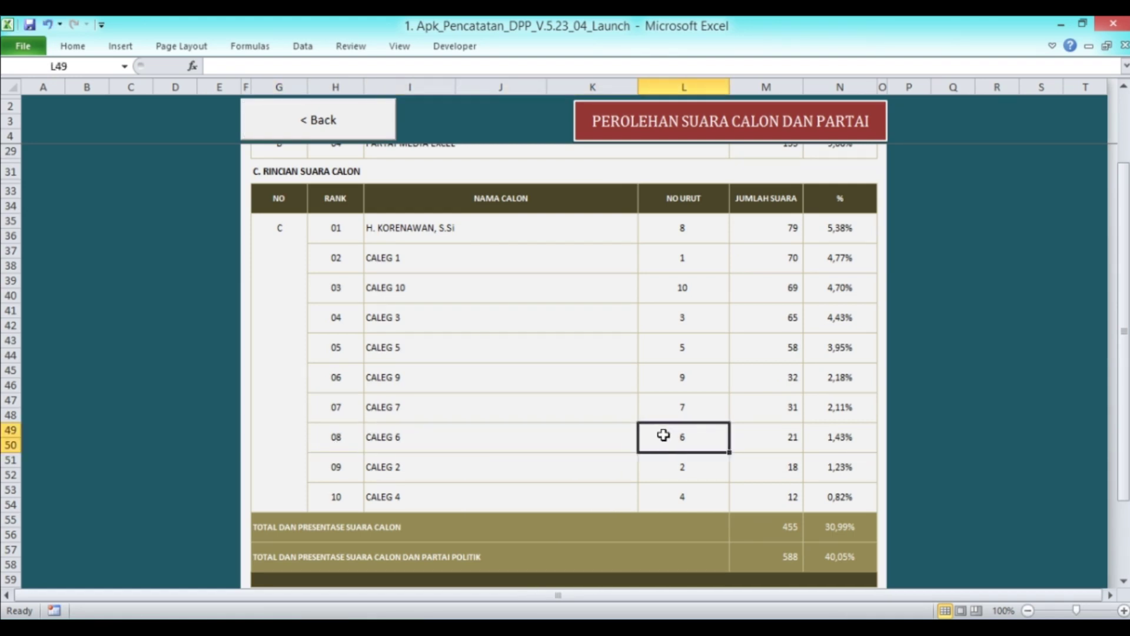
left_click(435, 444)
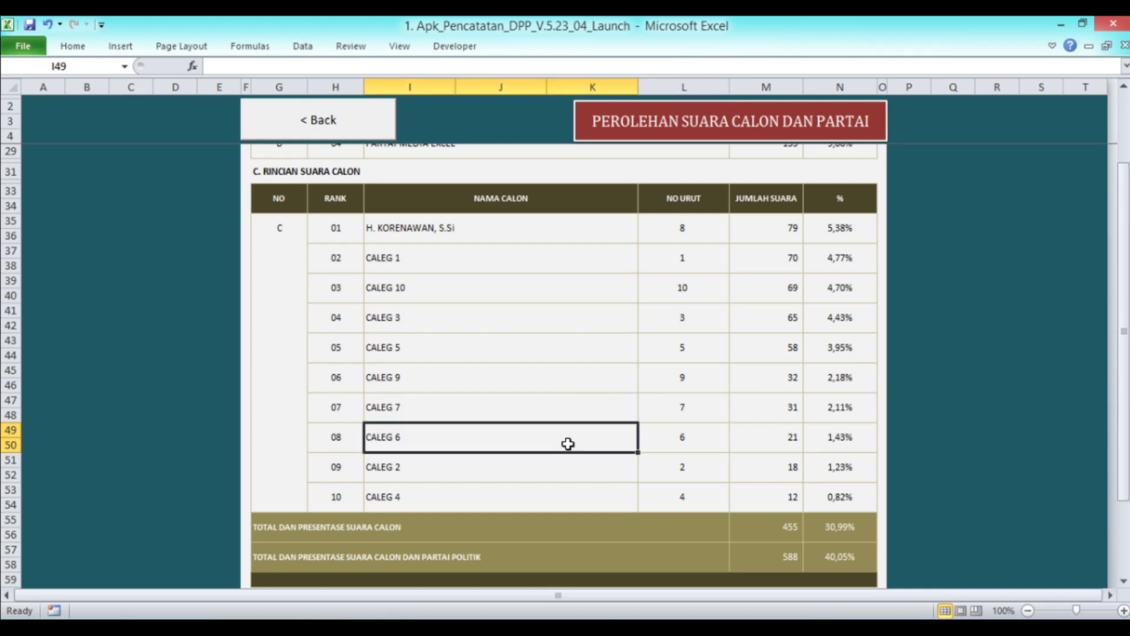
Raise CALEG 6's W.003 tally to 100, moving CALEG 6 to first in the report
left_click(300, 119)
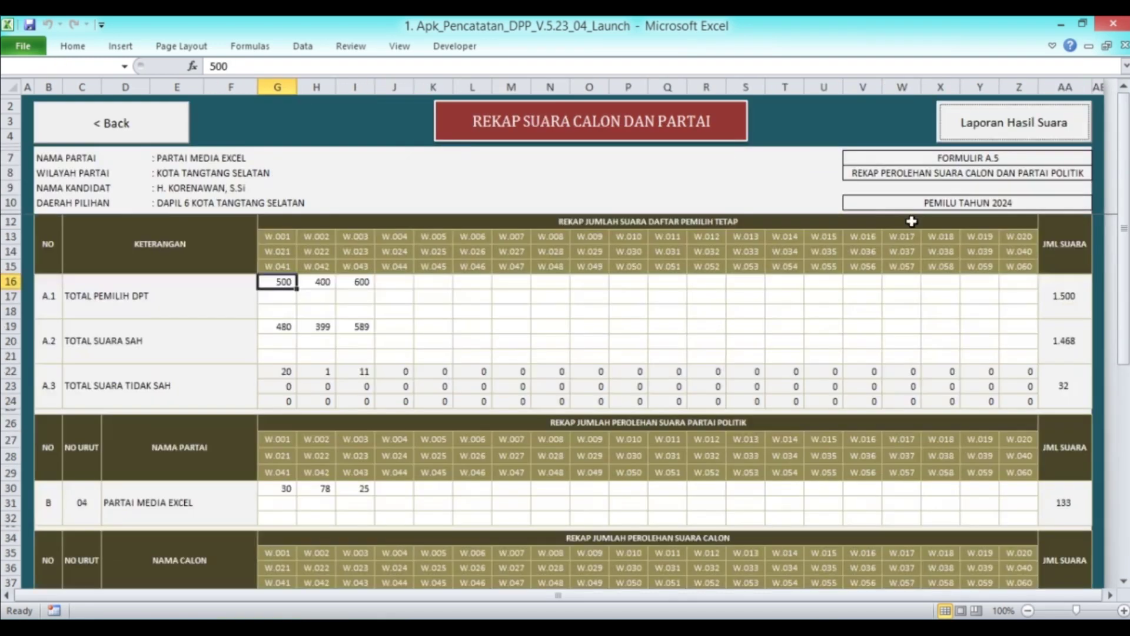
scroll(407, 349, "down", 4)
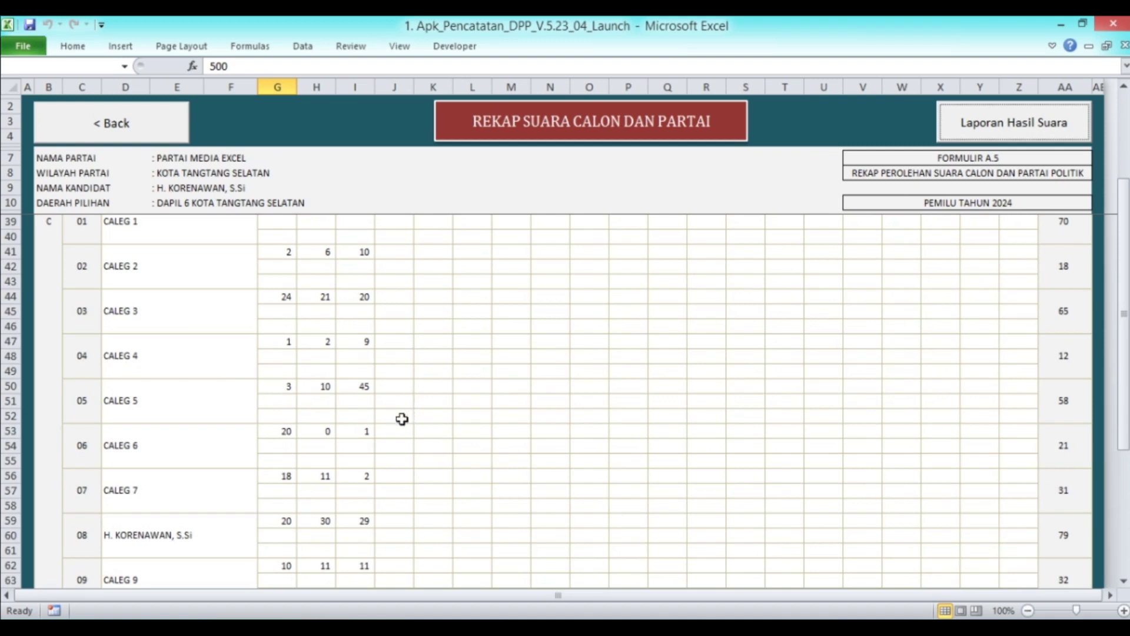
left_click(351, 433)
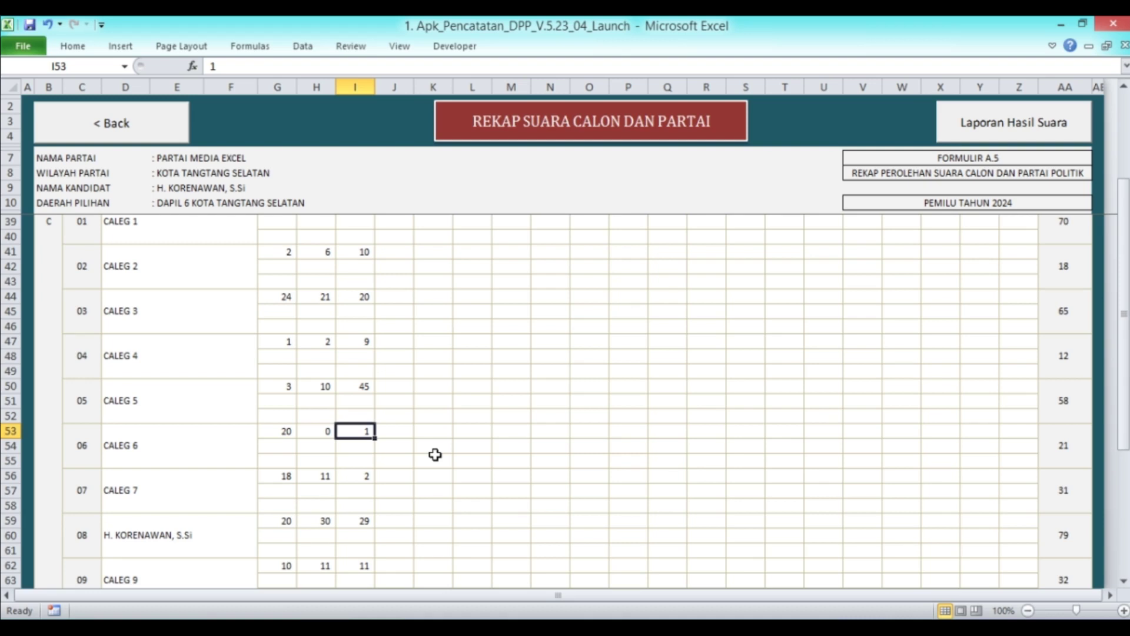
type("100")
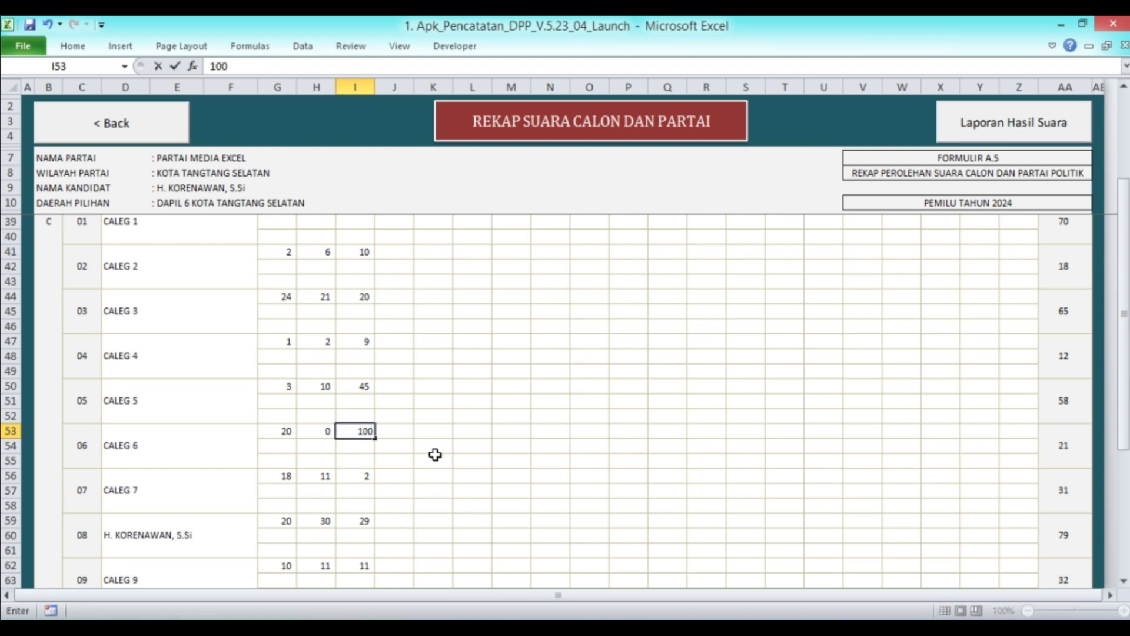
key("Return")
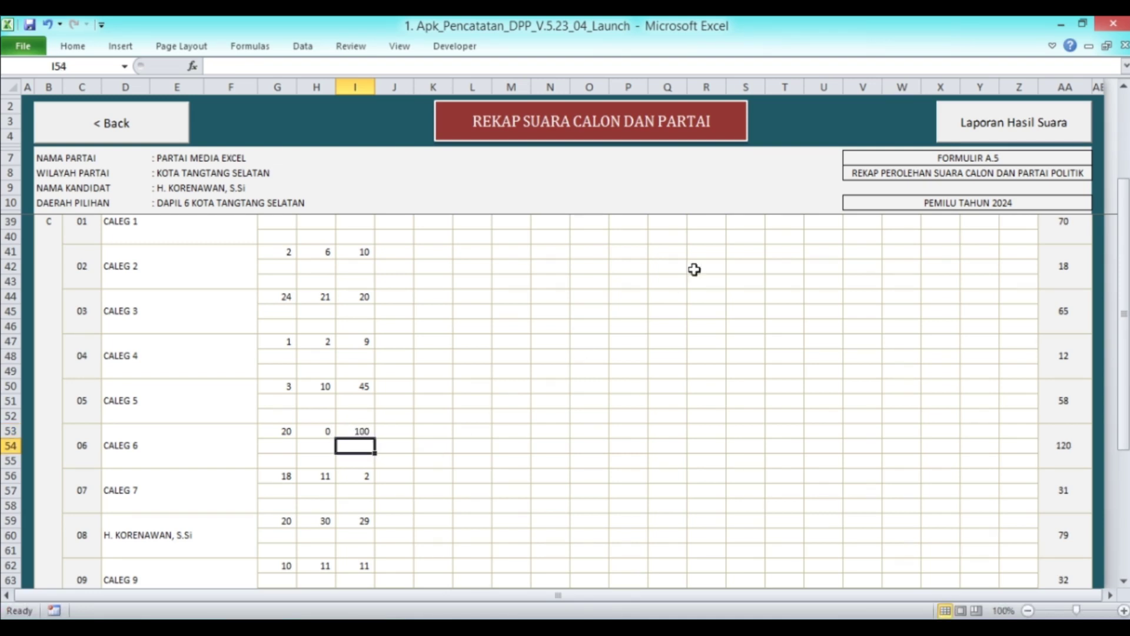
left_click(964, 136)
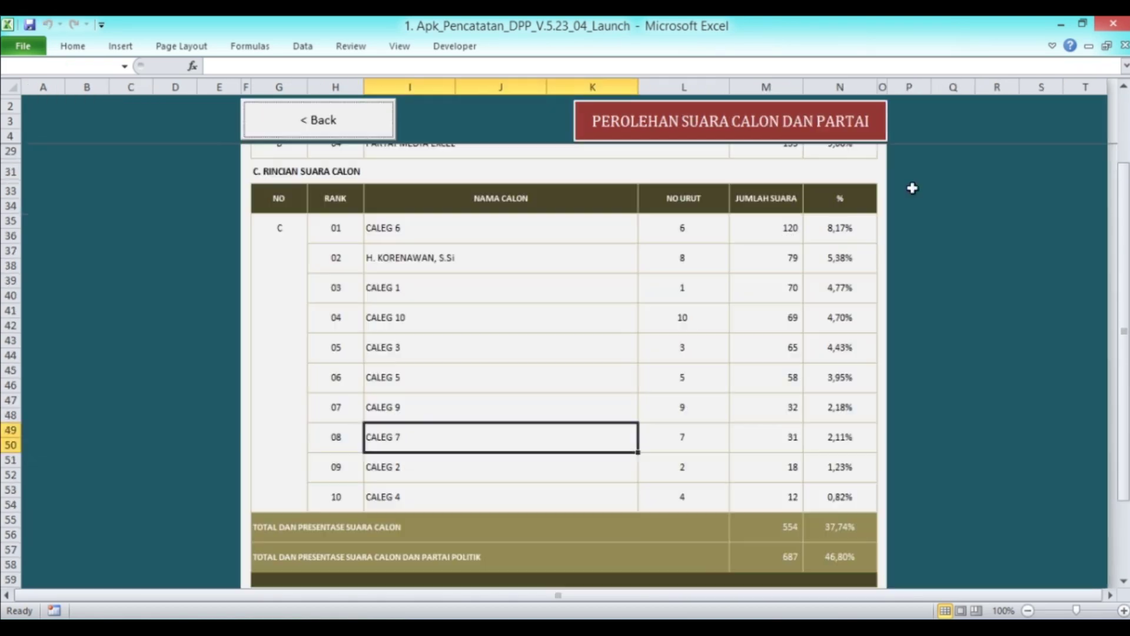
left_click(412, 235)
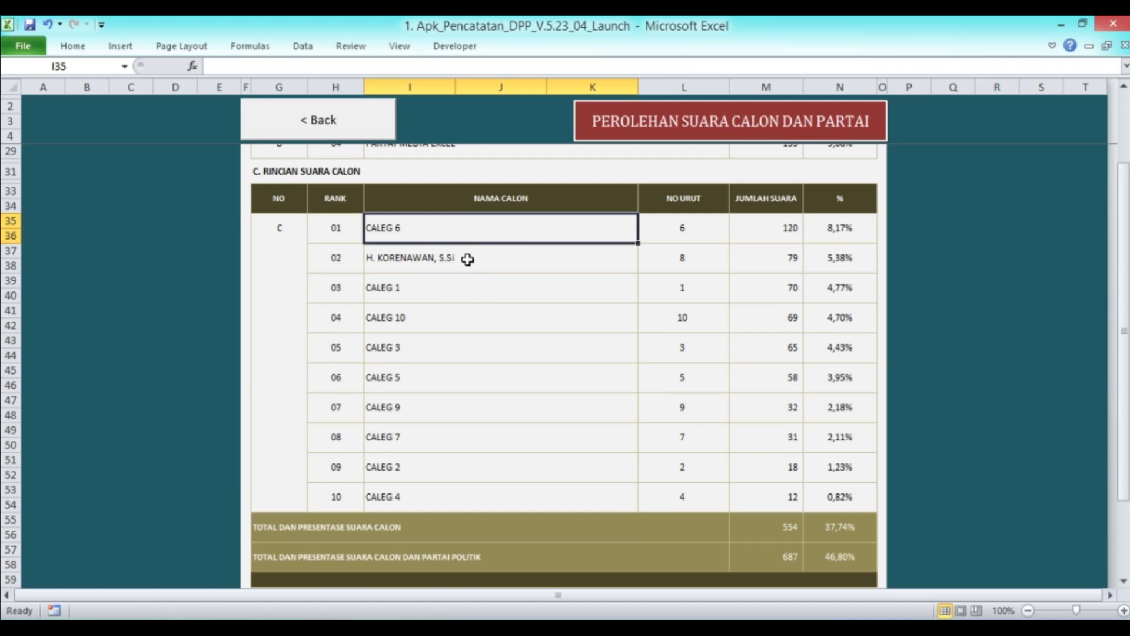
left_click(465, 348)
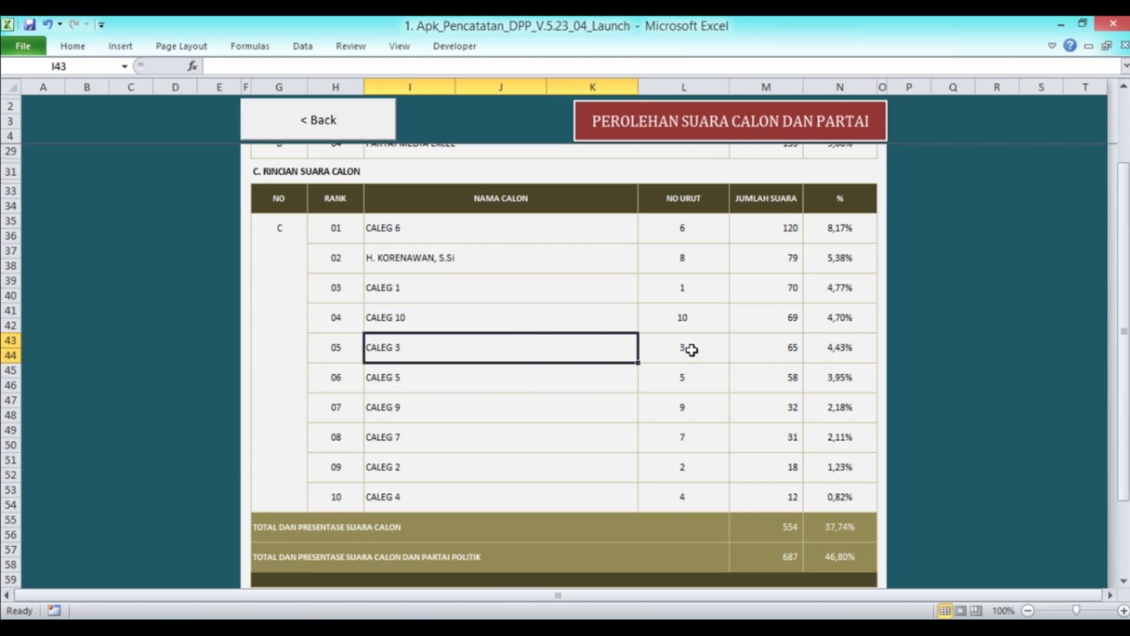
Raise CALEG 3's W.003 tally from 20 to 115 so CALEG 3 ranks first
left_click(341, 139)
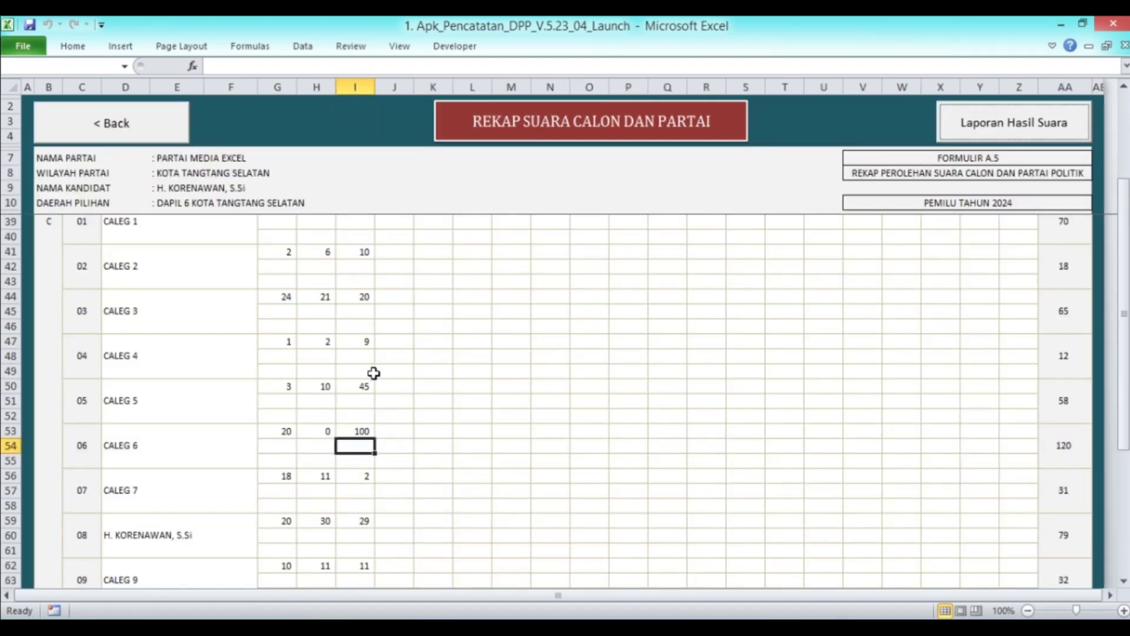
left_click(365, 297)
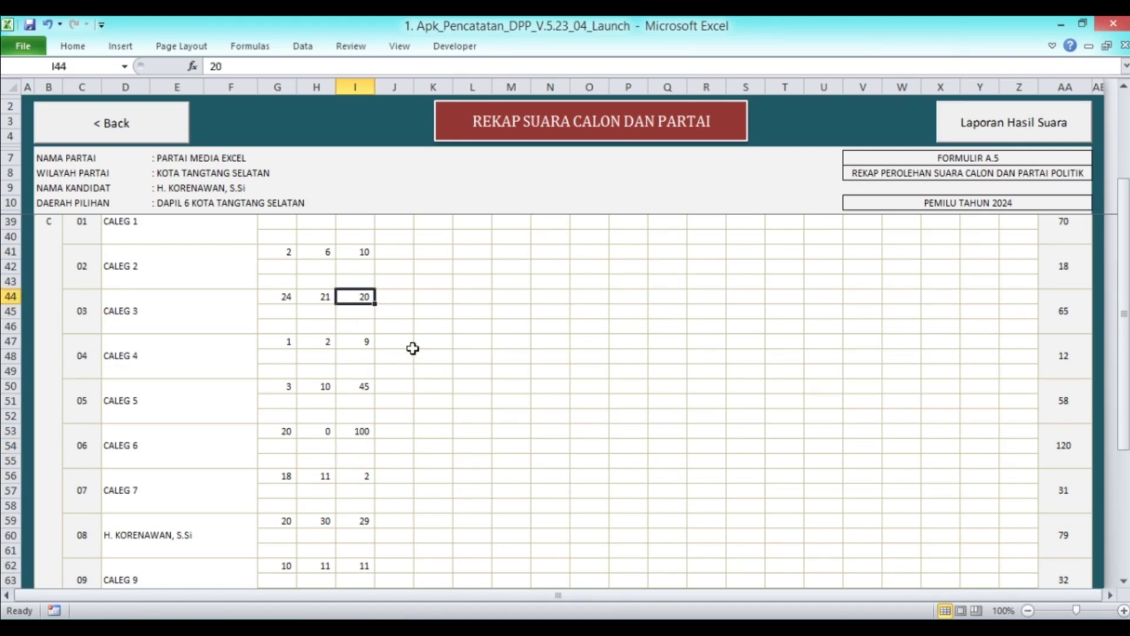
type("1")
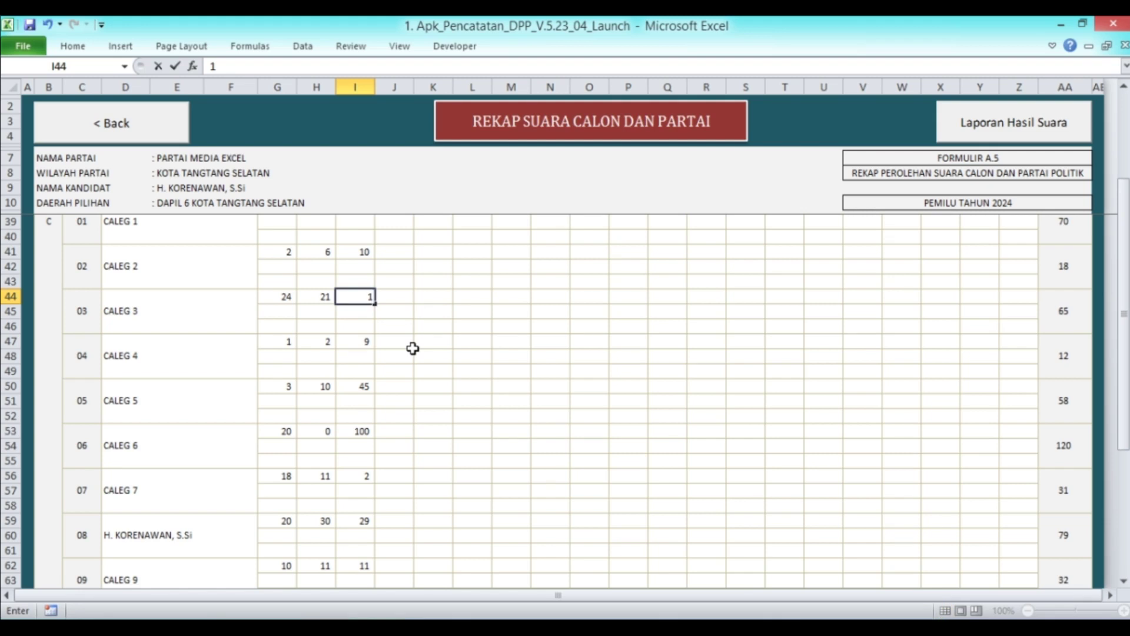
type("15")
key("Return")
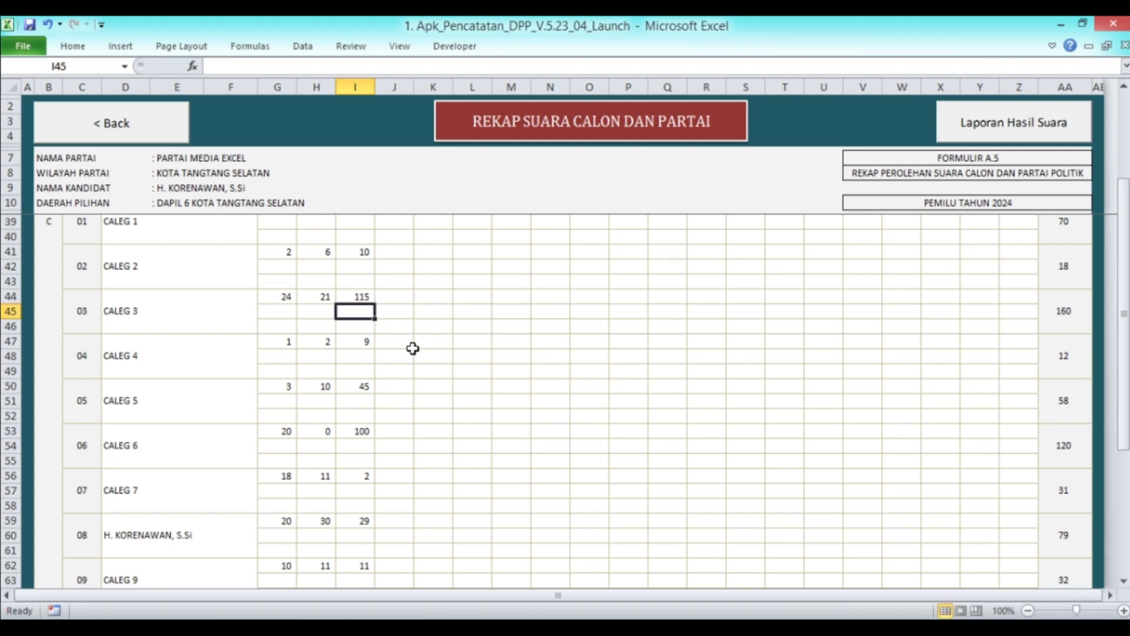
left_click(952, 130)
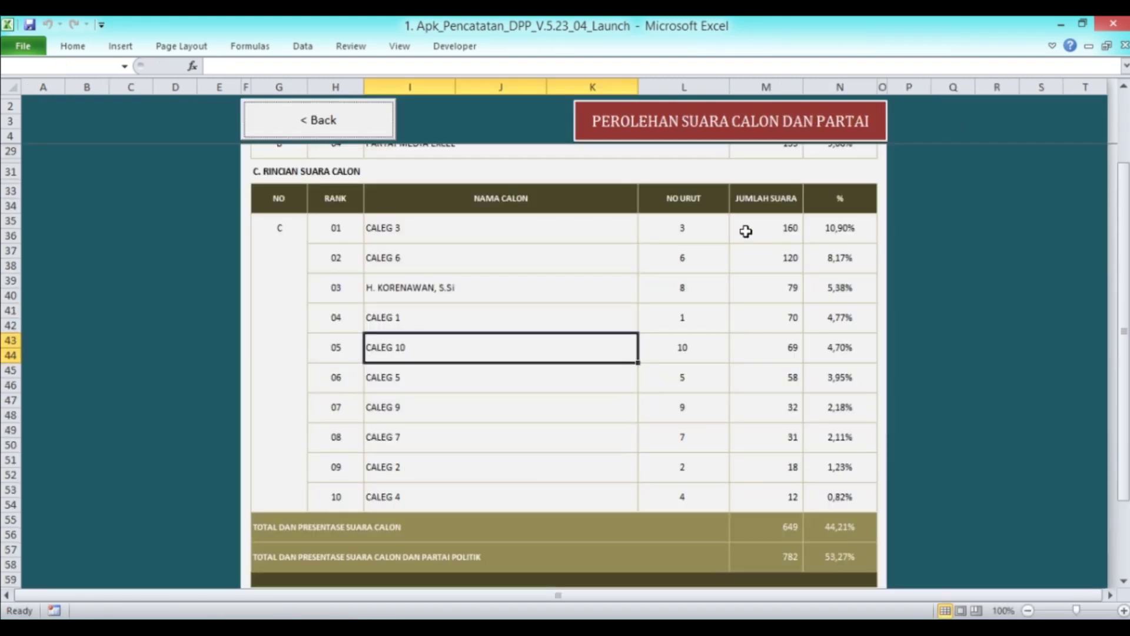
left_click(504, 235)
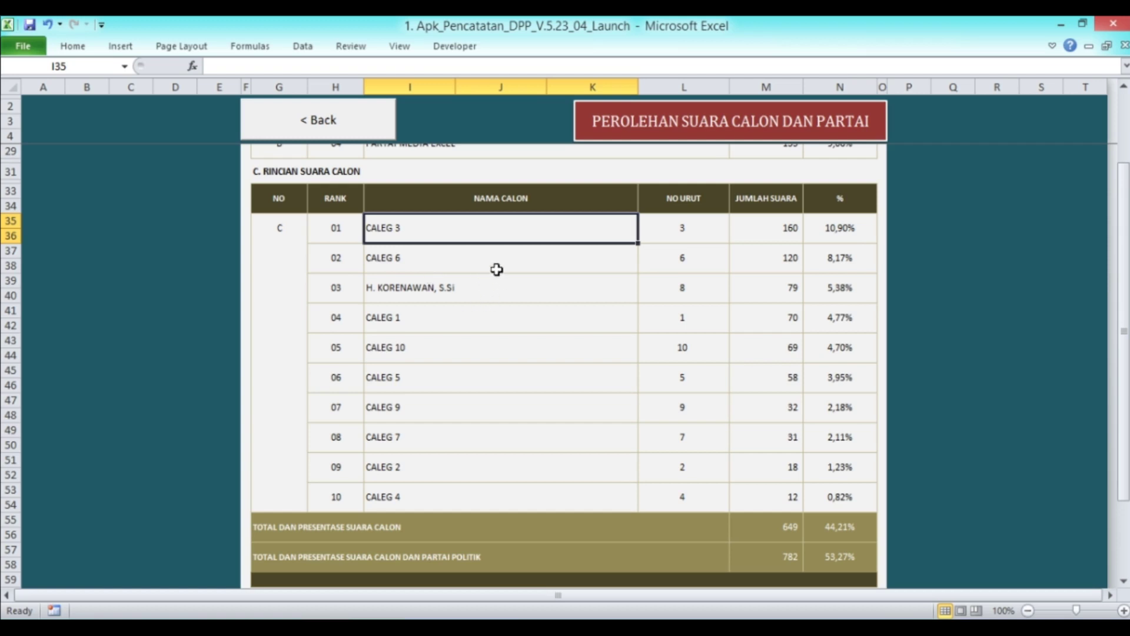
Set candidate 08's W.003 tally to 130, confirm they lead the report at 180, and return
left_click(325, 124)
scroll(325, 328, "down", 3)
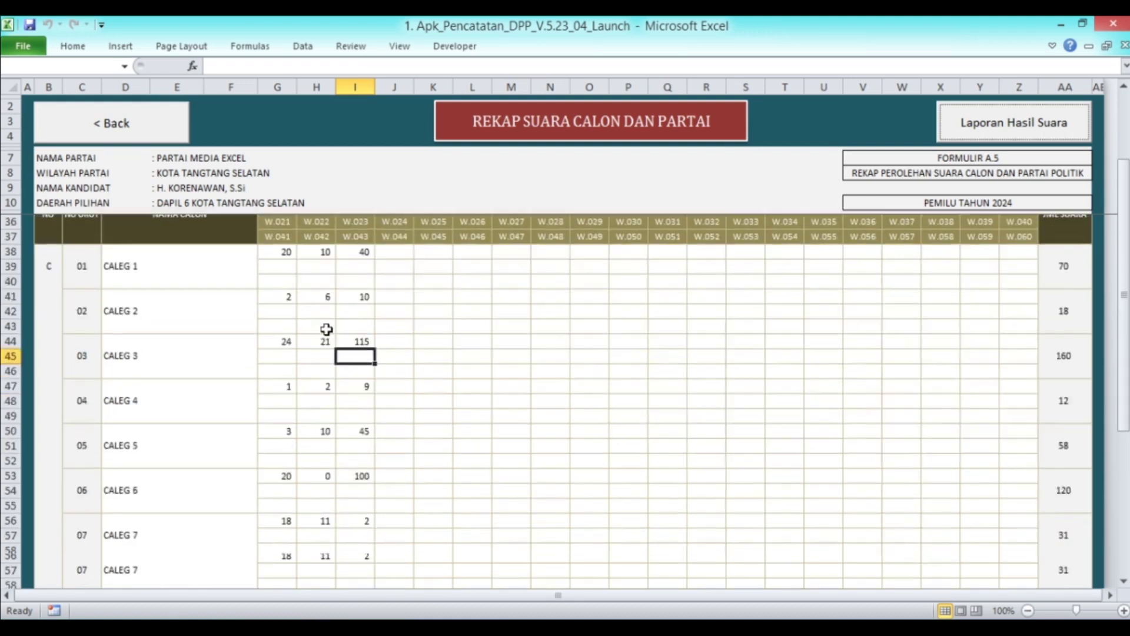
left_click(373, 387)
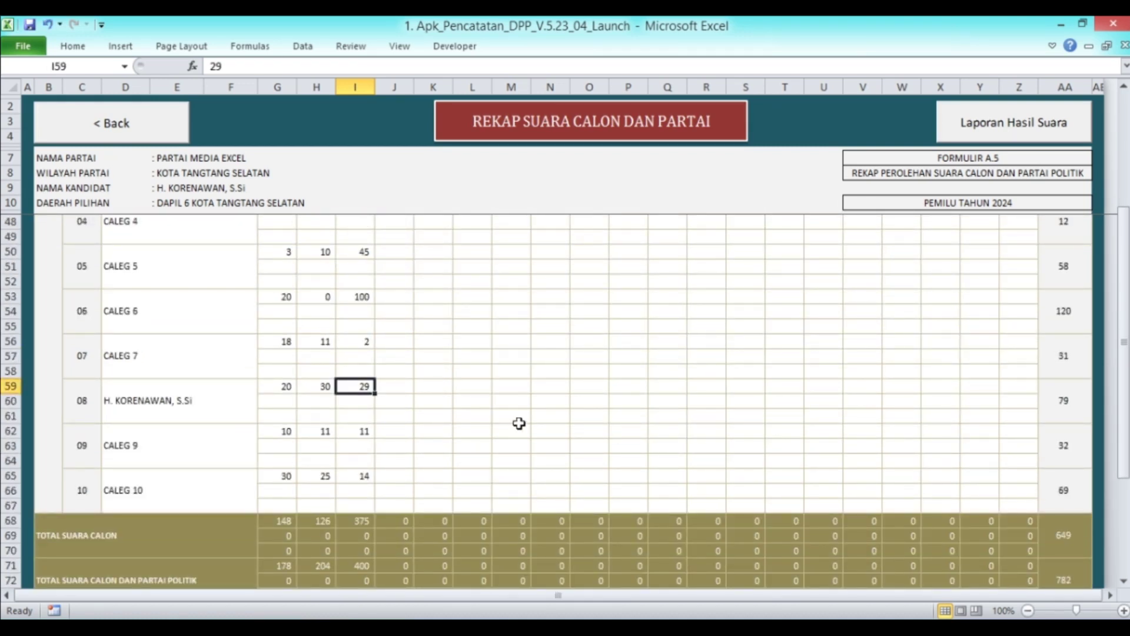
type("130")
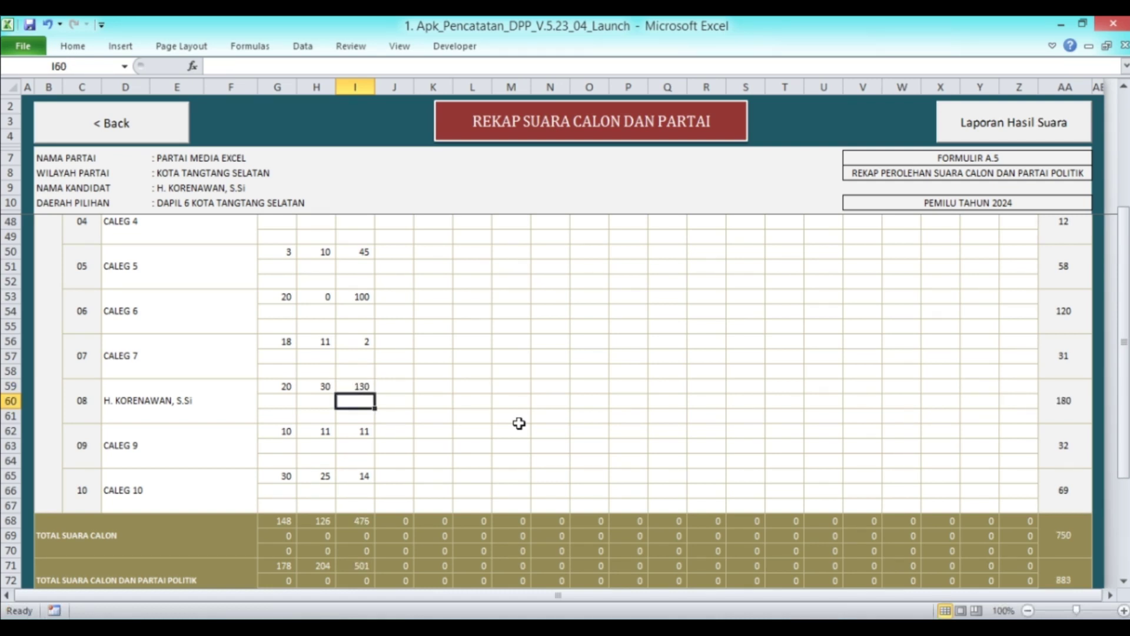
left_click(944, 135)
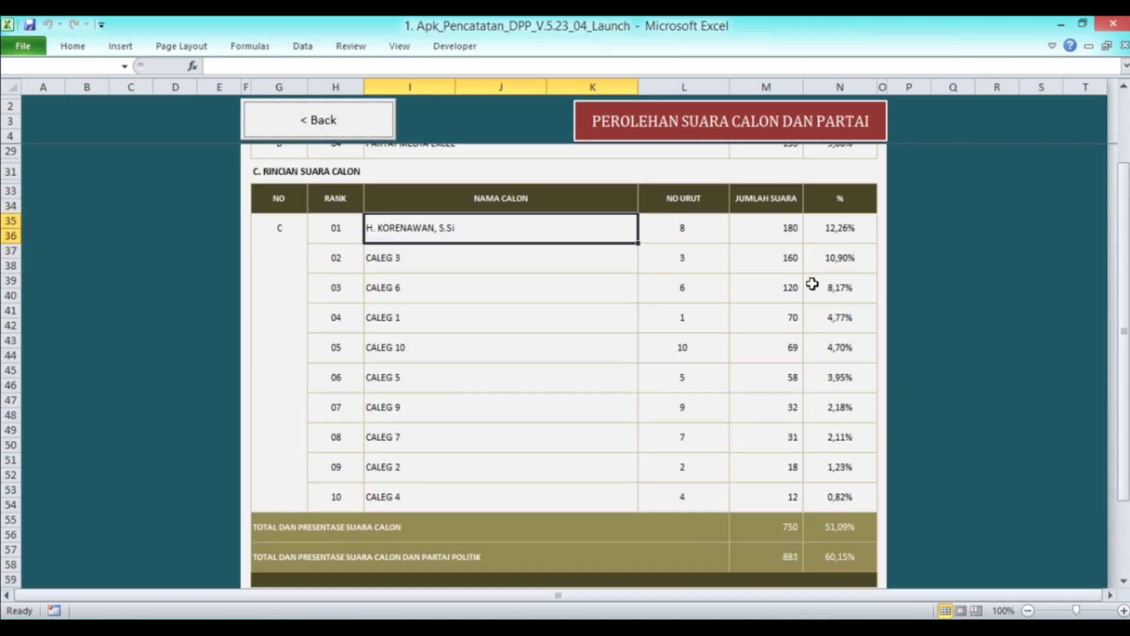
scroll(632, 271, "up", 5)
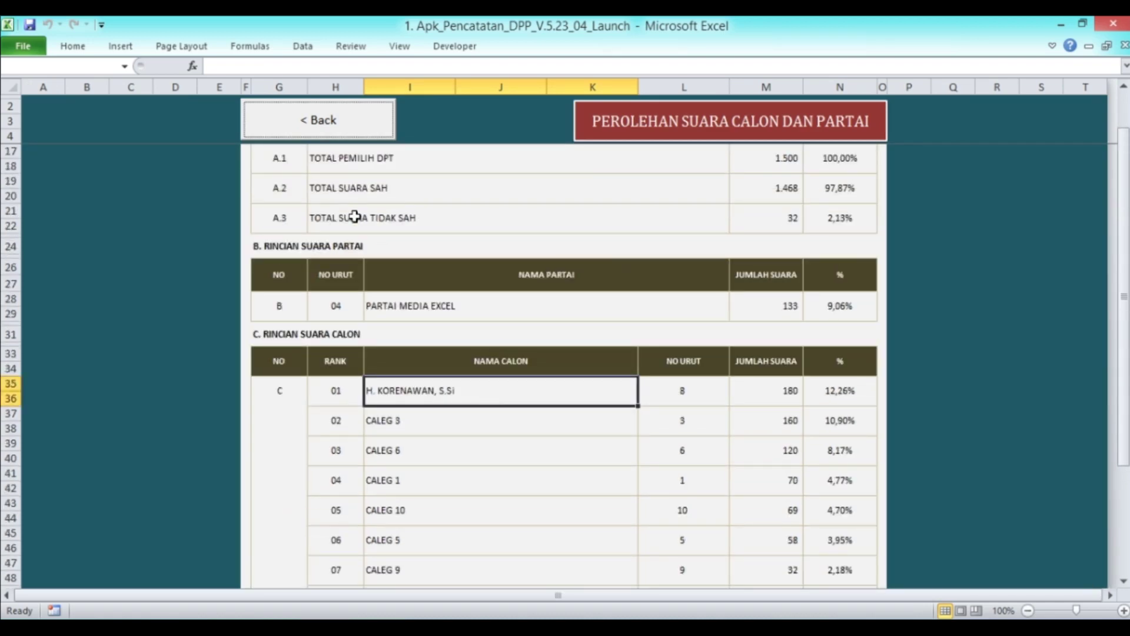
left_click(321, 125)
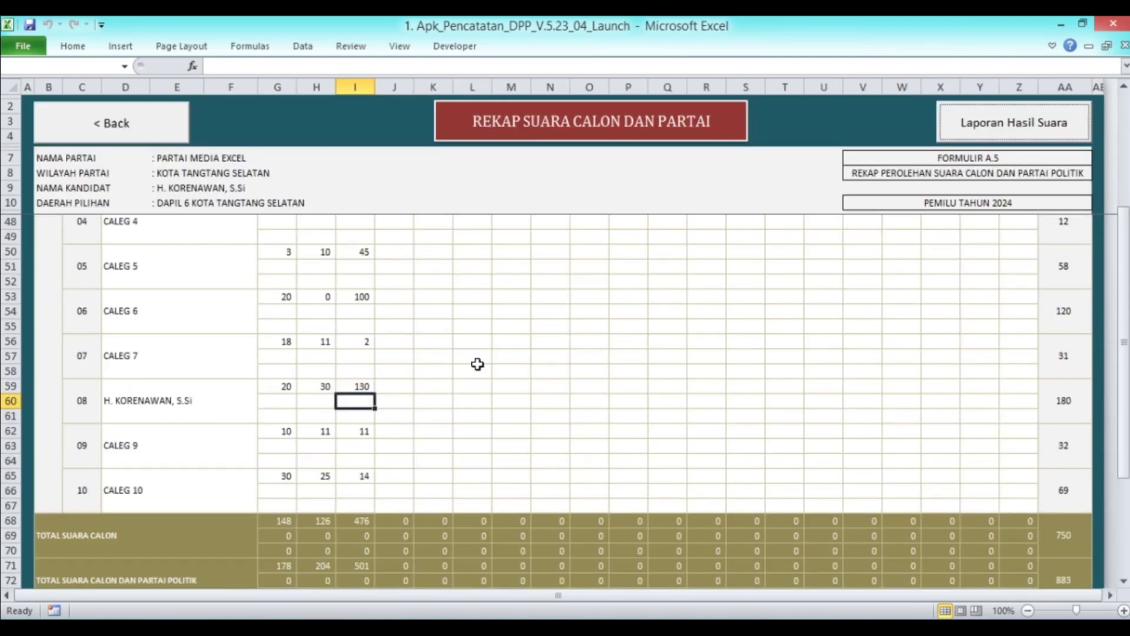
scroll(478, 364, "up", 12)
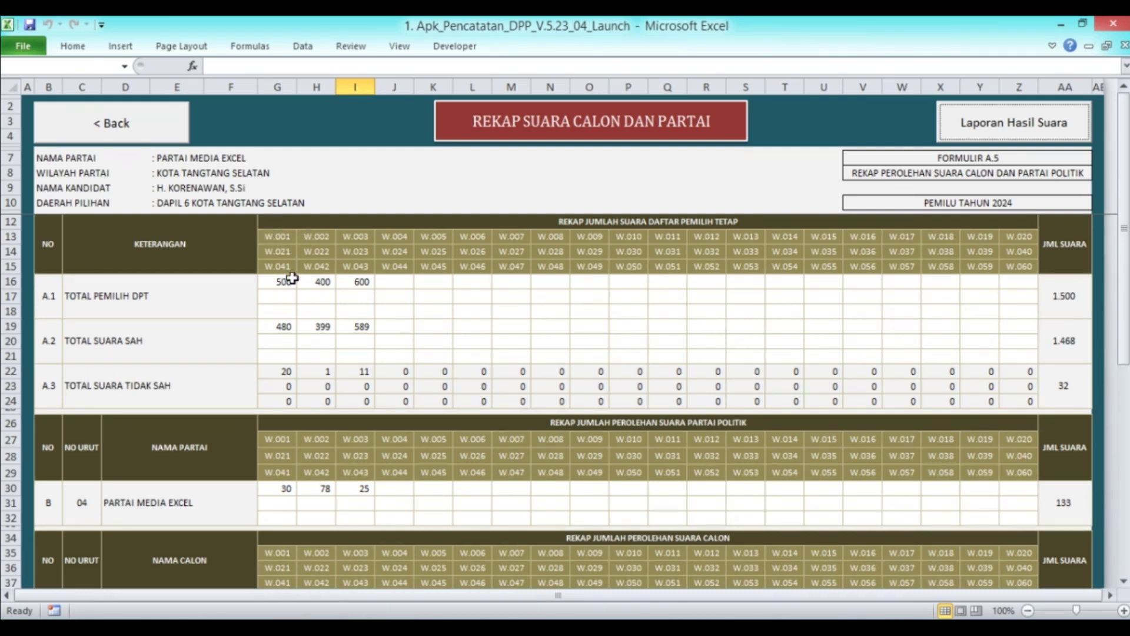
Enter 400 registered voters for W.004 in cell J16
left_click(403, 283)
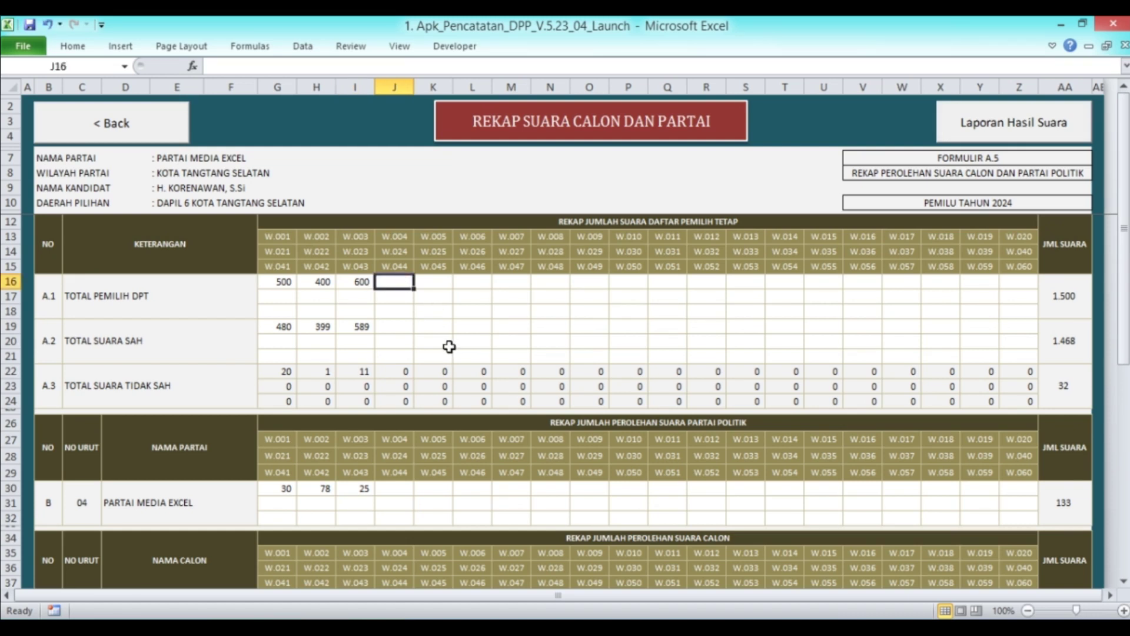
type("400")
key("Return")
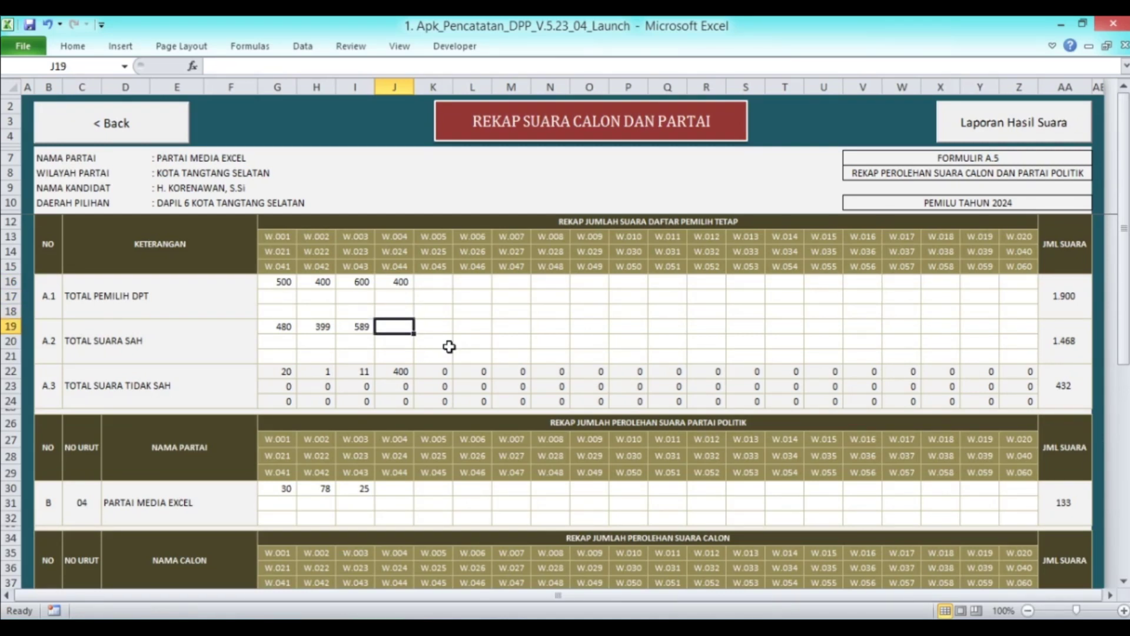
key("Up")
key("Up")
key("Up")
key("Up")
key("Down")
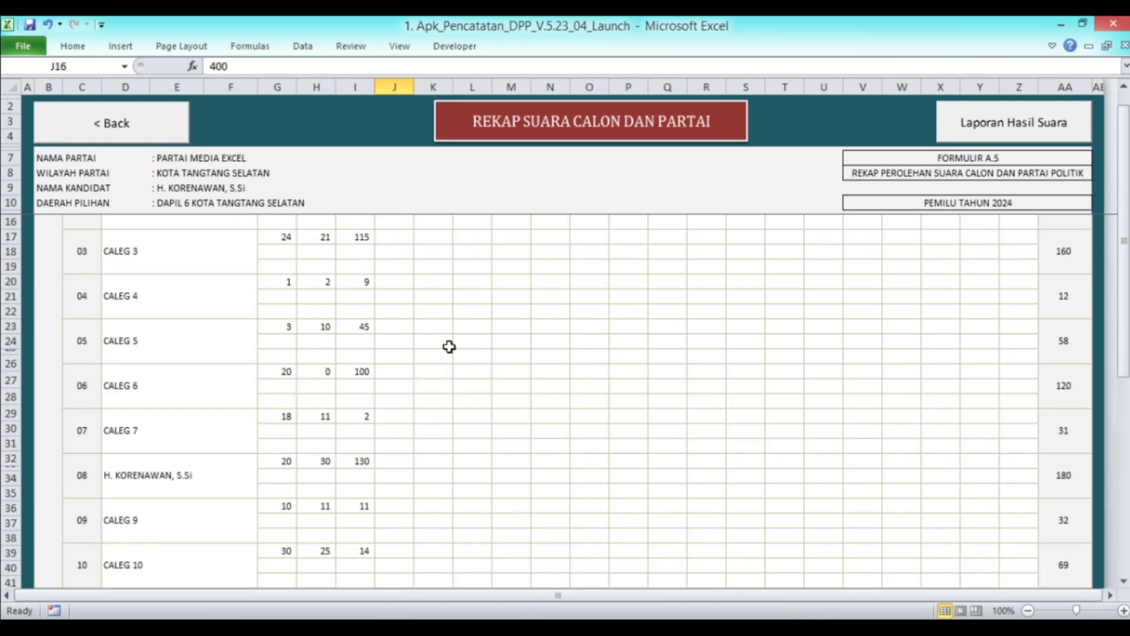
scroll(448, 346, "up", 2)
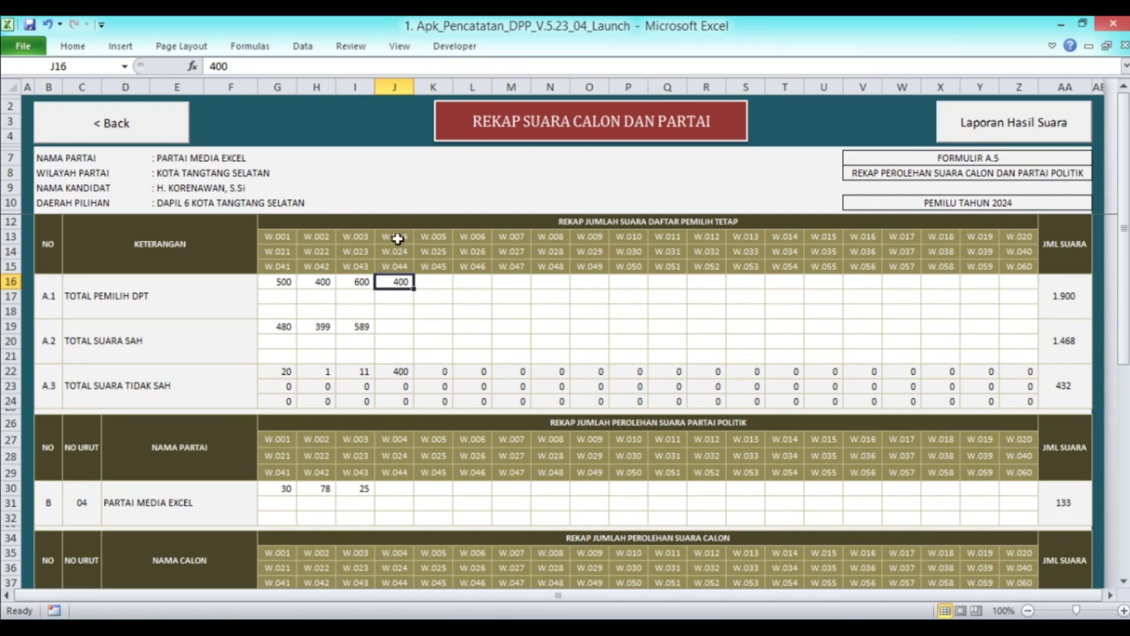
Enter 397 valid votes in J19 and 20 Partai Media Excel votes in J30 for W.004
key("Down")
key("Down")
key("Down")
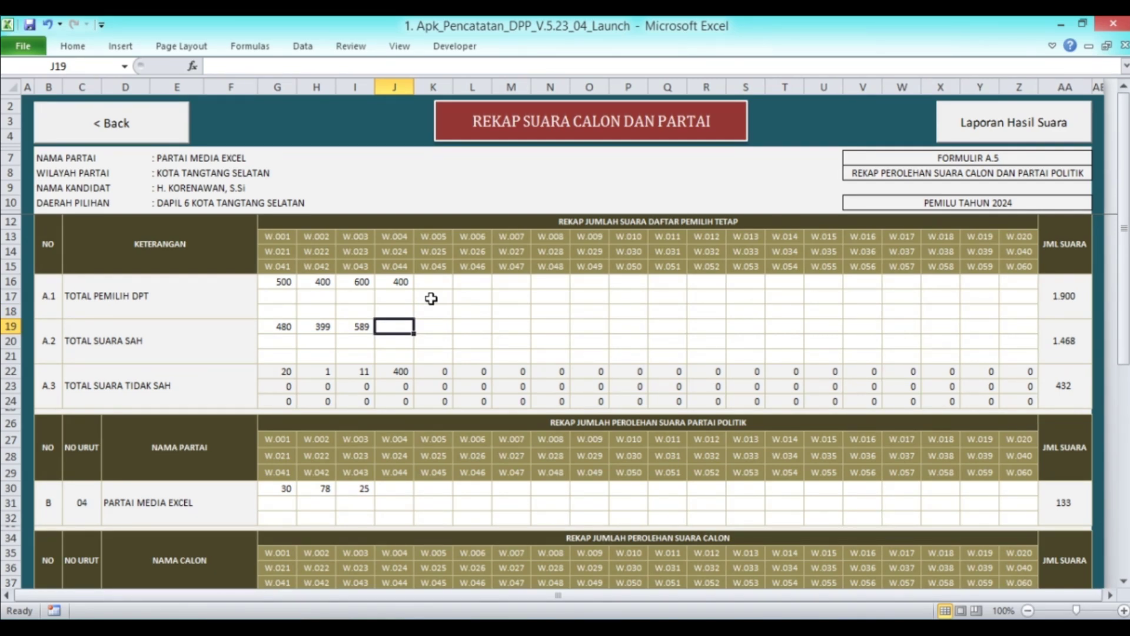
type("3")
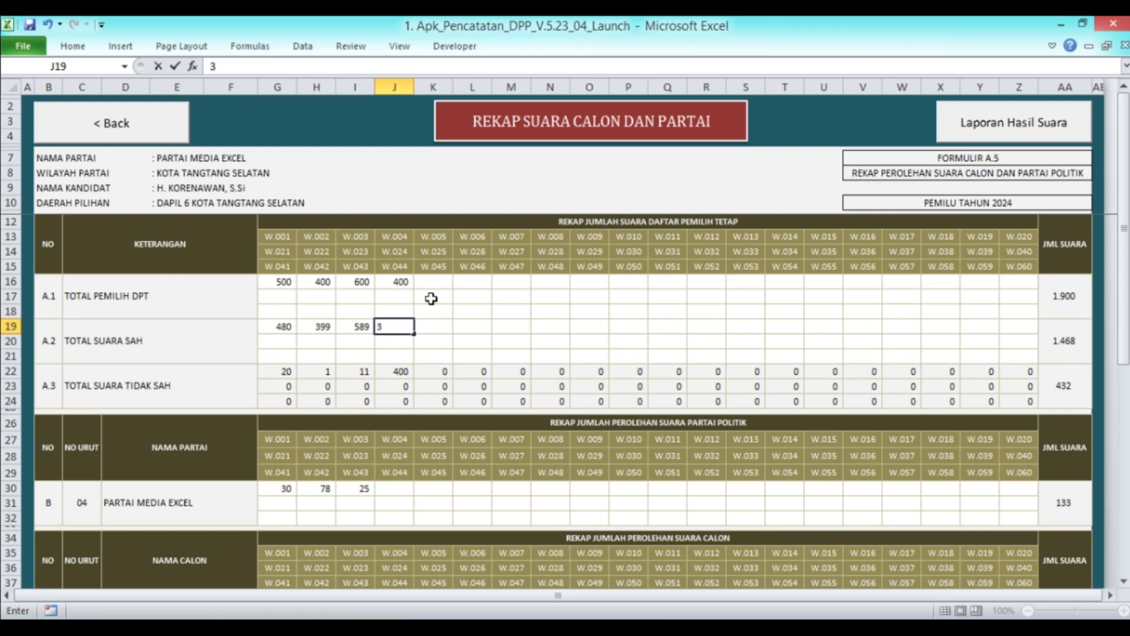
type("97")
key("Return")
scroll(431, 299, "down", 5)
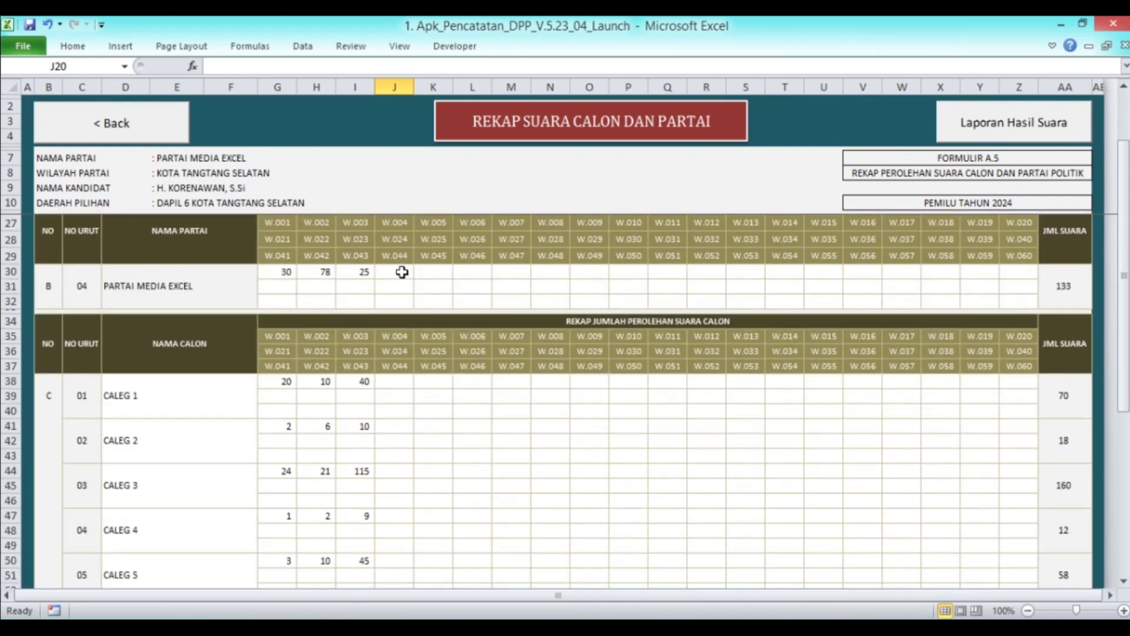
left_click(402, 272)
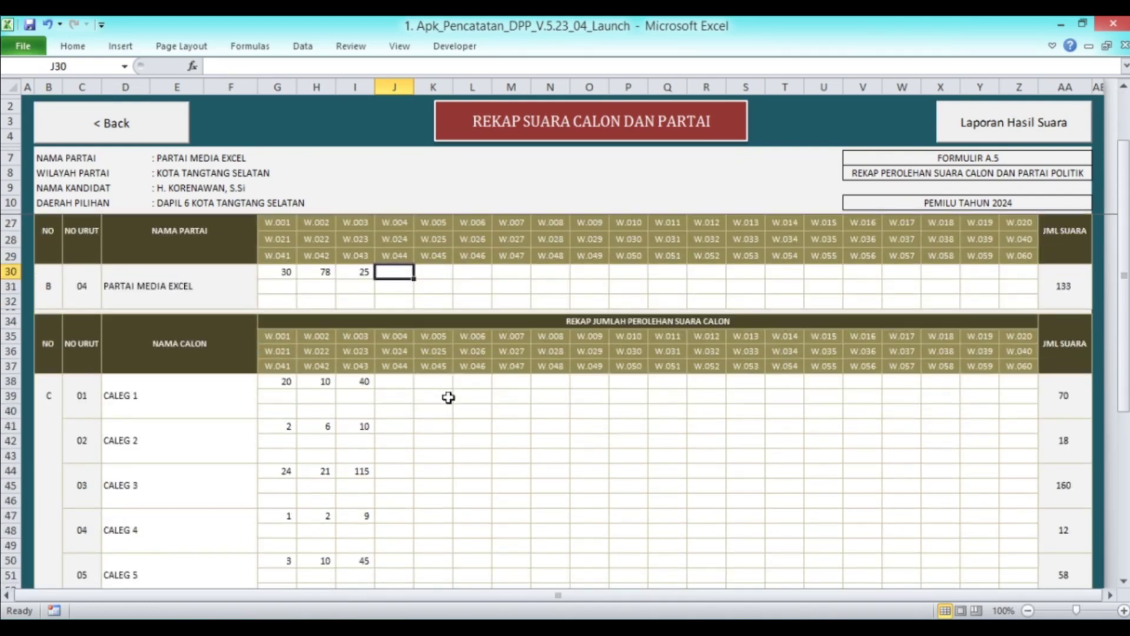
scroll(374, 392, "up", 5)
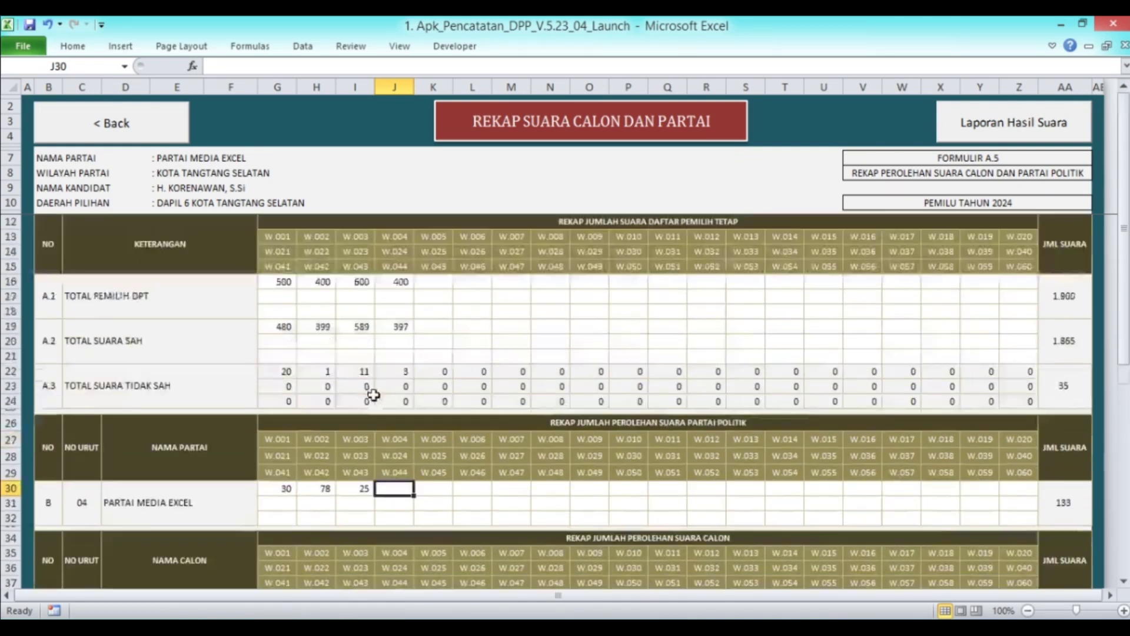
scroll(374, 392, "down", 3)
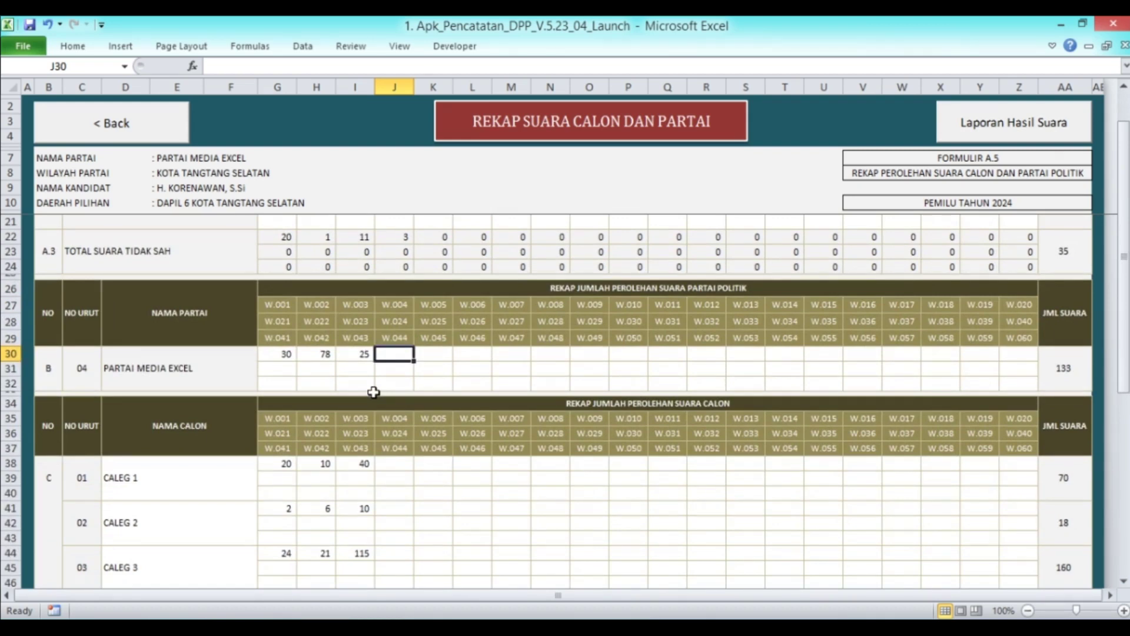
key("Return")
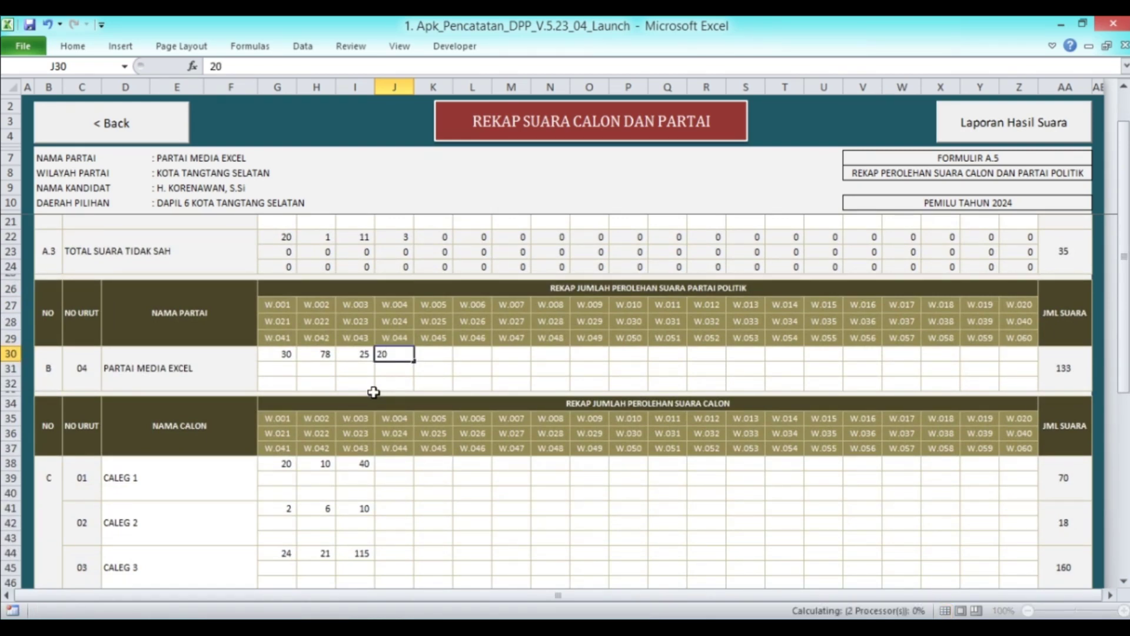
scroll(433, 369, "down", 4)
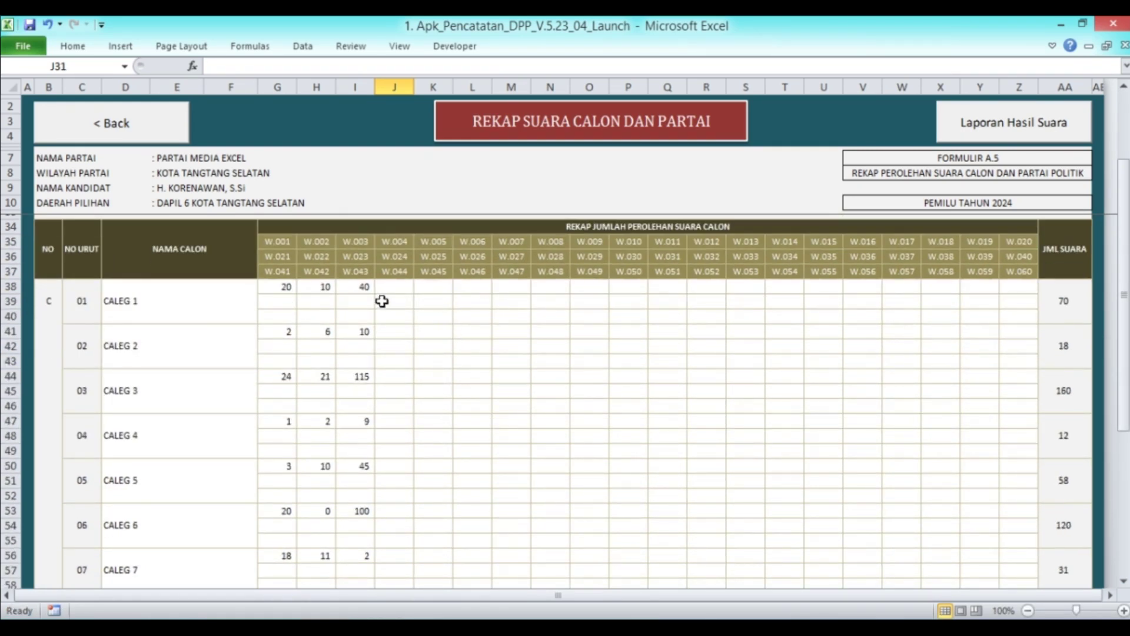
scroll(382, 302, "up", 3)
Enter W.004 votes for CALEG 1–6: 1, 100, 20, 2, 4 and 10
left_click(398, 421)
type("1")
key("Return")
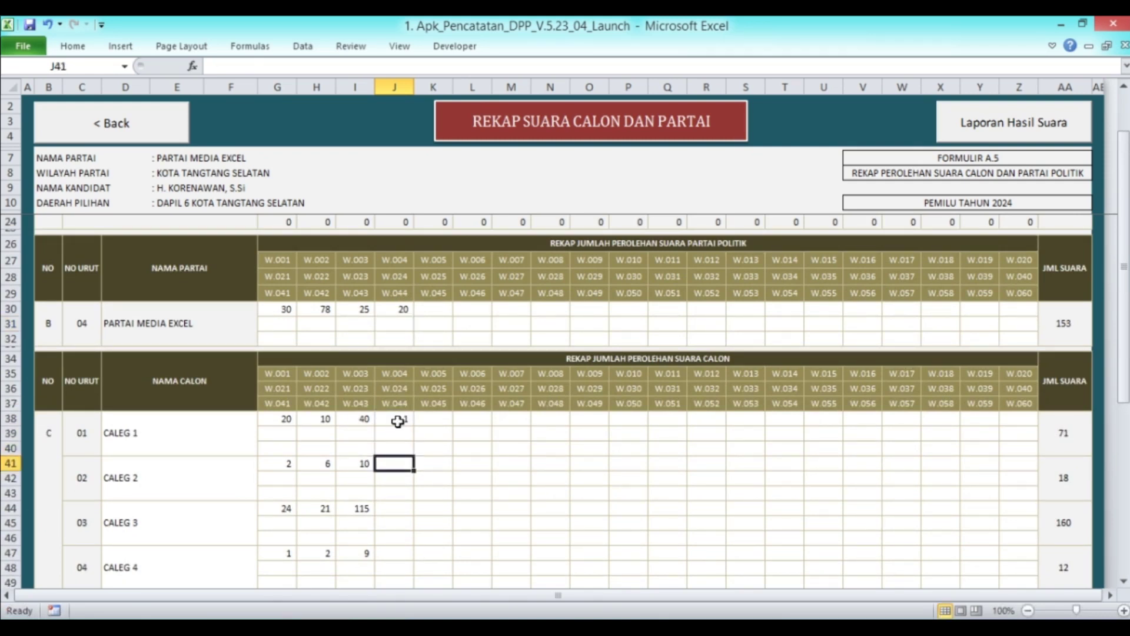
type("100")
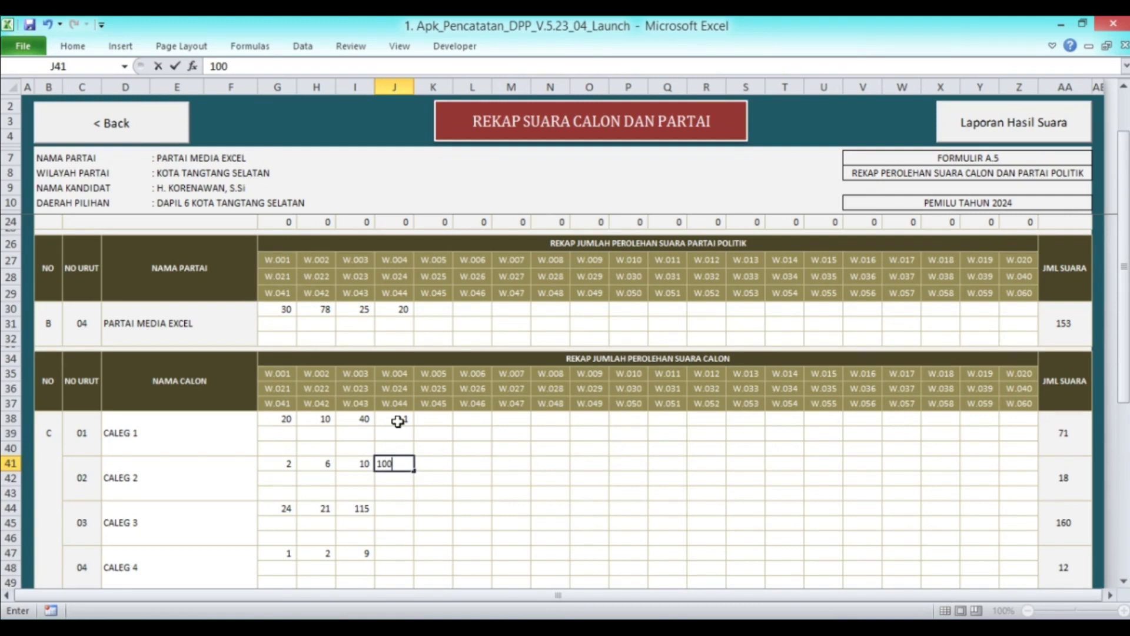
key("Return")
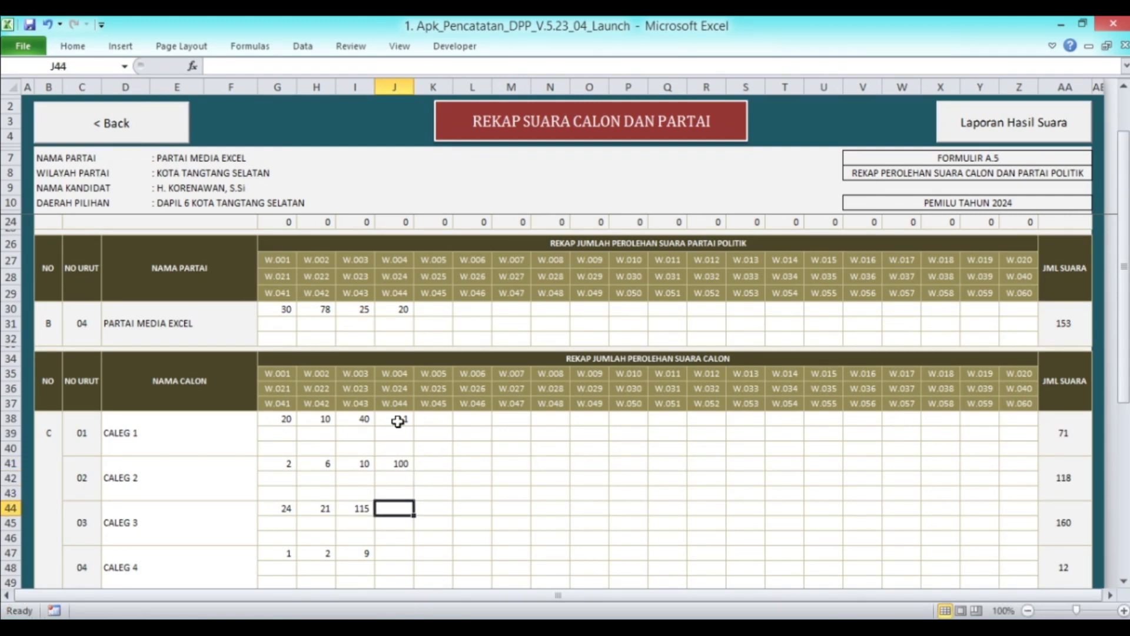
type("20")
key("Return")
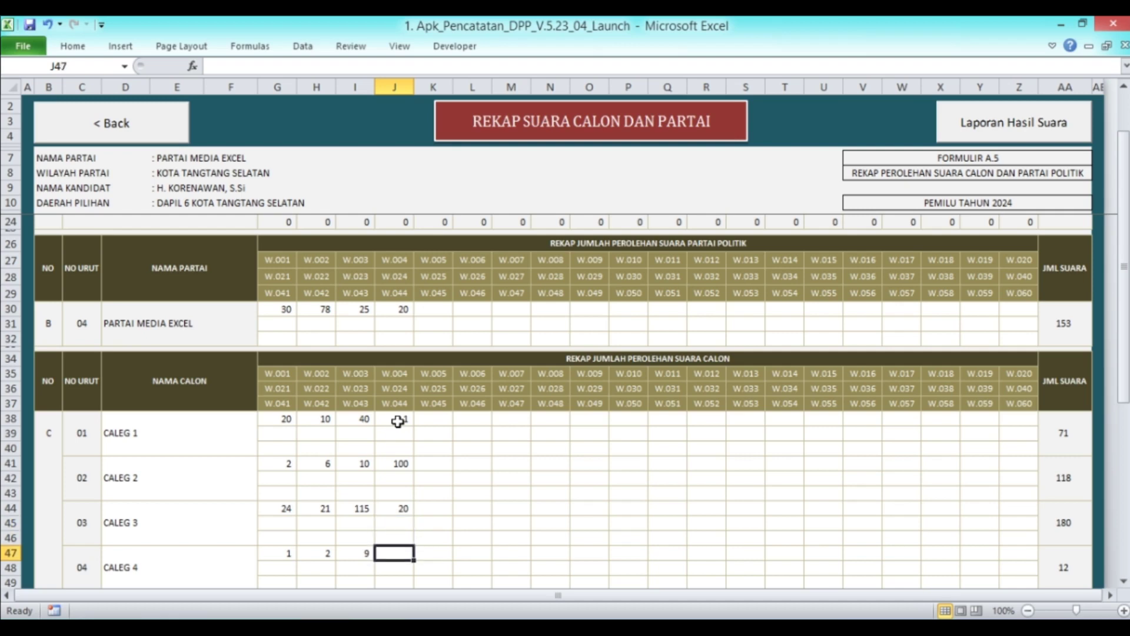
scroll(398, 421, "down", 5)
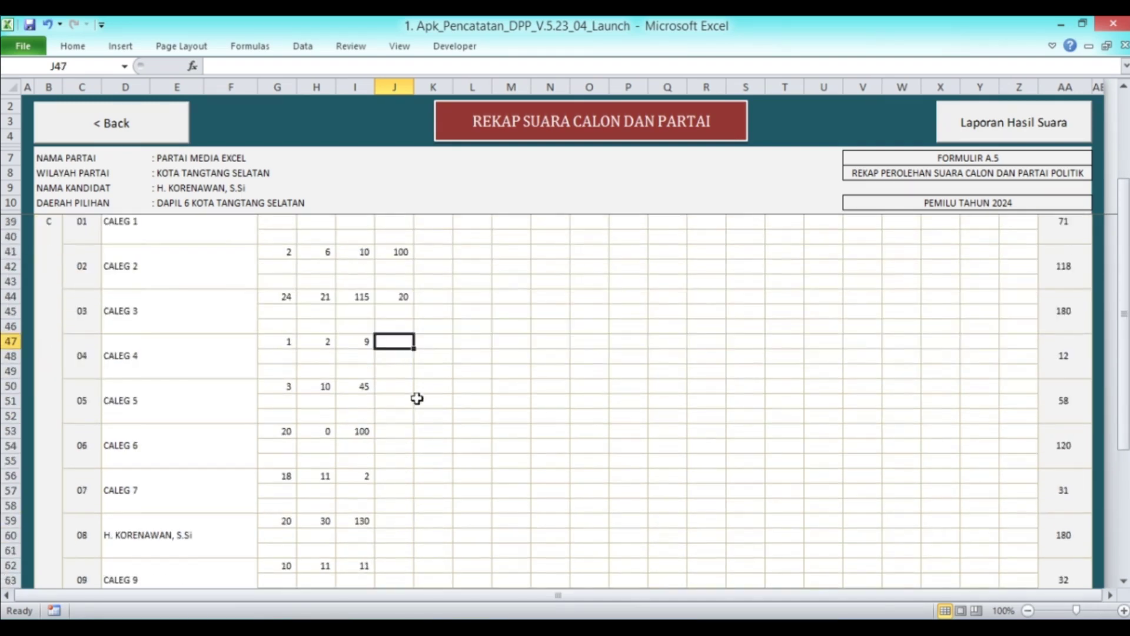
type("2")
key("Return")
type("4")
key("Return")
type("10")
key("Return")
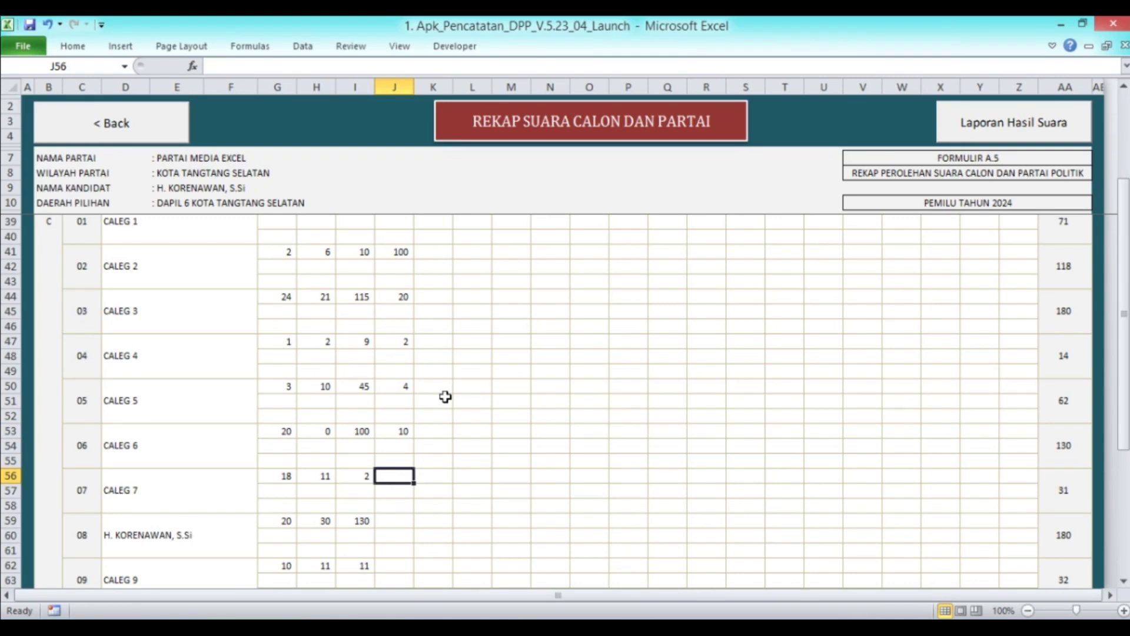
Enter W.004 votes for CALEG 7–10: 9, 12, 130 and 1
scroll(445, 396, "down", 3)
type("9")
key("Return")
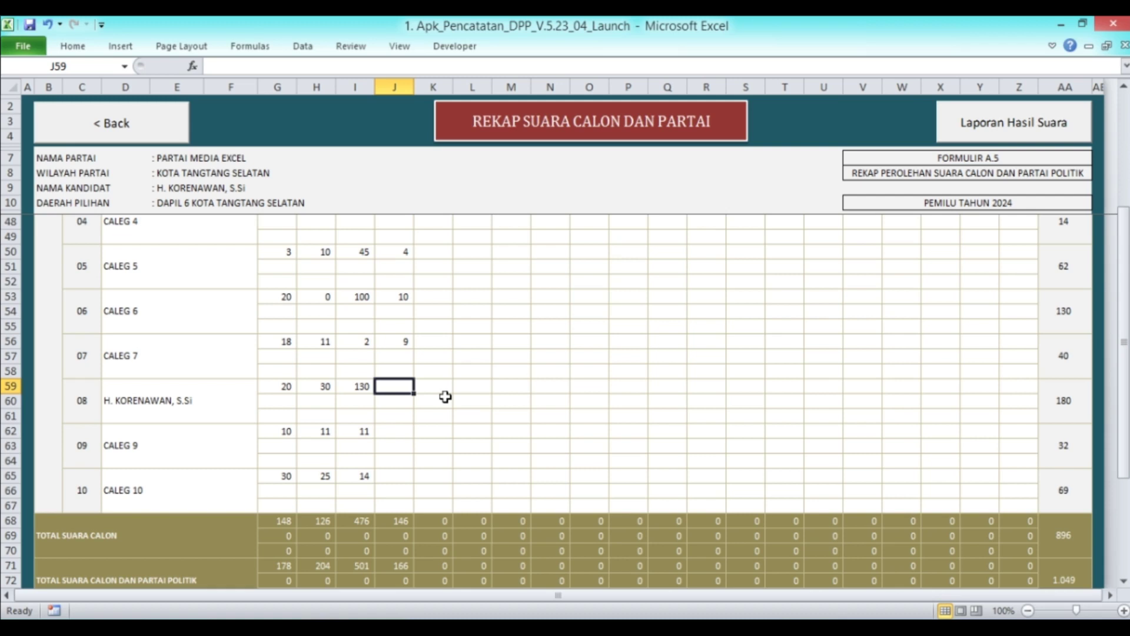
type("12")
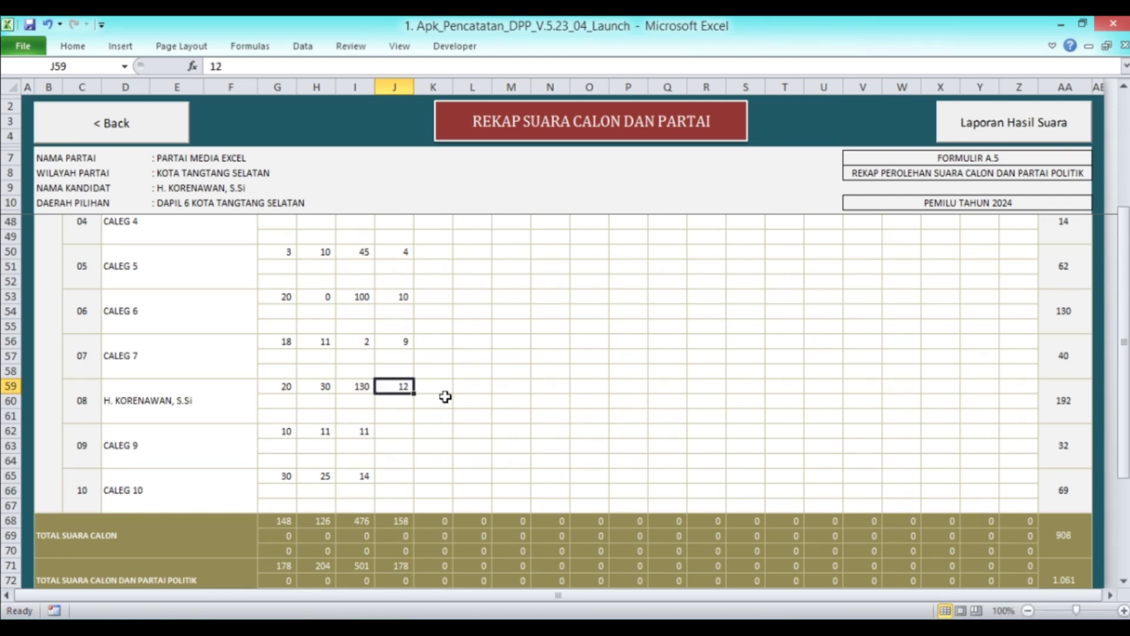
key("Return")
key("Return")
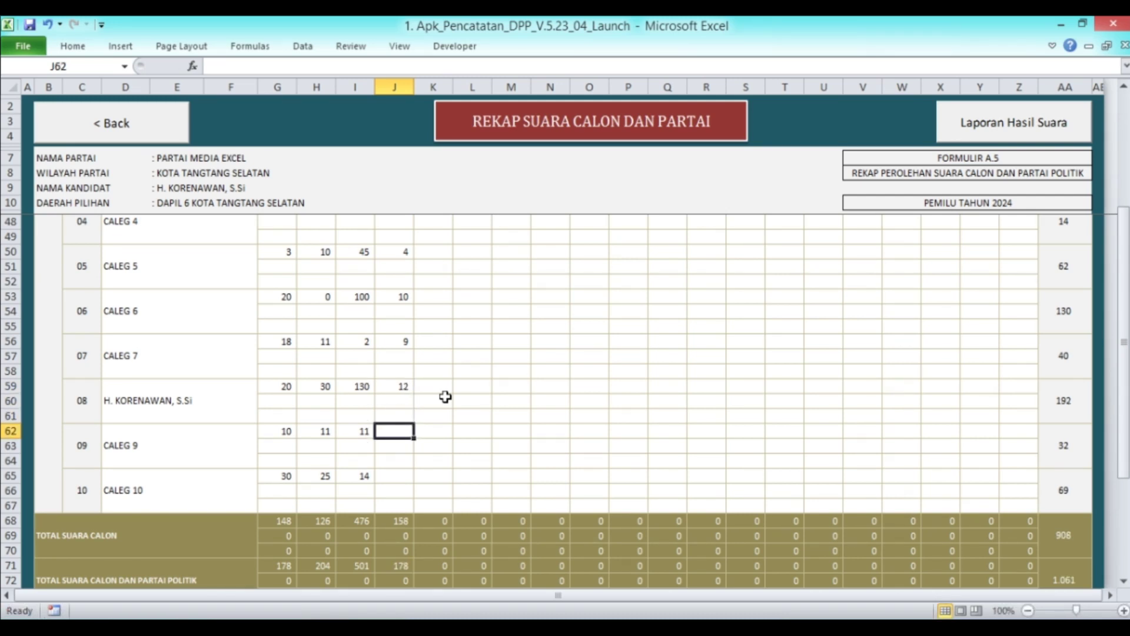
type("130")
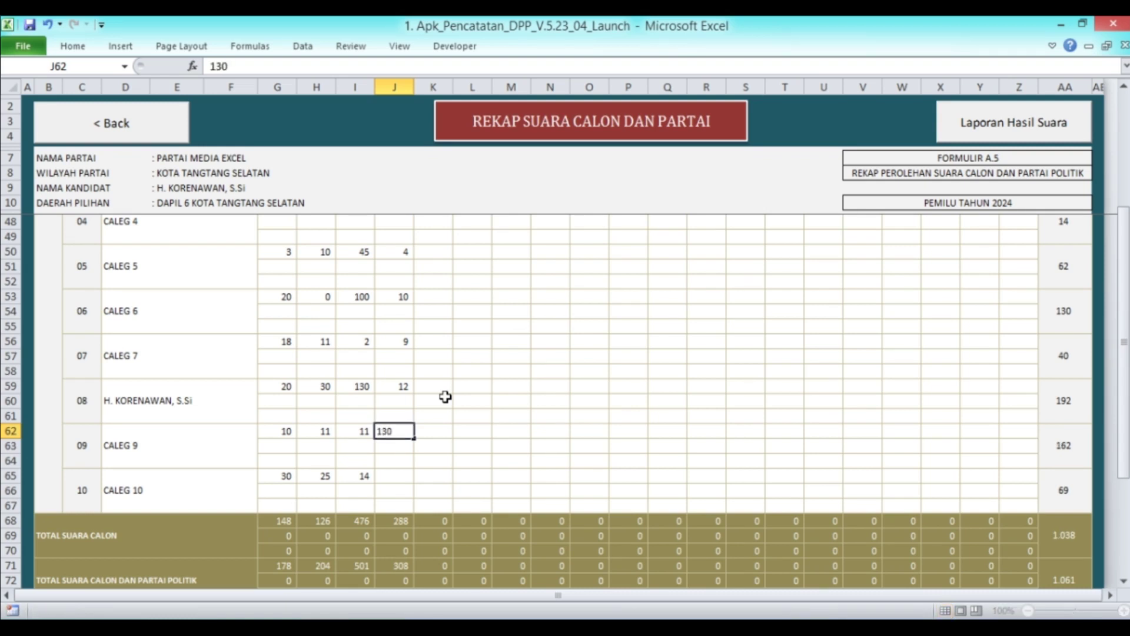
key("Return")
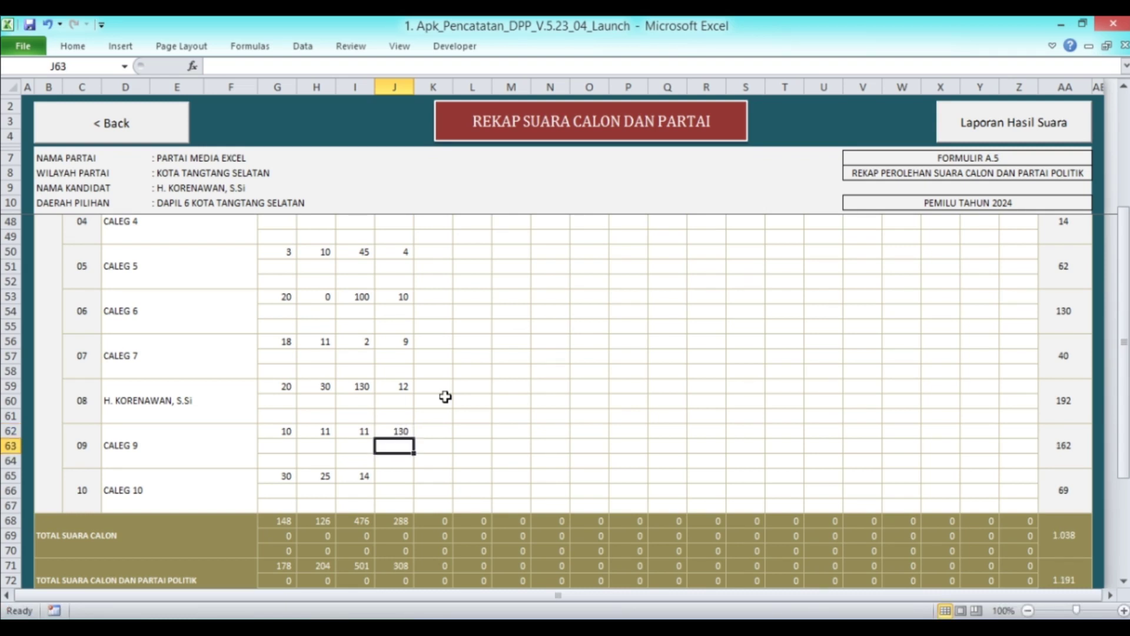
key("Return")
key("Return")
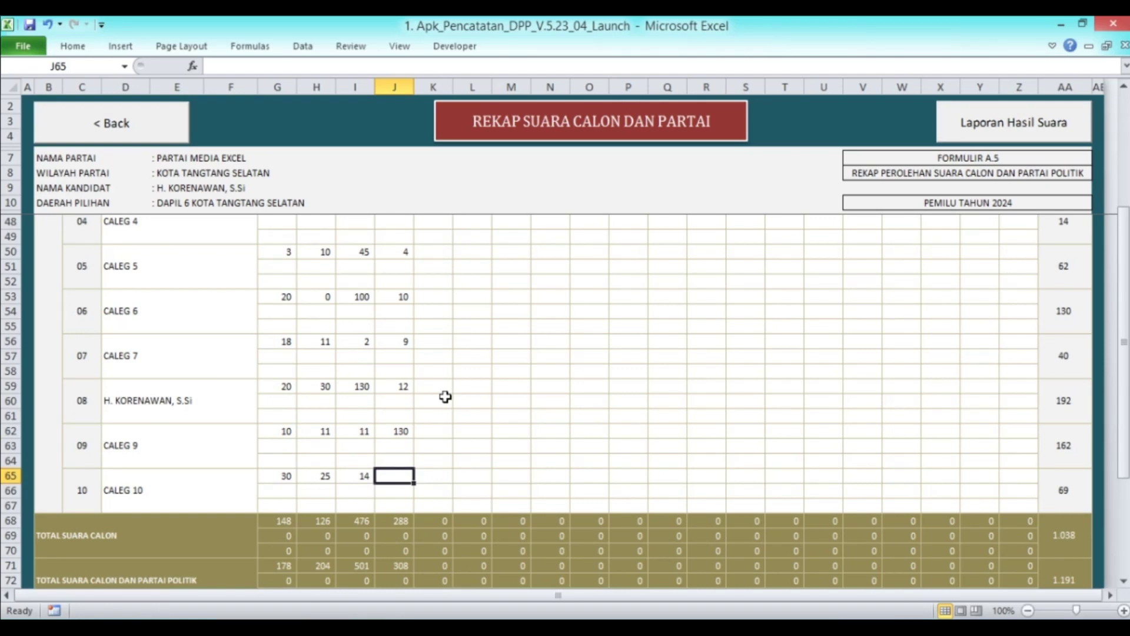
type("1")
scroll(406, 427, "up", 8)
scroll(406, 426, "up", 4)
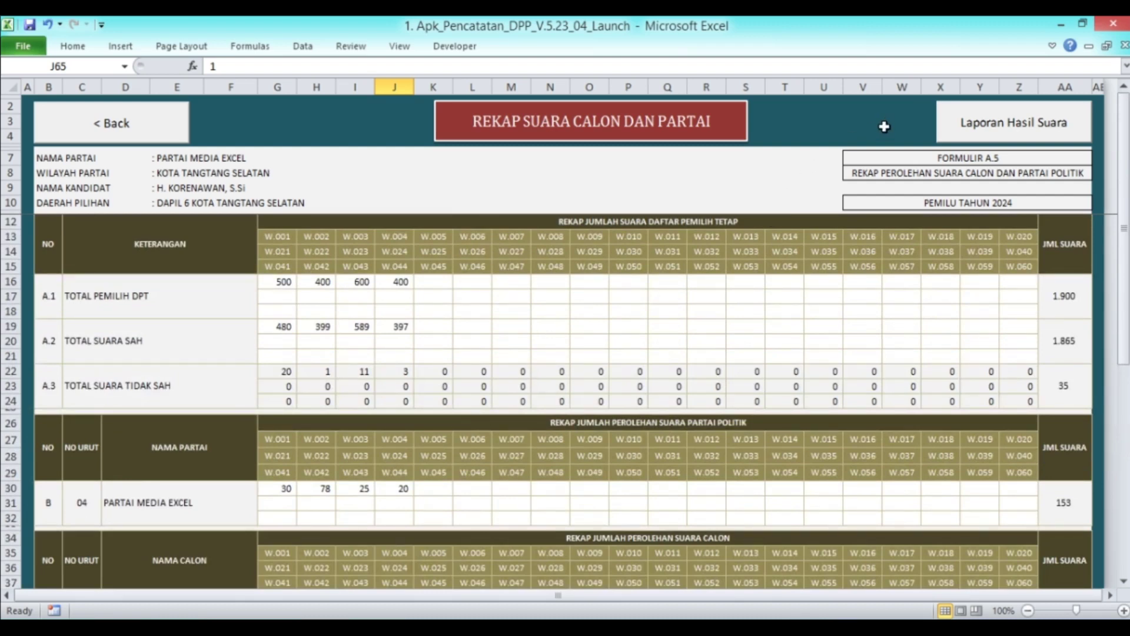
View the vote-results report, then go back to the recap's CALEG rows
left_click(959, 127)
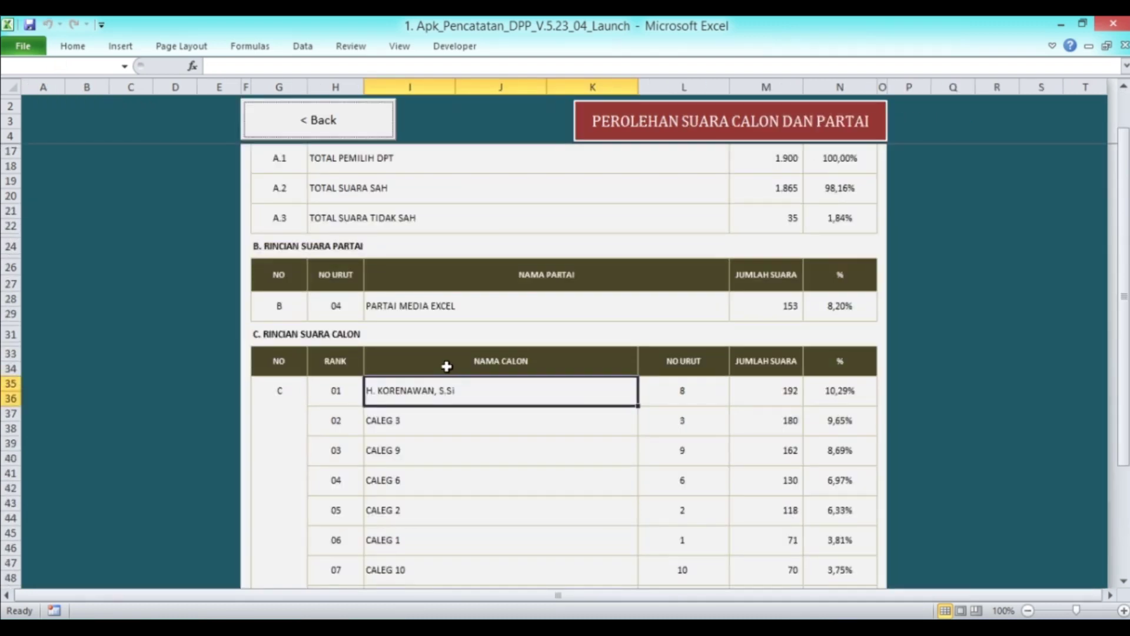
scroll(540, 359, "down", 3)
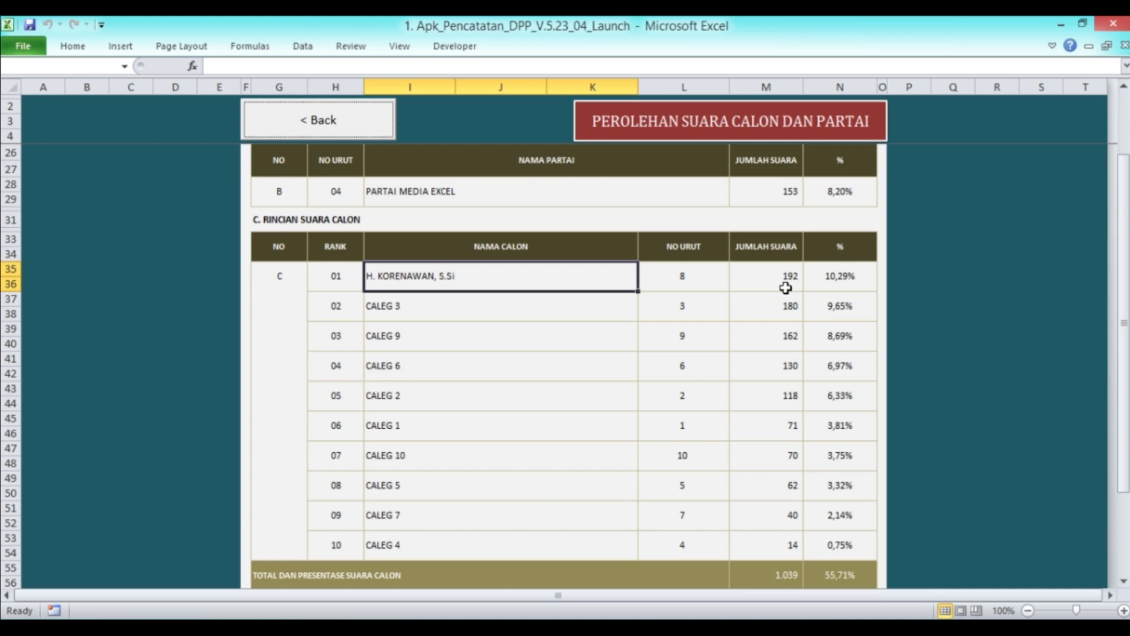
left_click(330, 126)
scroll(444, 392, "down", 5)
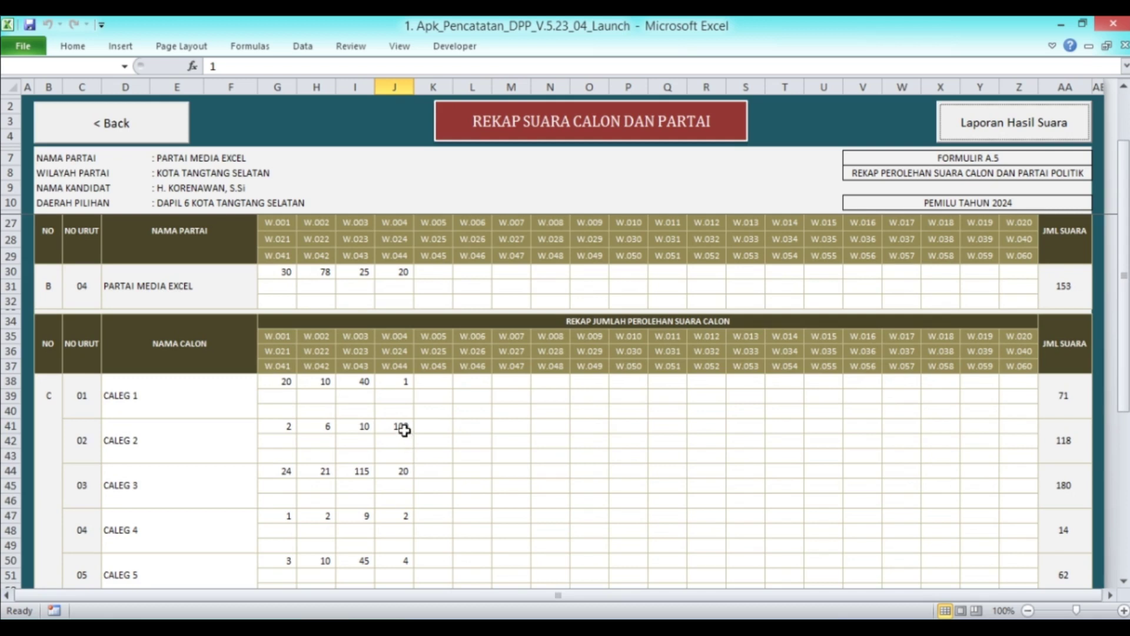
Change W.004 votes to 10 for CALEG 2 (J41) and 145 for CALEG 3 (J44)
left_click(403, 428)
key("Down")
key("Down")
key("Down")
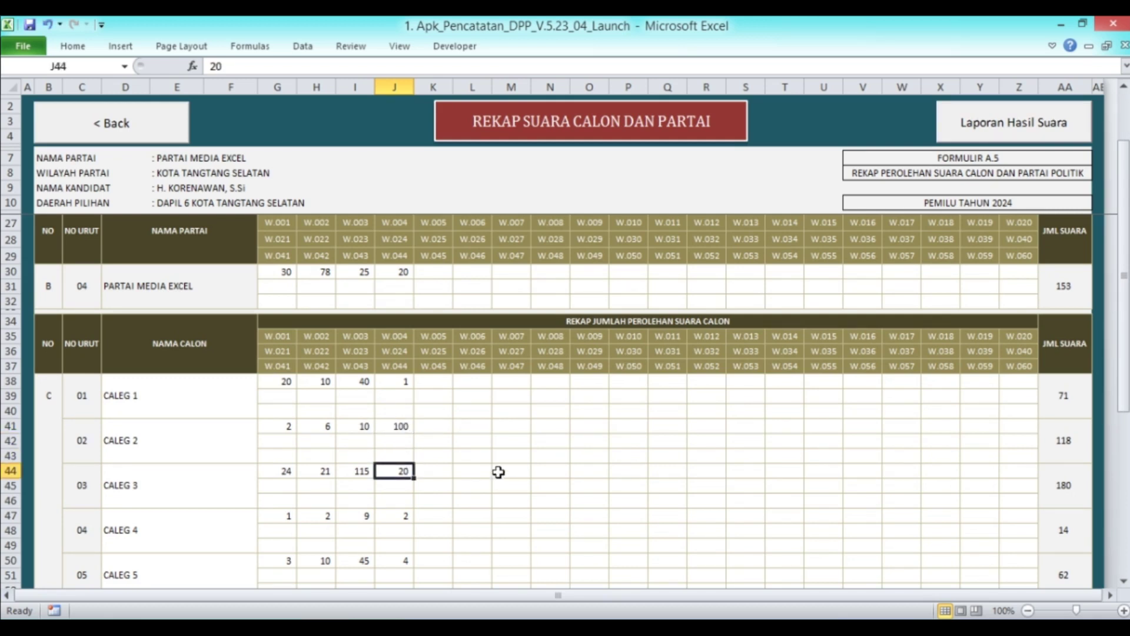
key("Up")
key("Up")
key("Up")
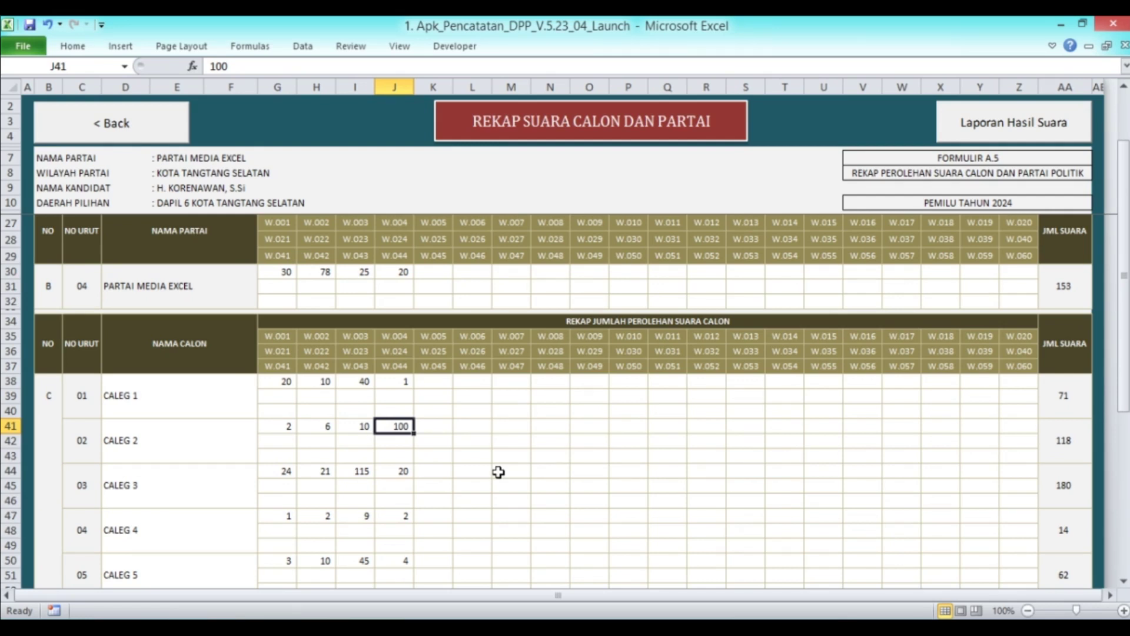
type("10")
key("Return")
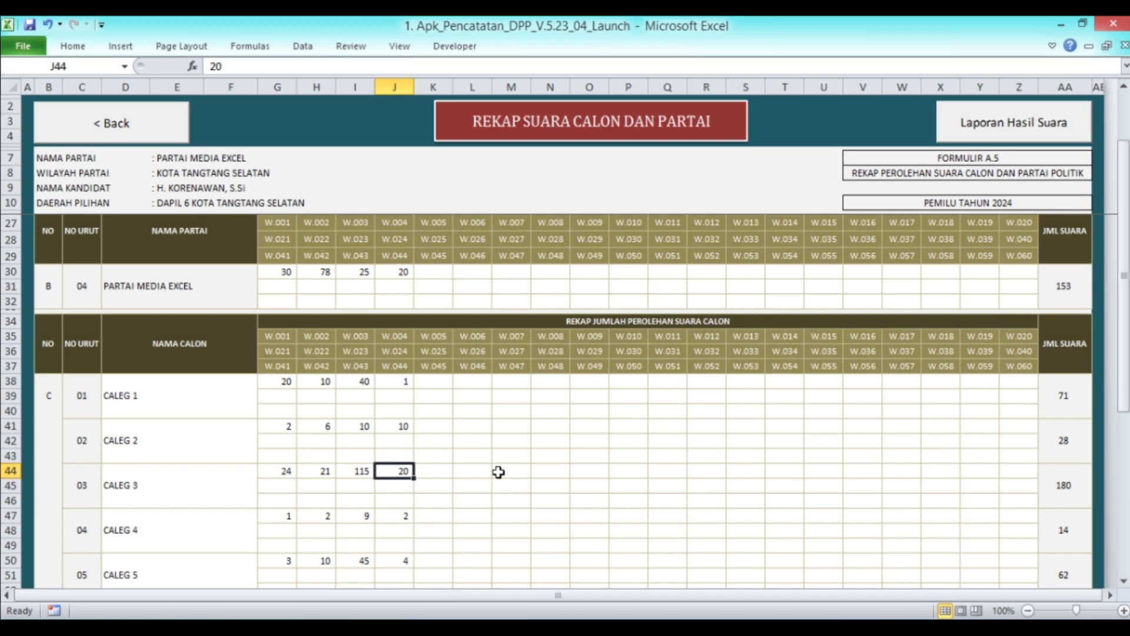
type("145")
key("Return")
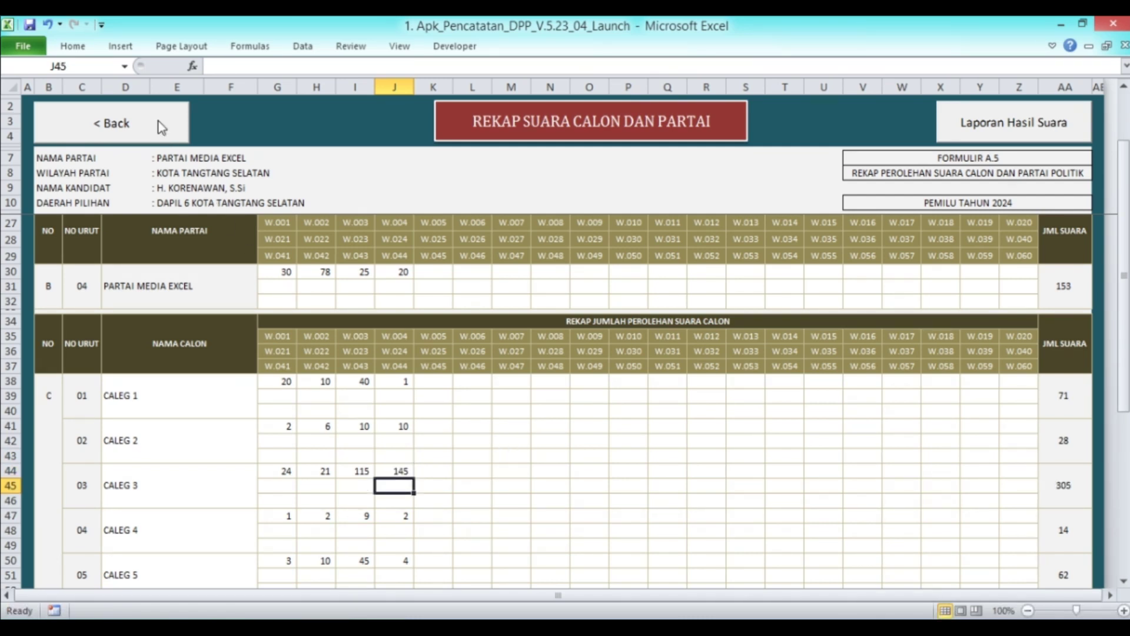
left_click(939, 129)
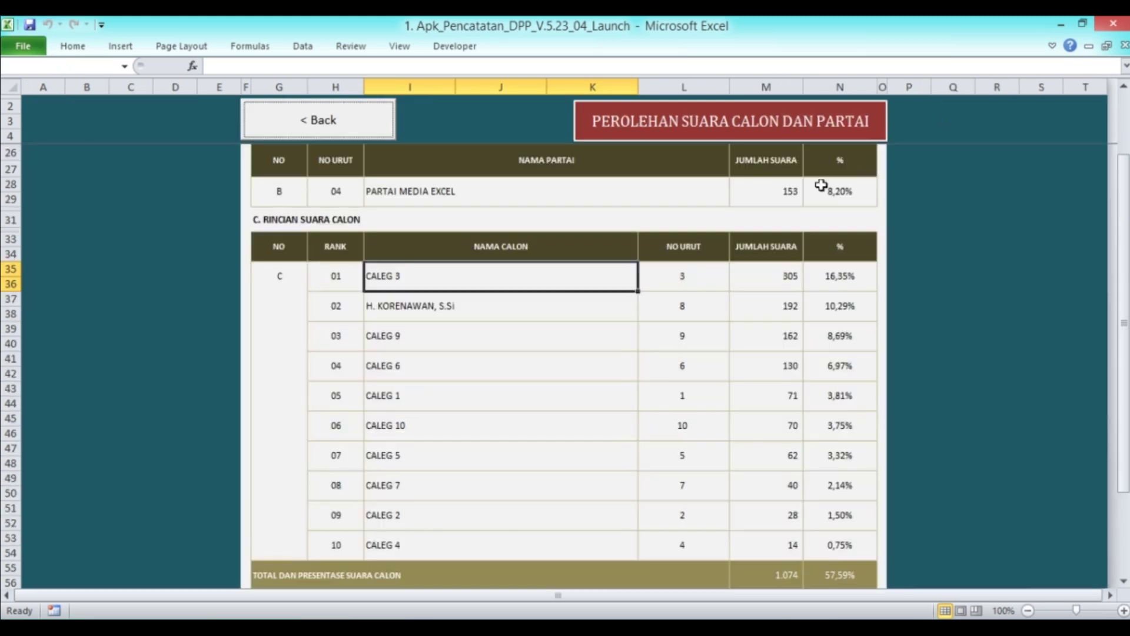
left_click(492, 309)
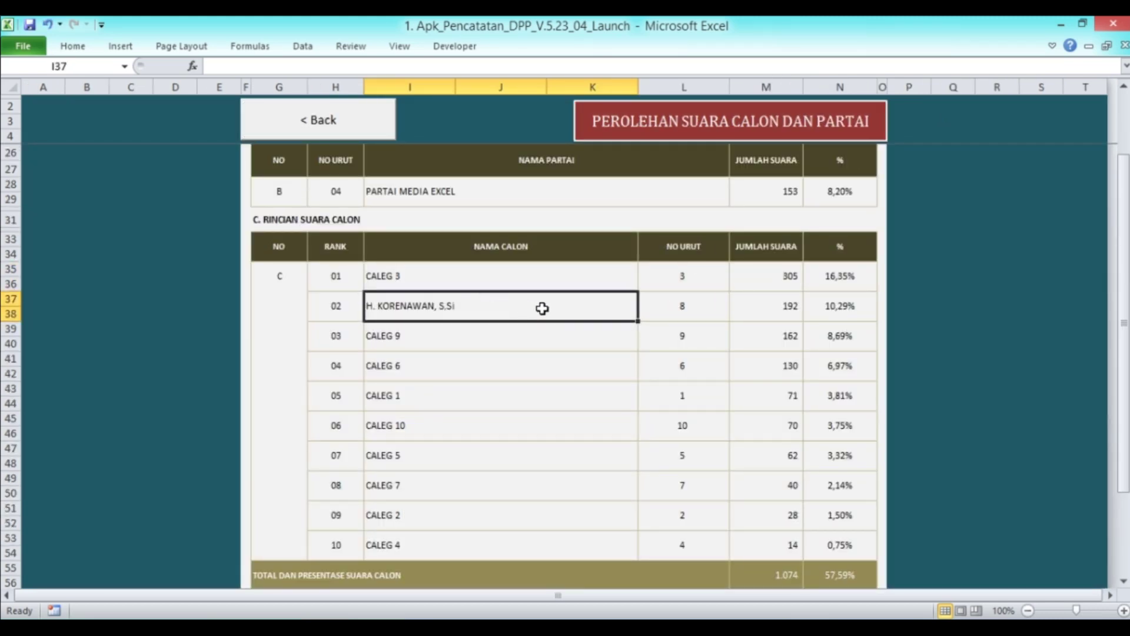
scroll(471, 329, "down", 3)
scroll(535, 328, "down", 3)
scroll(542, 328, "up", 12)
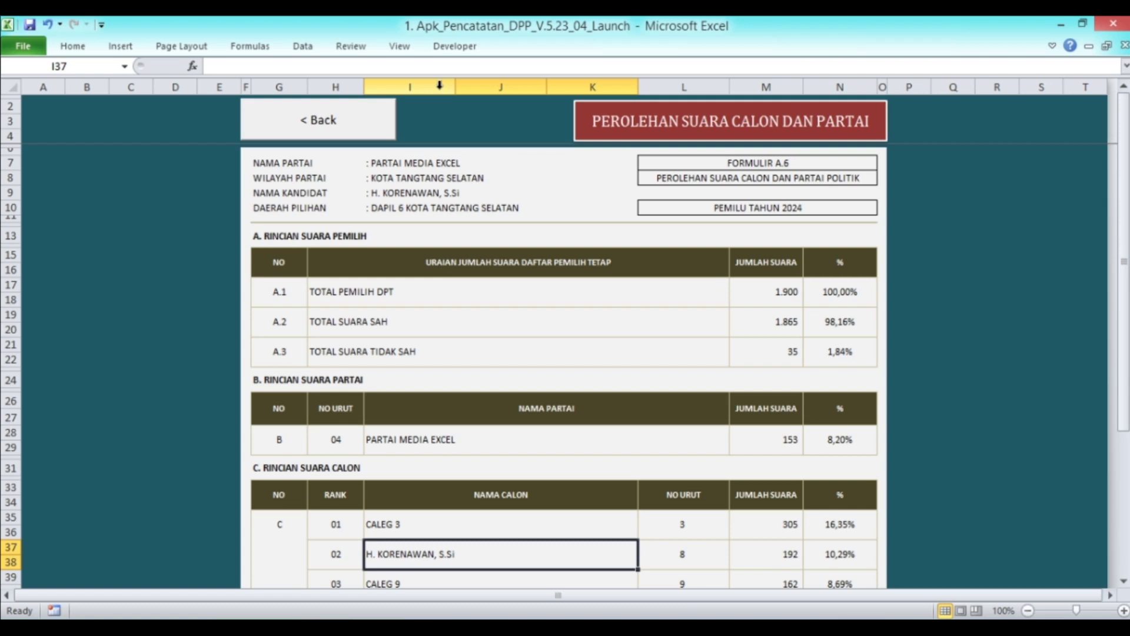
left_click(350, 127)
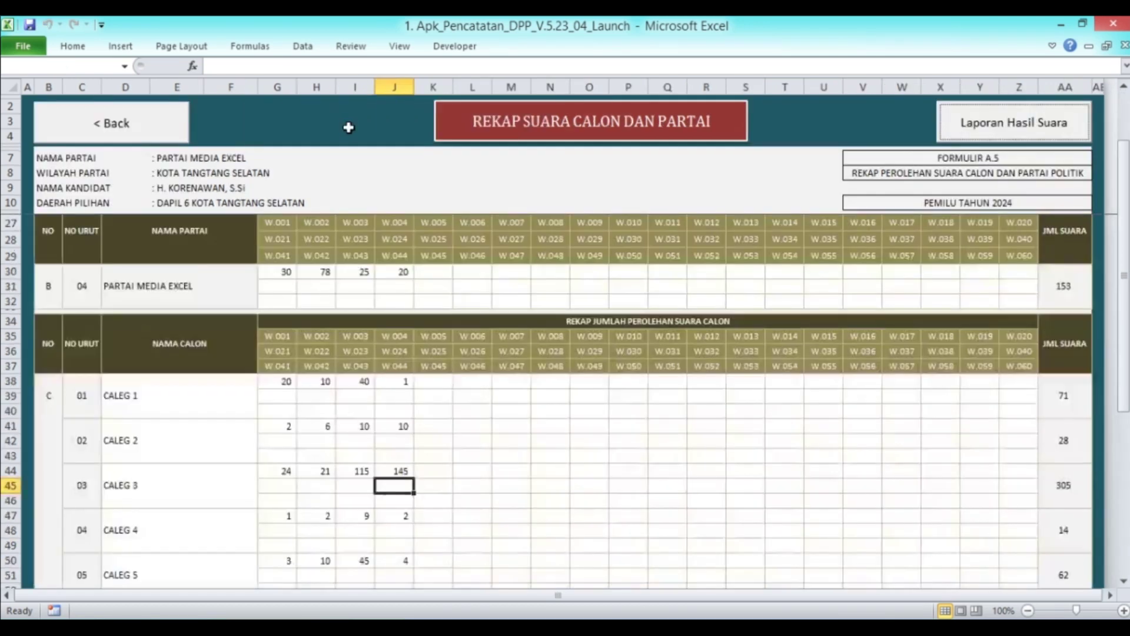
scroll(406, 239, "up", 5)
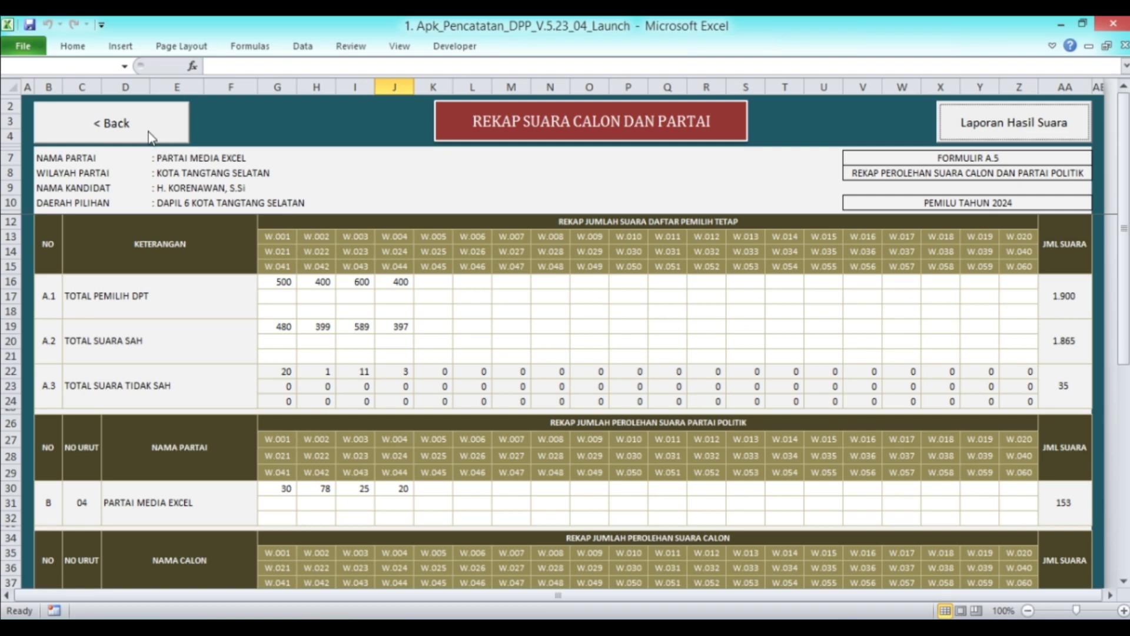
Open Form Isian Data Pemilih, scroll through the empty voter entry table, and return to the menu
left_click(148, 135)
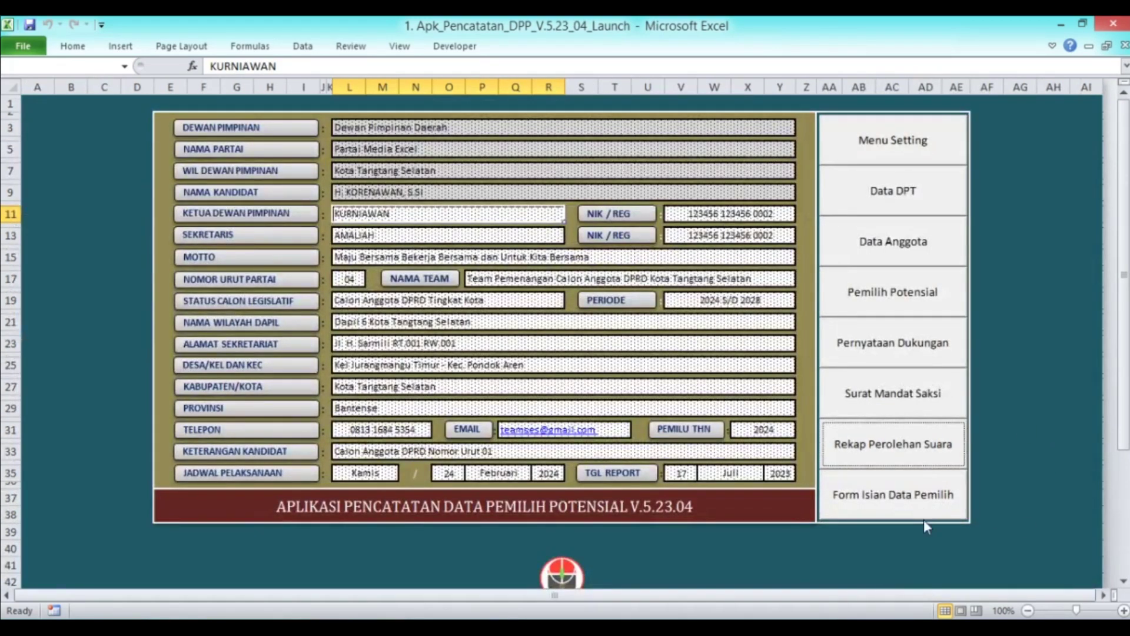
left_click(884, 504)
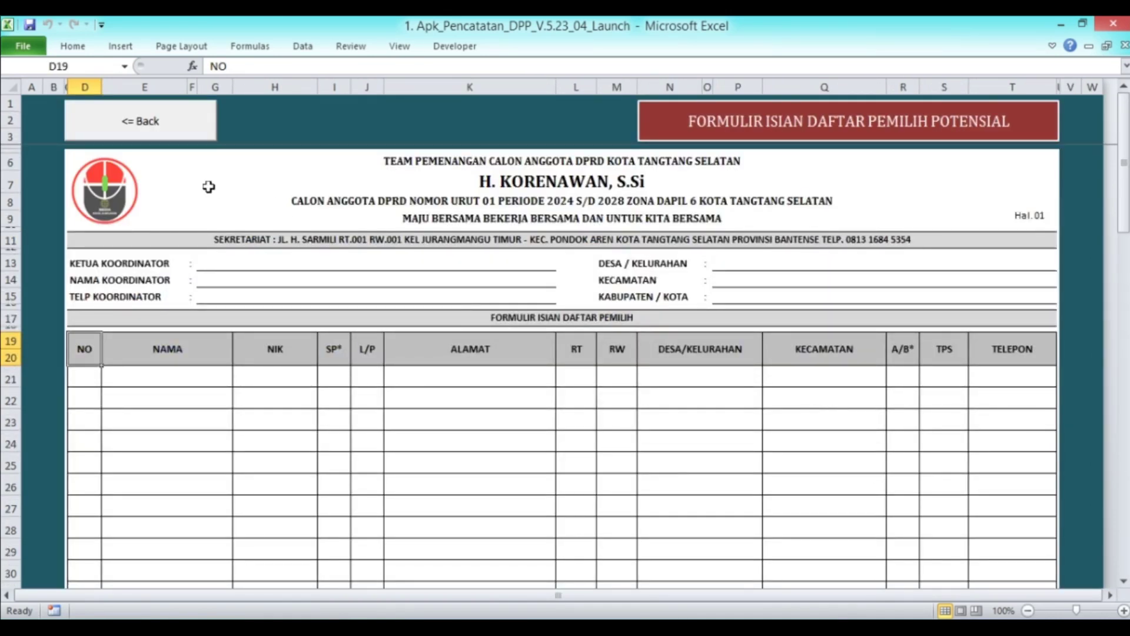
scroll(293, 196, "down", 1)
scroll(618, 250, "down", 9)
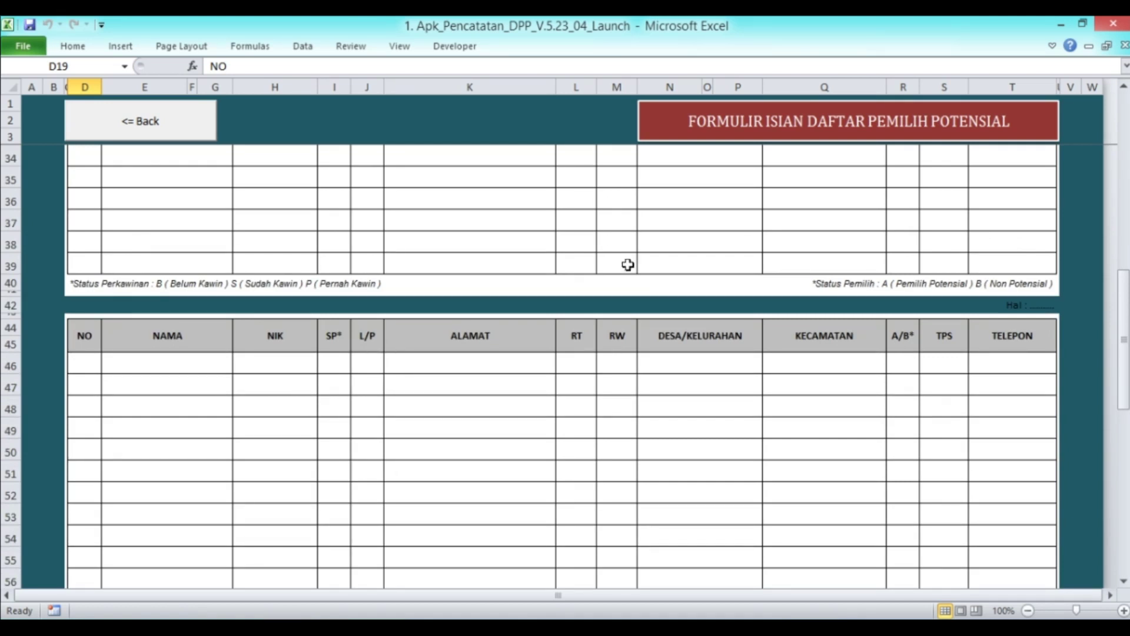
scroll(625, 267, "down", 8)
scroll(631, 232, "up", 5)
scroll(631, 233, "up", 12)
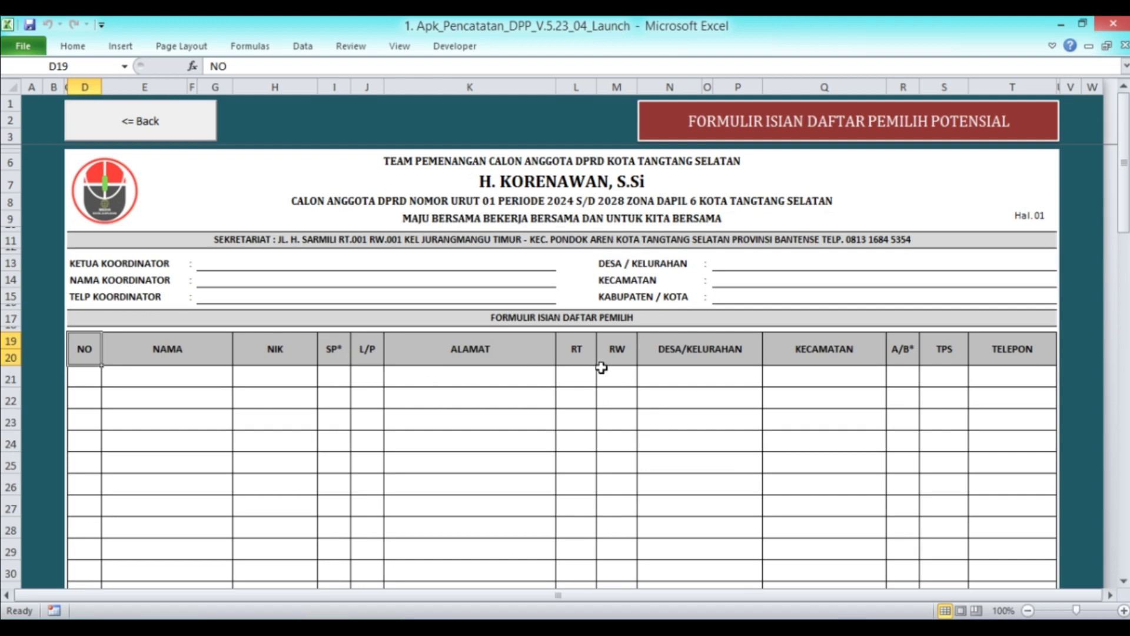
scroll(522, 374, "down", 2)
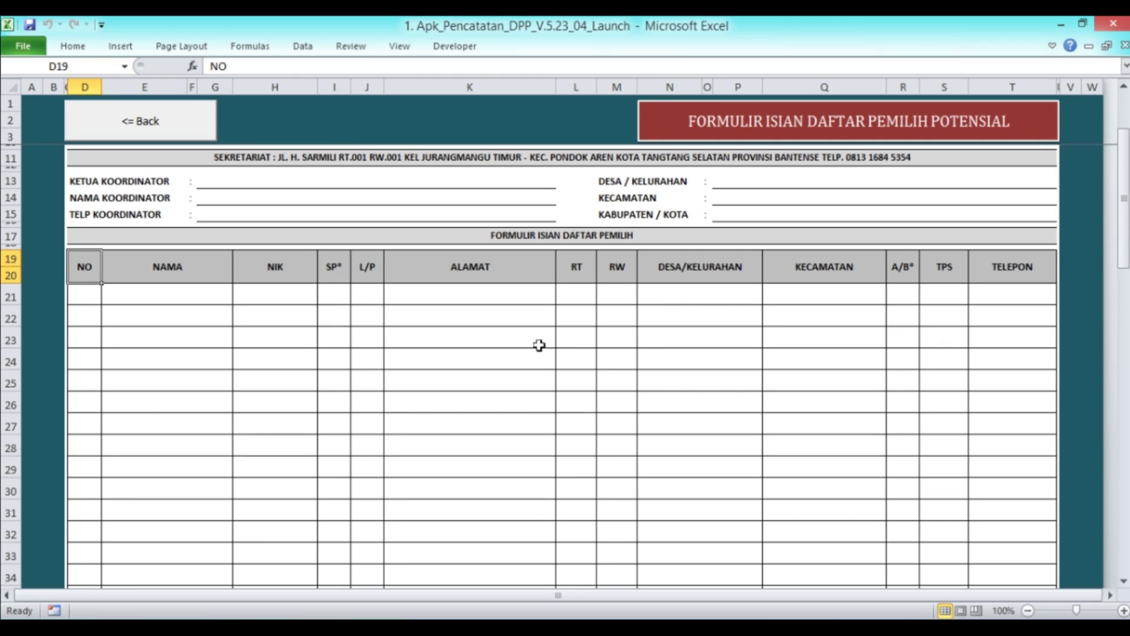
scroll(539, 345, "down", 2)
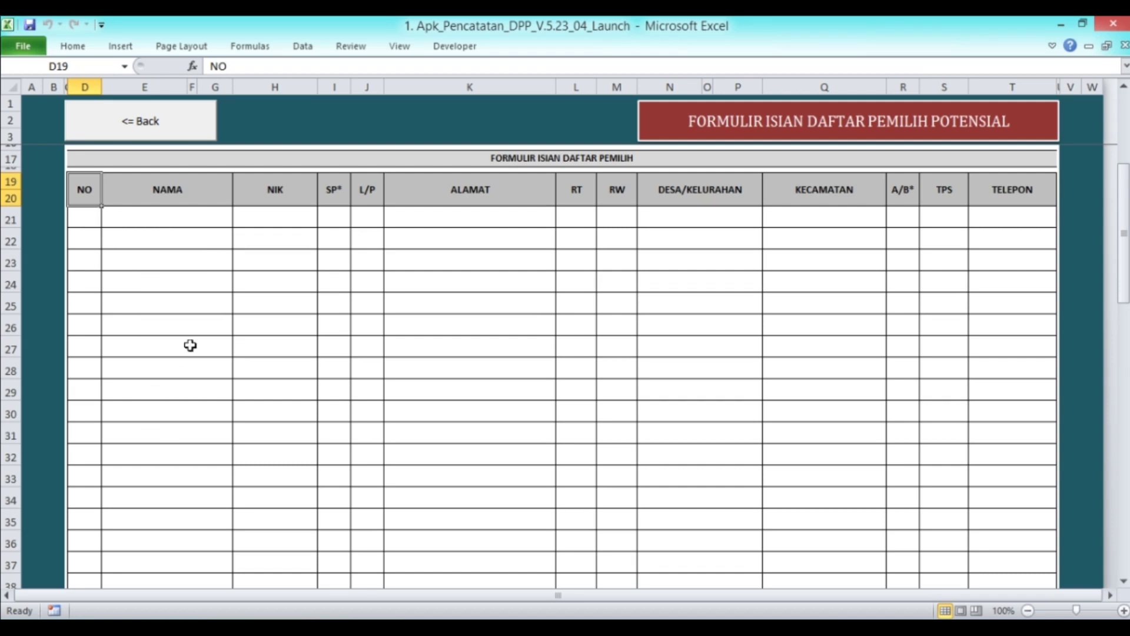
scroll(224, 259, "up", 2)
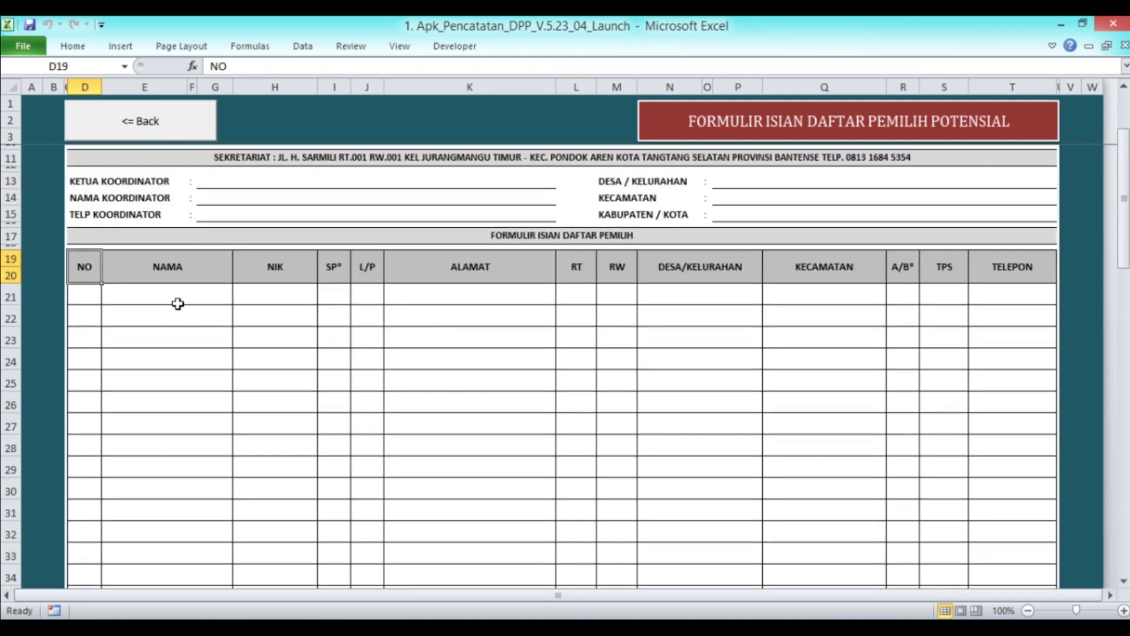
scroll(186, 312, "up", 2)
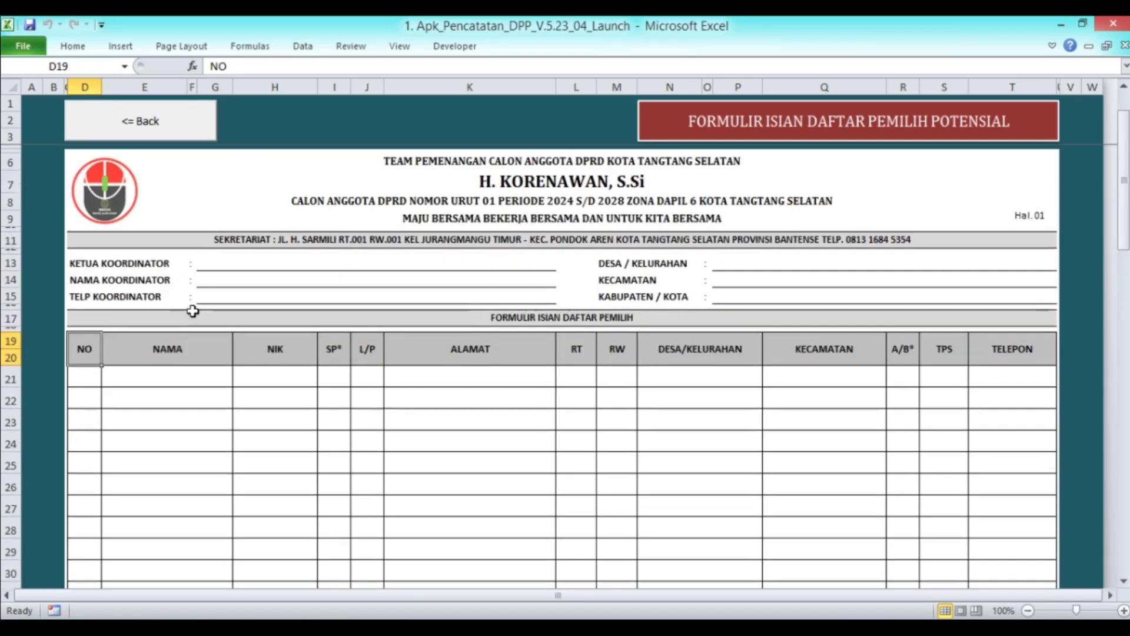
left_click(141, 126)
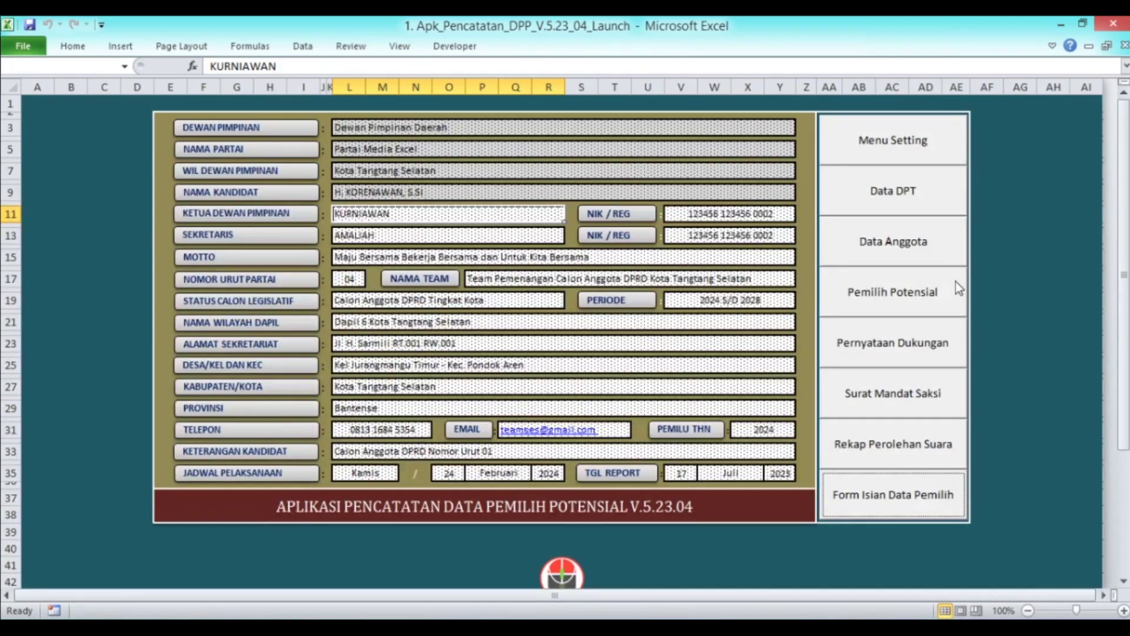
left_click(912, 302)
scroll(358, 342, "down", 4)
scroll(357, 344, "up", 4)
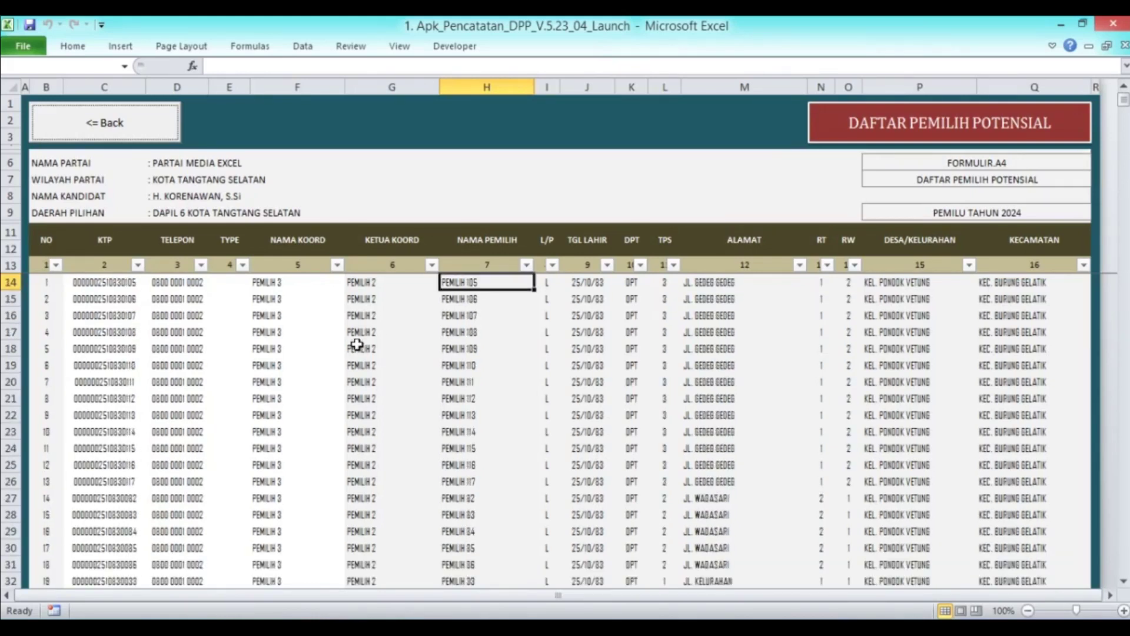
left_click(99, 283)
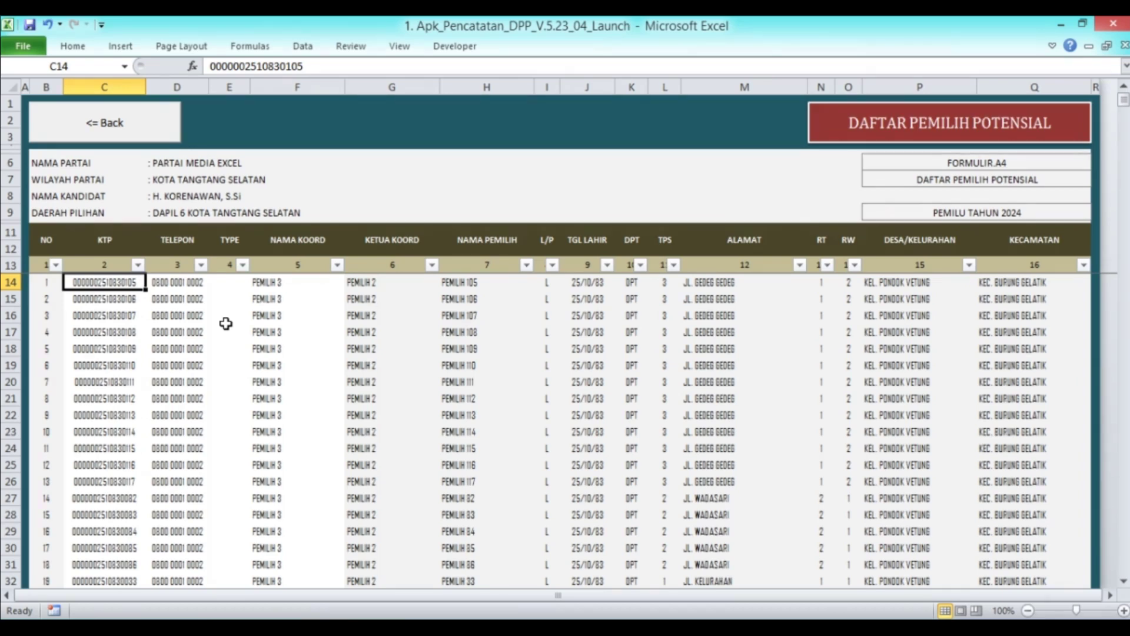
left_click(125, 131)
left_click(888, 192)
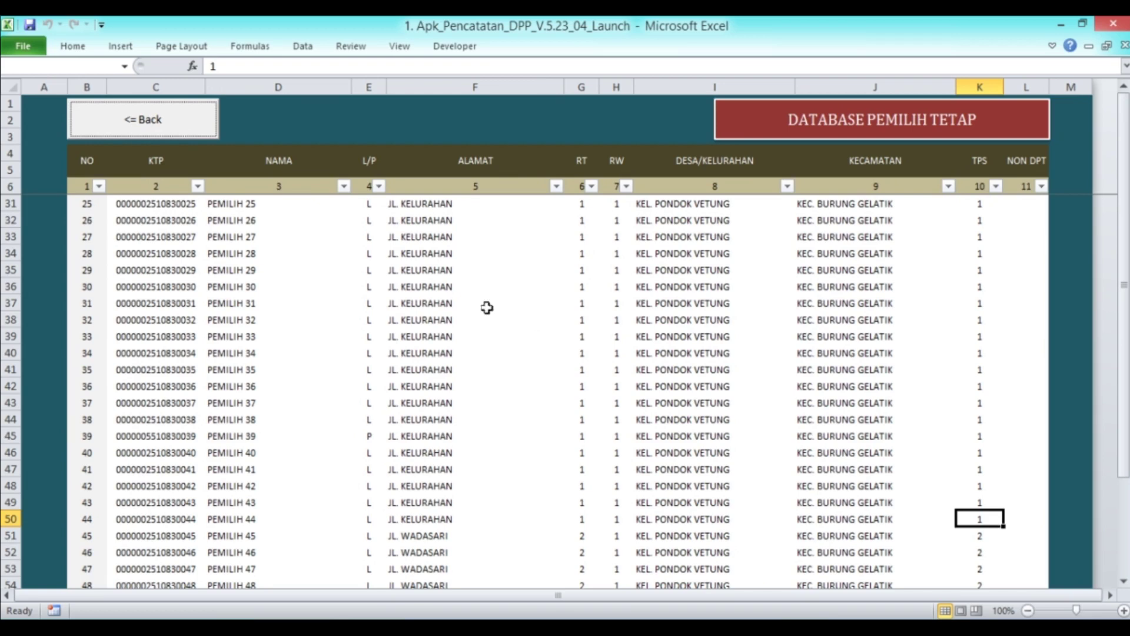
left_click(178, 268)
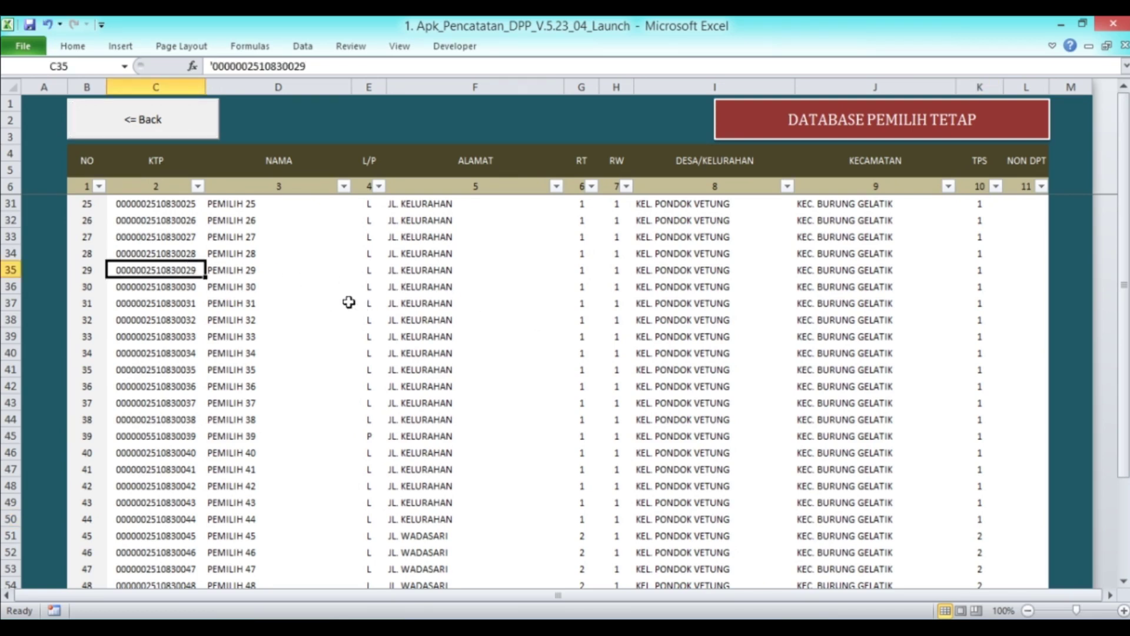
left_click(184, 123)
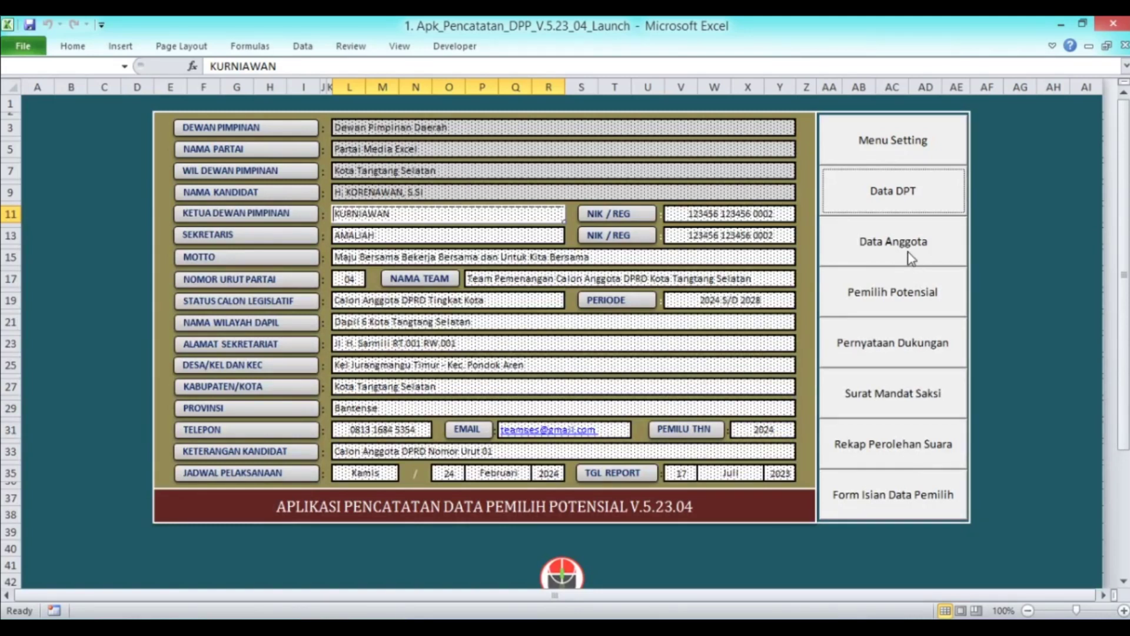
Open the Ketua Koordinator list, inspect the first coordinator's KTP number, and return to the dashboard
left_click(910, 257)
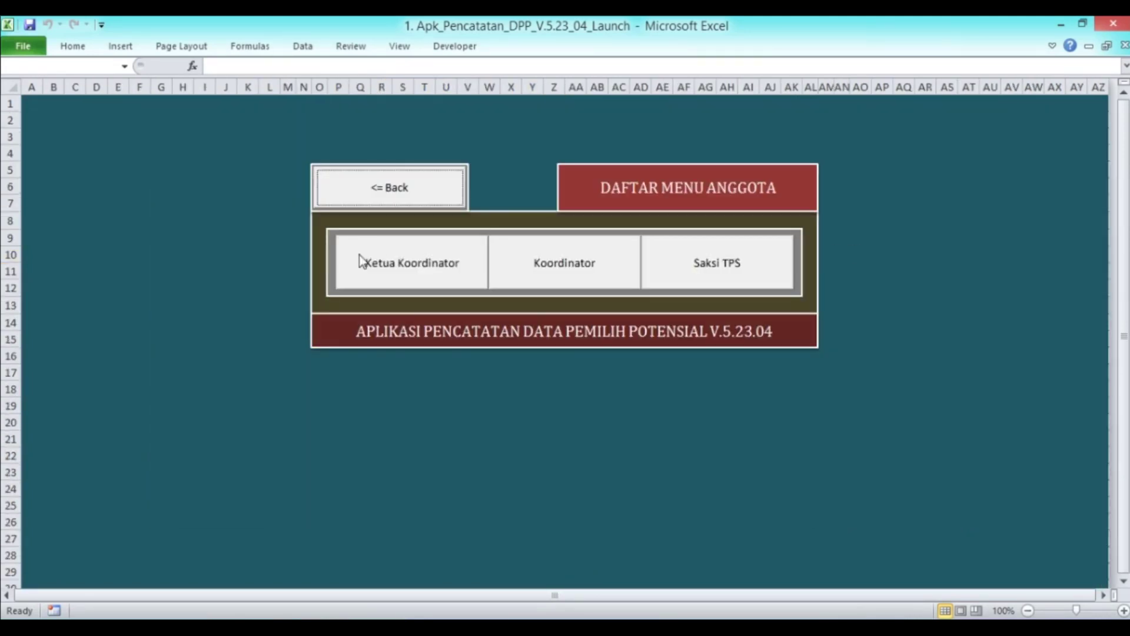
left_click(430, 266)
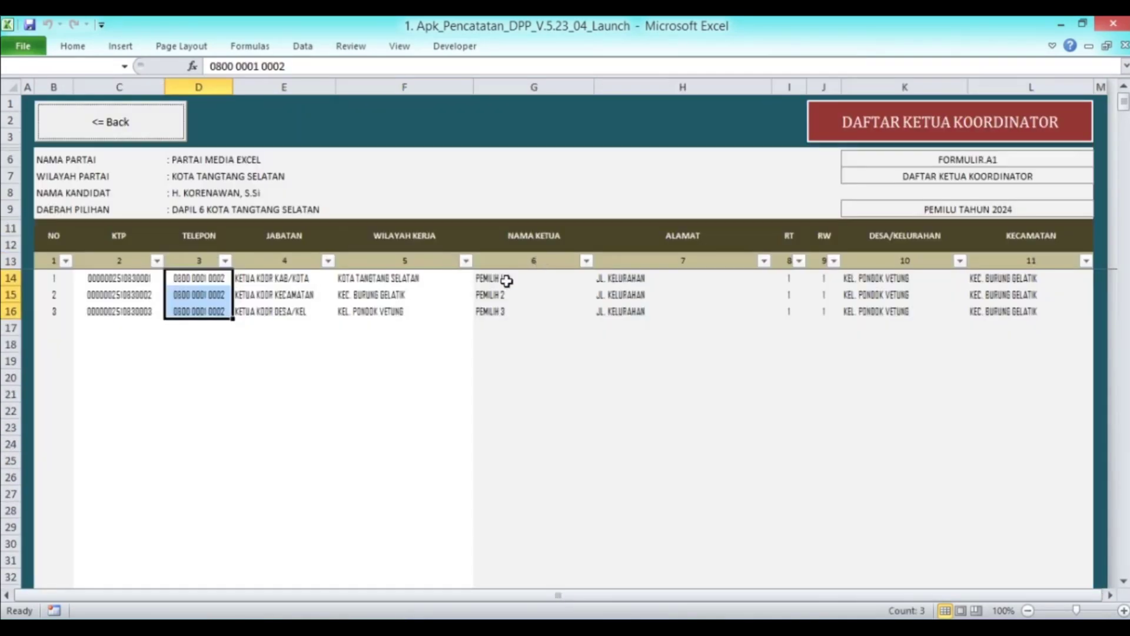
left_click(140, 281)
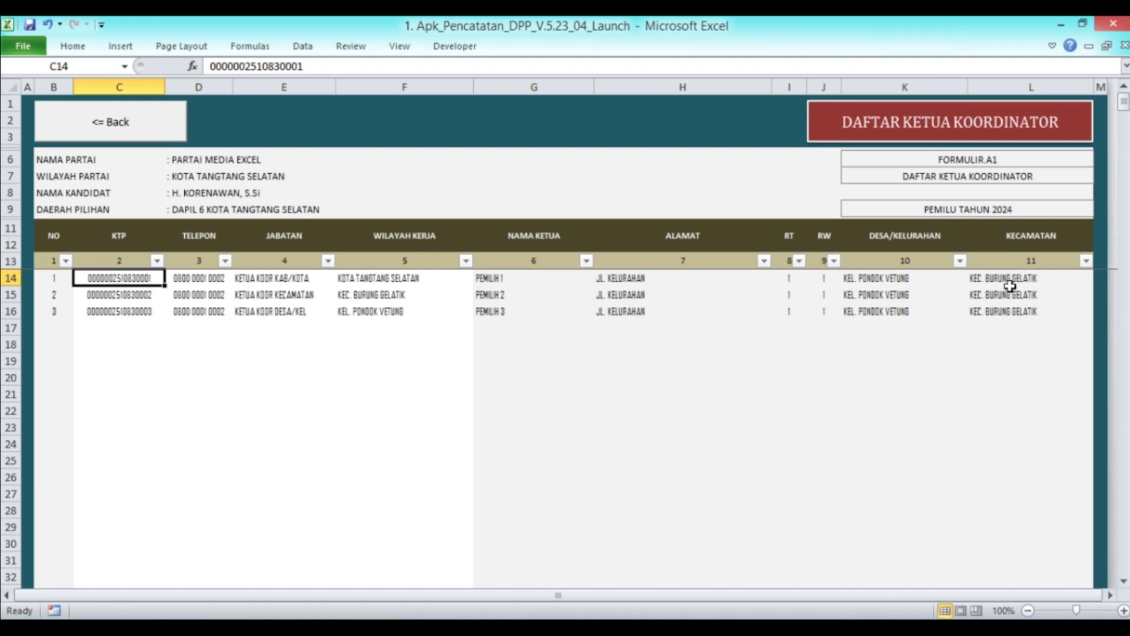
left_click(128, 137)
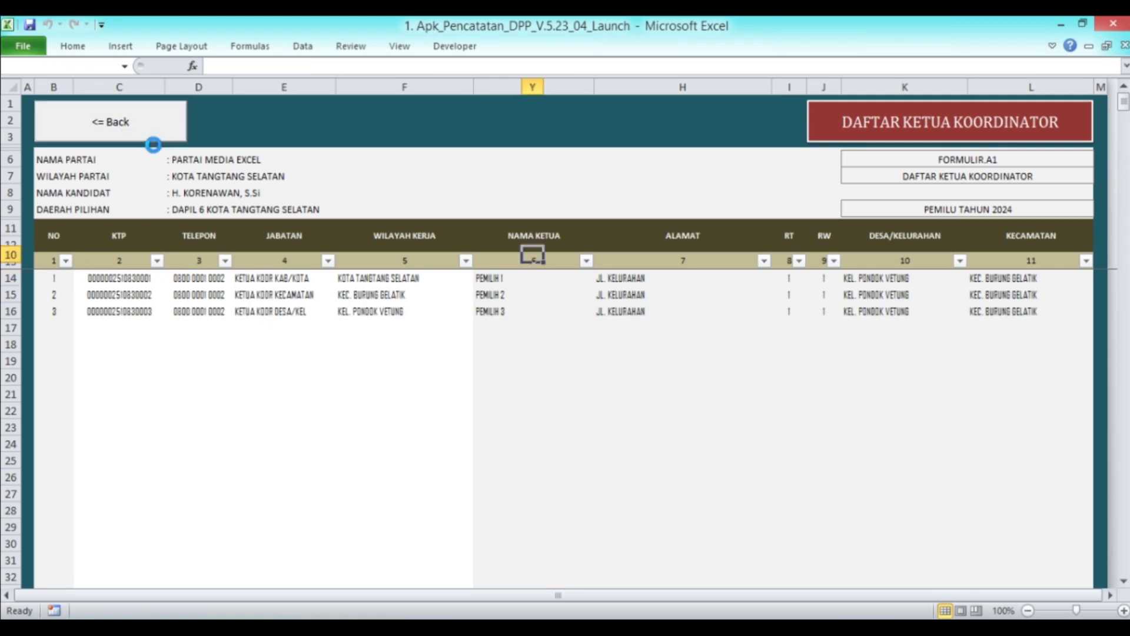
left_click(398, 194)
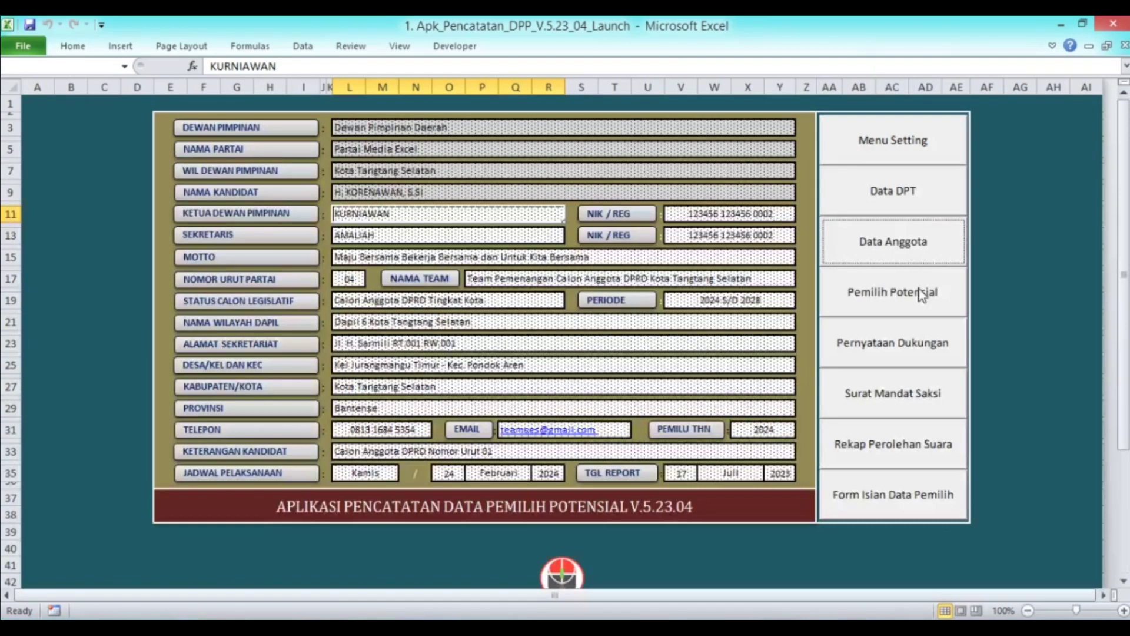
Filter DAFTAR KETUA KOORDINATOR's work-area column to exclude (Blanks), leaving three leaders
left_click(904, 242)
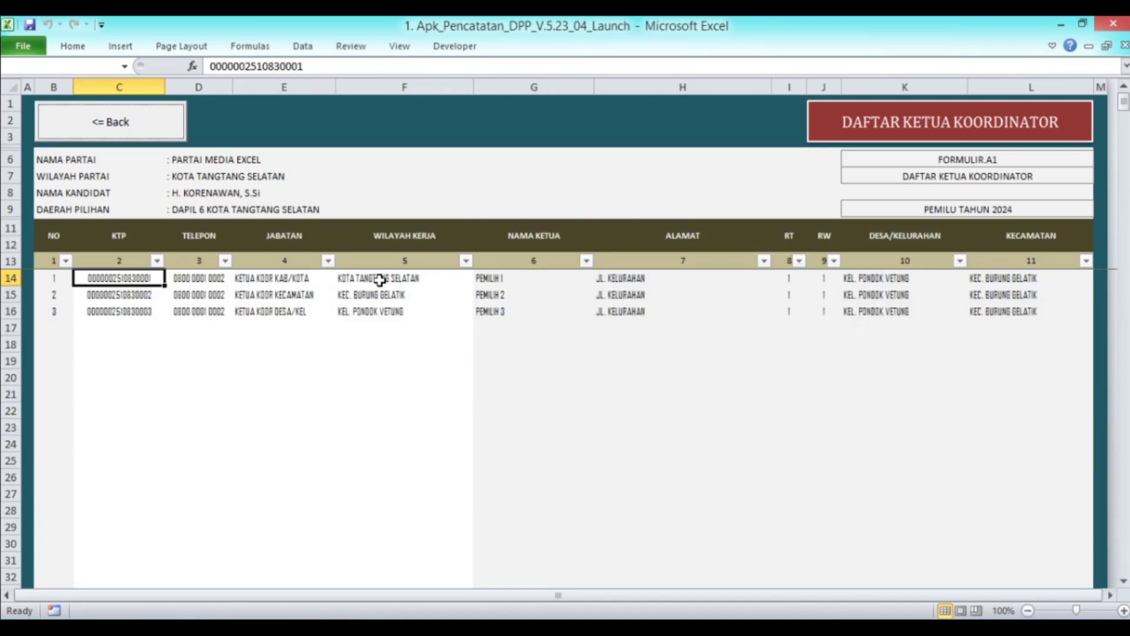
left_click(466, 261)
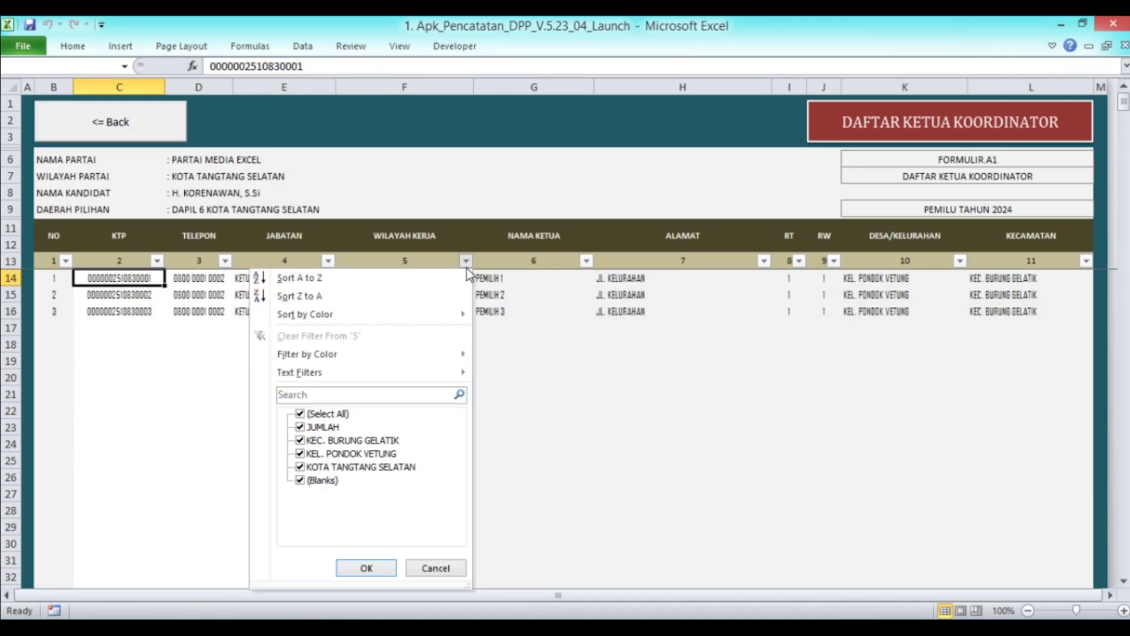
left_click(318, 481)
left_click(367, 568)
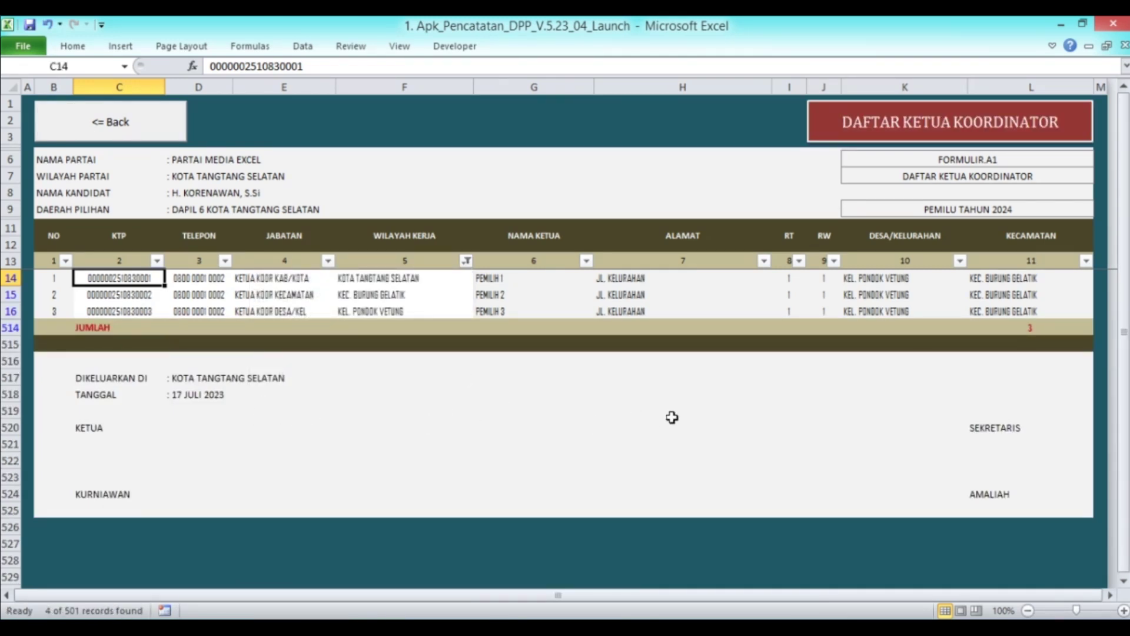
left_click(120, 138)
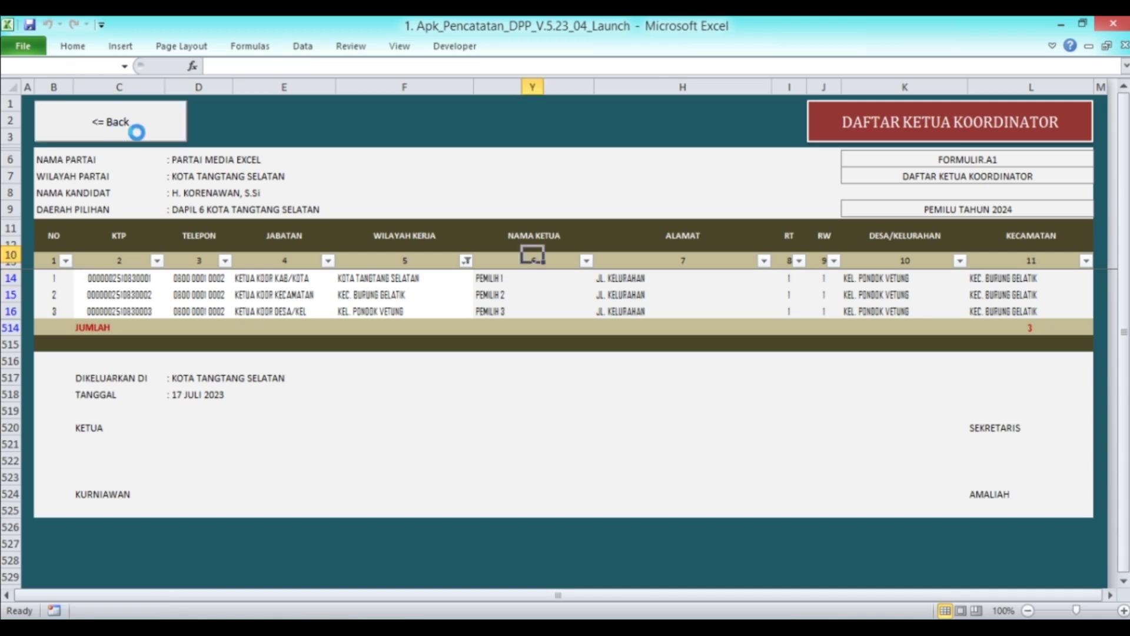
Filter DAFTAR ANGGOTA KOORDINATOR's NAMA KOORDINATOR column to exclude (Blanks), leaving six coordinators
left_click(602, 270)
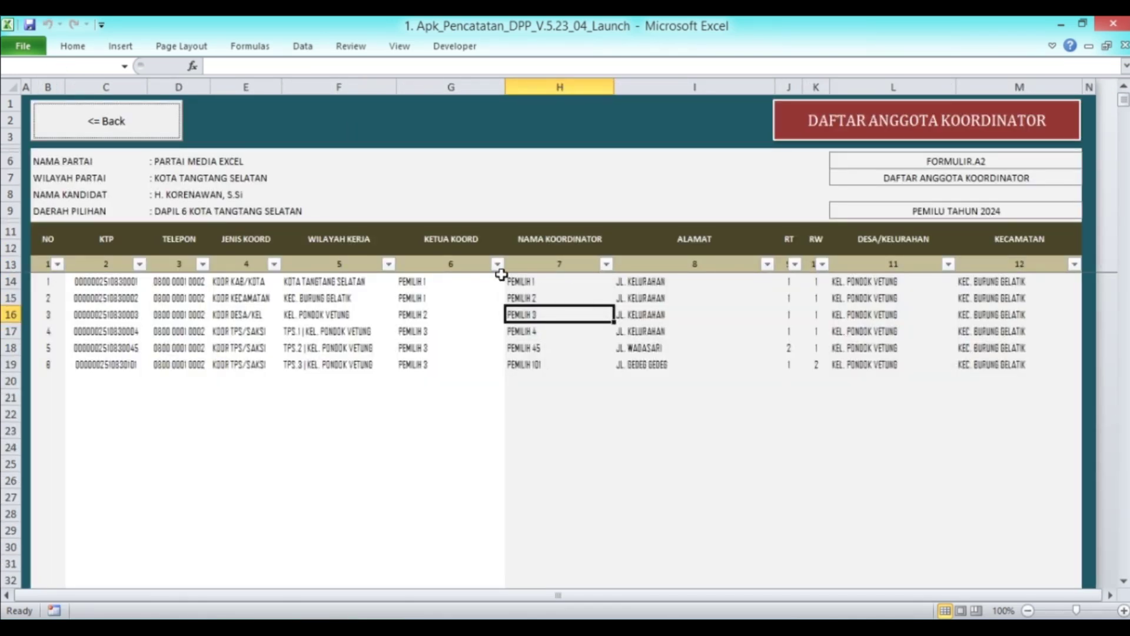
left_click(606, 264)
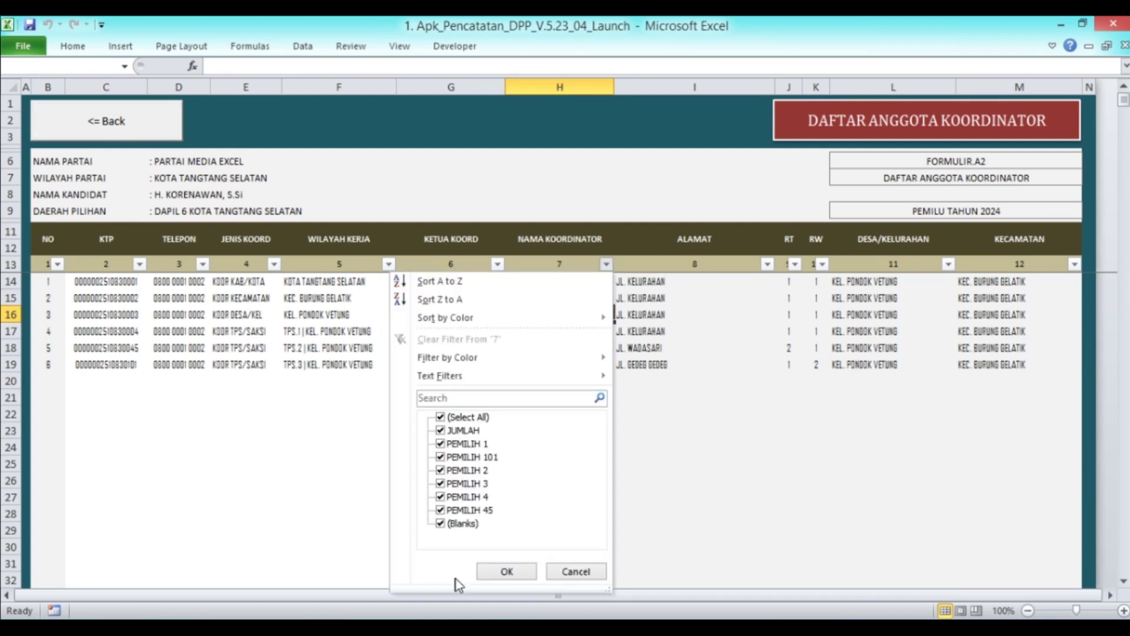
left_click(517, 565)
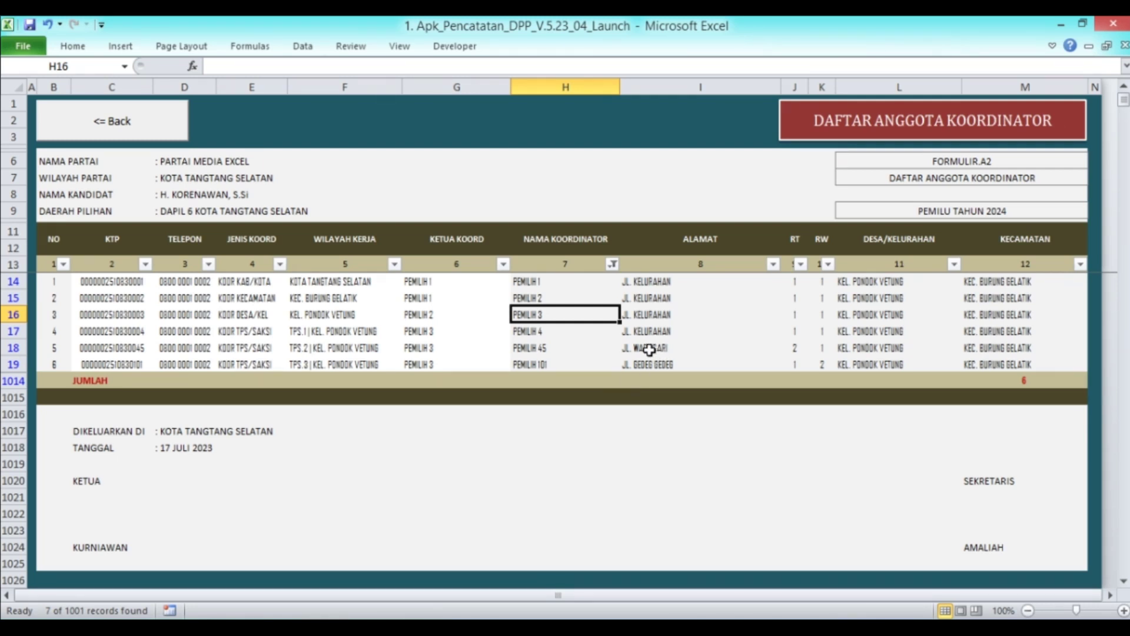
left_click(954, 265)
left_click(956, 272)
left_click(126, 127)
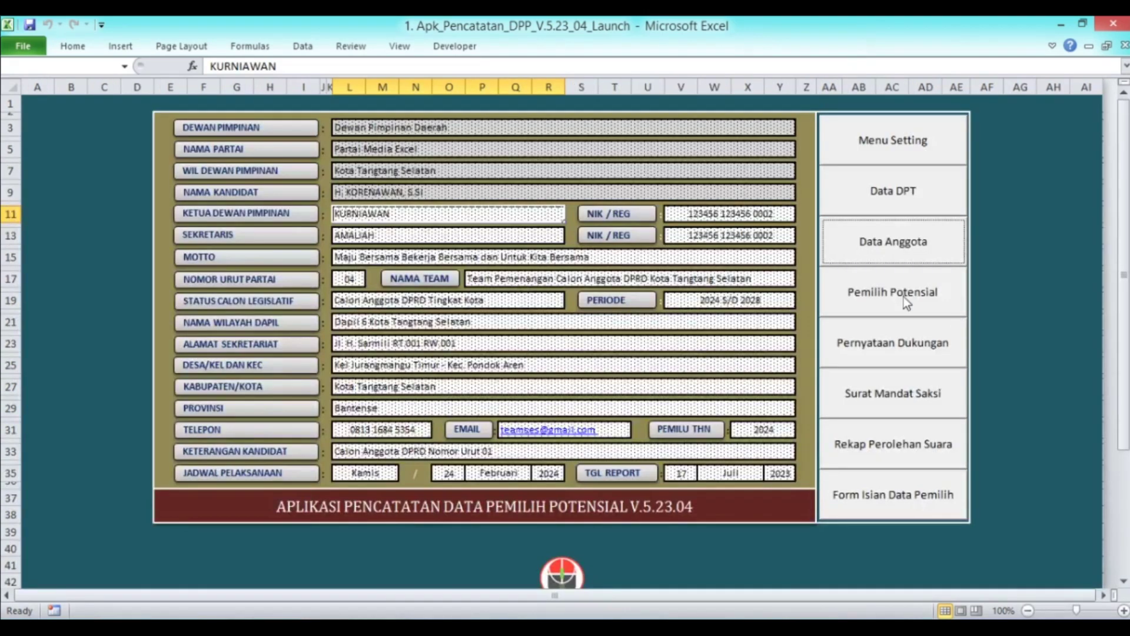
In Pemilih Potensial, exclude (Blanks) from the TPS filter, leaving 30 voters above the JUMLAH row
left_click(907, 297)
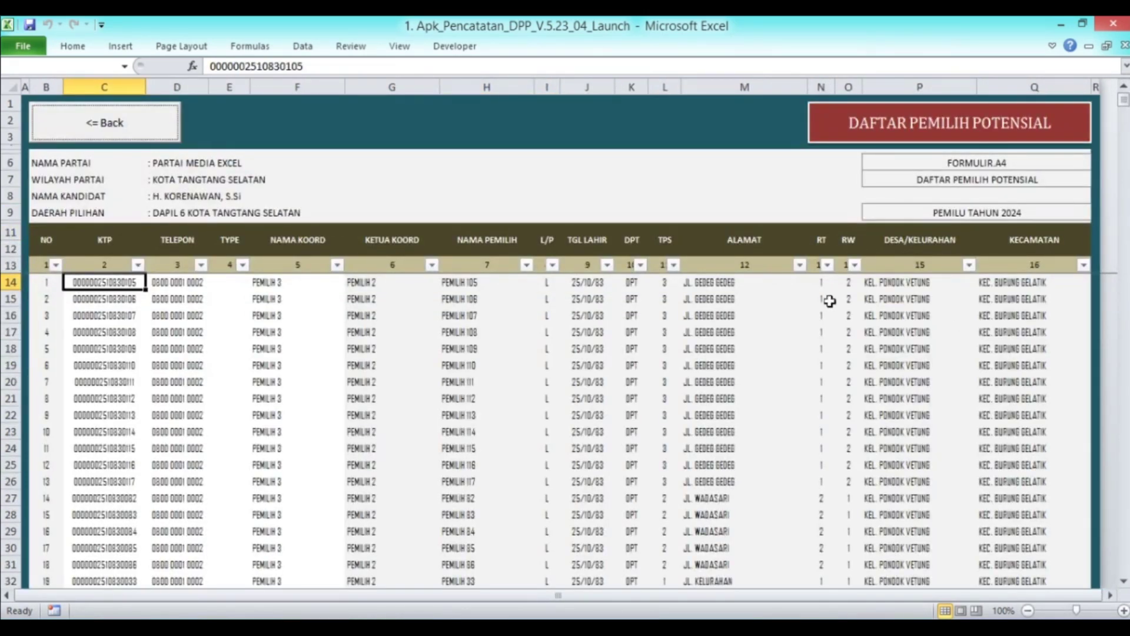
left_click(676, 266)
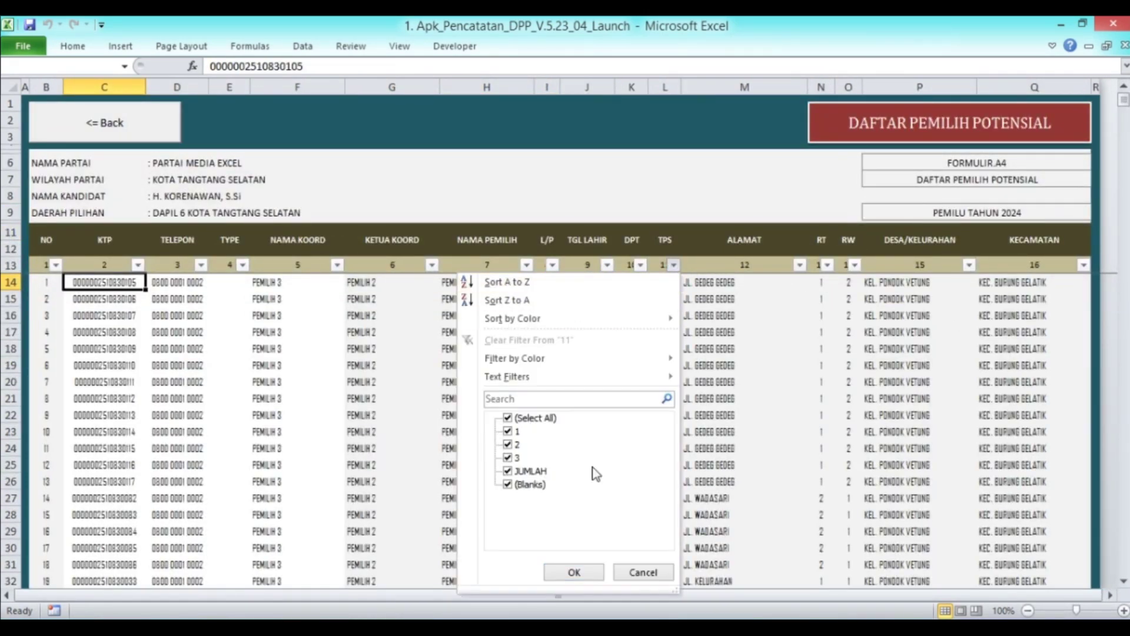
left_click(527, 484)
left_click(568, 569)
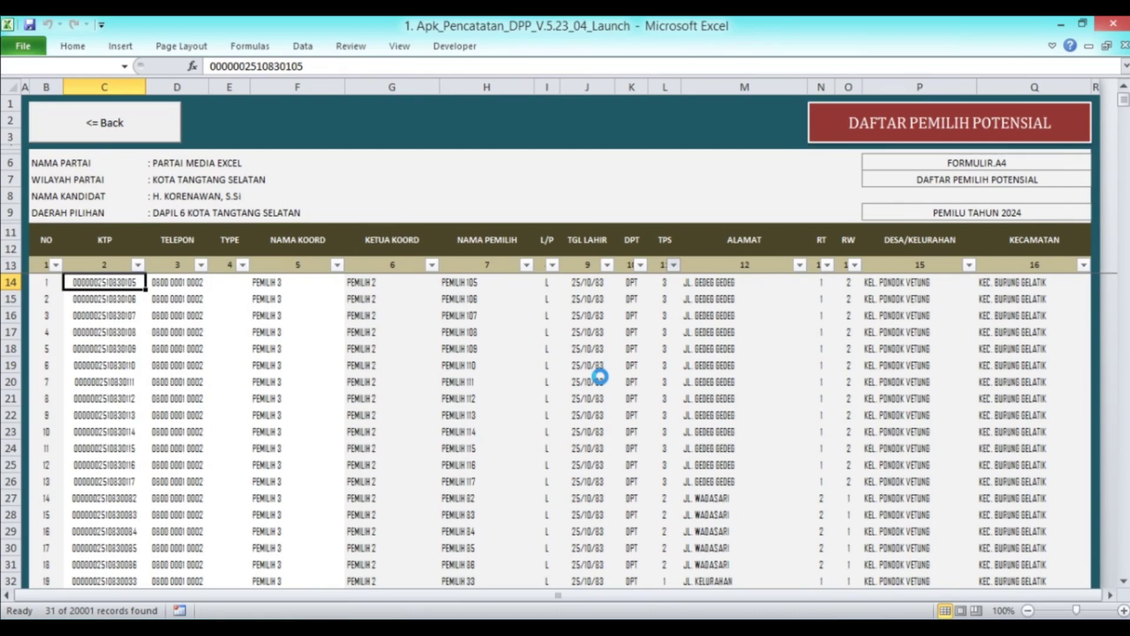
scroll(600, 376, "down", 6)
scroll(600, 376, "down", 4)
scroll(369, 454, "up", 3)
scroll(553, 404, "down", 3)
scroll(555, 407, "up", 7)
scroll(555, 406, "up", 3)
scroll(661, 353, "down", 4)
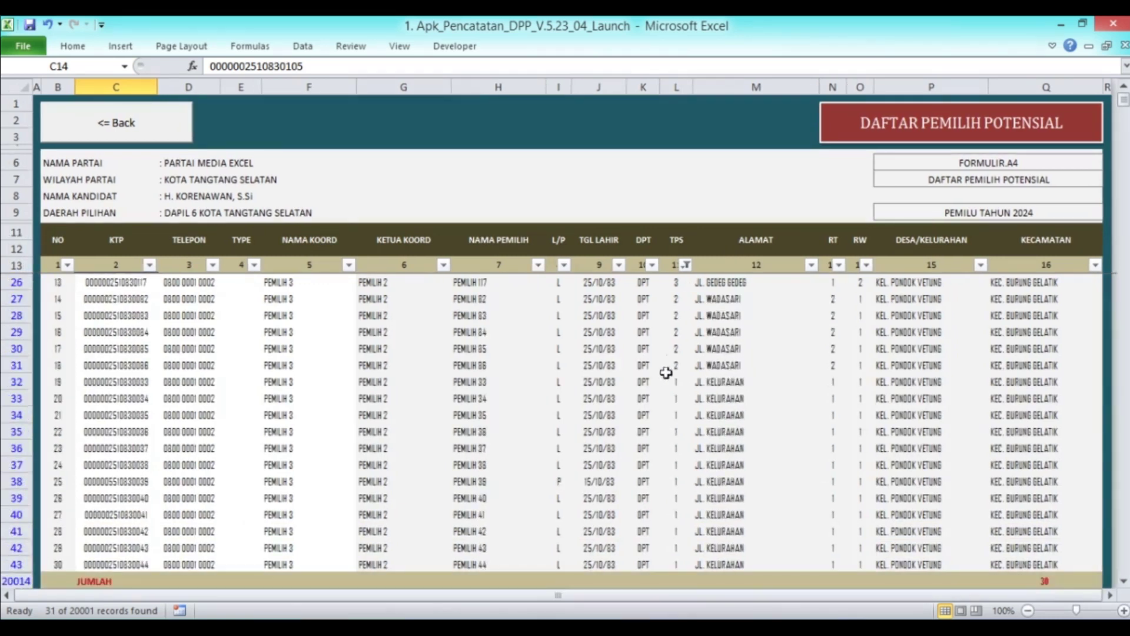
scroll(686, 414, "up", 4)
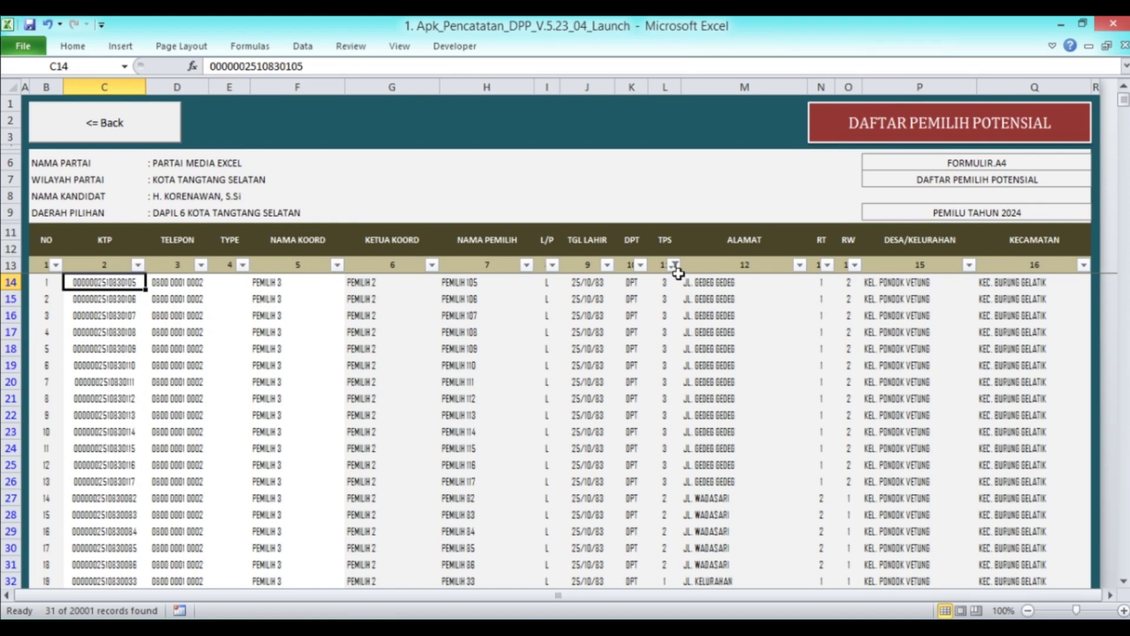
Filter the TPS column to show only polling station 3 (13 voters)
left_click(675, 265)
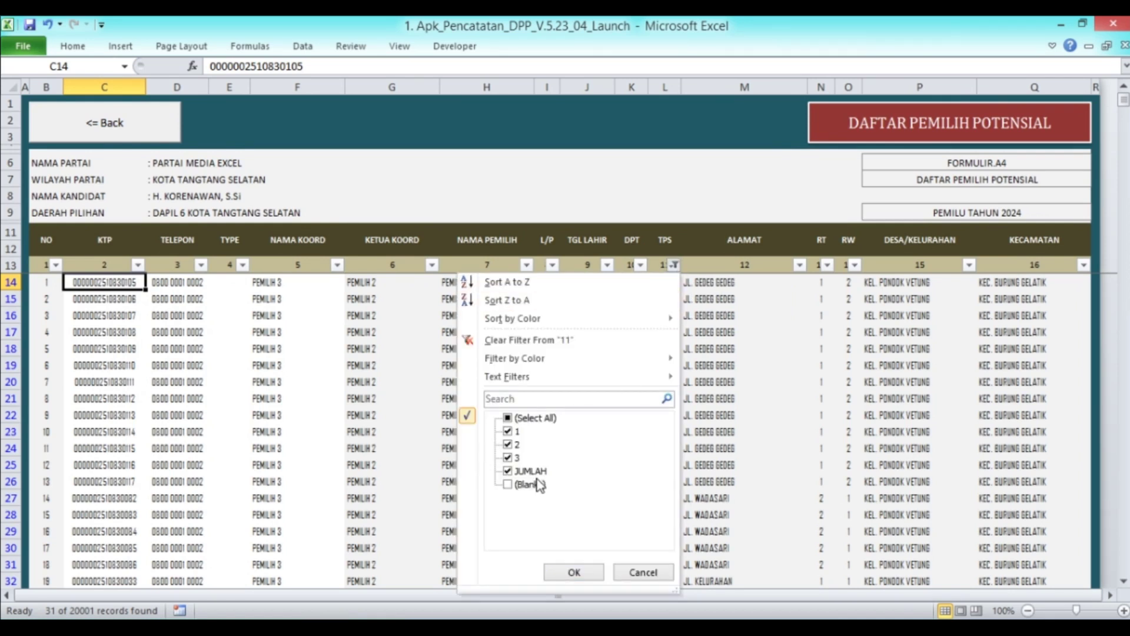
left_click(507, 431)
left_click(508, 445)
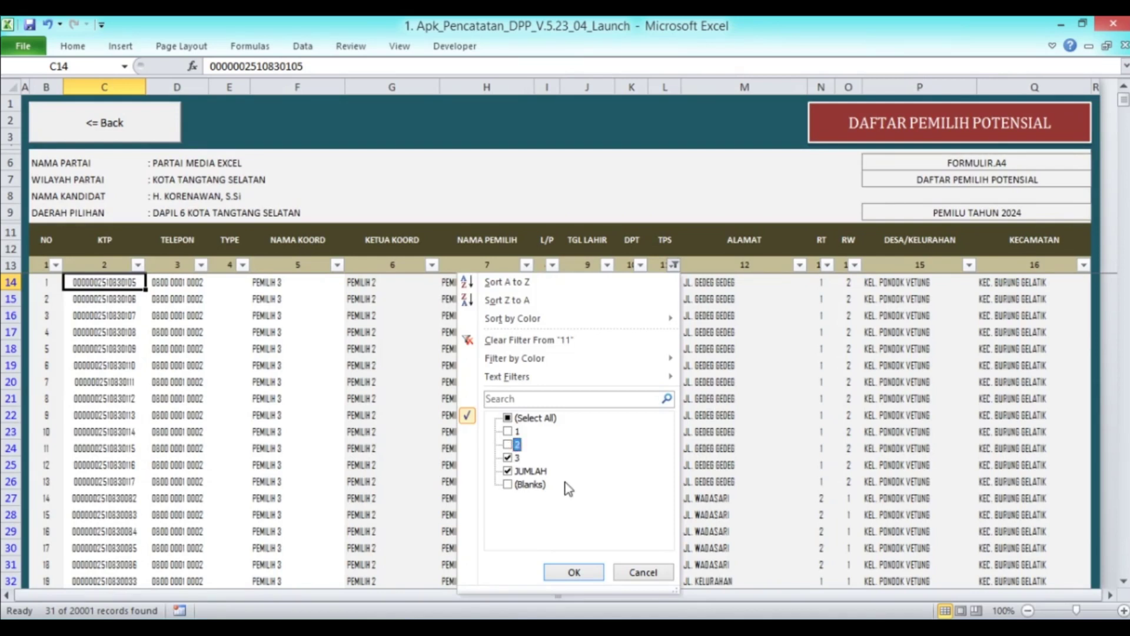
left_click(572, 571)
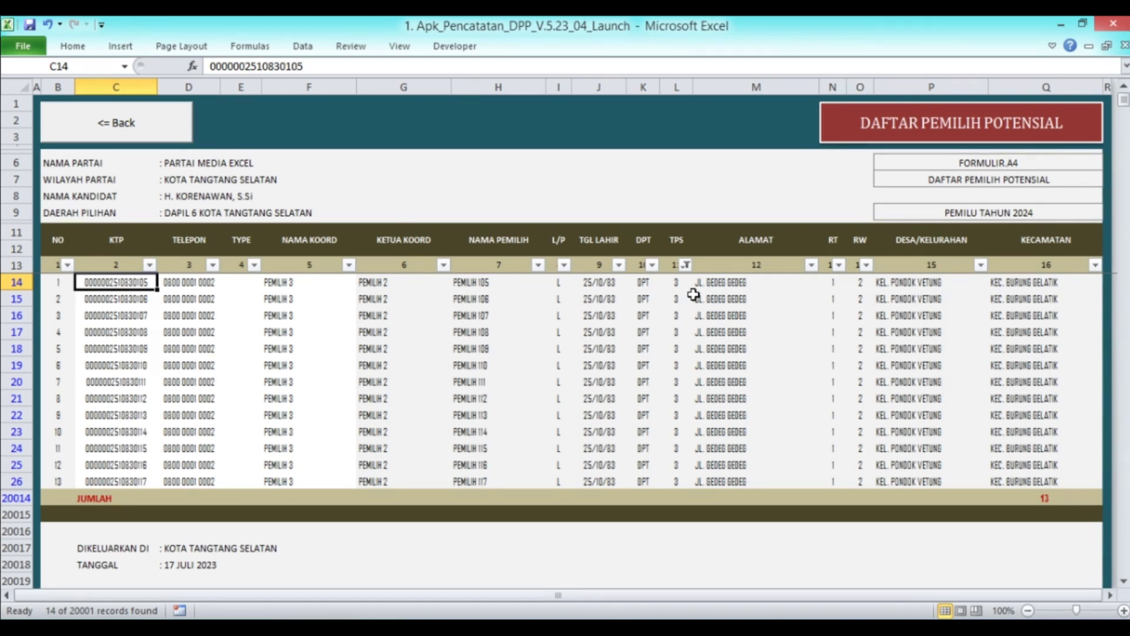
Switch the TPS filter to show only polling station 2 (5 voters)
left_click(686, 266)
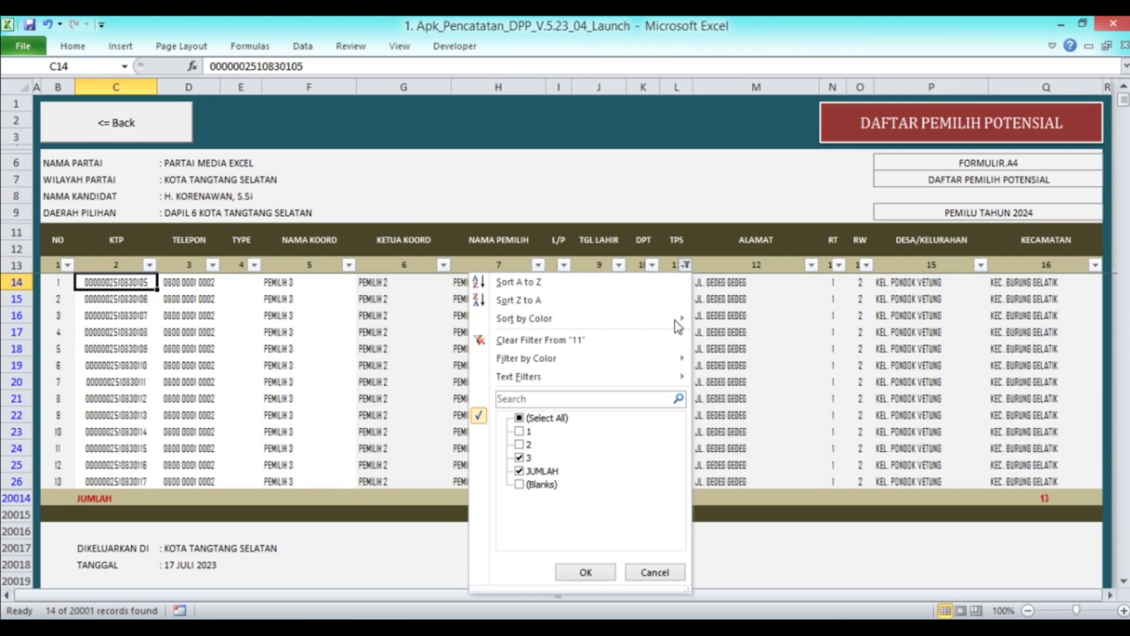
left_click(521, 458)
left_click(520, 445)
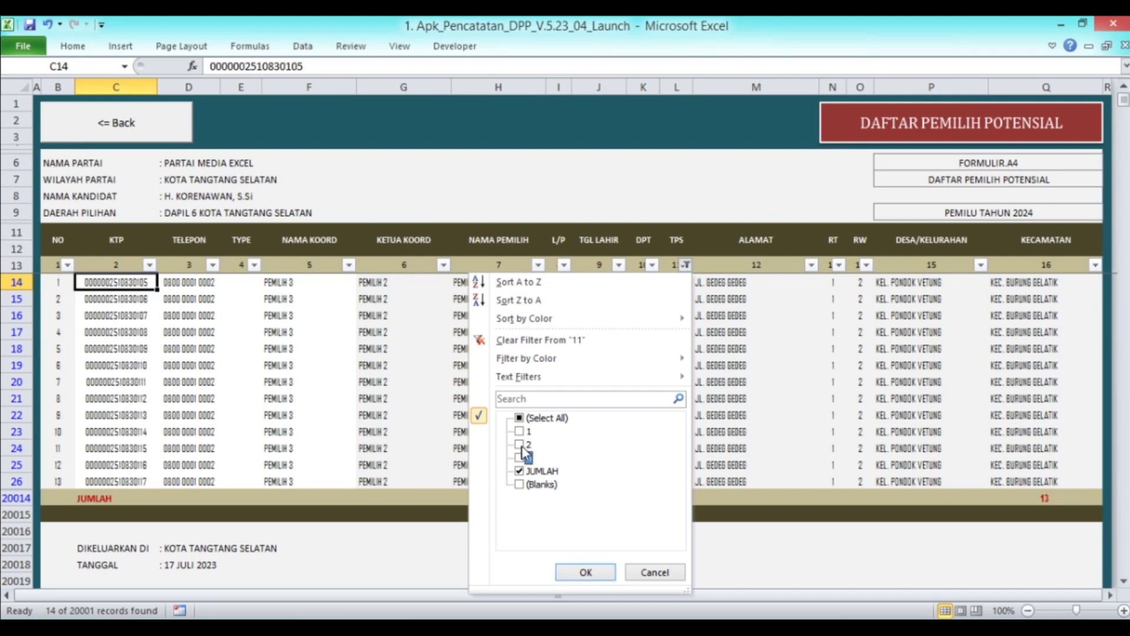
left_click(599, 571)
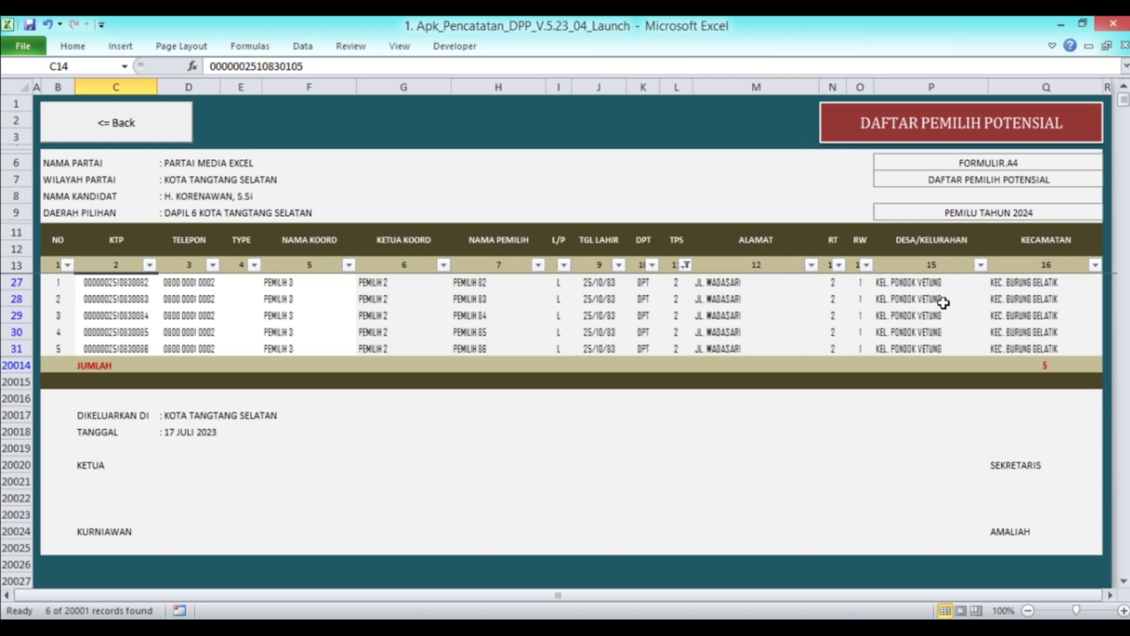
Select All in the TPS filter to show every potential voter again
left_click(685, 265)
left_click(520, 418)
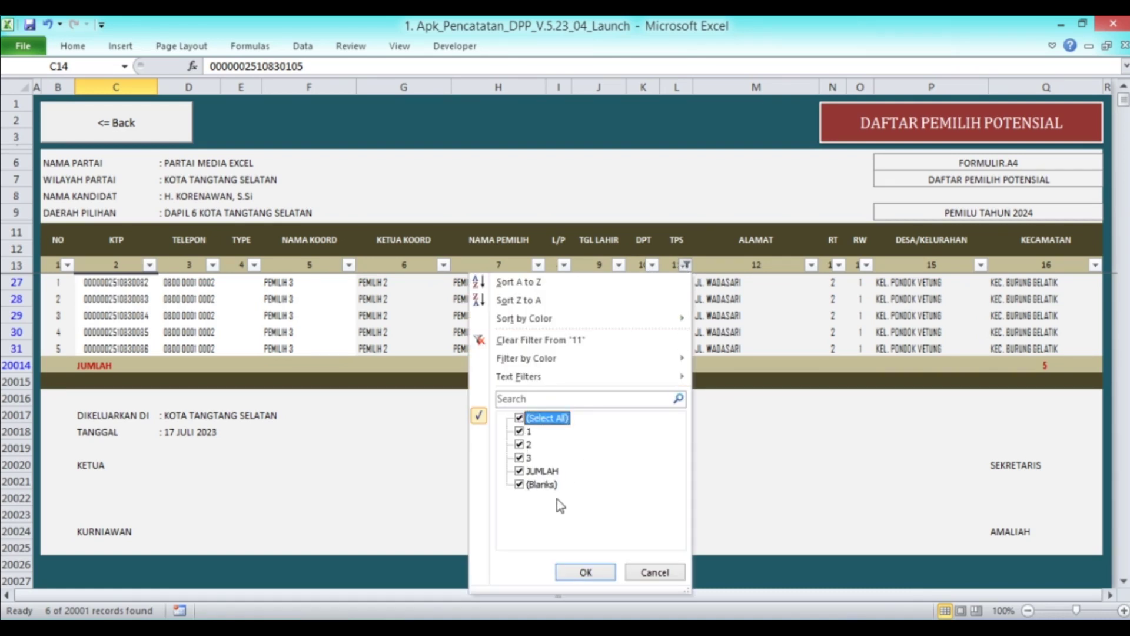
left_click(585, 572)
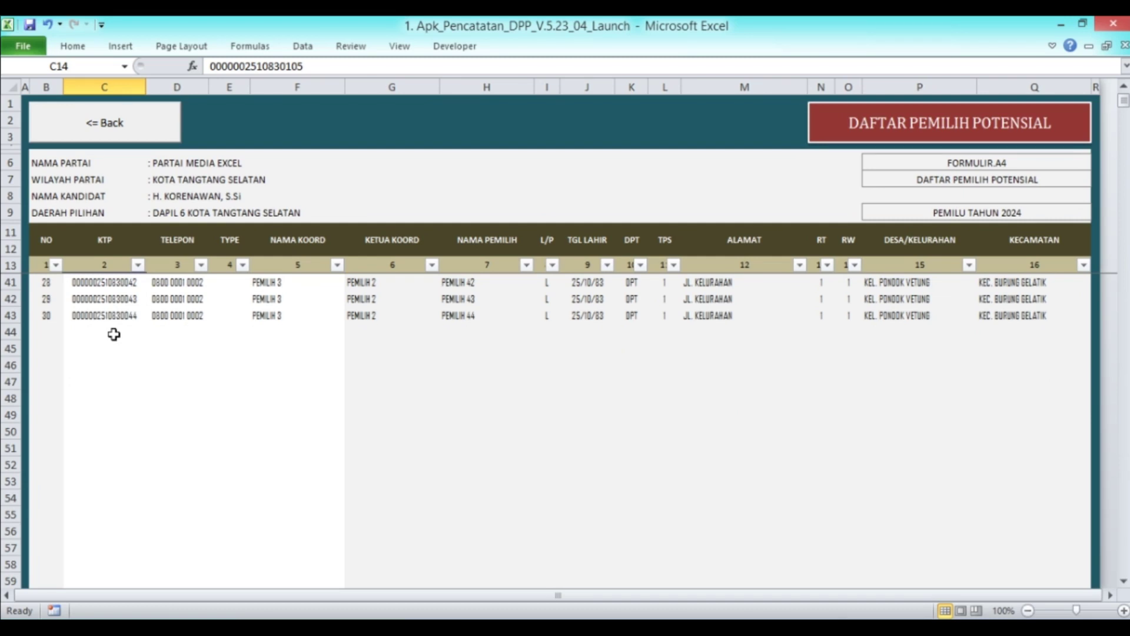
Copy voter 22's KTP number from C35 and paste it as a value into C44
left_click(114, 334)
scroll(257, 373, "up", 4)
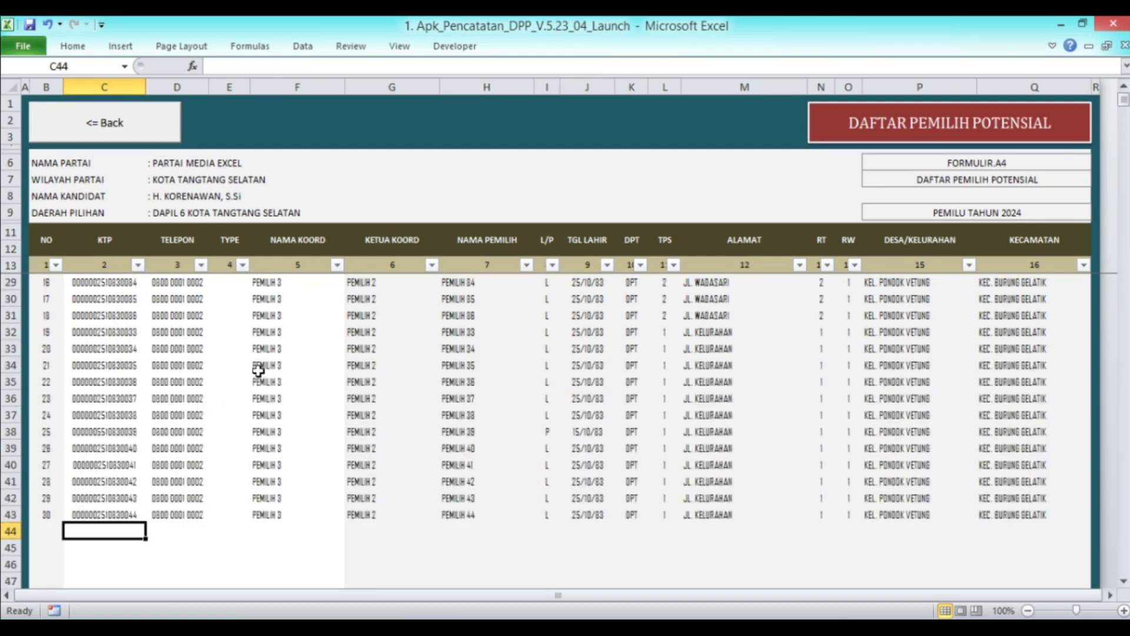
scroll(258, 371, "down", 1)
left_click(125, 332)
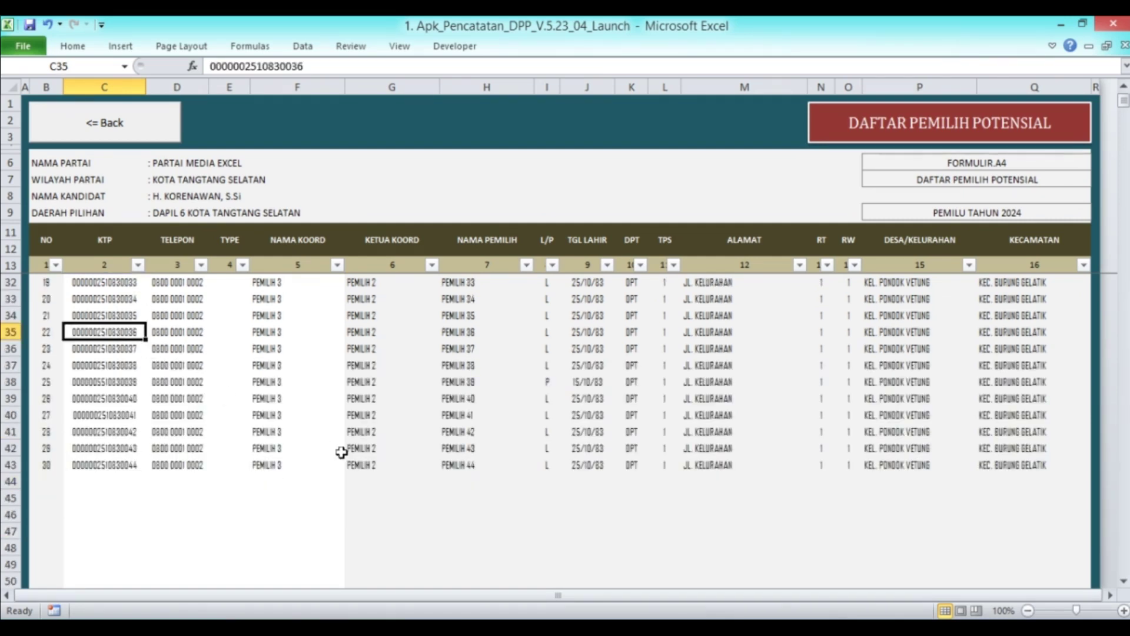
key("ctrl+c")
left_click(122, 479)
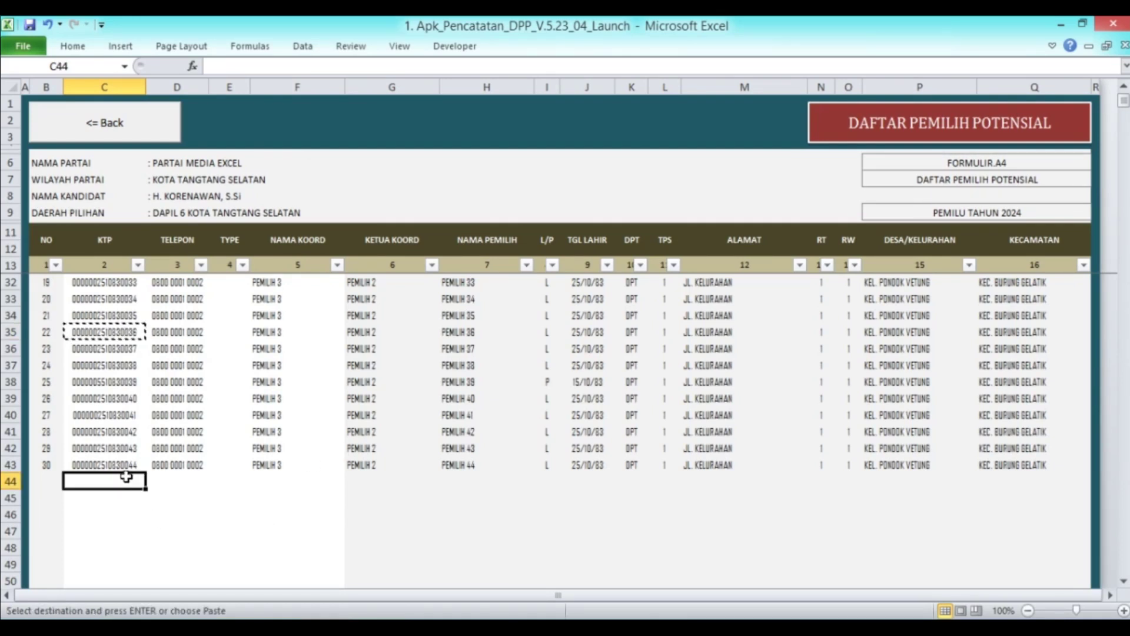
right_click(121, 478)
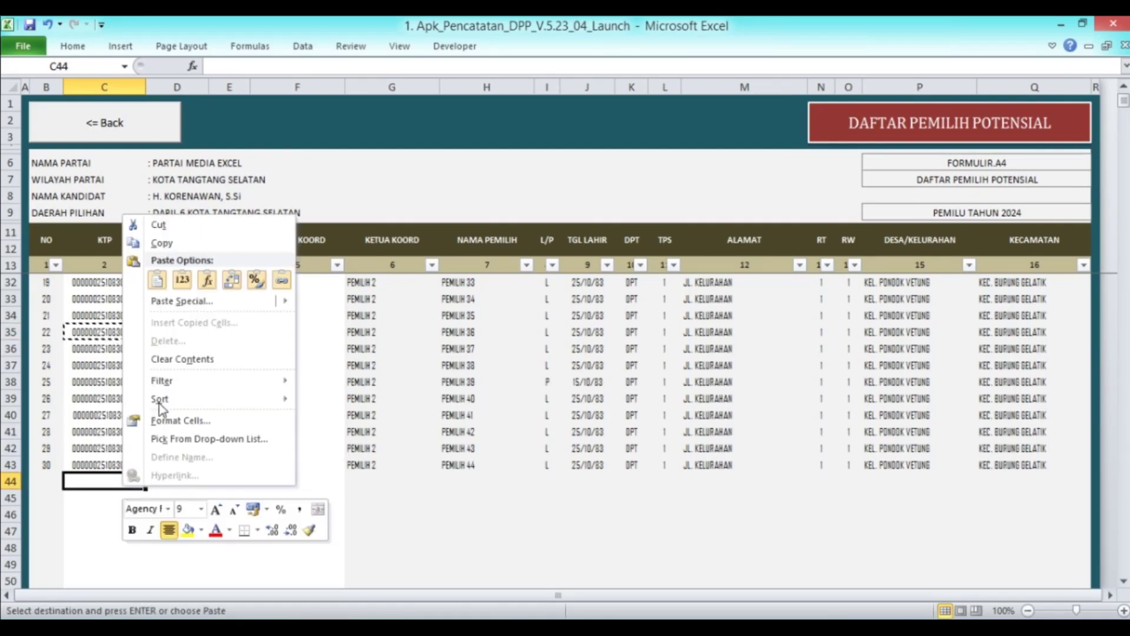
left_click(182, 280)
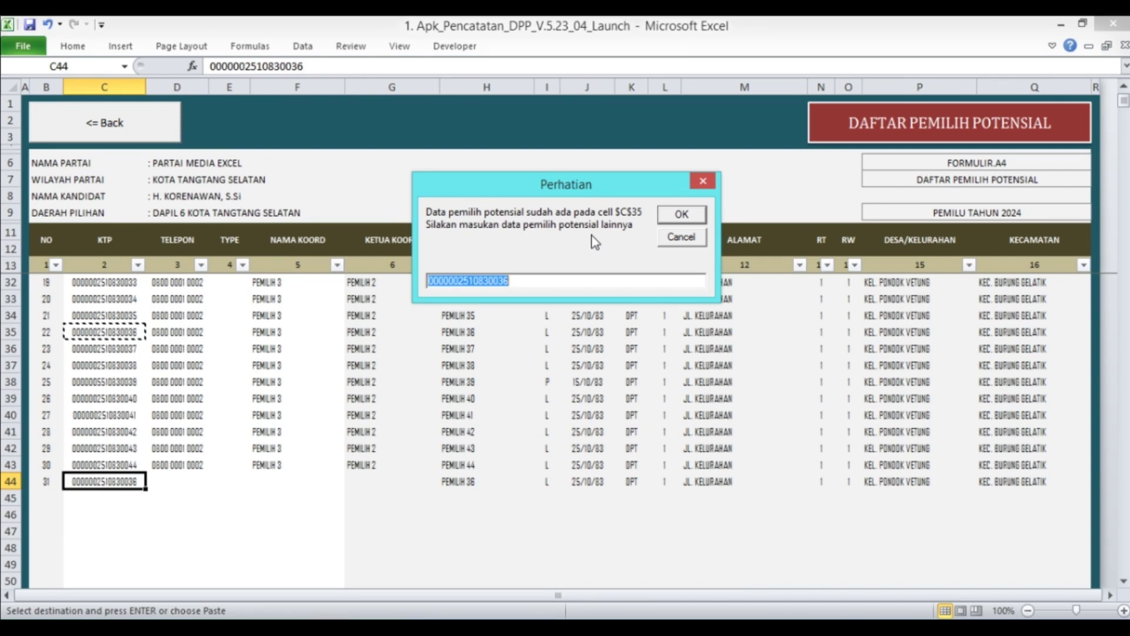
Cancel the Perhatian duplicate warning to discard the entry, then return with Back
left_click(680, 242)
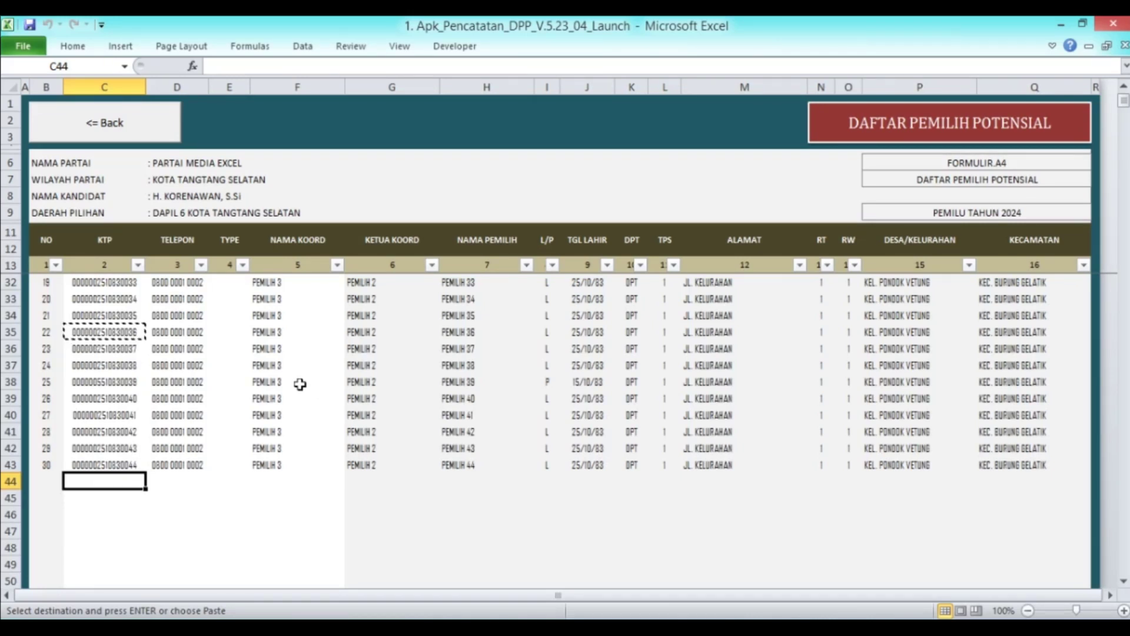
scroll(167, 324, "up", 6)
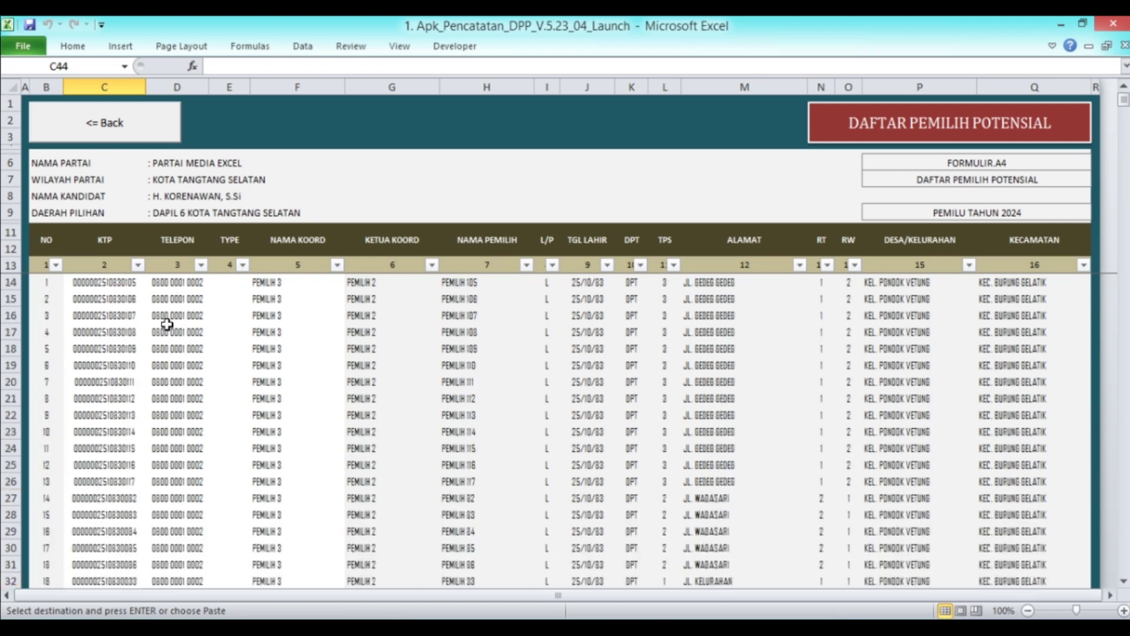
left_click(103, 135)
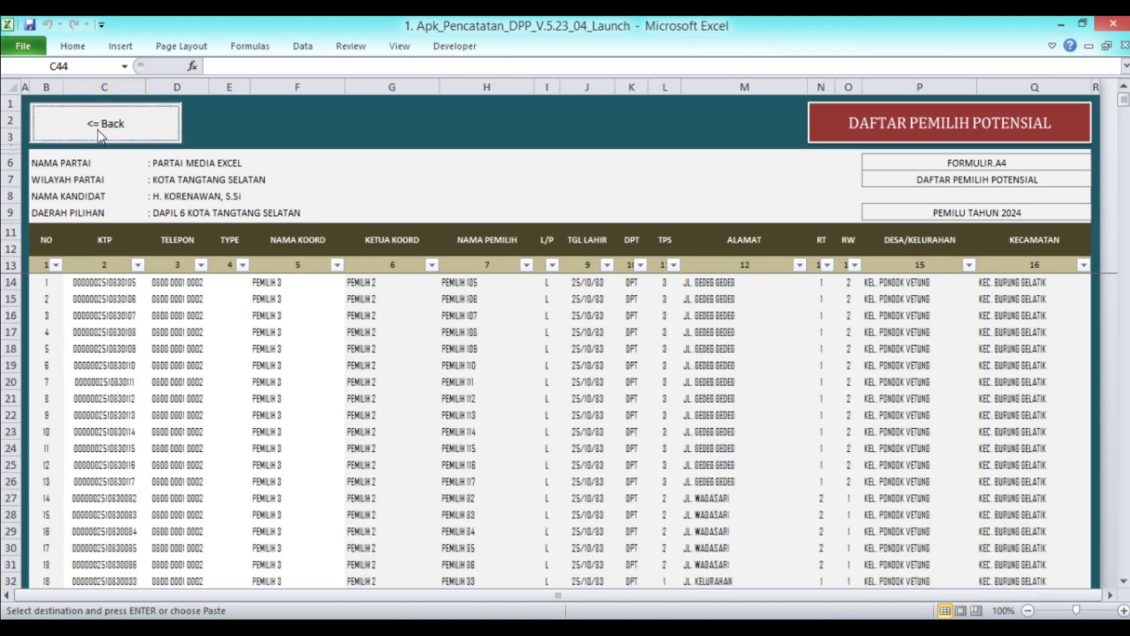